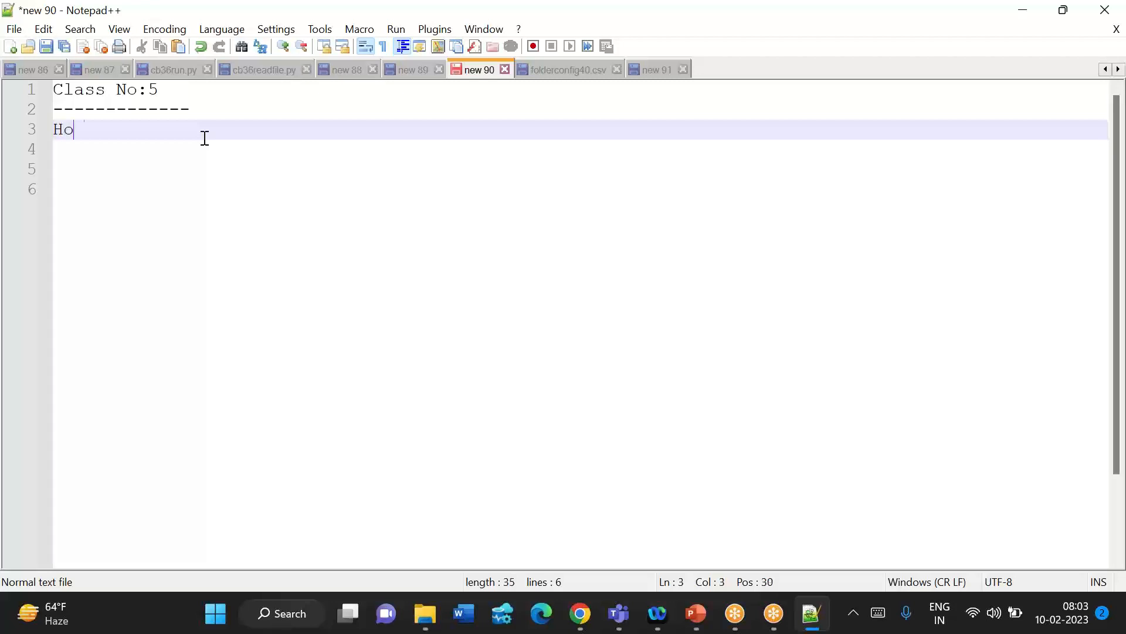
# Step: Type the title 'How to copy multiple tables from sql database to blob storage using synapse pipeline'
pyautogui.write('multiple t')
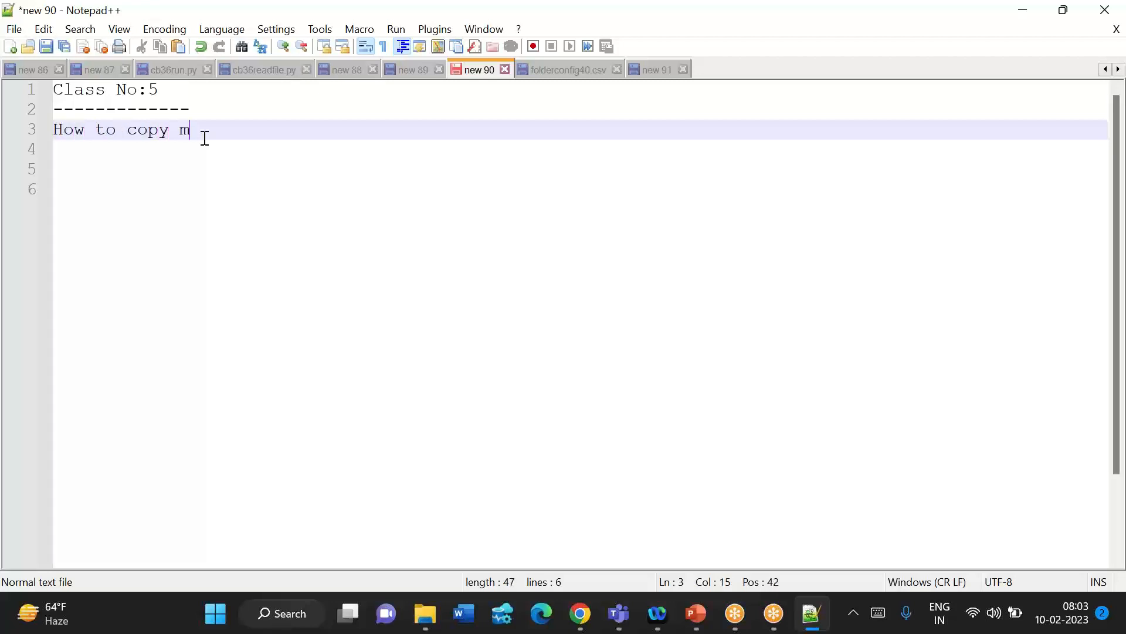
pyautogui.write('able')
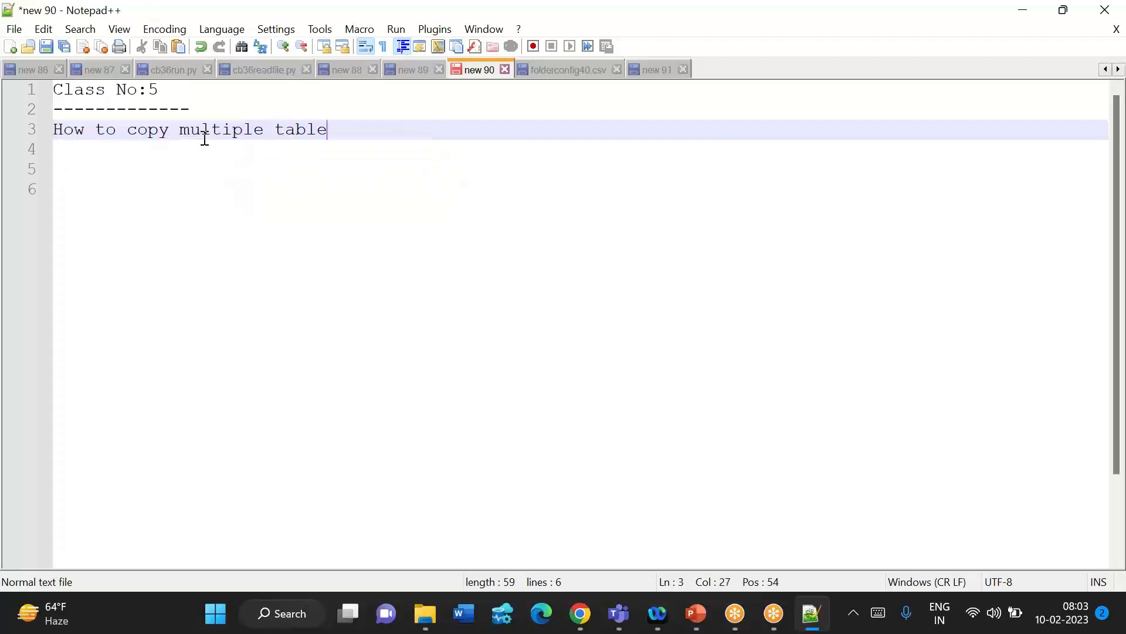
pyautogui.write('s from sql database to')
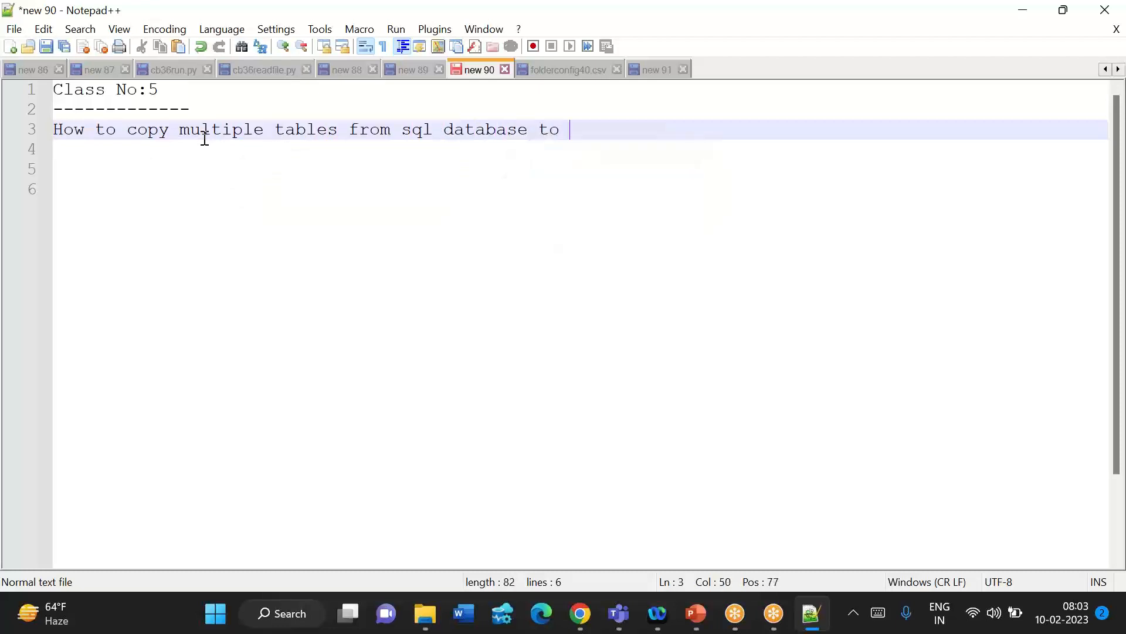
pyautogui.write(' blob storage')
pyautogui.write(' using')
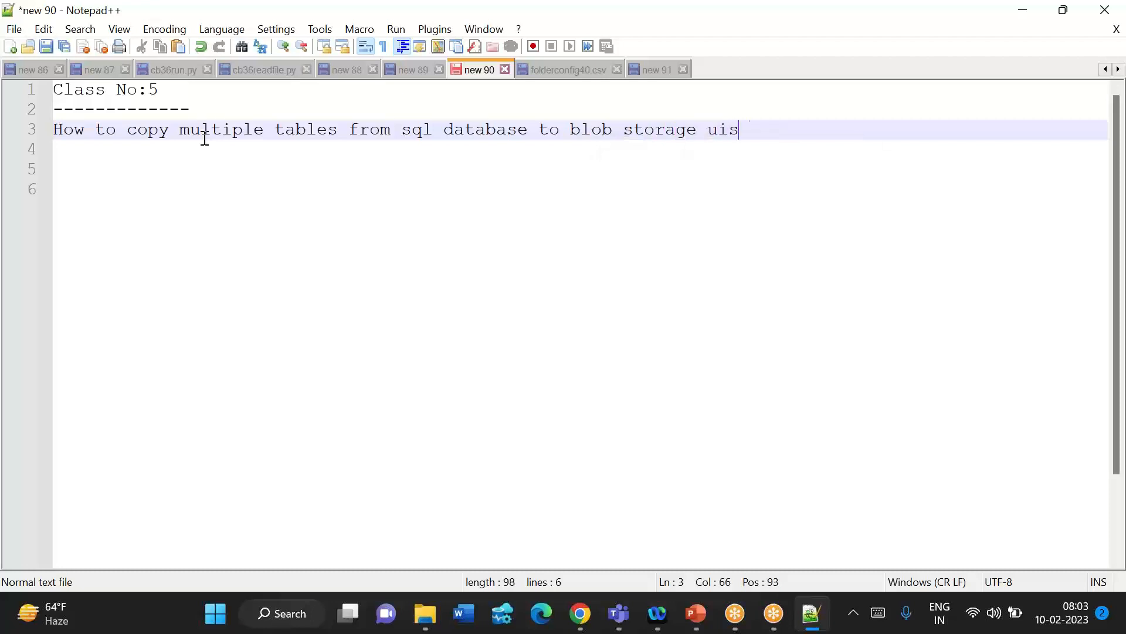
pyautogui.press('BackSpace')
pyautogui.press('BackSpace')
pyautogui.press('BackSpace')
pyautogui.press('BackSpace')
pyautogui.press('BackSpace')
pyautogui.write('sing synapse pipeline')
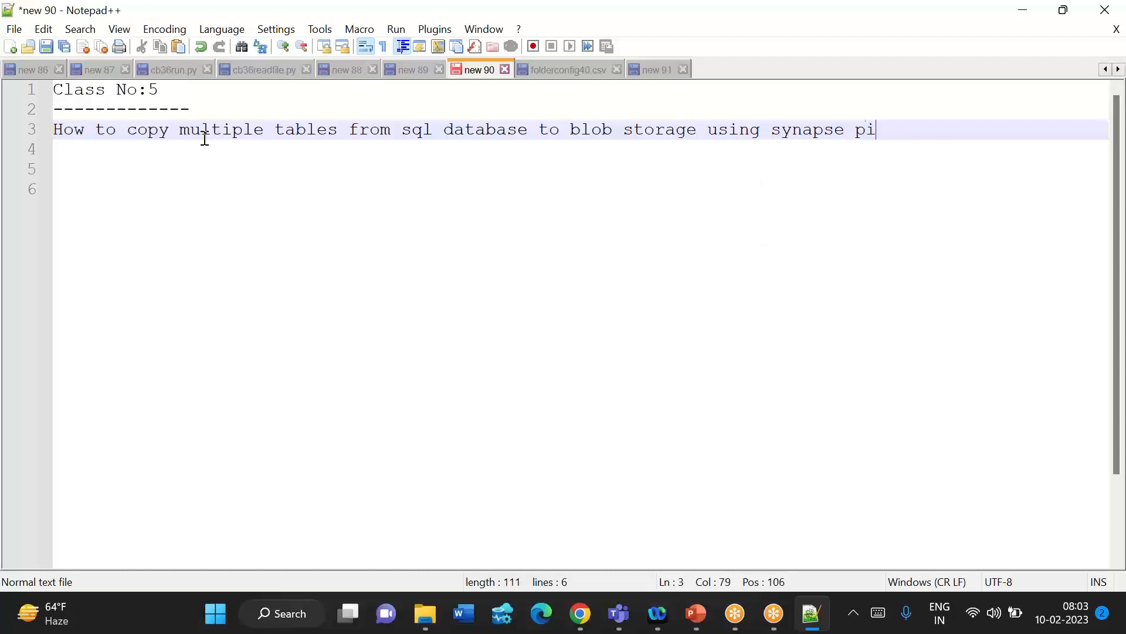
pyautogui.press('Return')
pyautogui.press('Return')
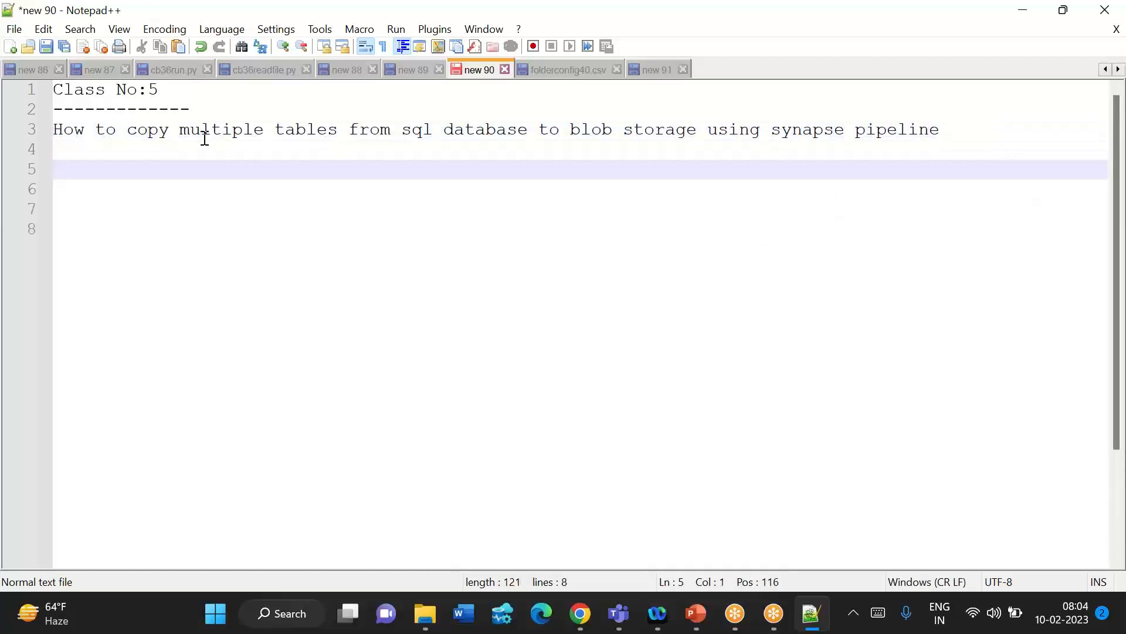
# Step: List '> sql database', '> Blob Storage' and '> Synapse Analytics' on separate lines beneath it
pyautogui.write('> sql database')
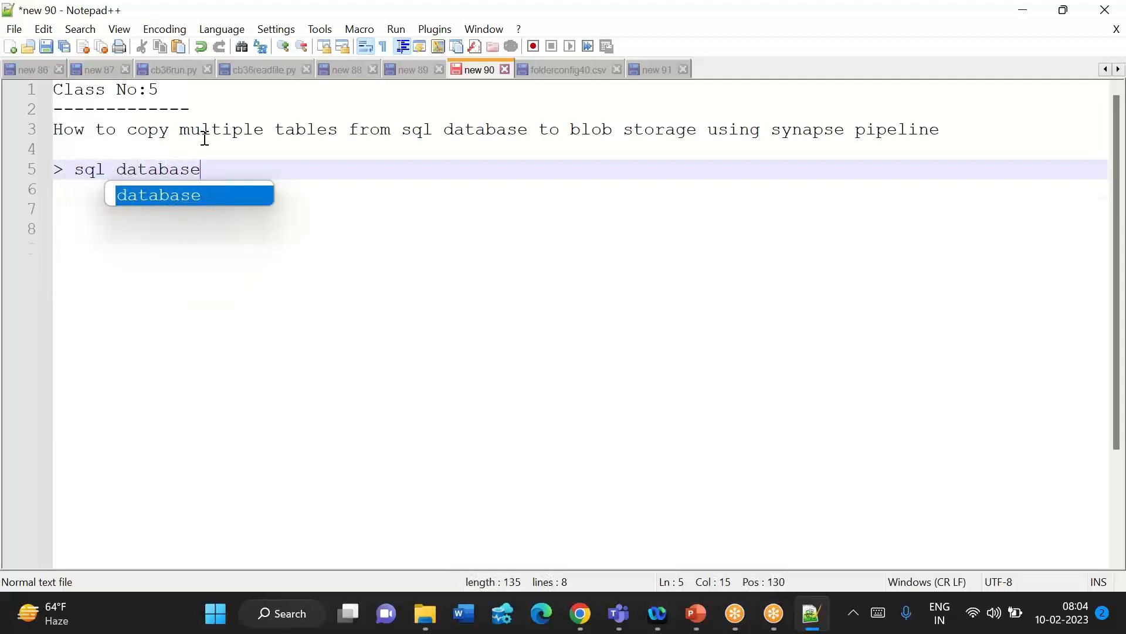
pyautogui.press('Return')
pyautogui.write('> Blob')
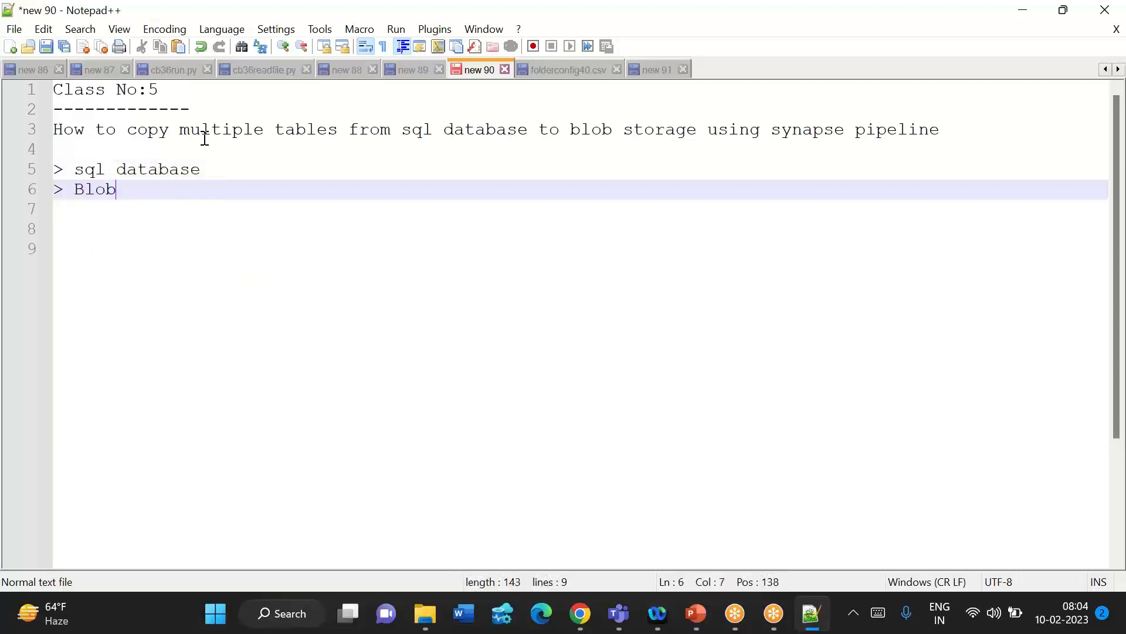
pyautogui.write(' Storage')
pyautogui.press('Return')
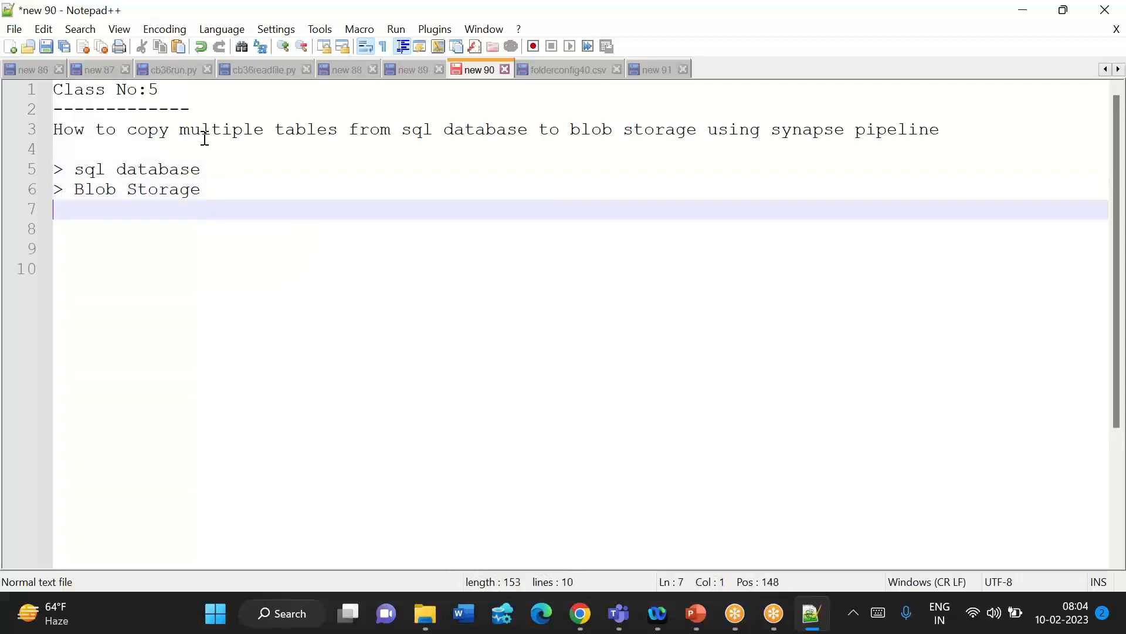
pyautogui.write('> Synapse')
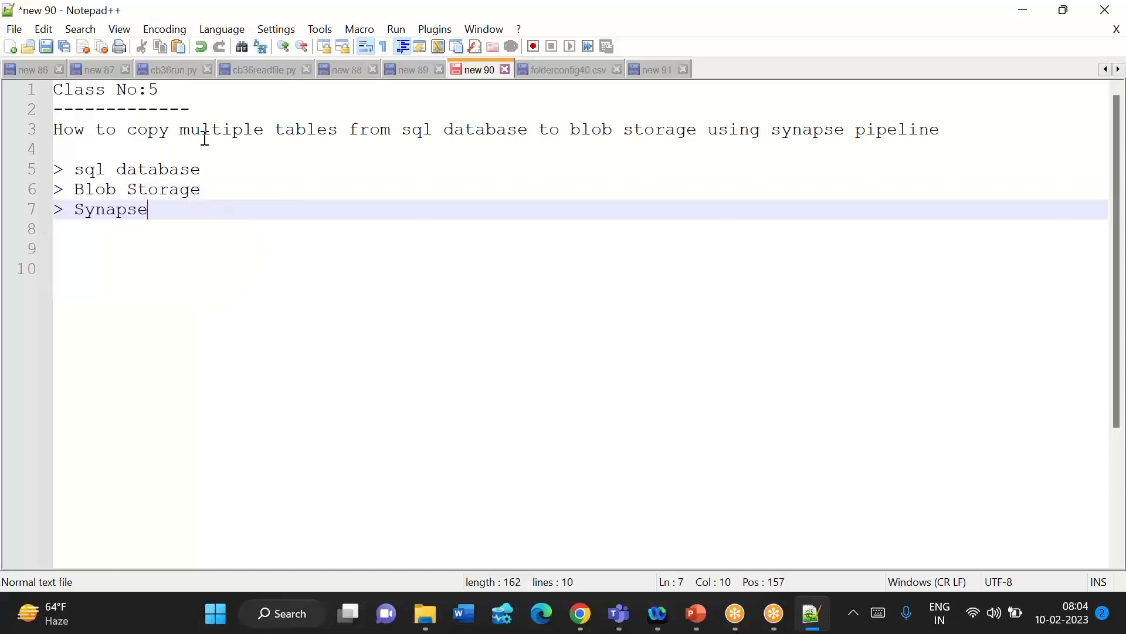
pyautogui.press('BackSpace')
pyautogui.press('BackSpace')
pyautogui.write('se')
pyautogui.write(' P')
pyautogui.press('BackSpace')
pyautogui.write('Analytics')
pyautogui.press('Return')
pyautogui.press('Return')
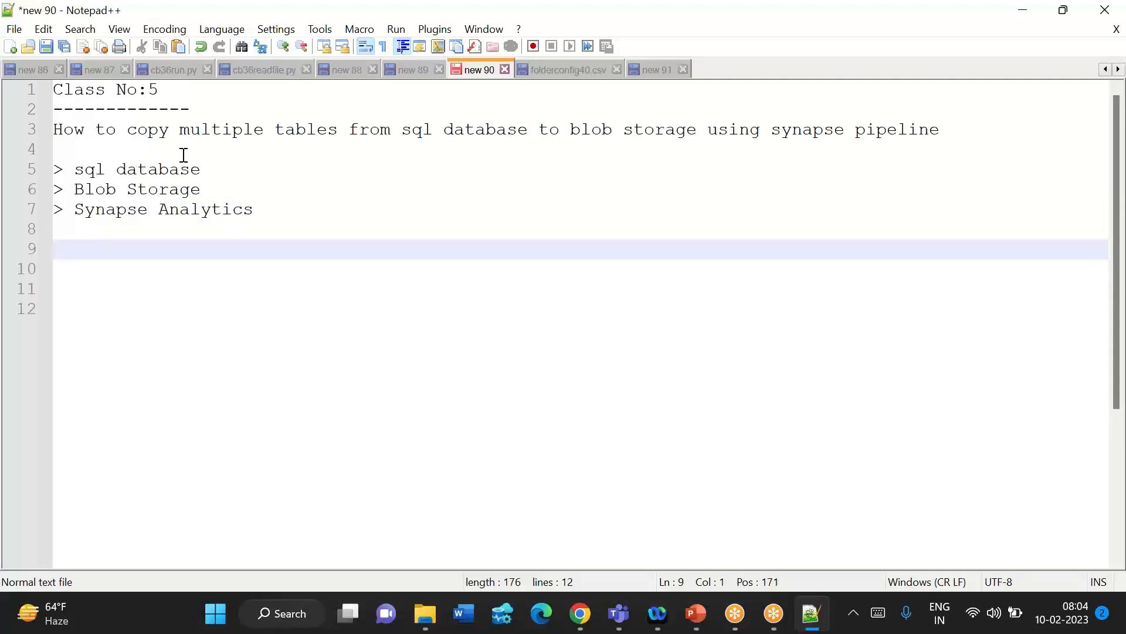
# Step: Copy the '> sql database' line and paste it below the list
pyautogui.moveTo(223, 161); pyautogui.dragTo(17, 176)
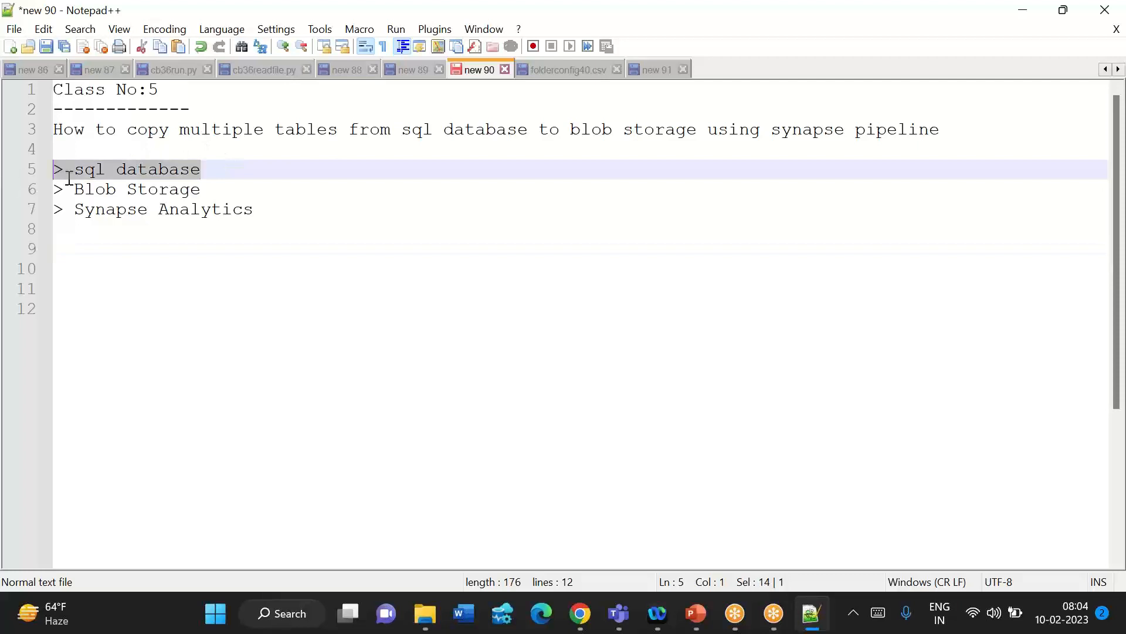
pyautogui.hotkey('ctrl', 'c')
pyautogui.click(295, 213)
pyautogui.press('Return')
pyautogui.press('Return')
pyautogui.hotkey('ctrl', 'v')
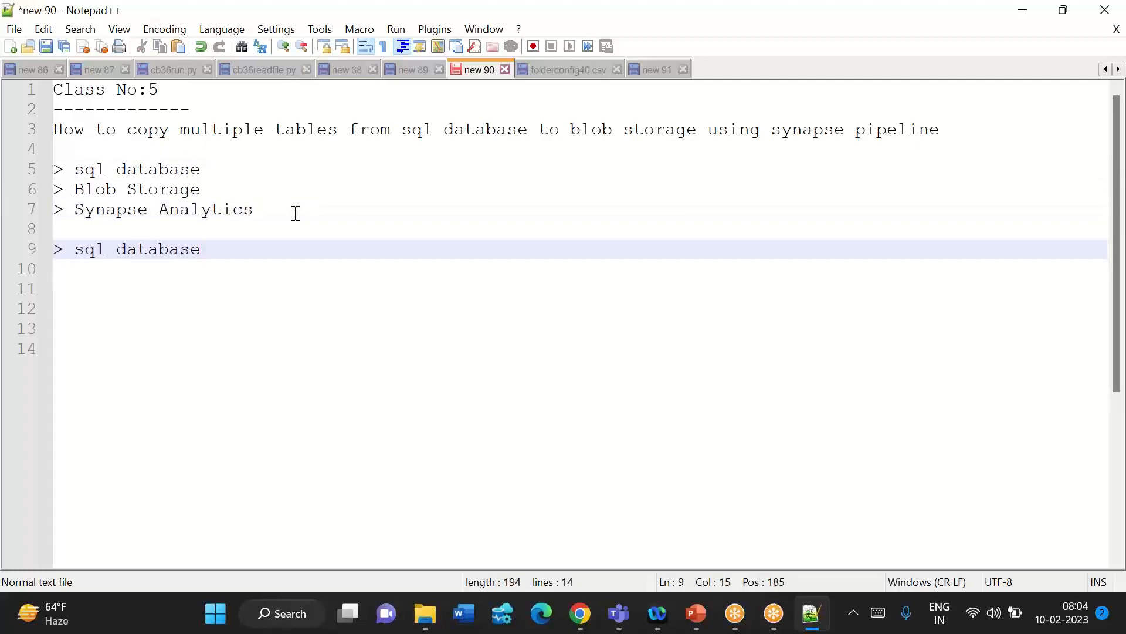
# Step: Add the line 'end user ----> server ---> kitchen' and highlight the words user and server
pyautogui.press('Return')
pyautogui.press('Return')
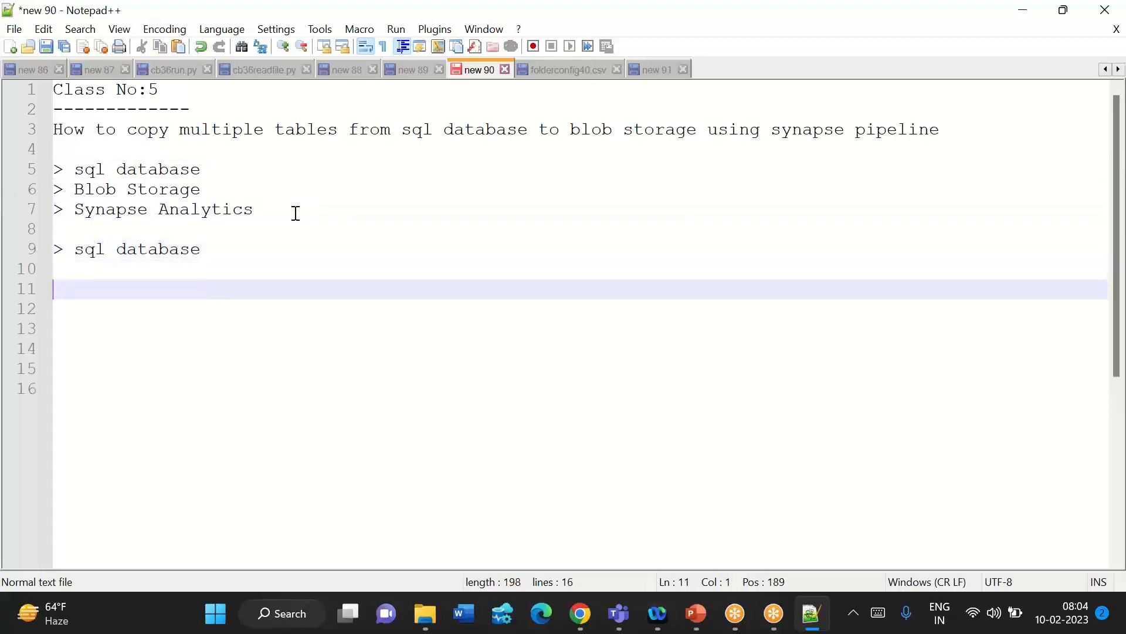
pyautogui.write('end user --')
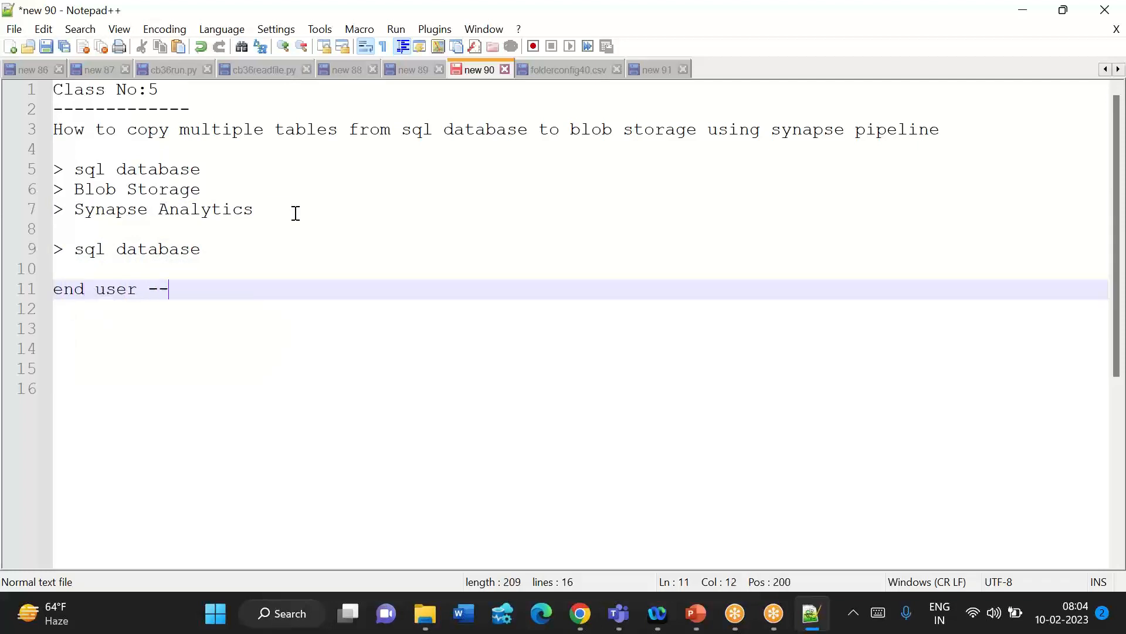
pyautogui.write('--> server ---> ')
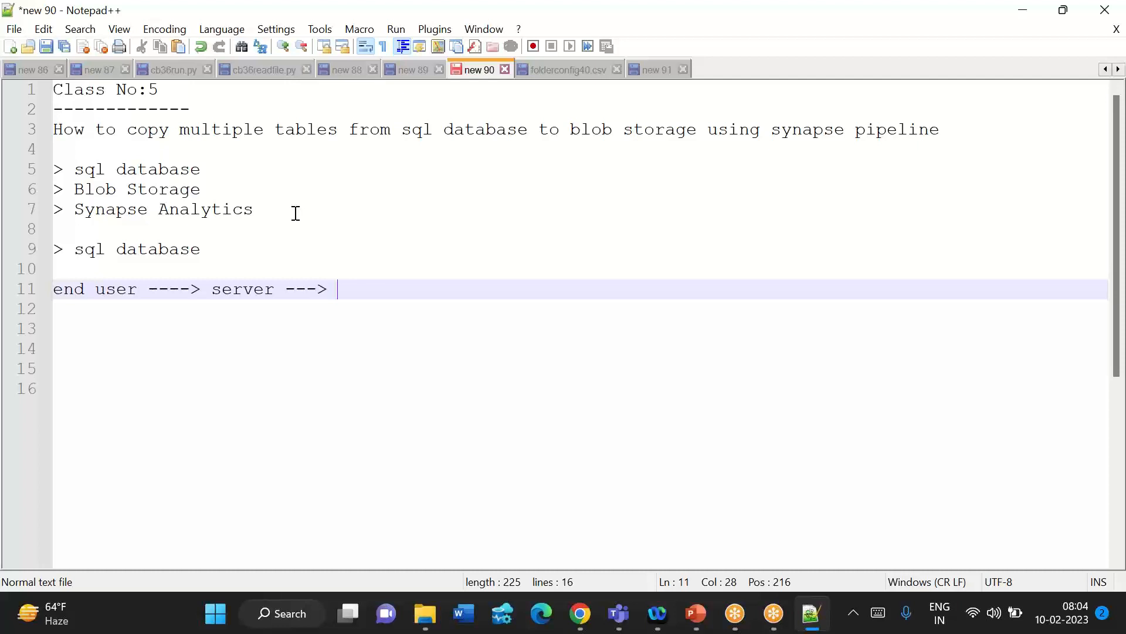
pyautogui.write(' kitchen')
pyautogui.press('Return')
pyautogui.press('Return')
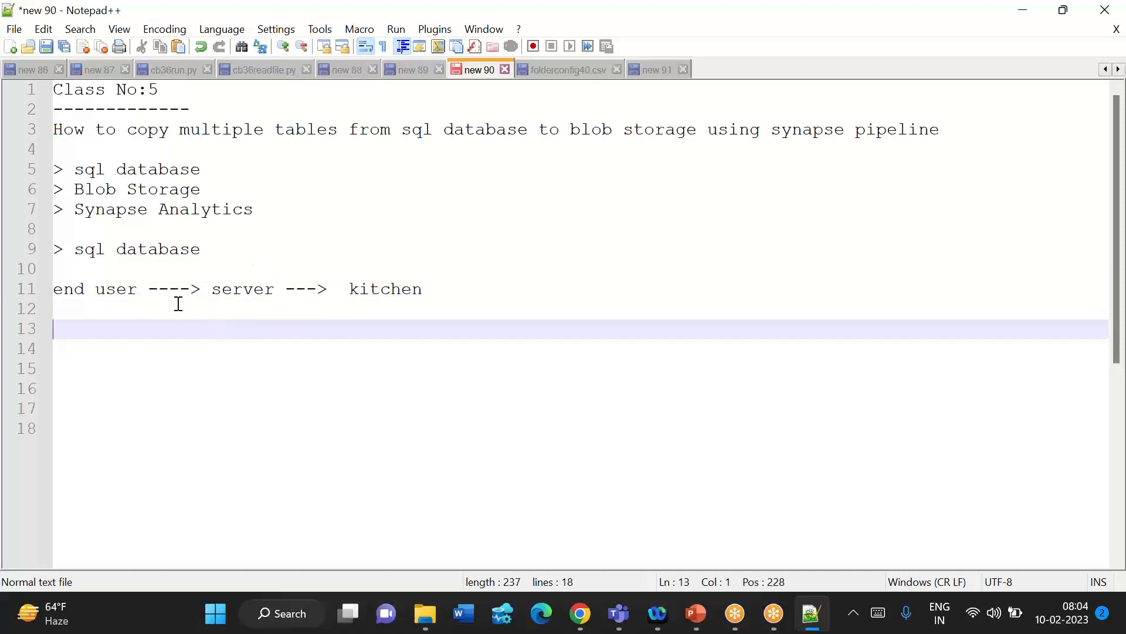
pyautogui.doubleClick(101, 289)
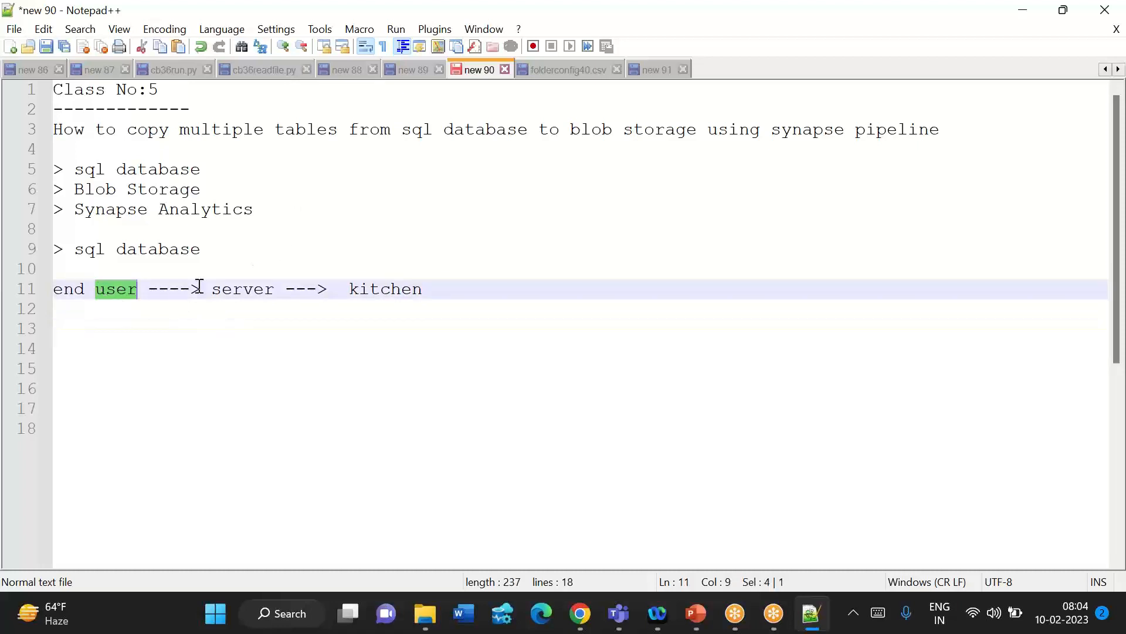
pyautogui.doubleClick(224, 290)
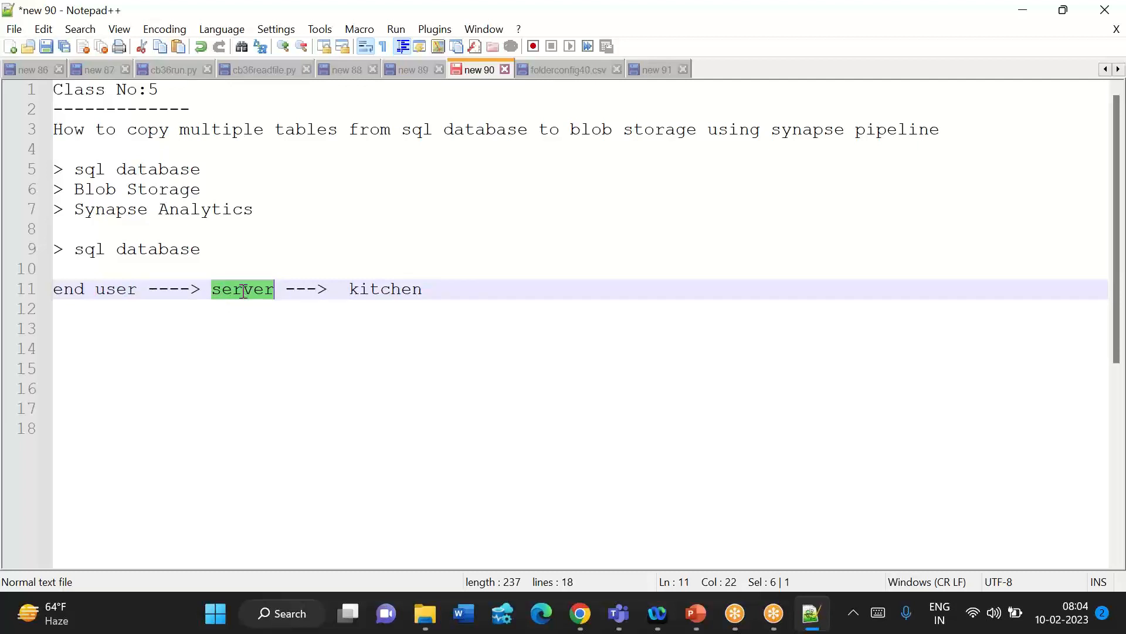
pyautogui.doubleClick(116, 290)
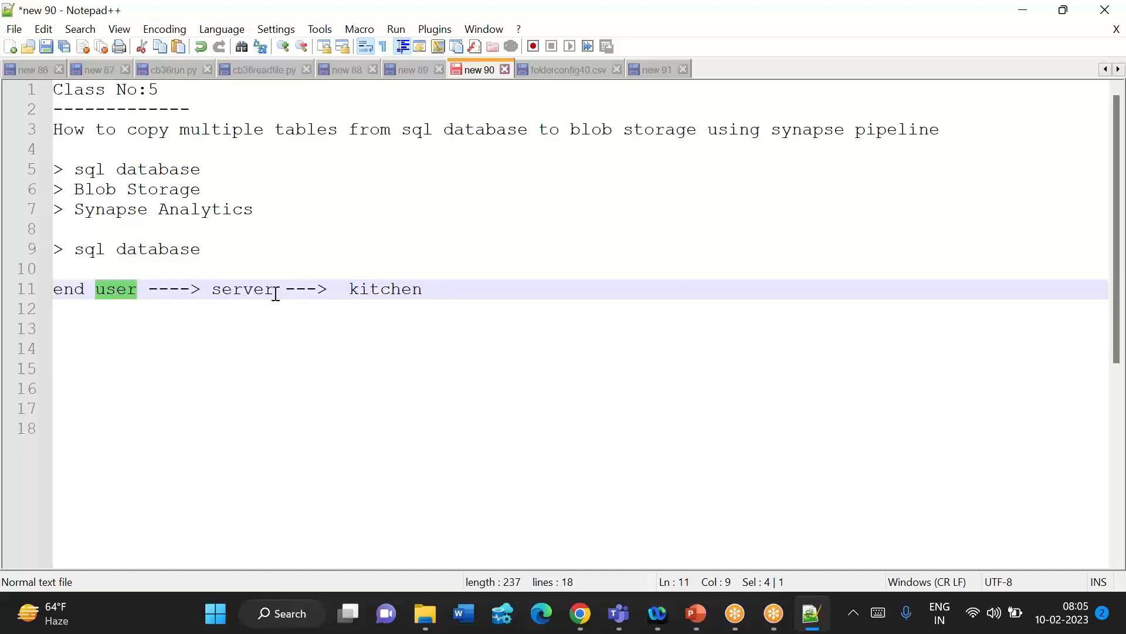
# Step: Tag the analogy line with '(tamil),telugu,kannada' after user and '(hindi)' after server
pyautogui.click(145, 292)
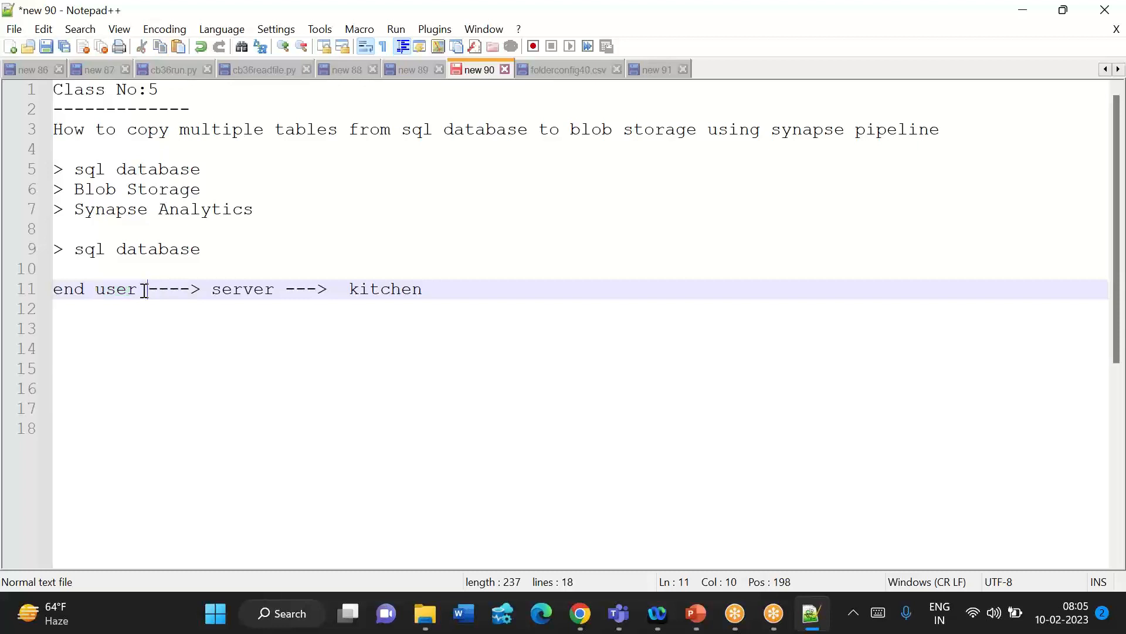
pyautogui.write('(tamil)')
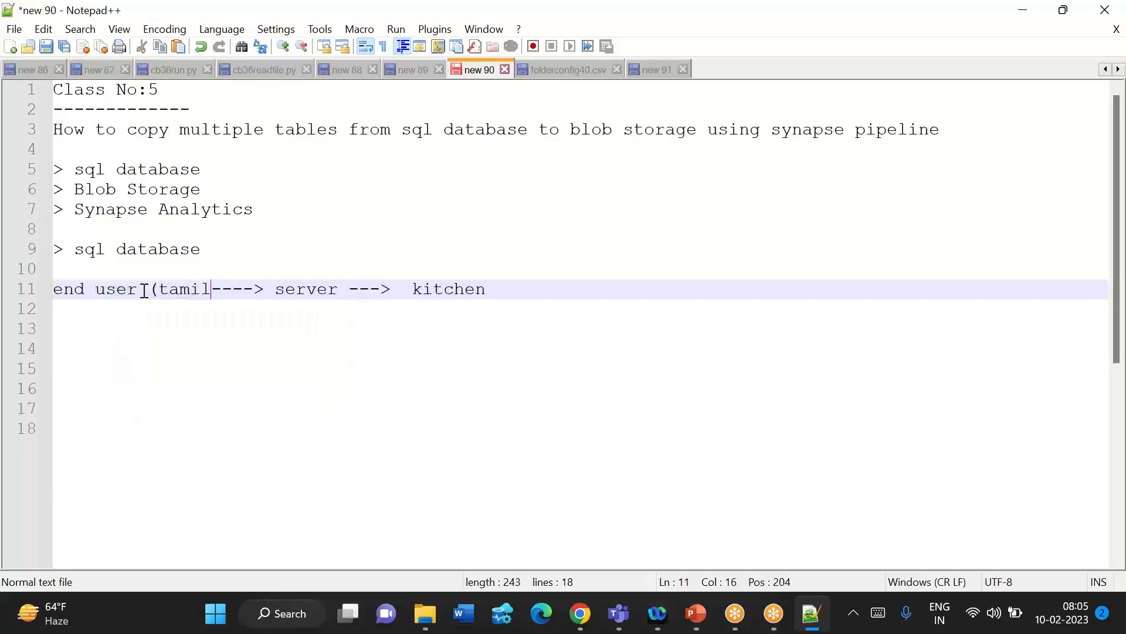
pyautogui.write(',telugu')
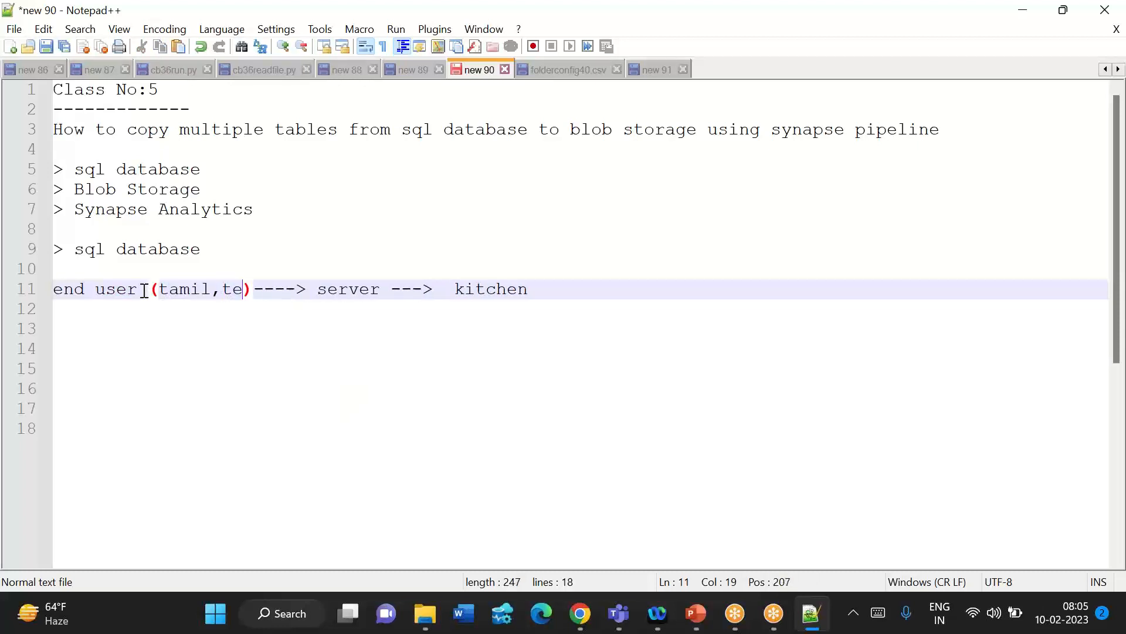
pyautogui.write(',kannada')
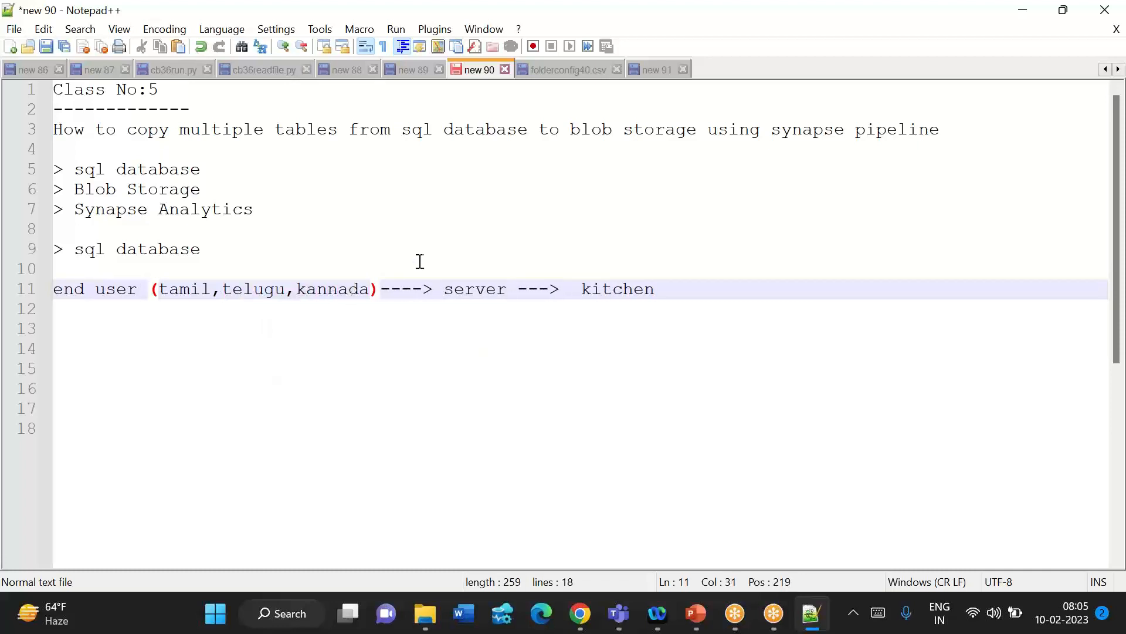
pyautogui.click(509, 288)
pyautogui.write('(hindi)')
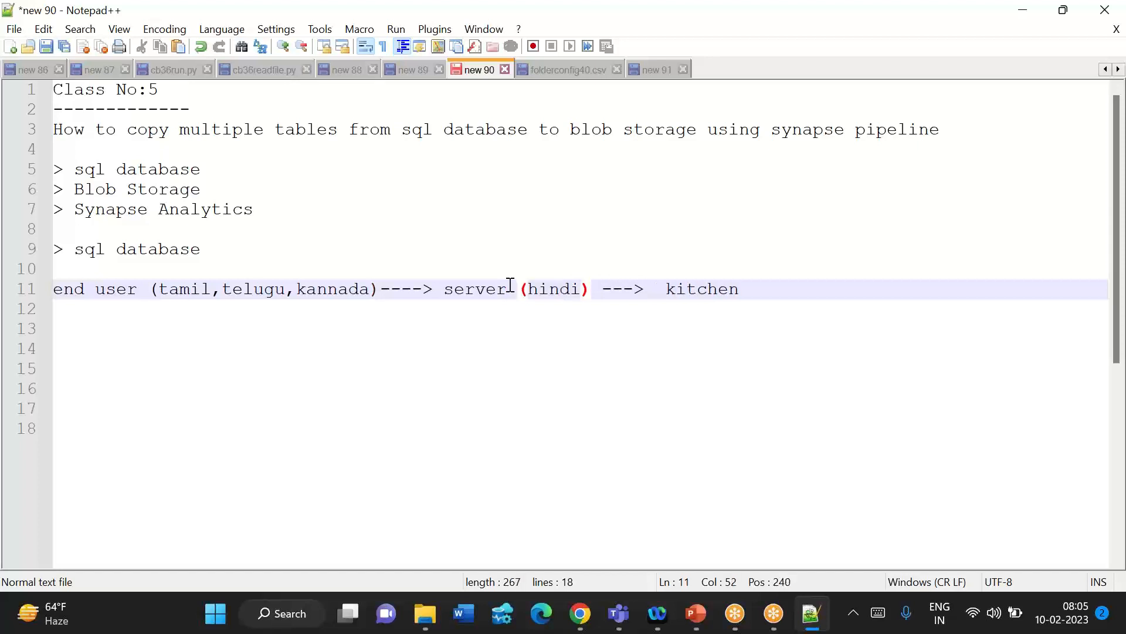
pyautogui.click(384, 349)
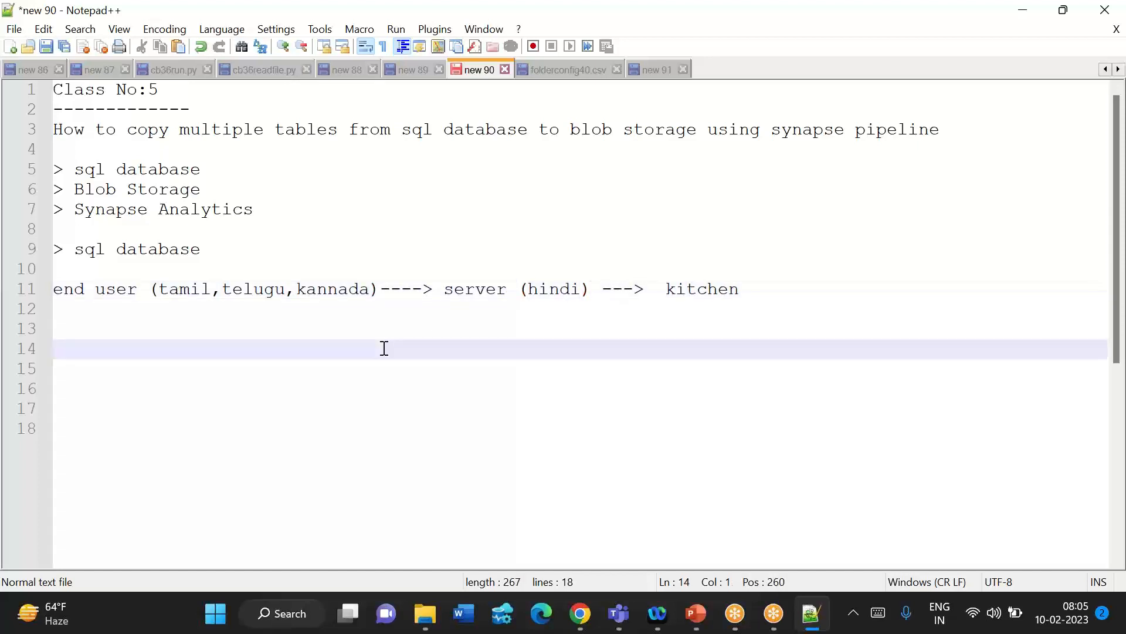
# Step: Highlight the words user and server on the analogy line while explaining
pyautogui.doubleClick(102, 289)
pyautogui.doubleClick(502, 291)
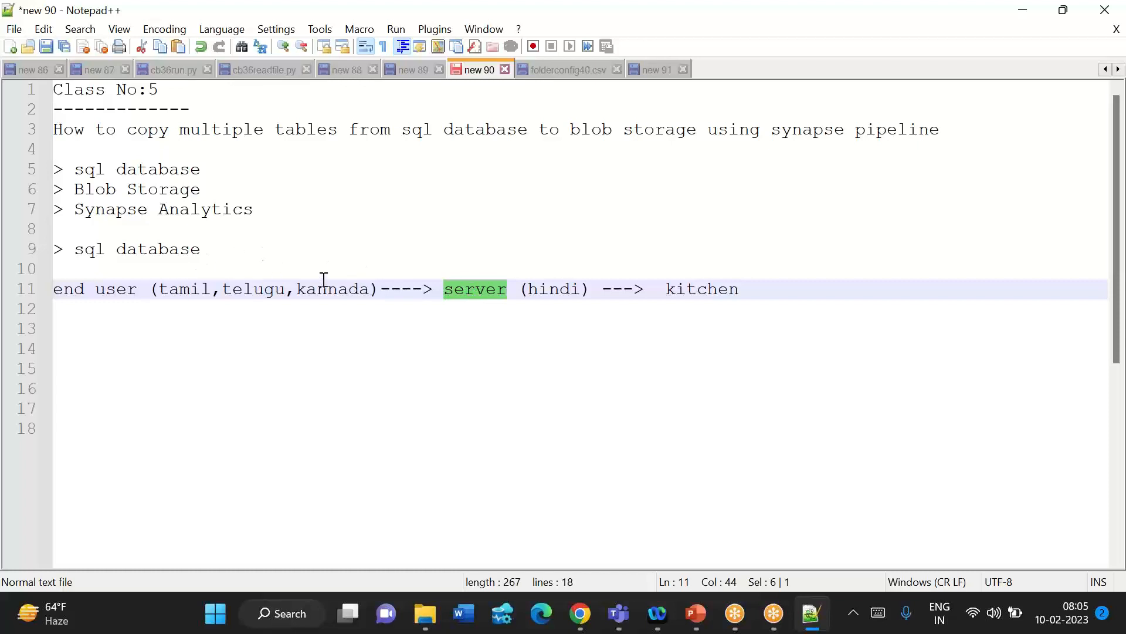
pyautogui.click(93, 290)
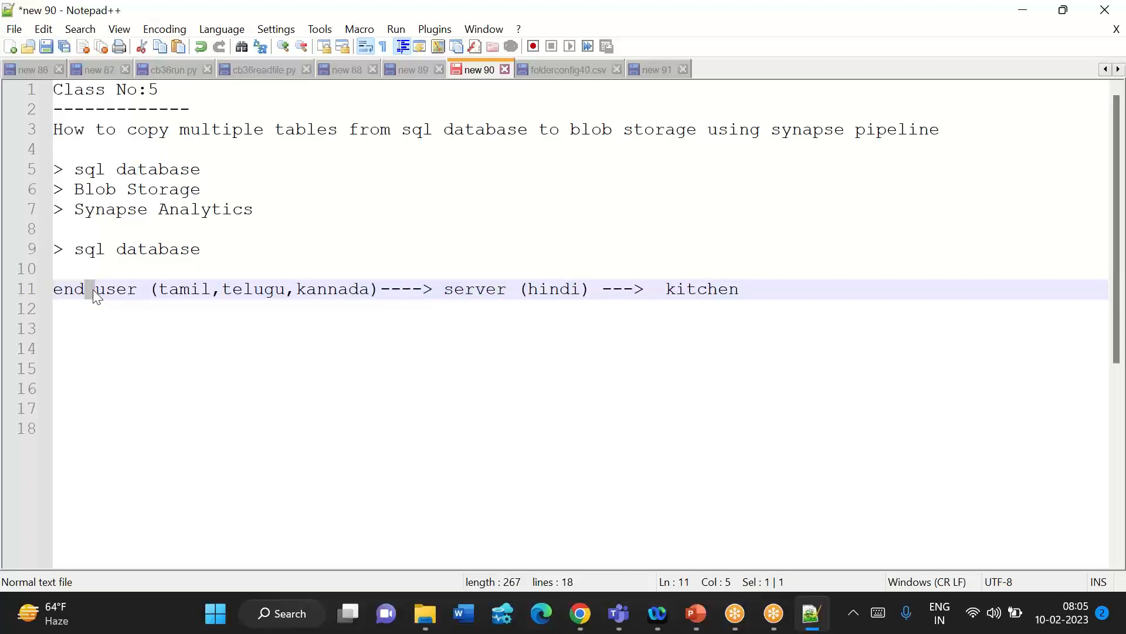
pyautogui.doubleClick(459, 291)
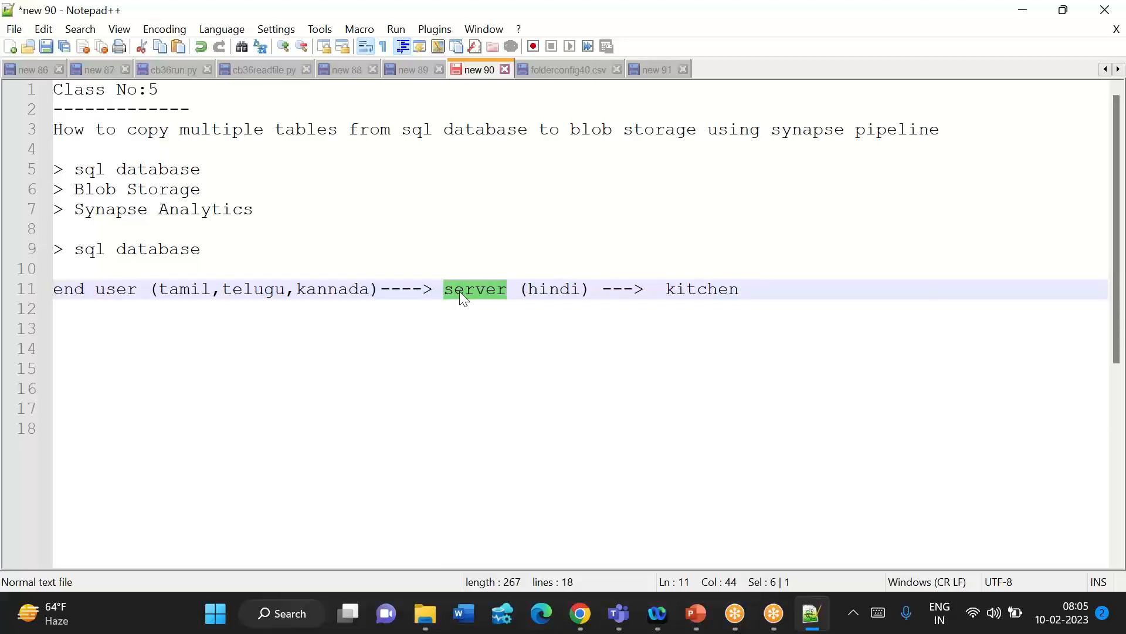
pyautogui.doubleClick(121, 290)
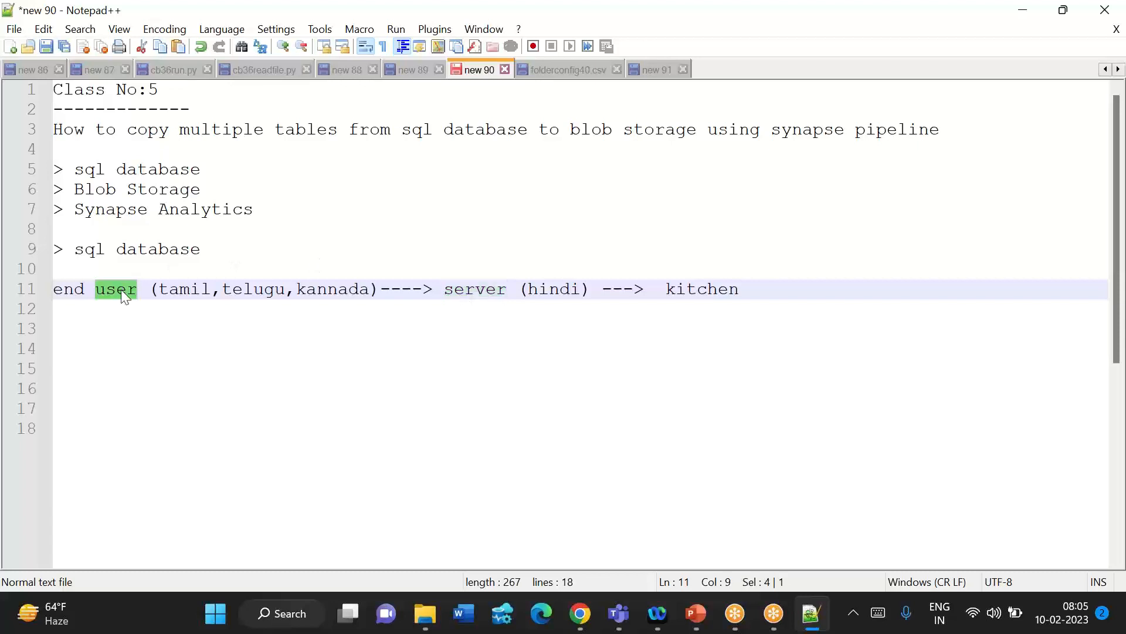
pyautogui.doubleClick(481, 292)
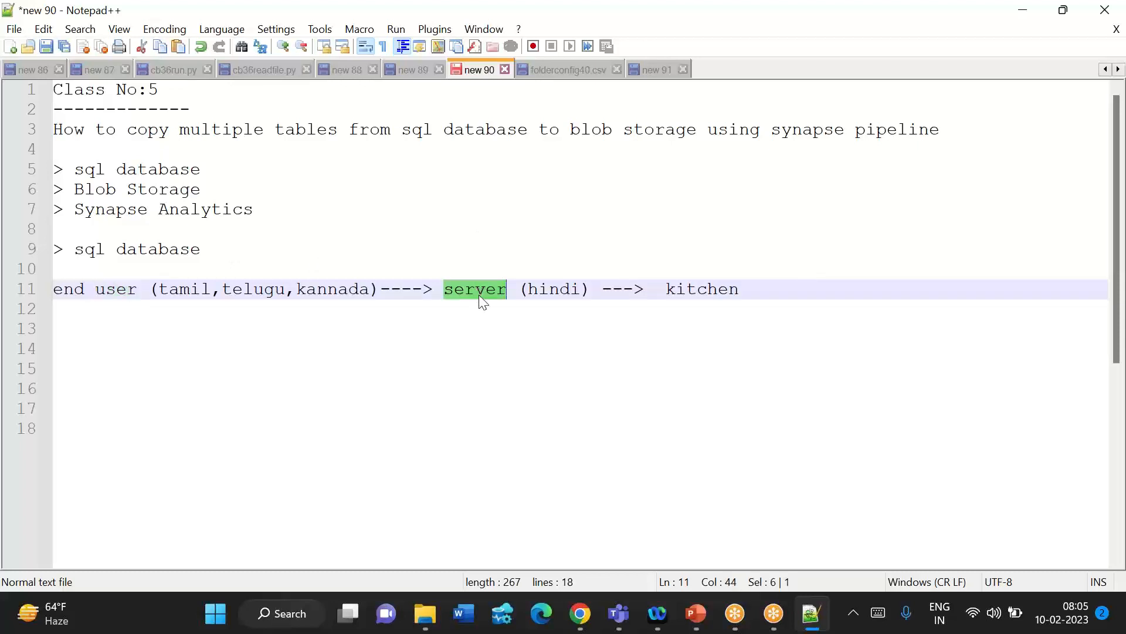
pyautogui.doubleClick(127, 291)
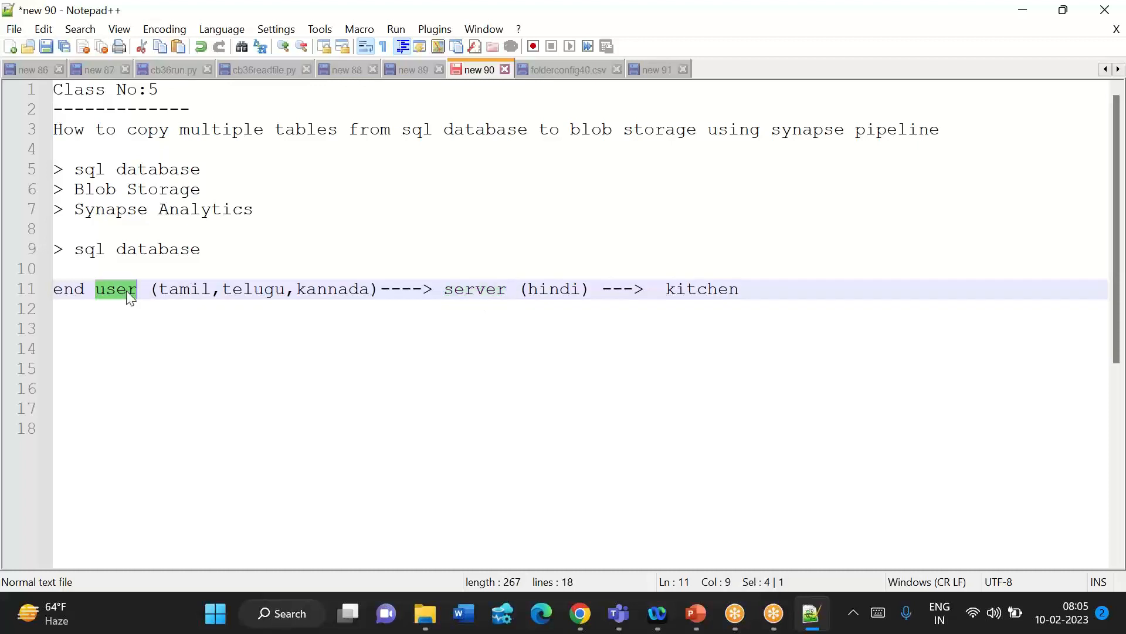
# Step: Insert '+ hindi' after 'kannada)' and highlight server and kitchen
pyautogui.click(378, 289)
pyautogui.write('+ hindi')
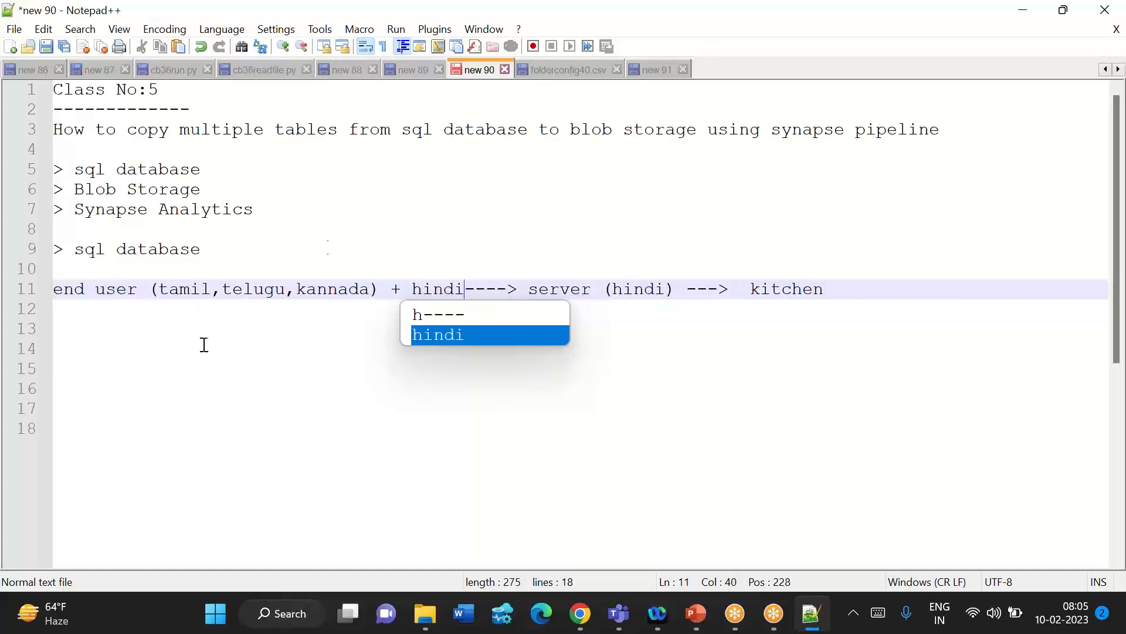
pyautogui.click(438, 289)
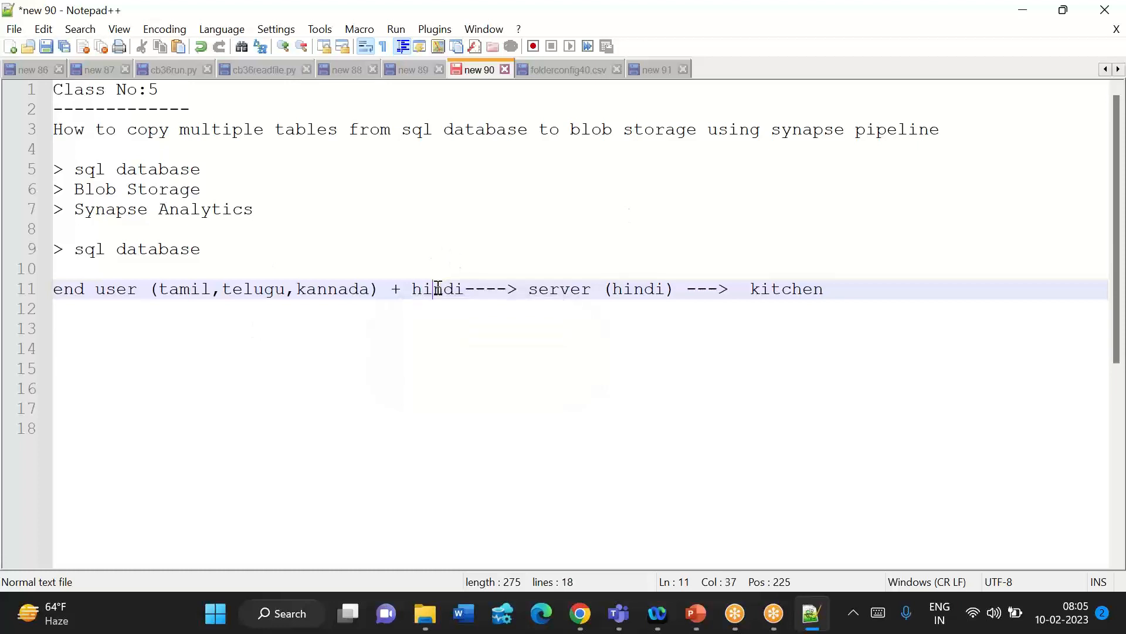
pyautogui.doubleClick(438, 289)
pyautogui.doubleClick(551, 295)
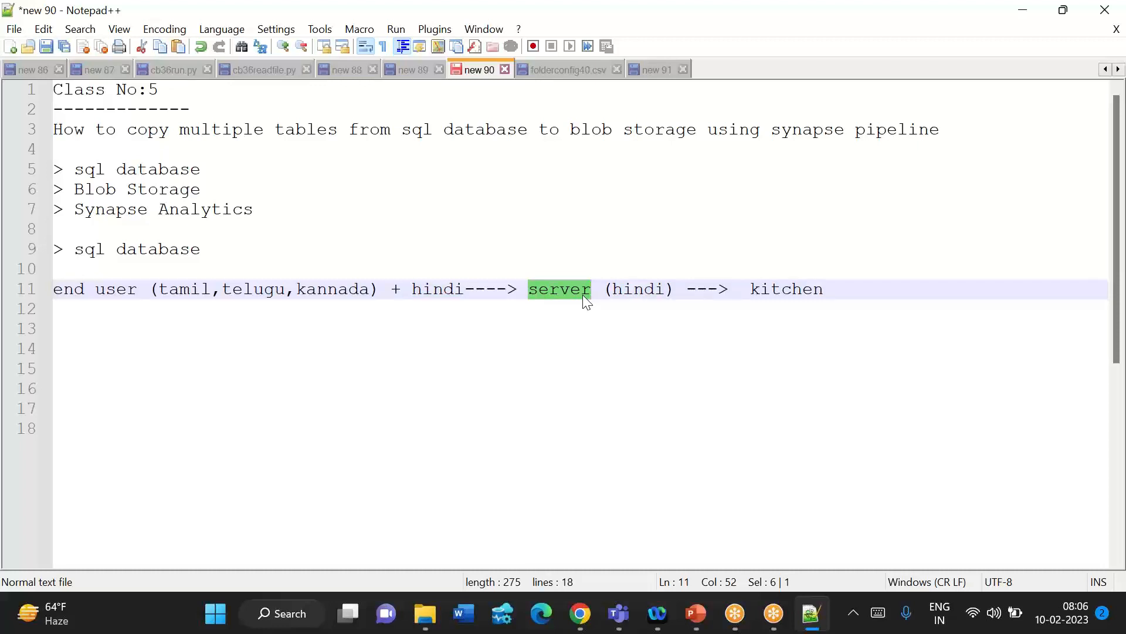
pyautogui.doubleClick(795, 298)
# Step: Add a new line 'end user ---> server ---> Database' below the kitchen analogy
pyautogui.click(848, 294)
pyautogui.press('Return')
pyautogui.press('Return')
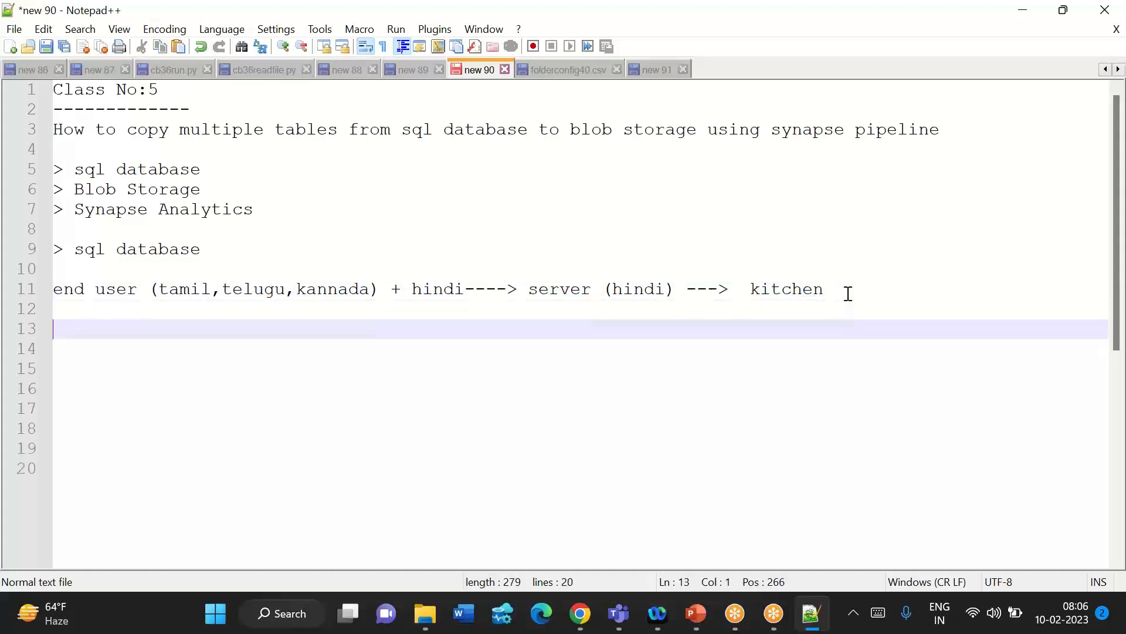
pyautogui.write('end user')
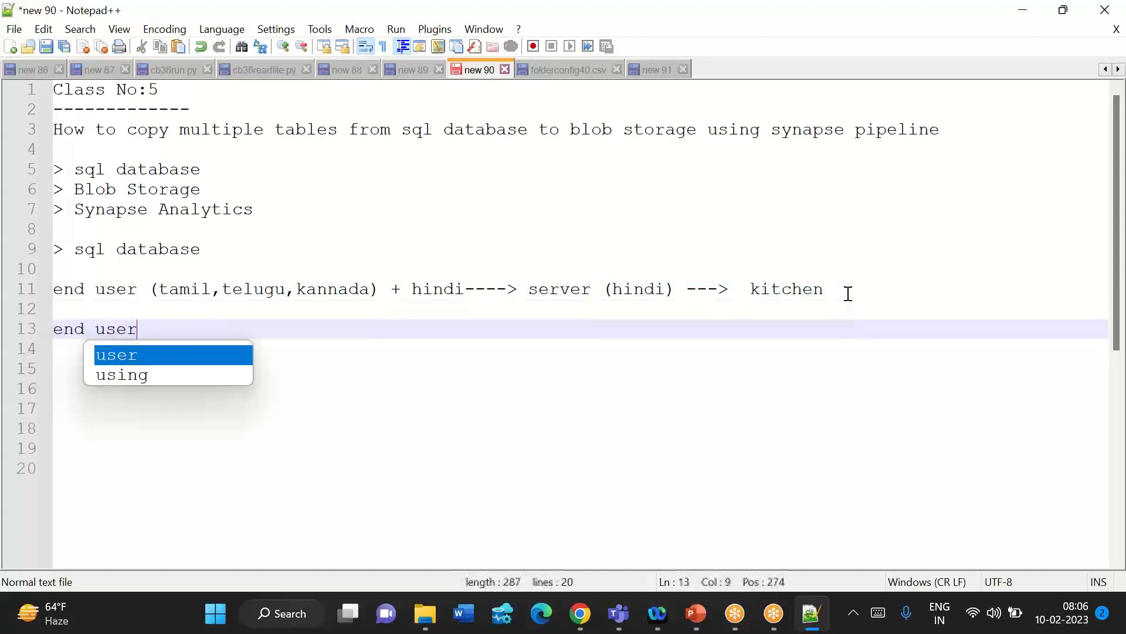
pyautogui.write(' ---> s')
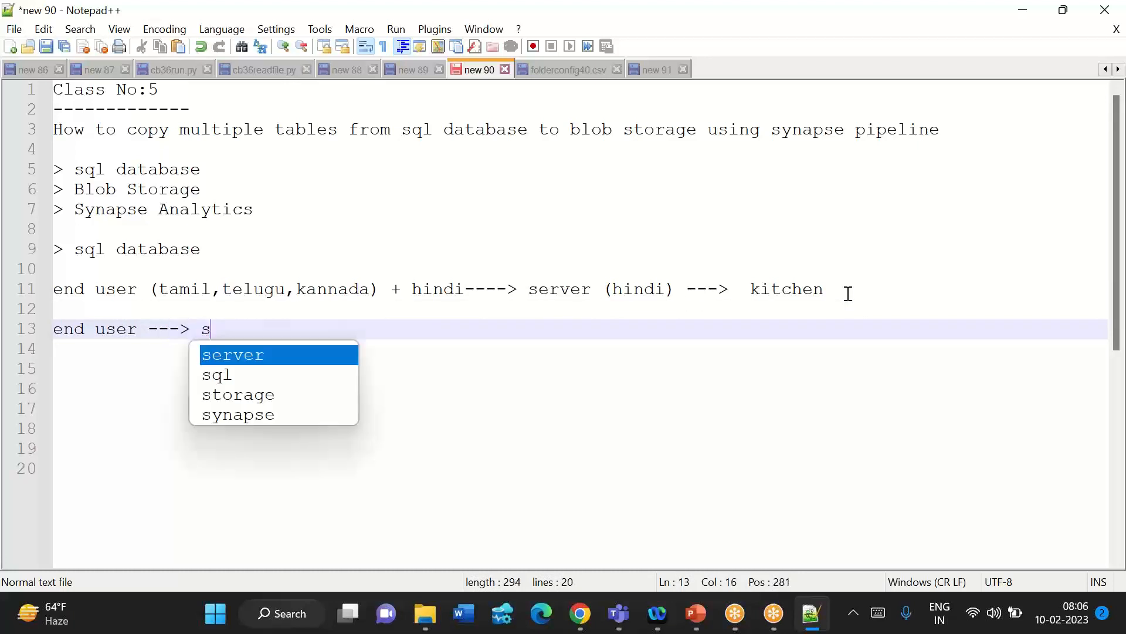
pyautogui.write('erver --->')
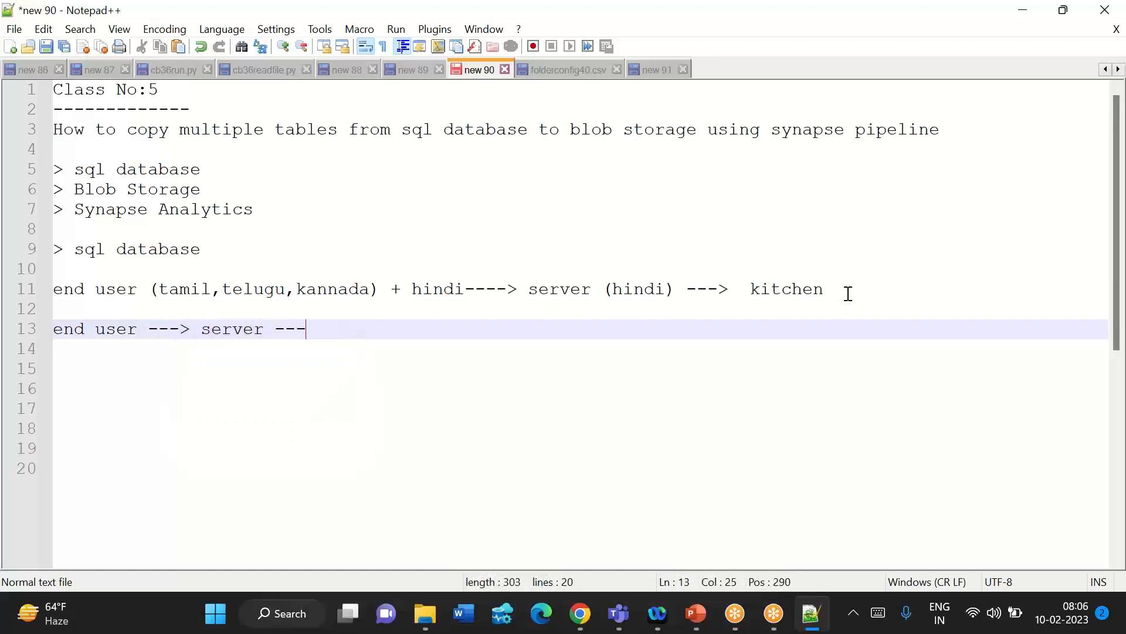
pyautogui.press('Left')
pyautogui.press('Left')
pyautogui.press('Left')
pyautogui.press('Left')
pyautogui.press('Left')
pyautogui.press('End')
pyautogui.doubleClick(232, 322)
pyautogui.click(354, 341)
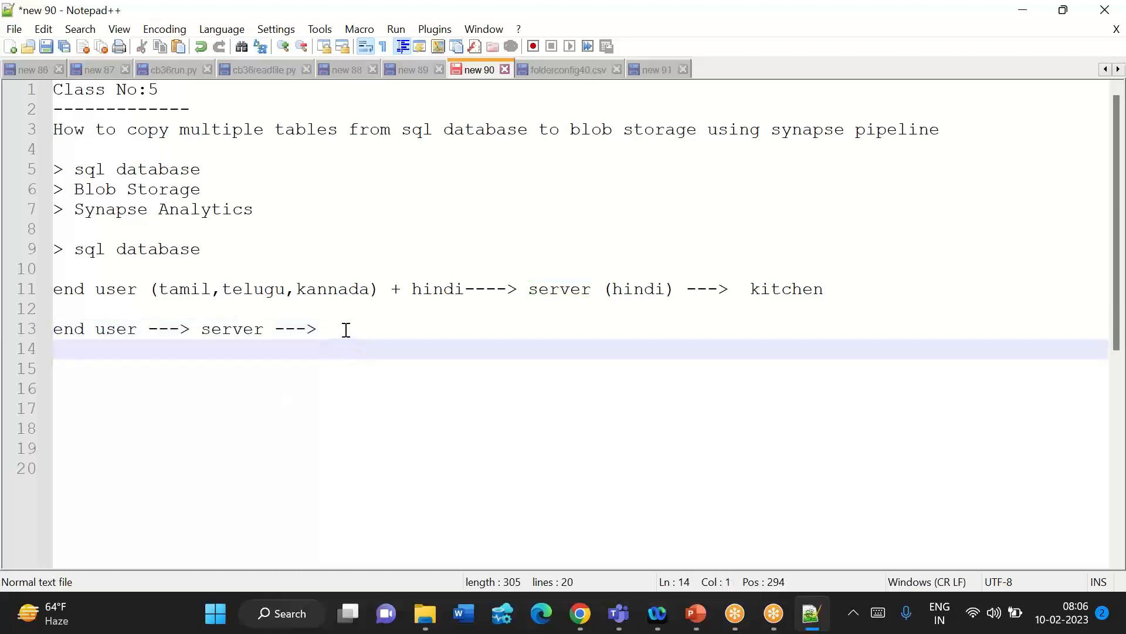
pyautogui.click(346, 331)
pyautogui.write('Daa')
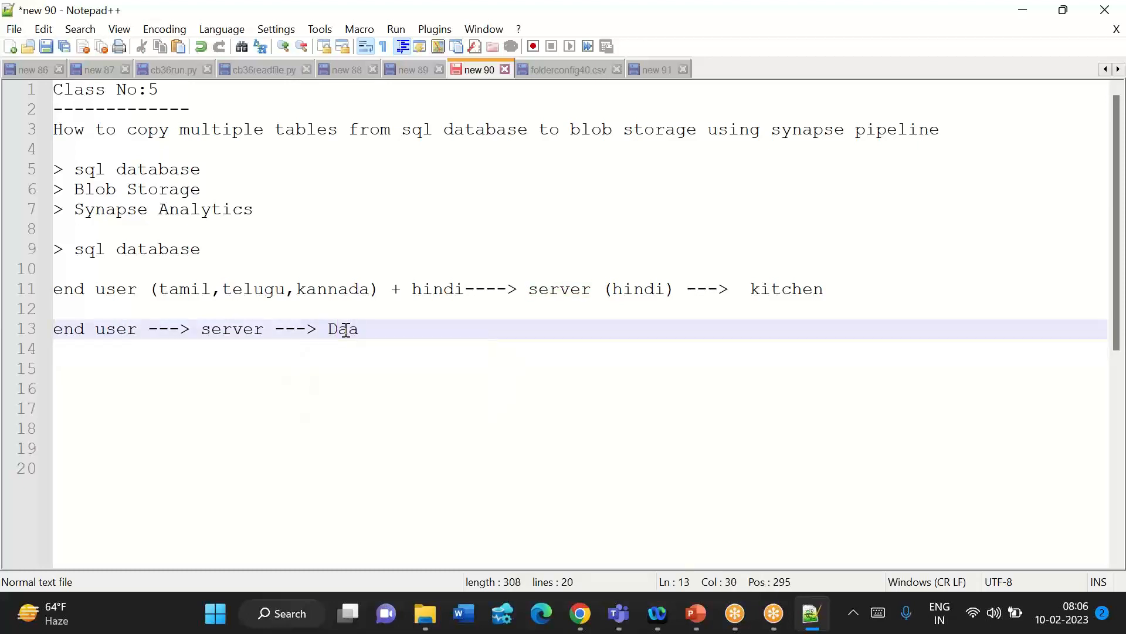
pyautogui.press('BackSpace')
pyautogui.write('tabase')
pyautogui.press('Return')
pyautogui.press('Return')
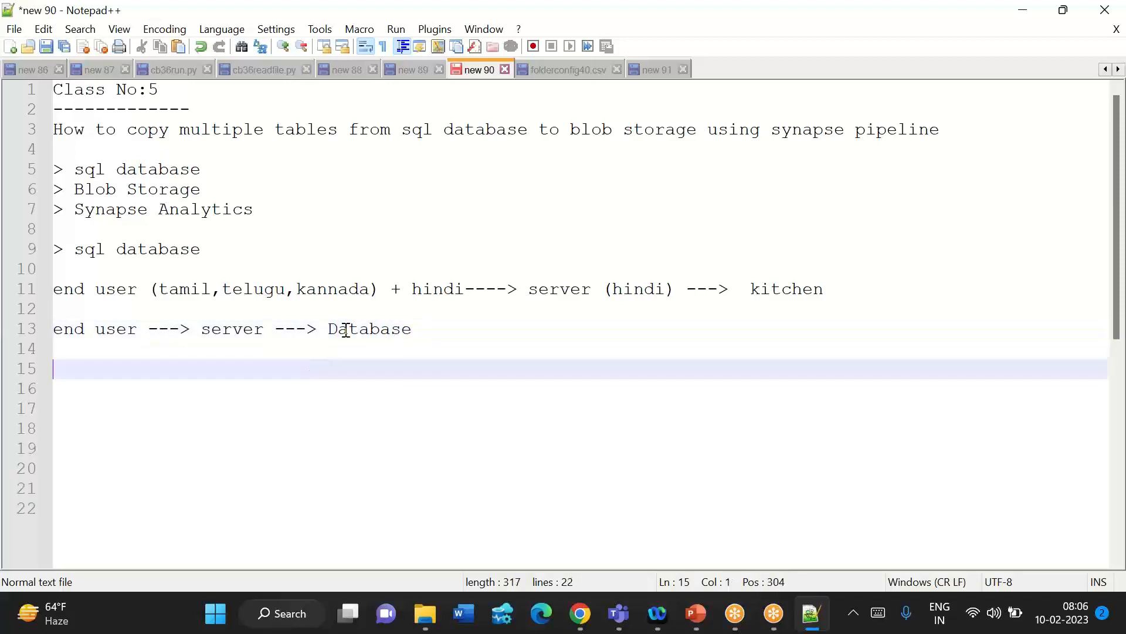
# Step: Insert '(sql)' after server and '(SQL)' after end user, then highlight them
pyautogui.click(277, 329)
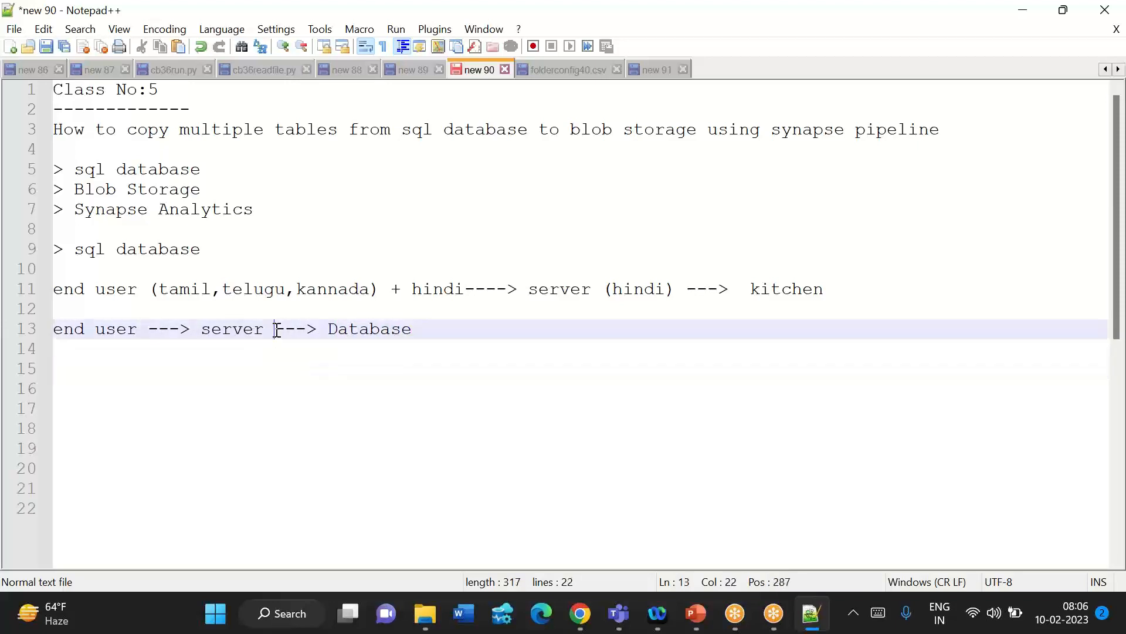
pyautogui.press('Left')
pyautogui.write('(sql)')
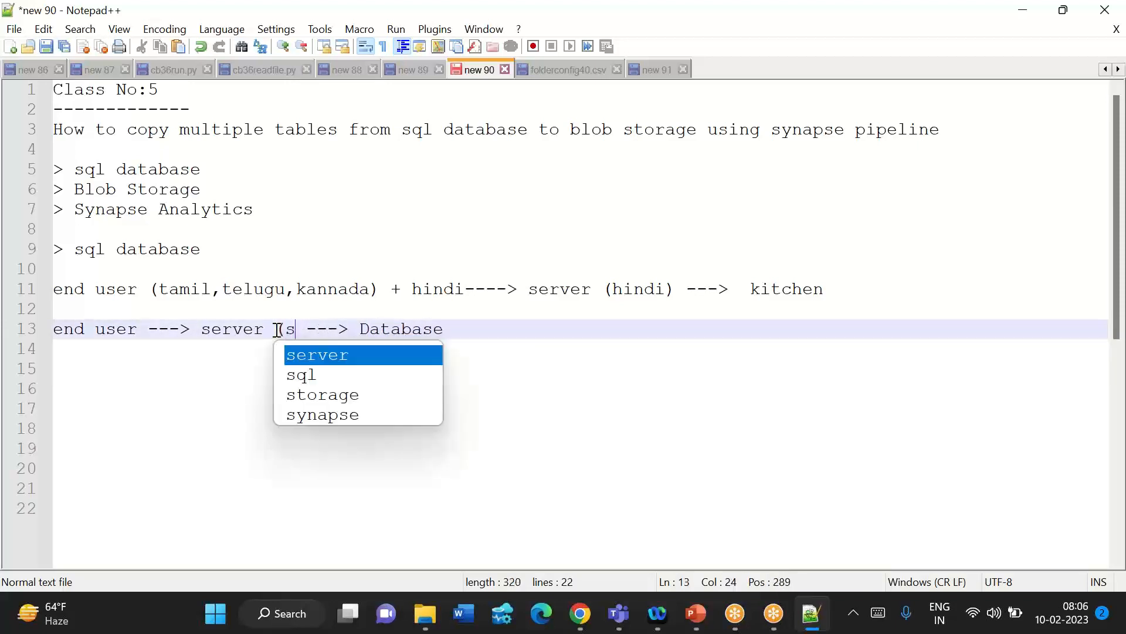
pyautogui.click(142, 331)
pyautogui.write('(')
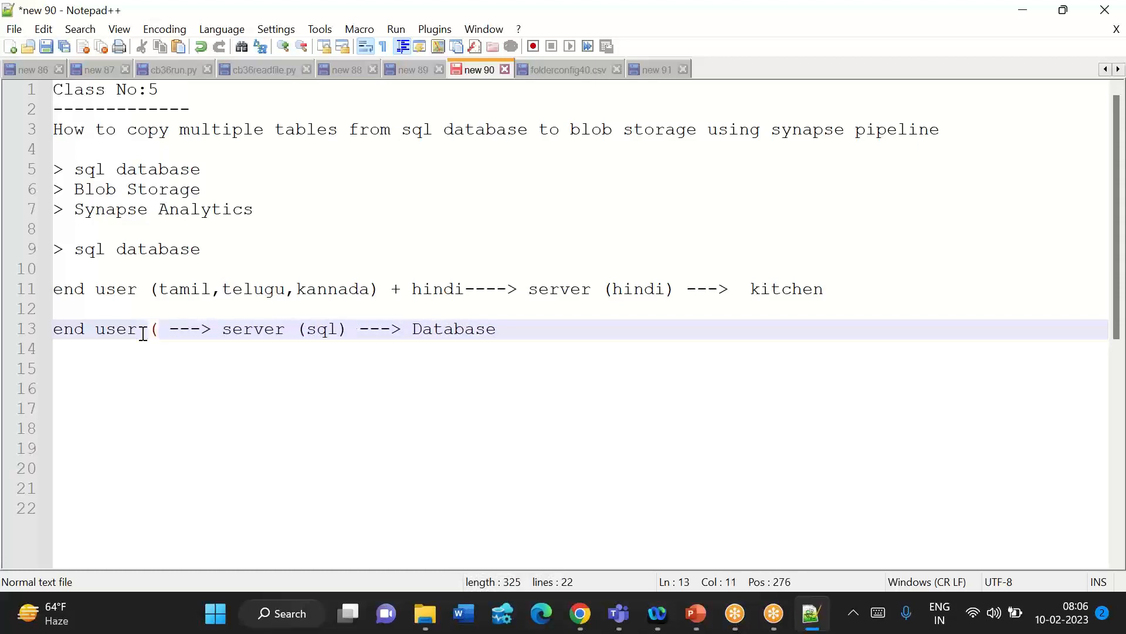
pyautogui.write('SQL)')
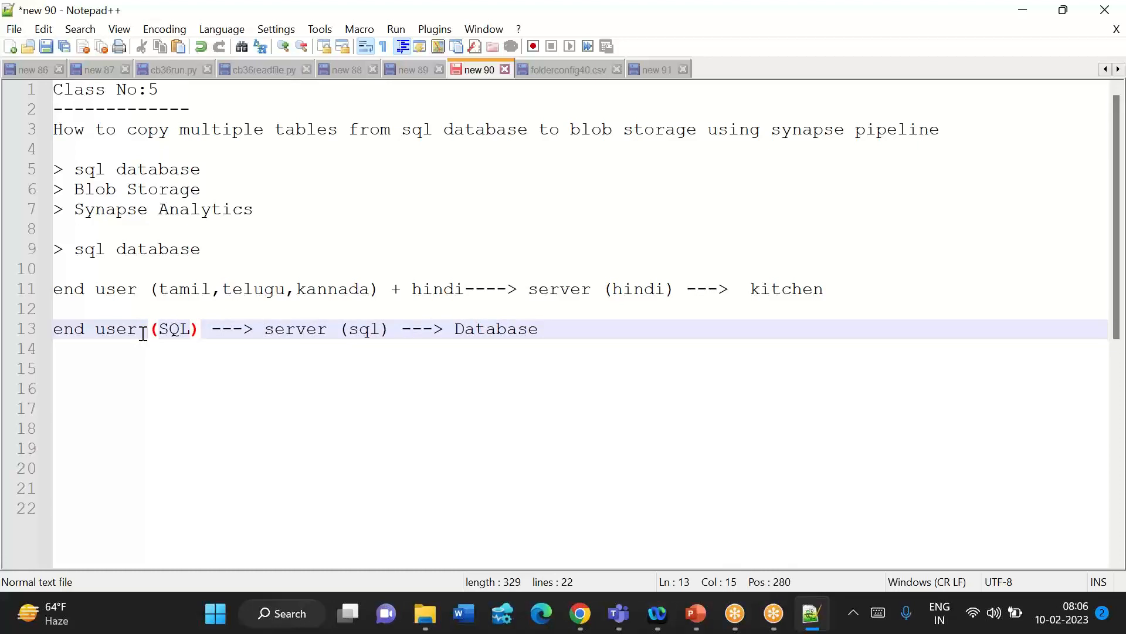
pyautogui.moveTo(166, 329); pyautogui.dragTo(187, 329)
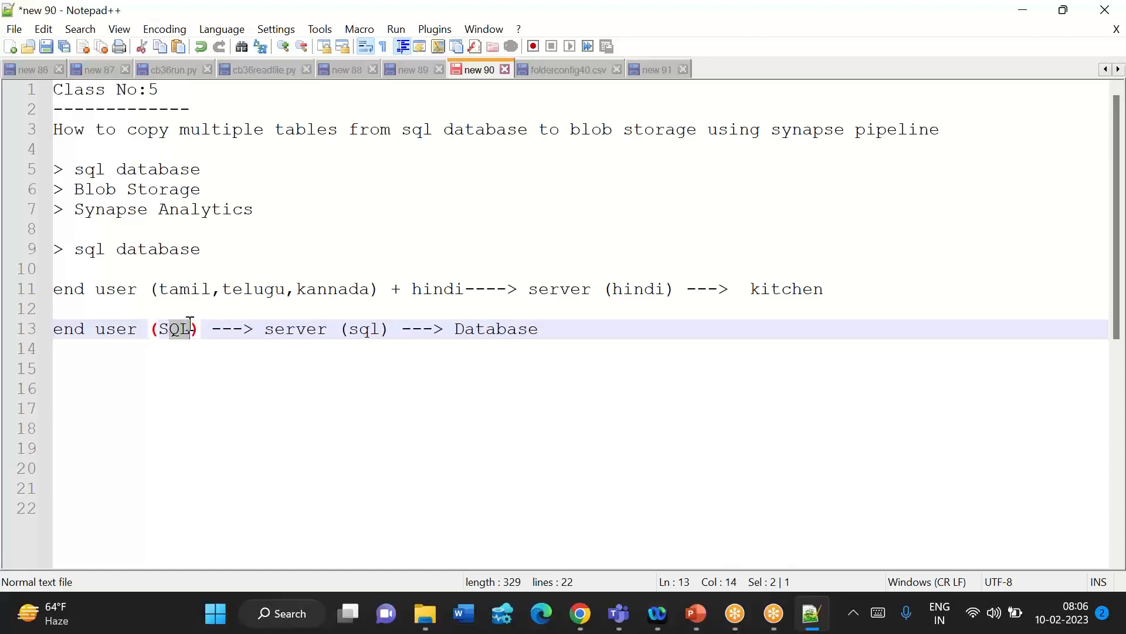
pyautogui.click(275, 329)
pyautogui.moveTo(275, 328); pyautogui.dragTo(368, 329)
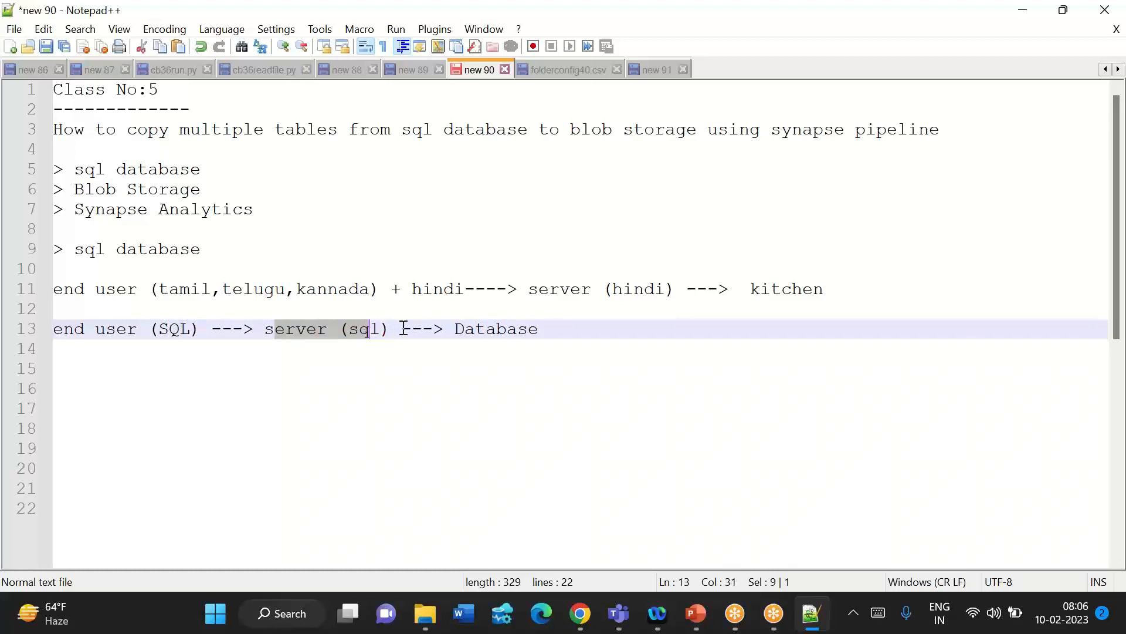
# Step: Highlight the flow lines, server, Database and the sql database item to relate them
pyautogui.moveTo(548, 327); pyautogui.dragTo(60, 290)
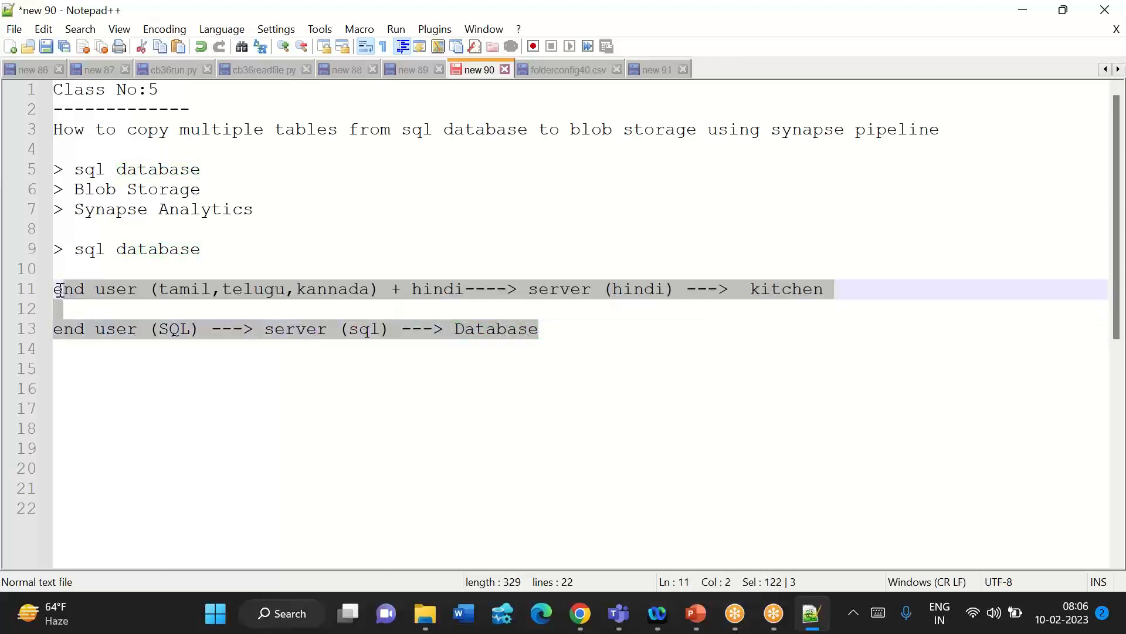
pyautogui.click(538, 438)
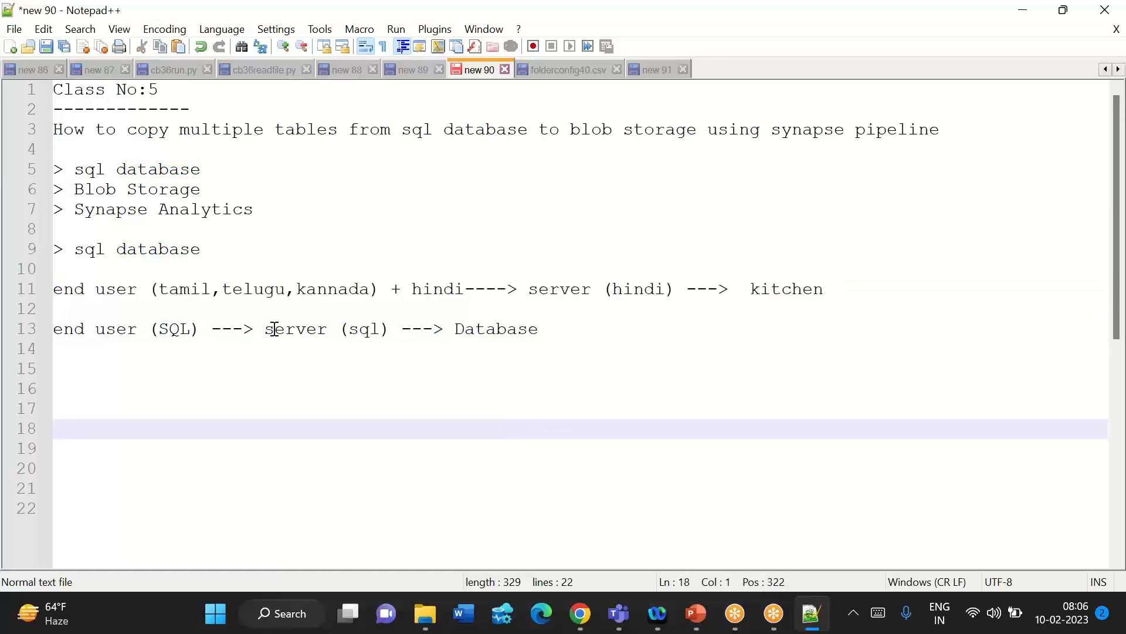
pyautogui.moveTo(275, 329); pyautogui.dragTo(317, 328)
pyautogui.moveTo(465, 328); pyautogui.dragTo(529, 329)
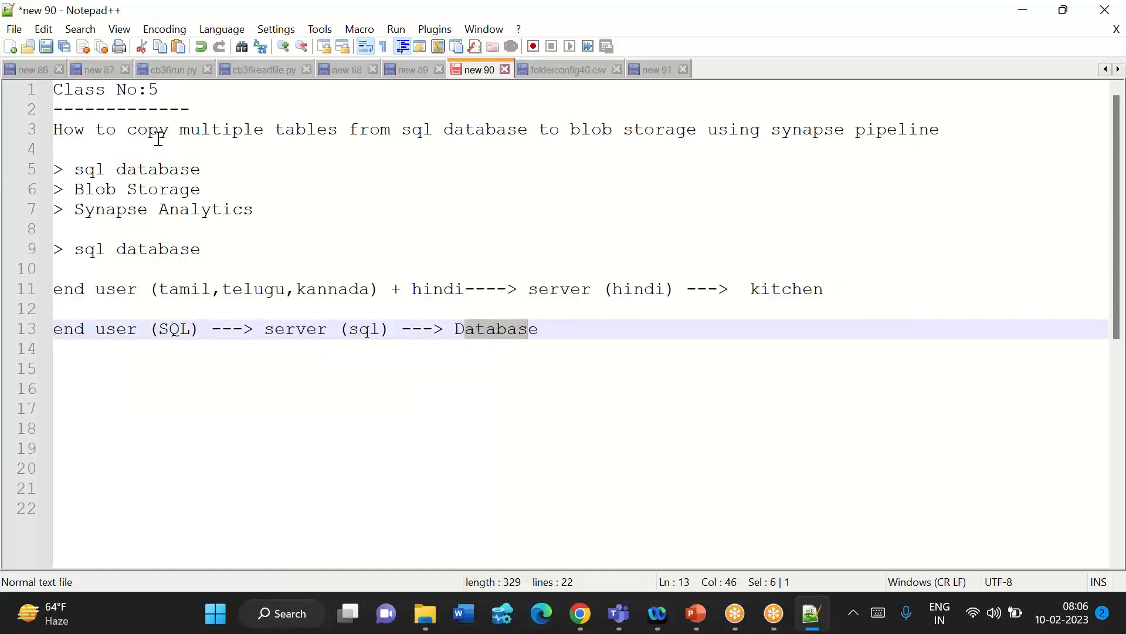
pyautogui.moveTo(210, 169); pyautogui.dragTo(63, 168)
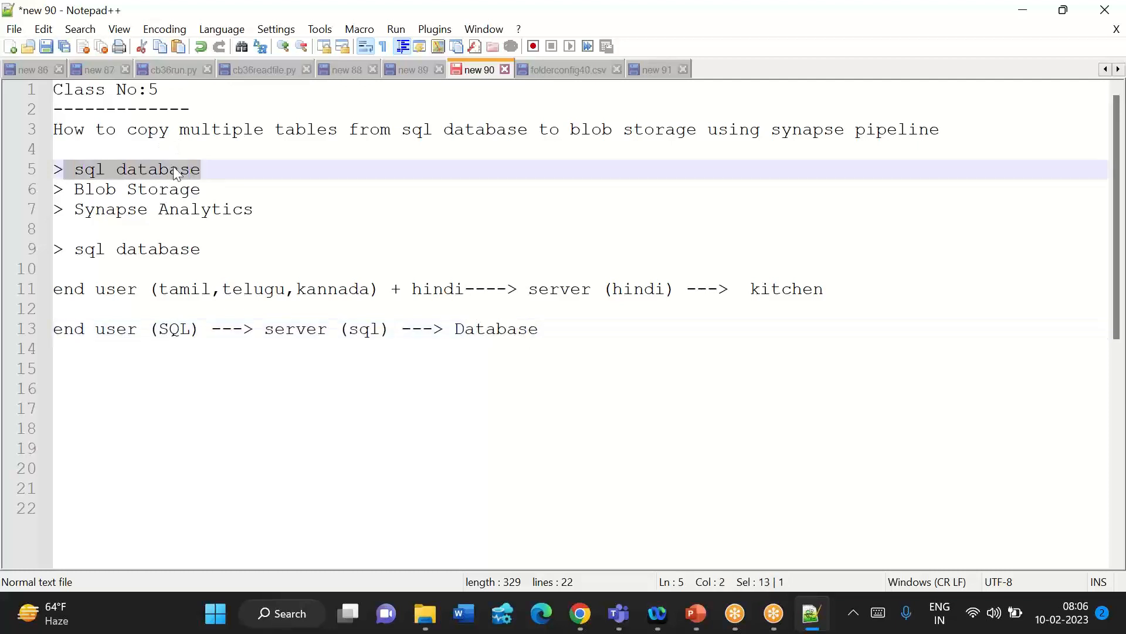
# Step: Append '(server+database)' to the sql database item on line 5 and highlight both words
pyautogui.click(211, 169)
pyautogui.write('(serverd')
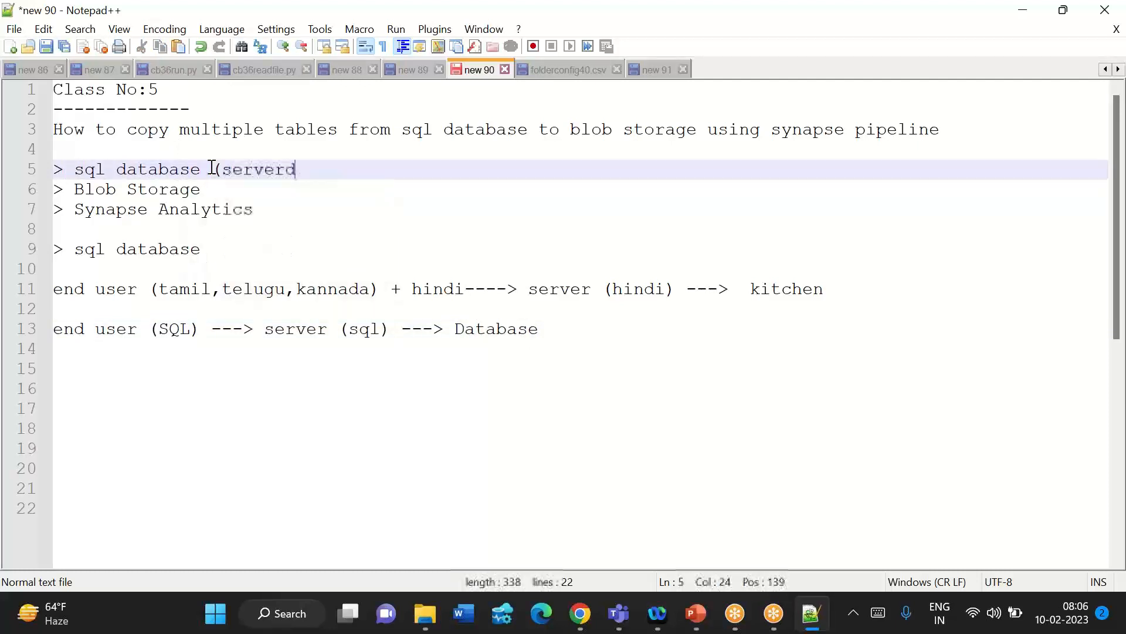
pyautogui.press('BackSpace')
pyautogui.write('+datab')
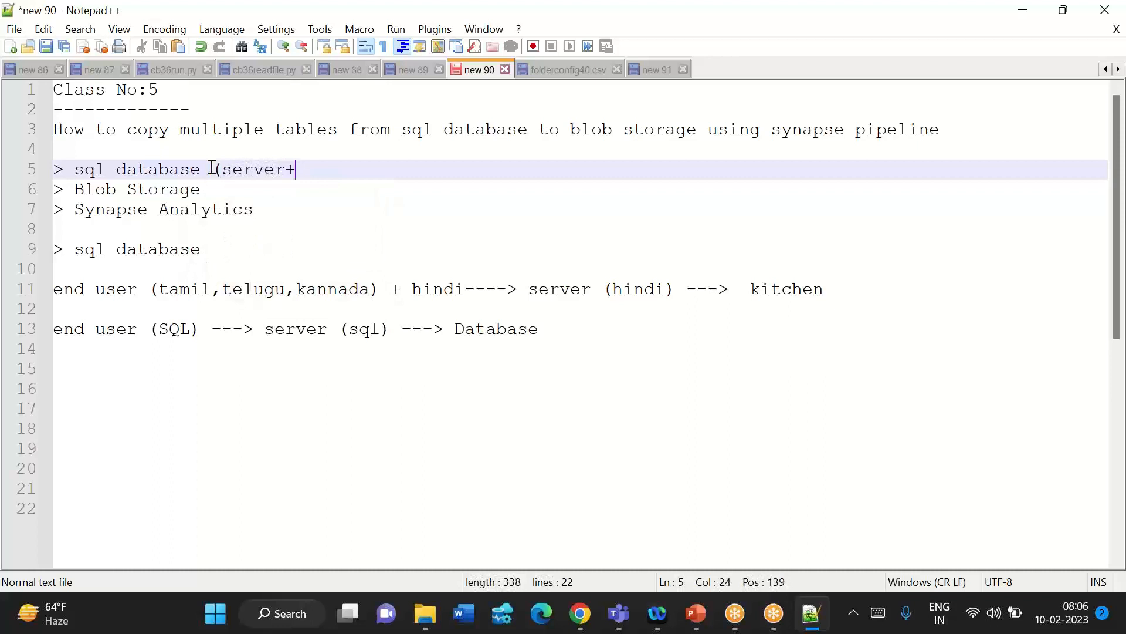
pyautogui.write('ase')
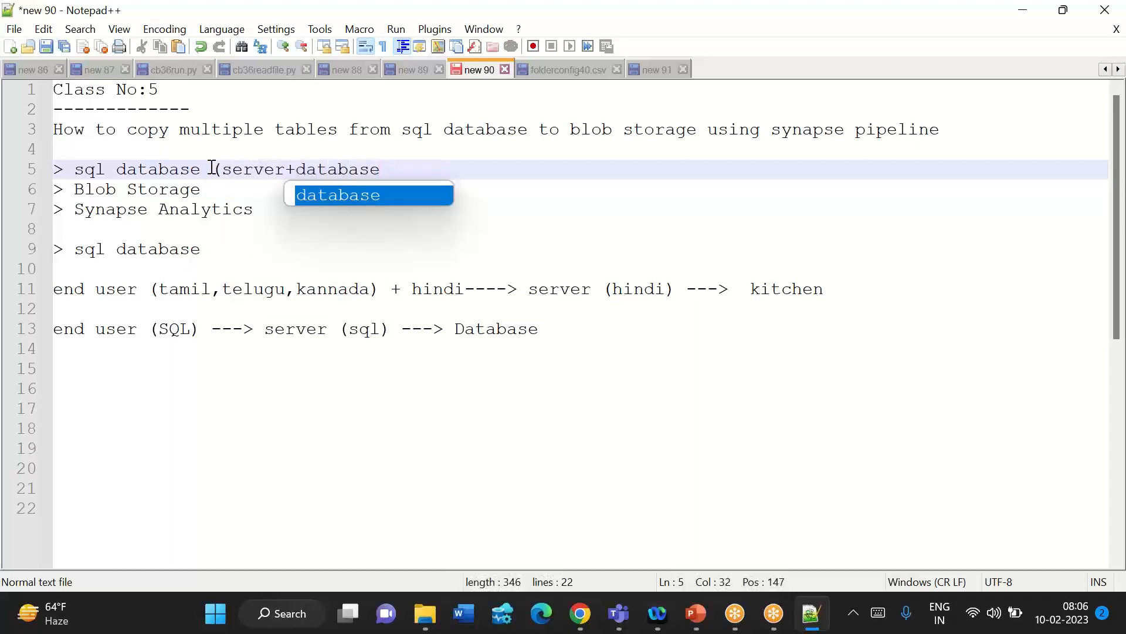
pyautogui.write(')')
pyautogui.click(245, 164)
pyautogui.doubleClick(246, 167)
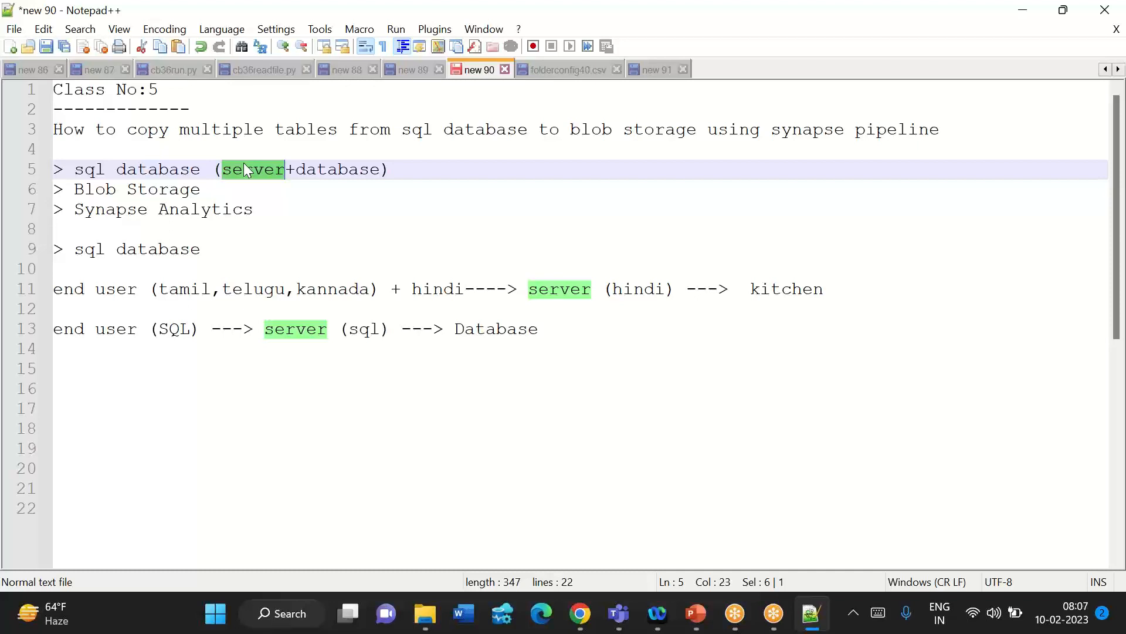
pyautogui.doubleClick(326, 168)
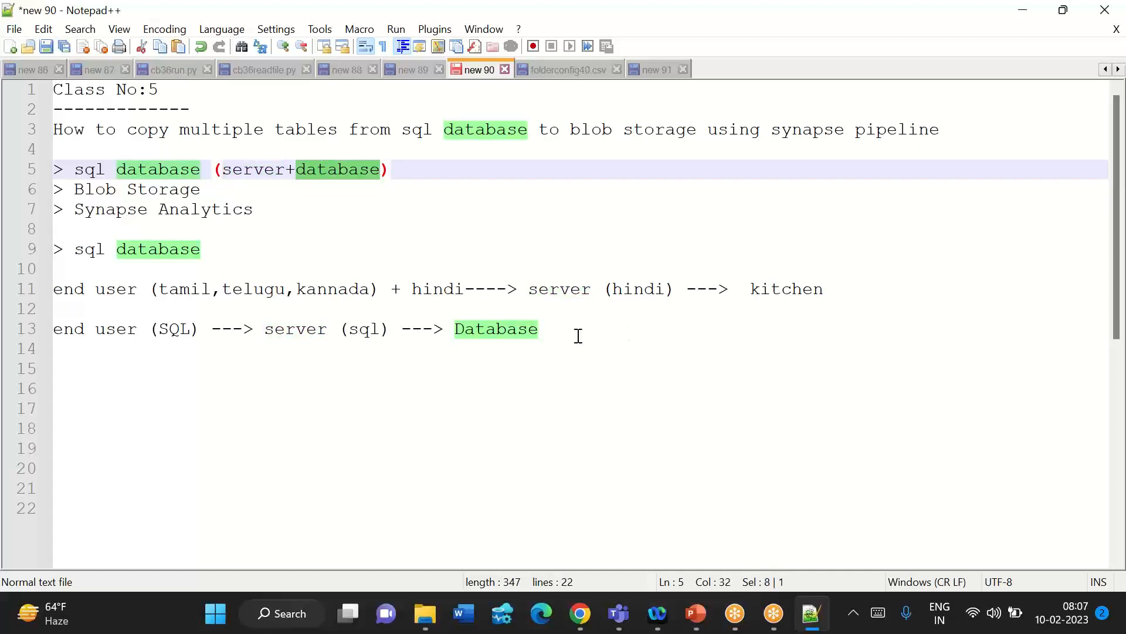
# Step: Add '[Tables]' after Database on line 13, highlight it, and leave blank lines below
pyautogui.click(543, 328)
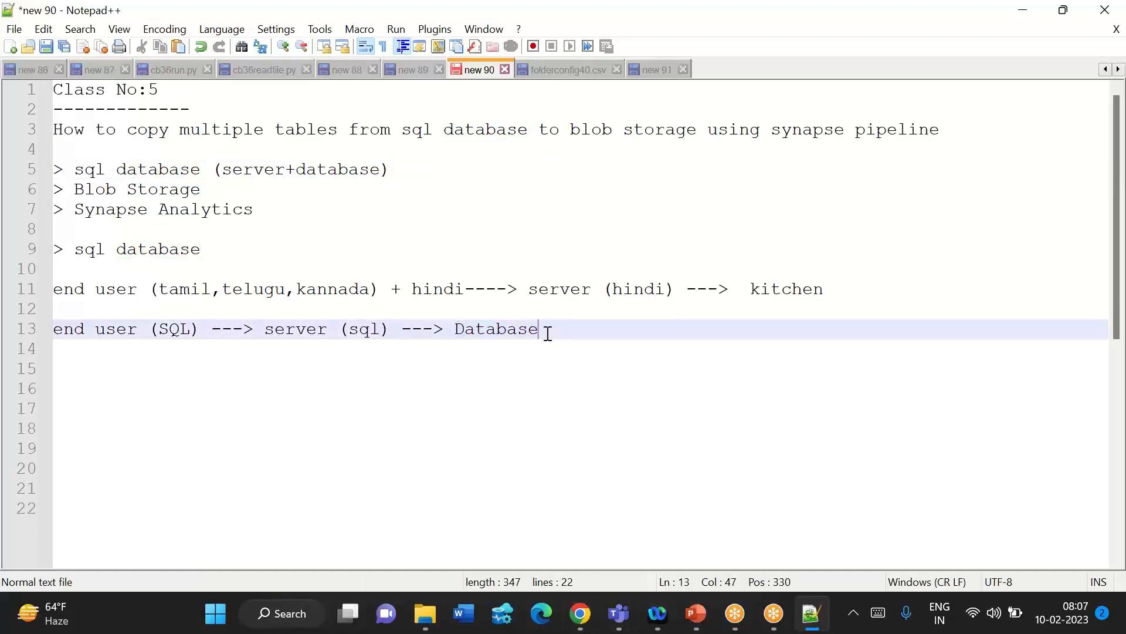
pyautogui.write('[Tables')
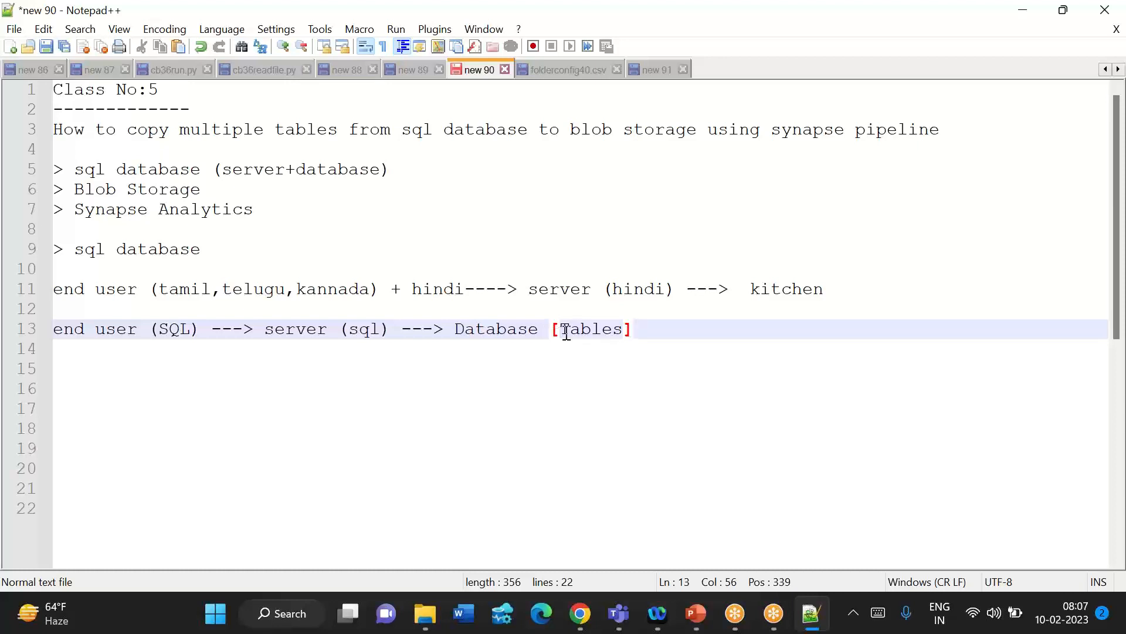
pyautogui.doubleClick(591, 328)
pyautogui.click(655, 331)
pyautogui.press('Return')
pyautogui.press('Return')
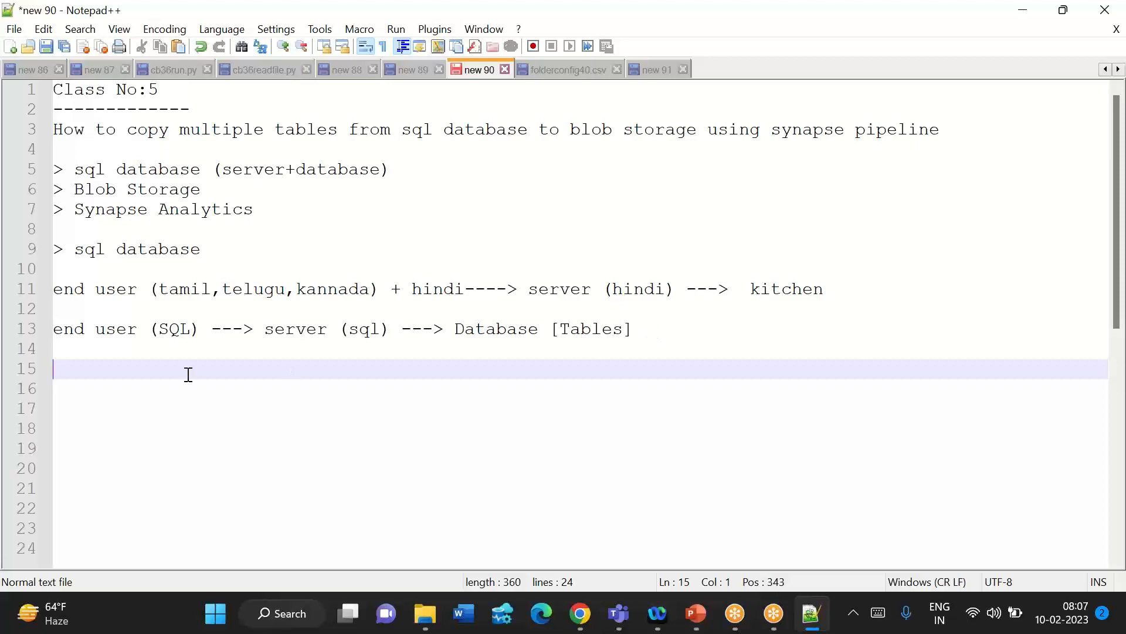
pyautogui.click(459, 329)
pyautogui.moveTo(459, 329); pyautogui.dragTo(593, 339)
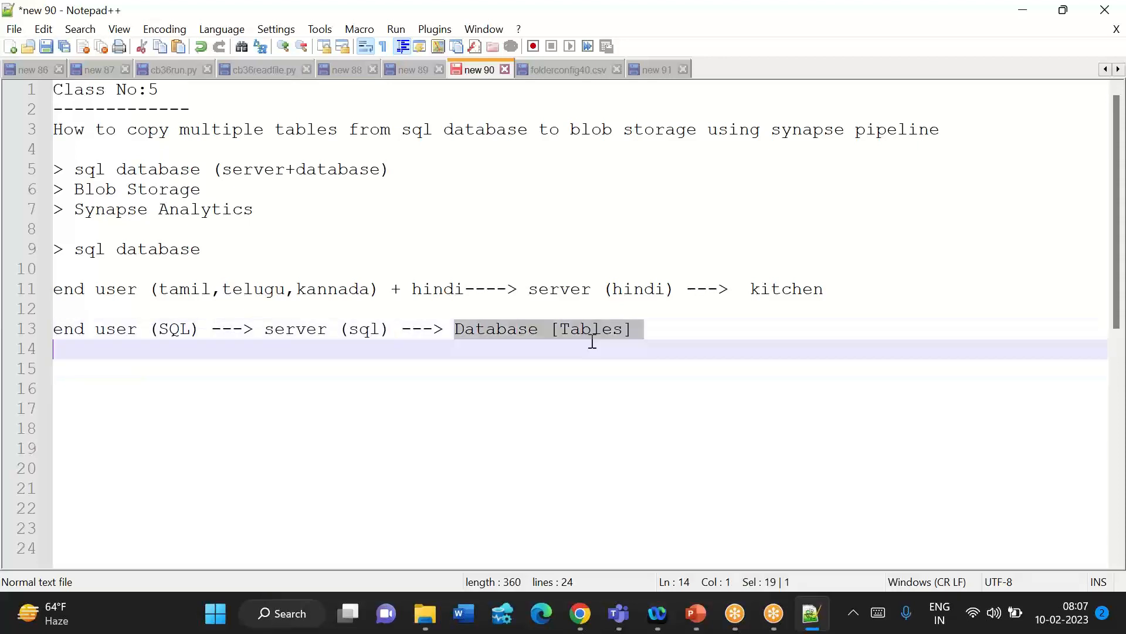
pyautogui.moveTo(389, 329); pyautogui.dragTo(263, 328)
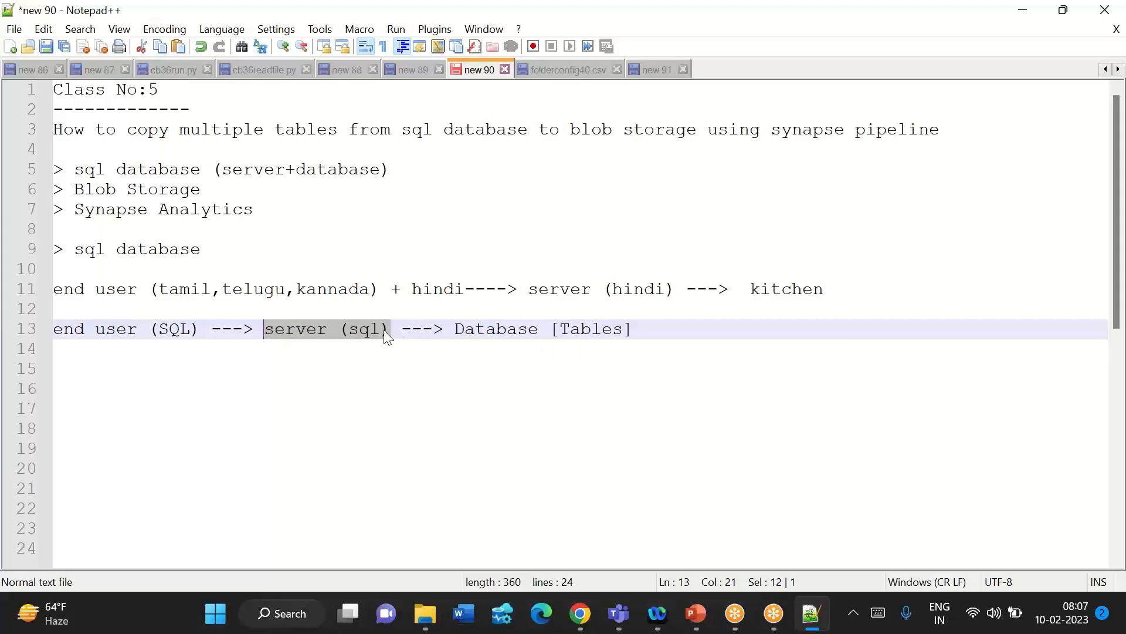
pyautogui.click(644, 333)
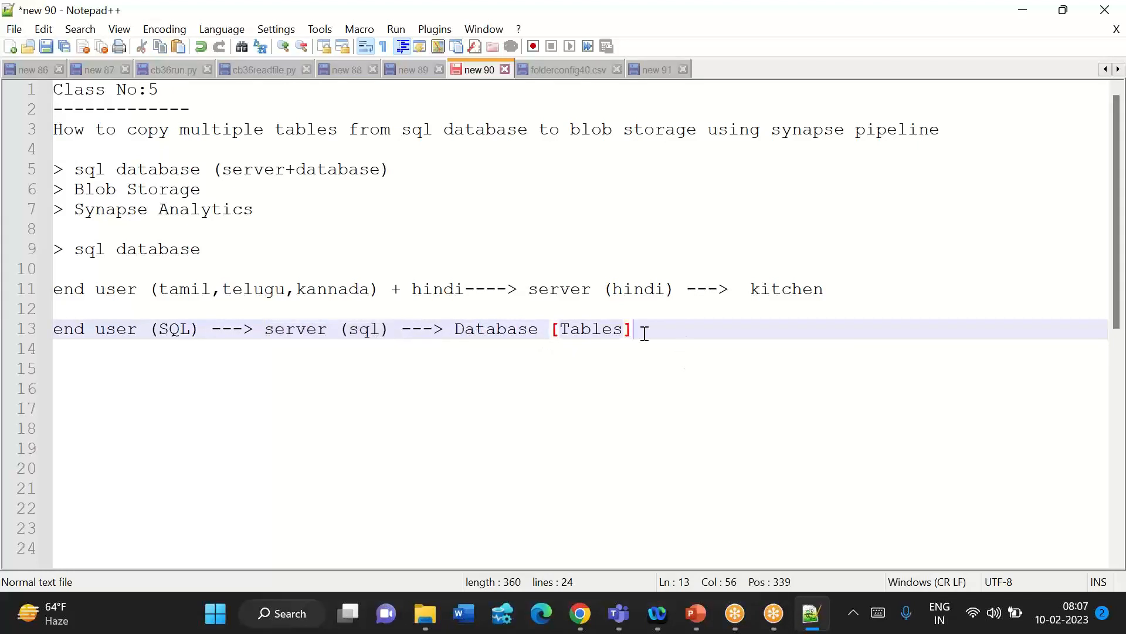
pyautogui.press('Return')
pyautogui.press('Return')
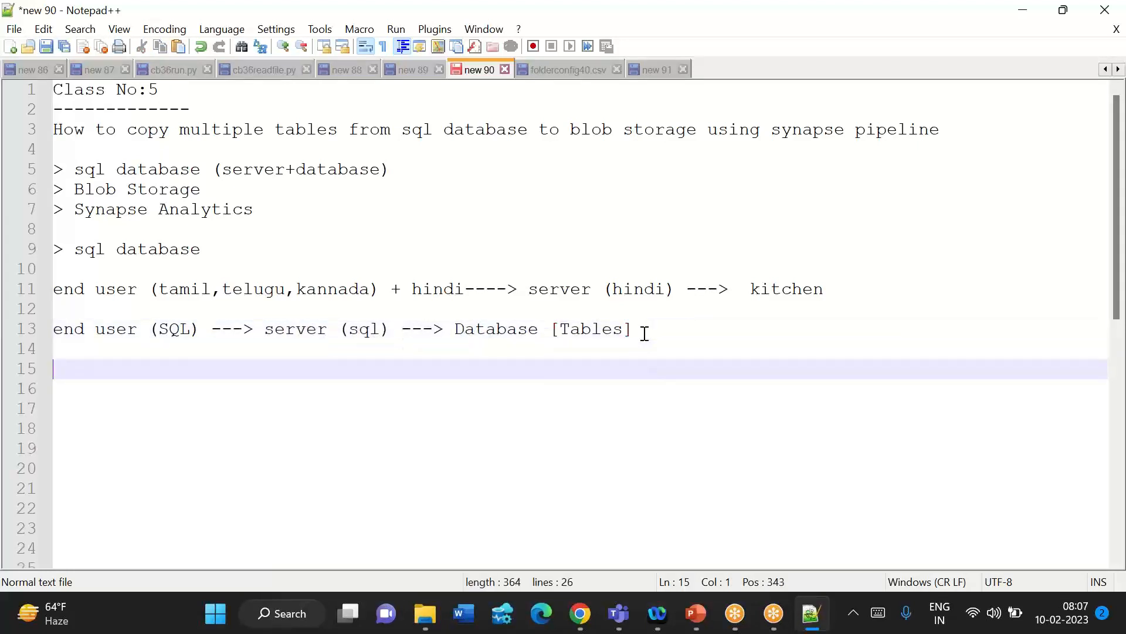
# Step: Write 'create table cust()' with columns cid, cname and clocation on separate lines
pyautogui.write('create table ')
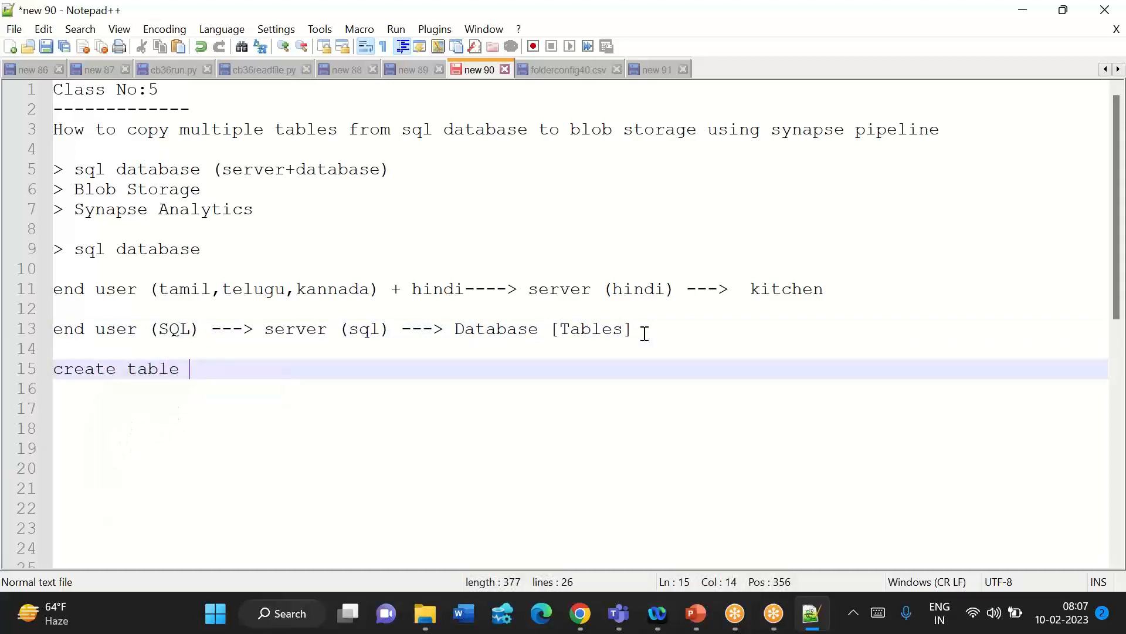
pyautogui.write('cust()')
pyautogui.press('Return')
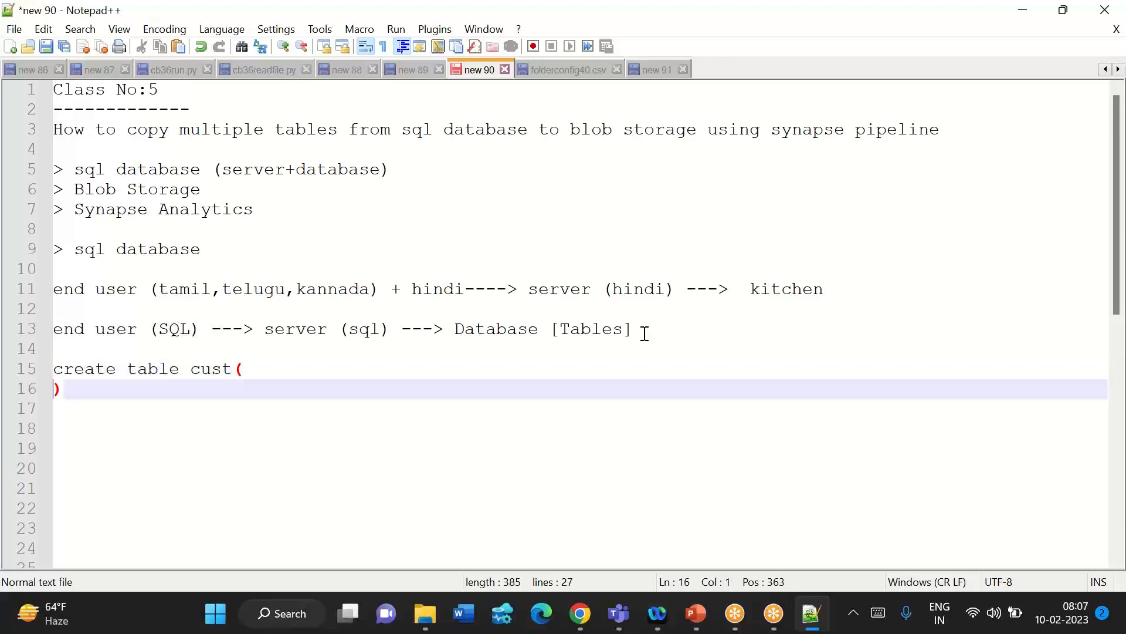
pyautogui.press('Return')
pyautogui.press('Up')
pyautogui.write('cid,')
pyautogui.press('Return')
pyautogui.write('cname,')
pyautogui.press('Return')
pyautogui.write('cl')
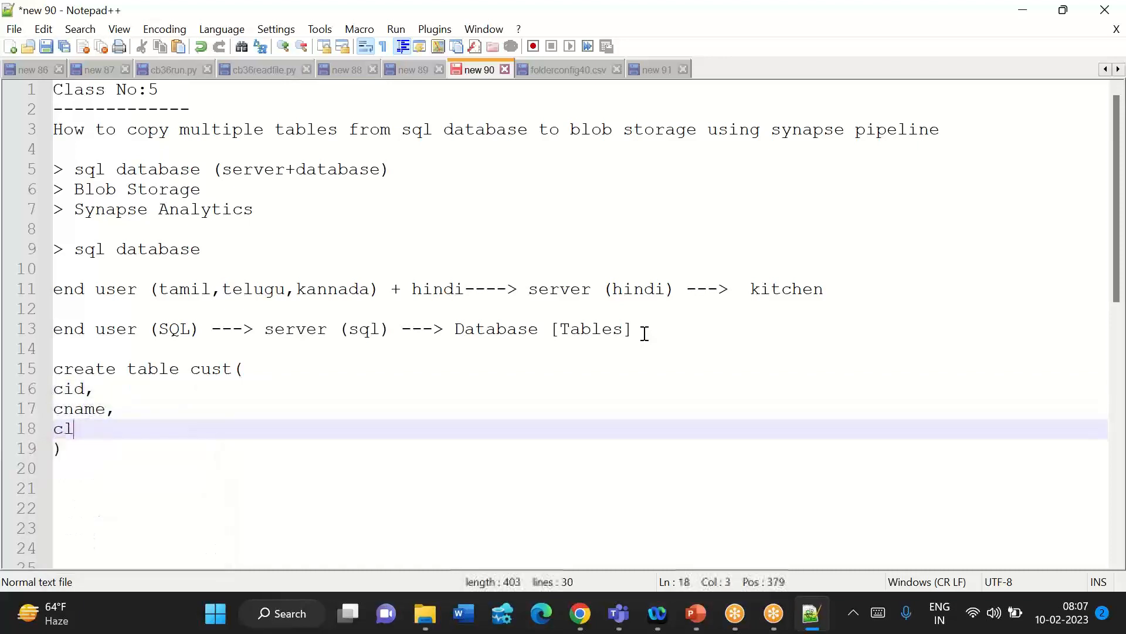
pyautogui.write('ocation')
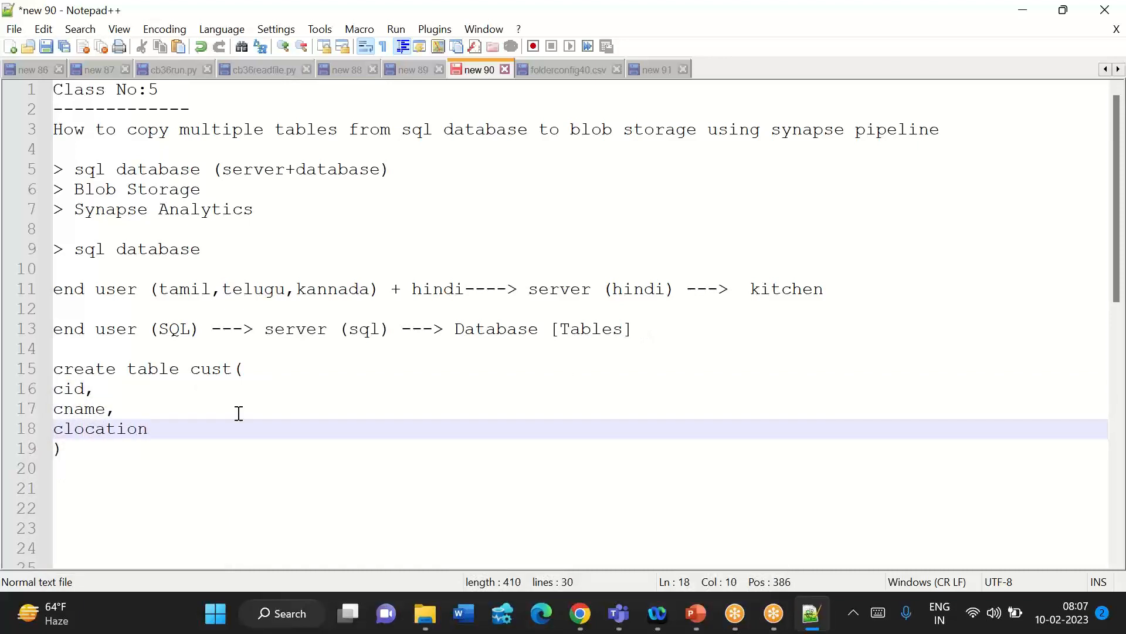
# Step: Give cid the type int and cname the type varchar(50)
pyautogui.doubleClick(59, 387)
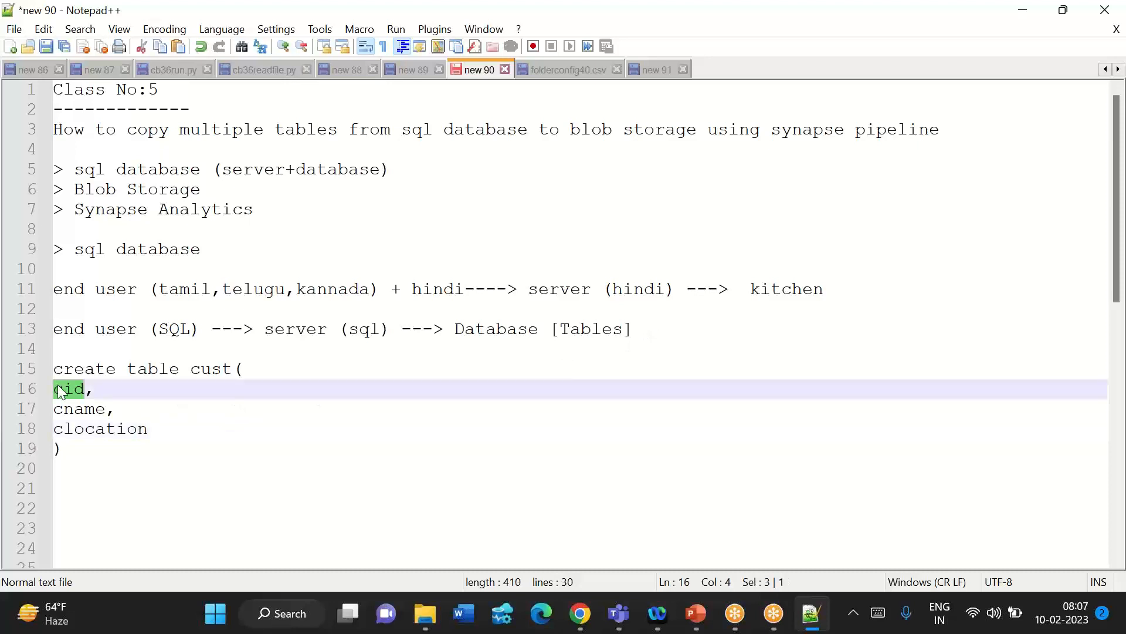
pyautogui.press('Right')
pyautogui.write('int')
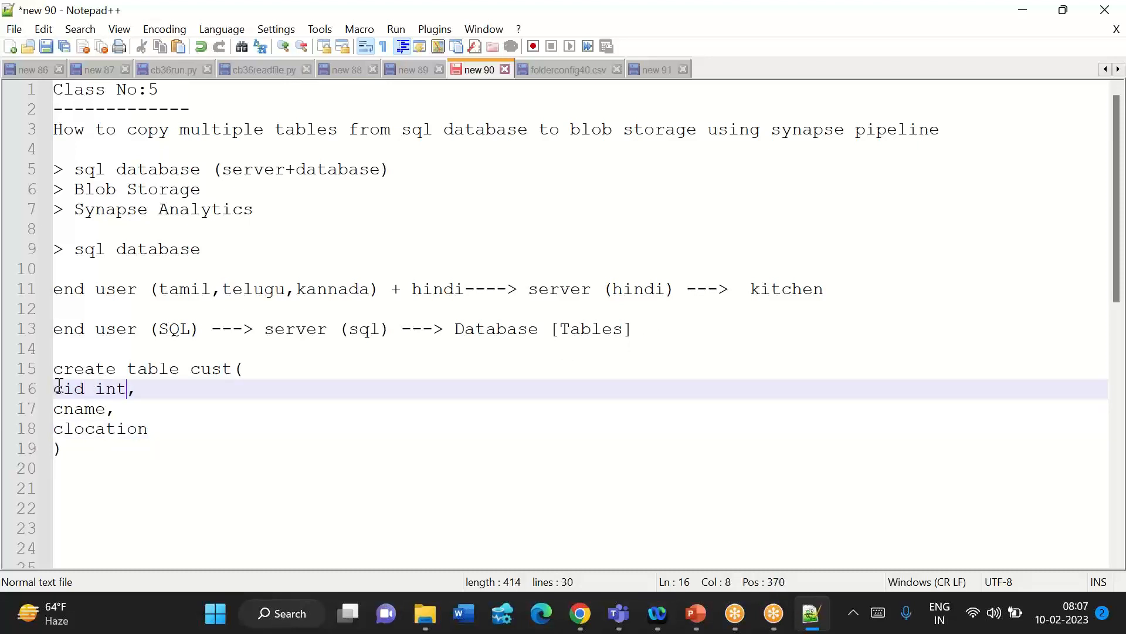
pyautogui.click(109, 408)
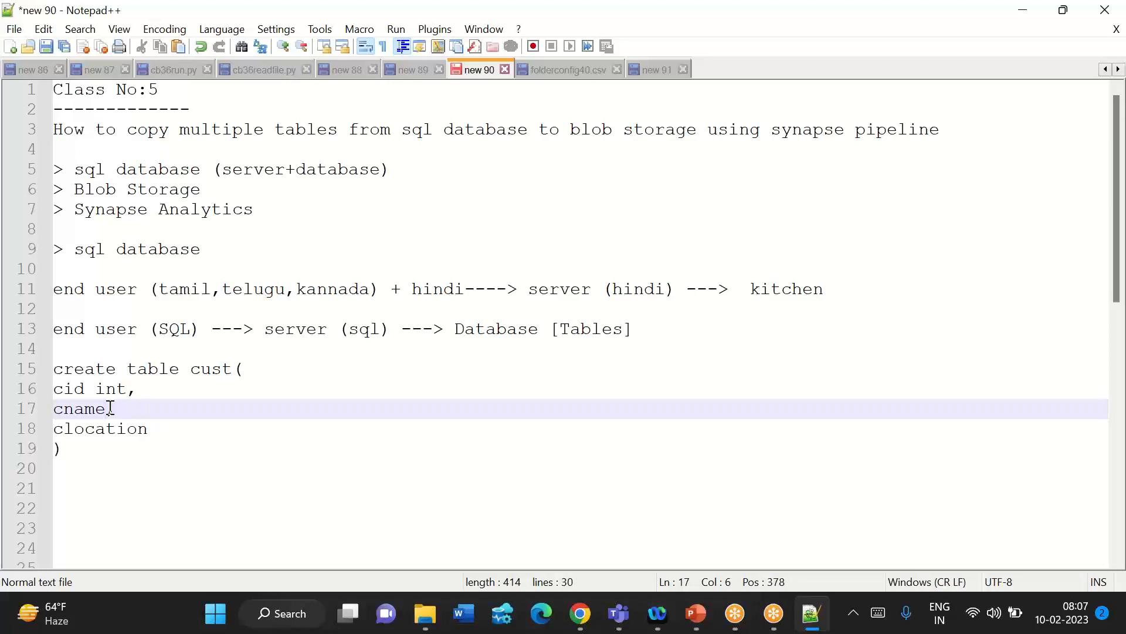
pyautogui.write('varchar(')
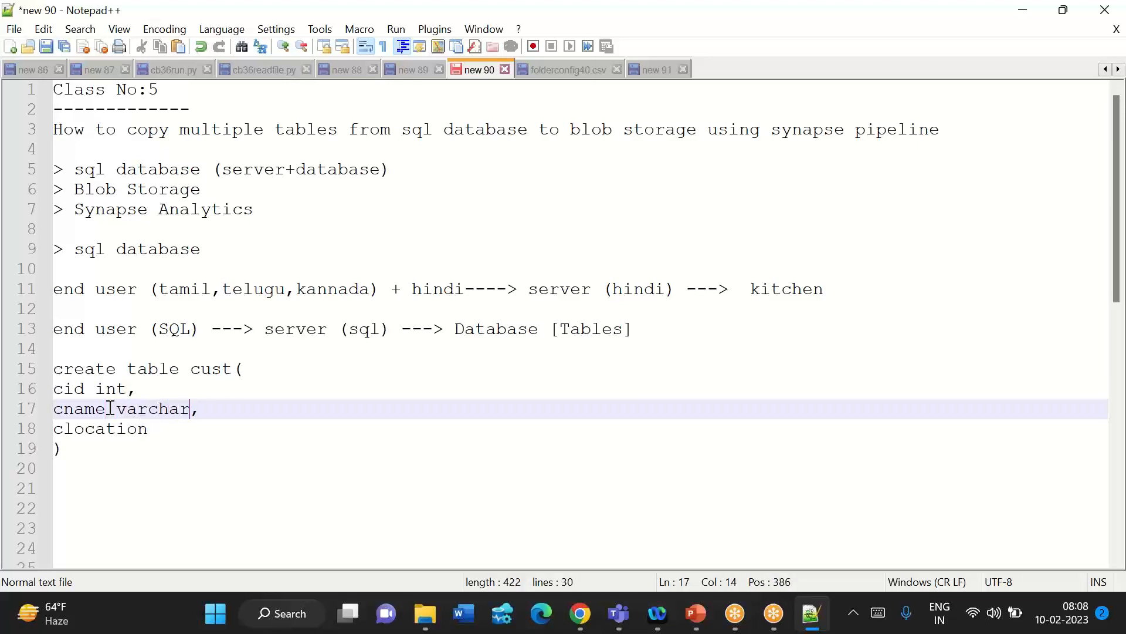
pyautogui.write('50)')
pyautogui.moveTo(125, 409); pyautogui.dragTo(212, 408)
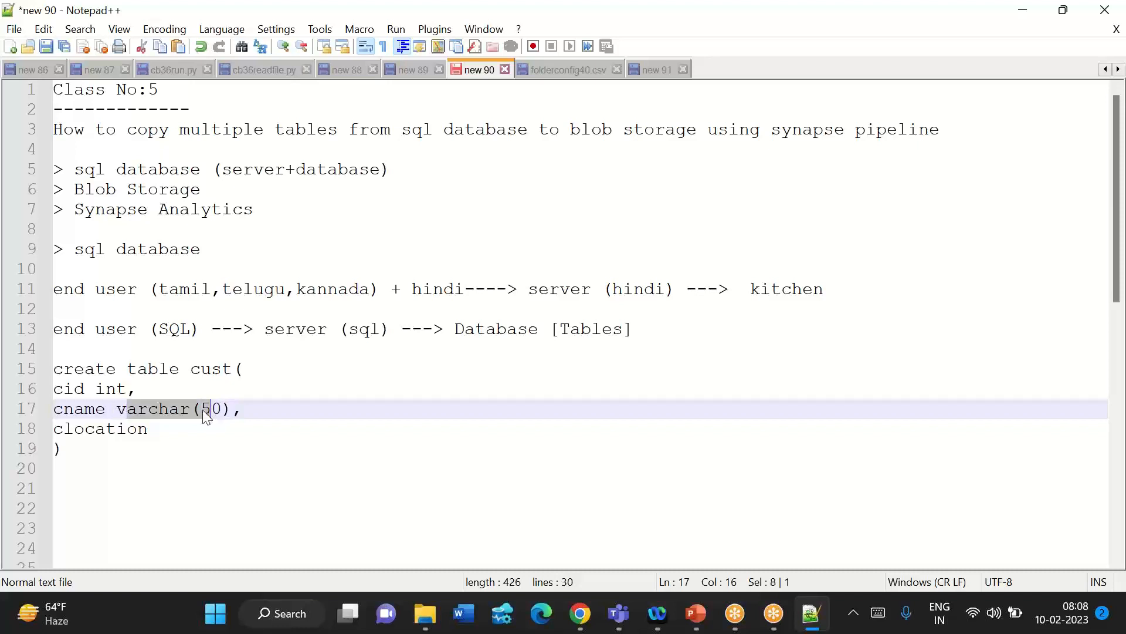
pyautogui.doubleClick(203, 410)
# Step: Give clocation the type varchar(50) and highlight the column types and statement
pyautogui.click(167, 429)
pyautogui.write('varchar')
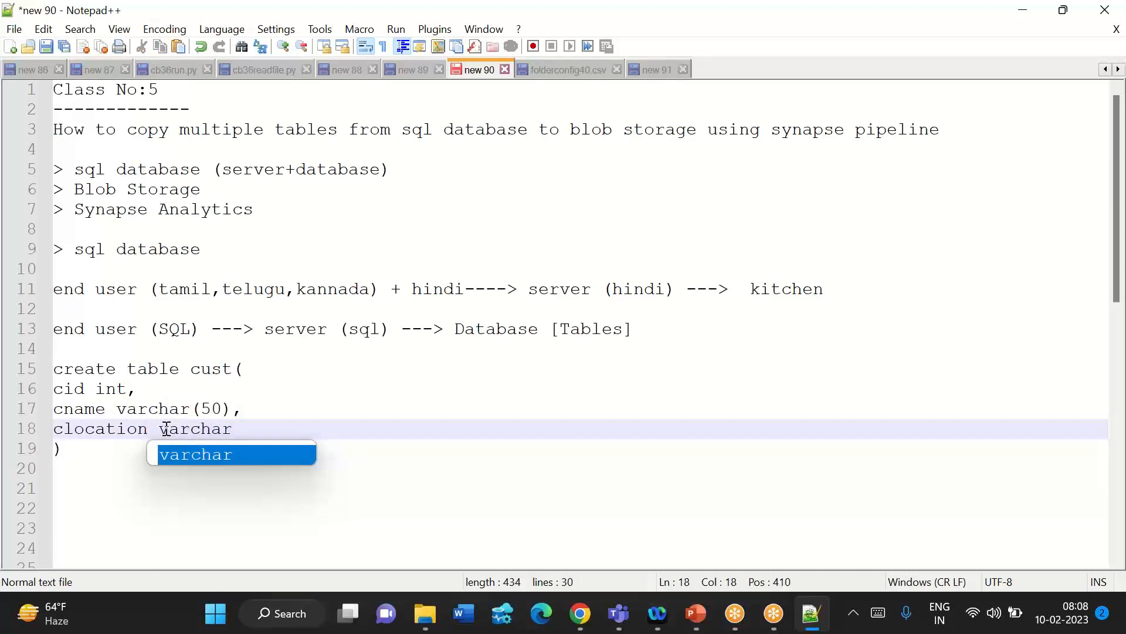
pyautogui.write('(50)')
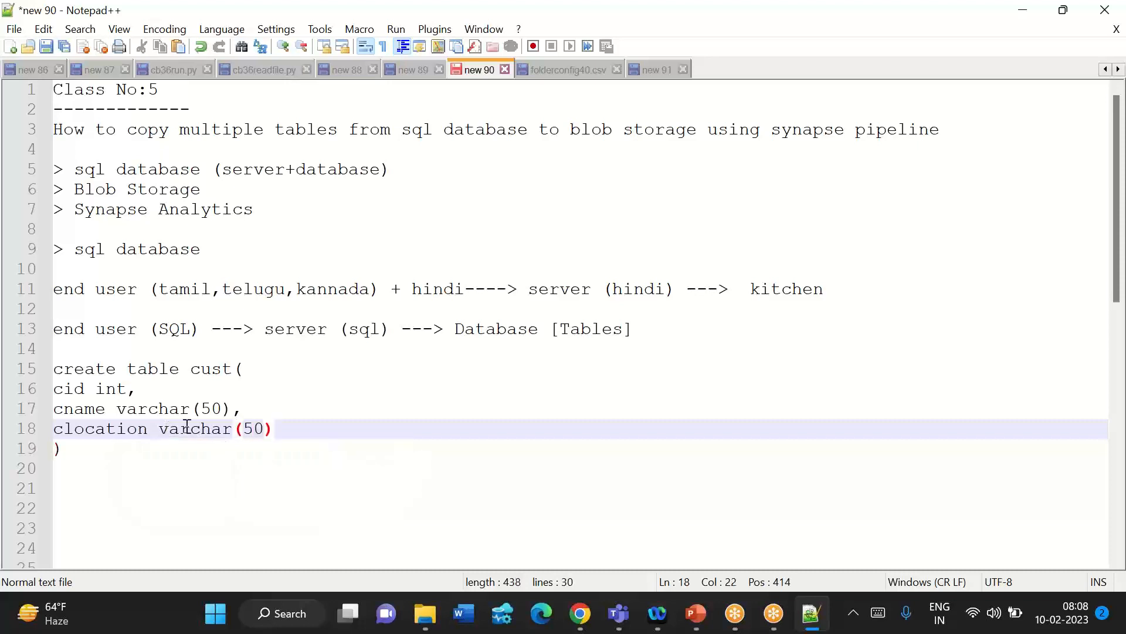
pyautogui.moveTo(166, 429); pyautogui.dragTo(288, 428)
pyautogui.moveTo(138, 406); pyautogui.dragTo(211, 428)
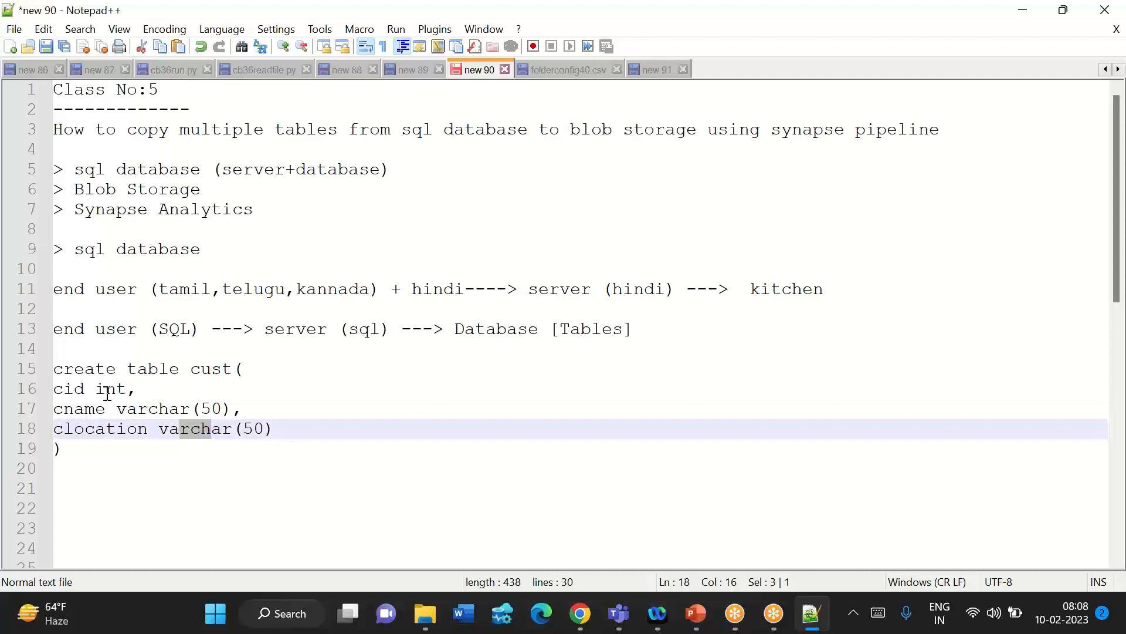
pyautogui.moveTo(97, 389); pyautogui.dragTo(136, 389)
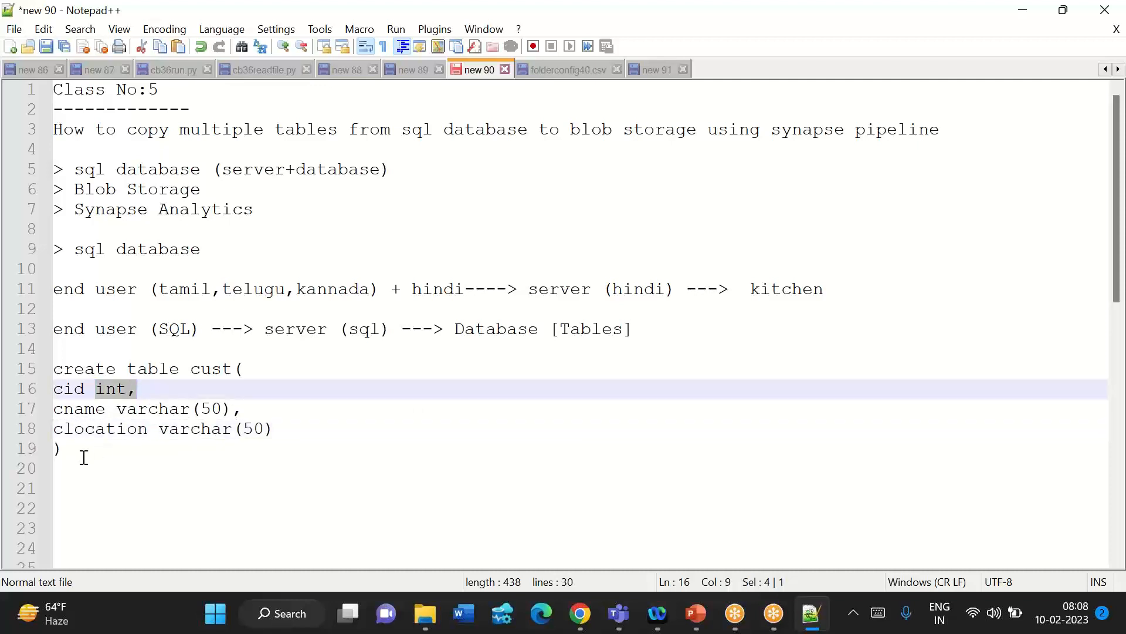
pyautogui.moveTo(65, 448); pyautogui.dragTo(47, 367)
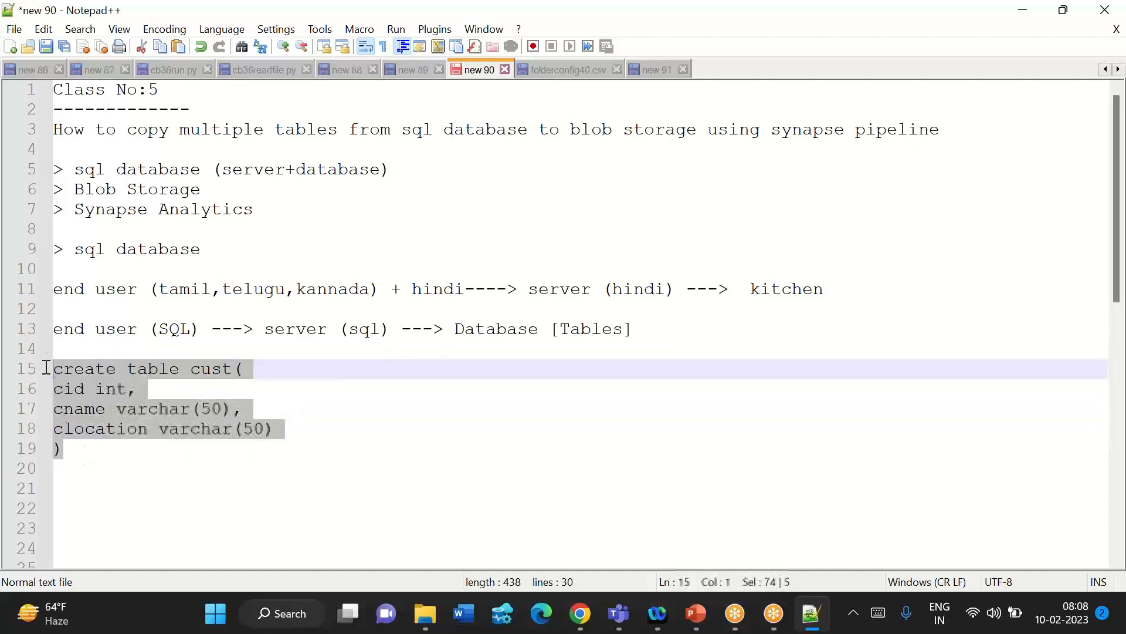
pyautogui.click(76, 466)
pyautogui.press('Return')
pyautogui.write('i')
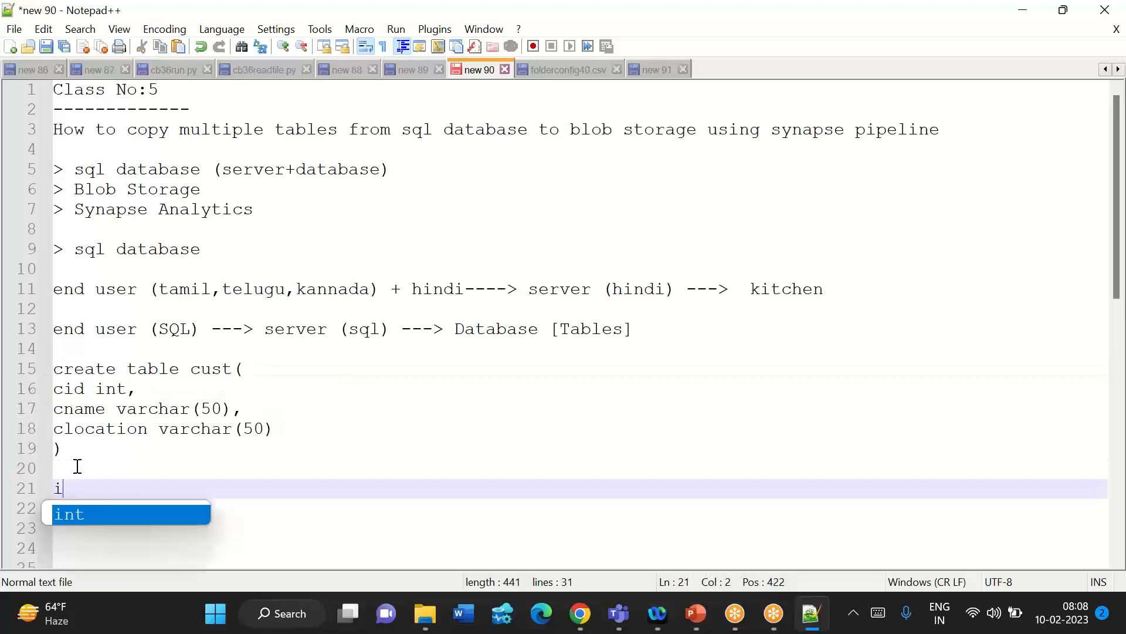
pyautogui.write('nsert into cu')
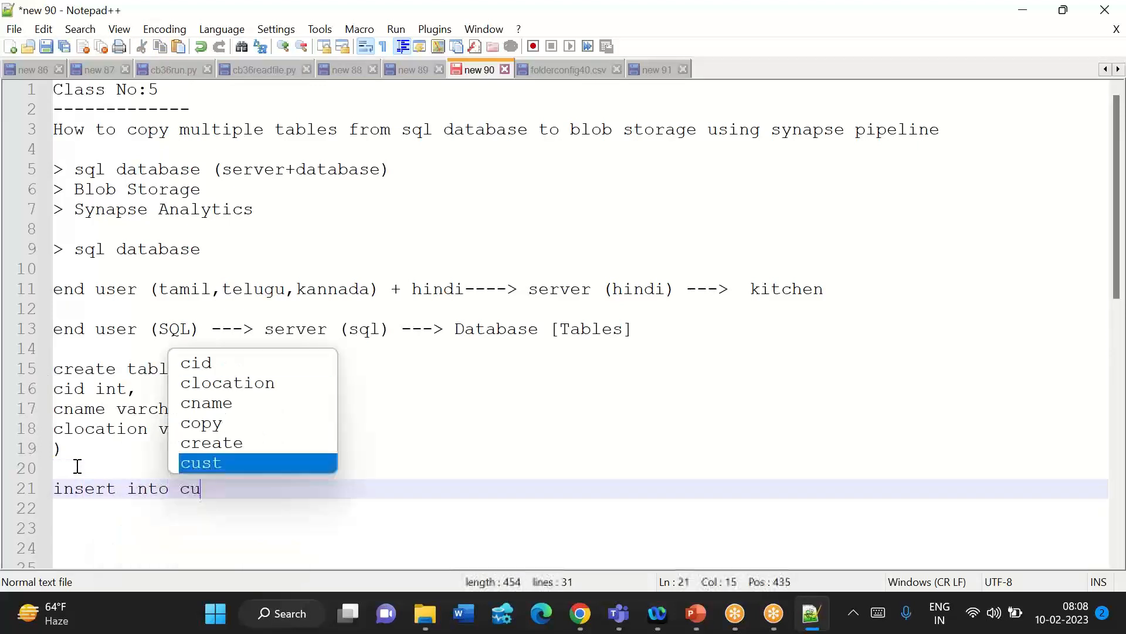
pyautogui.write('st values')
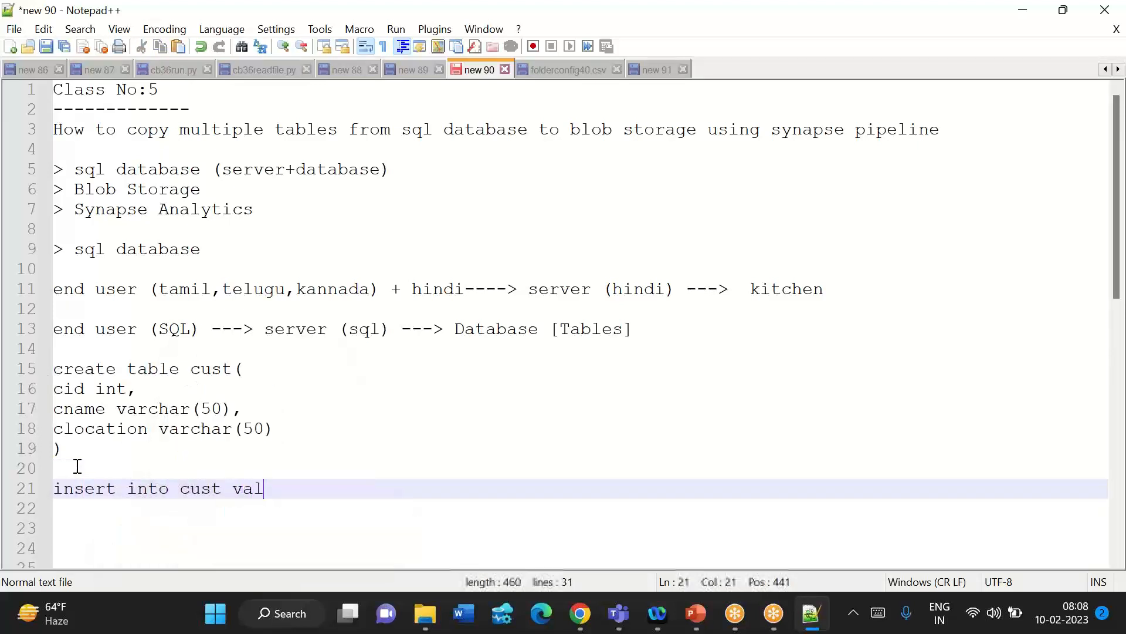
pyautogui.press('Return')
pyautogui.write('()')
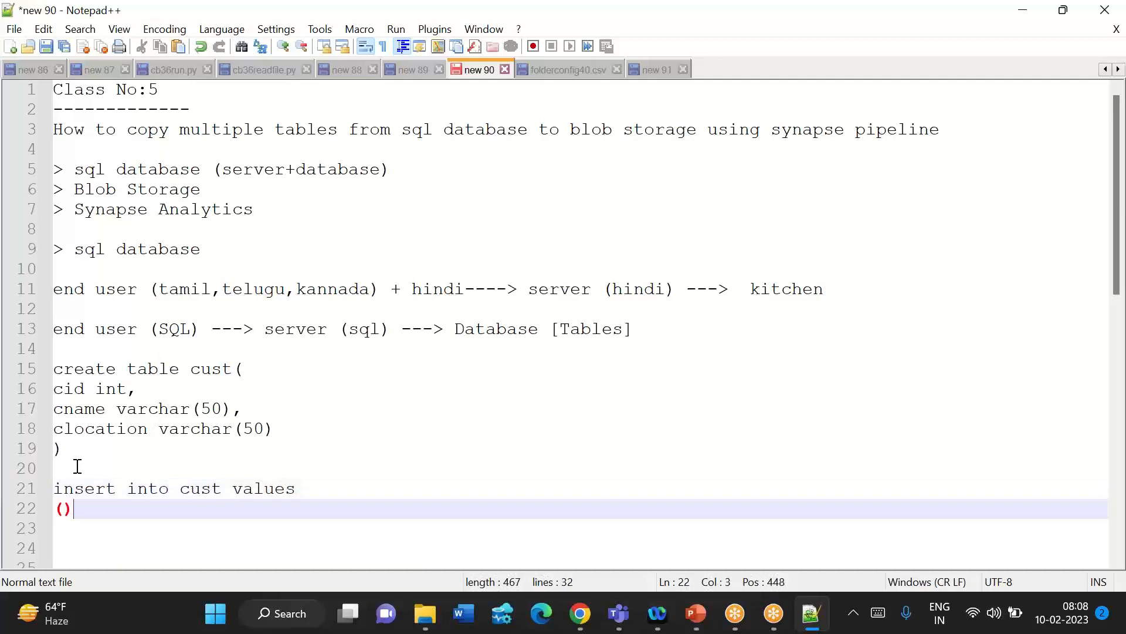
pyautogui.write("1,'rama'")
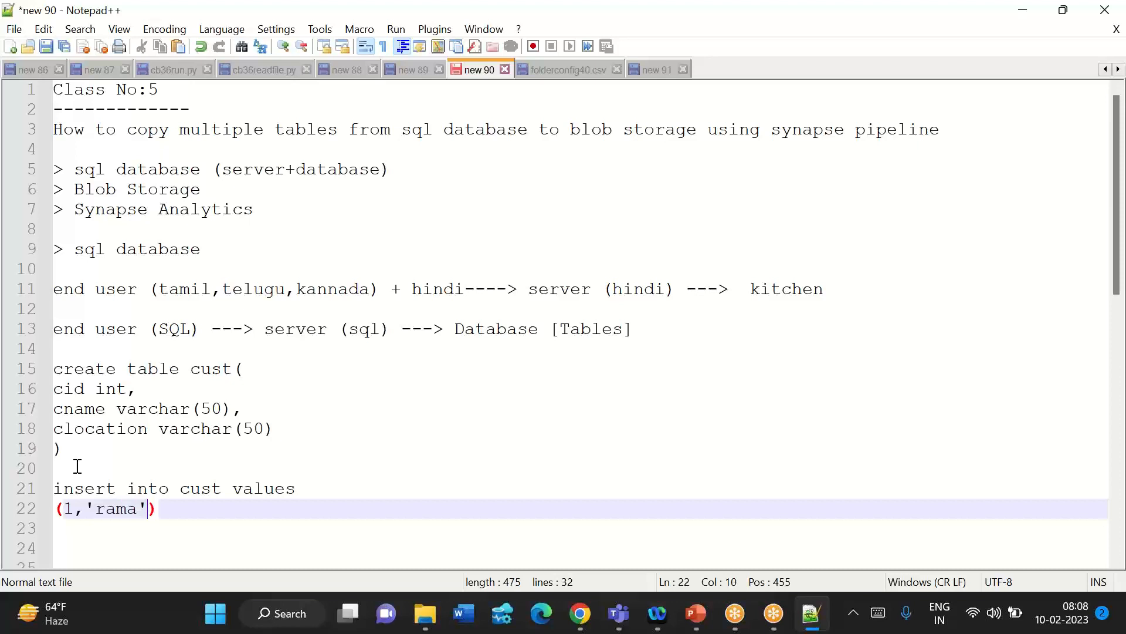
pyautogui.write(",''")
pyautogui.press('Left')
pyautogui.write('hyderabad')
pyautogui.press('End')
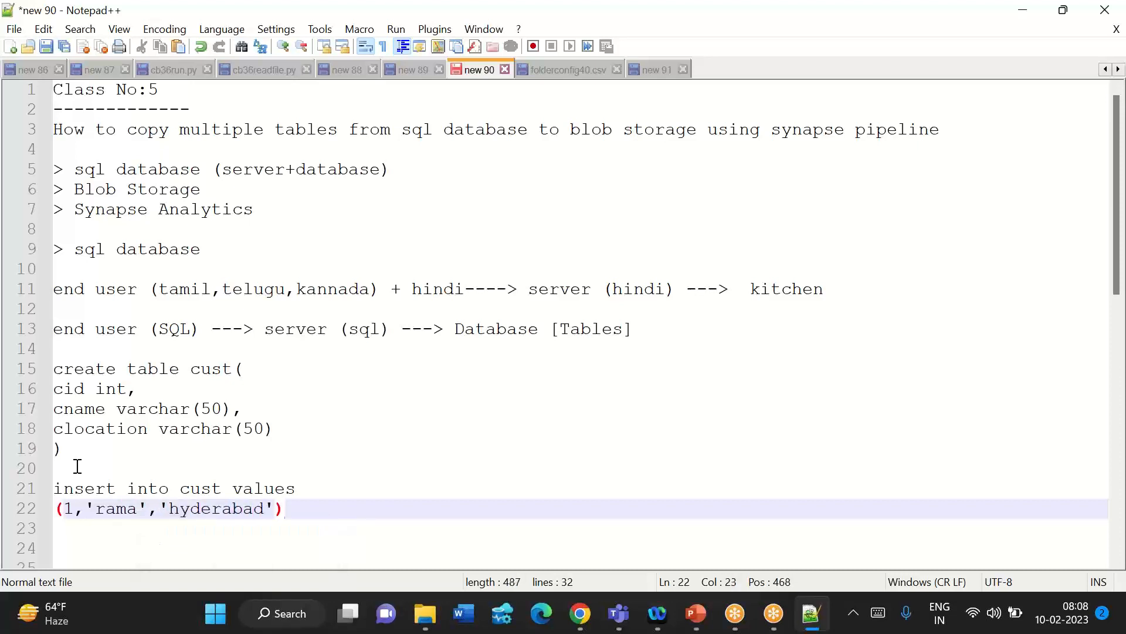
pyautogui.write(',')
pyautogui.press('Return')
pyautogui.write("(2,''")
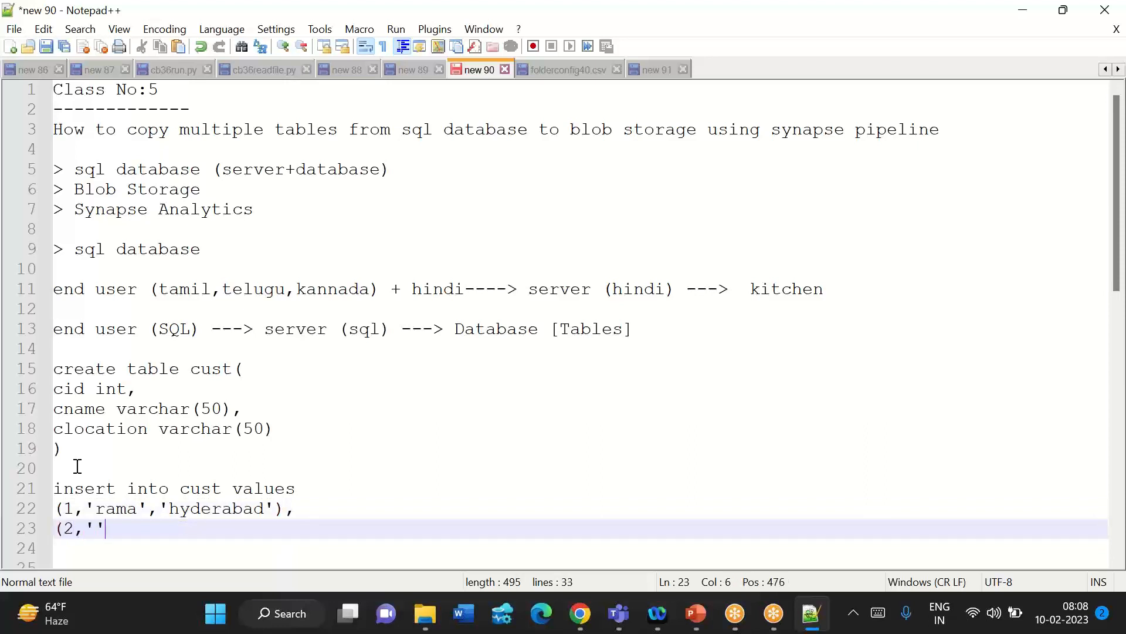
pyautogui.write('krishna')
pyautogui.press('End')
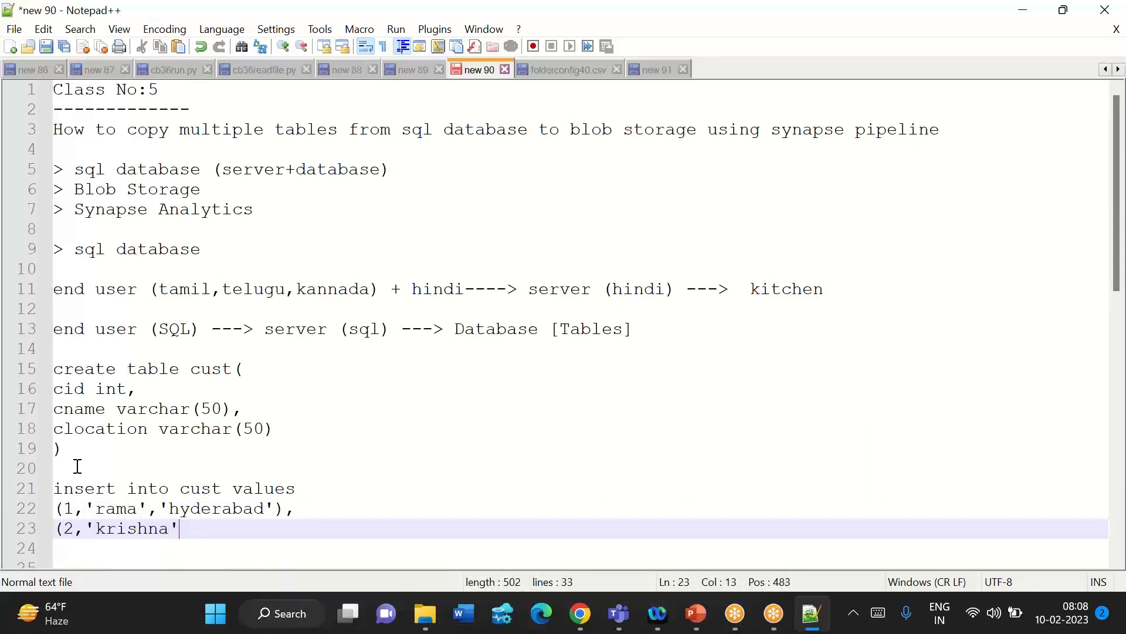
pyautogui.write(",''chennai")
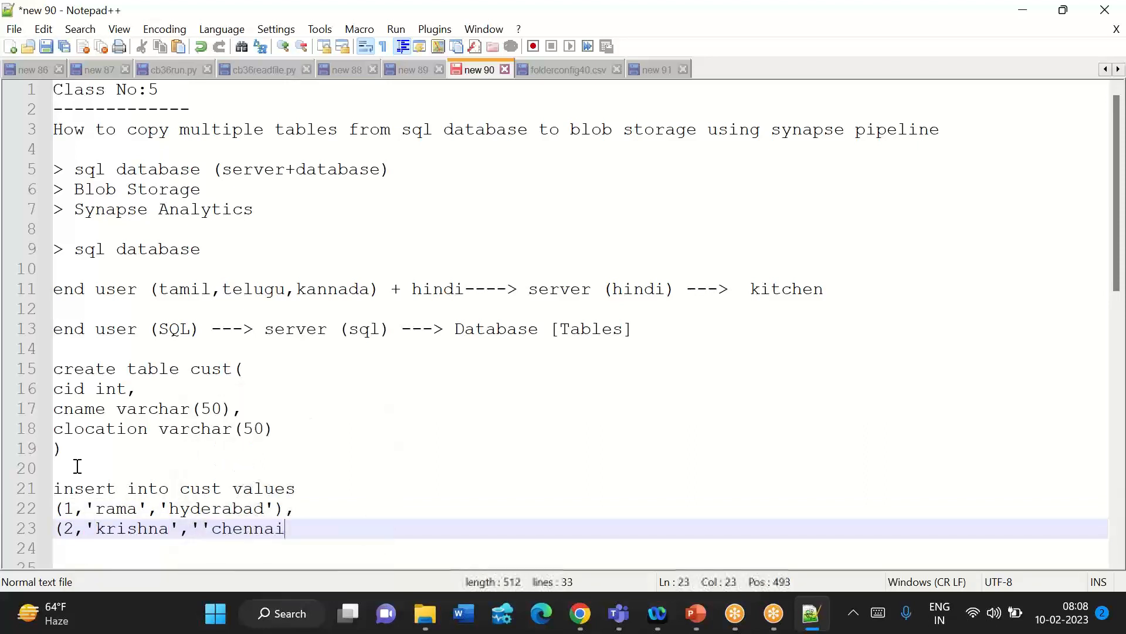
pyautogui.click(211, 523)
pyautogui.press('BackSpace')
pyautogui.press('End')
pyautogui.write('),(')
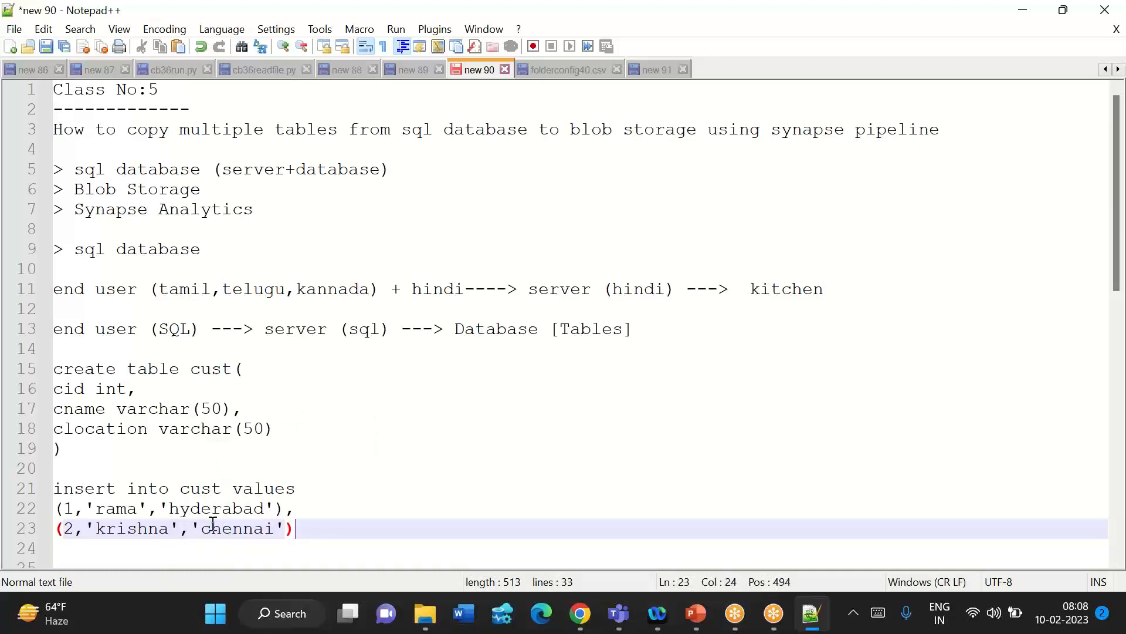
pyautogui.write('3,')
pyautogui.press('BackSpace')
pyautogui.press('BackSpace')
pyautogui.press('BackSpace')
pyautogui.press('Return')
pyautogui.write("(3,'")
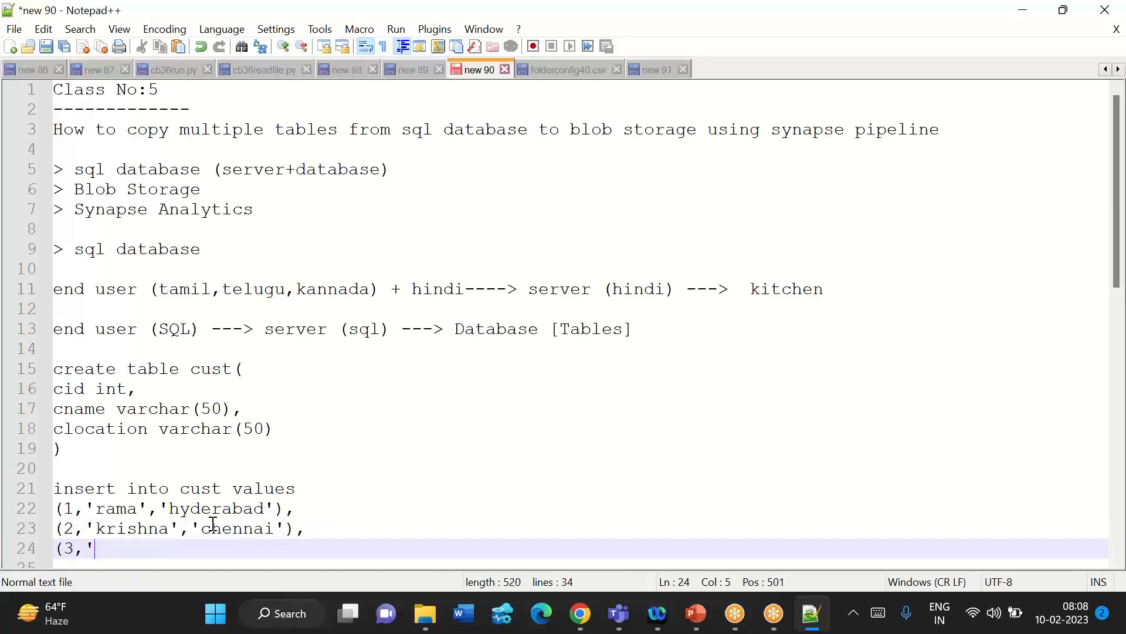
pyautogui.write("sai','pune'")
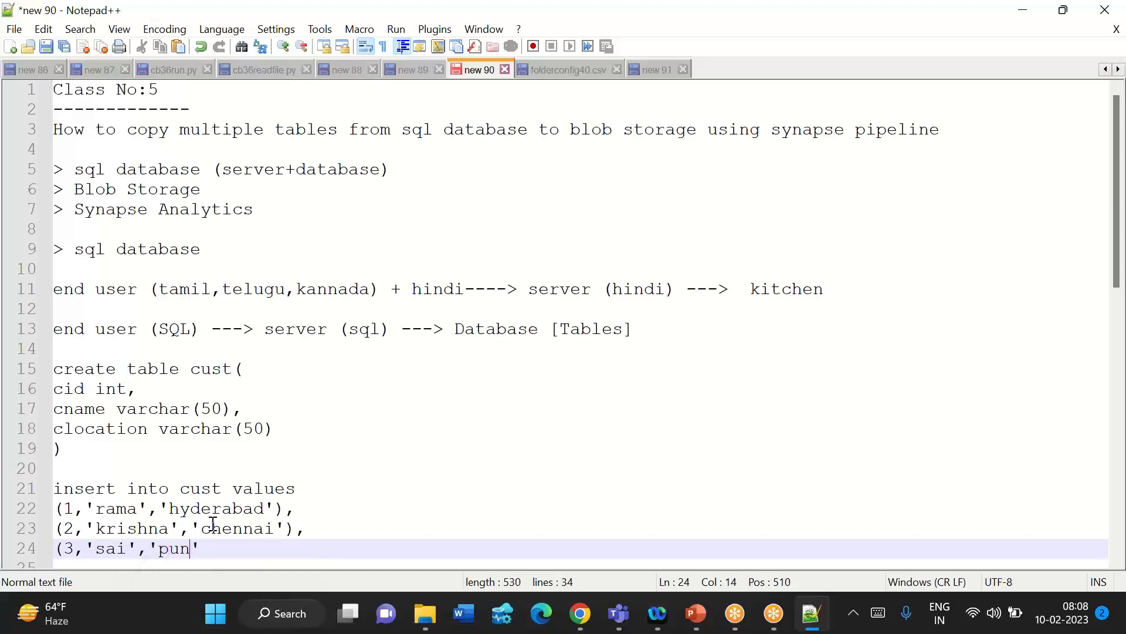
pyautogui.write(')')
pyautogui.press('Return')
pyautogui.press('Return')
pyautogui.press('Return')
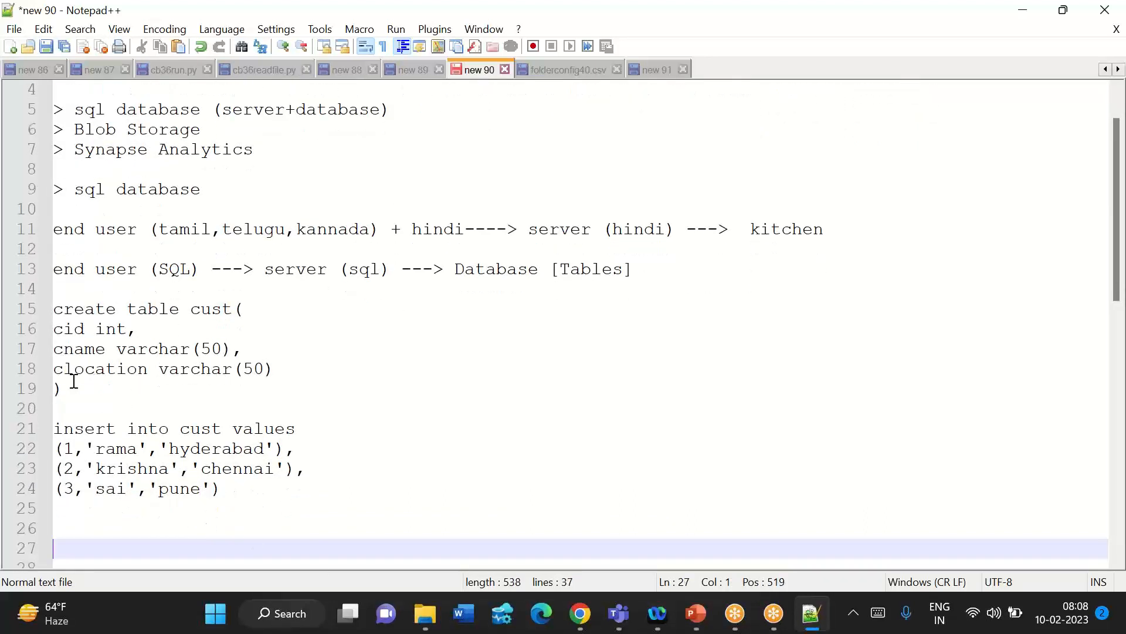
pyautogui.moveTo(60, 388); pyautogui.dragTo(44, 309)
pyautogui.moveTo(223, 488); pyautogui.dragTo(50, 410)
pyautogui.click(267, 487)
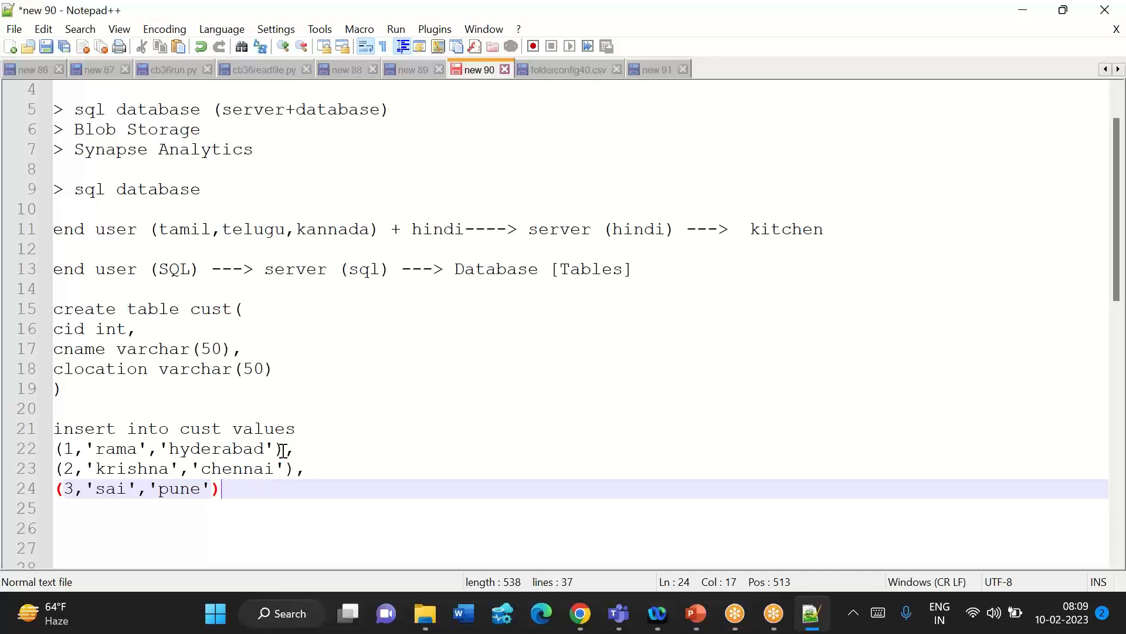
pyautogui.click(222, 350)
pyautogui.press('BackSpace')
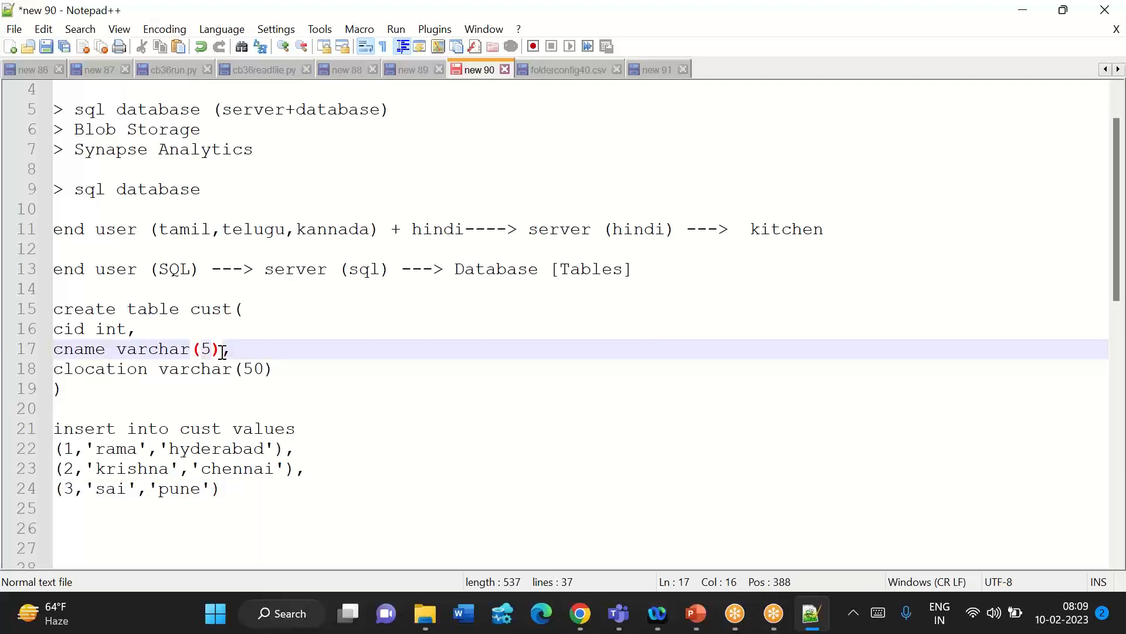
pyautogui.click(235, 486)
pyautogui.moveTo(220, 488); pyautogui.dragTo(52, 428)
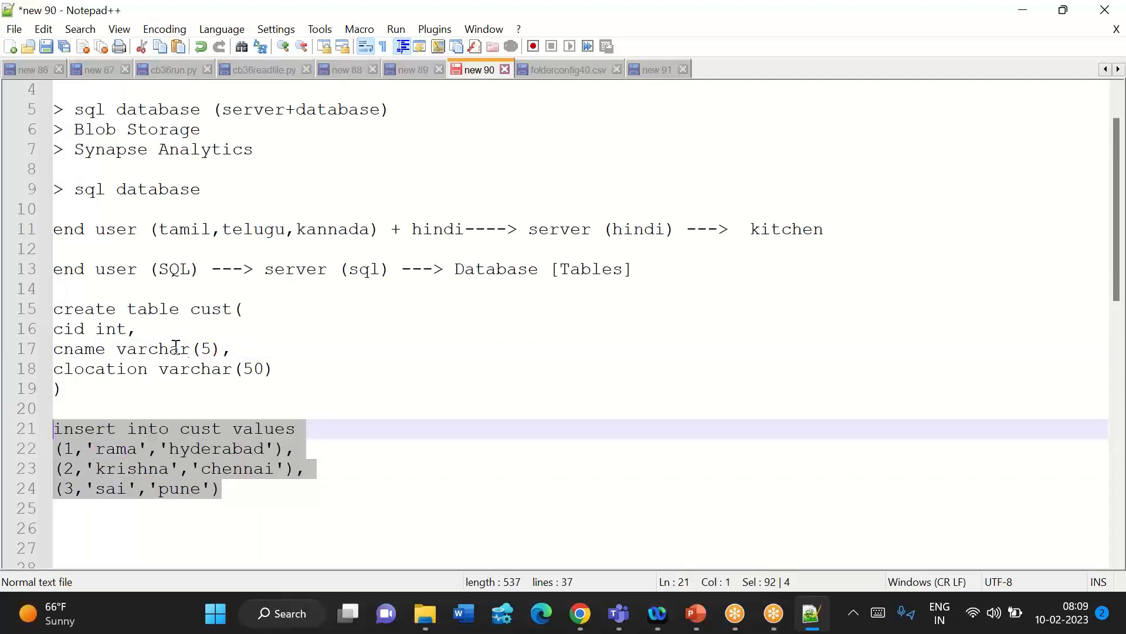
pyautogui.doubleClick(69, 346)
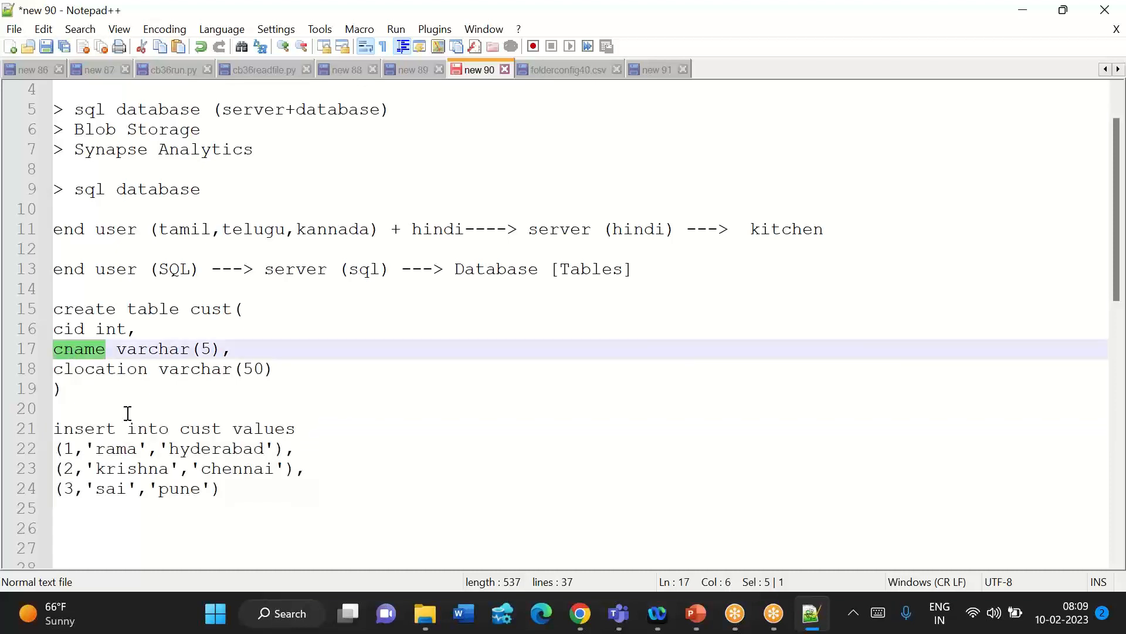
pyautogui.doubleClick(116, 449)
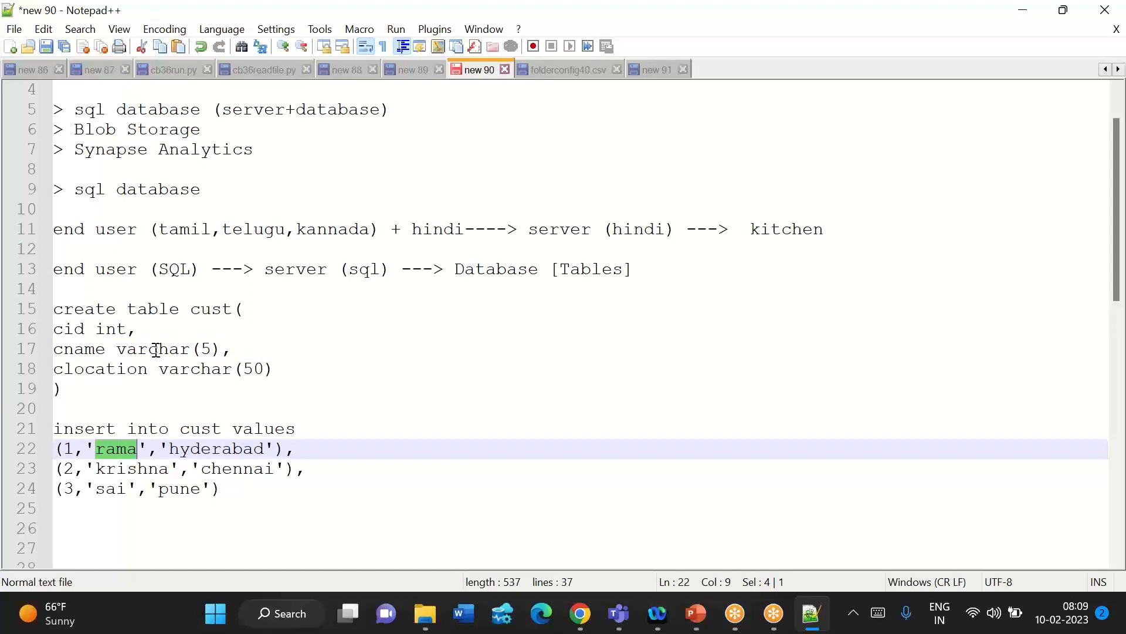
pyautogui.moveTo(158, 350); pyautogui.dragTo(226, 349)
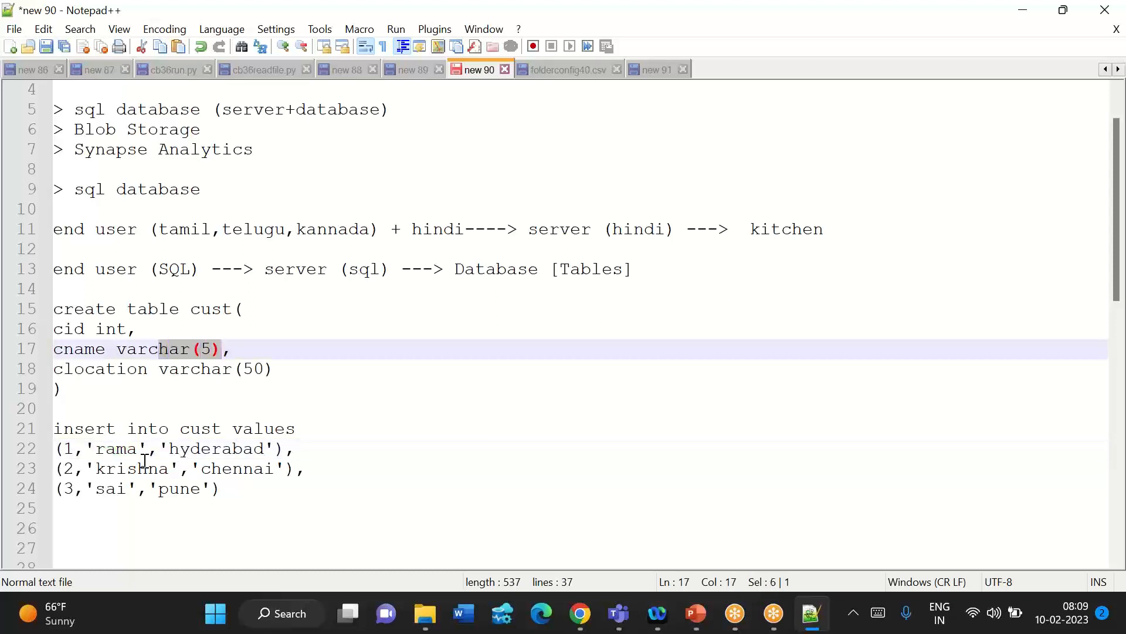
pyautogui.doubleClick(116, 467)
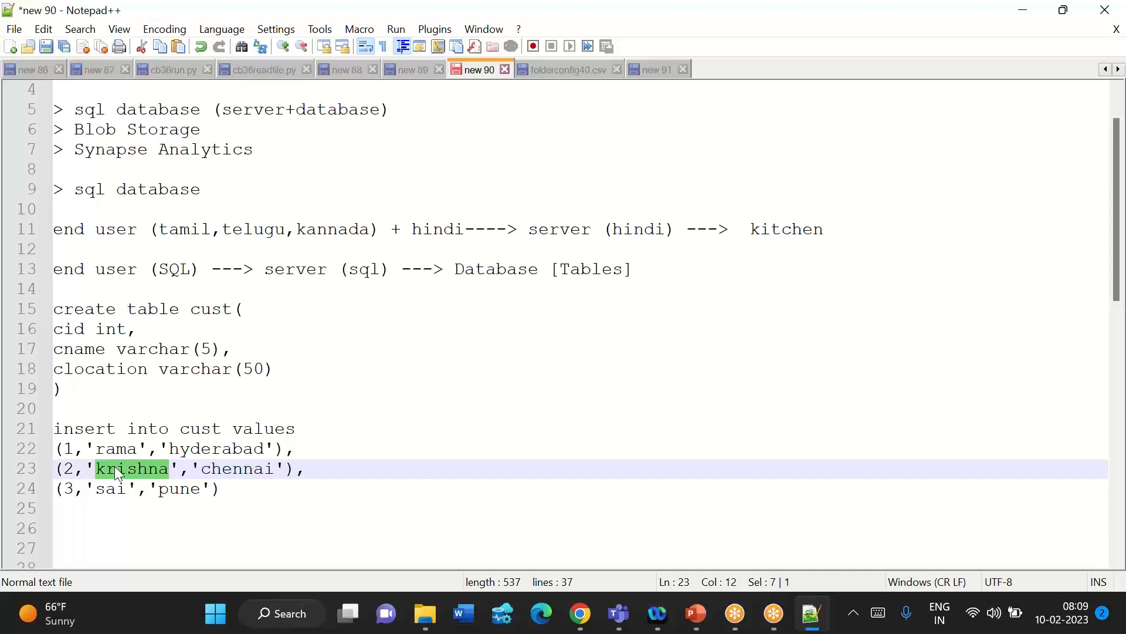
pyautogui.doubleClick(162, 349)
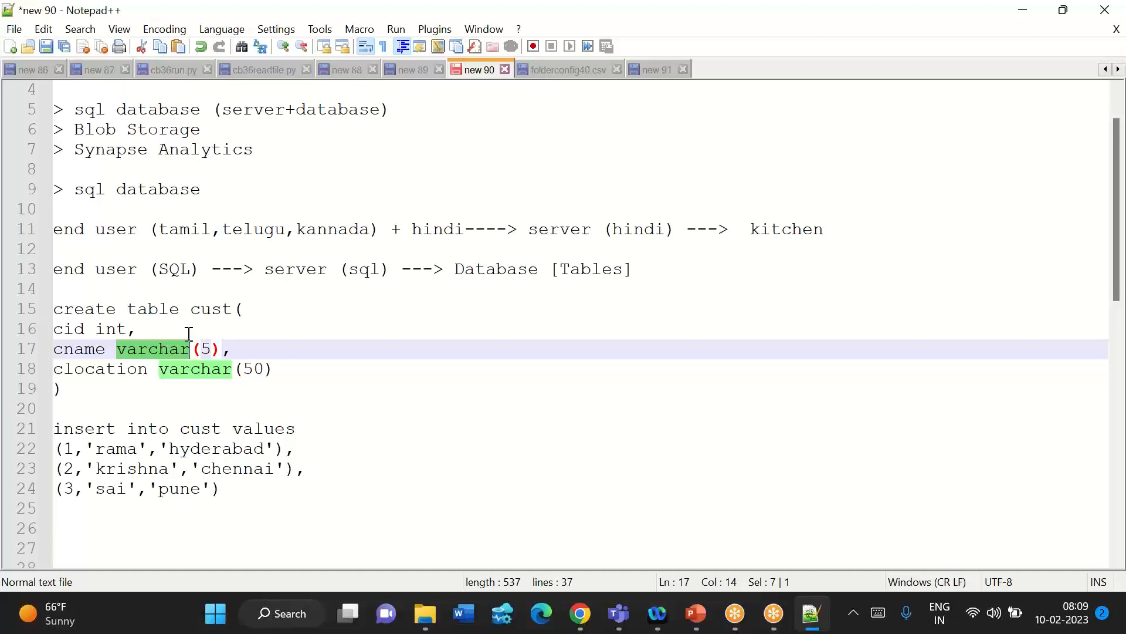
pyautogui.click(214, 349)
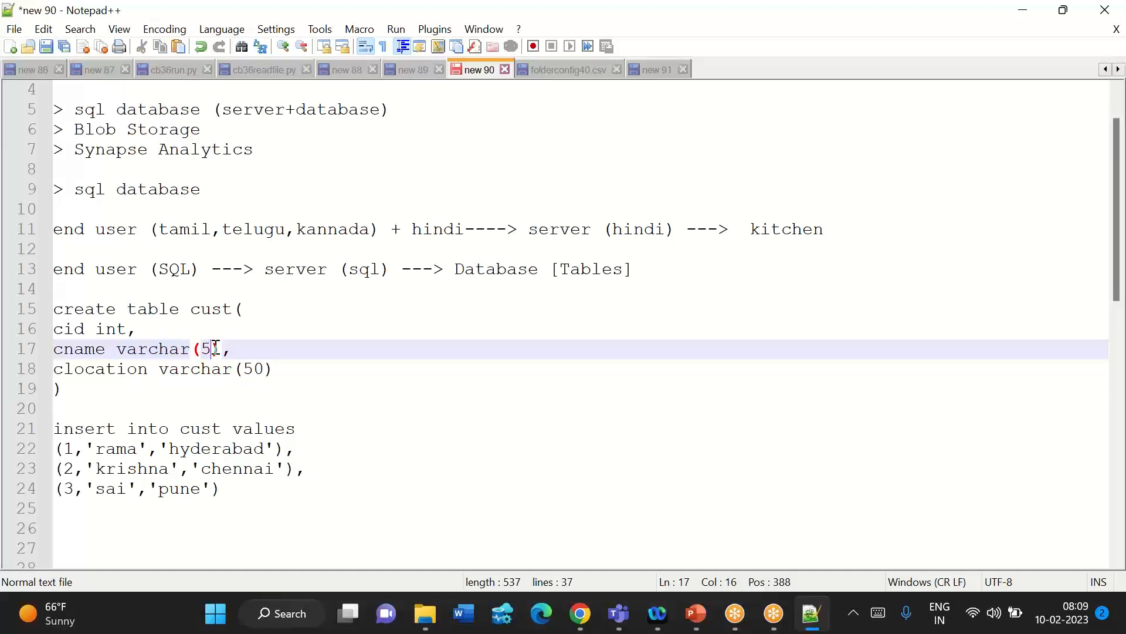
pyautogui.press('BackSpace')
pyautogui.write('7')
pyautogui.press('BackSpace')
pyautogui.write('50')
pyautogui.doubleClick(212, 352)
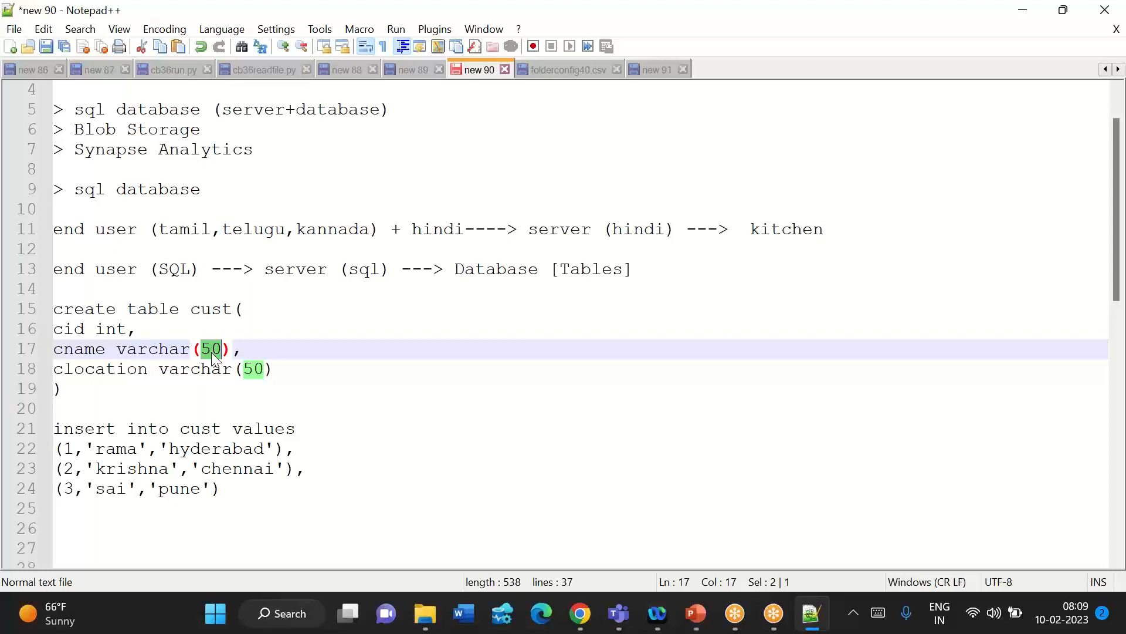
pyautogui.press('Right')
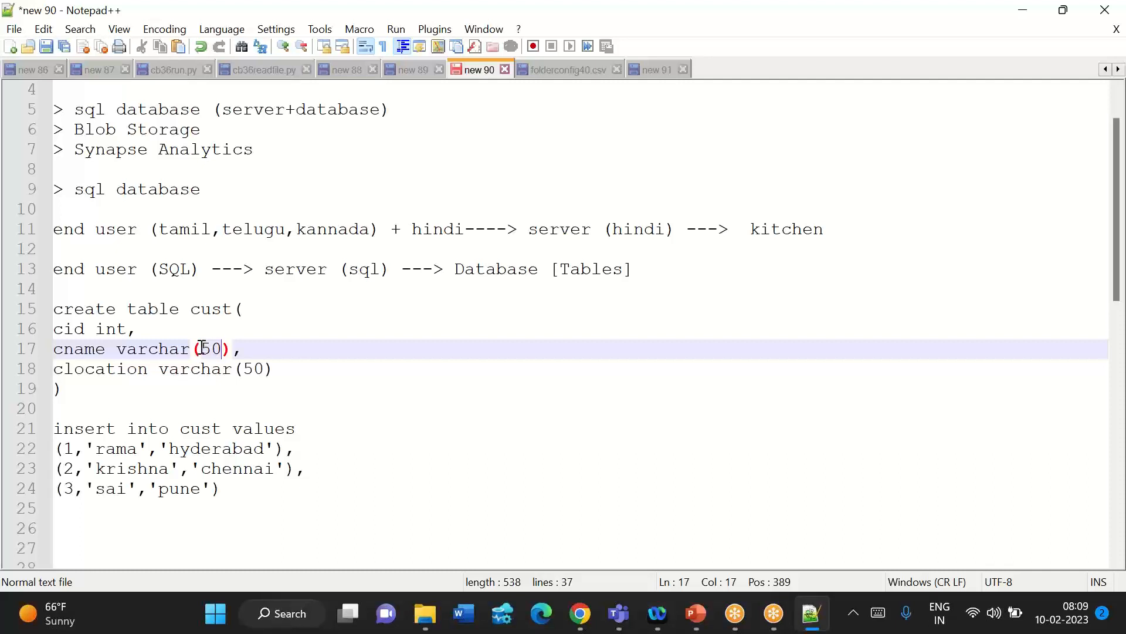
pyautogui.moveTo(201, 352); pyautogui.dragTo(223, 351)
pyautogui.moveTo(72, 389); pyautogui.dragTo(41, 292)
pyautogui.moveTo(272, 505); pyautogui.dragTo(53, 309)
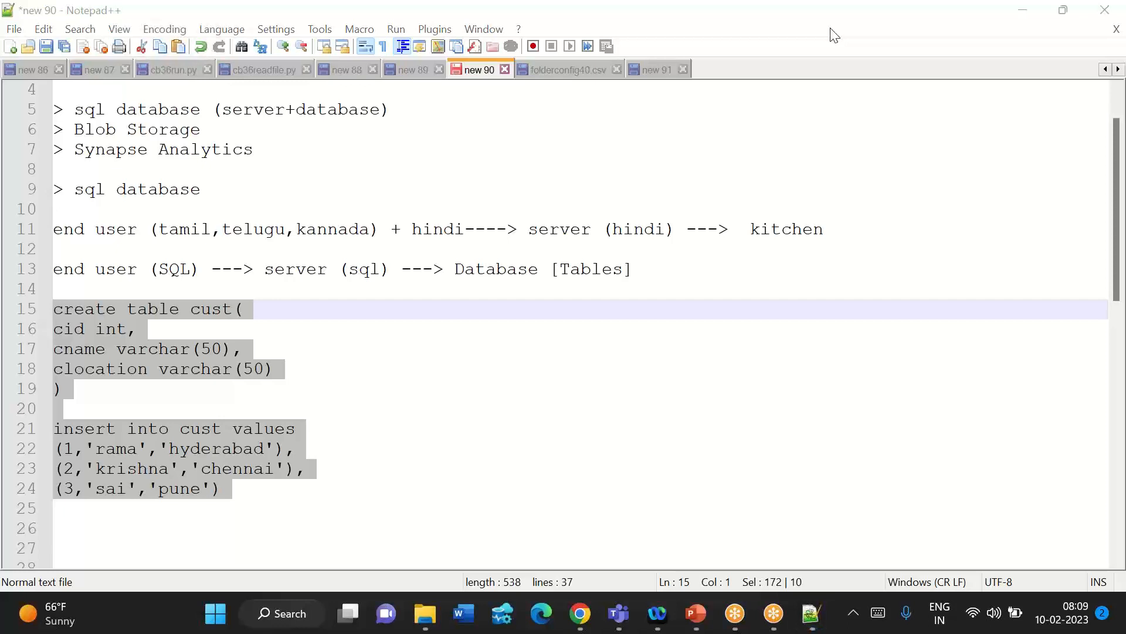
# Step: Highlight the three services on lines 5–7, then bring the Chrome browser forward
pyautogui.click(410, 373)
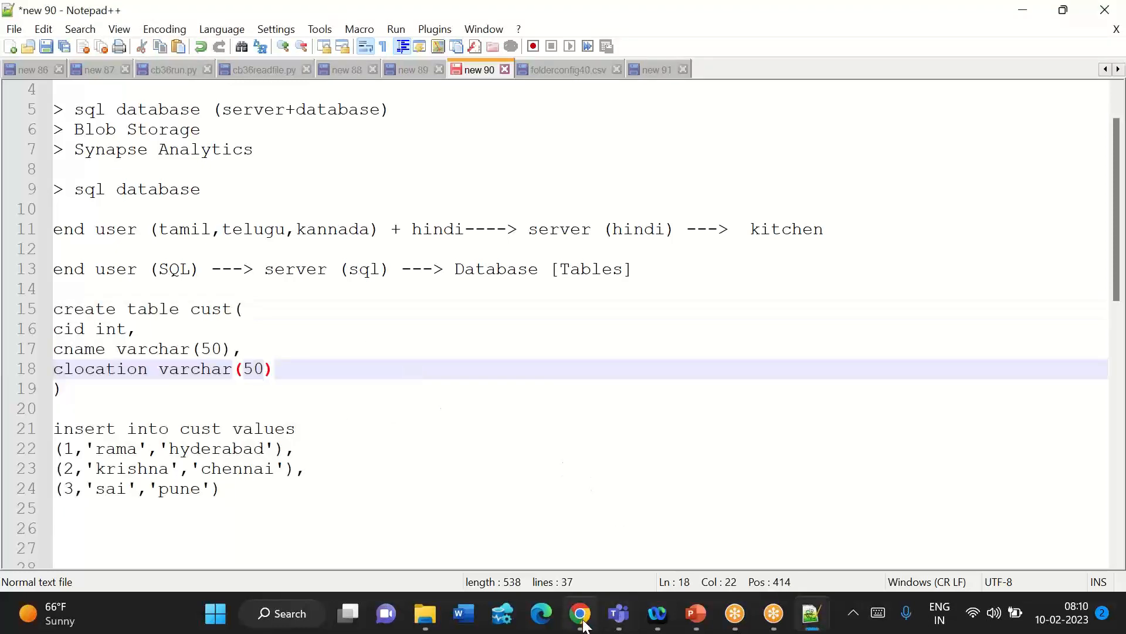
pyautogui.scroll(1, 88, 166)
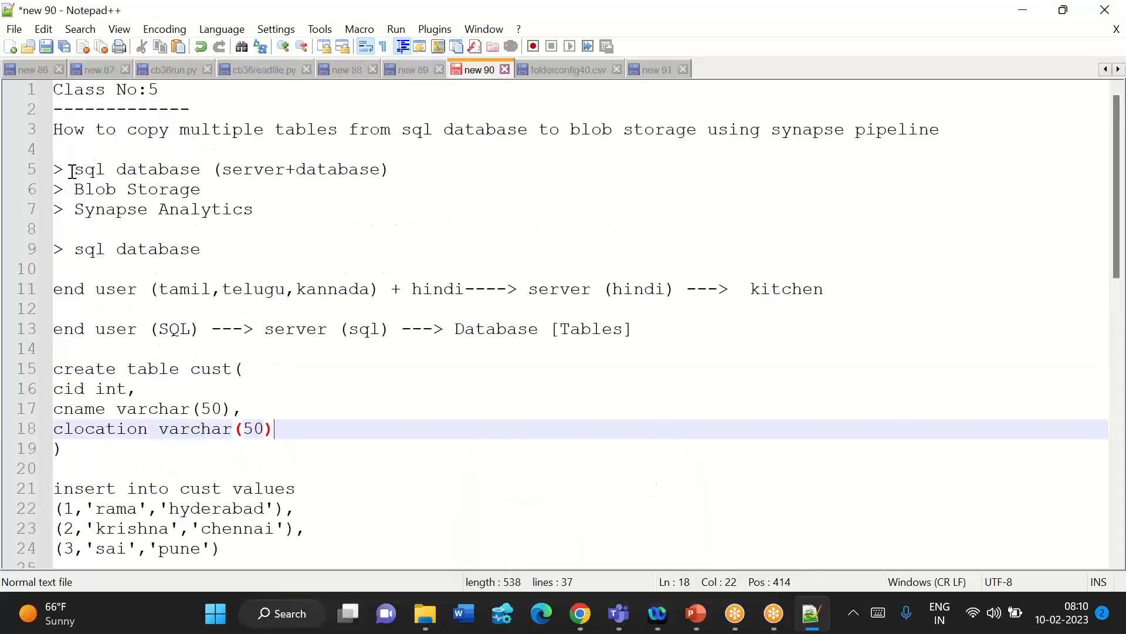
pyautogui.moveTo(71, 171); pyautogui.dragTo(255, 211)
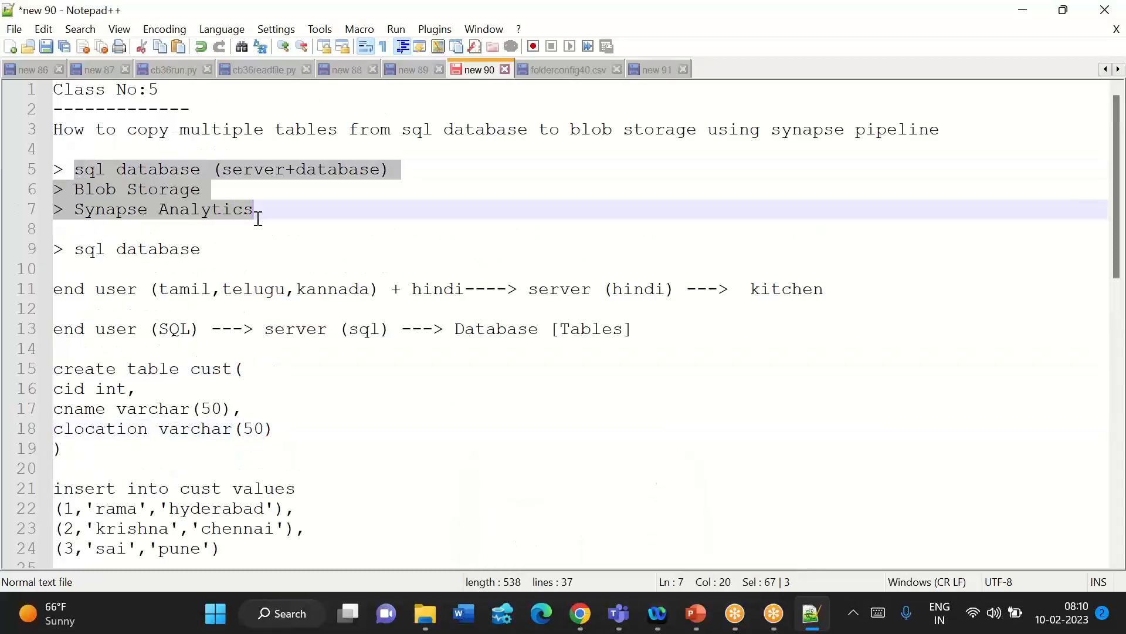
pyautogui.click(582, 626)
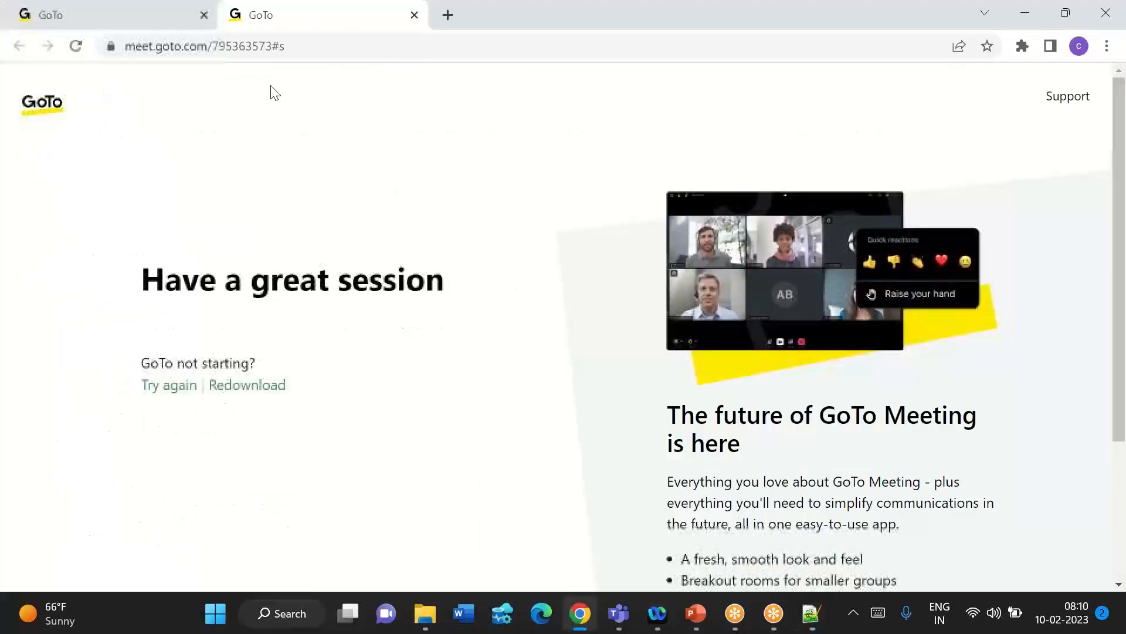
# Step: Replace the GoTo tab with portal.azure.com and open SQL databases via a 'sql data' search
pyautogui.click(203, 14)
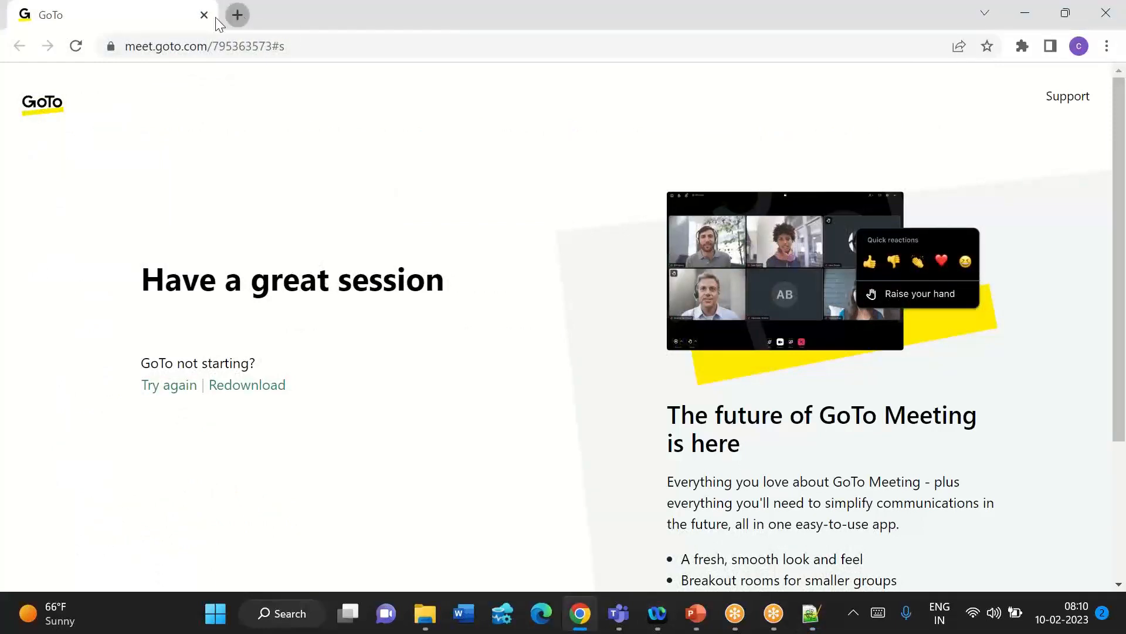
pyautogui.click(237, 14)
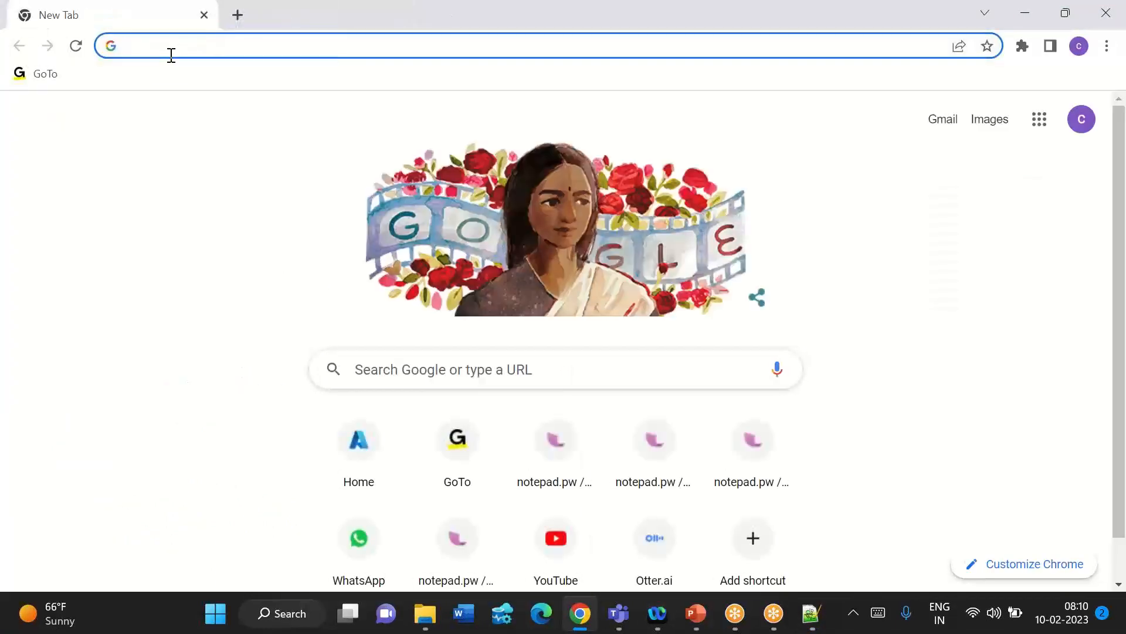
pyautogui.write('portal.azure.com')
pyautogui.press('Return')
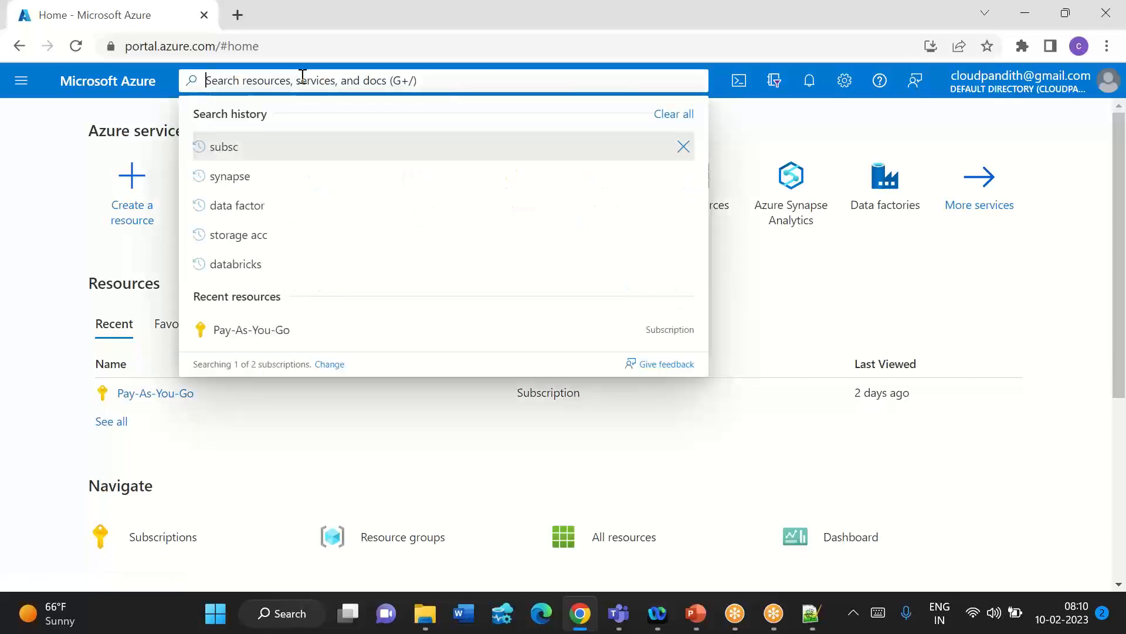
pyautogui.write('sql data')
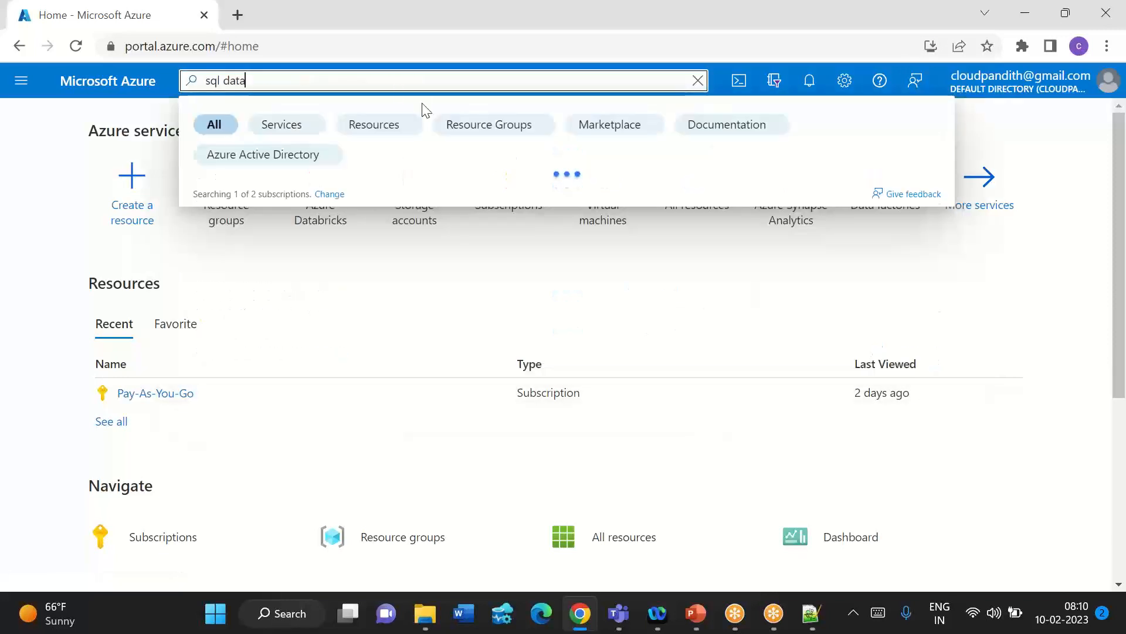
pyautogui.click(240, 227)
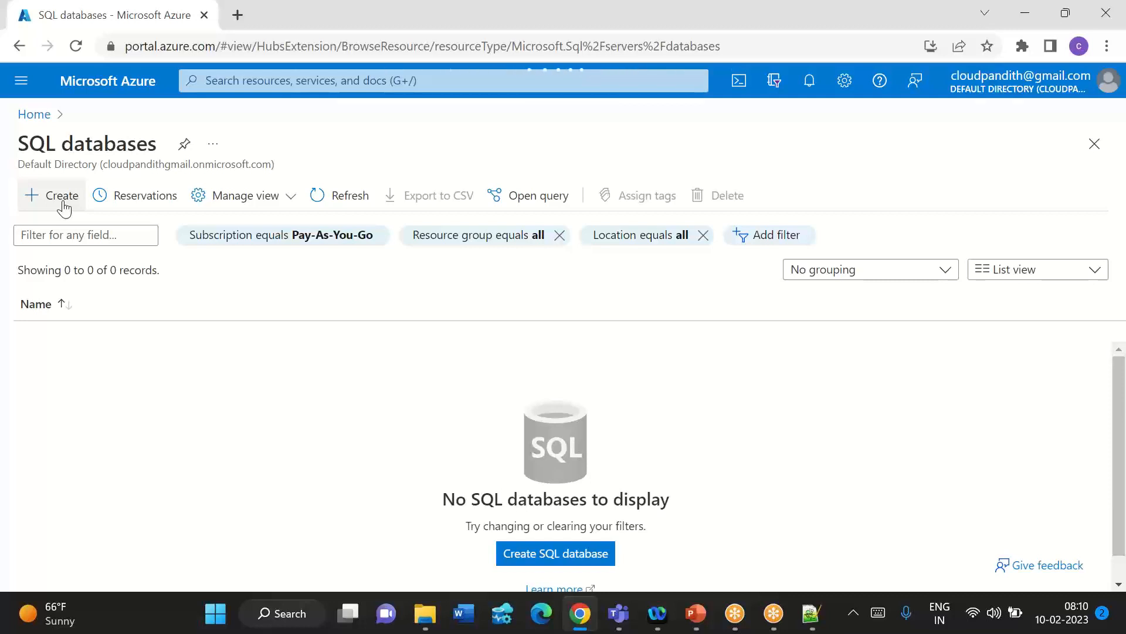
# Step: Start a new SQL database with a new resource group named cloudpandith-rg
pyautogui.click(64, 209)
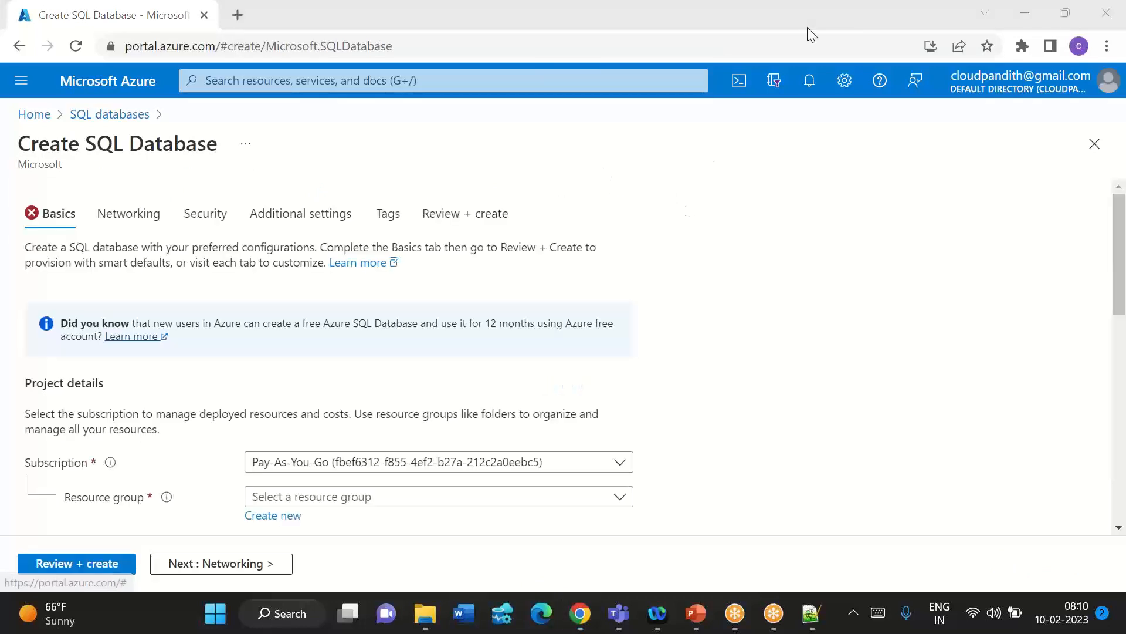
pyautogui.scroll(-2, 402, 307)
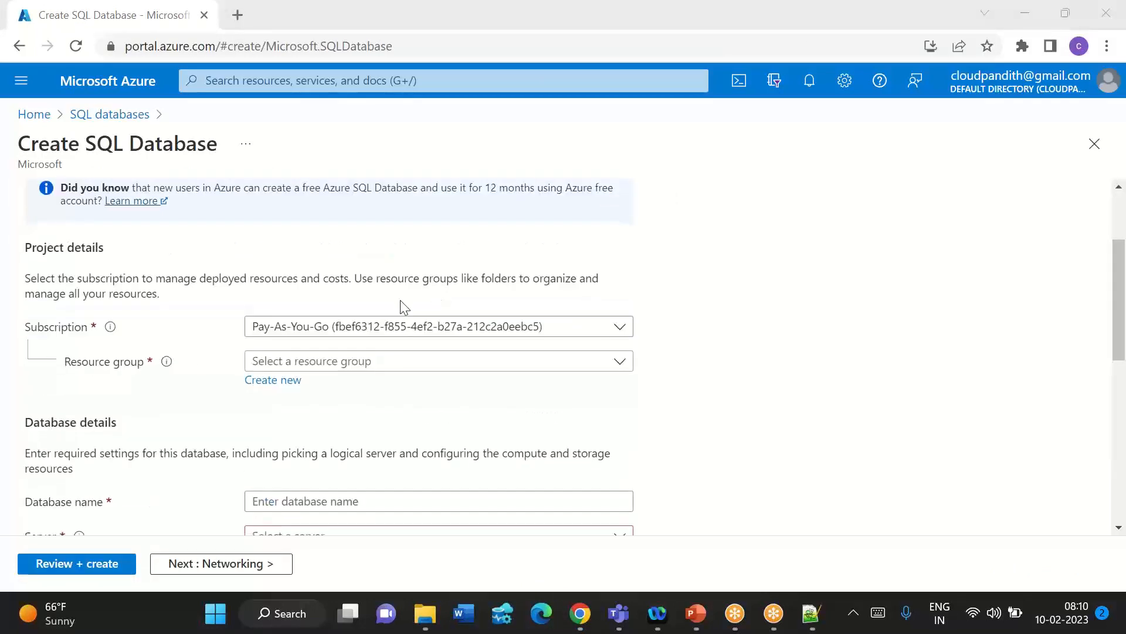
pyautogui.click(289, 376)
pyautogui.write('clou')
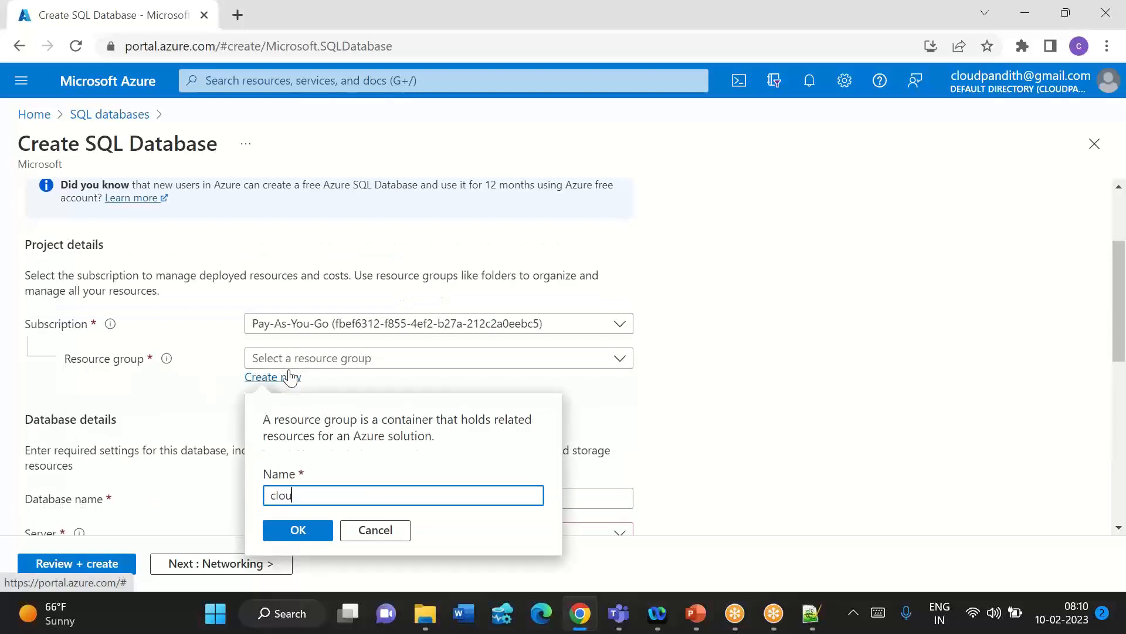
pyautogui.write('dpandith-rg')
pyautogui.click(298, 529)
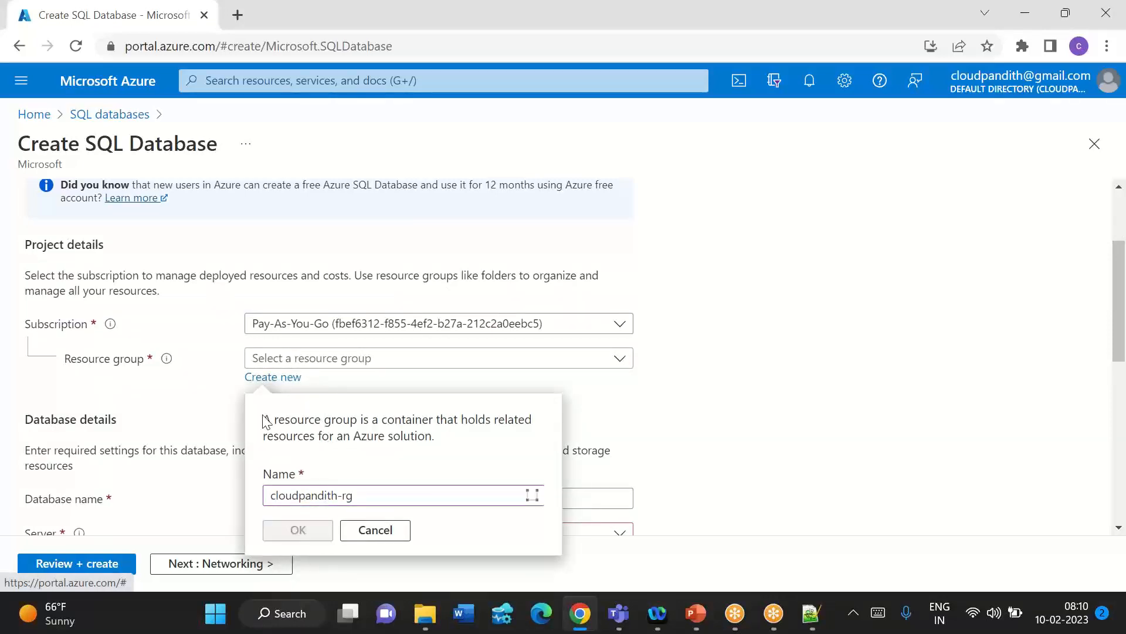
# Step: Enter cloudpandithsqldb as the database name
pyautogui.scroll(-1, 264, 417)
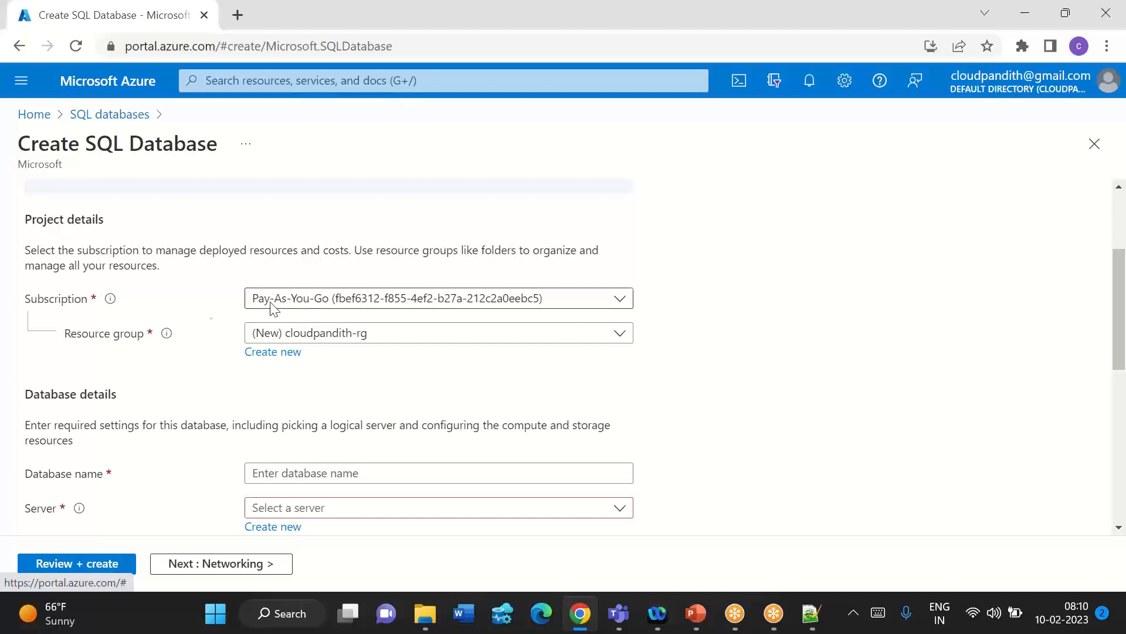
pyautogui.click(278, 473)
pyautogui.write('cloud')
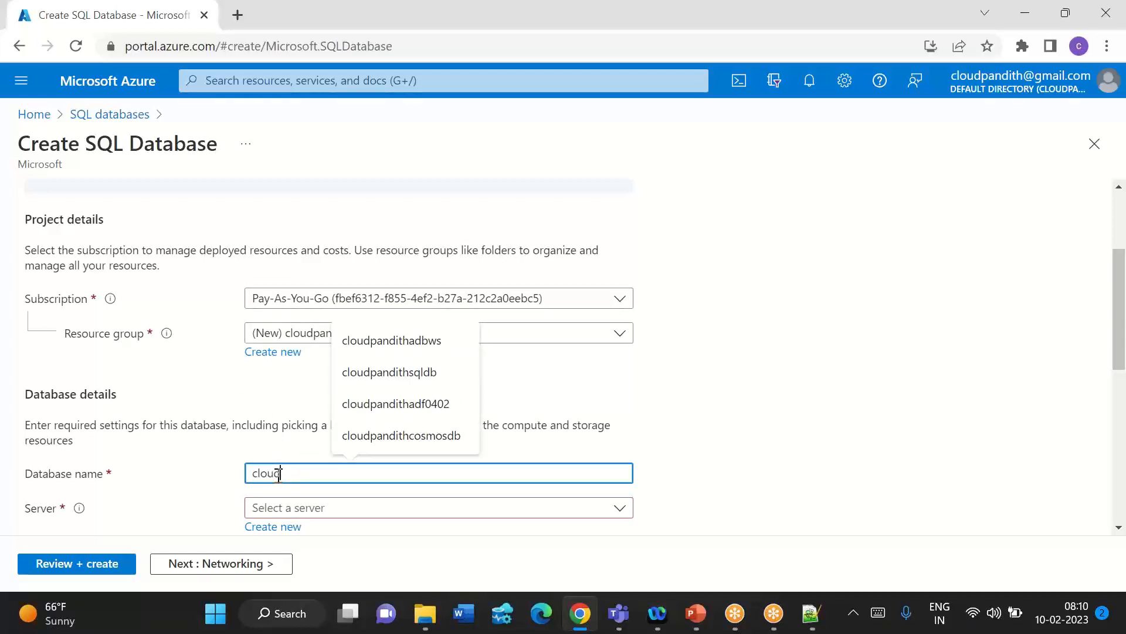
pyautogui.write('pandithsqld')
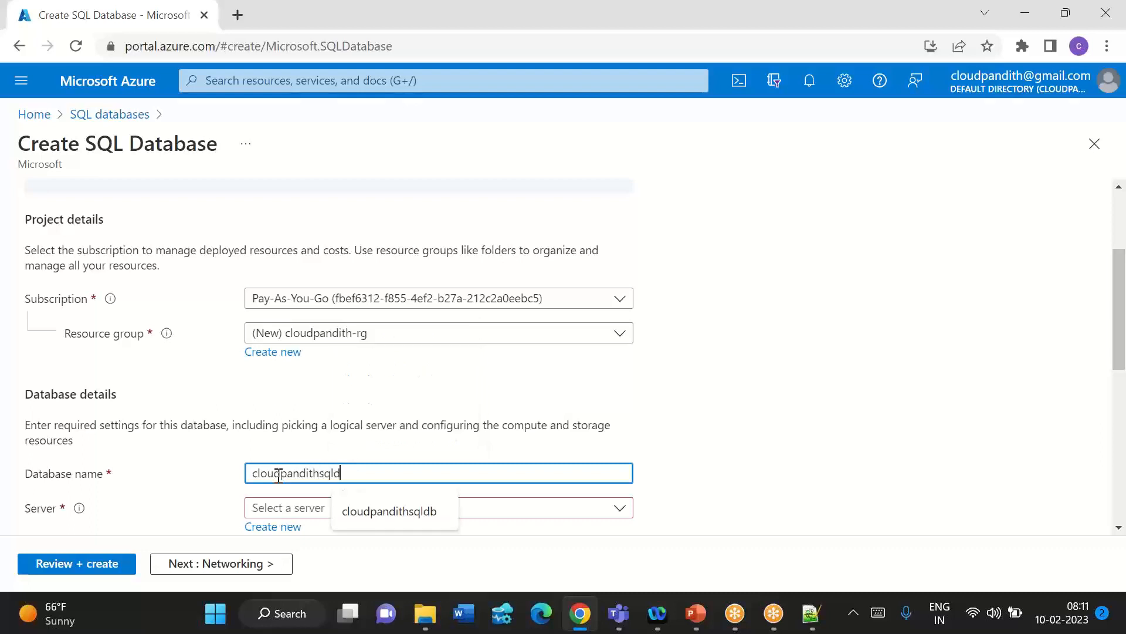
pyautogui.write('b')
pyautogui.click(685, 435)
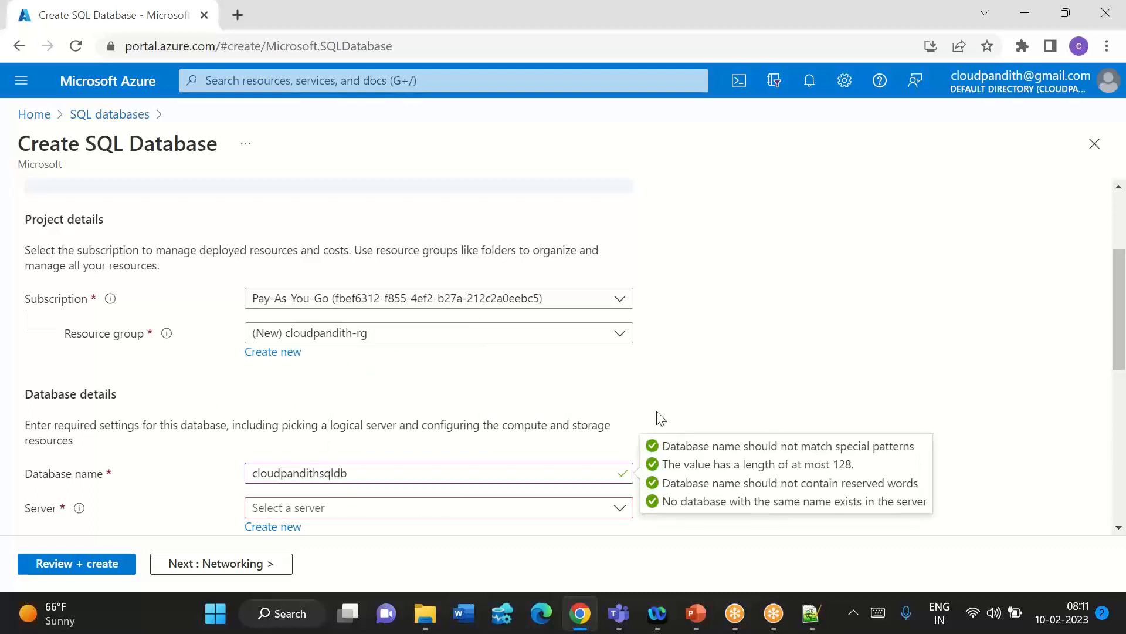
pyautogui.scroll(-1, 657, 413)
pyautogui.doubleClick(299, 398)
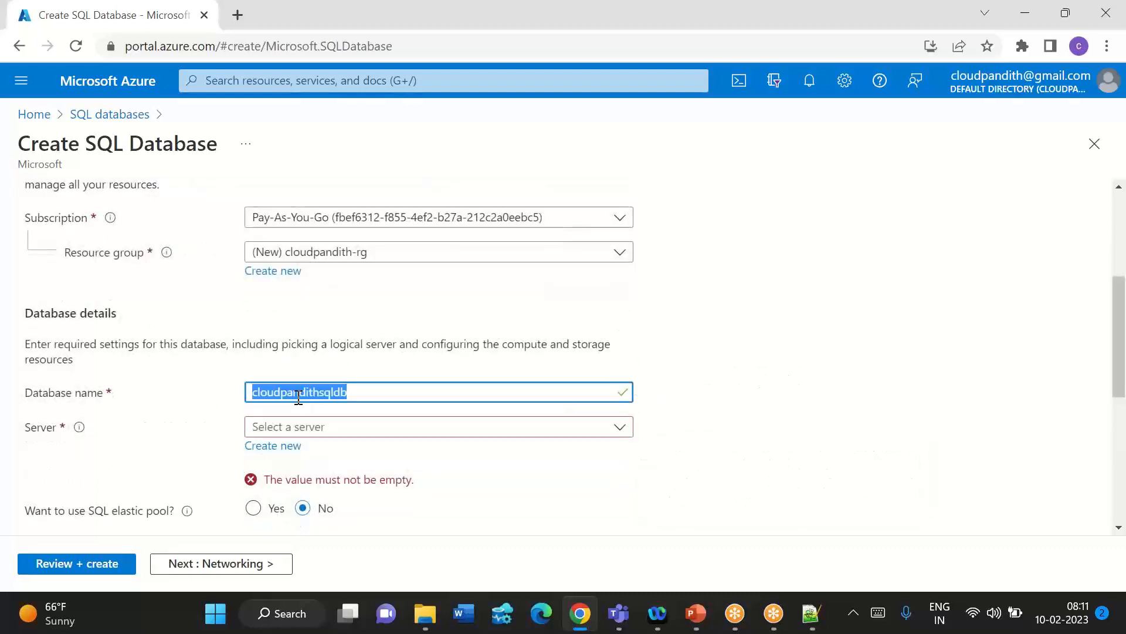
# Step: Start a new server named cloudpandithserver and switch it to SQL authentication
pyautogui.click(281, 460)
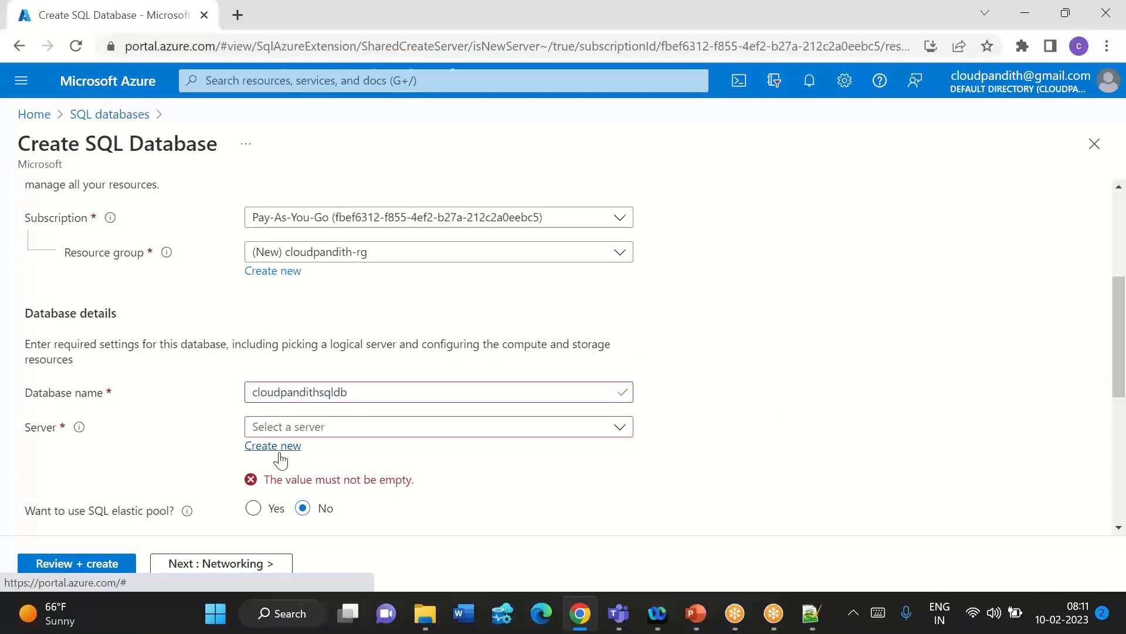
pyautogui.write('c')
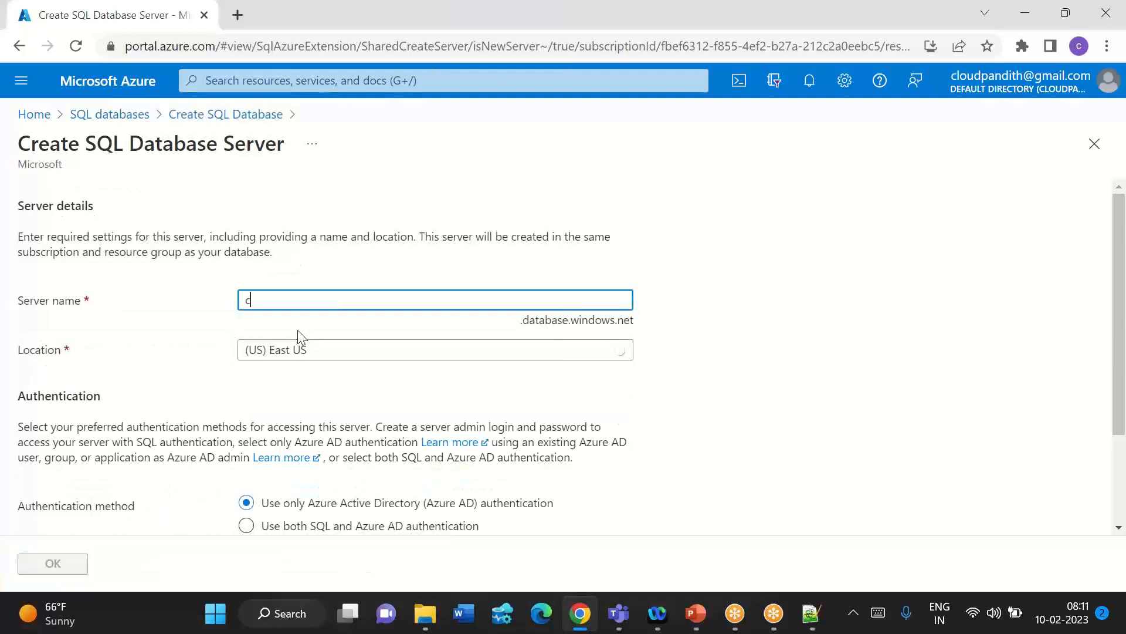
pyautogui.write('loudpandith')
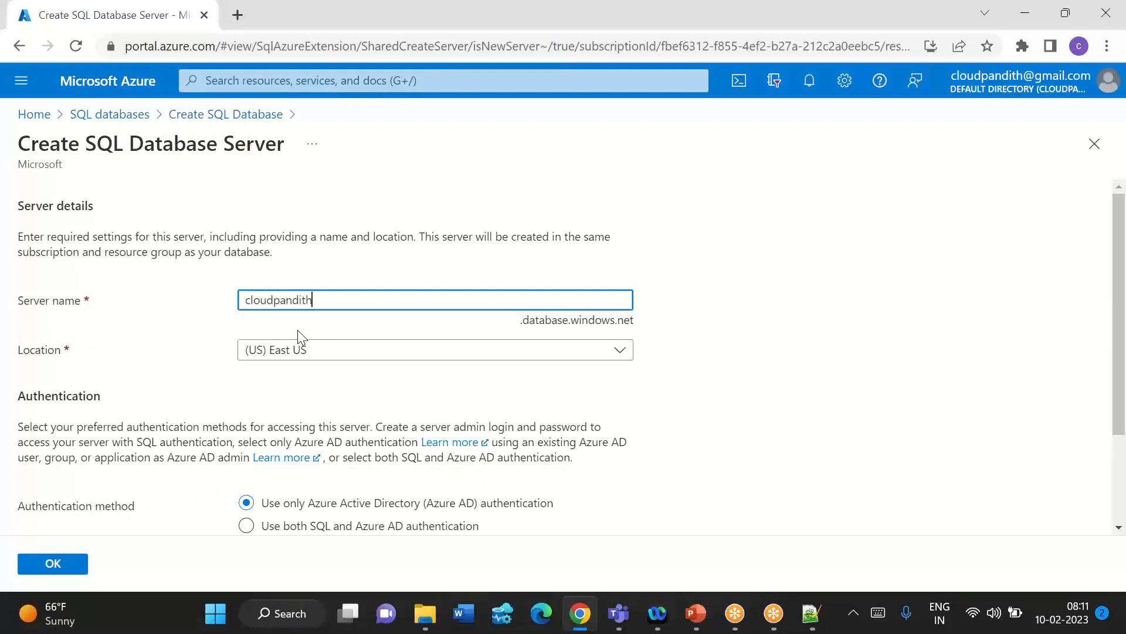
pyautogui.write('server')
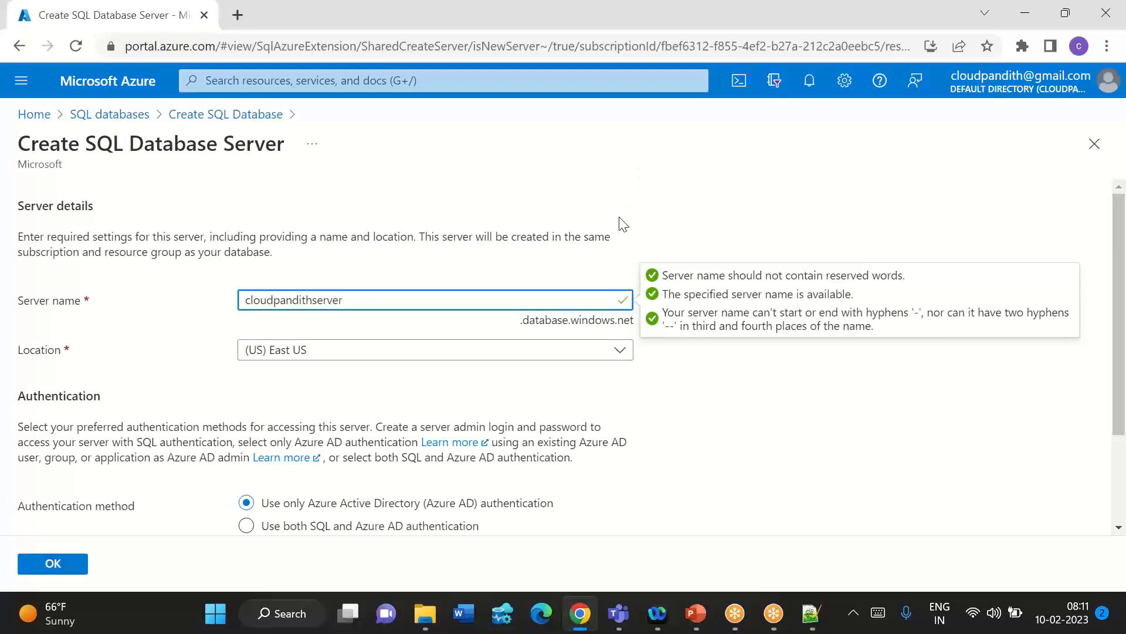
pyautogui.scroll(-2, 623, 225)
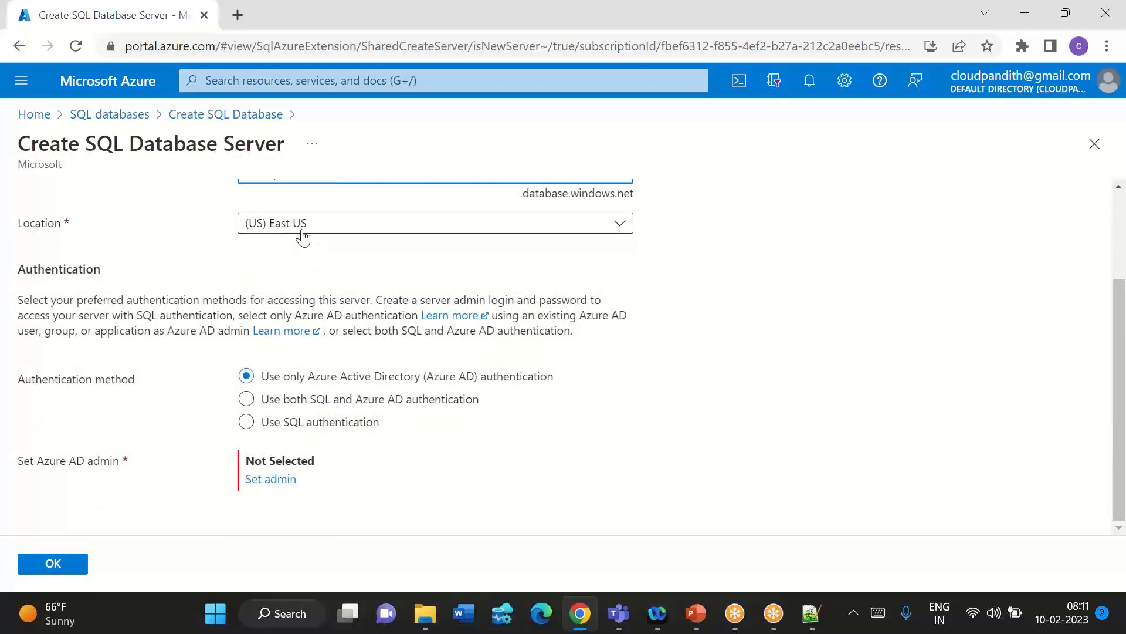
pyautogui.click(262, 427)
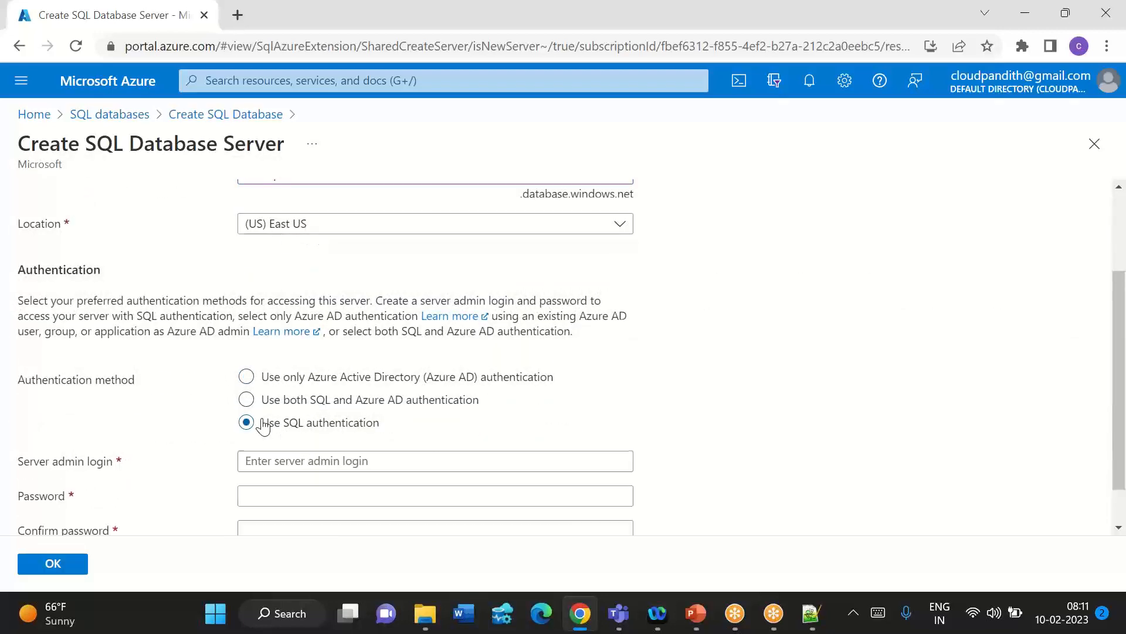
pyautogui.scroll(1, 263, 426)
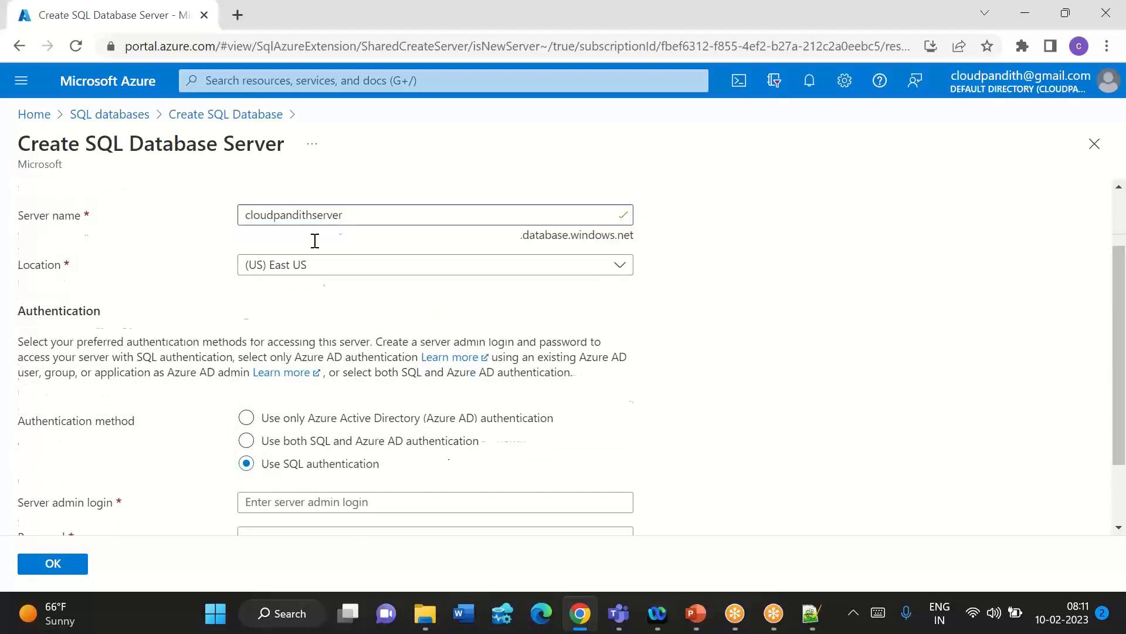
pyautogui.scroll(-2, 315, 241)
# Step: Enter the server admin login, then type and confirm the admin password
pyautogui.click(262, 410)
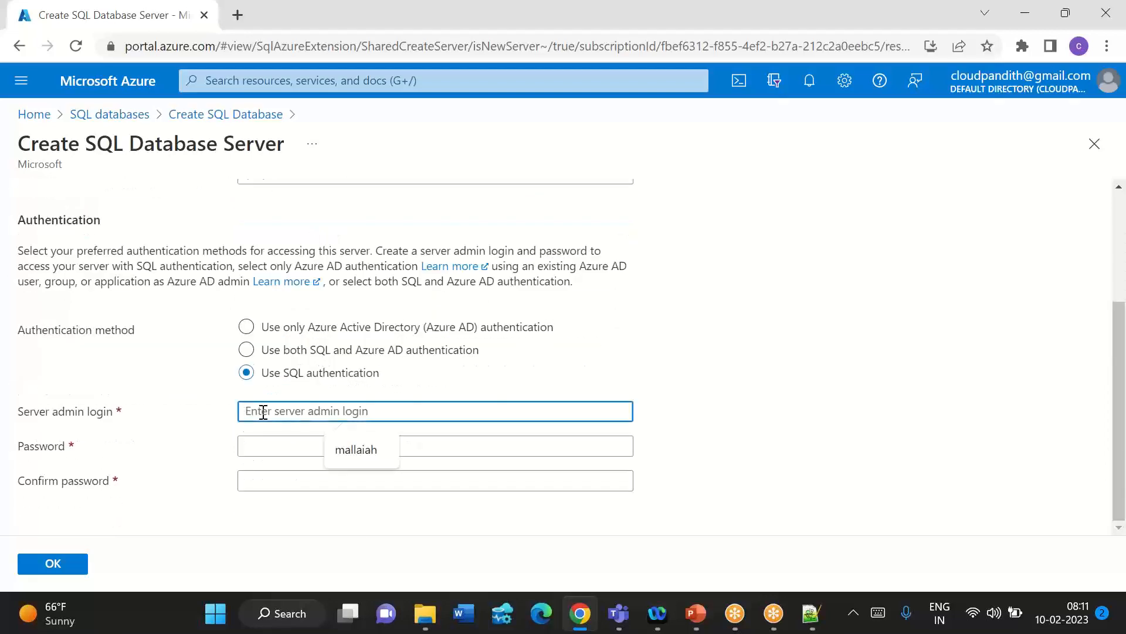
pyautogui.press('Tab')
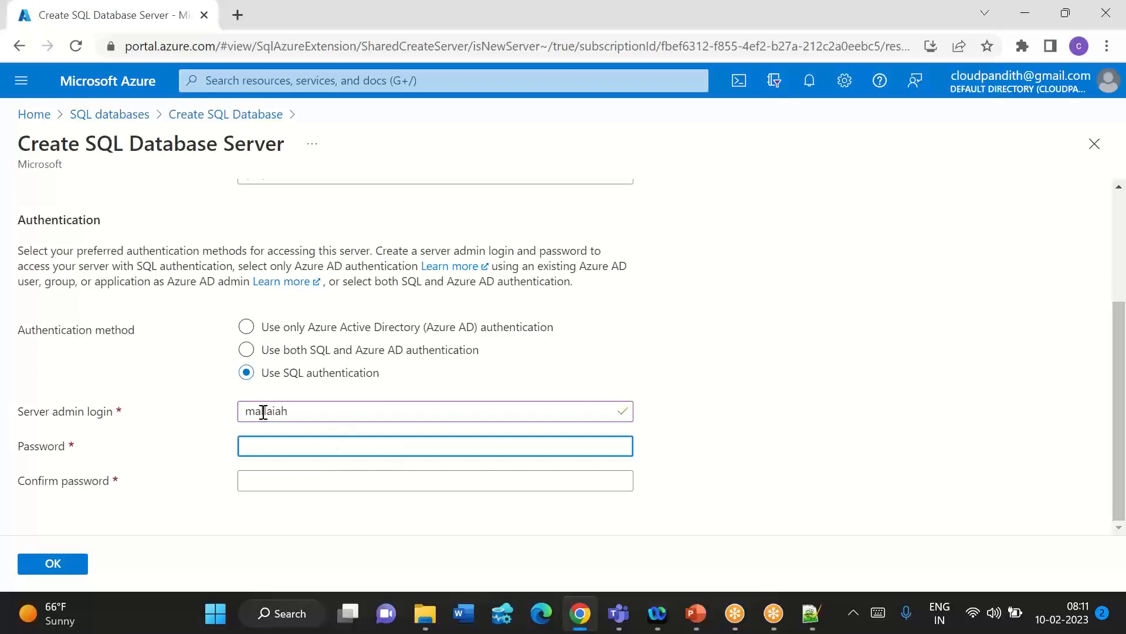
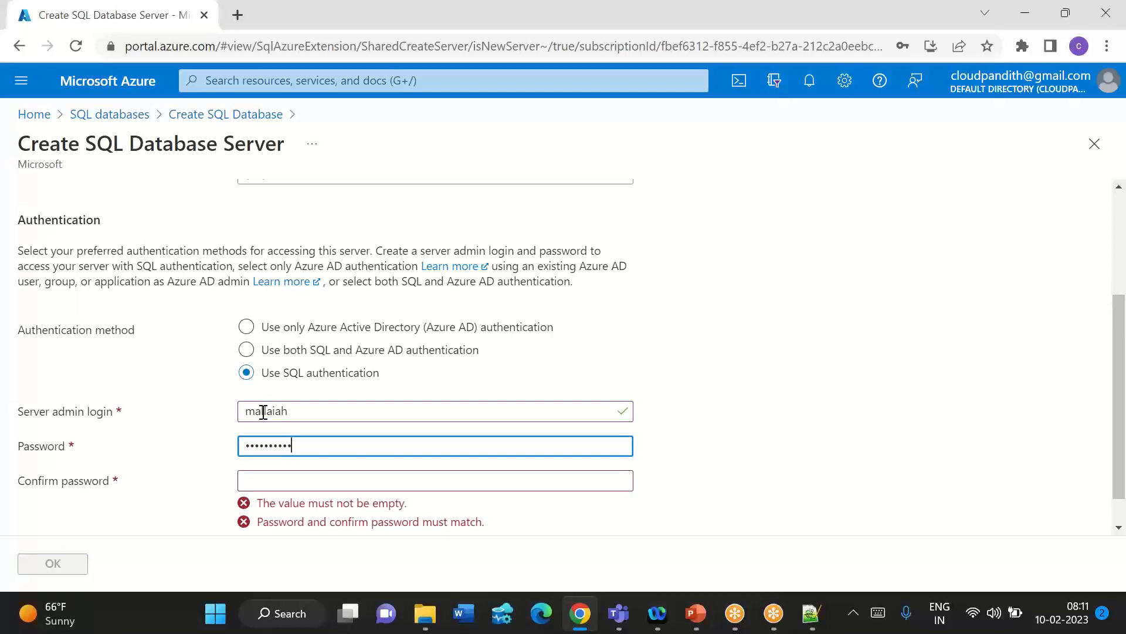
pyautogui.press('Tab')
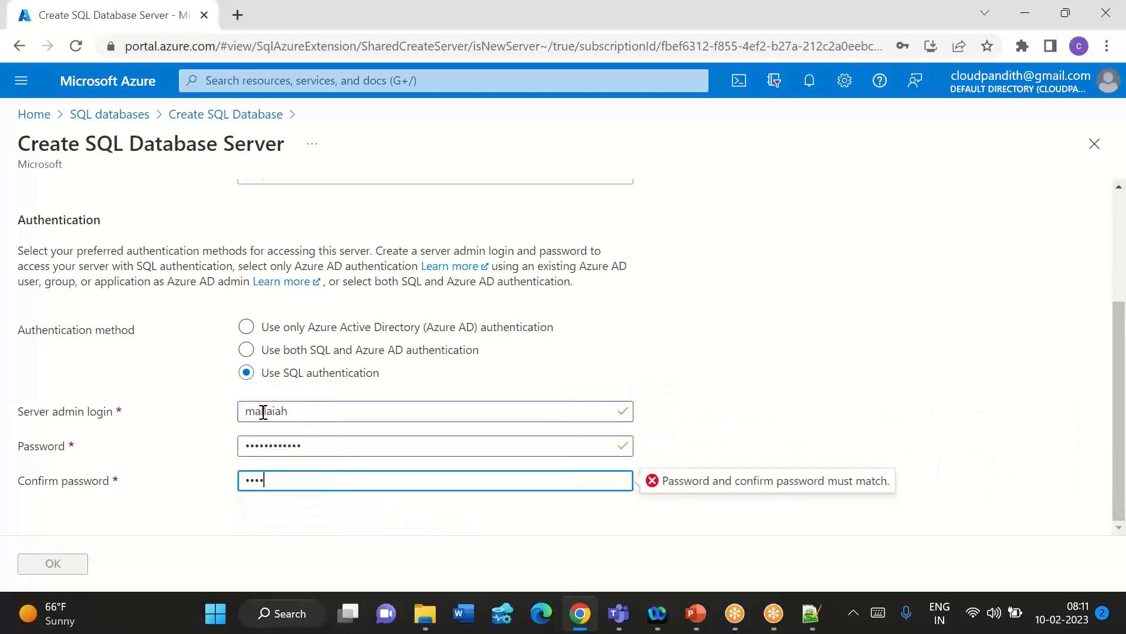
# Step: Double-check the admin login and password entries, then confirm the new server with OK
pyautogui.moveTo(196, 495); pyautogui.dragTo(266, 403)
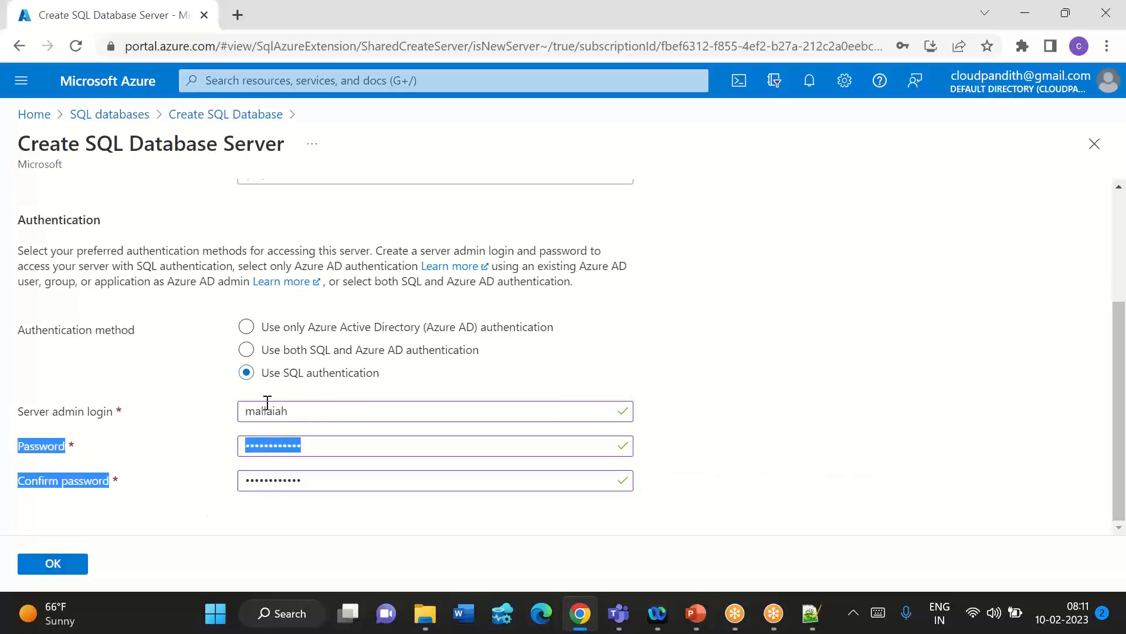
pyautogui.doubleClick(270, 405)
pyautogui.doubleClick(289, 447)
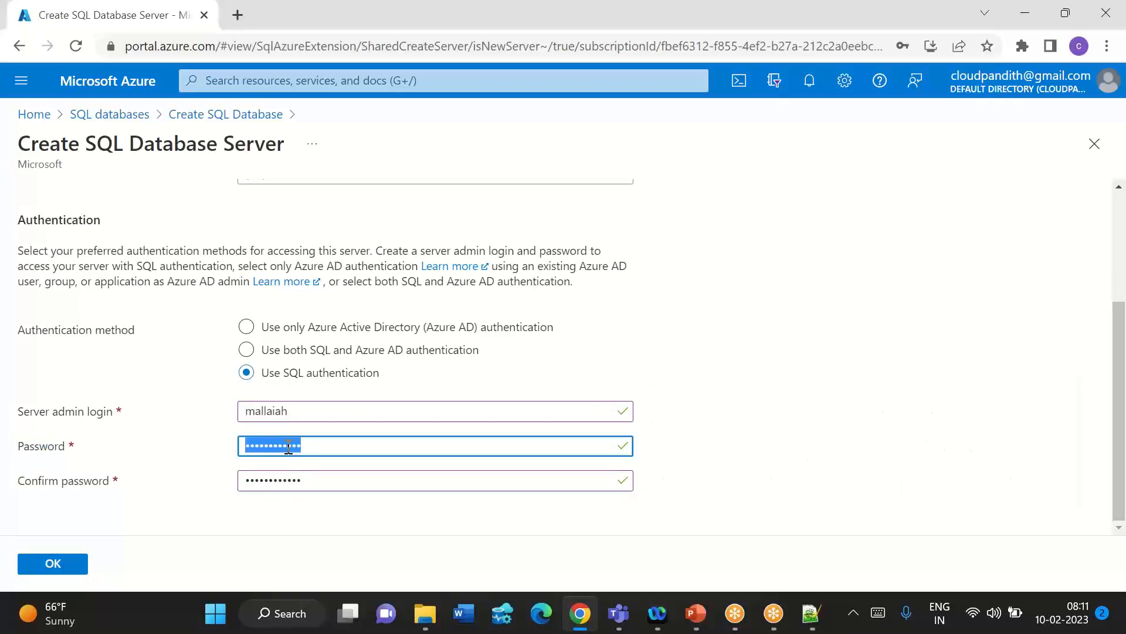
pyautogui.doubleClick(251, 410)
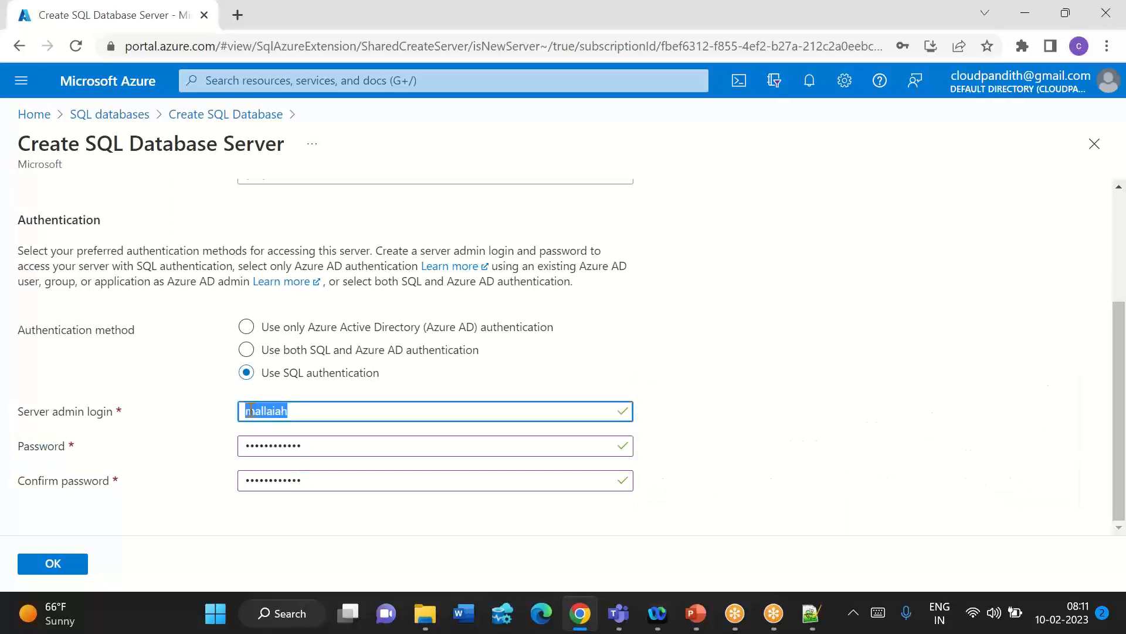
pyautogui.doubleClick(263, 448)
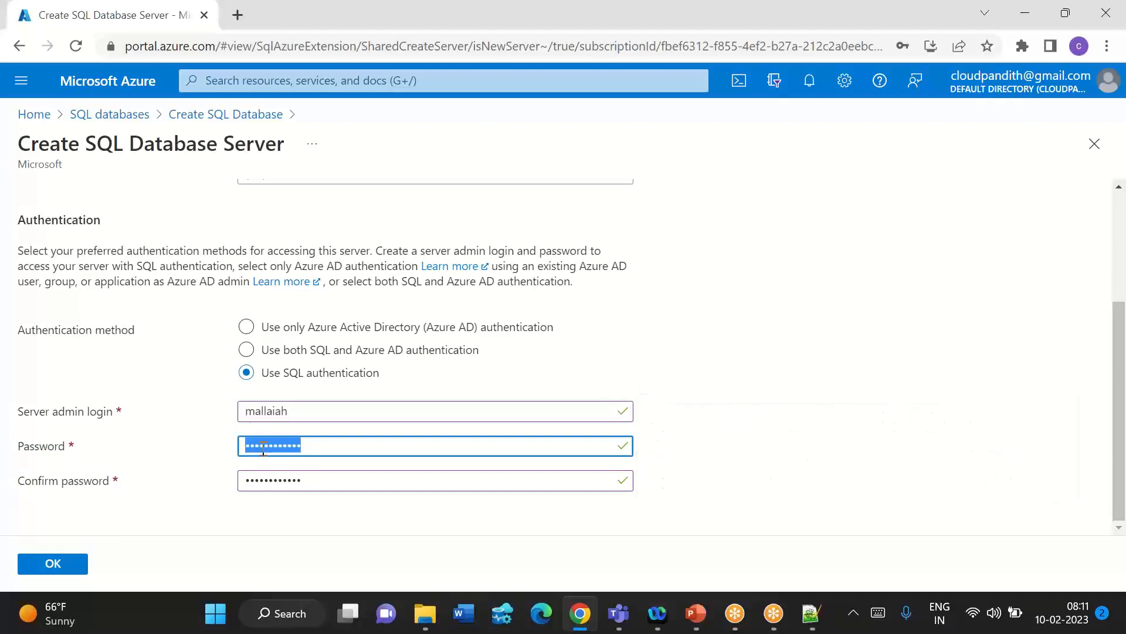
pyautogui.click(665, 376)
pyautogui.doubleClick(265, 410)
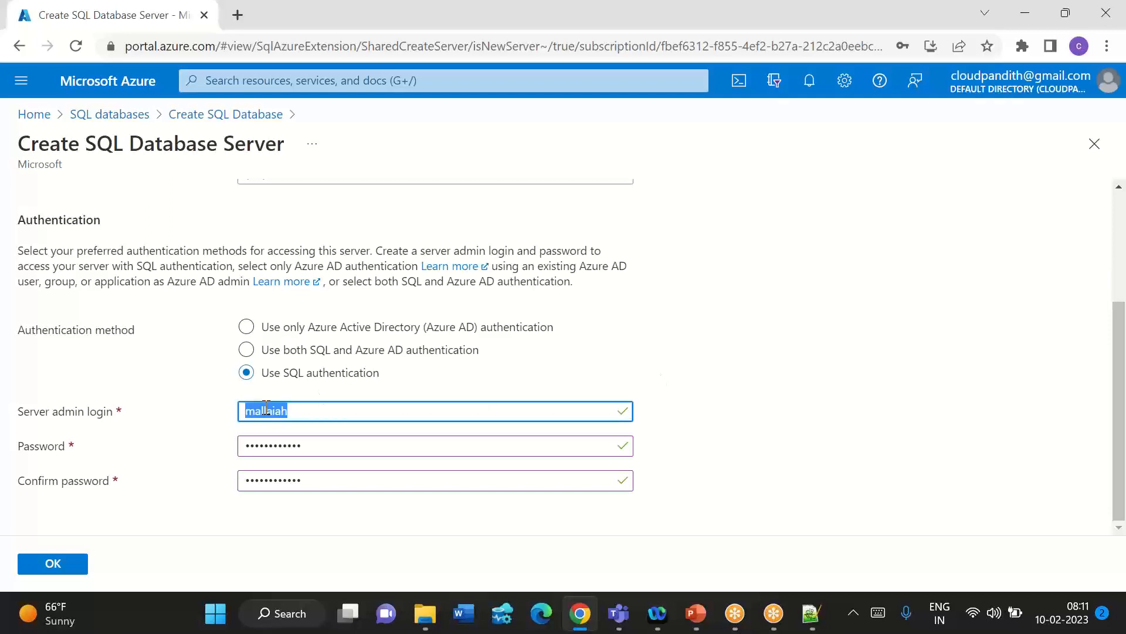
pyautogui.click(54, 565)
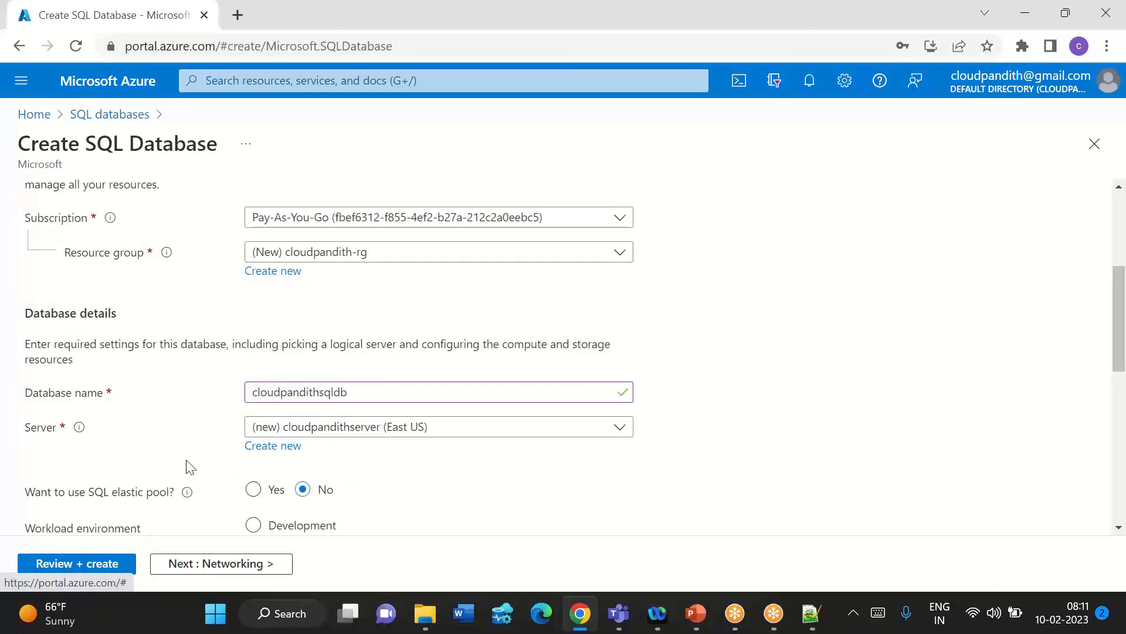
# Step: Review the cost summary, including the estimated monthly cost and the vCore compute breakdown
pyautogui.scroll(-1, 191, 467)
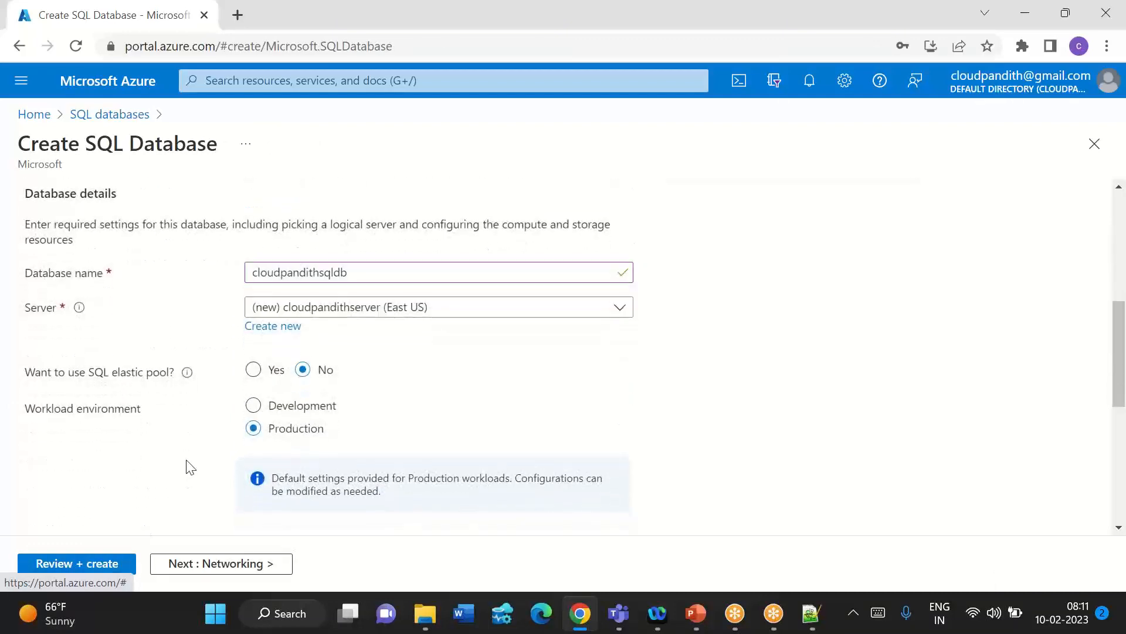
pyautogui.scroll(5, 190, 496)
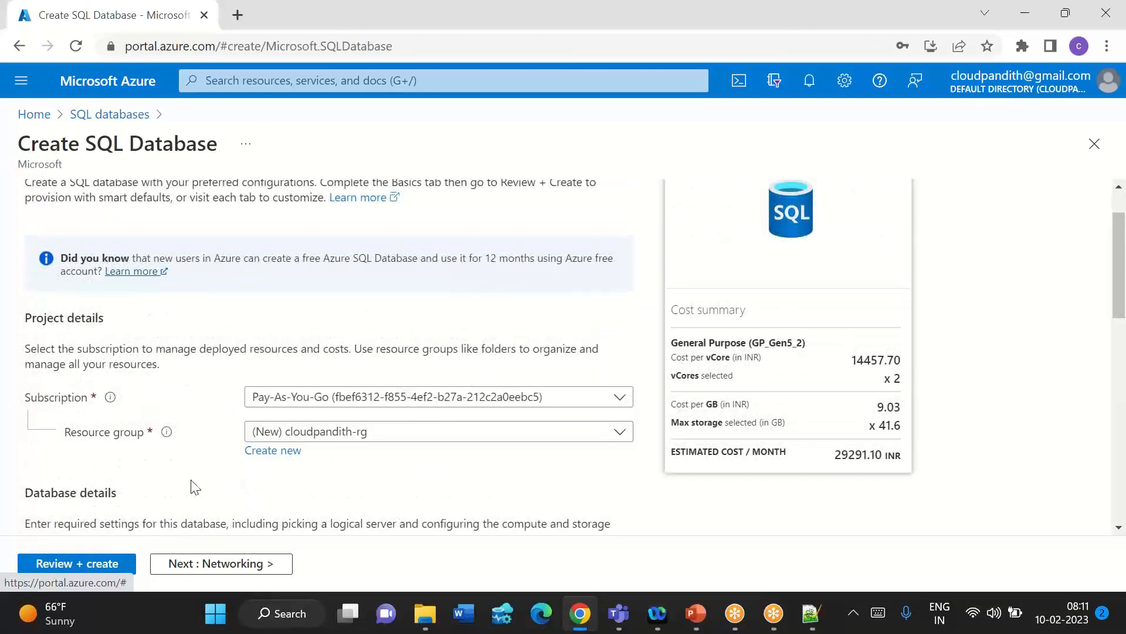
pyautogui.moveTo(835, 455); pyautogui.dragTo(895, 456)
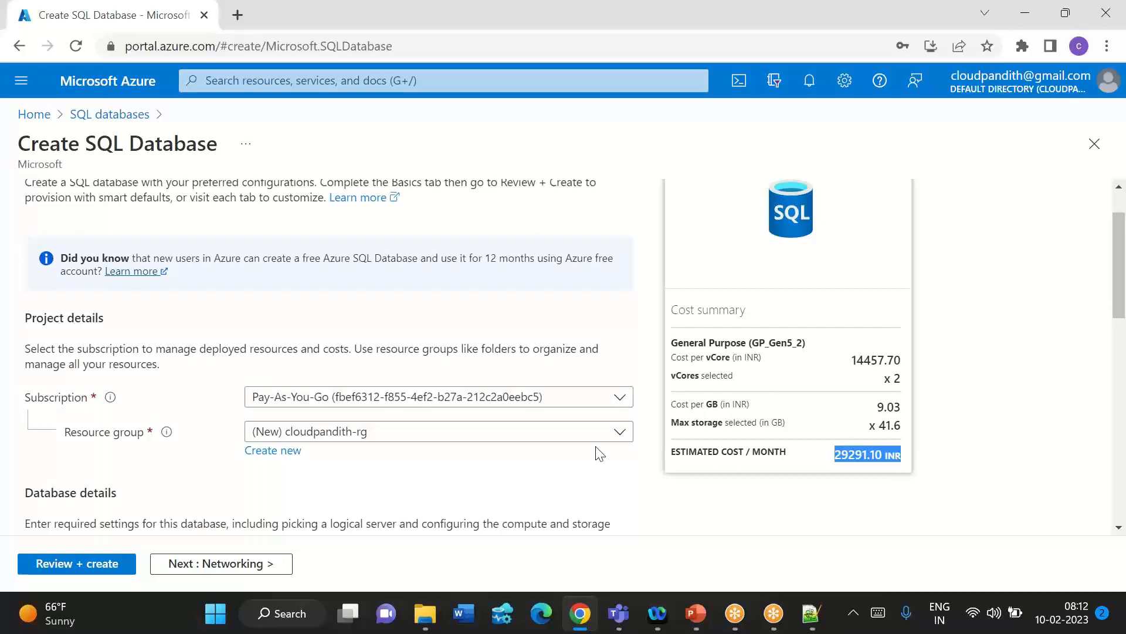
pyautogui.scroll(-2, 601, 454)
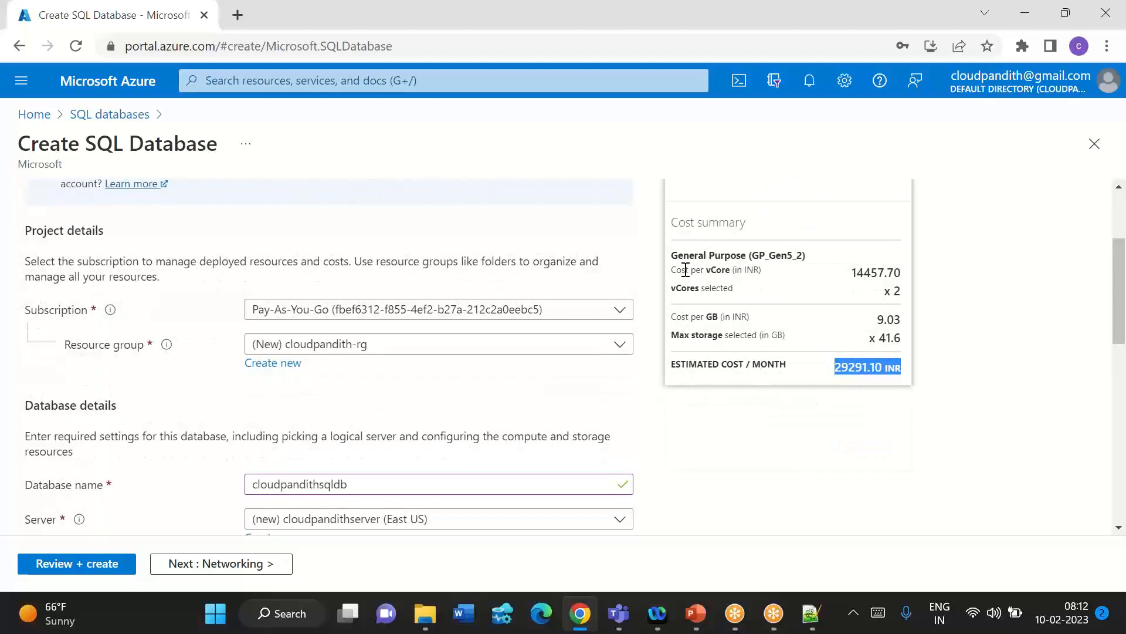
pyautogui.moveTo(675, 252); pyautogui.dragTo(922, 323)
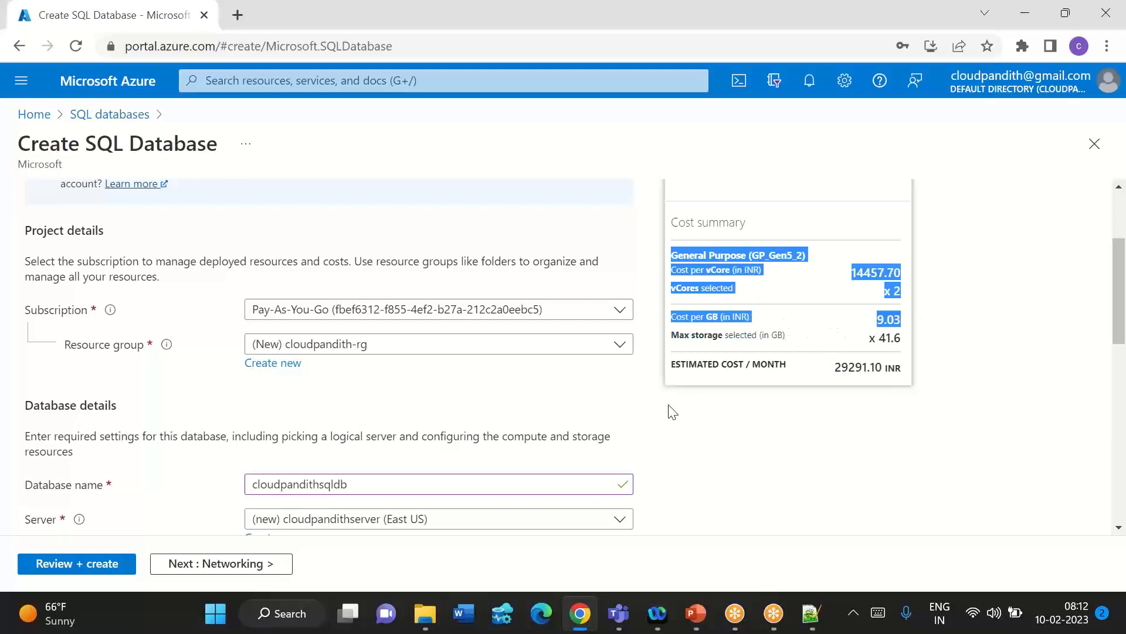
pyautogui.scroll(-2, 669, 409)
pyautogui.scroll(2, 669, 410)
pyautogui.scroll(-1, 668, 410)
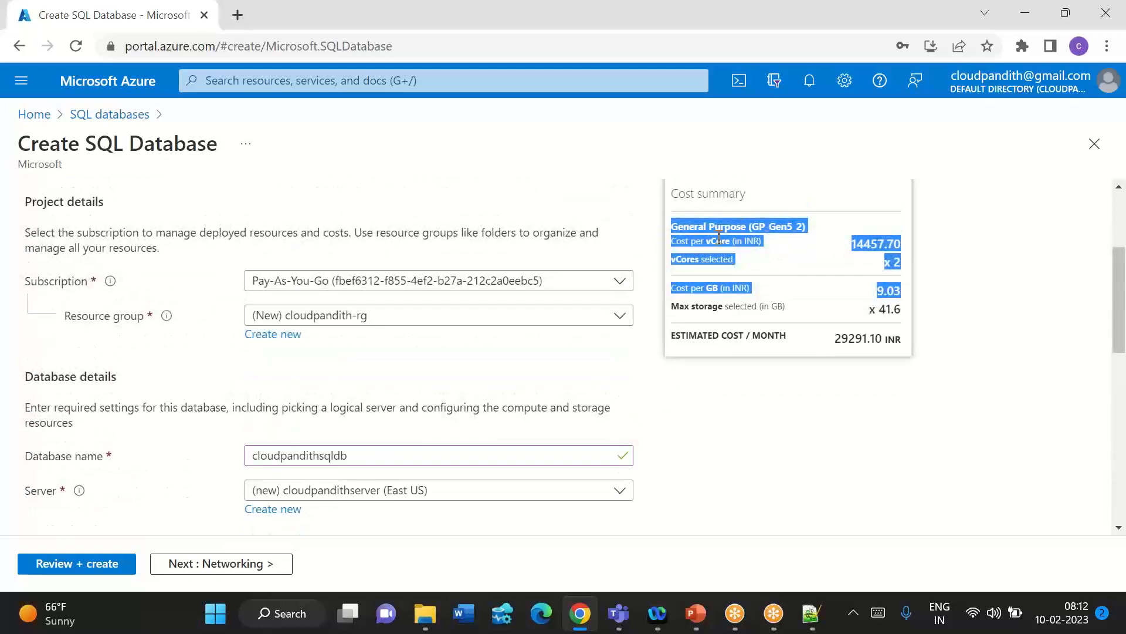
pyautogui.doubleClick(719, 241)
pyautogui.scroll(-3, 709, 364)
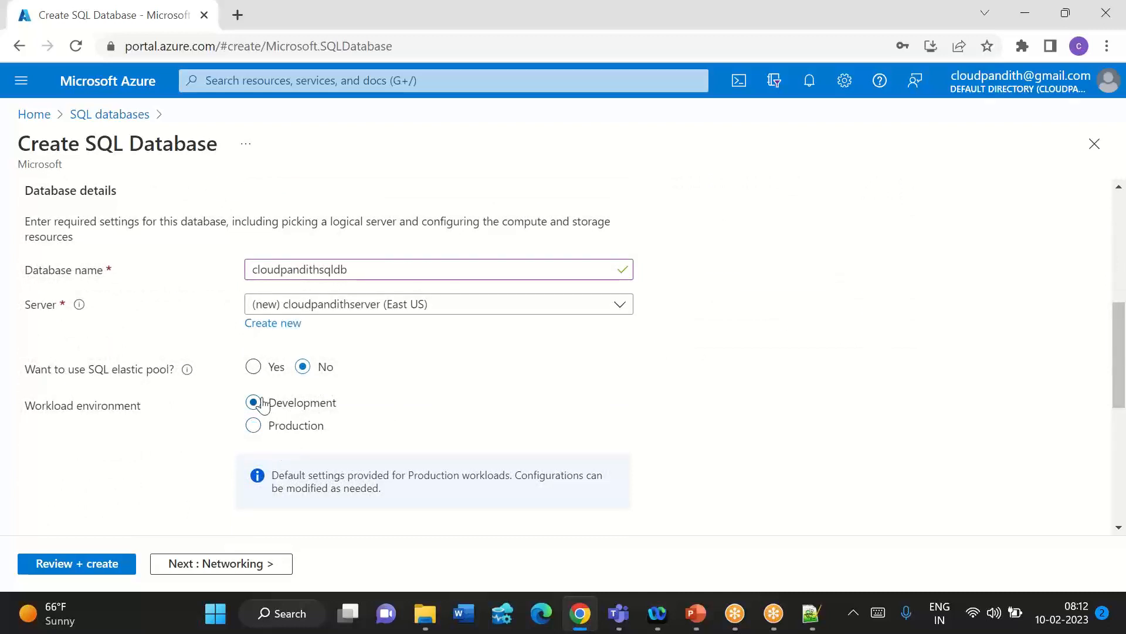
pyautogui.scroll(-2, 385, 440)
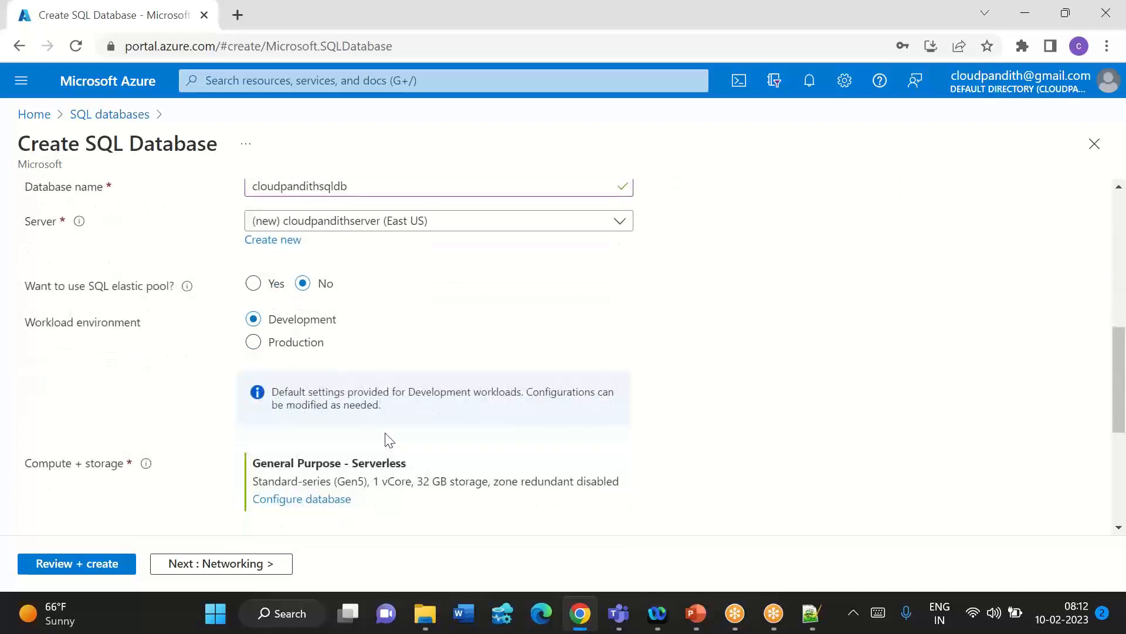
pyautogui.scroll(-1, 387, 439)
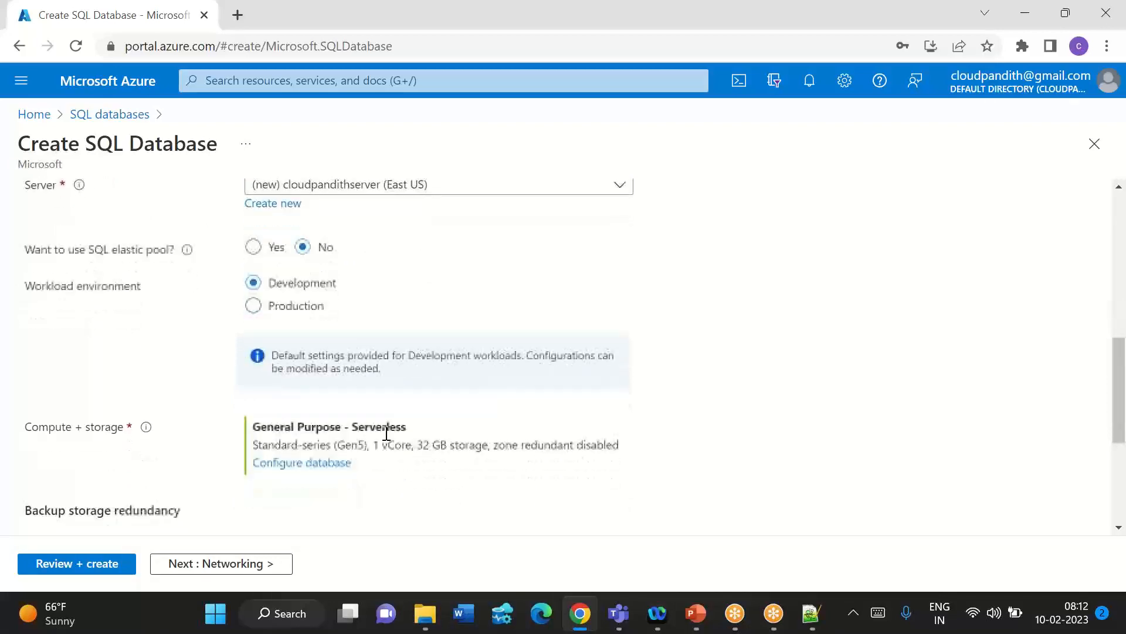
# Step: Switch compute + storage to the Standard tier (S0, 10 DTUs, 250 GB), check the monthly cost, and apply
pyautogui.click(298, 464)
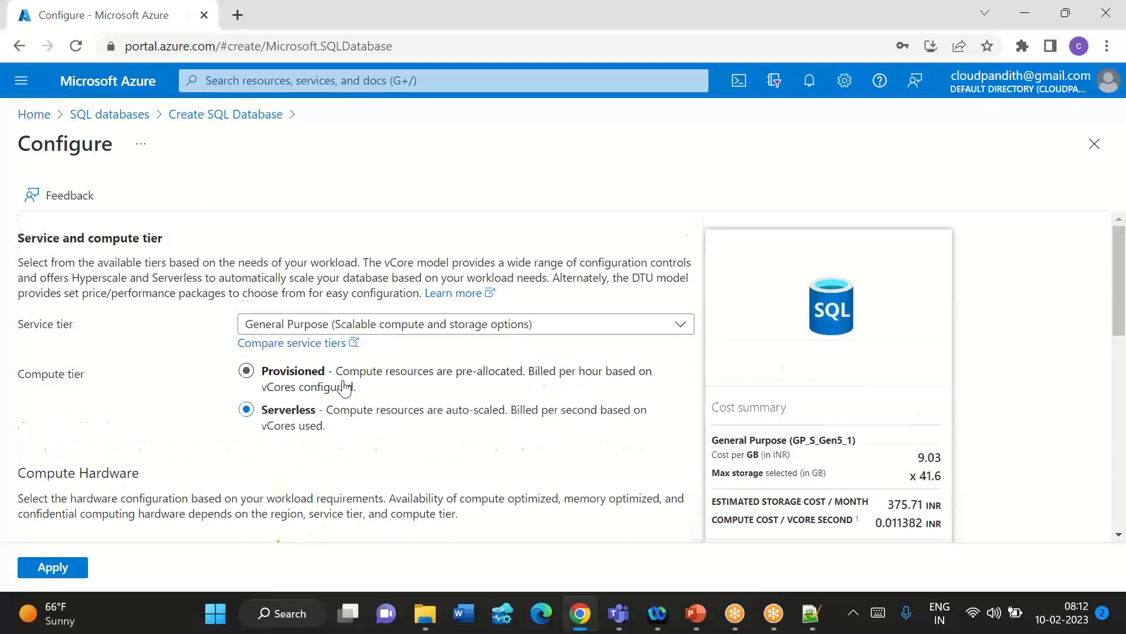
pyautogui.scroll(-2, 347, 387)
pyautogui.click(303, 245)
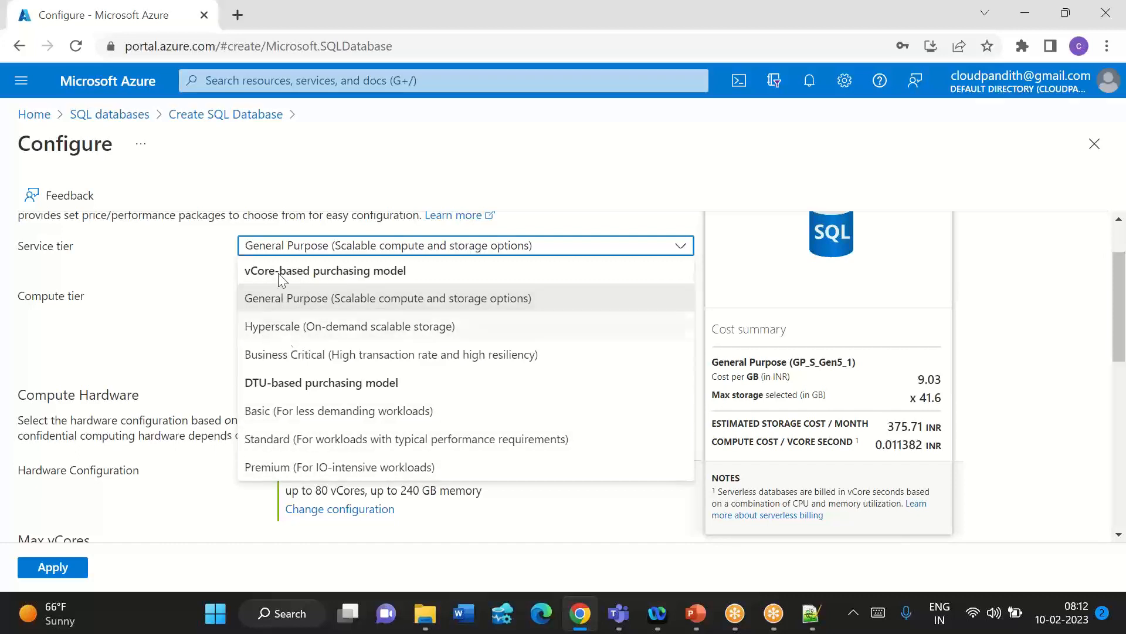
pyautogui.click(289, 441)
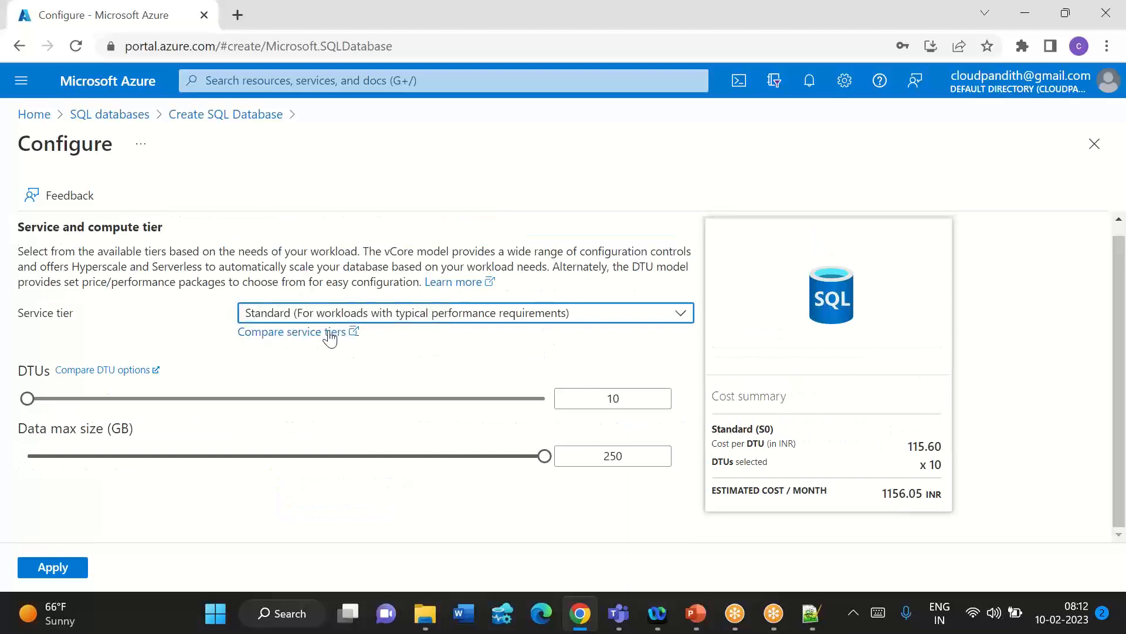
pyautogui.tripleClick(902, 496)
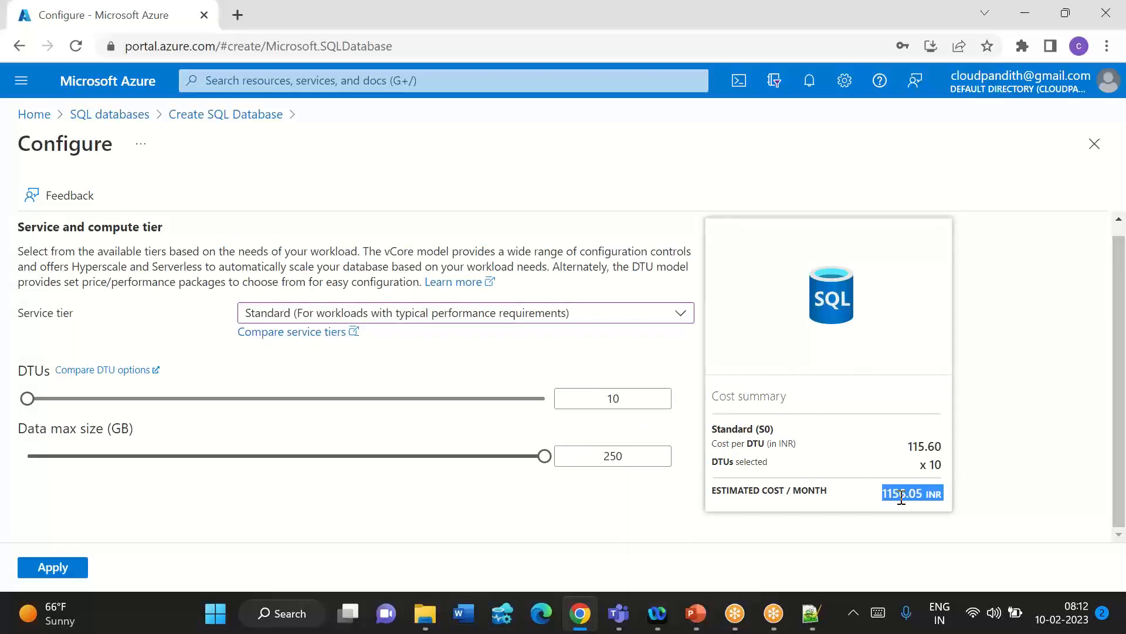
pyautogui.click(839, 527)
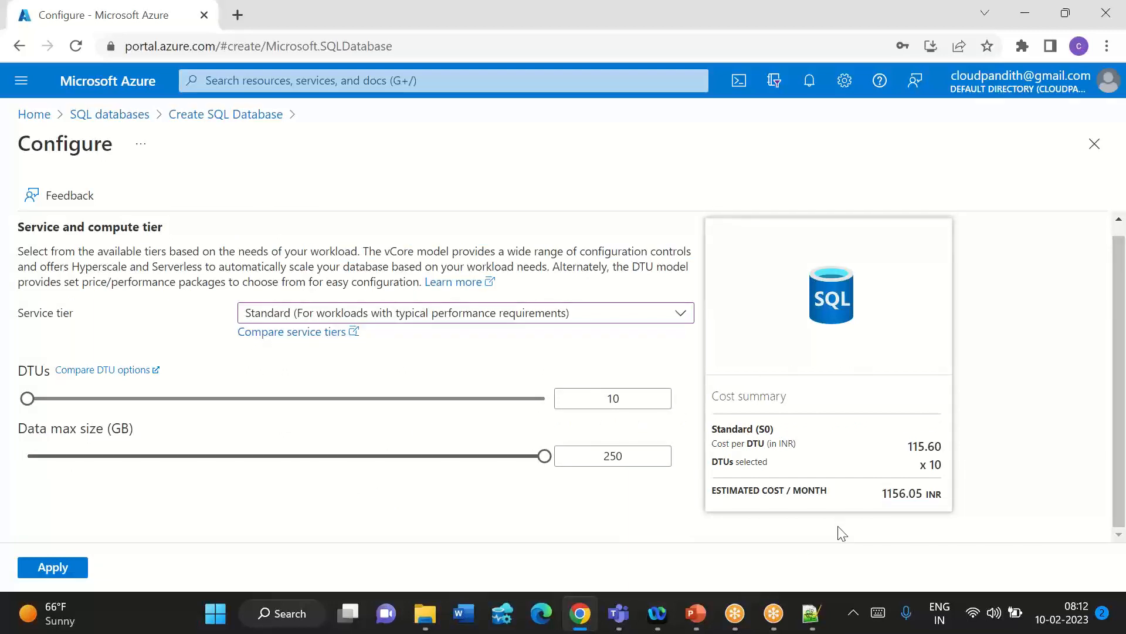
pyautogui.tripleClick(900, 497)
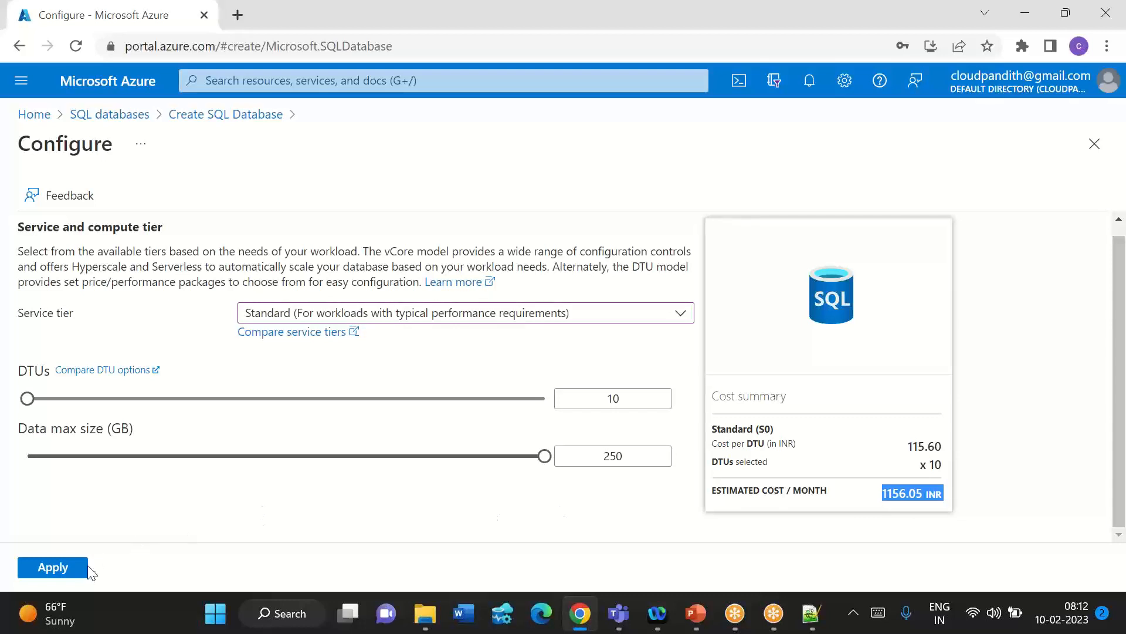
pyautogui.click(62, 573)
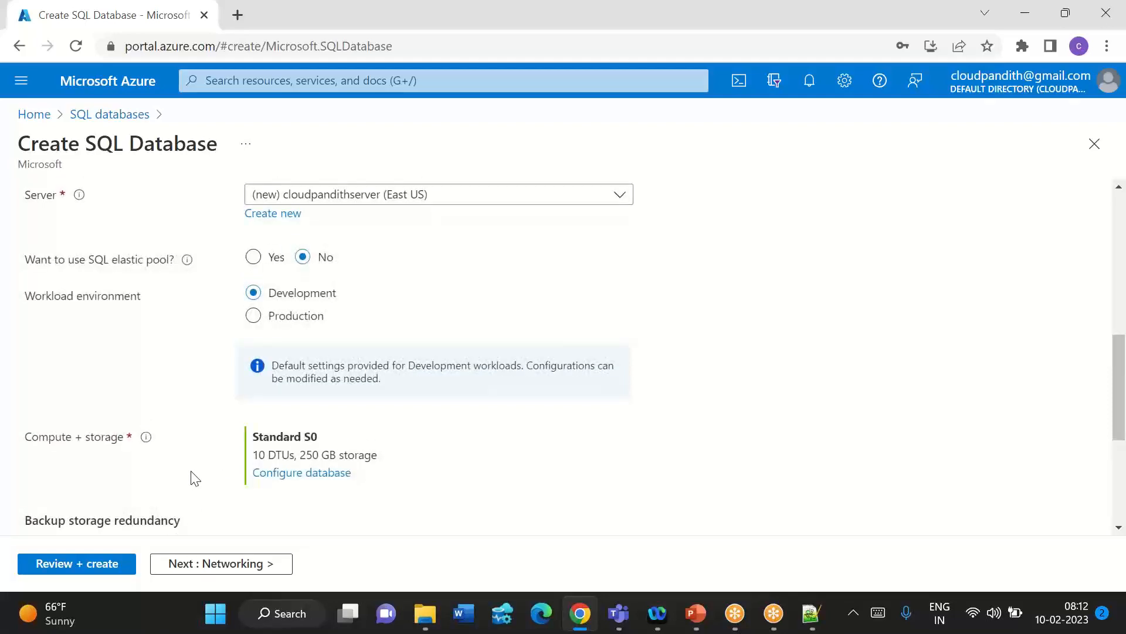
# Step: Under Additional settings, use Sample data and accept the AdventureWorksLT sample database
pyautogui.scroll(8, 195, 478)
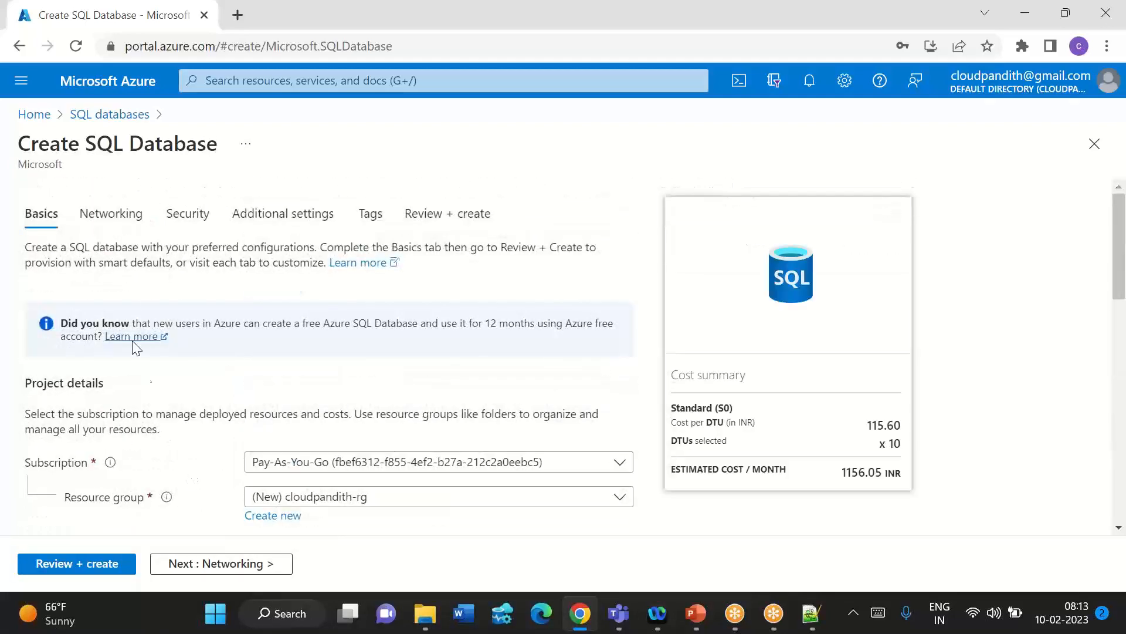
pyautogui.click(262, 218)
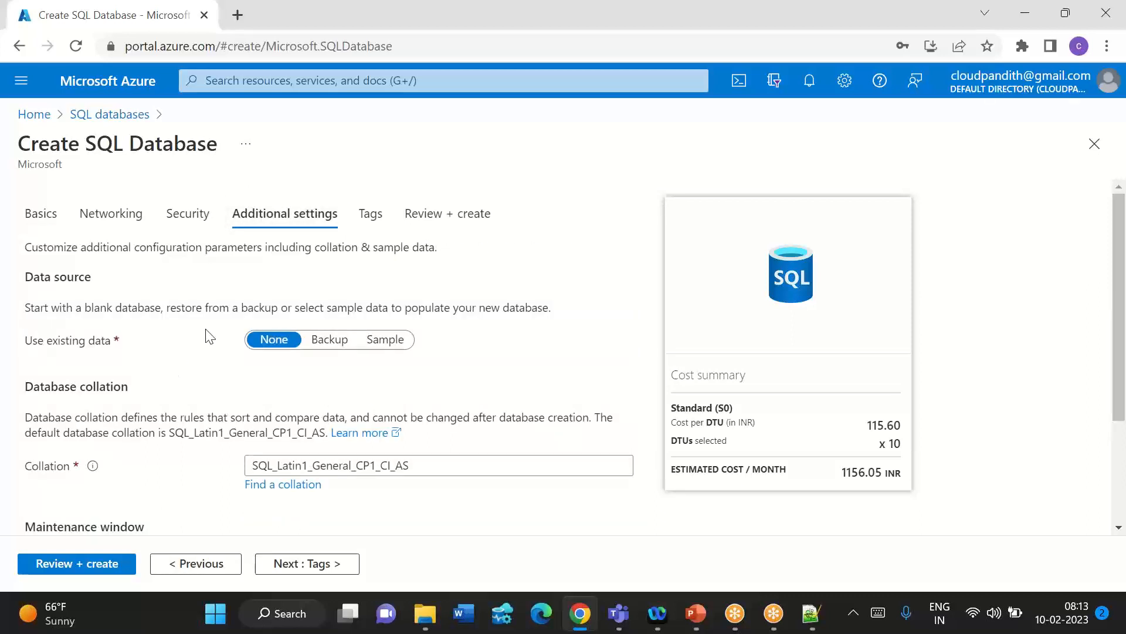
pyautogui.click(397, 346)
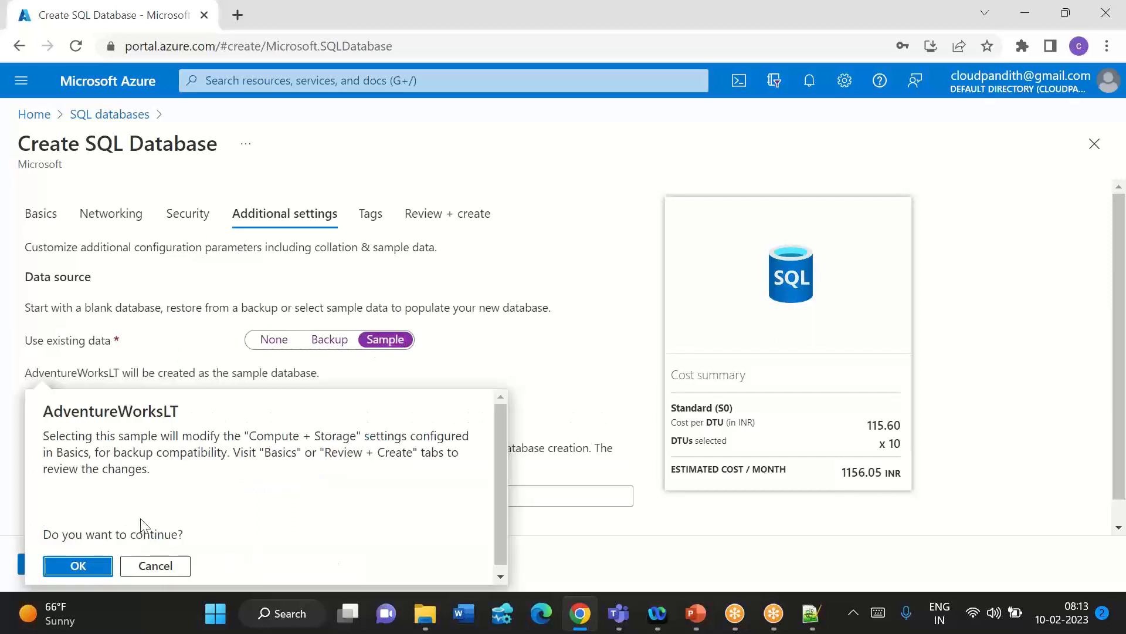
pyautogui.click(84, 573)
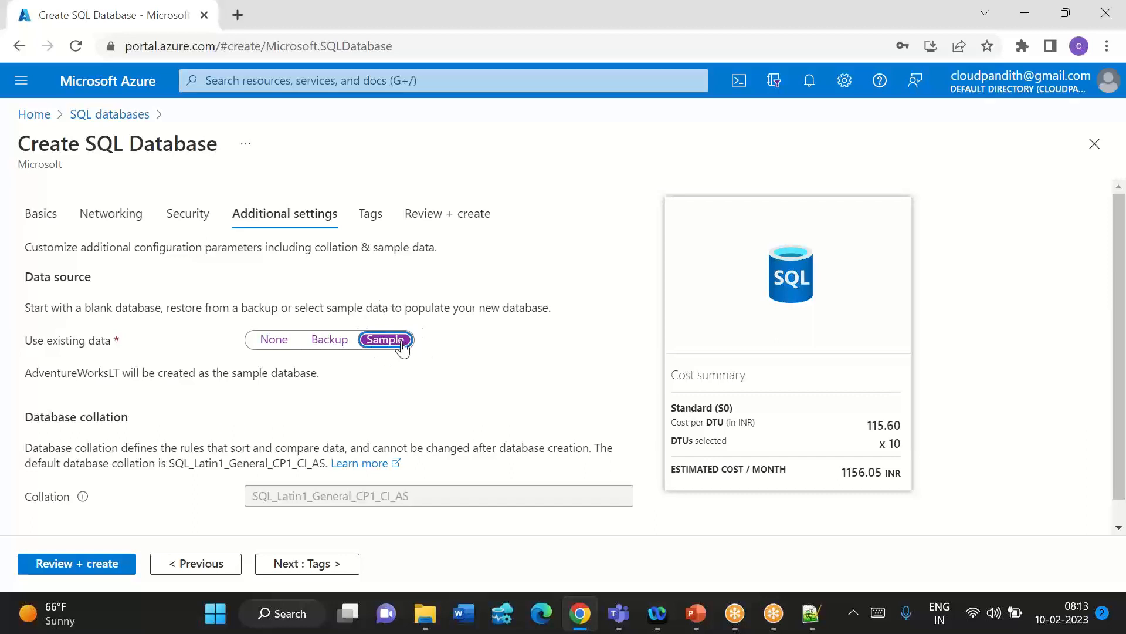
pyautogui.click(468, 370)
# Step: Review and create the SQL database, then load portal.azure.com in a new browser tab
pyautogui.click(68, 565)
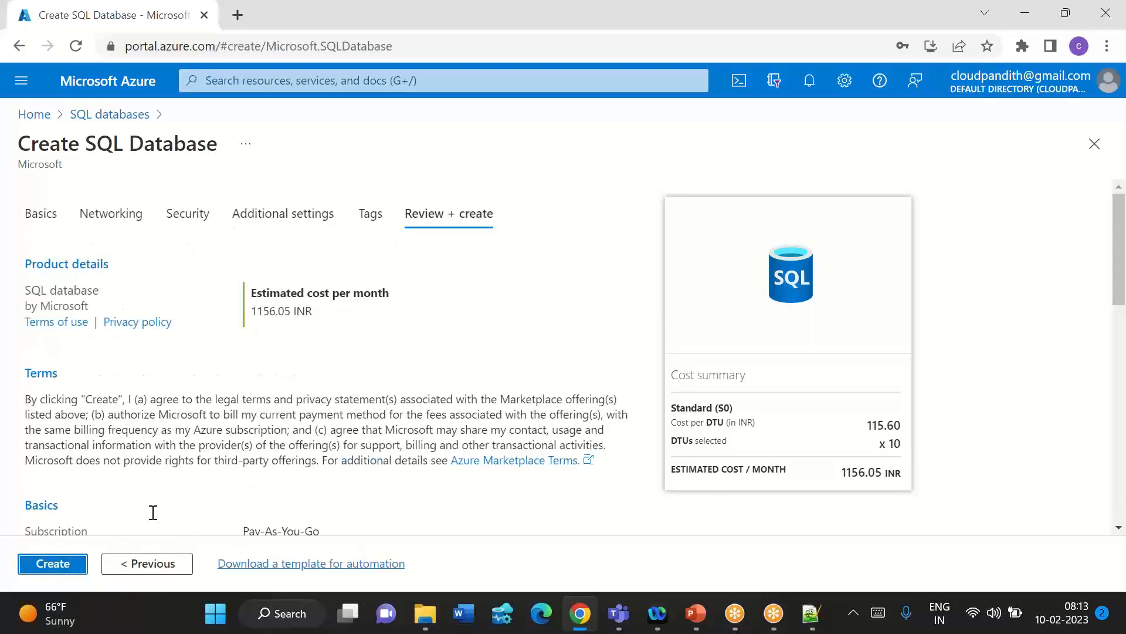
pyautogui.click(54, 563)
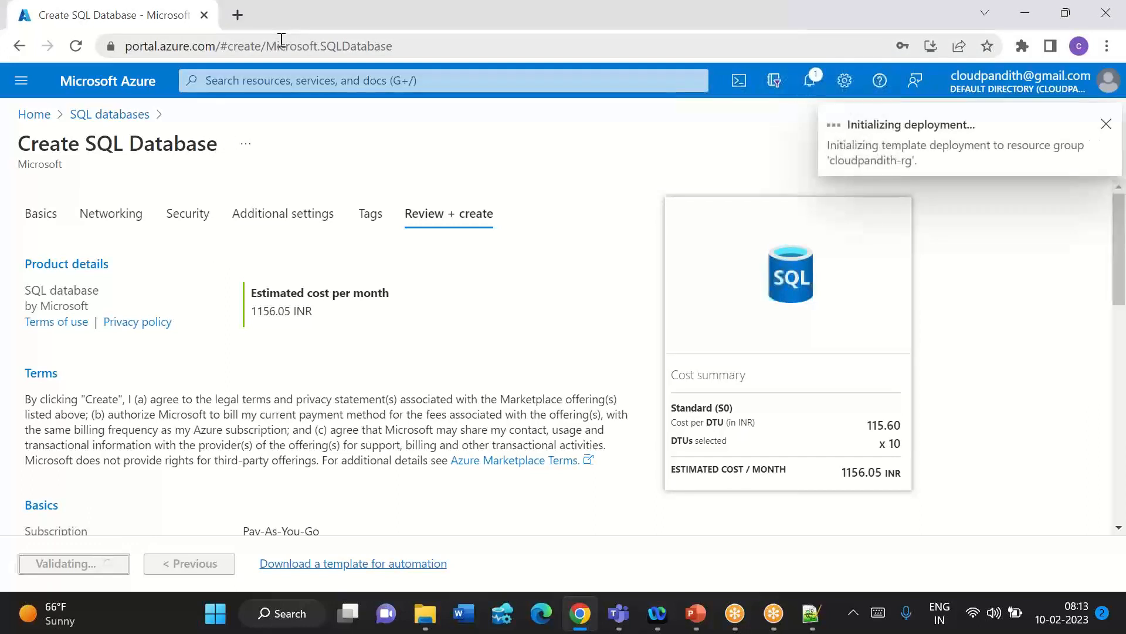
pyautogui.click(242, 14)
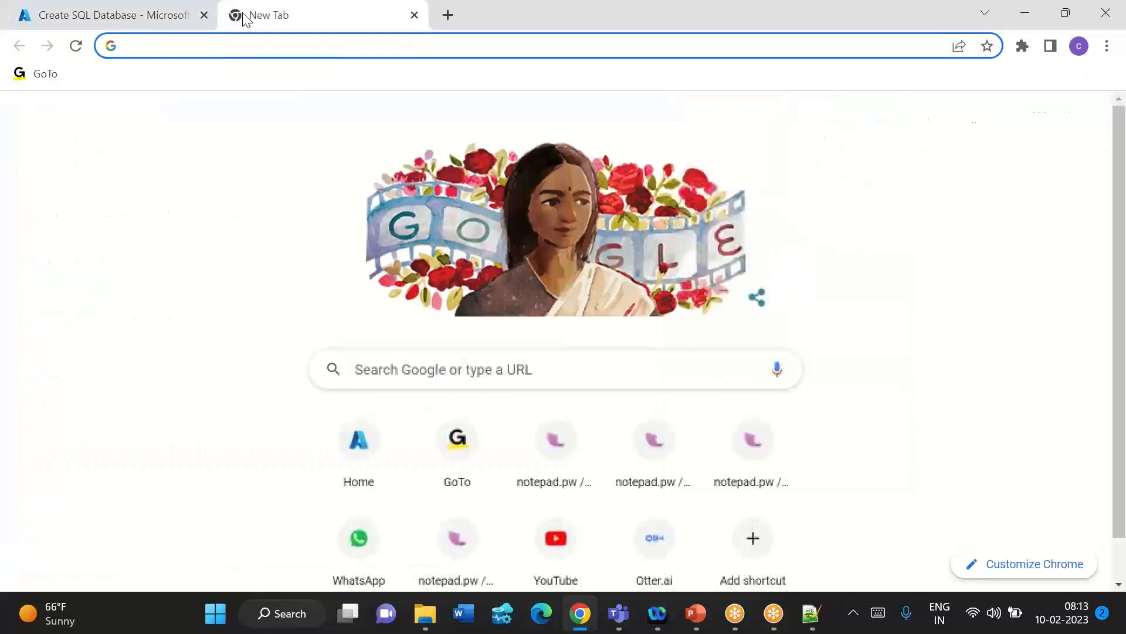
pyautogui.write('portal.azure.com')
pyautogui.press('Return')
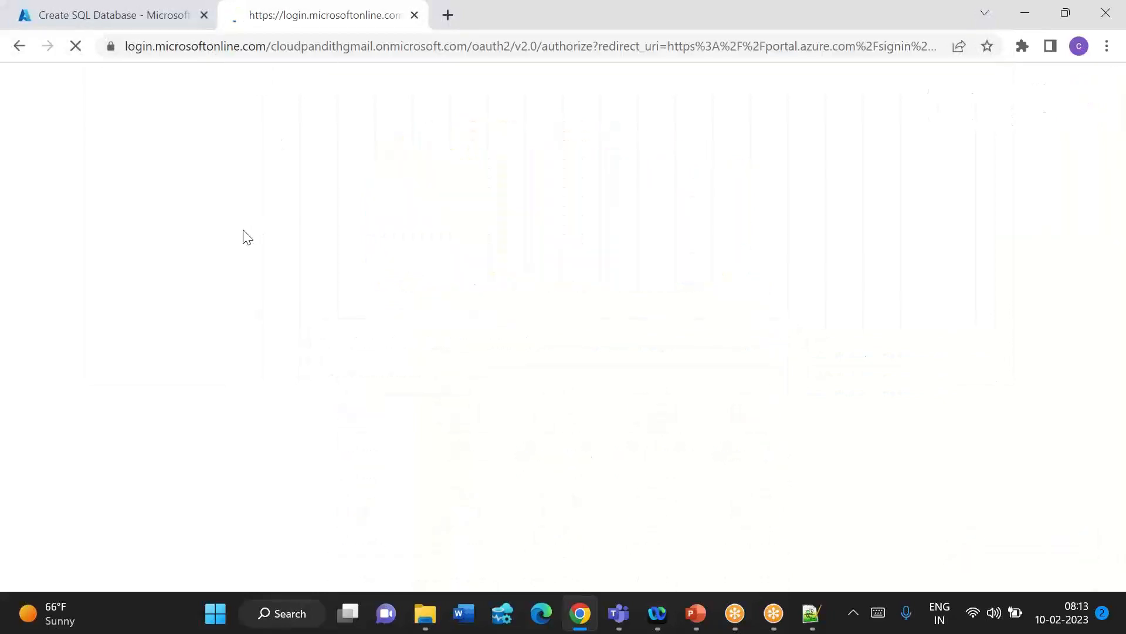
pyautogui.click(82, 7)
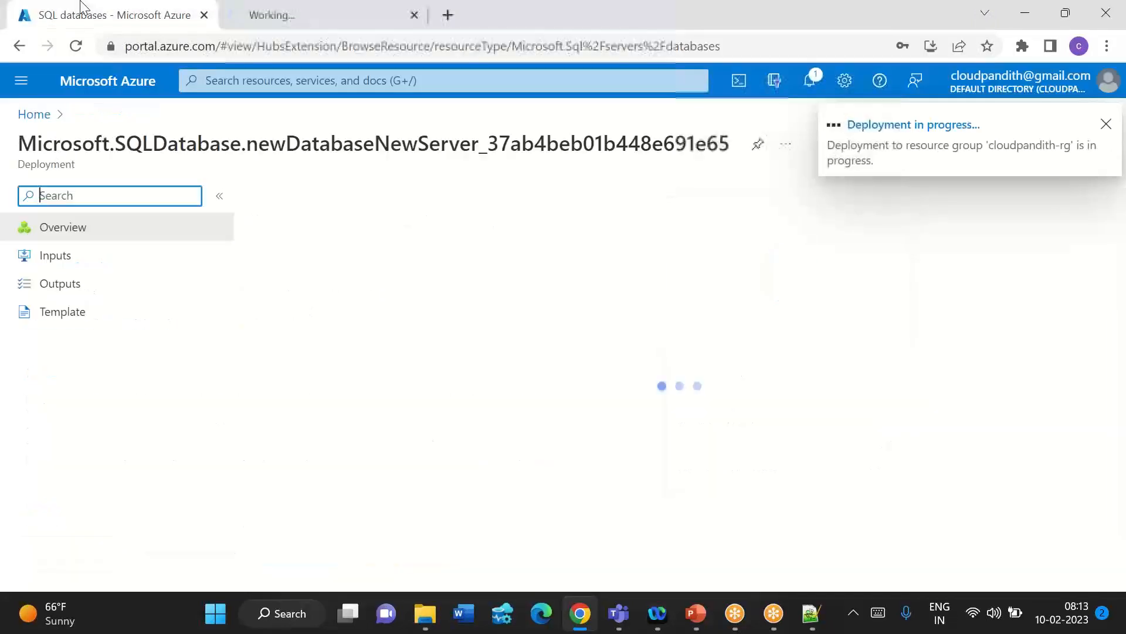
# Step: Glance at the course notes listing database and Storage, then return to the browser
pyautogui.hotkey('alt', 'Tab')
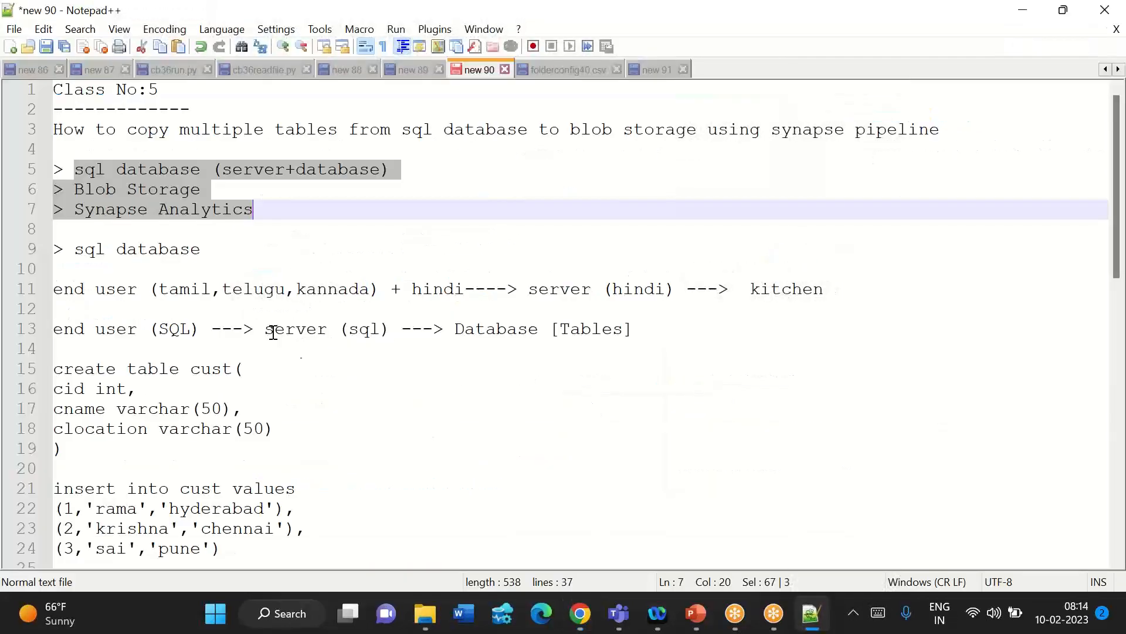
pyautogui.doubleClick(130, 174)
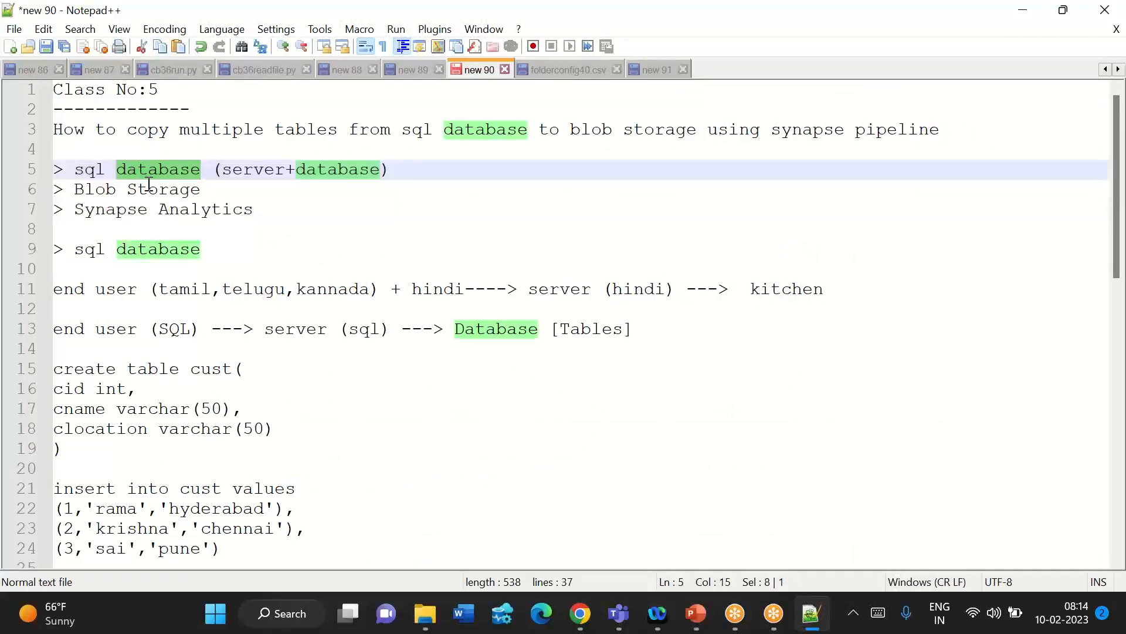
pyautogui.doubleClick(148, 187)
pyautogui.click(274, 206)
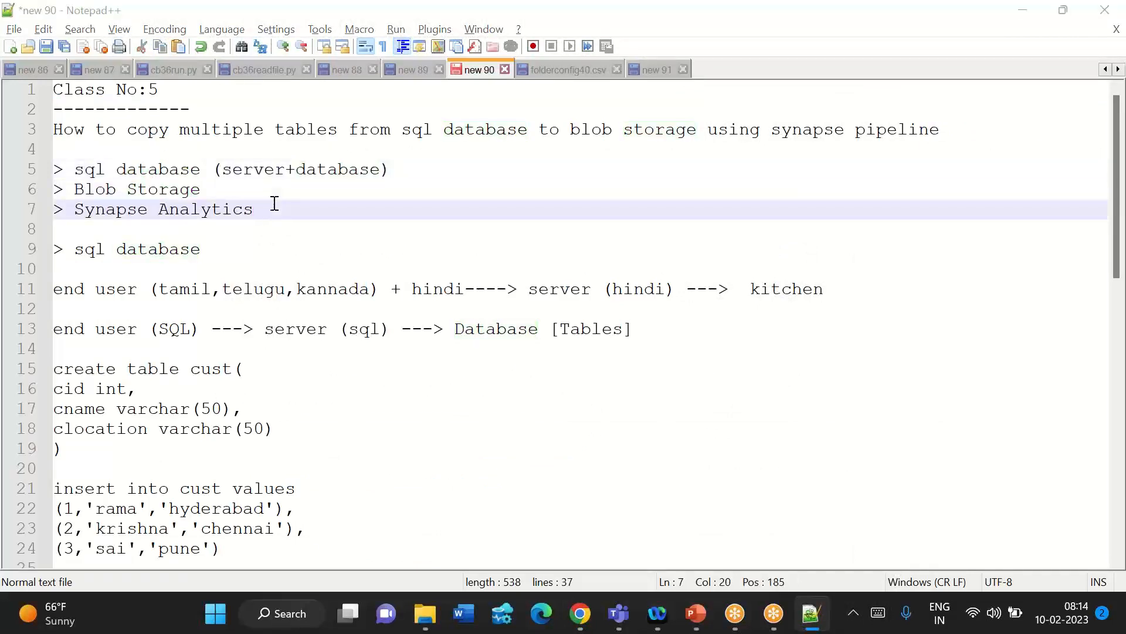
pyautogui.hotkey('alt', 'Tab')
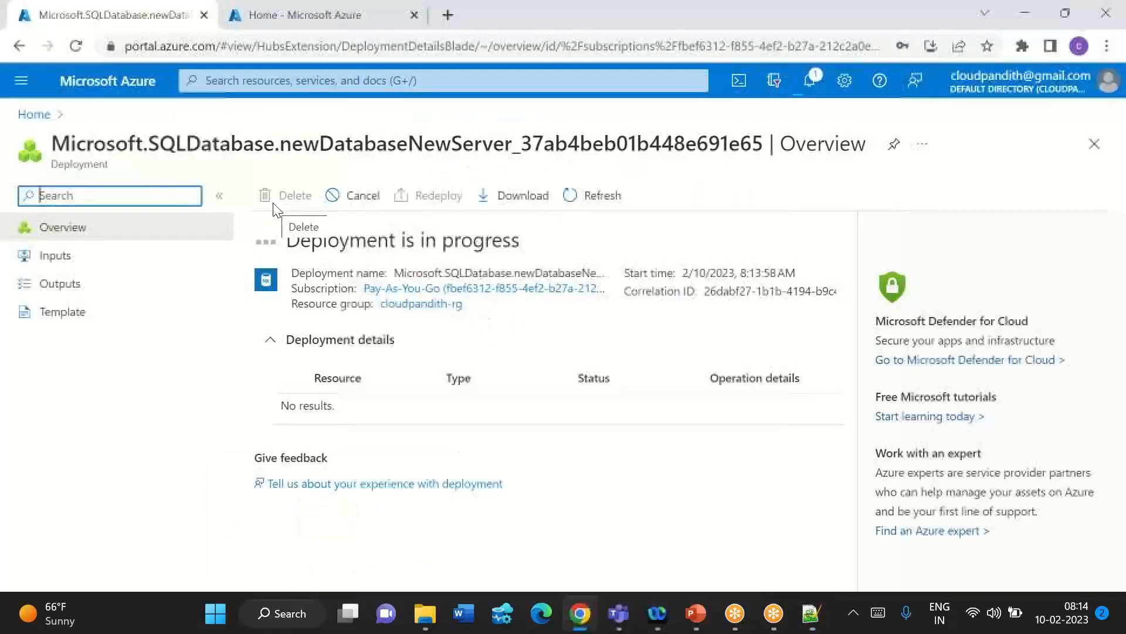
# Step: Start a new storage account in resource group cloudpandith-rg
pyautogui.click(258, 15)
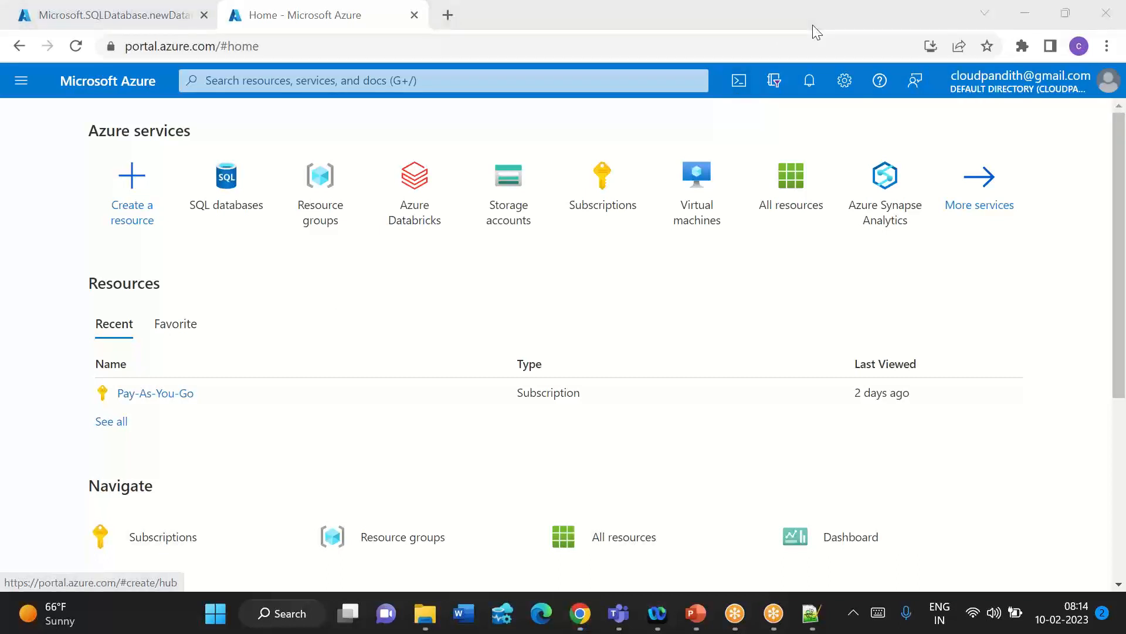
pyautogui.click(505, 188)
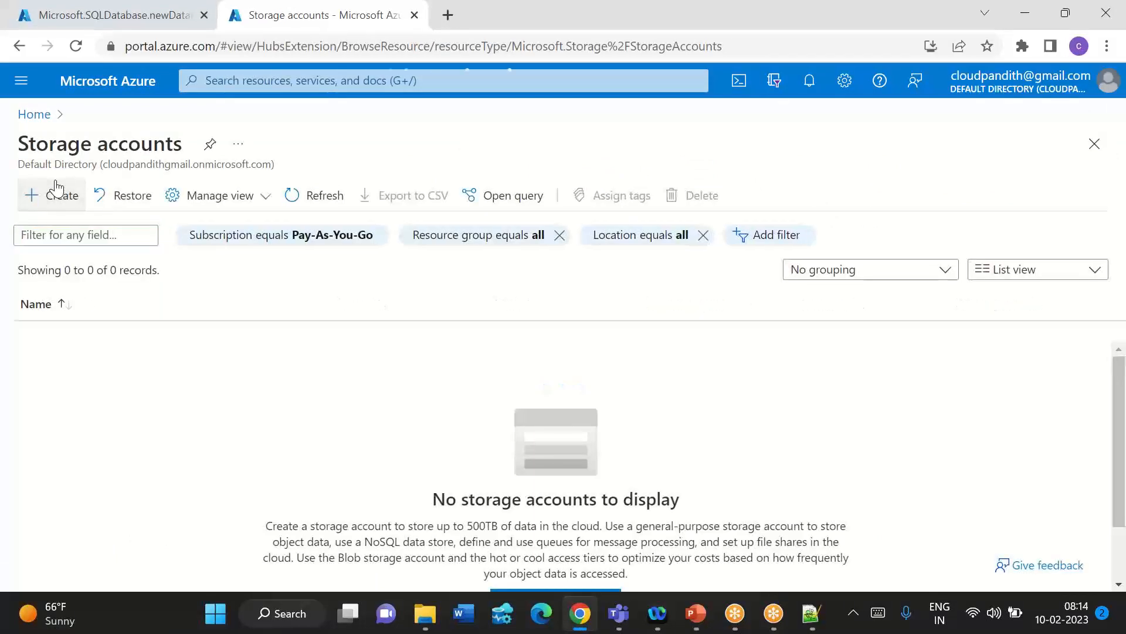
pyautogui.click(56, 193)
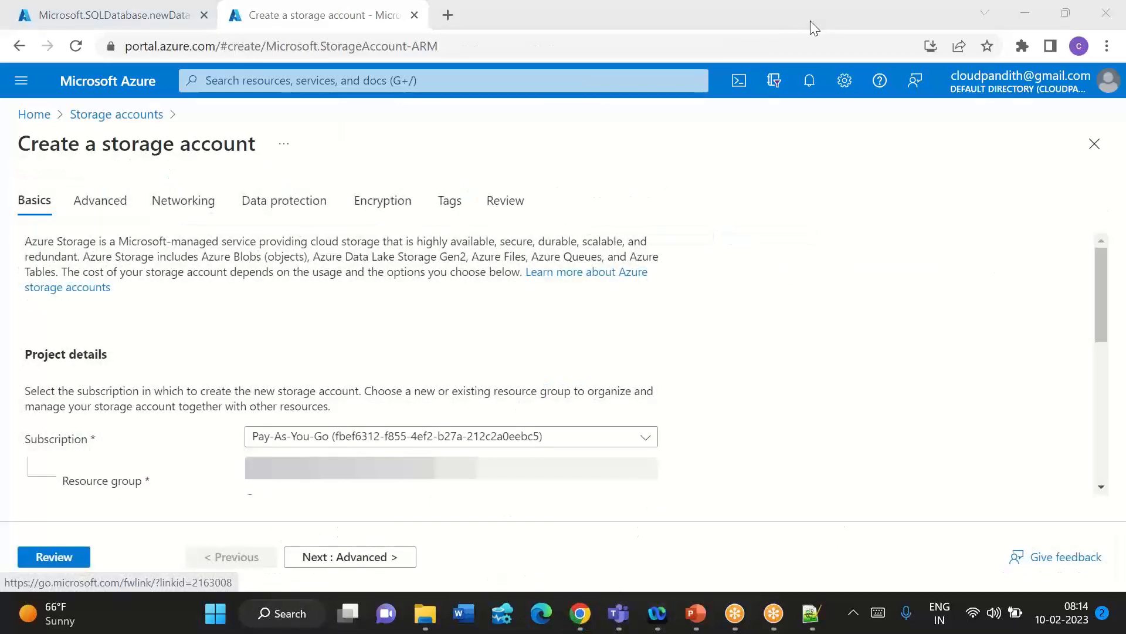
pyautogui.scroll(-3, 558, 291)
pyautogui.click(345, 335)
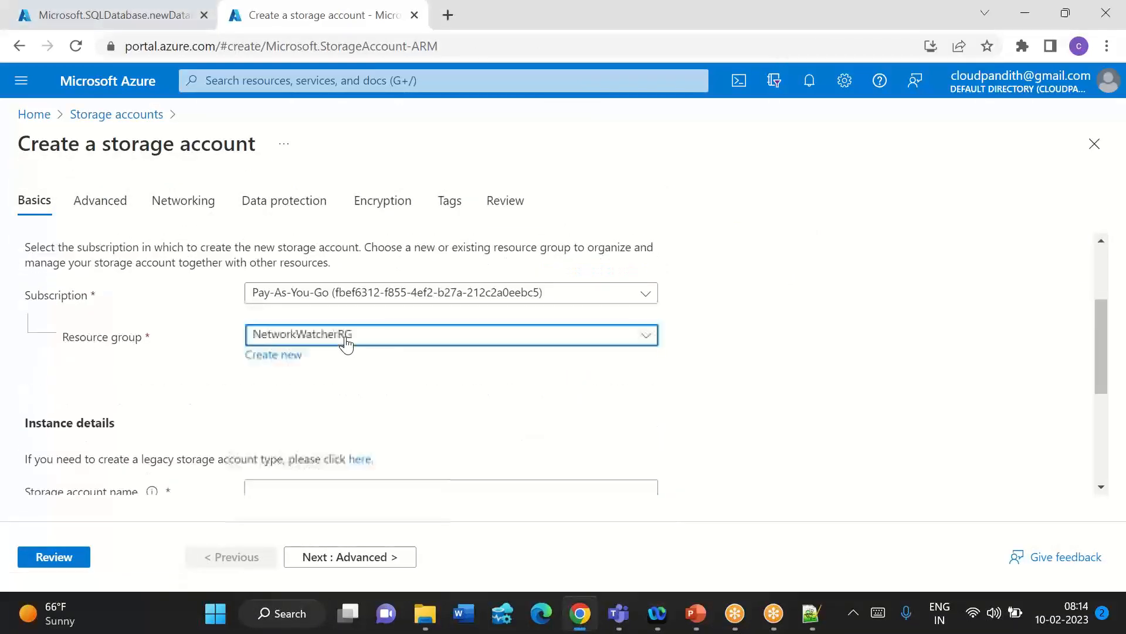
pyautogui.click(297, 423)
pyautogui.scroll(-1, 293, 419)
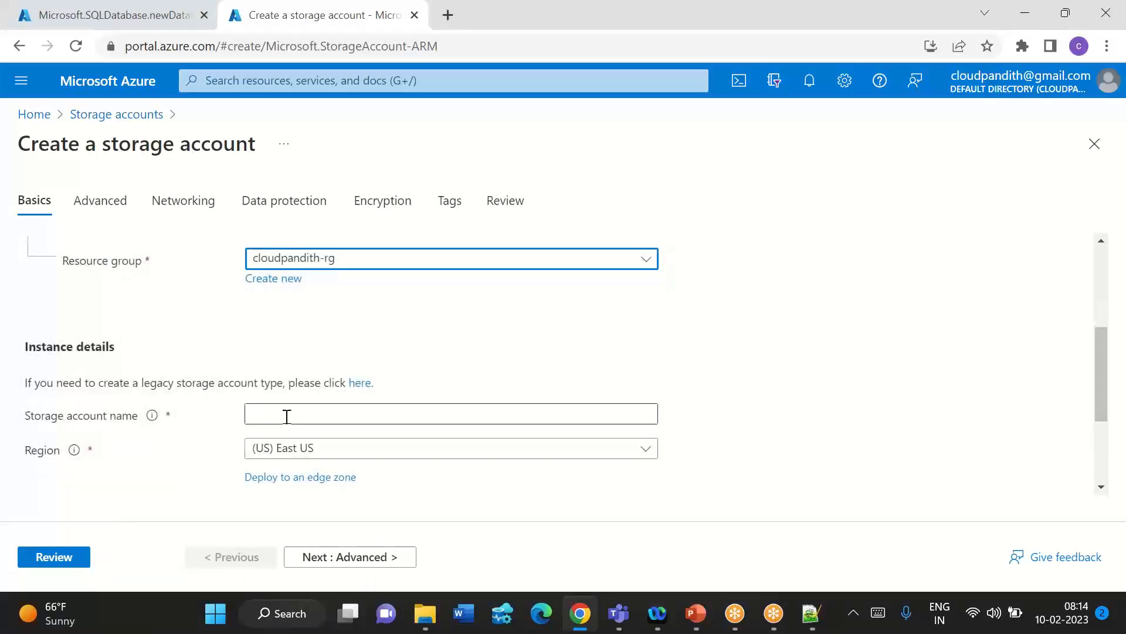
# Step: Name the storage account cloudpanditblob, then review and create it
pyautogui.click(287, 415)
pyautogui.write('cloudpanditblob')
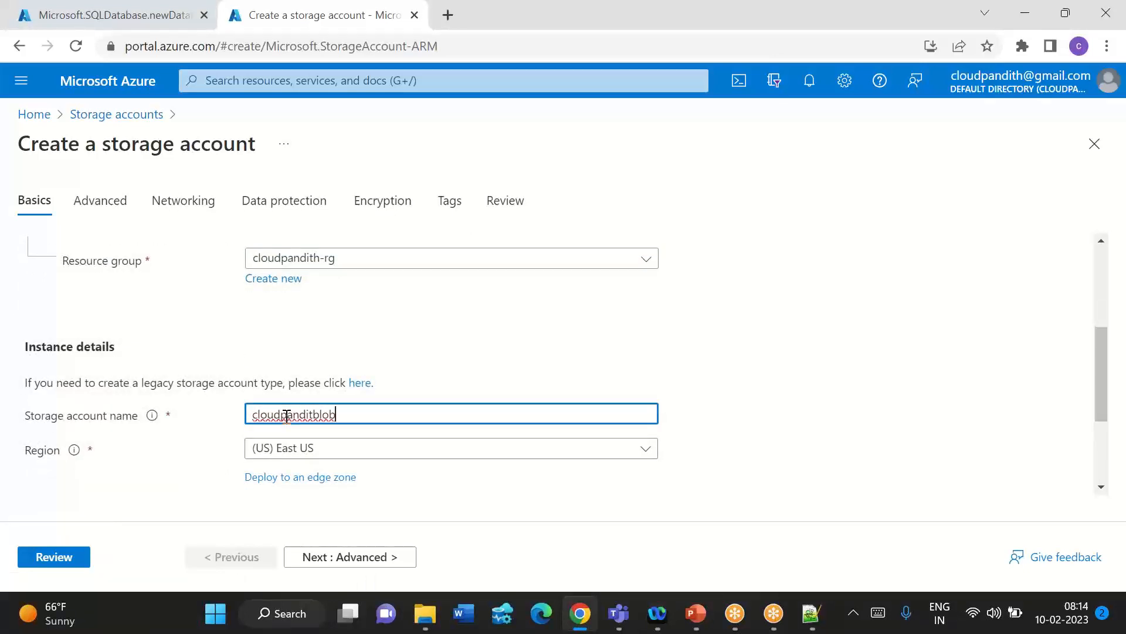
pyautogui.scroll(-3, 285, 418)
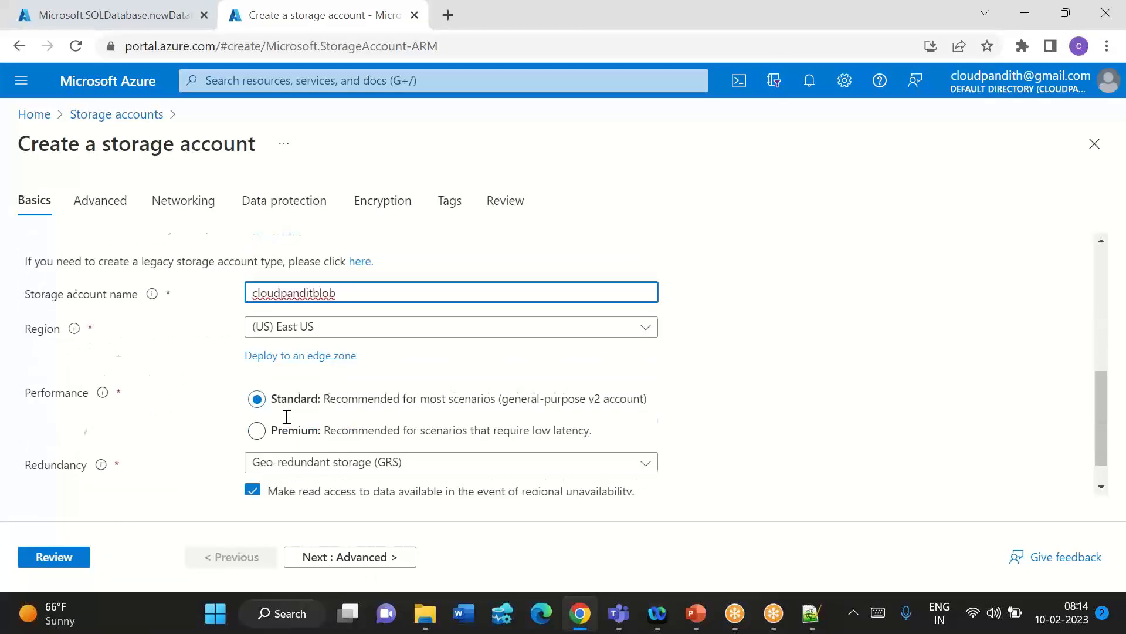
pyautogui.click(501, 355)
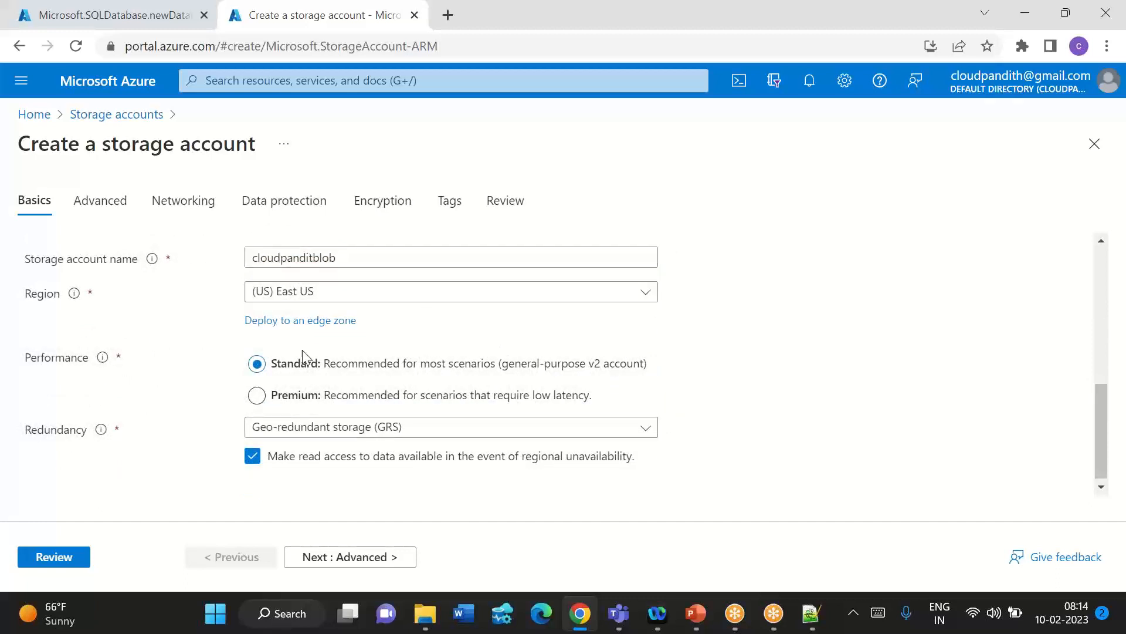
pyautogui.click(44, 560)
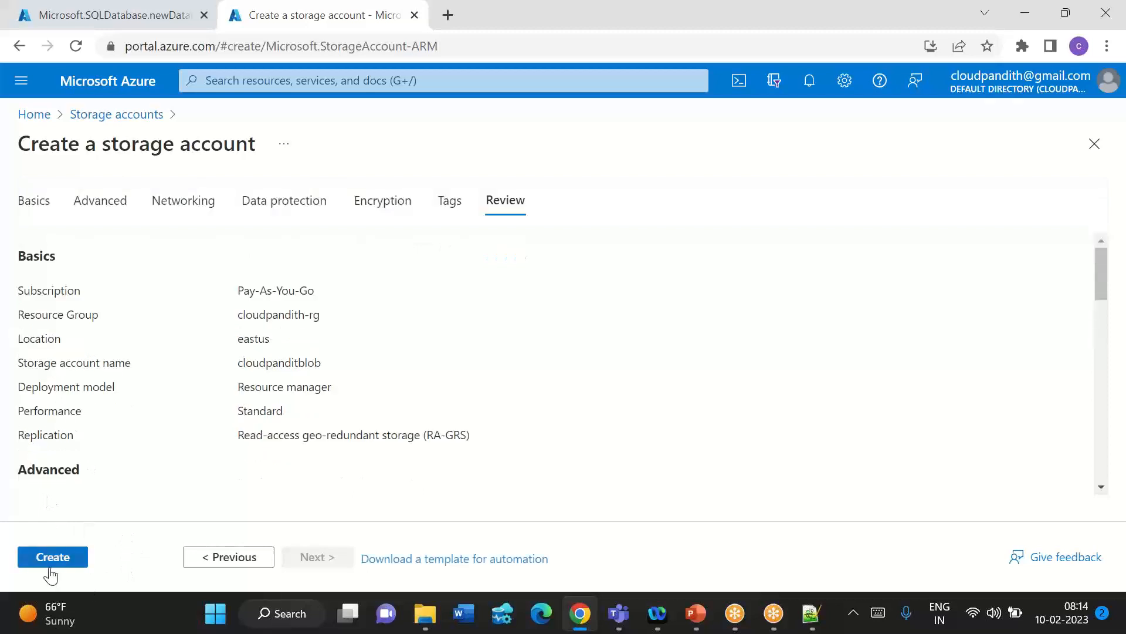
pyautogui.click(47, 564)
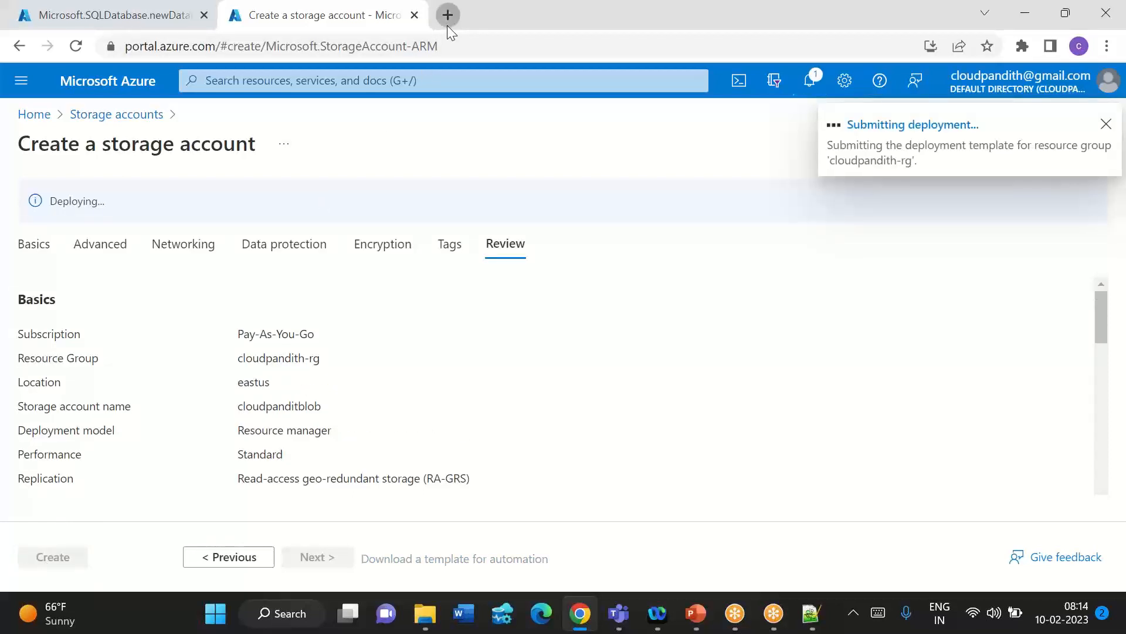
# Step: Load the Azure portal home page in another browser tab
pyautogui.click(447, 23)
pyautogui.write('po')
pyautogui.press('Return')
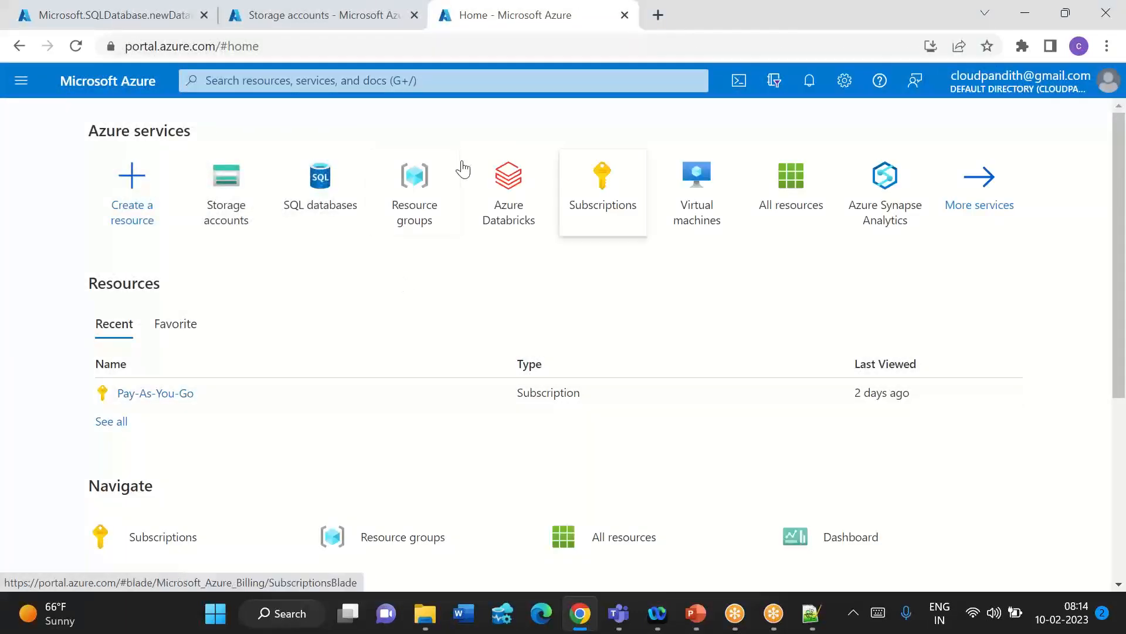
# Step: Start a new Synapse Analytics workspace in resource group cloudpandith-rg
pyautogui.click(884, 193)
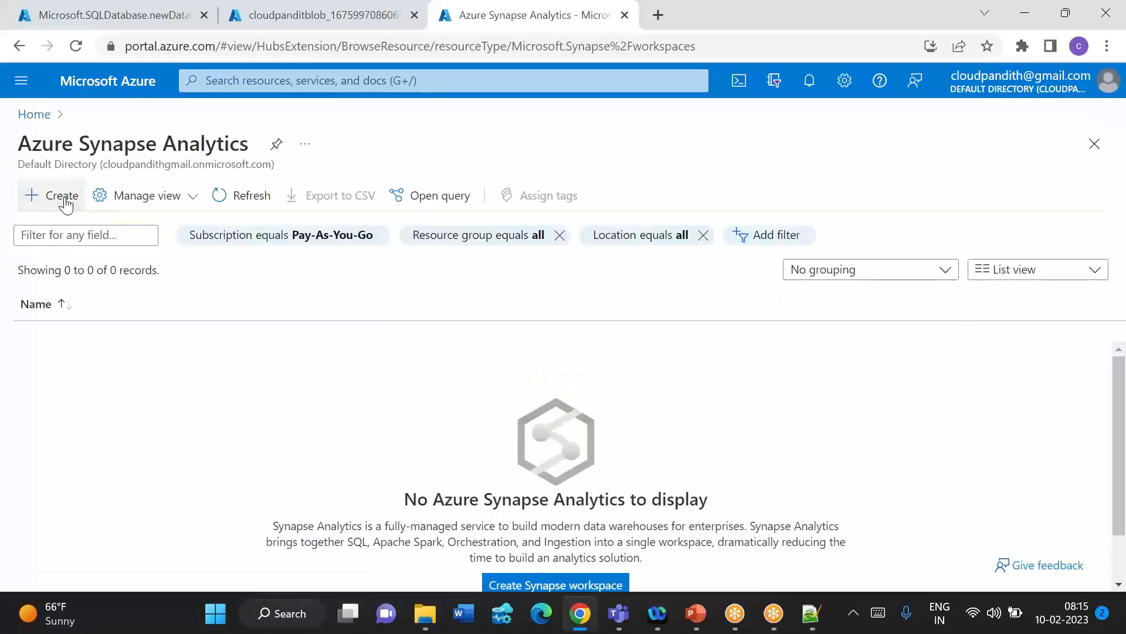
pyautogui.click(63, 196)
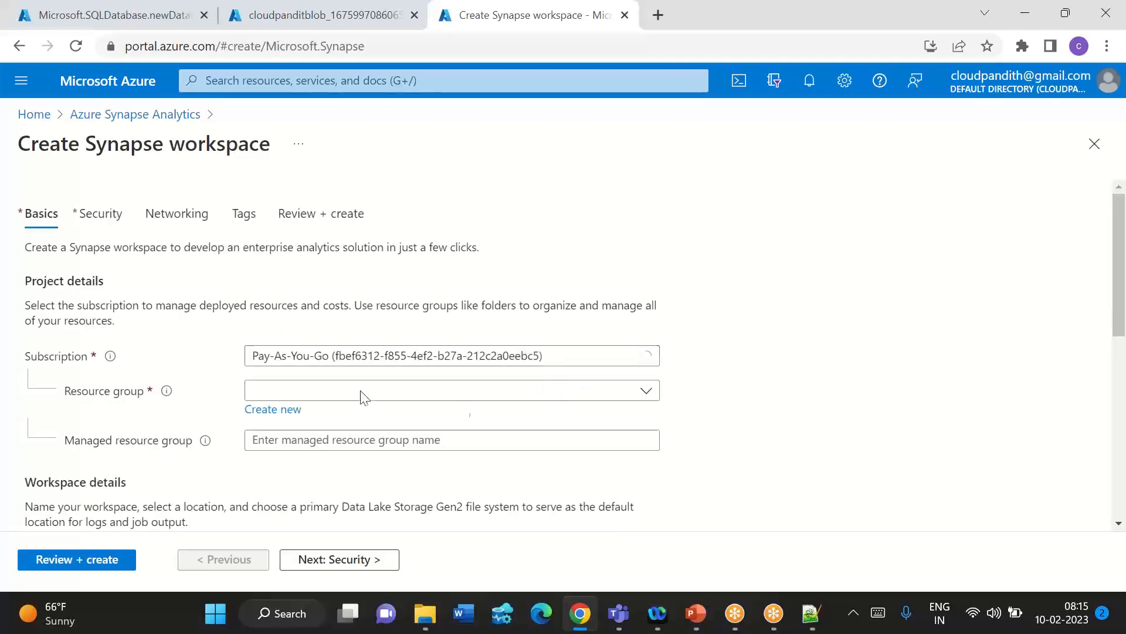
pyautogui.click(309, 394)
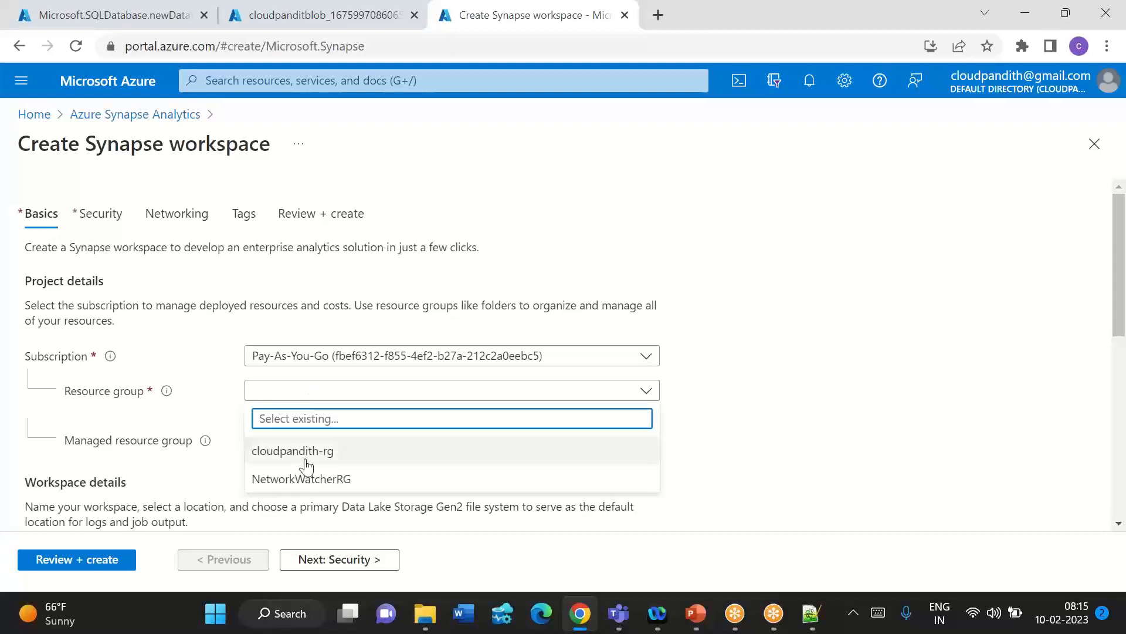
pyautogui.click(306, 463)
pyautogui.scroll(-2, 305, 464)
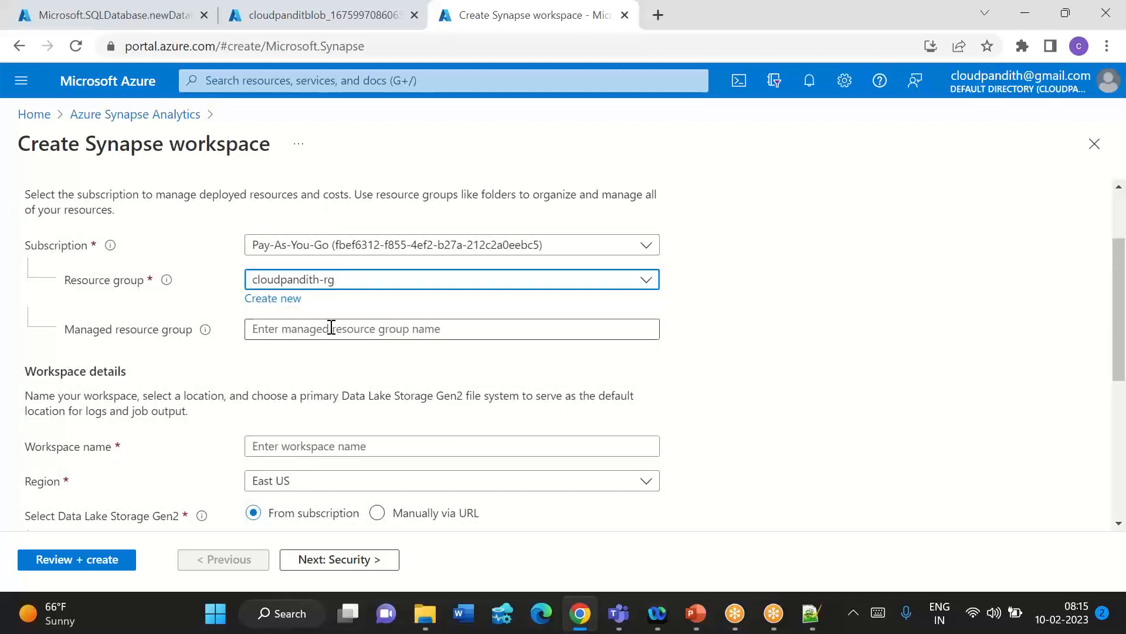
pyautogui.scroll(-1, 334, 301)
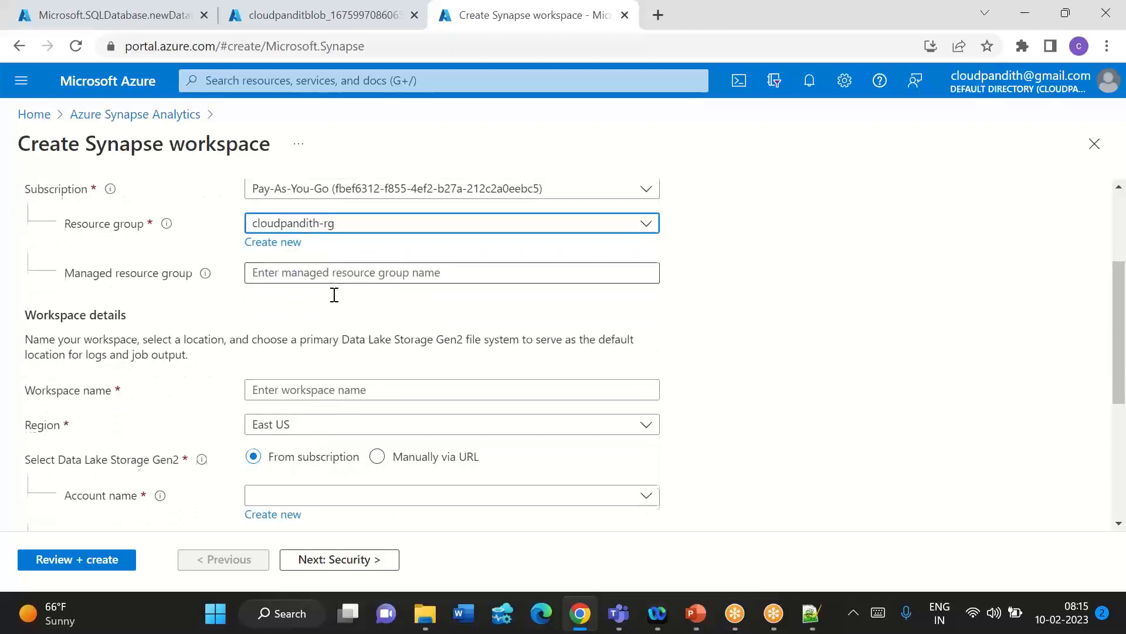
# Step: Give the workspace a unique name, appending 002 after the first name proved unavailable
pyautogui.click(284, 390)
pyautogui.write('cloudpandithsynapsews')
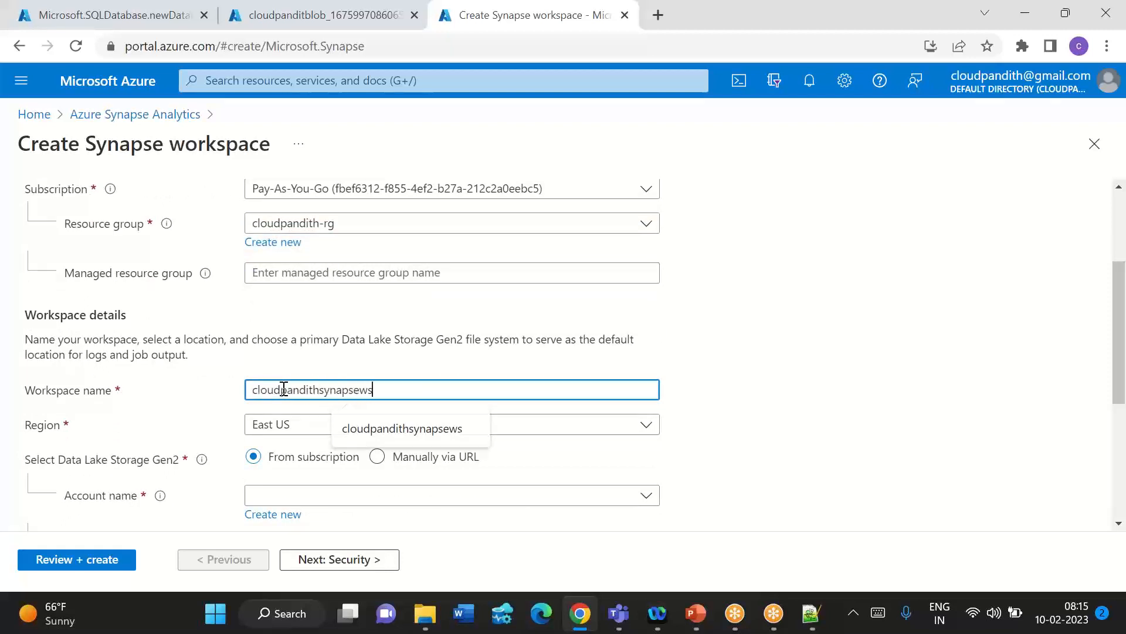
pyautogui.click(860, 440)
pyautogui.scroll(-2, 855, 439)
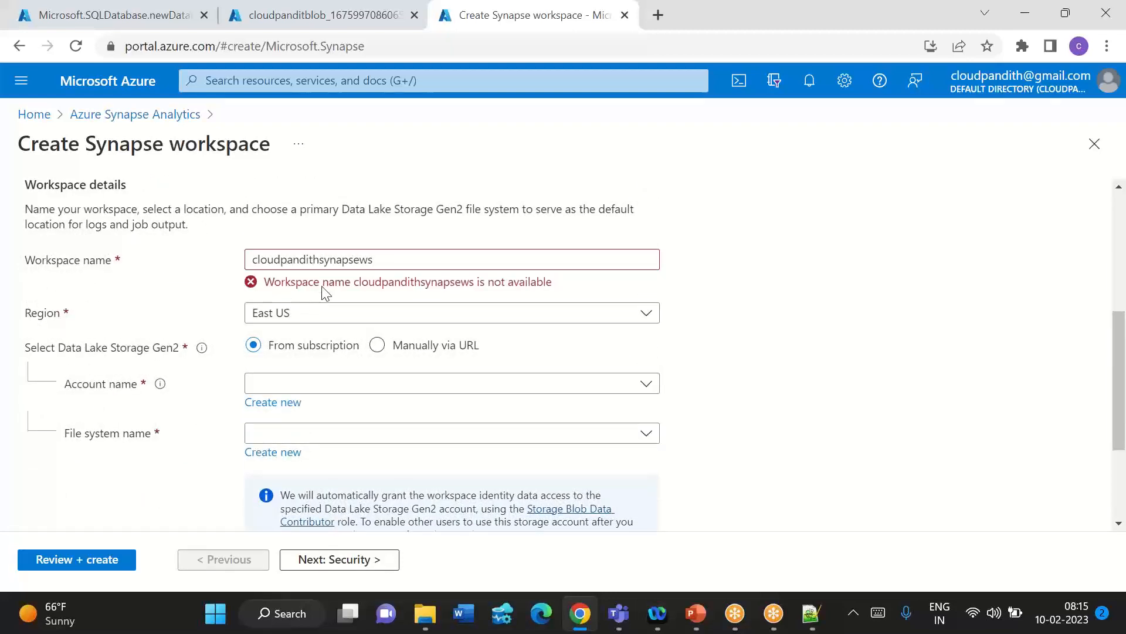
pyautogui.click(384, 263)
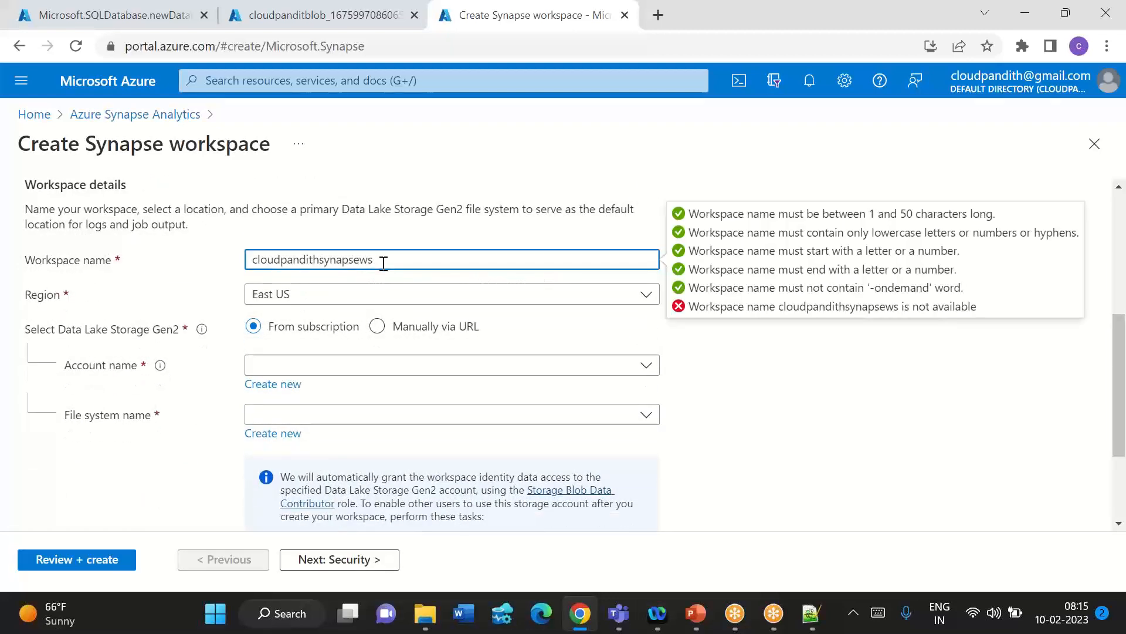
pyautogui.write('`')
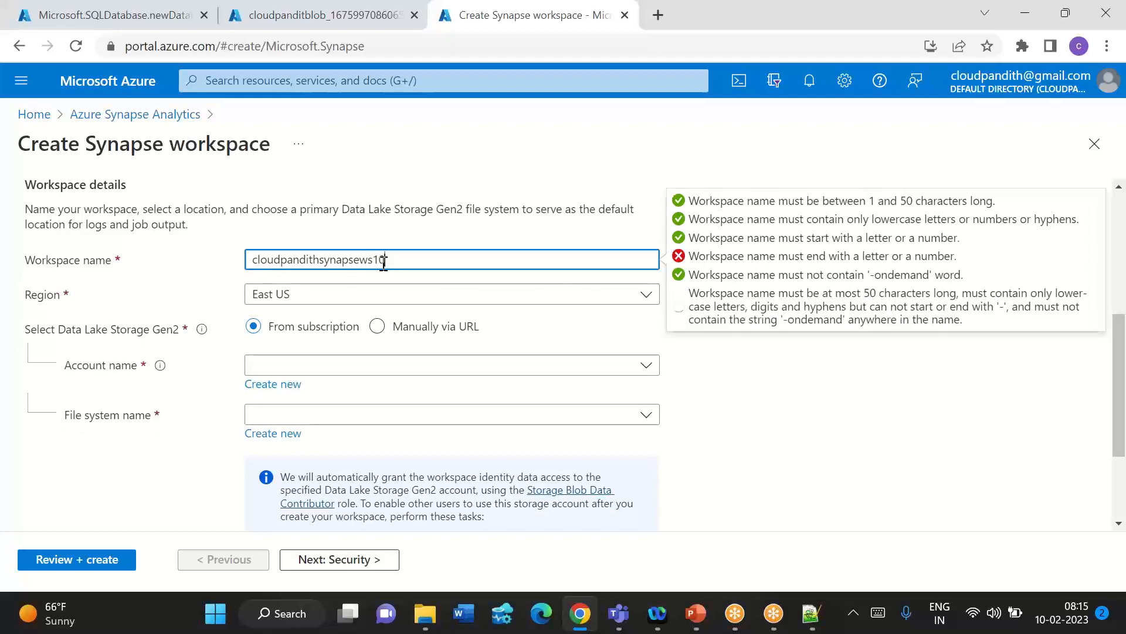
pyautogui.write('002')
pyautogui.click(769, 411)
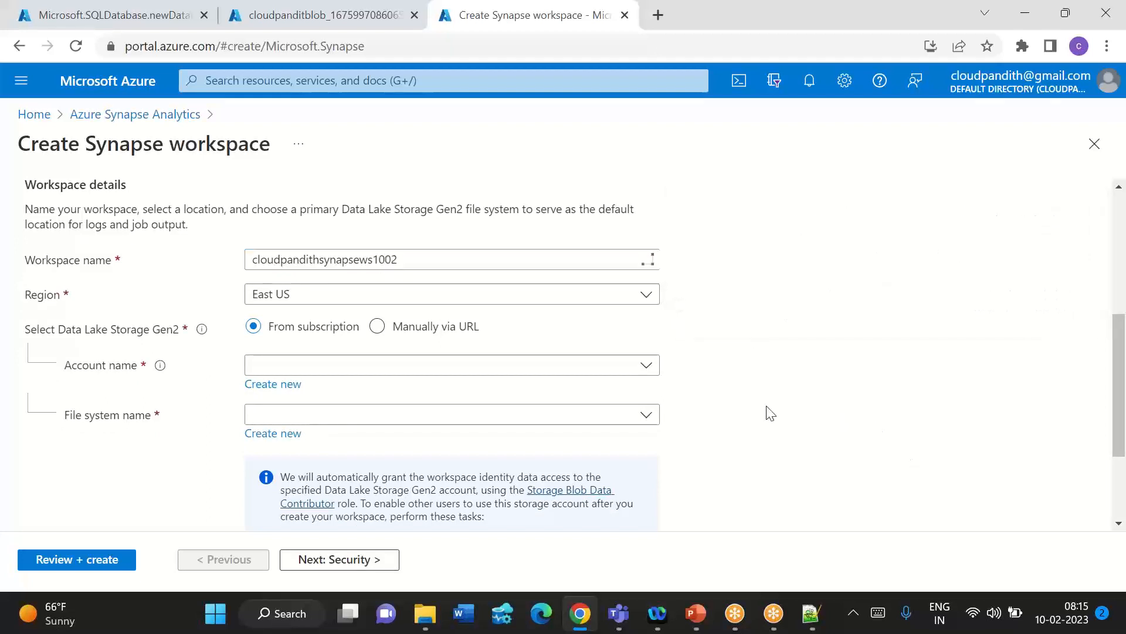
# Step: Create a new Data Lake Gen2 account cloudpandithadls and a file system named global
pyautogui.click(276, 386)
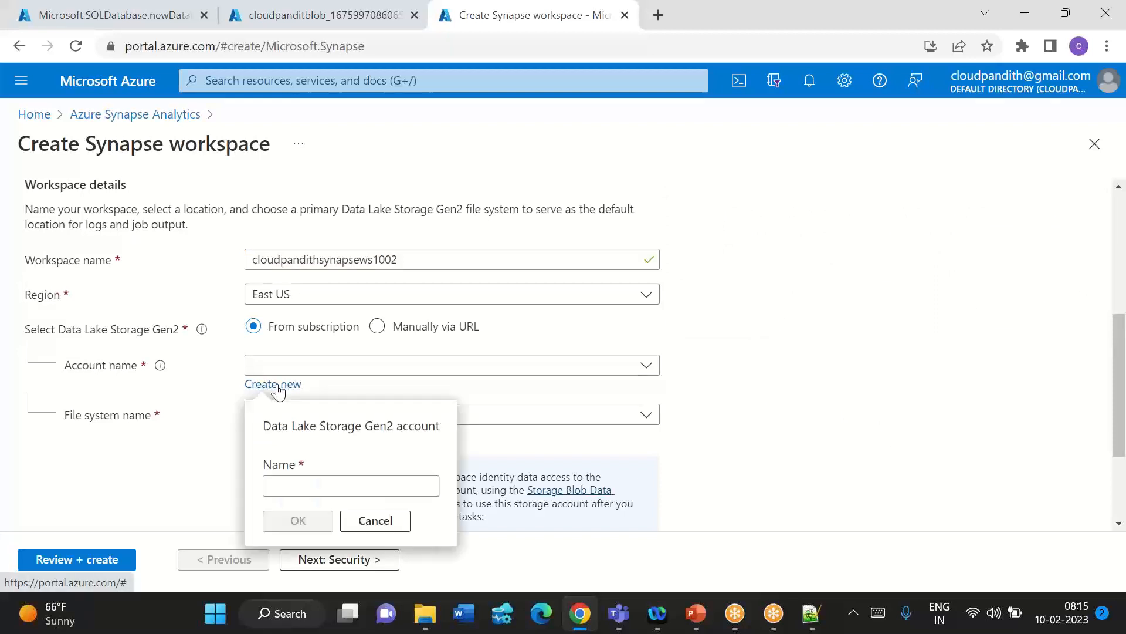
pyautogui.write('cloudpand')
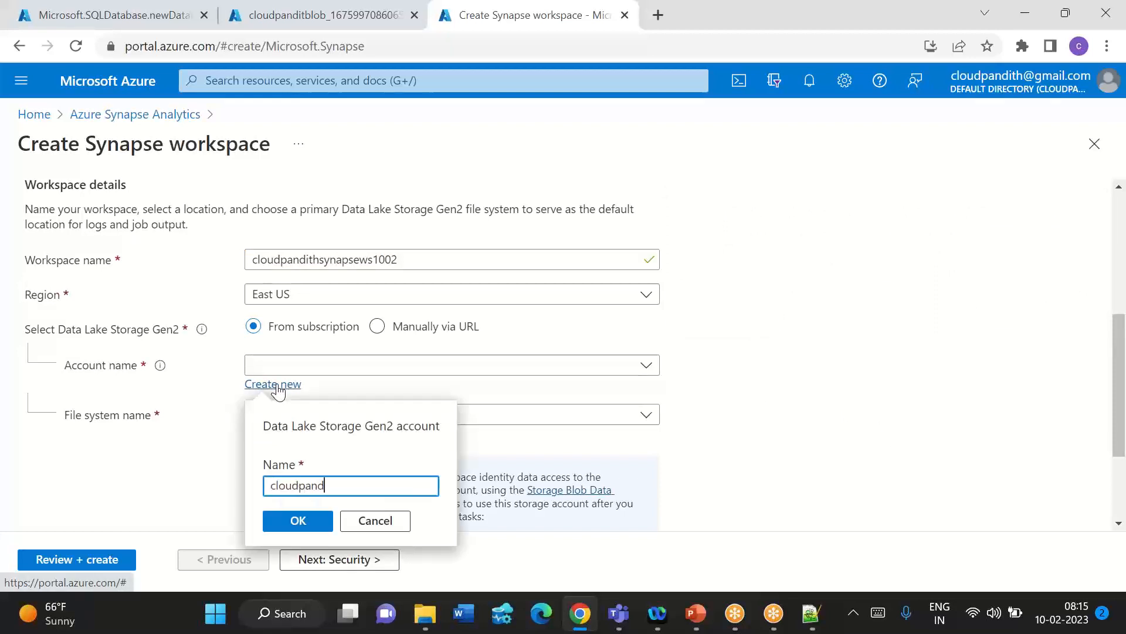
pyautogui.write('ithadlsv2')
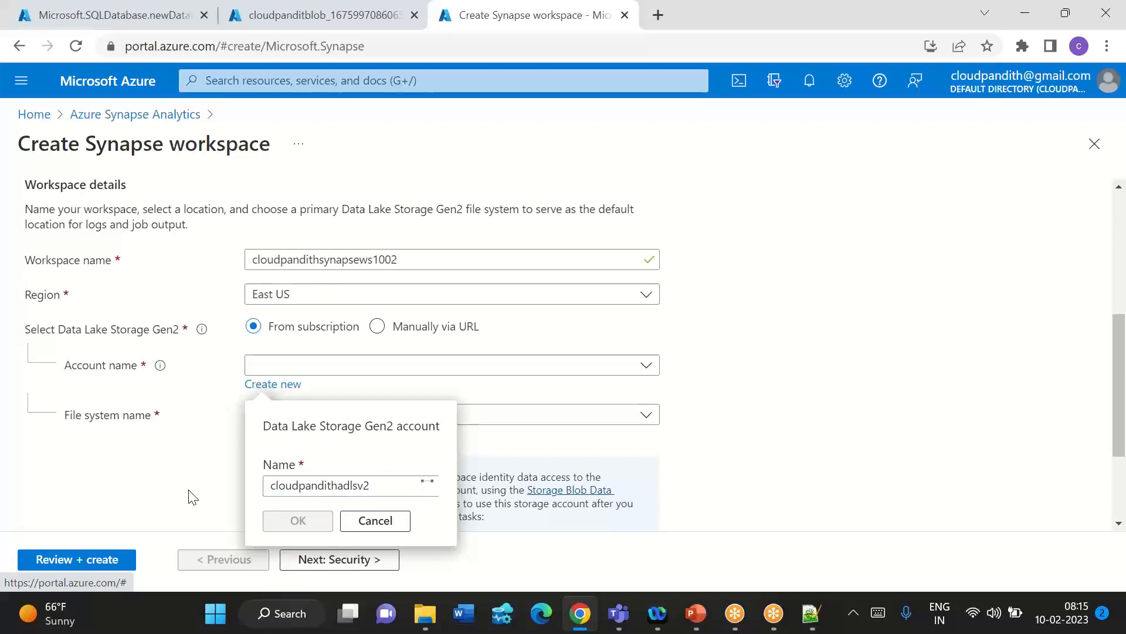
pyautogui.press('Return')
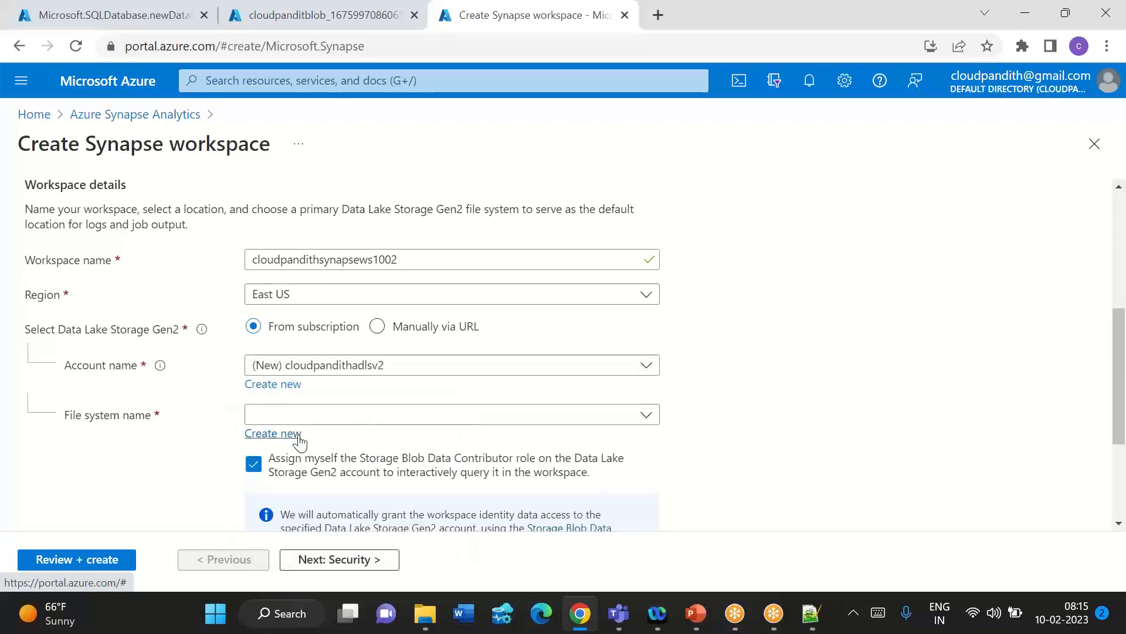
pyautogui.click(298, 437)
pyautogui.write('global')
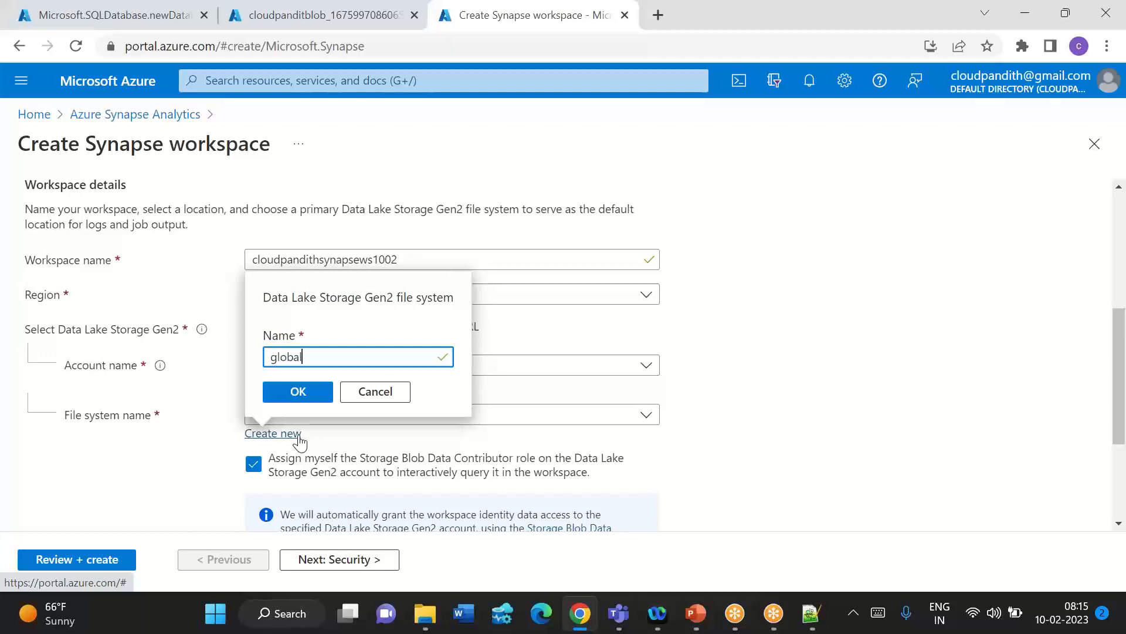
pyautogui.click(298, 391)
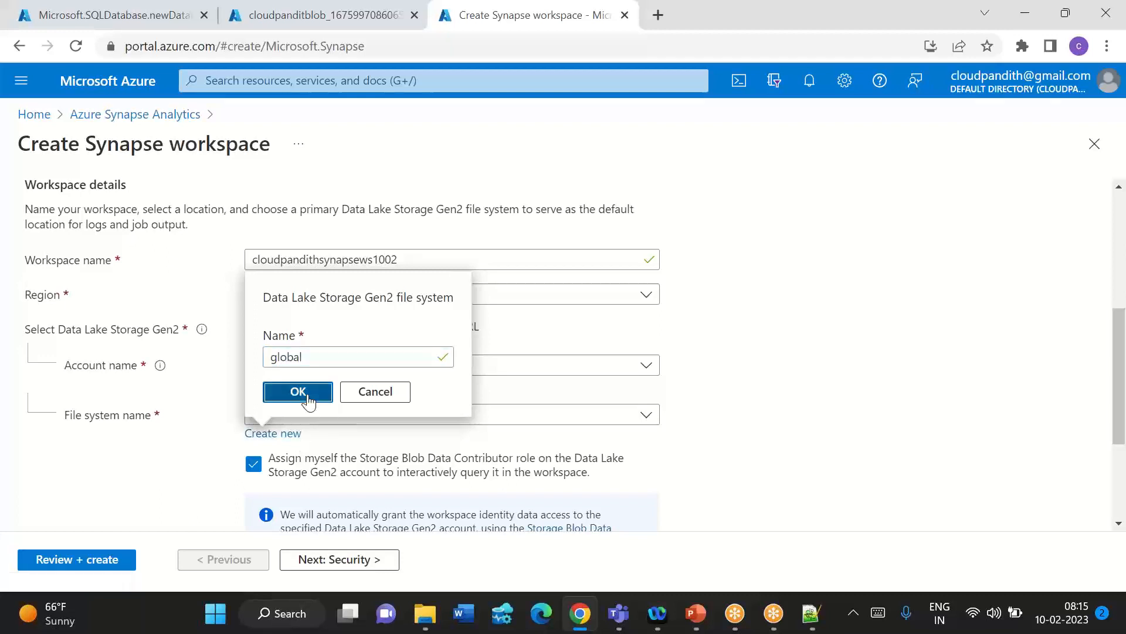
# Step: Pass through Security, validate the settings, and create the Synapse workspace
pyautogui.click(360, 558)
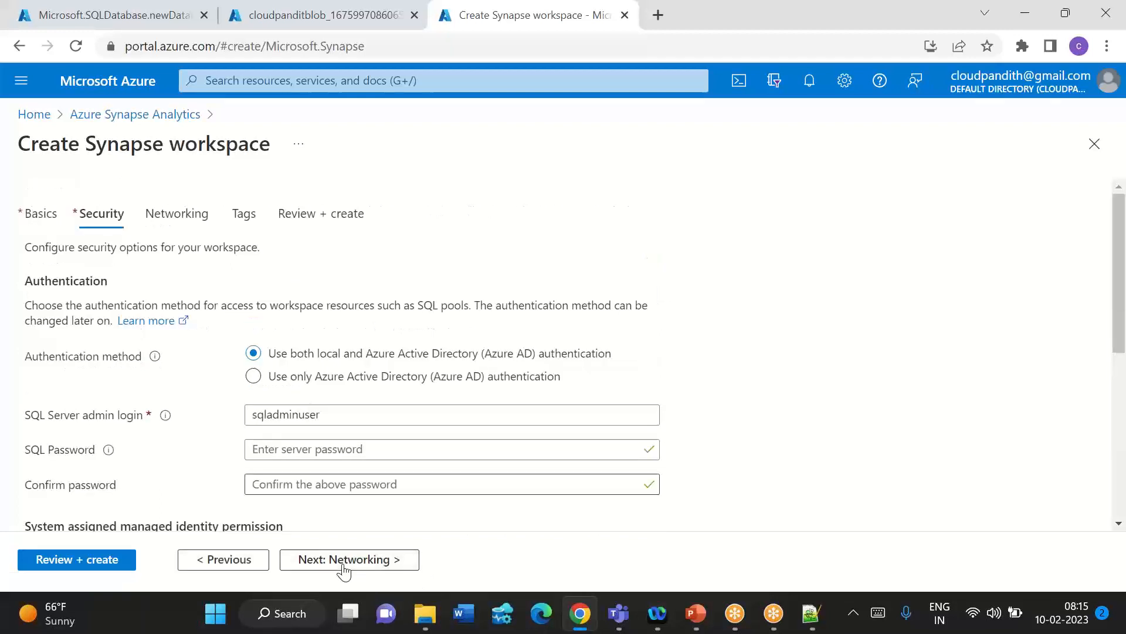
pyautogui.click(96, 561)
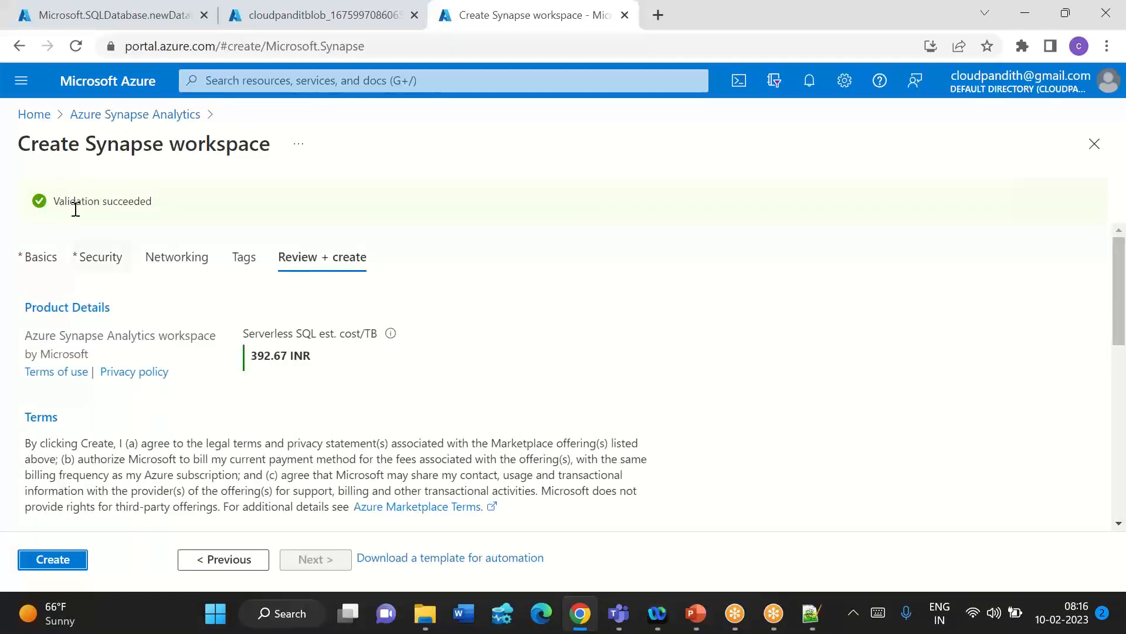
pyautogui.tripleClick(68, 199)
pyautogui.click(52, 560)
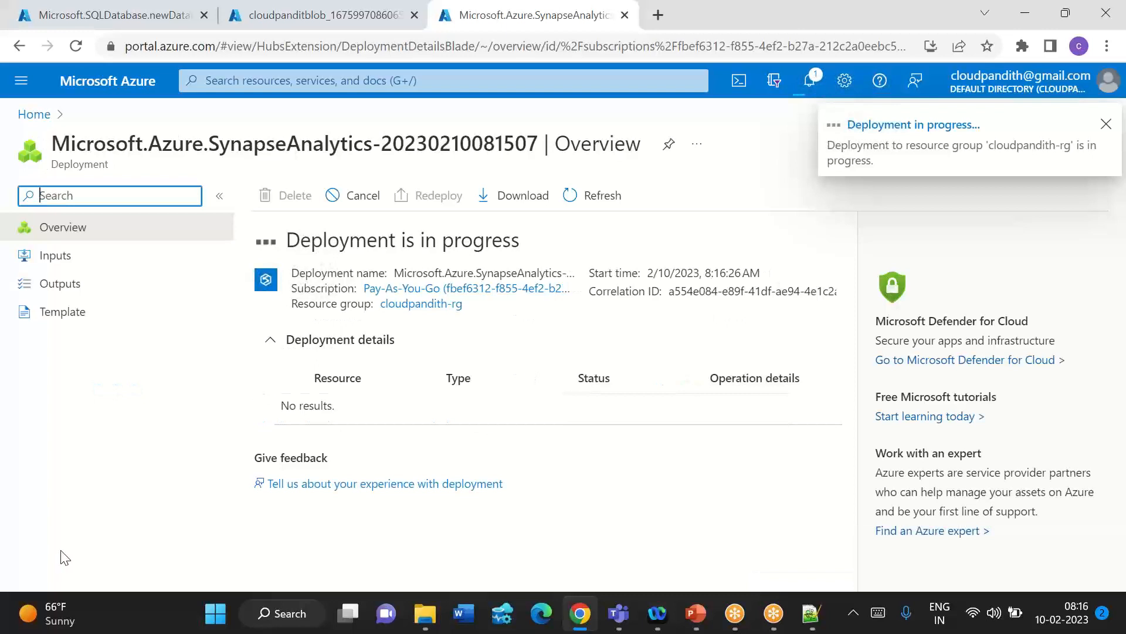
# Step: Refresh the Synapse deployment progress and switch to the SQL database deployment tab
pyautogui.click(610, 188)
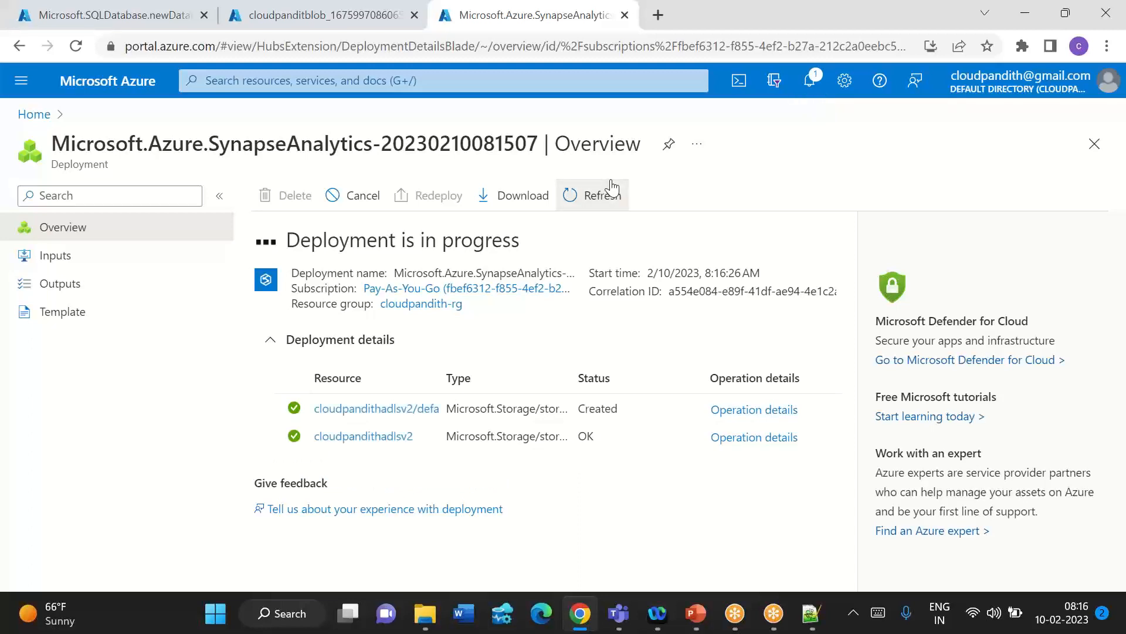
pyautogui.click(141, 11)
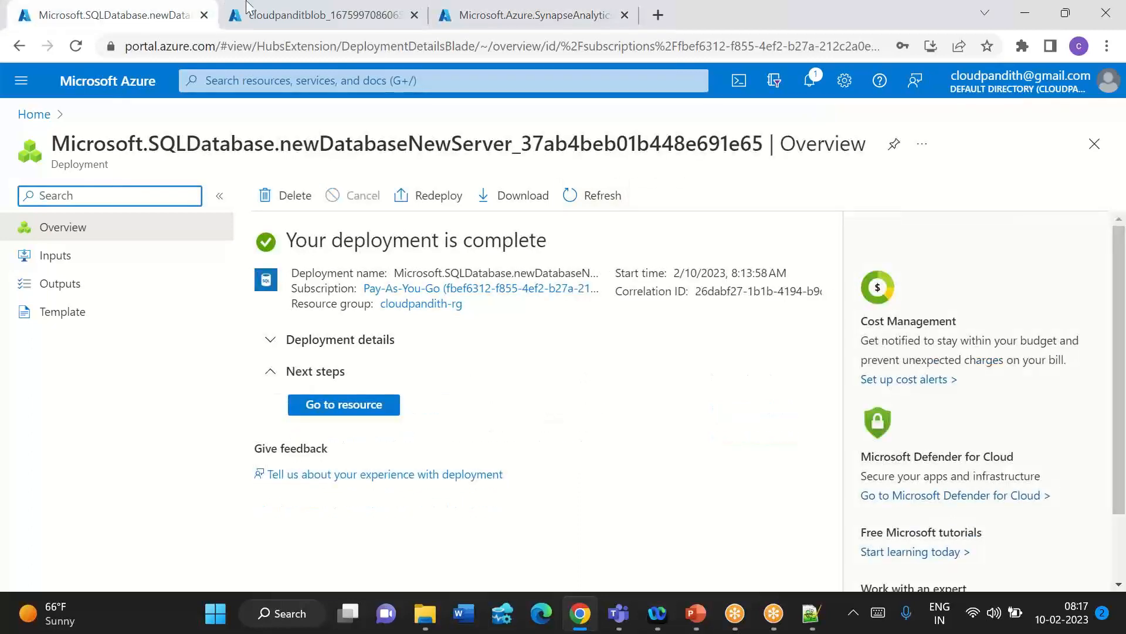
# Step: Back on the SQL database deployment, go to the cloudpandithsqldb resource
pyautogui.click(287, 8)
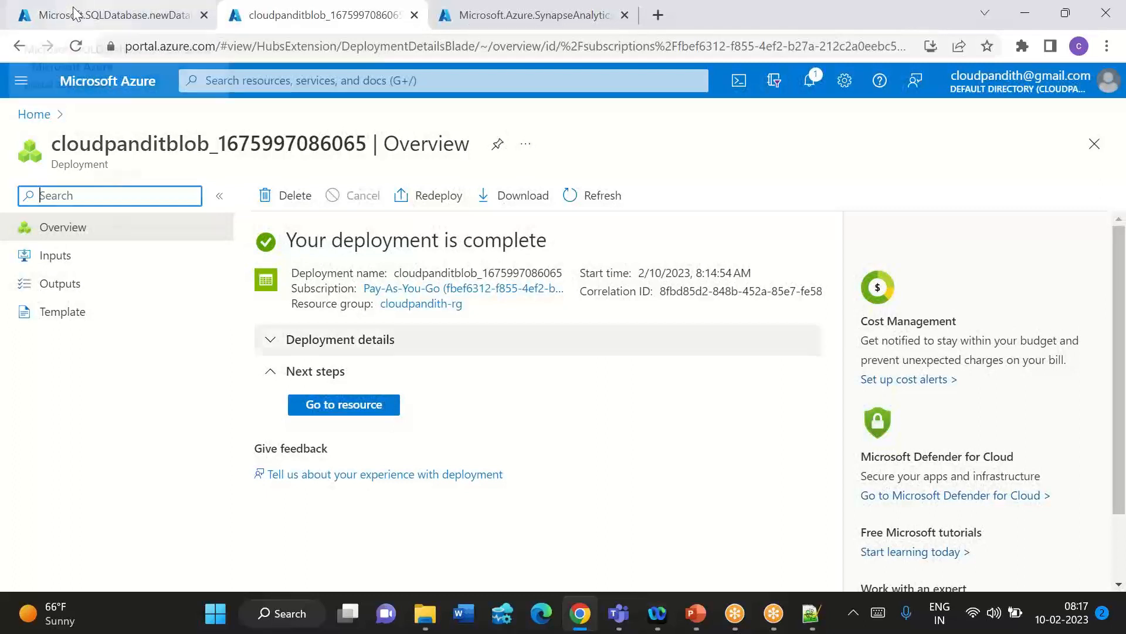
pyautogui.click(304, 623)
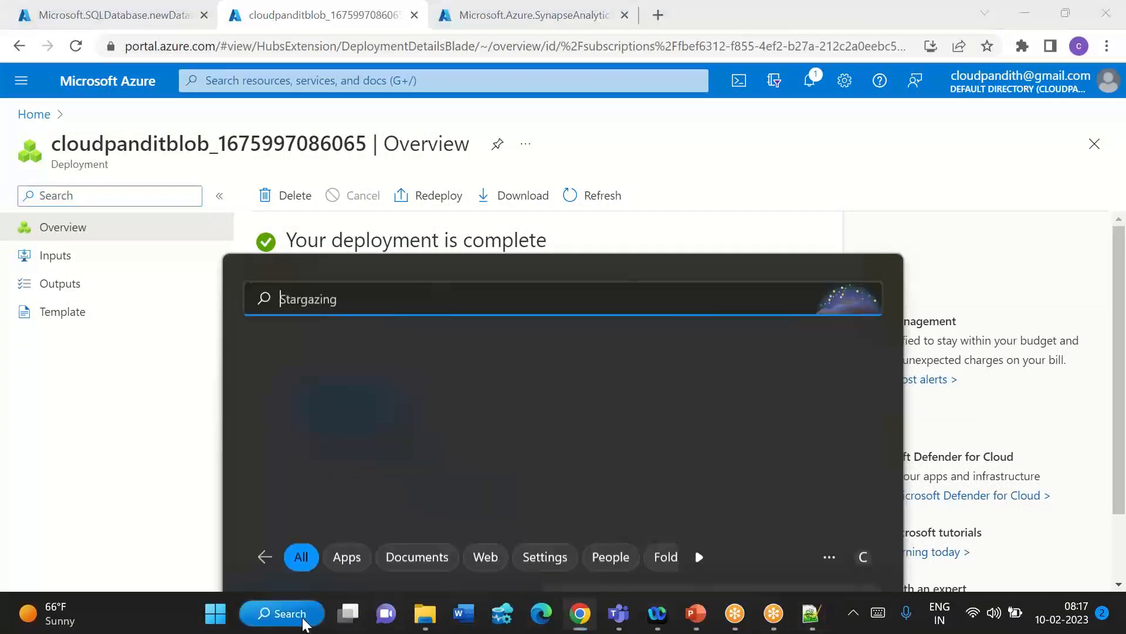
pyautogui.write('paint')
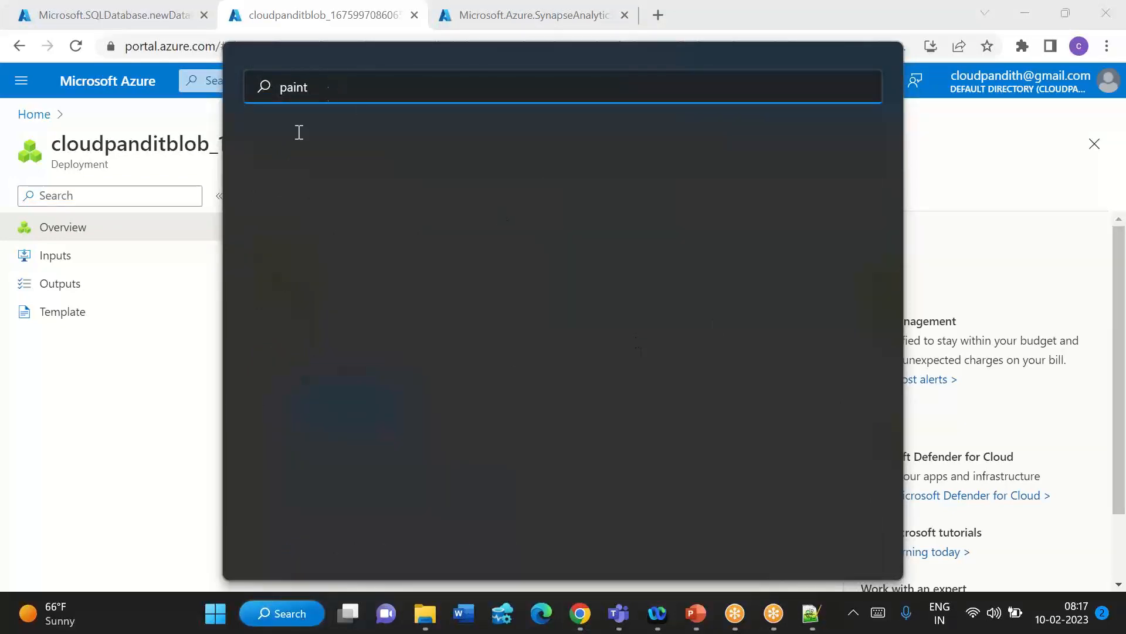
pyautogui.click(171, 463)
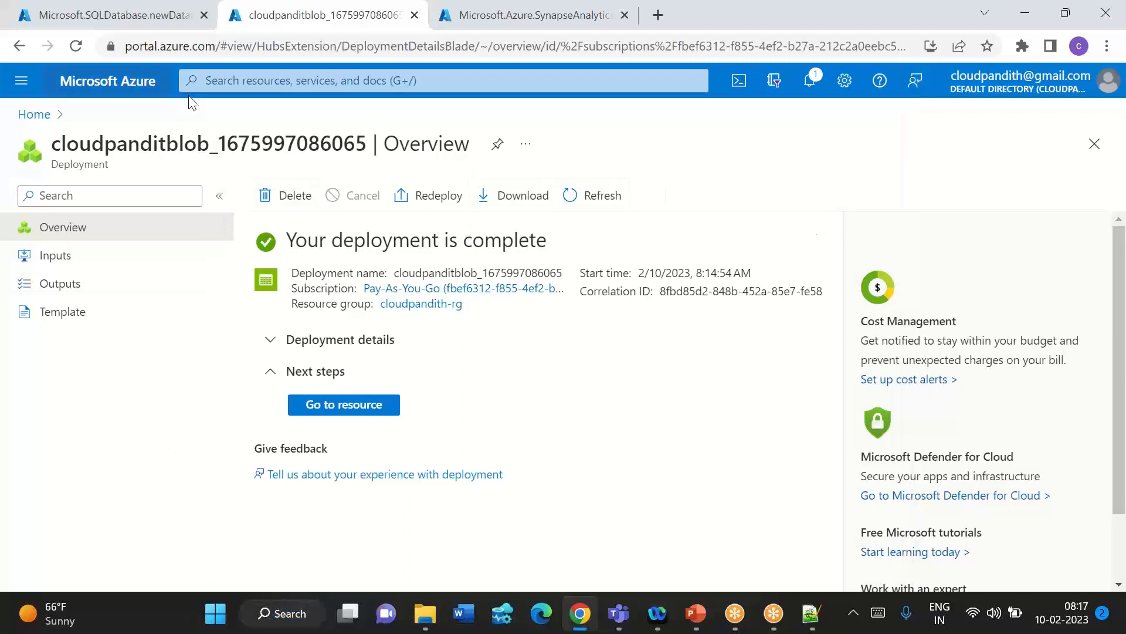
pyautogui.click(91, 17)
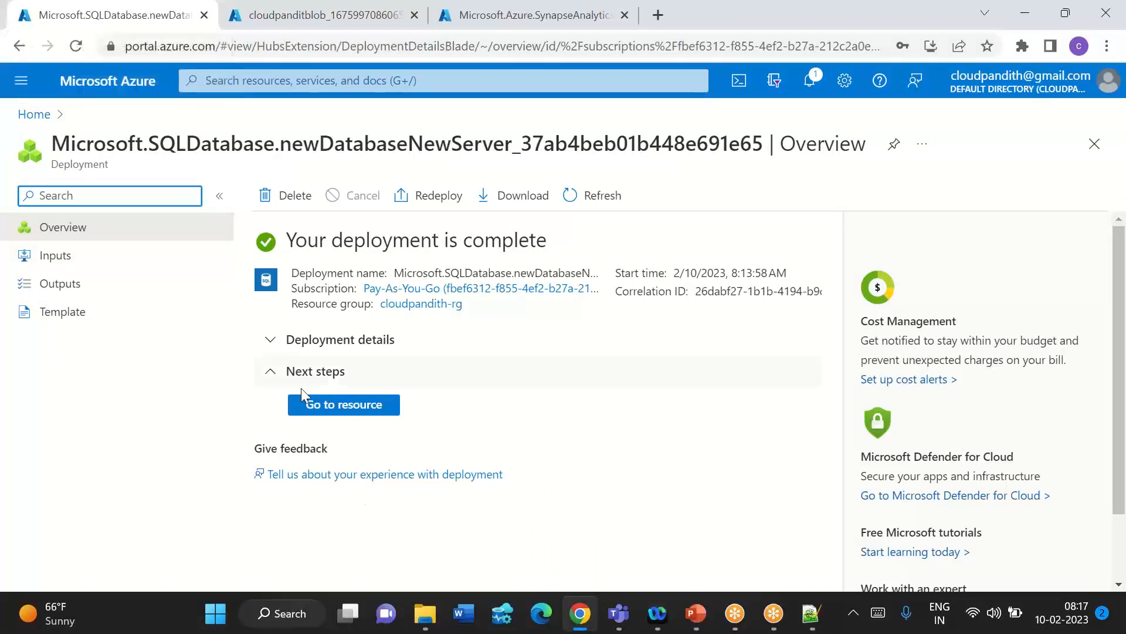
pyautogui.click(344, 410)
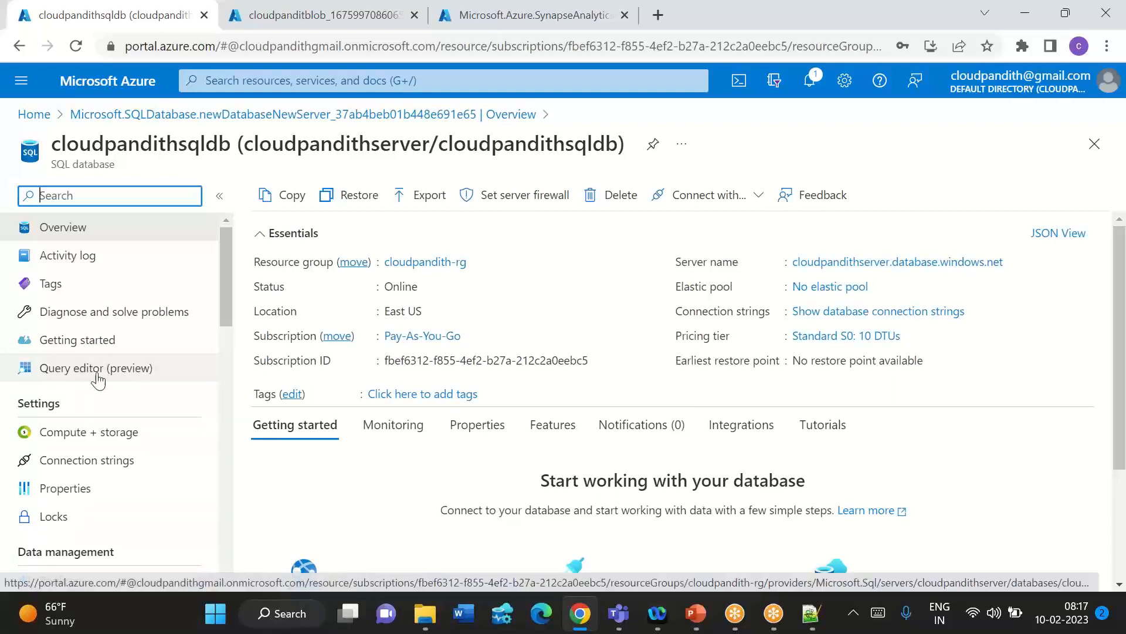
pyautogui.click(86, 381)
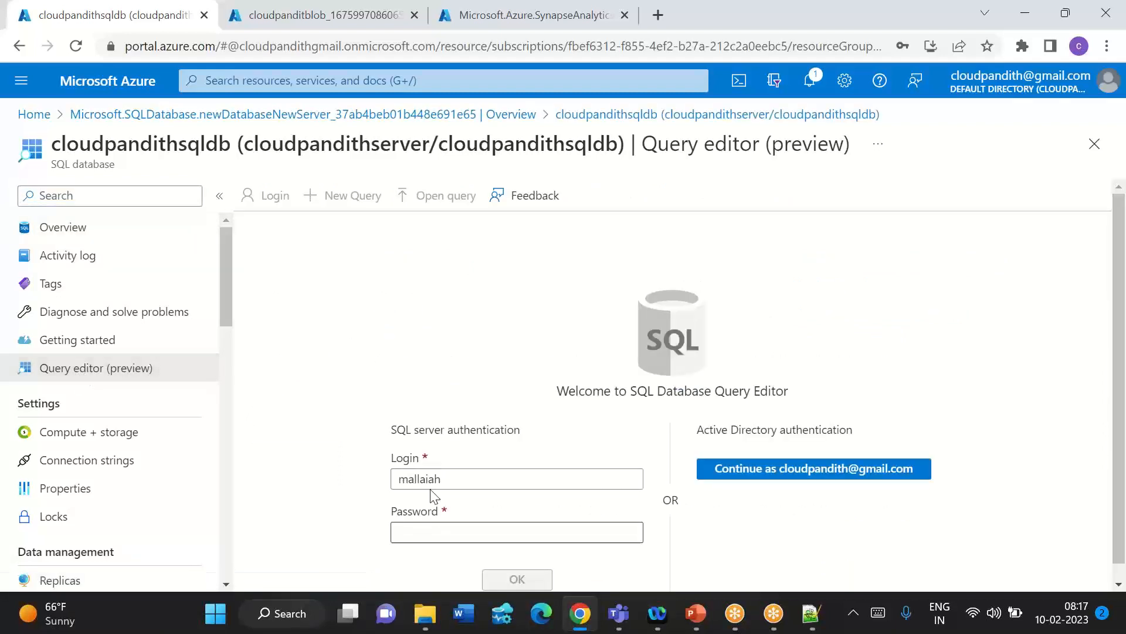
pyautogui.click(420, 535)
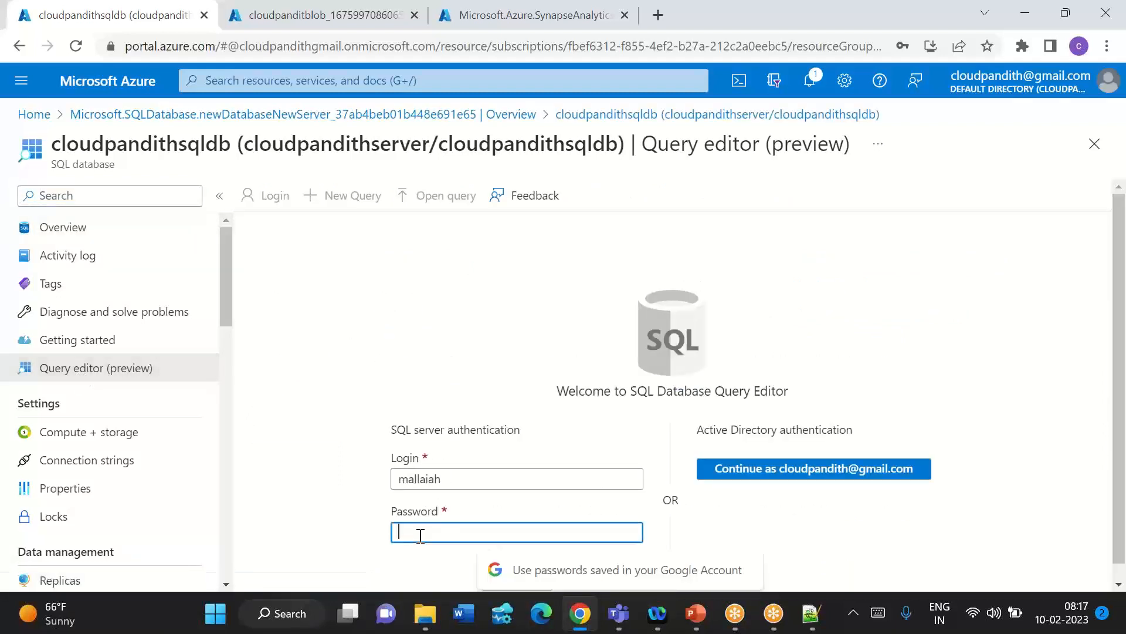
pyautogui.write('*********')
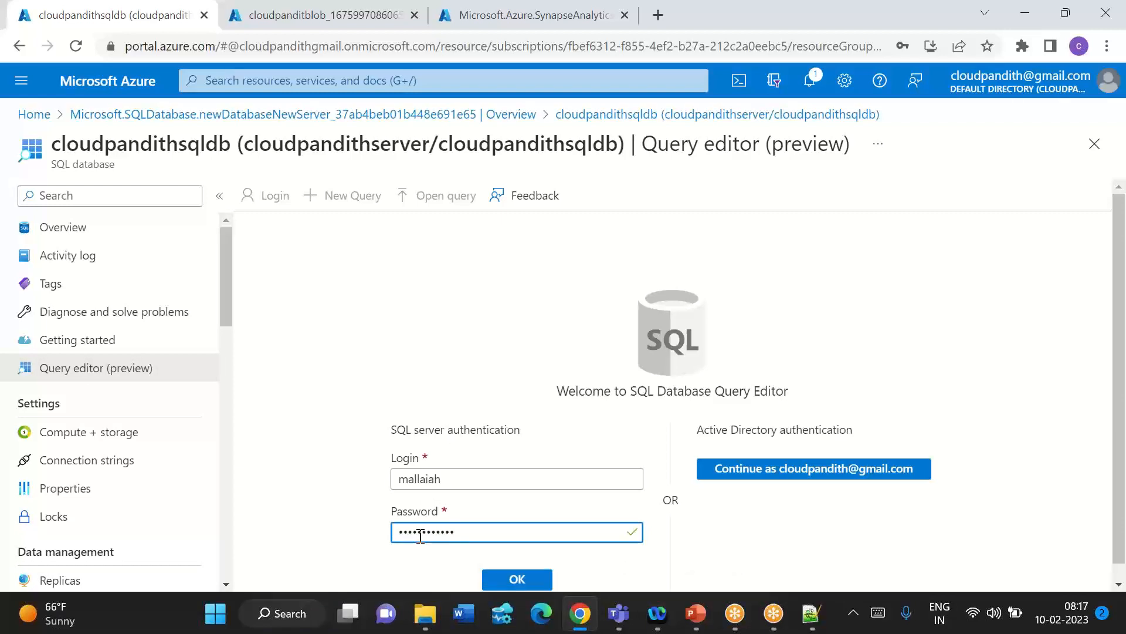
pyautogui.scroll(-1, 420, 535)
pyautogui.click(532, 564)
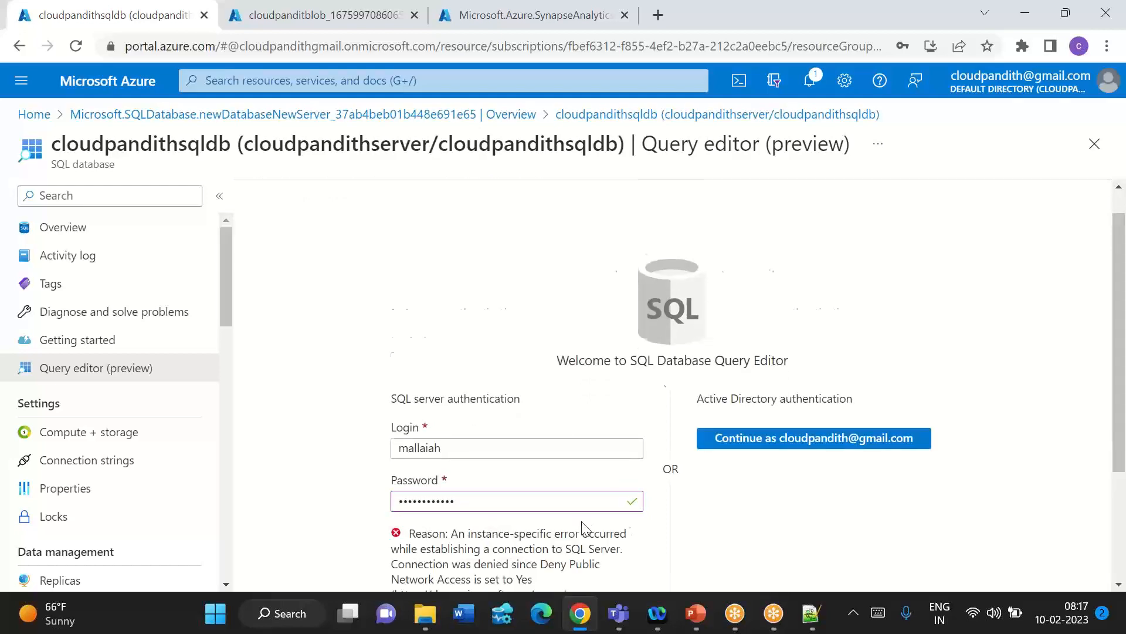
pyautogui.scroll(-3, 583, 527)
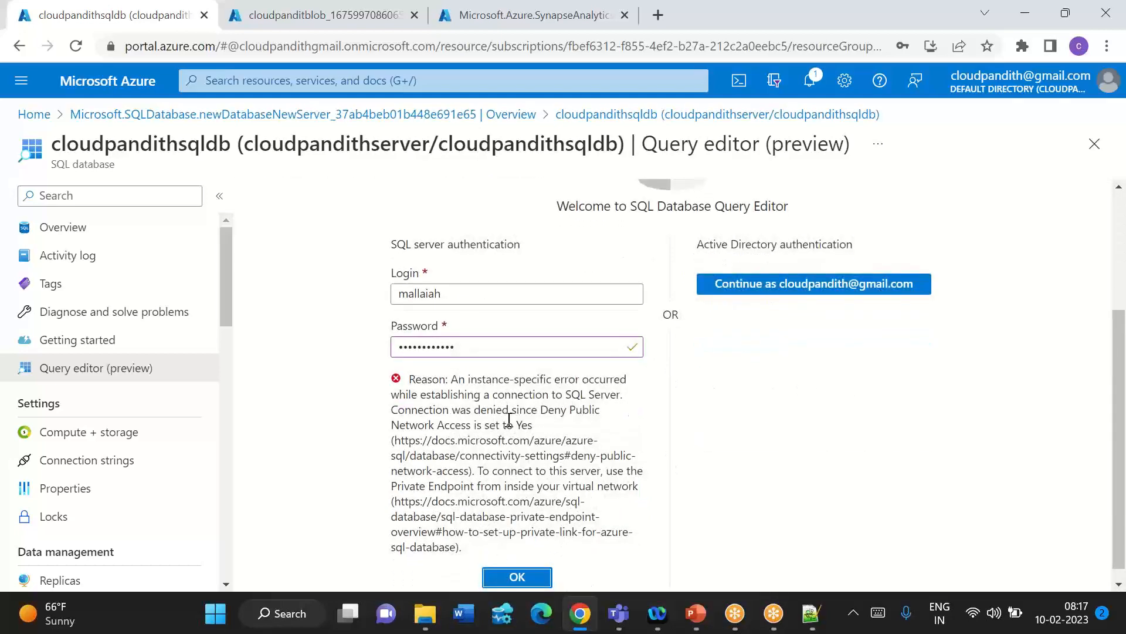
pyautogui.moveTo(402, 424); pyautogui.dragTo(525, 420)
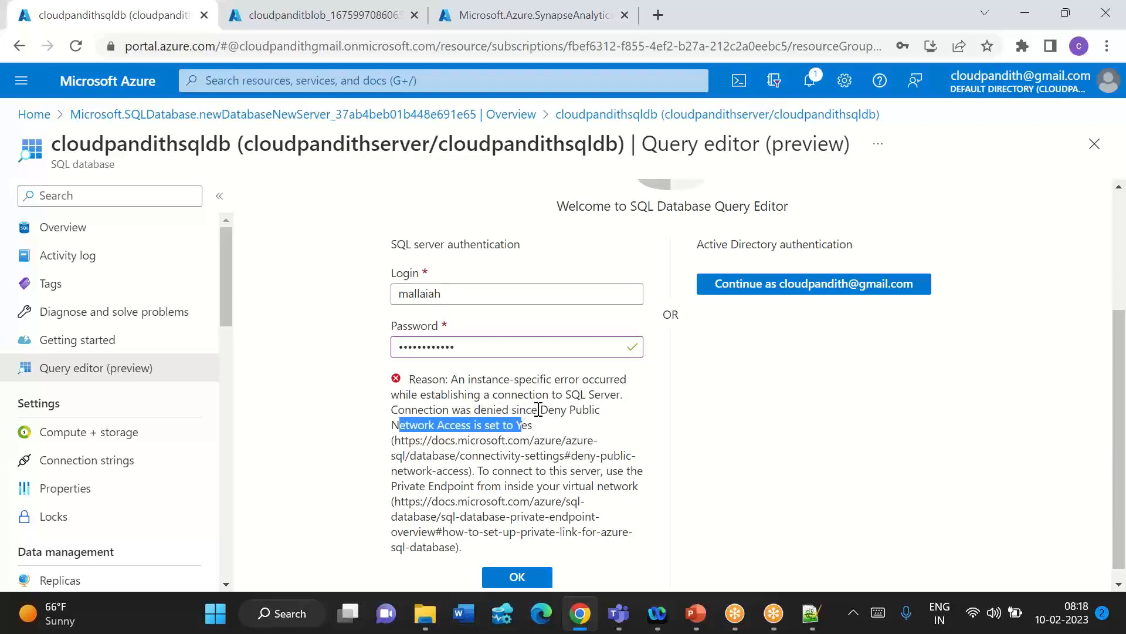
pyautogui.moveTo(538, 409)
pyautogui.mouseDown()
pyautogui.moveTo(563, 411)
pyautogui.moveTo(577, 444)
pyautogui.moveTo(525, 424)
pyautogui.moveTo(542, 426)
pyautogui.mouseUp()
pyautogui.click(542, 426)
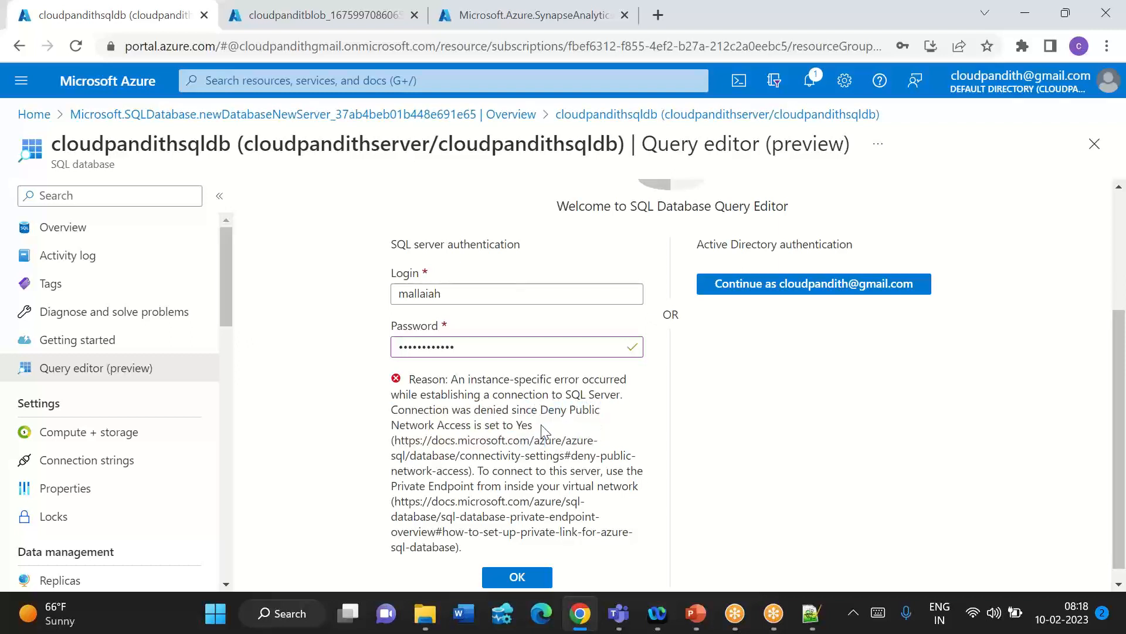
pyautogui.moveTo(540, 409); pyautogui.dragTo(562, 425)
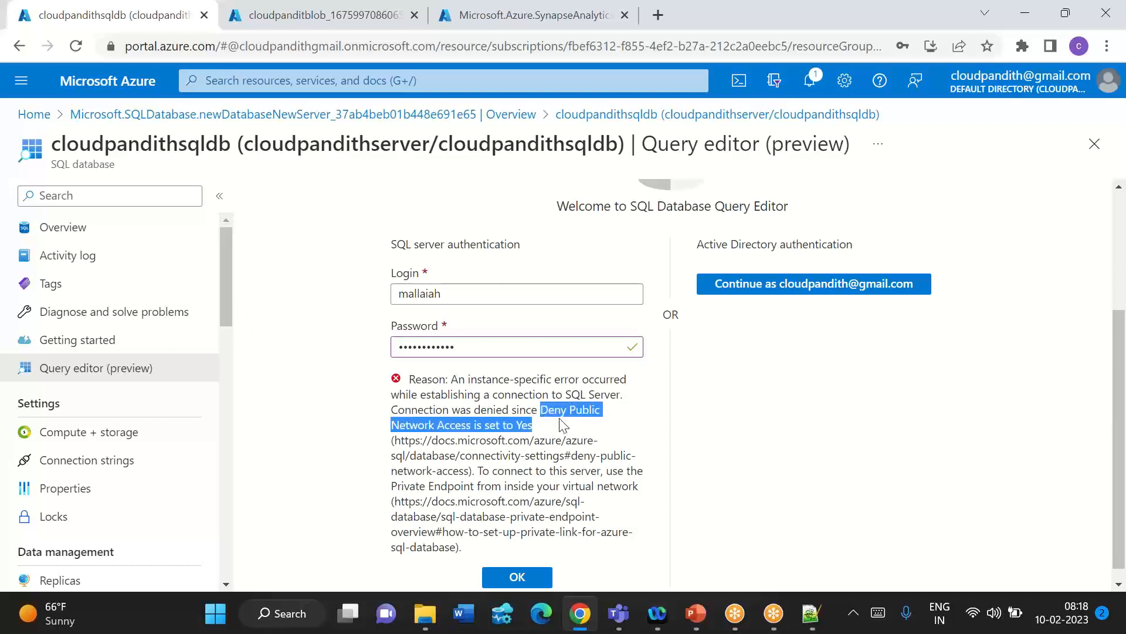
pyautogui.click(562, 425)
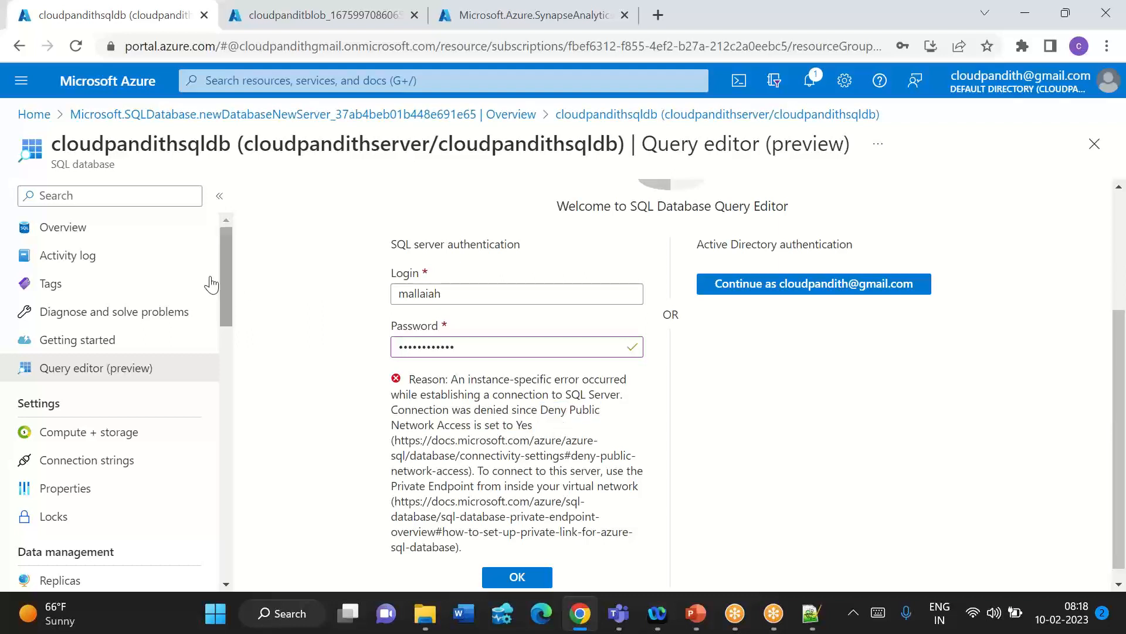
pyautogui.click(88, 227)
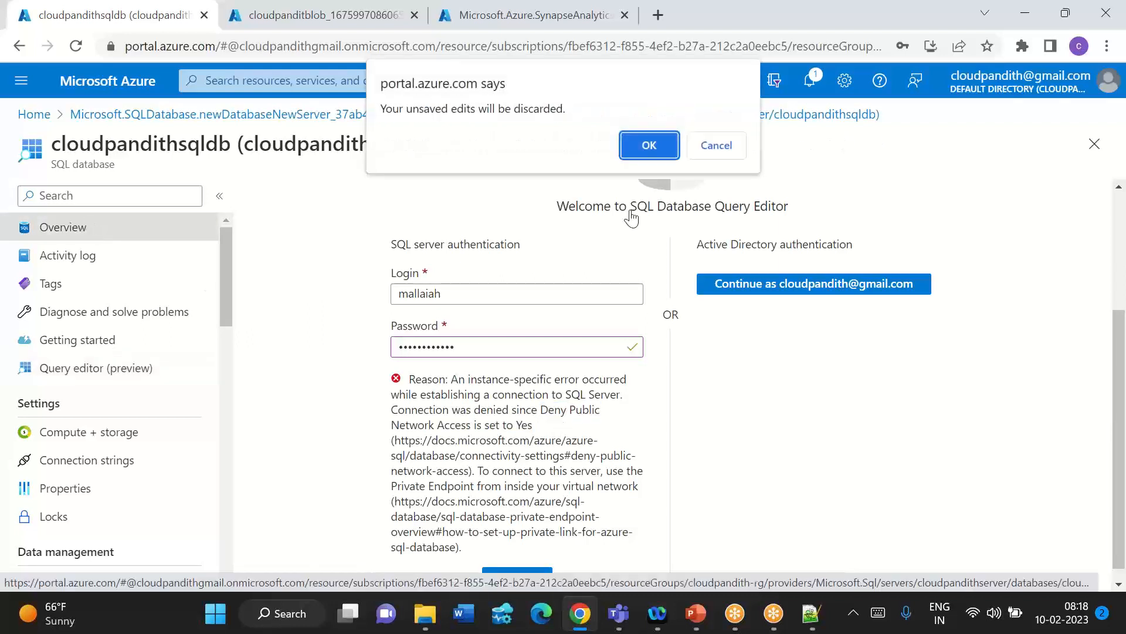
pyautogui.click(714, 141)
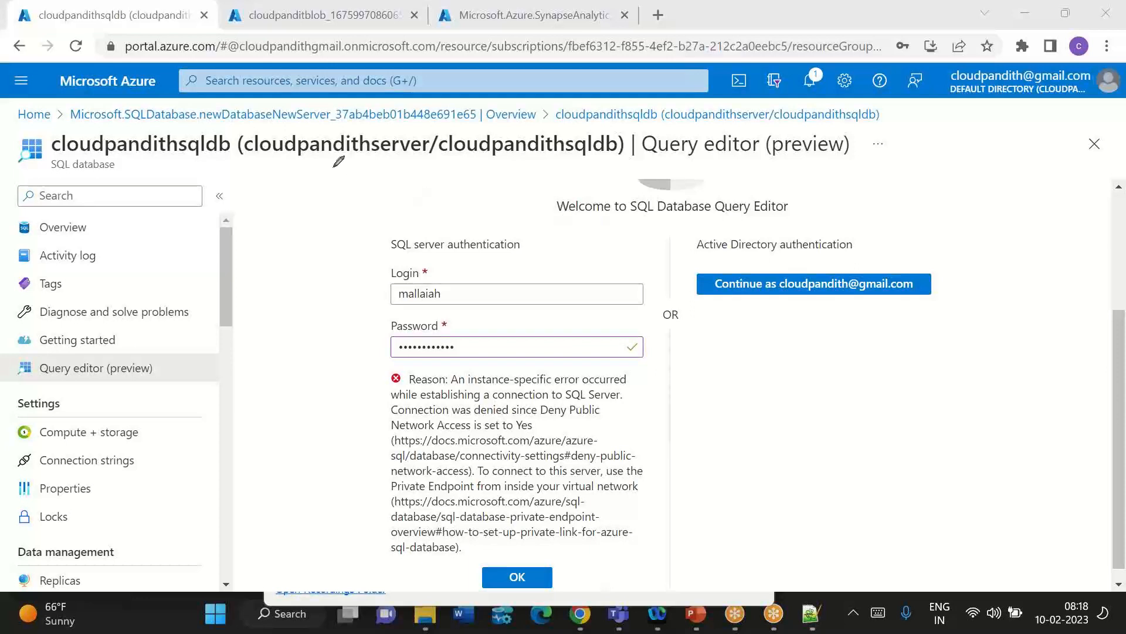
pyautogui.moveTo(328, 173)
pyautogui.mouseDown()
pyautogui.moveTo(450, 490)
pyautogui.moveTo(698, 23)
pyautogui.moveTo(488, 478)
pyautogui.mouseUp()
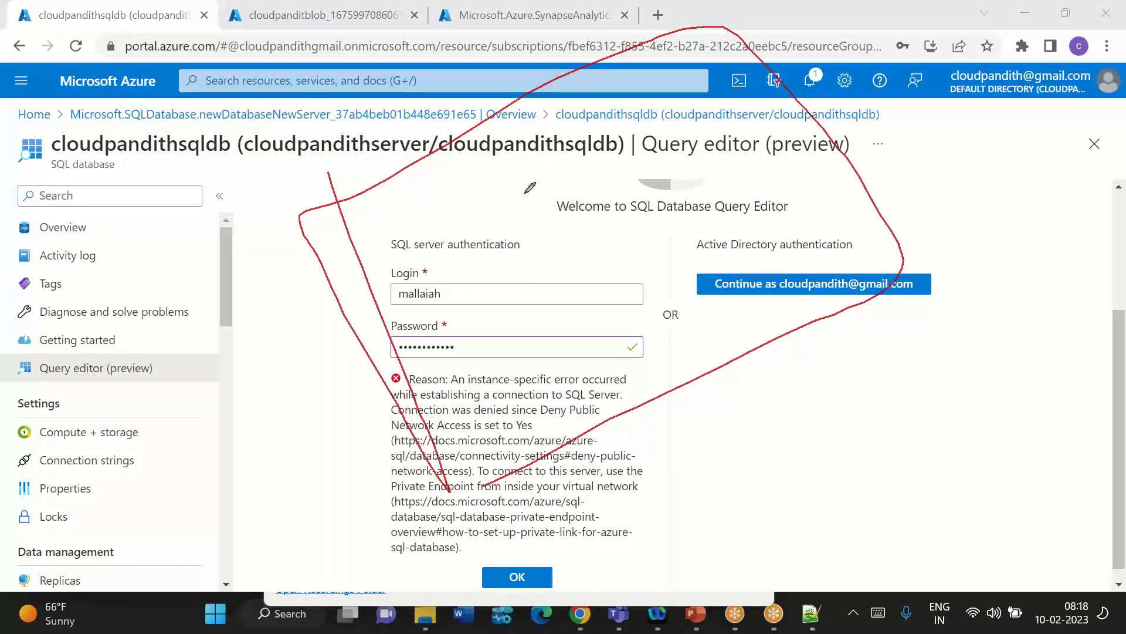
pyautogui.moveTo(525, 195)
pyautogui.mouseDown()
pyautogui.moveTo(587, 278)
pyautogui.moveTo(671, 173)
pyautogui.moveTo(601, 251)
pyautogui.mouseUp()
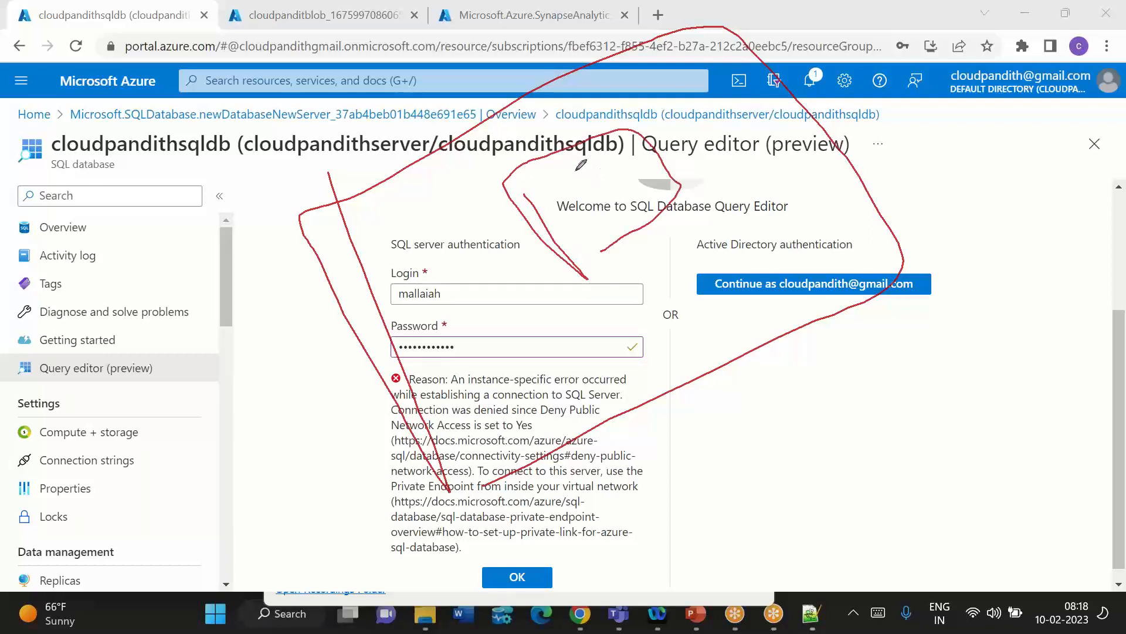
pyautogui.moveTo(580, 165)
pyautogui.mouseDown()
pyautogui.moveTo(554, 173)
pyautogui.moveTo(599, 160)
pyautogui.moveTo(599, 191)
pyautogui.moveTo(617, 188)
pyautogui.mouseUp()
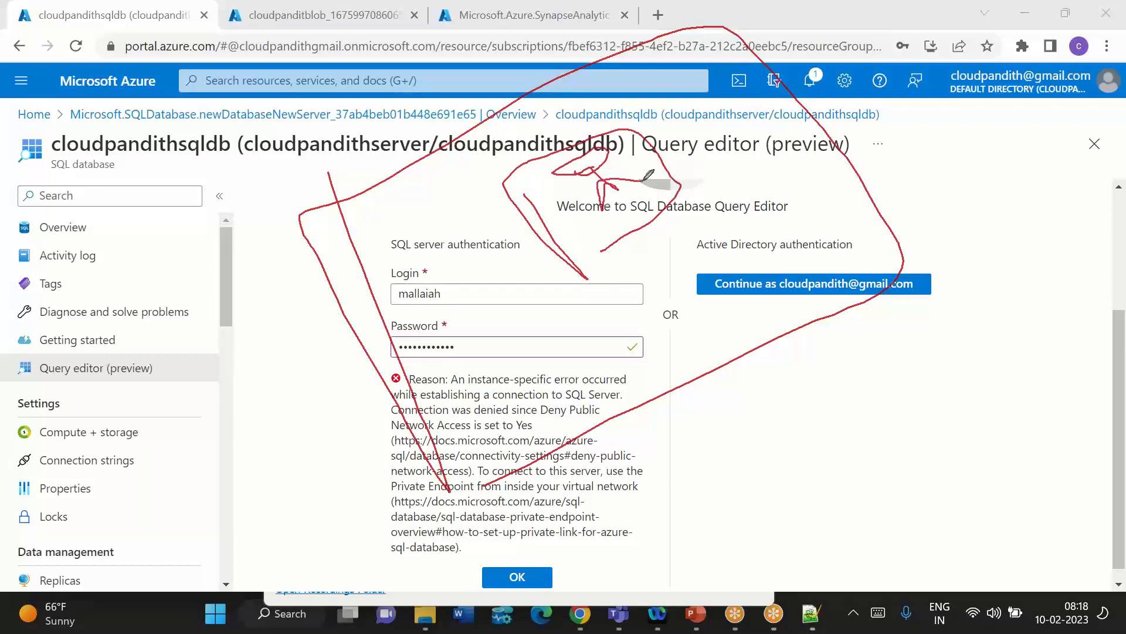
pyautogui.moveTo(282, 487)
pyautogui.mouseDown()
pyautogui.moveTo(467, 346)
pyautogui.moveTo(444, 424)
pyautogui.mouseUp()
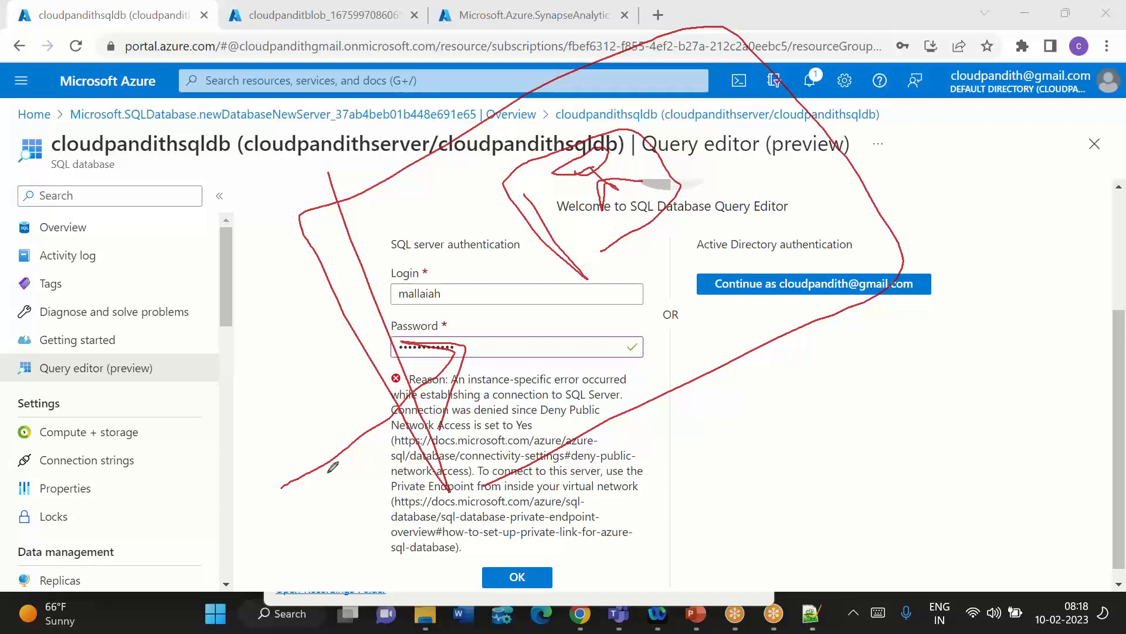
pyautogui.moveTo(441, 384)
pyautogui.mouseDown()
pyautogui.moveTo(335, 470)
pyautogui.moveTo(305, 519)
pyautogui.moveTo(390, 423)
pyautogui.moveTo(343, 424)
pyautogui.moveTo(405, 480)
pyautogui.mouseUp()
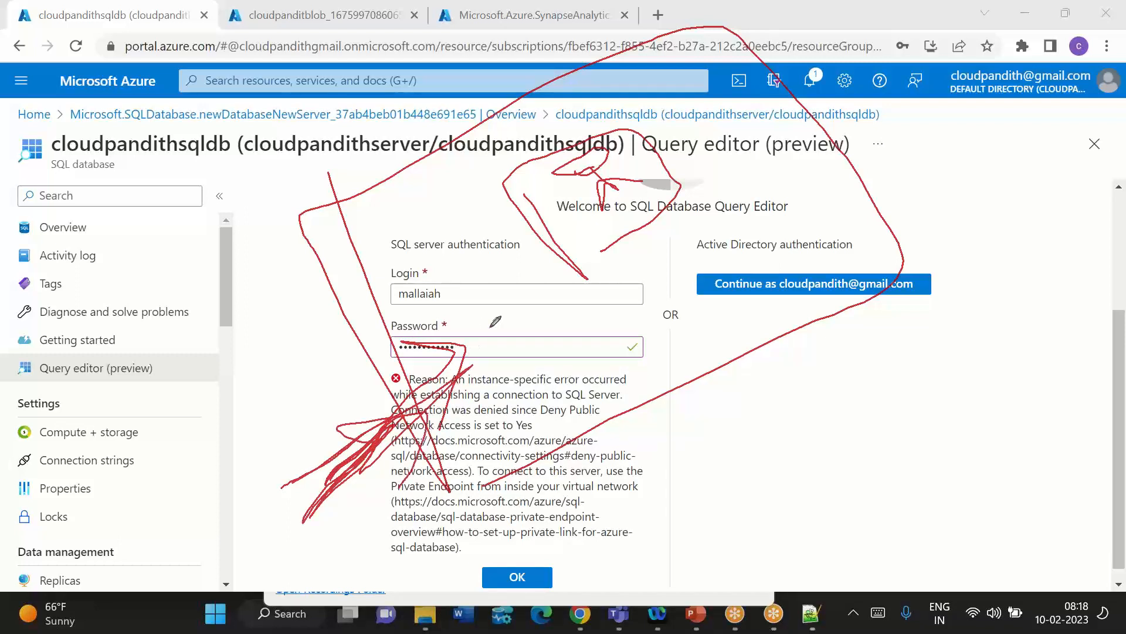
pyautogui.moveTo(520, 249)
pyautogui.mouseDown()
pyautogui.moveTo(484, 285)
pyautogui.moveTo(503, 230)
pyautogui.moveTo(559, 258)
pyautogui.moveTo(546, 290)
pyautogui.mouseUp()
pyautogui.moveTo(567, 222)
pyautogui.mouseDown()
pyautogui.moveTo(578, 199)
pyautogui.moveTo(613, 193)
pyautogui.moveTo(603, 223)
pyautogui.moveTo(601, 185)
pyautogui.mouseUp()
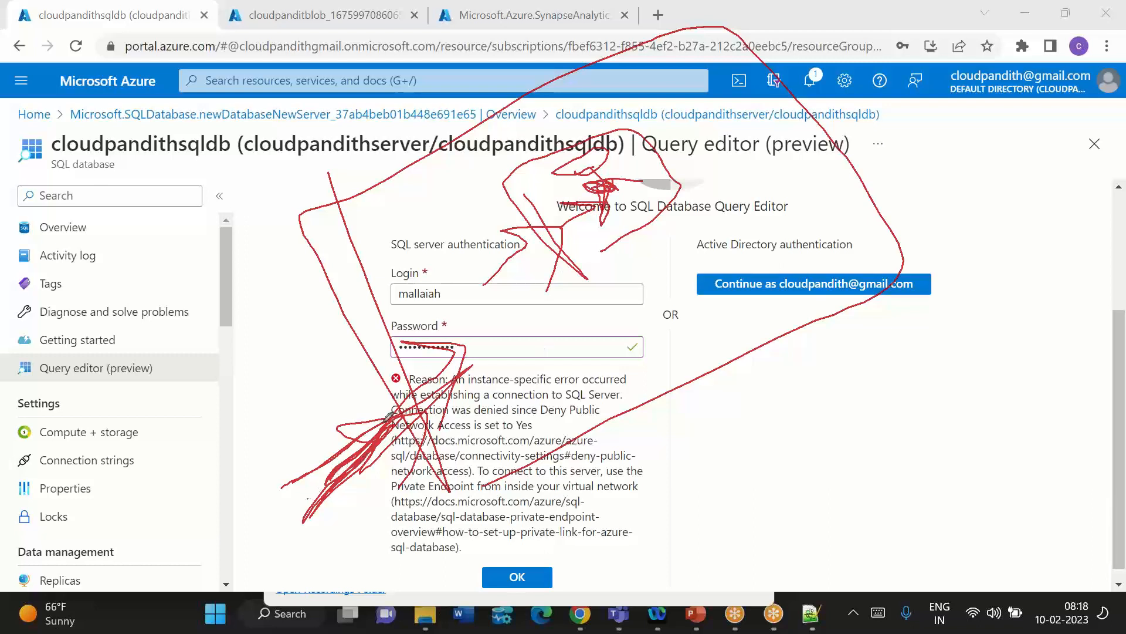
pyautogui.moveTo(389, 417)
pyautogui.mouseDown()
pyautogui.moveTo(440, 403)
pyautogui.moveTo(420, 474)
pyautogui.mouseUp()
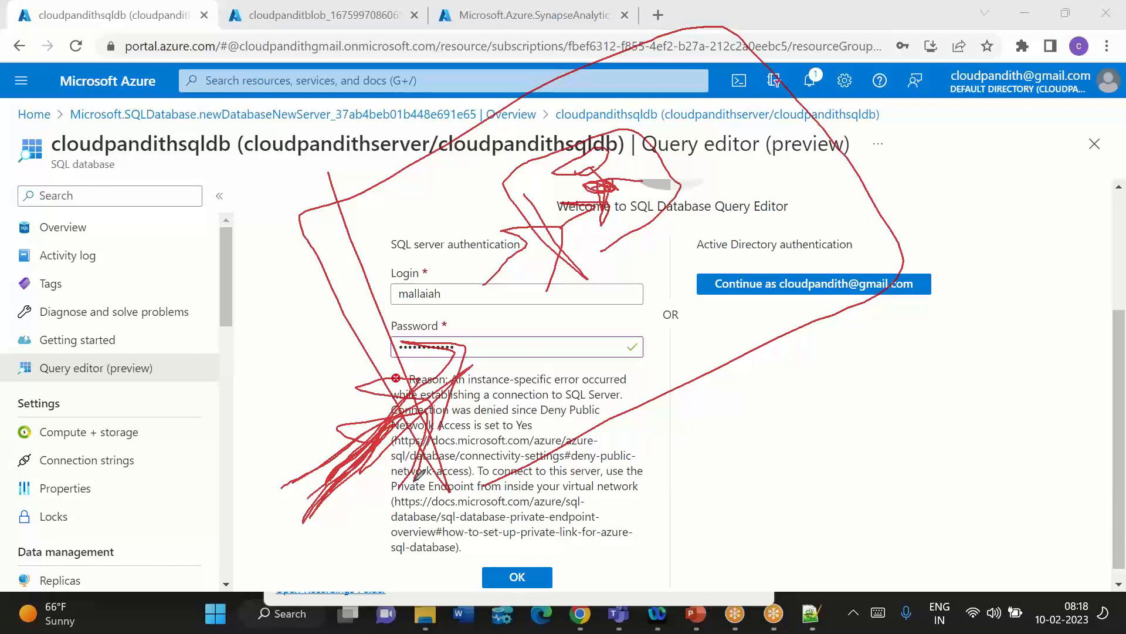
pyautogui.moveTo(488, 266)
pyautogui.mouseDown()
pyautogui.moveTo(560, 181)
pyautogui.moveTo(559, 298)
pyautogui.mouseUp()
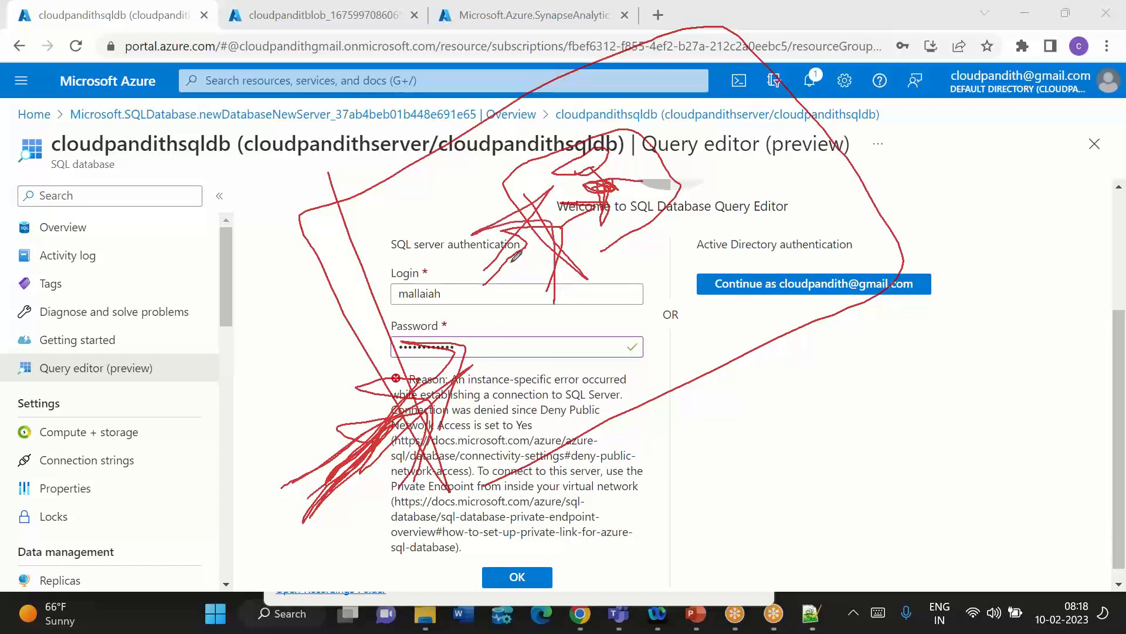
pyautogui.moveTo(618, 186); pyautogui.dragTo(601, 202)
pyautogui.press('Escape')
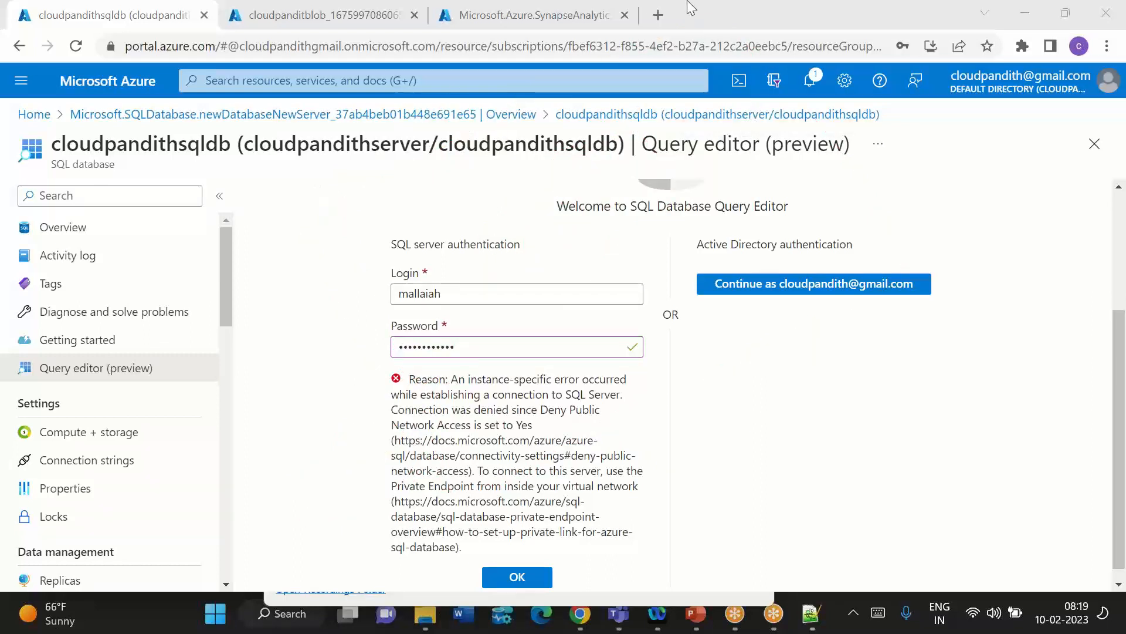
# Step: Leave the query editor, open the server firewall settings, and set public access to Selected networks
pyautogui.click(101, 239)
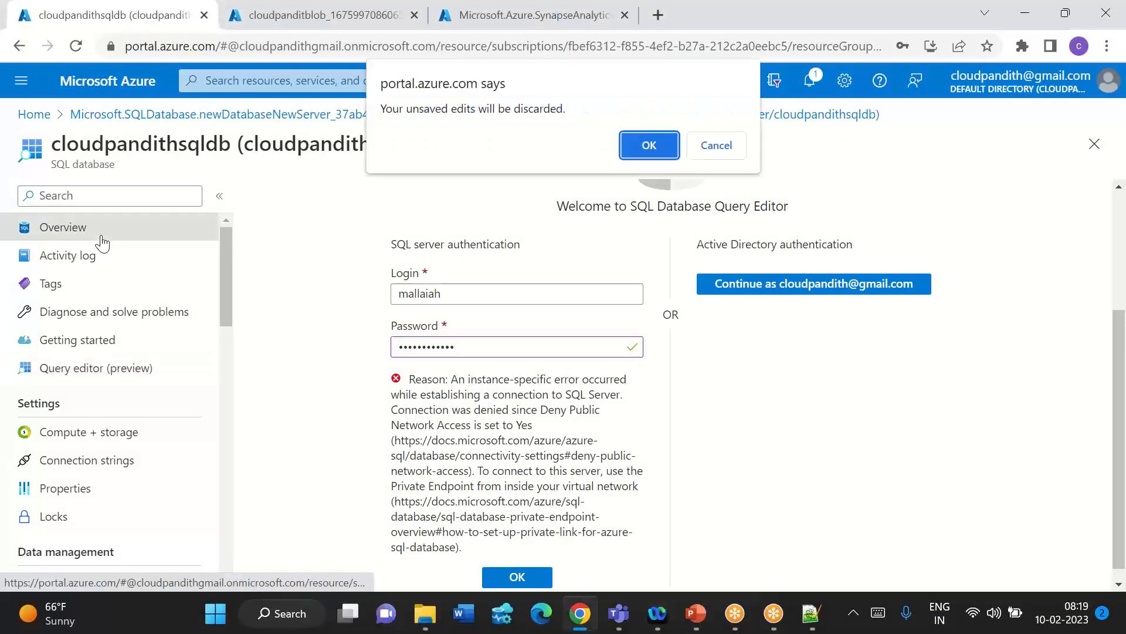
pyautogui.click(655, 147)
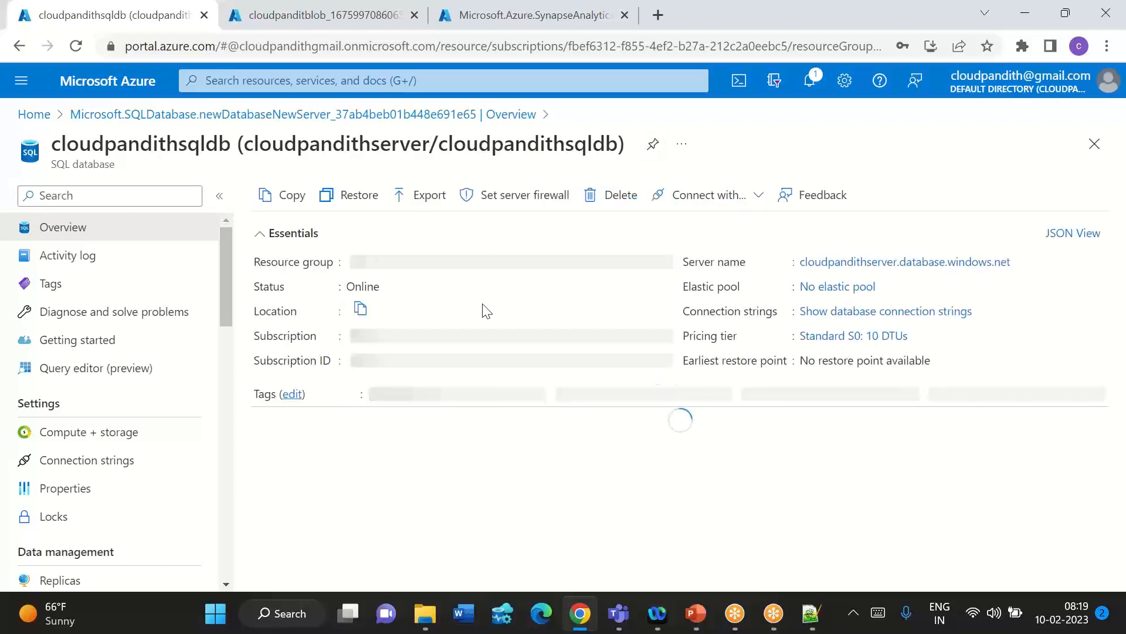
pyautogui.click(500, 204)
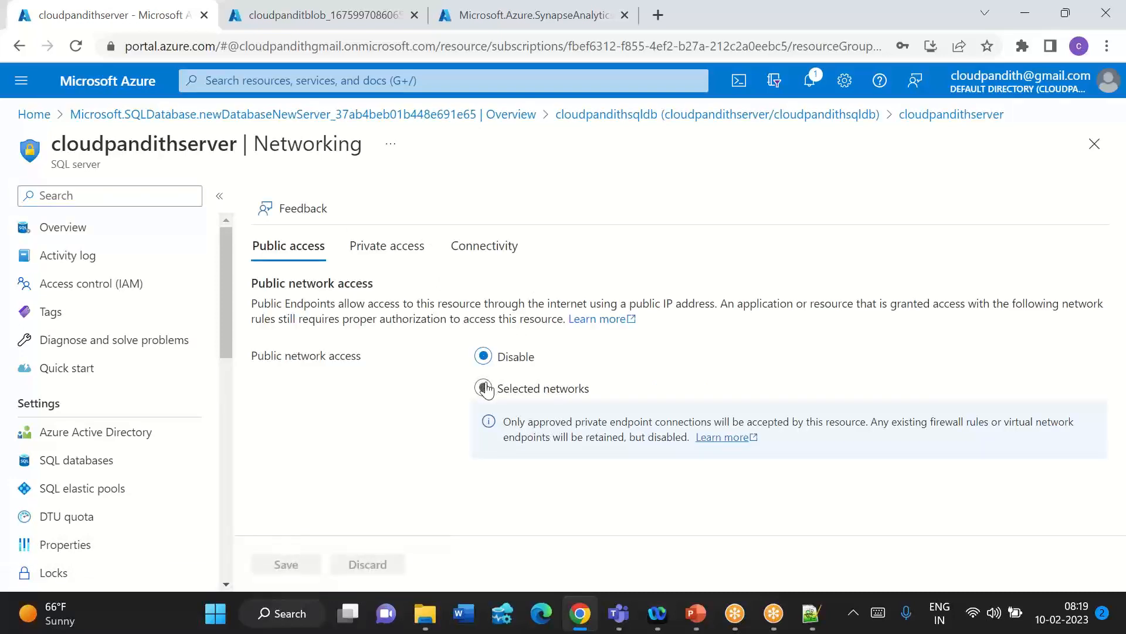
pyautogui.click(484, 388)
pyautogui.scroll(-3, 486, 390)
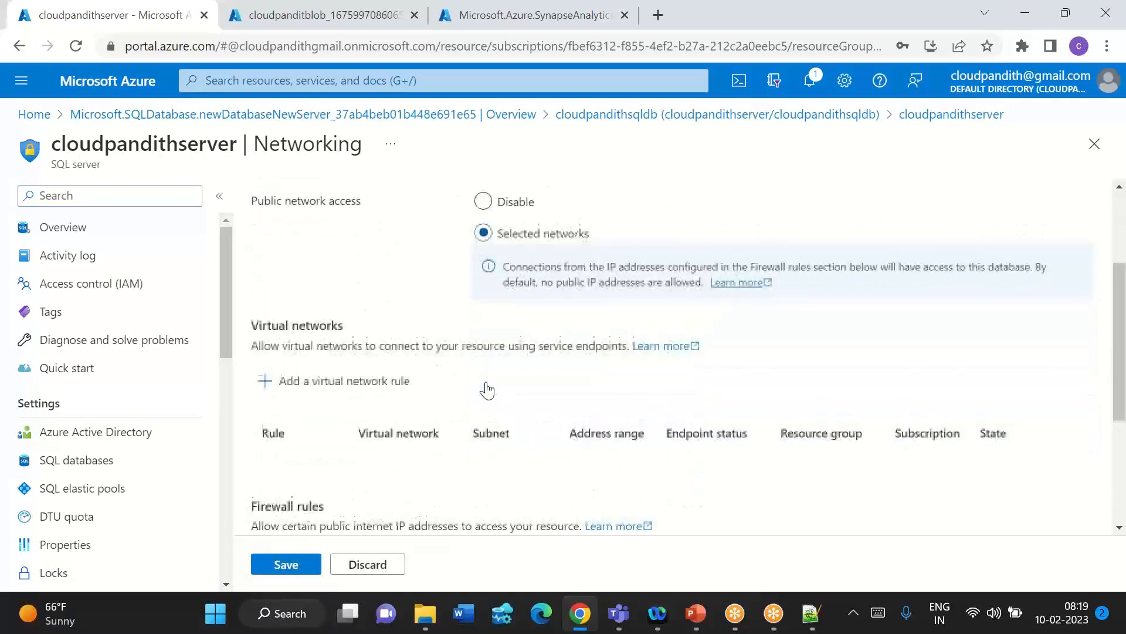
pyautogui.scroll(2, 549, 278)
pyautogui.scroll(1, 528, 293)
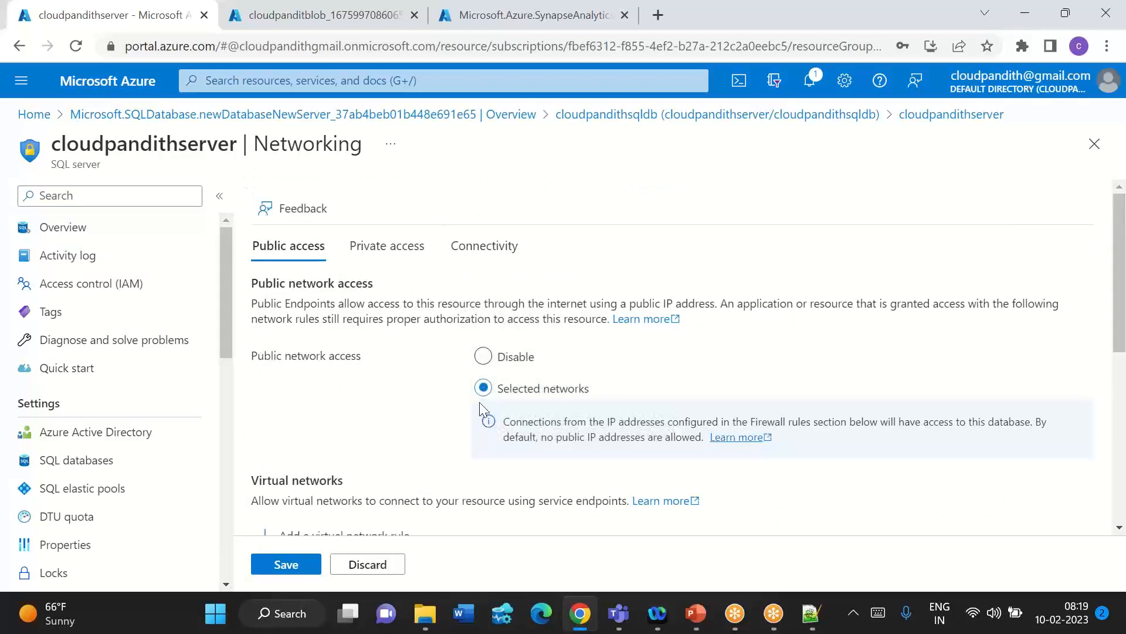
pyautogui.scroll(-3, 521, 455)
pyautogui.scroll(-2, 521, 456)
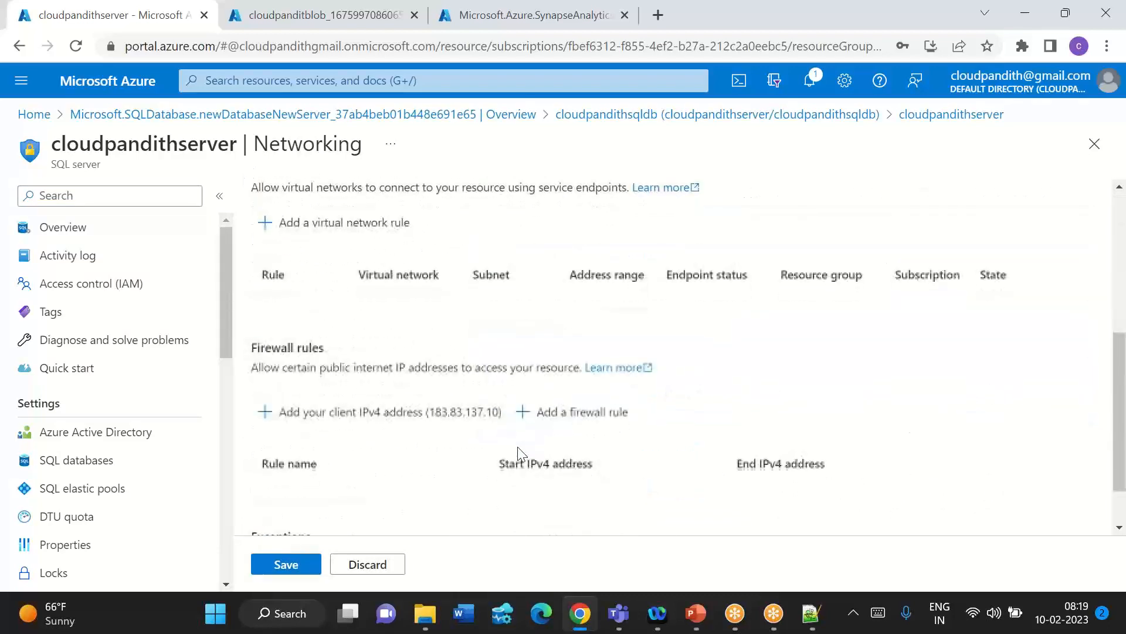
pyautogui.click(363, 420)
pyautogui.scroll(-2, 440, 411)
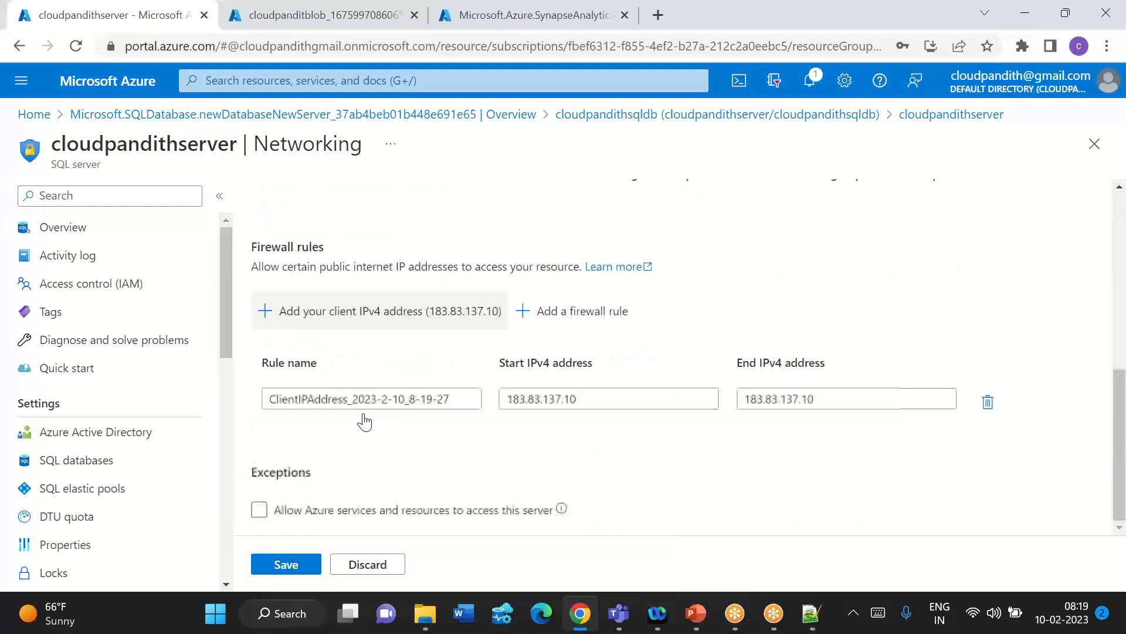
pyautogui.doubleClick(519, 401)
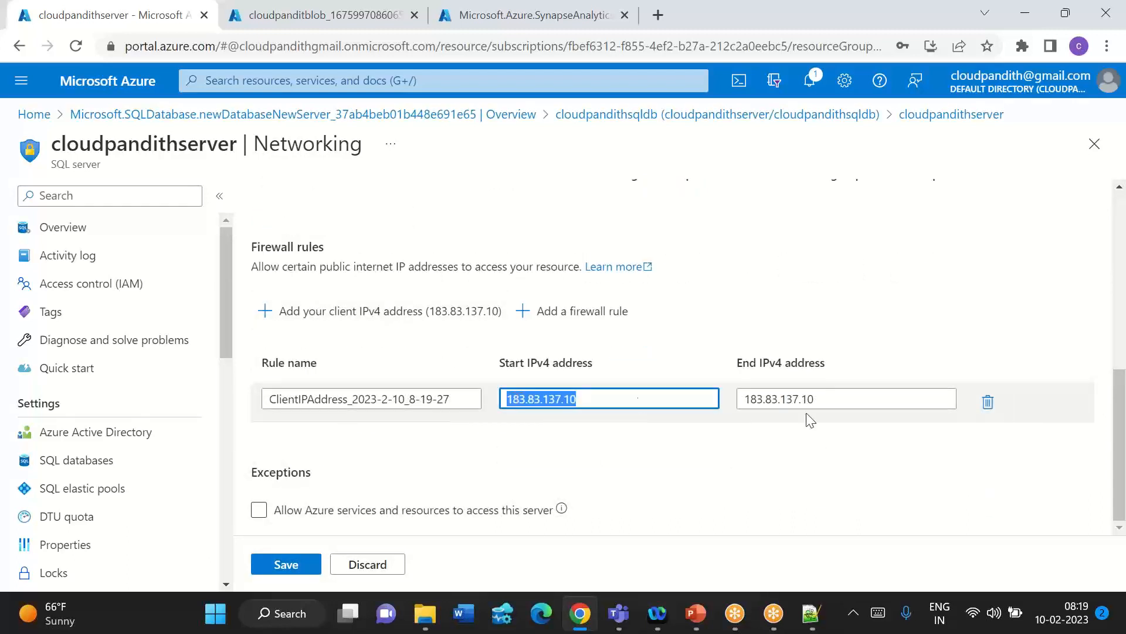
pyautogui.doubleClick(780, 399)
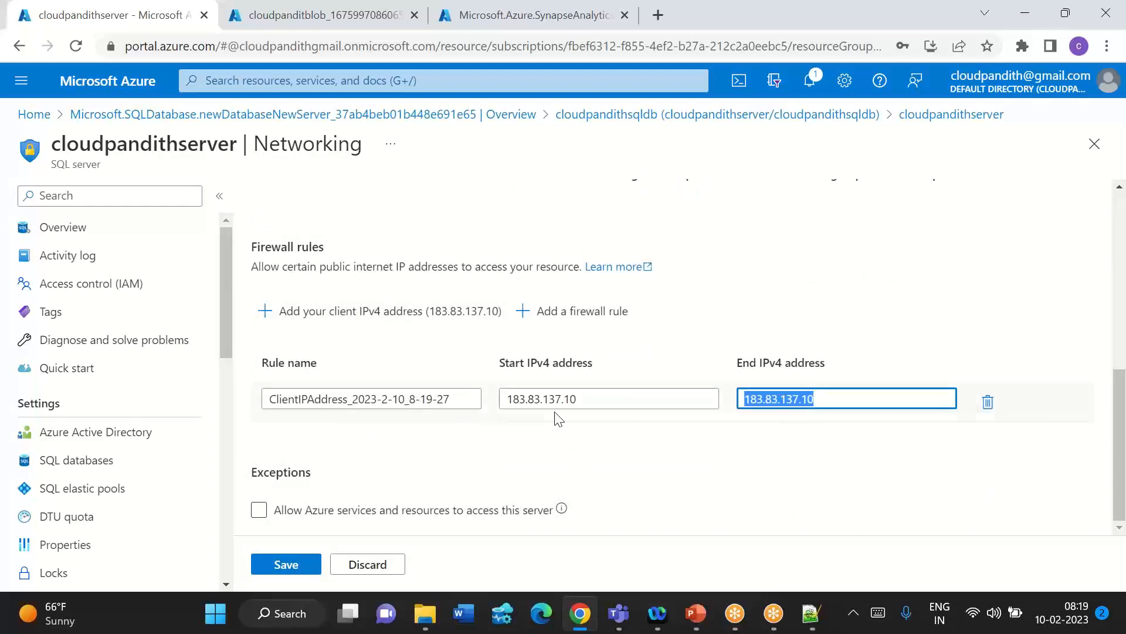
pyautogui.doubleClick(543, 399)
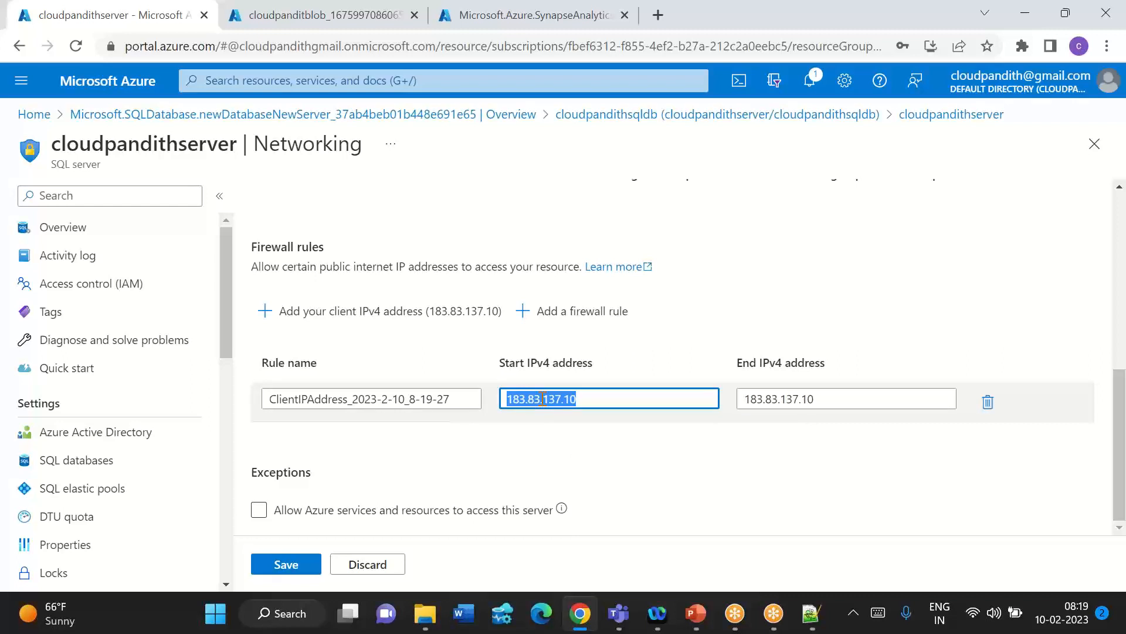
pyautogui.click(488, 448)
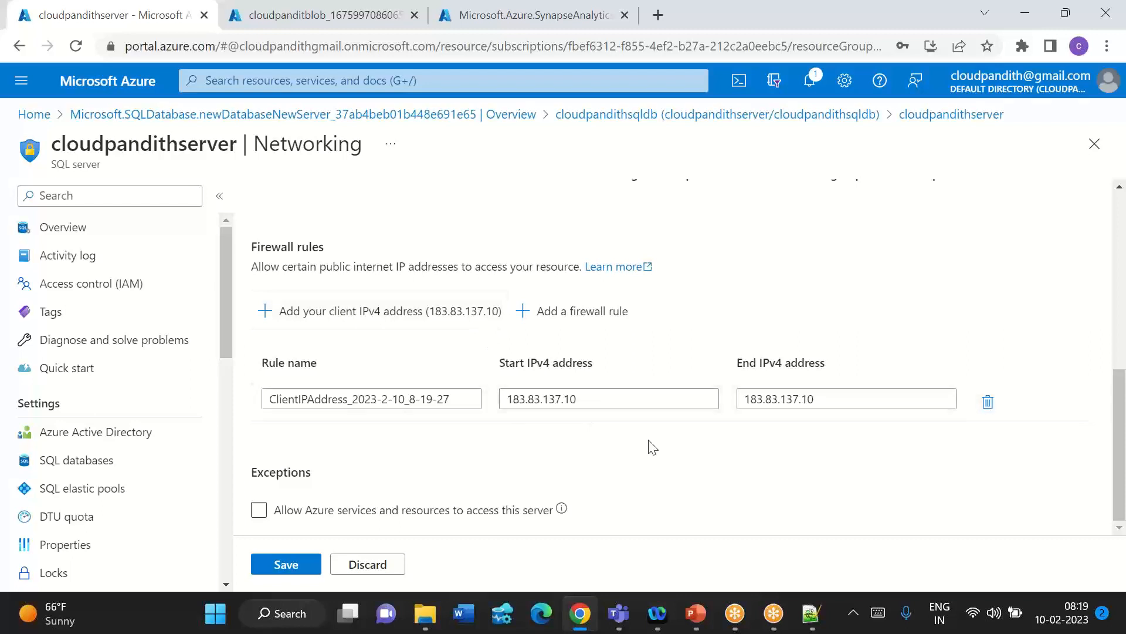
pyautogui.click(259, 511)
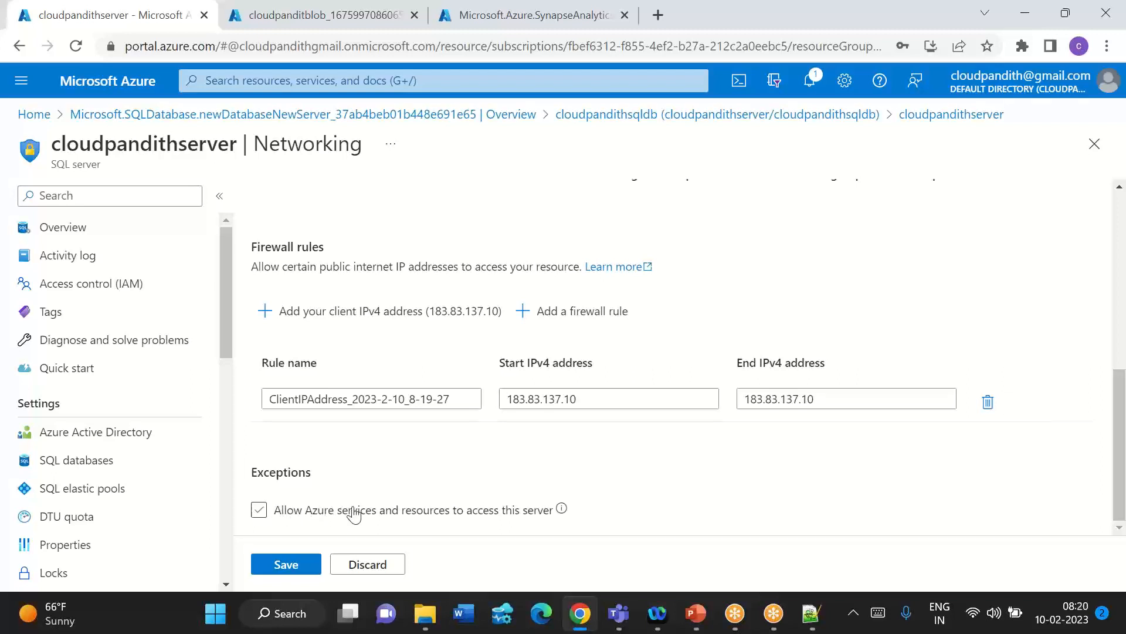
# Step: Allow Azure services and resources to access the server, save, and check the update notifications
pyautogui.click(271, 512)
pyautogui.click(285, 564)
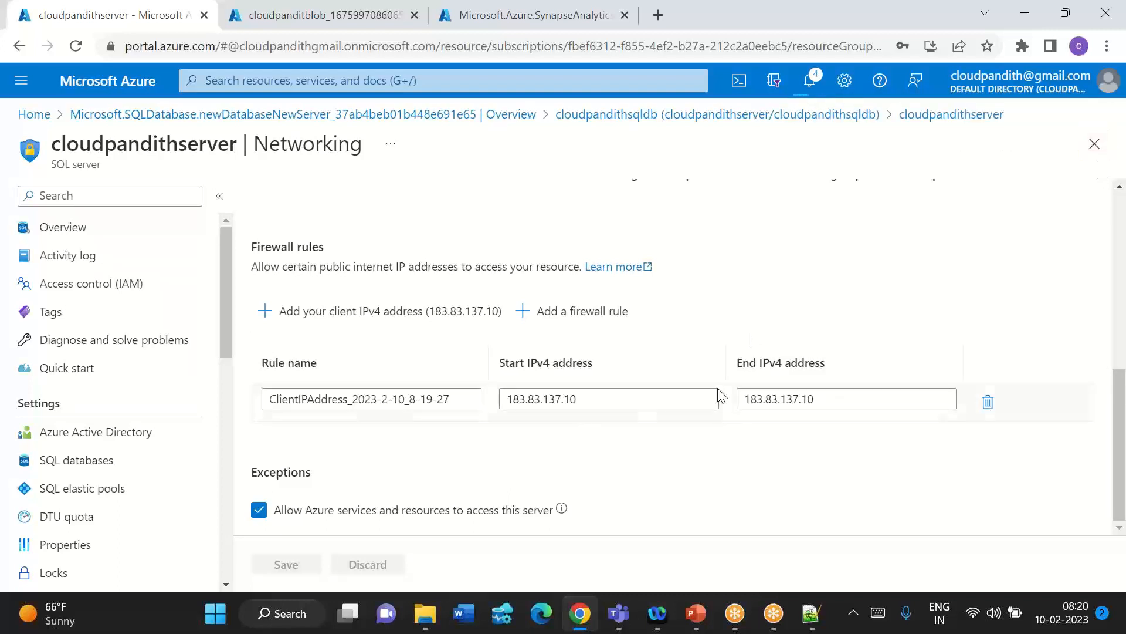
pyautogui.scroll(2, 667, 393)
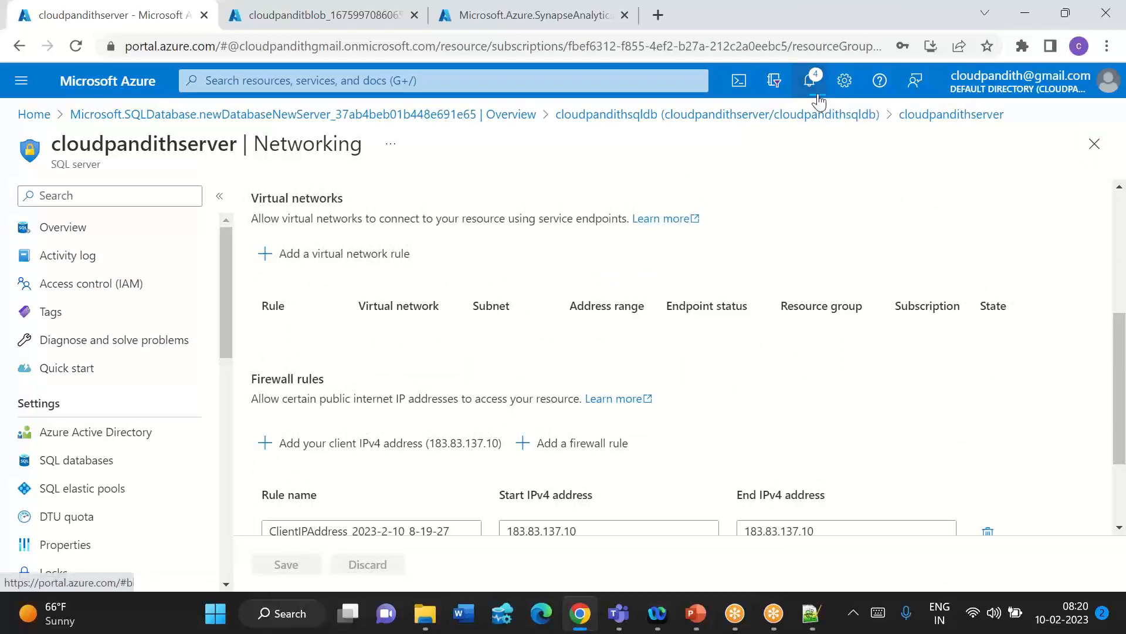
pyautogui.click(811, 85)
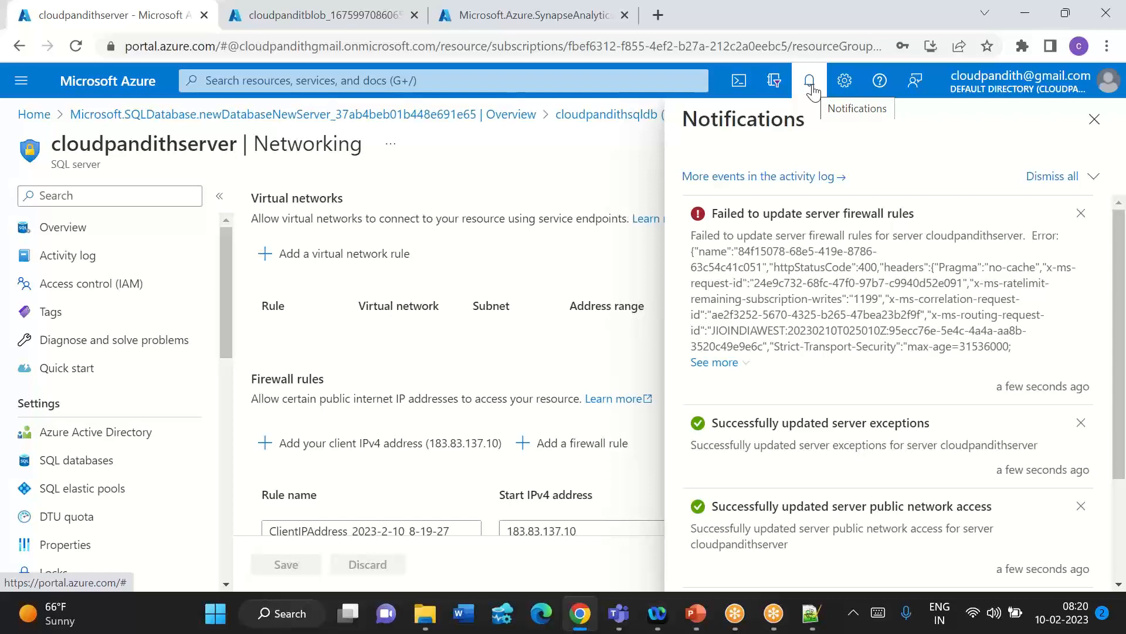
pyautogui.click(811, 88)
pyautogui.scroll(-3, 690, 329)
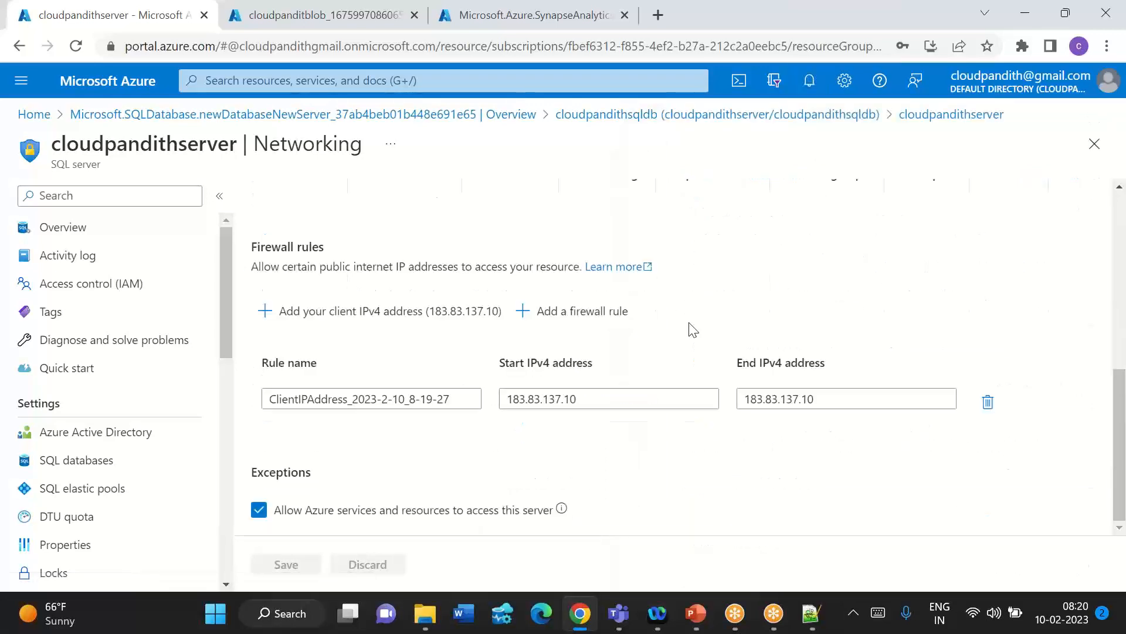
pyautogui.scroll(8, 688, 328)
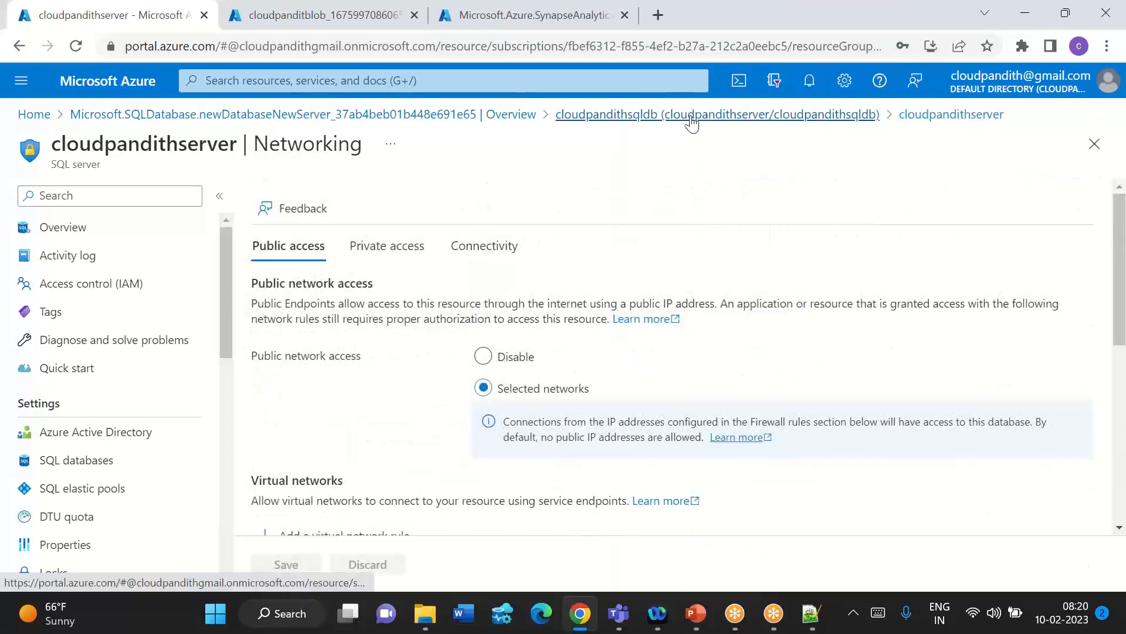
pyautogui.click(687, 116)
pyautogui.click(539, 193)
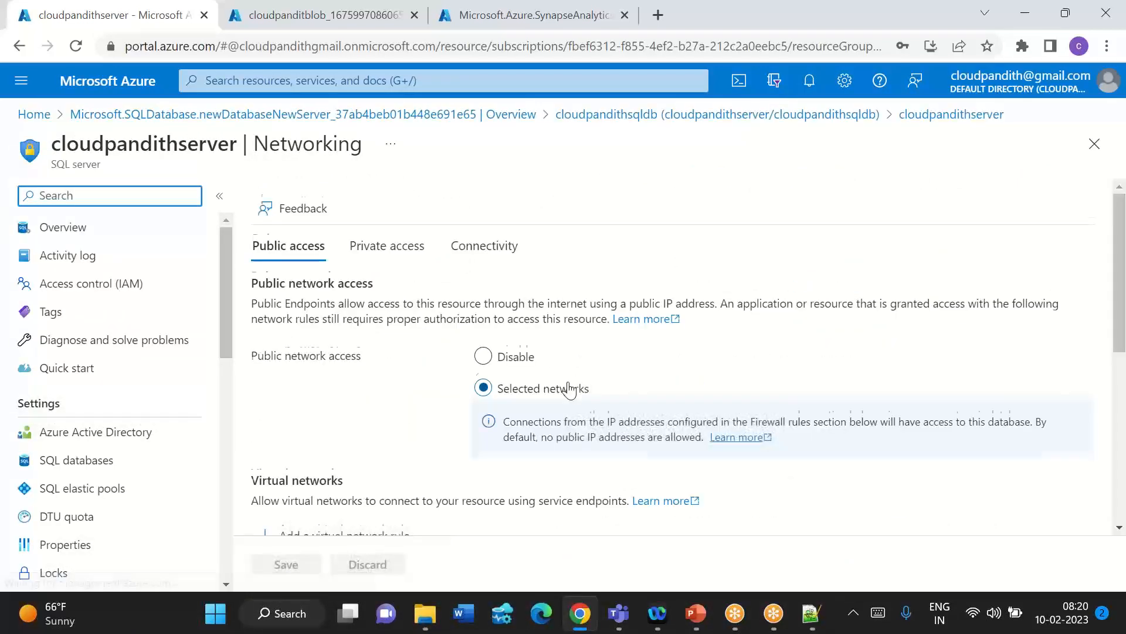
pyautogui.scroll(-3, 569, 387)
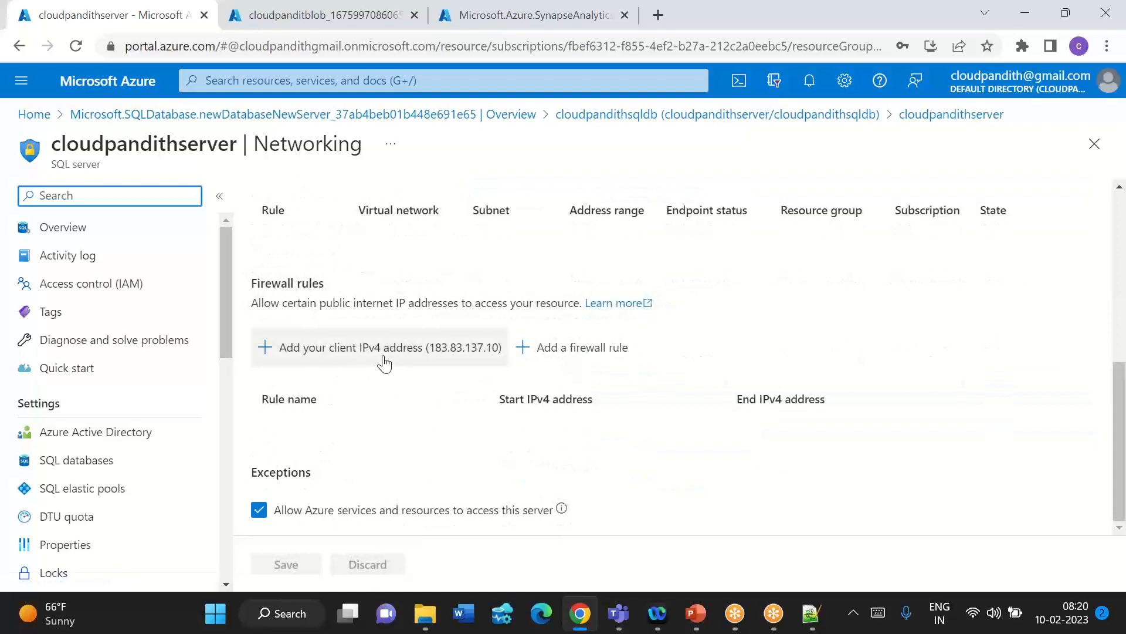
pyautogui.click(351, 364)
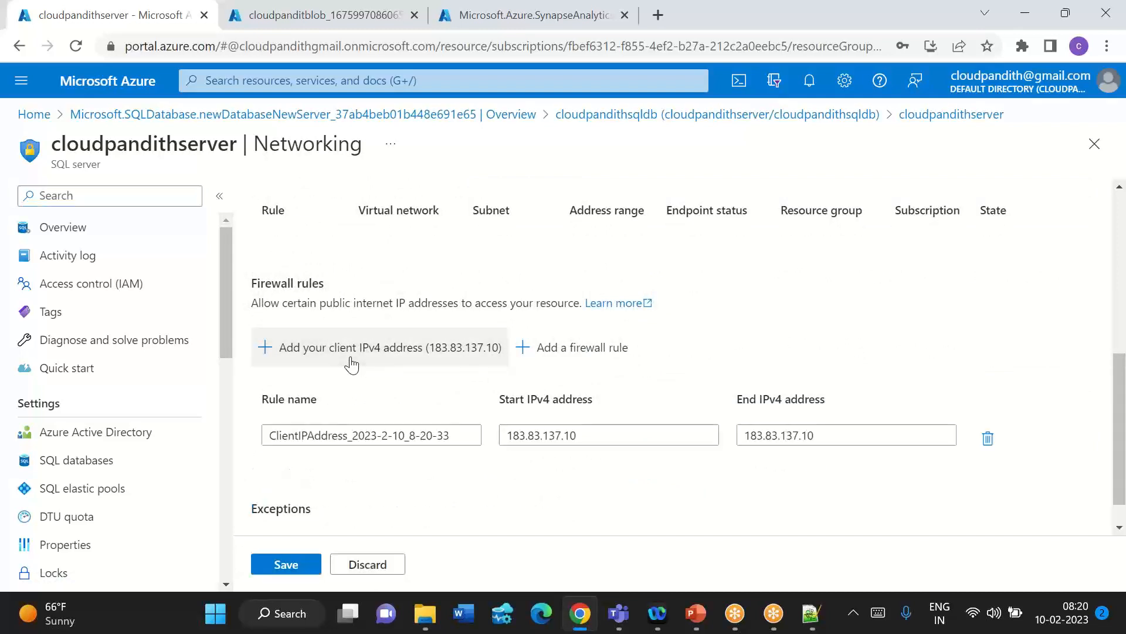
pyautogui.click(283, 569)
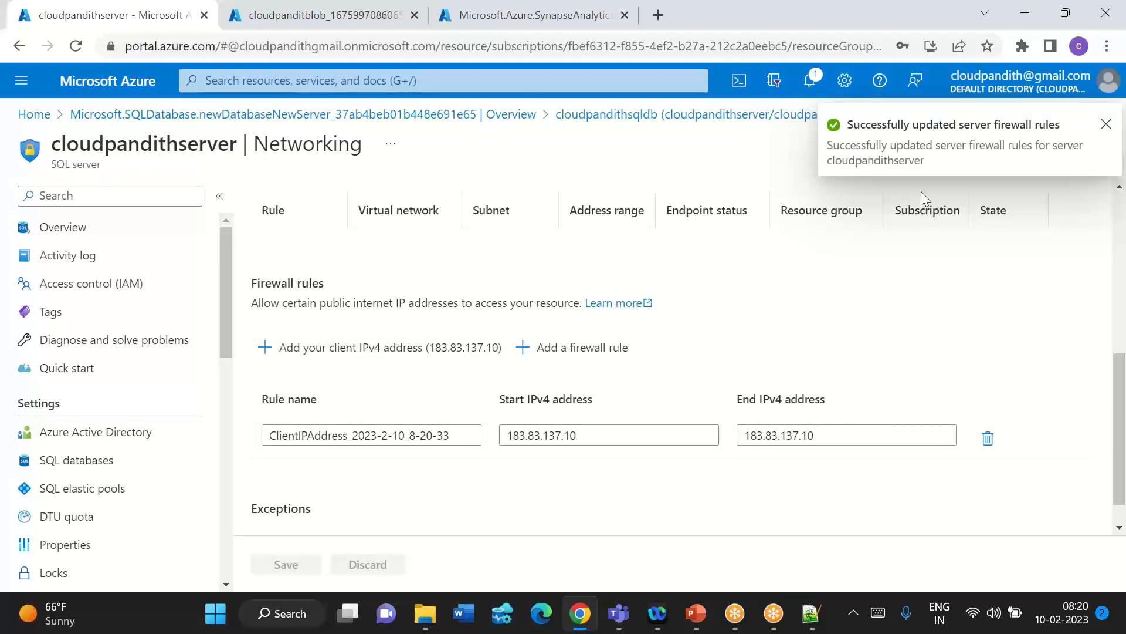
pyautogui.scroll(-2, 575, 329)
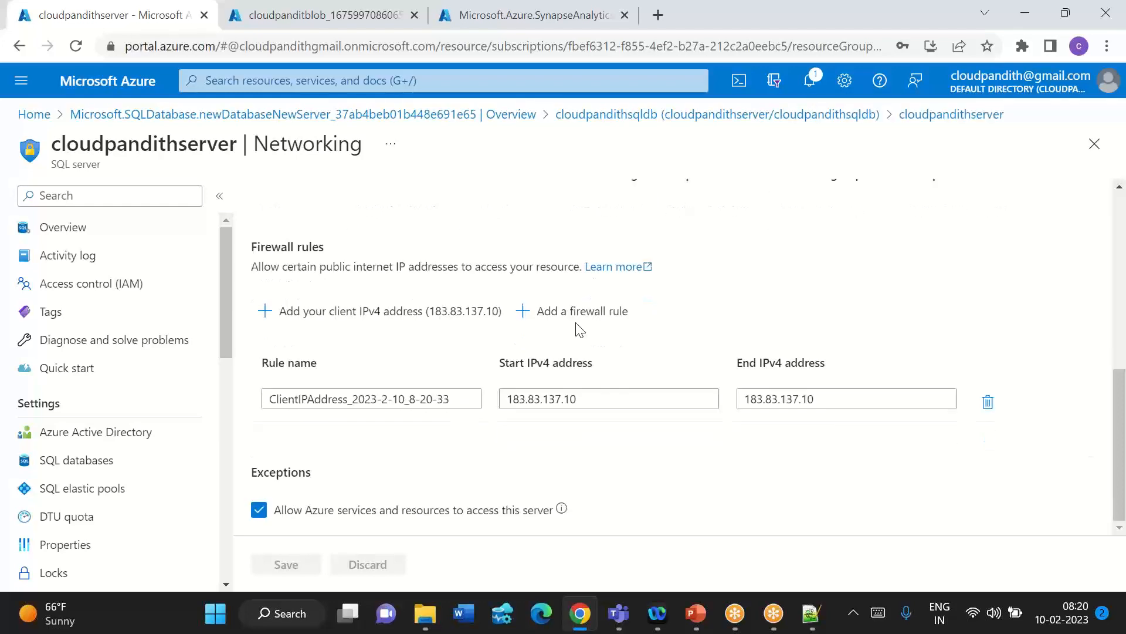
pyautogui.scroll(6, 575, 329)
pyautogui.scroll(3, 597, 355)
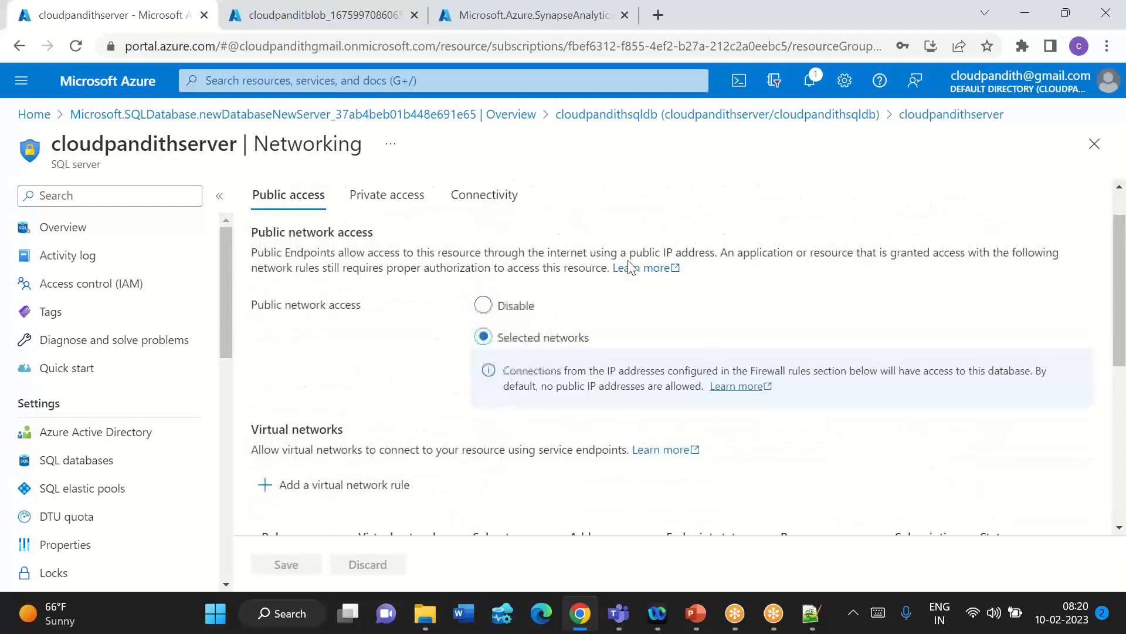
pyautogui.click(773, 115)
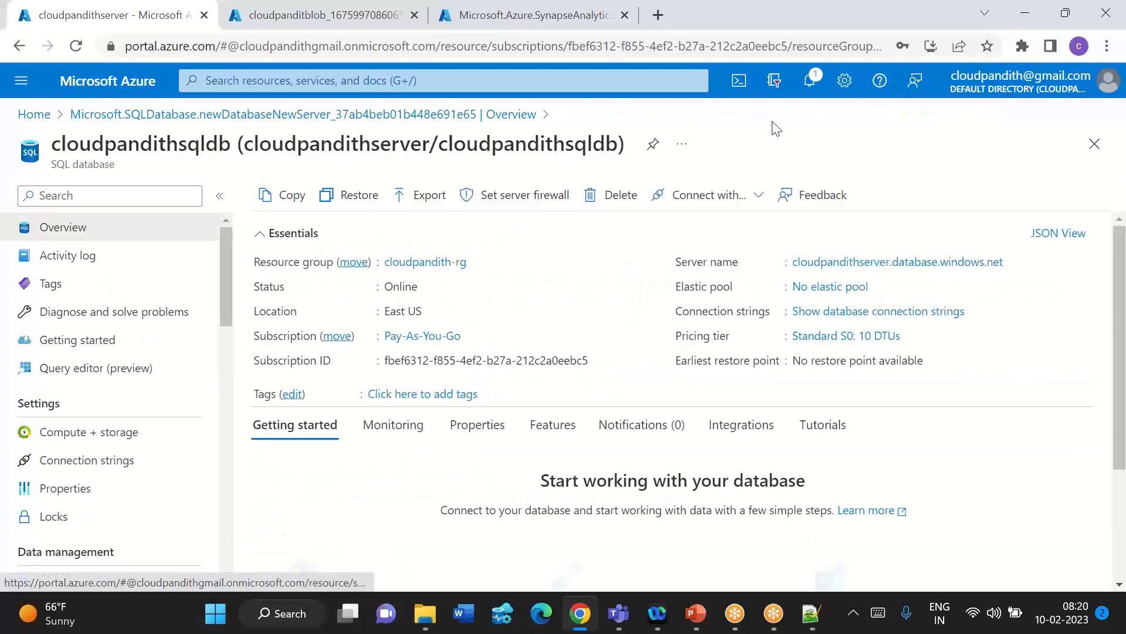
# Step: Sign in to the cloudpandithsqldb query editor with the SQL login password
pyautogui.click(76, 373)
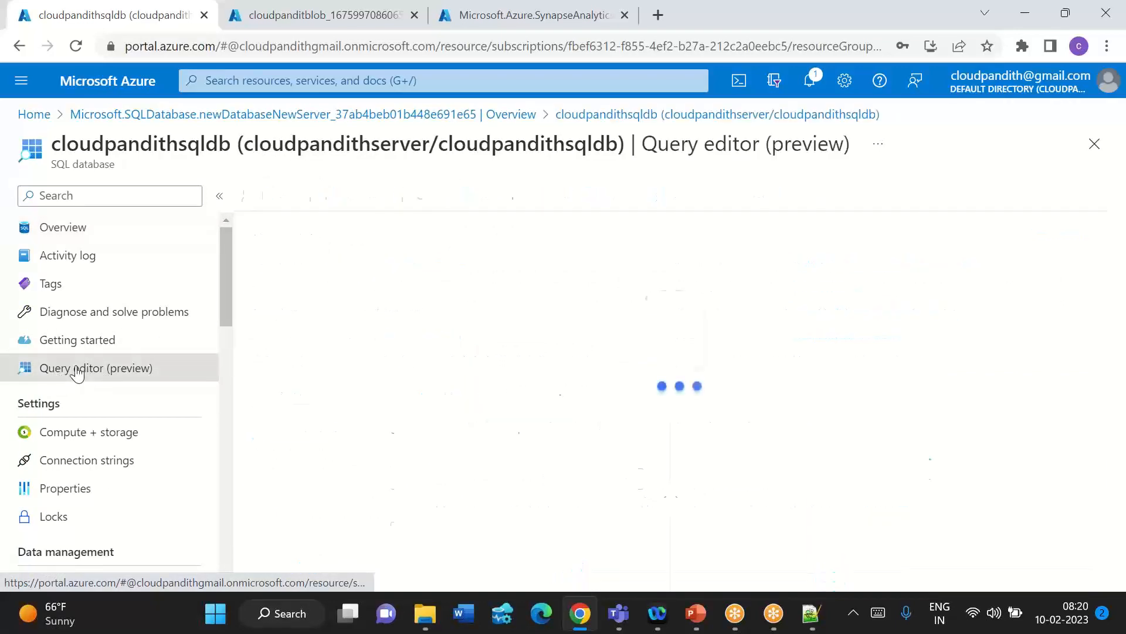
pyautogui.click(432, 530)
pyautogui.write('****')
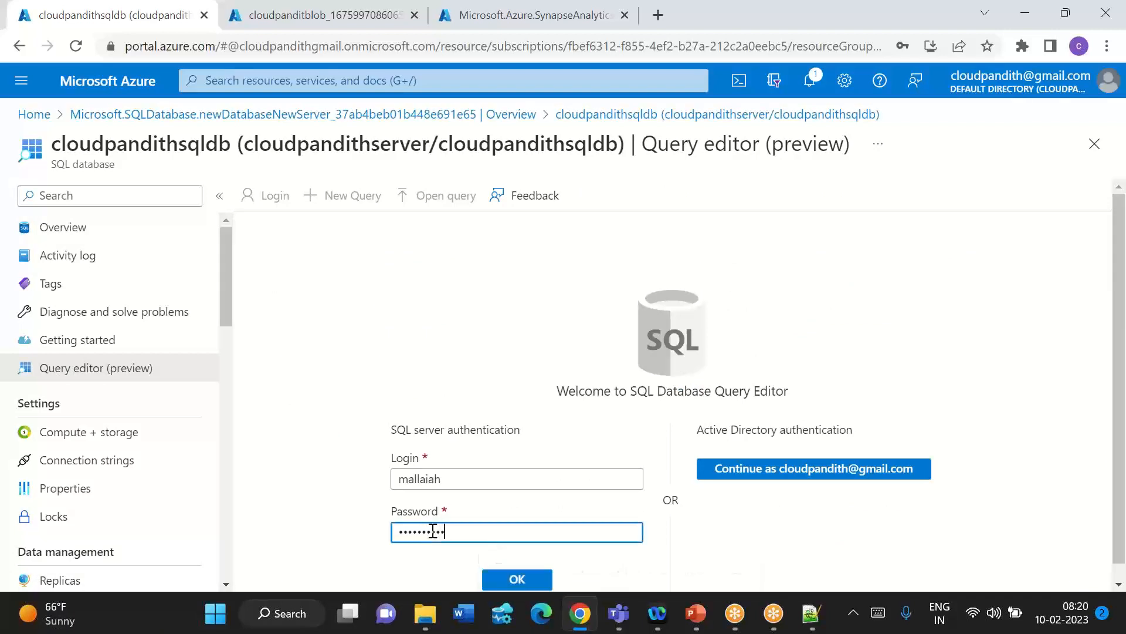
pyautogui.press('Return')
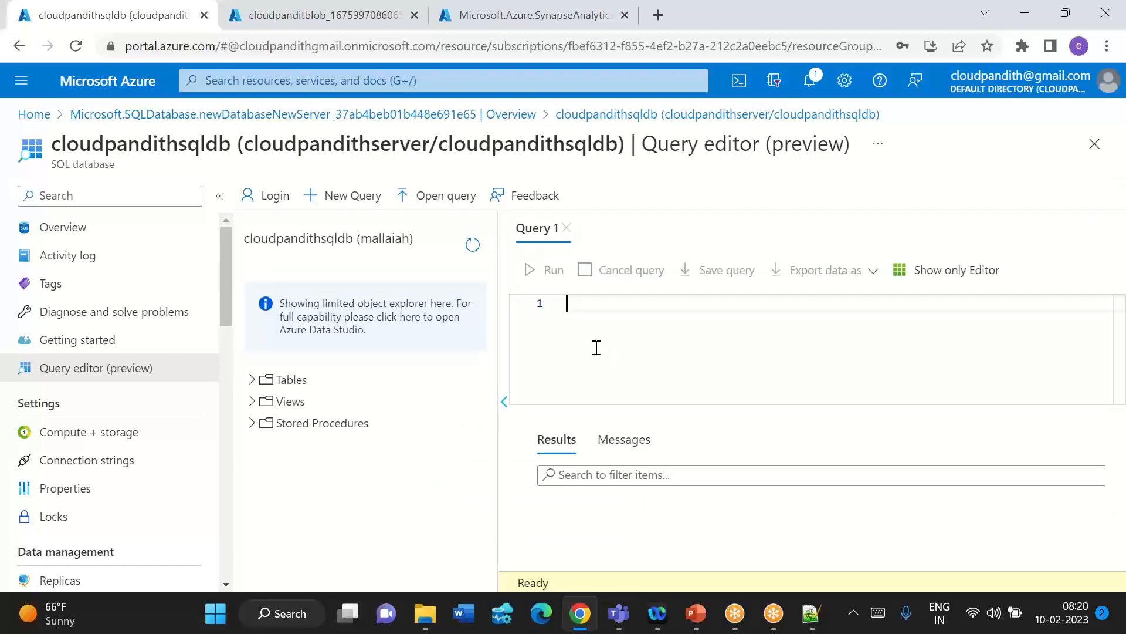
# Step: Expand Tables in the object explorer to review the SalesLT tables
pyautogui.click(253, 380)
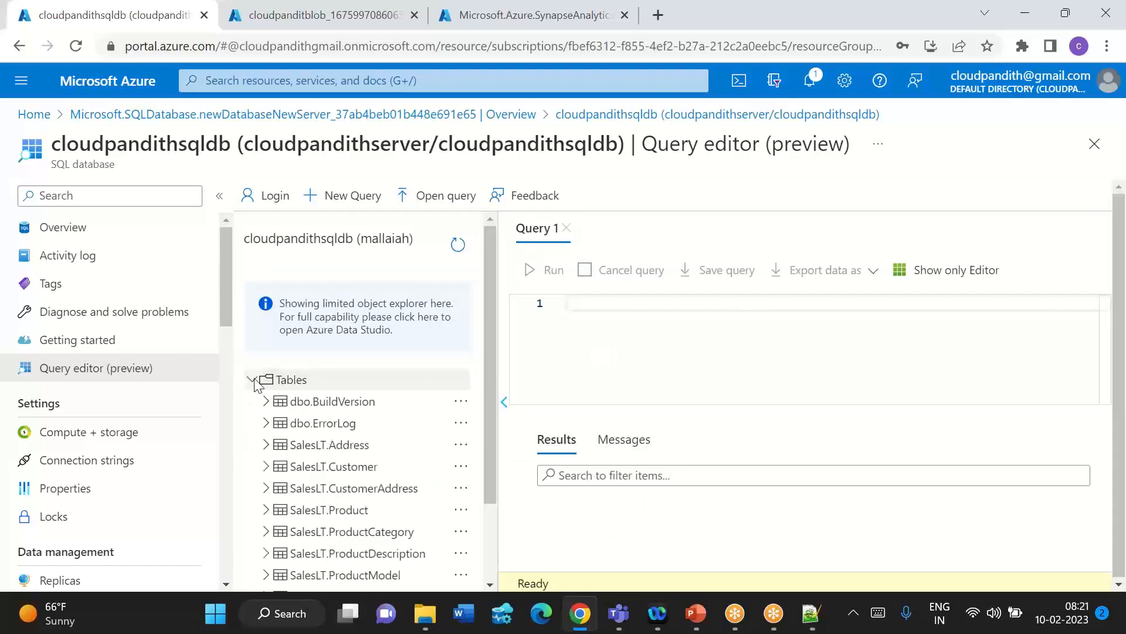
pyautogui.scroll(-2, 352, 446)
pyautogui.scroll(1, 353, 450)
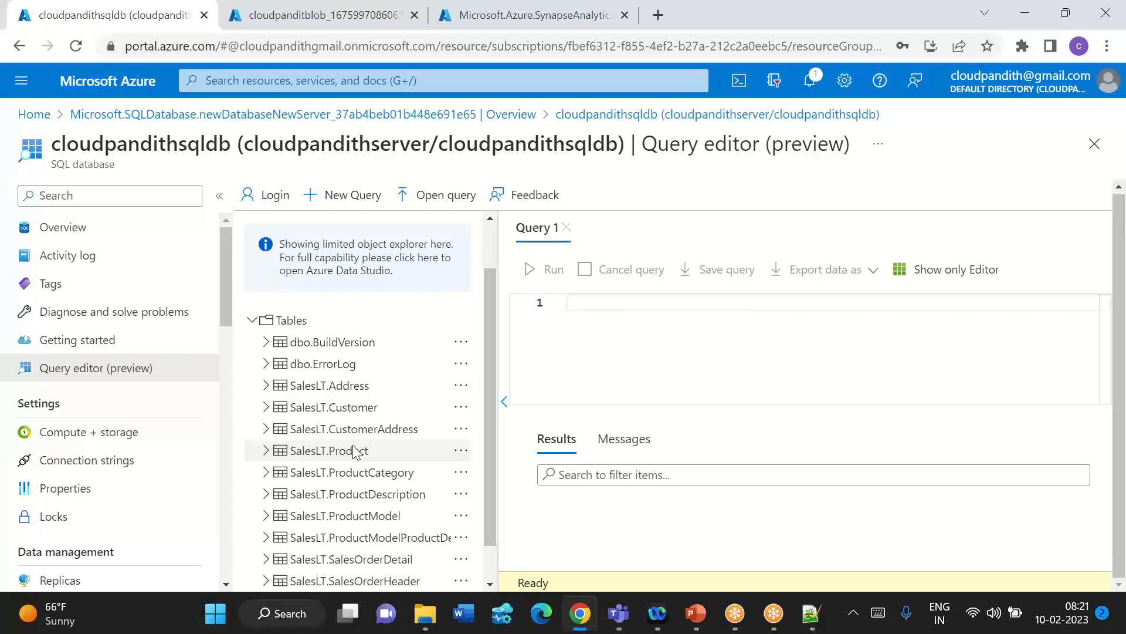
pyautogui.scroll(-1, 354, 451)
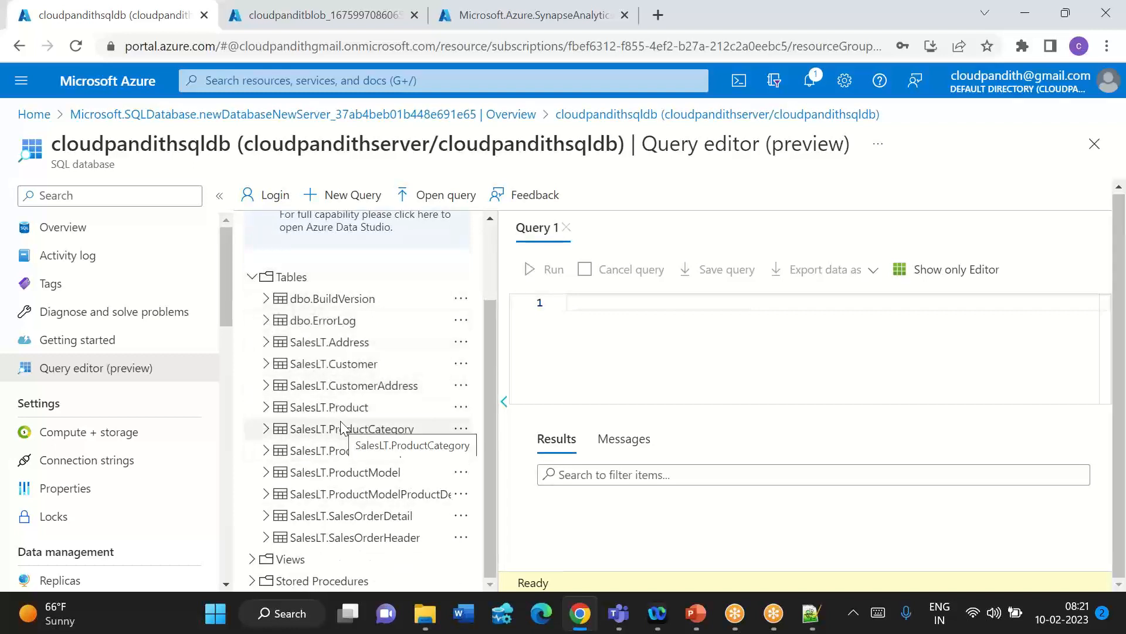
pyautogui.click(253, 277)
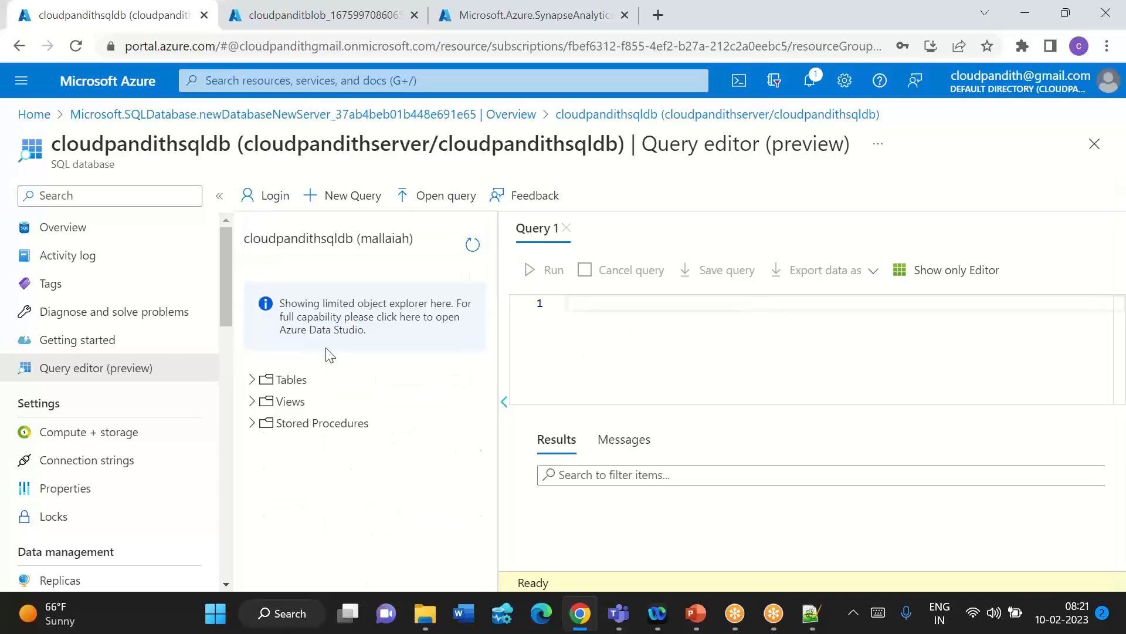
pyautogui.click(255, 381)
pyautogui.scroll(-2, 344, 406)
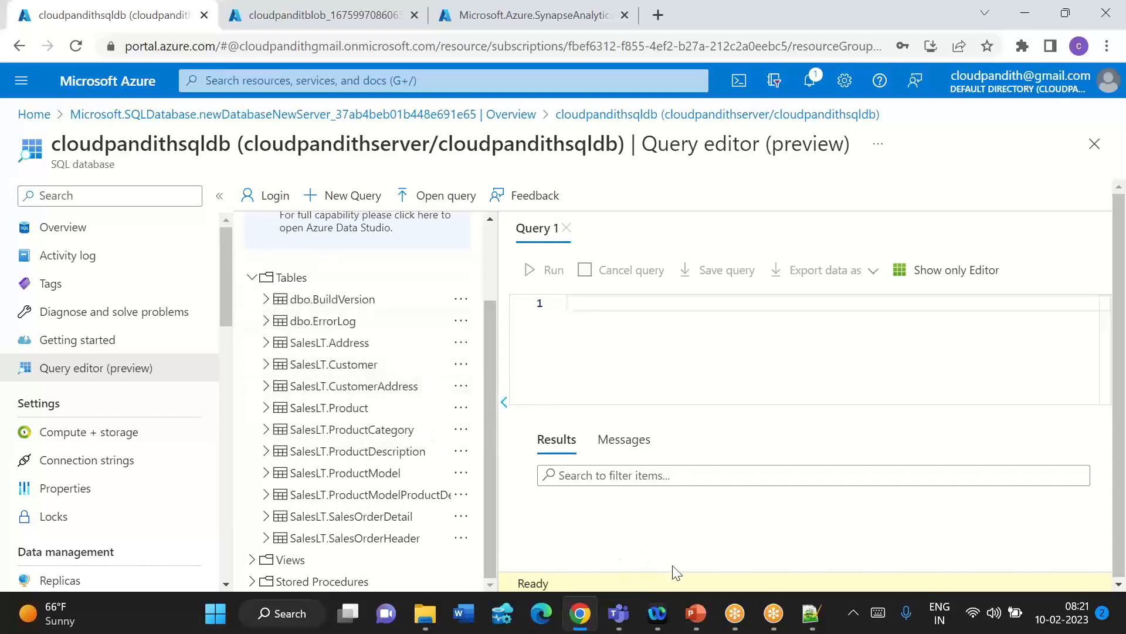
pyautogui.click(811, 622)
# Step: Copy the CREATE TABLE cust script from Notepad++ into the empty query editor
pyautogui.moveTo(387, 411); pyautogui.dragTo(42, 373)
pyautogui.click(65, 448)
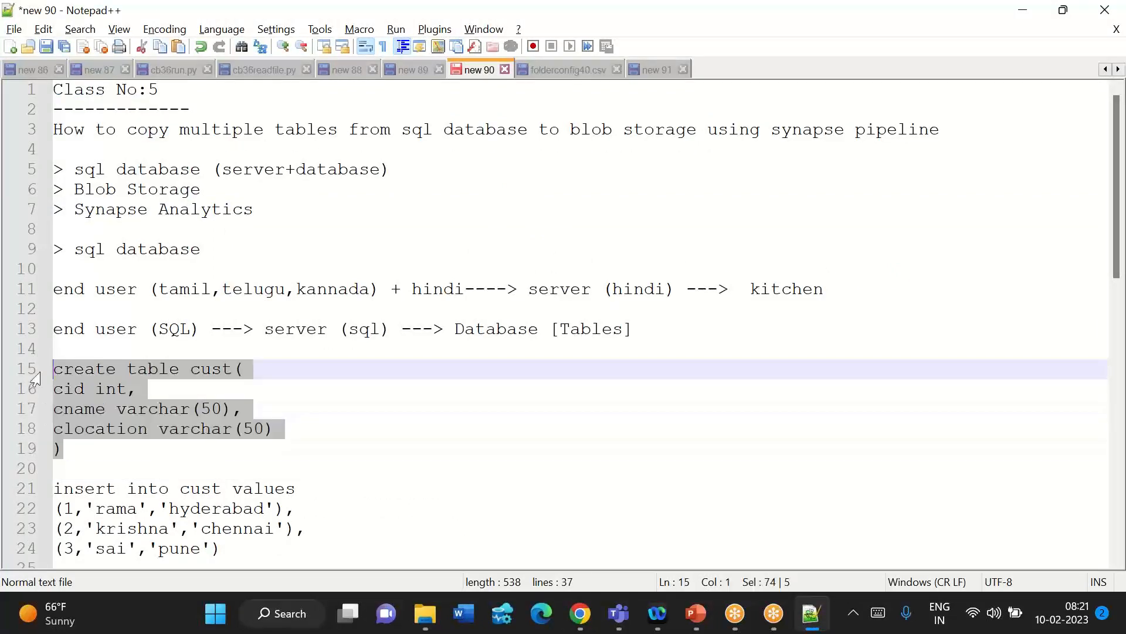
pyautogui.hotkey('ctrl', 'c')
pyautogui.hotkey('alt', 'Tab')
pyautogui.click(673, 311)
pyautogui.hotkey('ctrl', 'v')
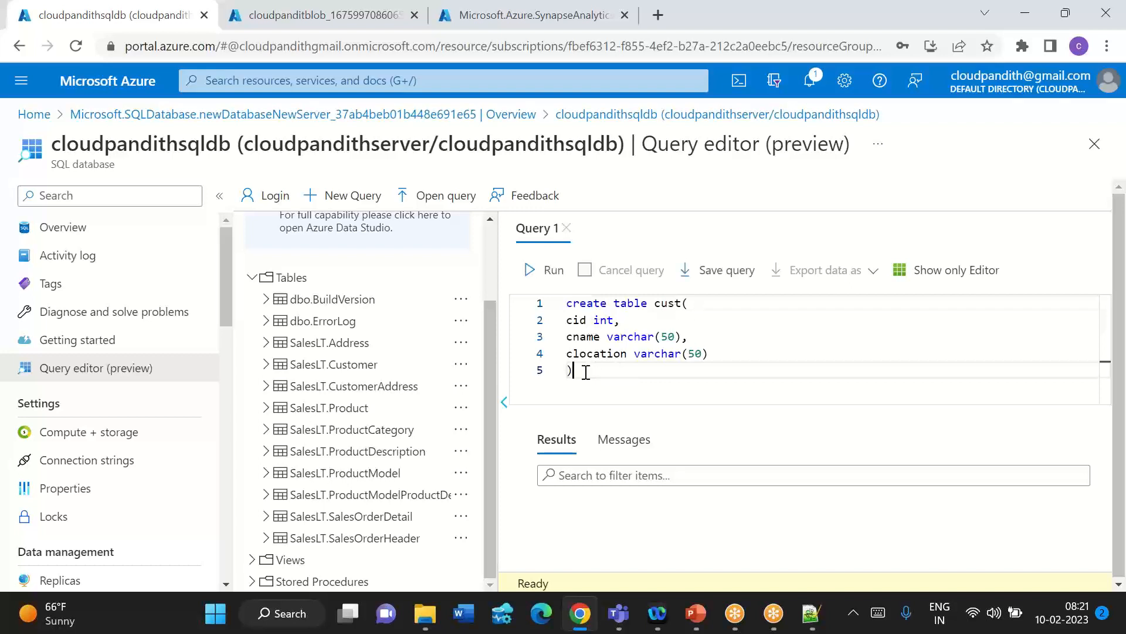
# Step: Run the create table cust query and refresh Tables so dbo.cust appears
pyautogui.moveTo(585, 373); pyautogui.dragTo(565, 300)
pyautogui.click(544, 273)
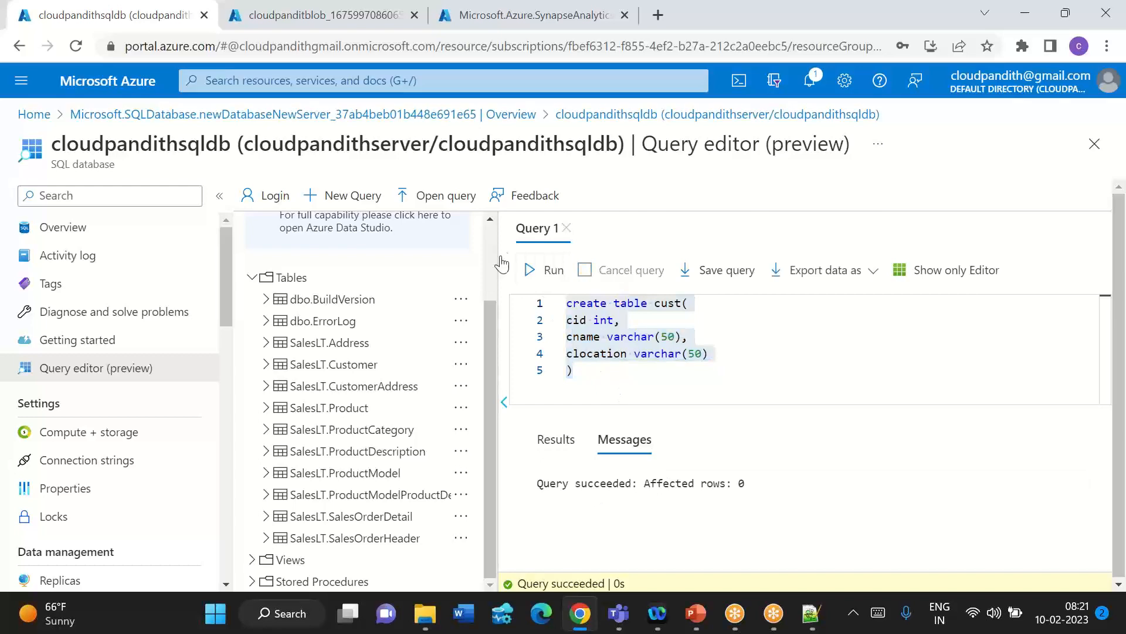
pyautogui.scroll(3, 432, 317)
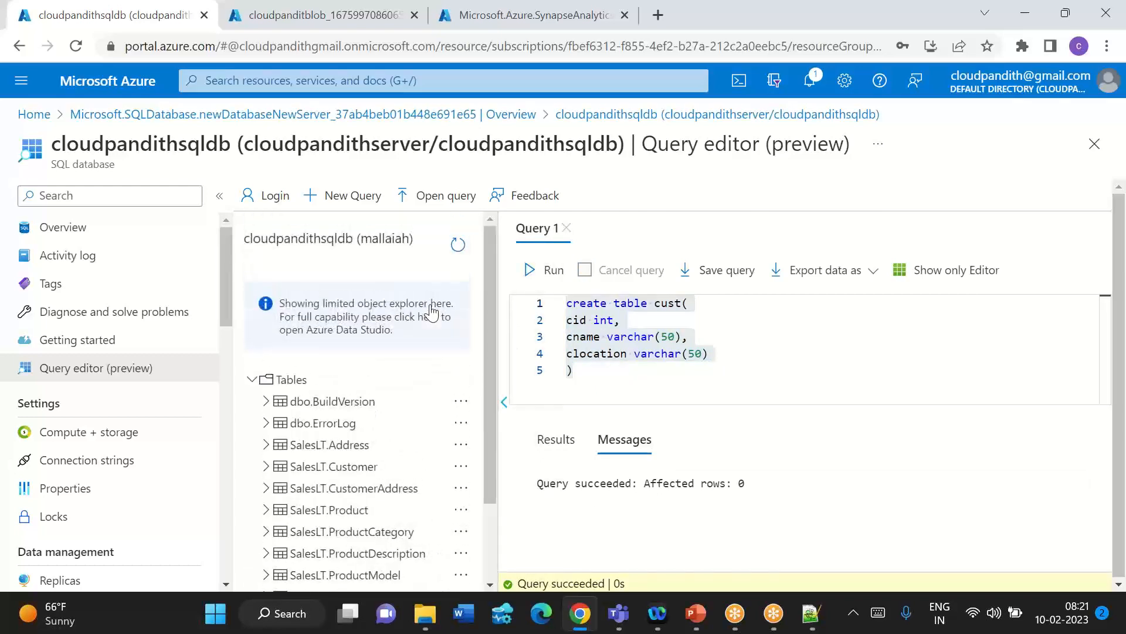
pyautogui.click(455, 248)
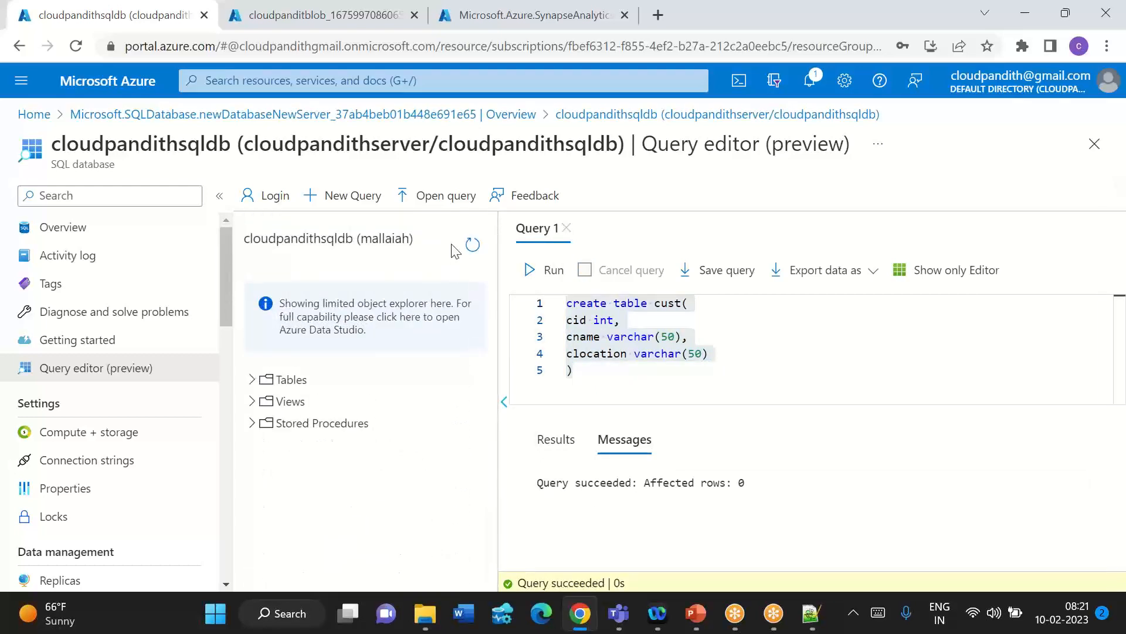
pyautogui.click(261, 380)
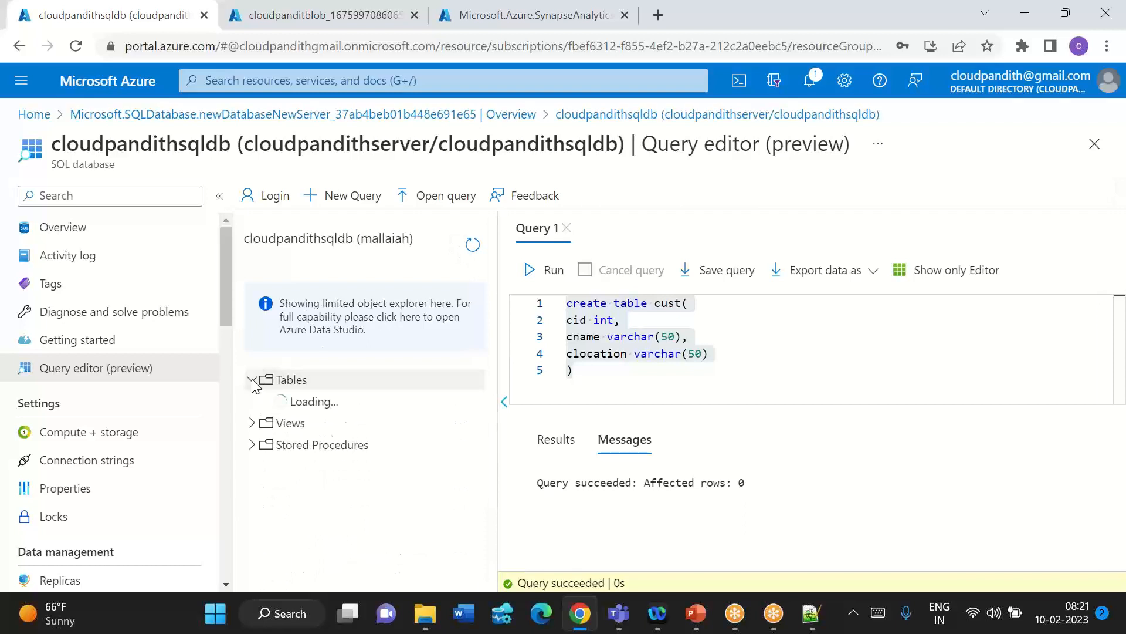
pyautogui.scroll(-2, 258, 385)
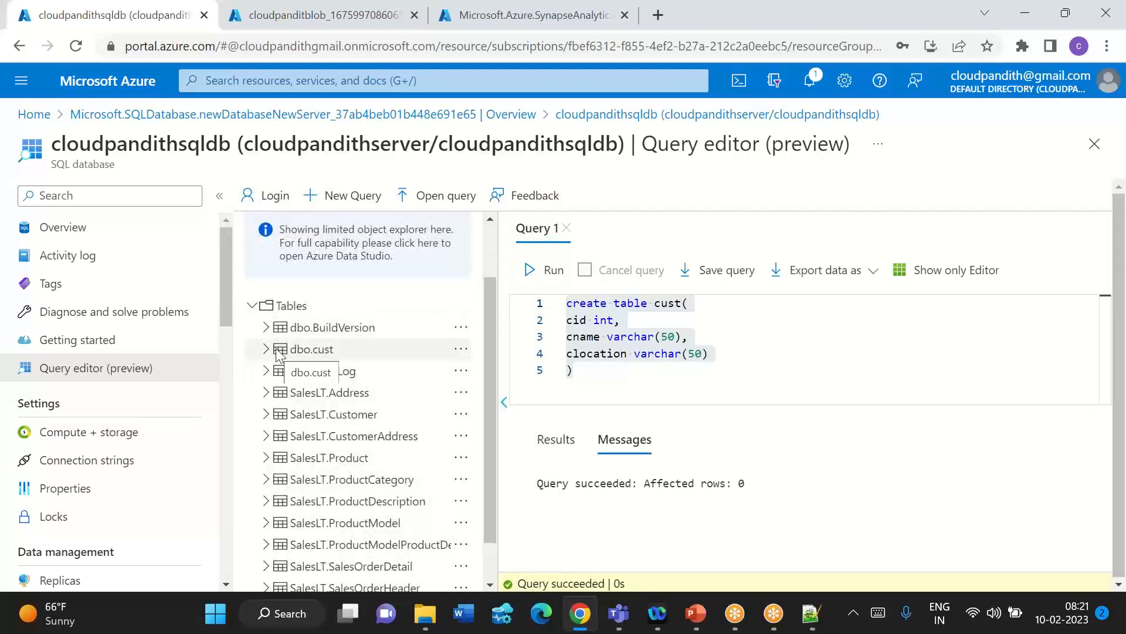
# Step: Run select * from dbo.cust, confirming the table is still empty with zero rows
pyautogui.click(592, 370)
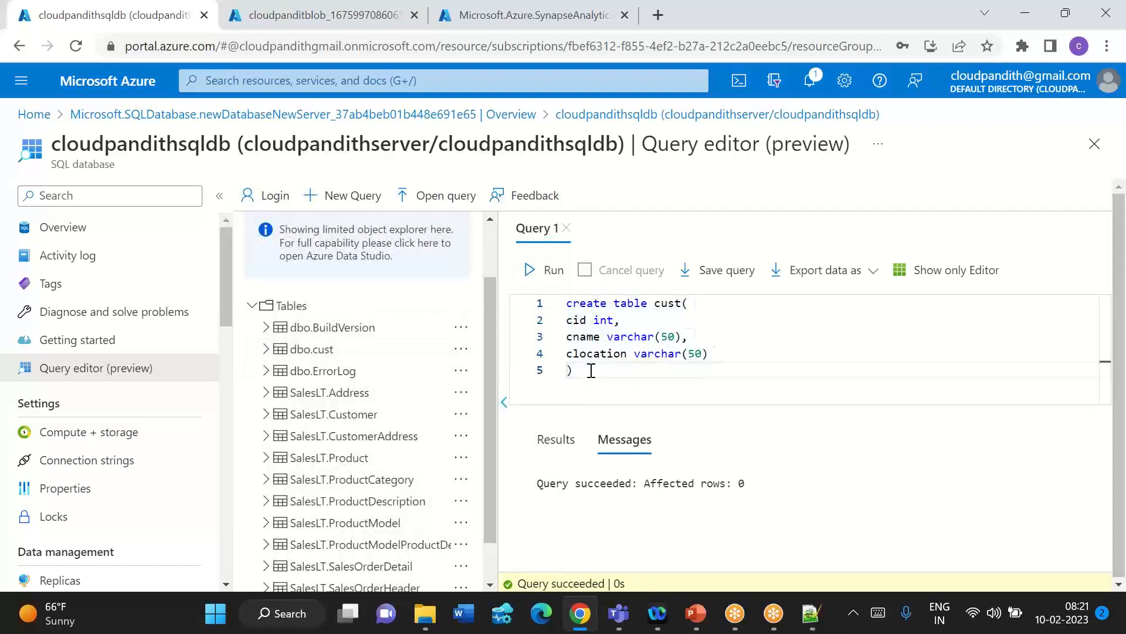
pyautogui.hotkey('ctrl', 'a')
pyautogui.press('BackSpace')
pyautogui.write('sel')
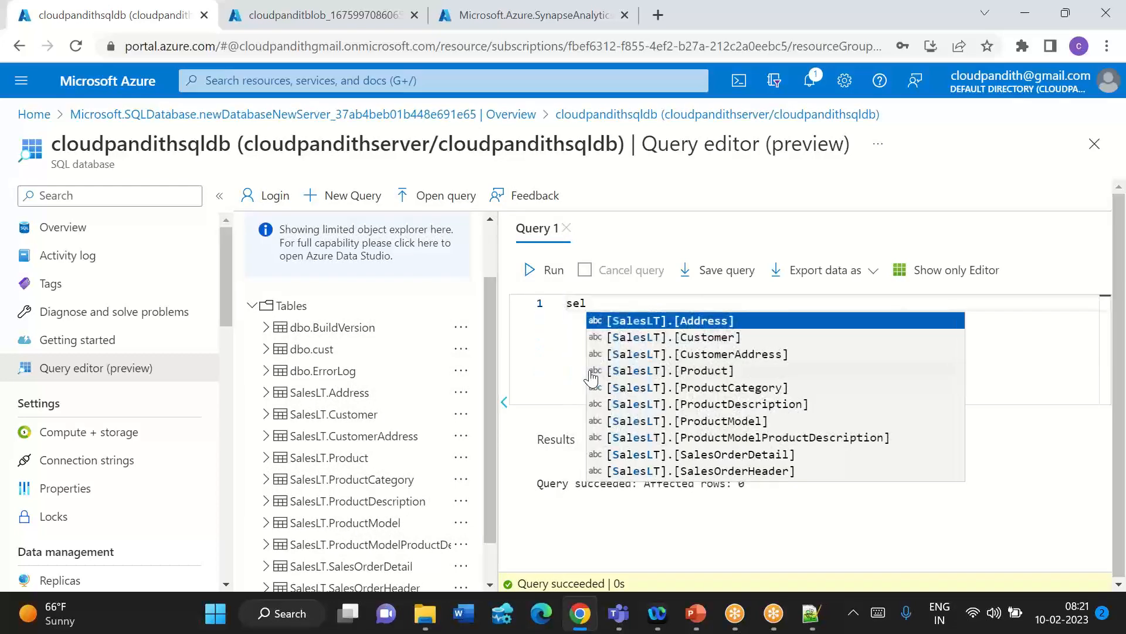
pyautogui.write('ect * fro')
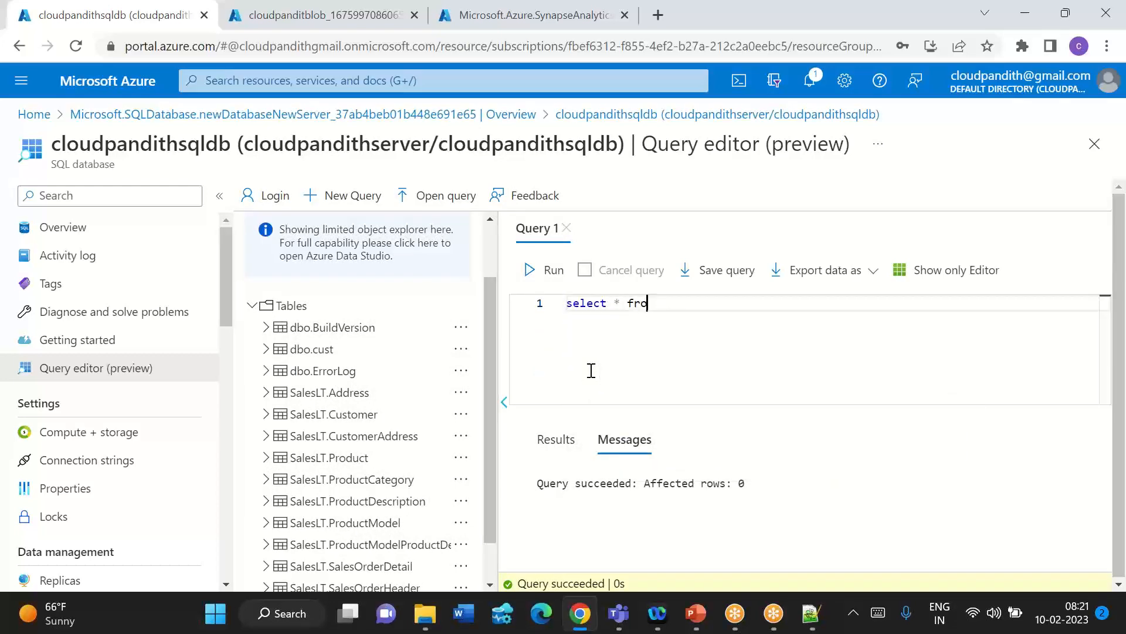
pyautogui.write('m cust')
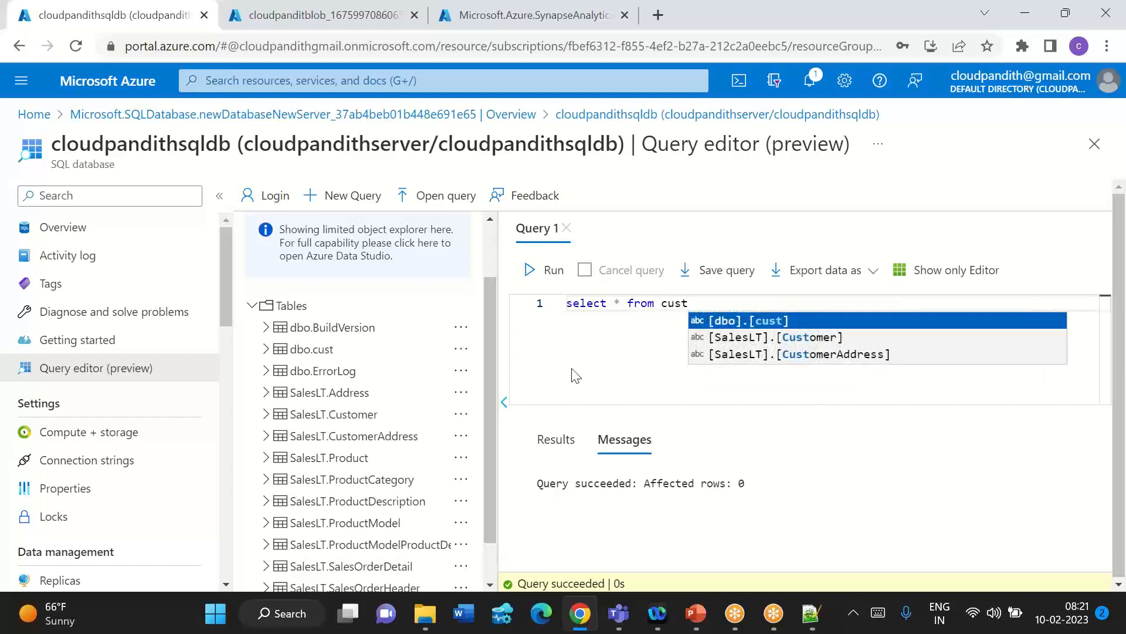
pyautogui.click(552, 271)
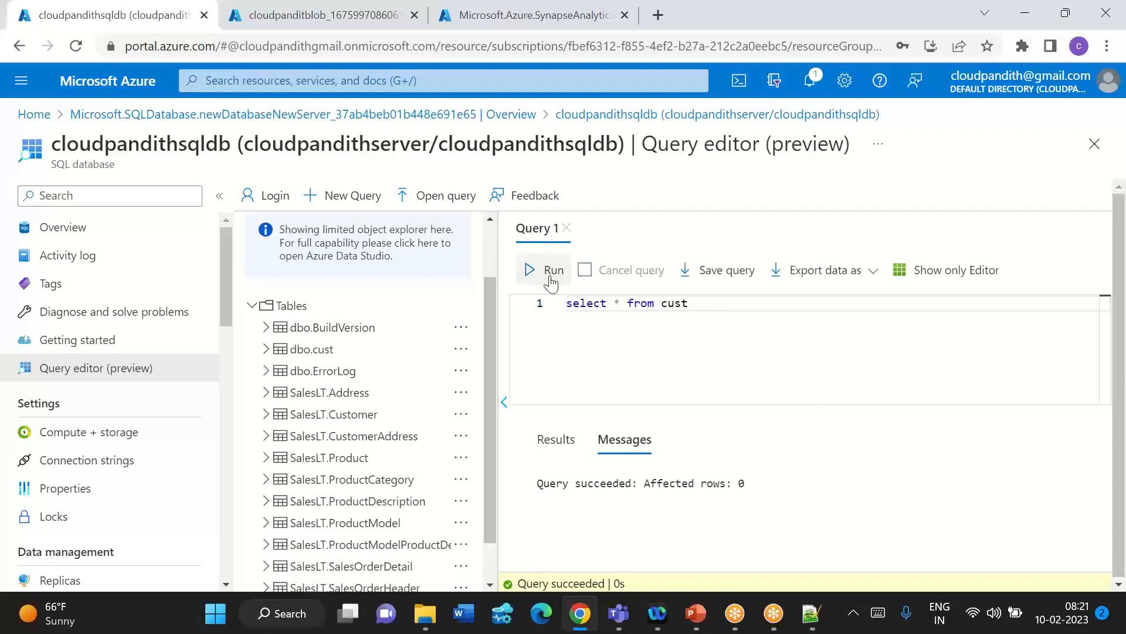
pyautogui.doubleClick(717, 483)
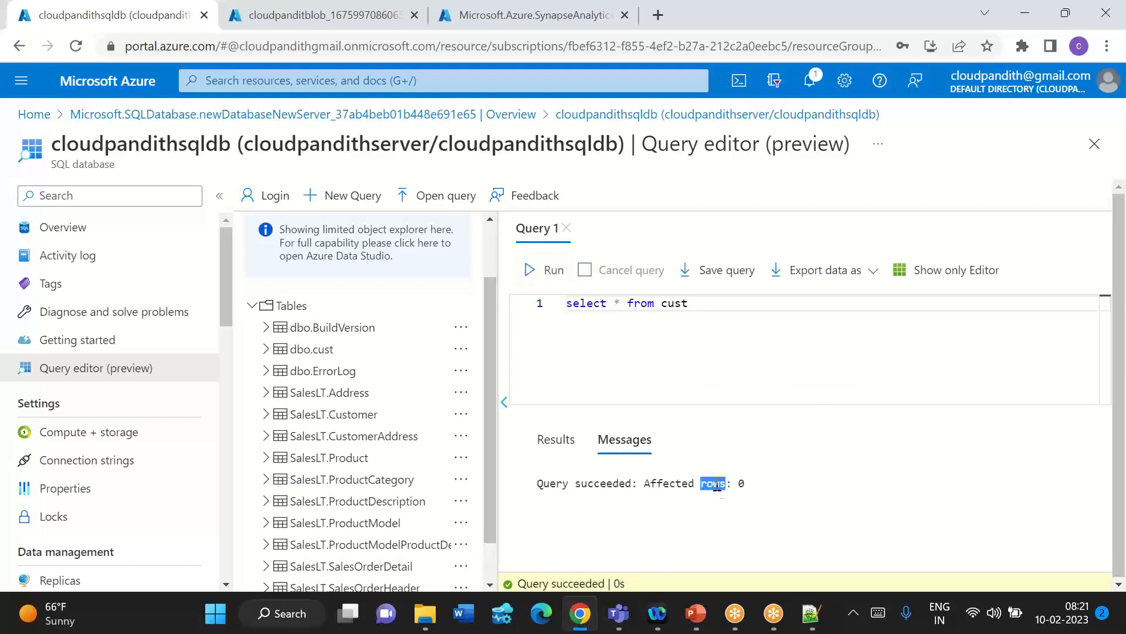
pyautogui.click(663, 306)
pyautogui.write('dbo.')
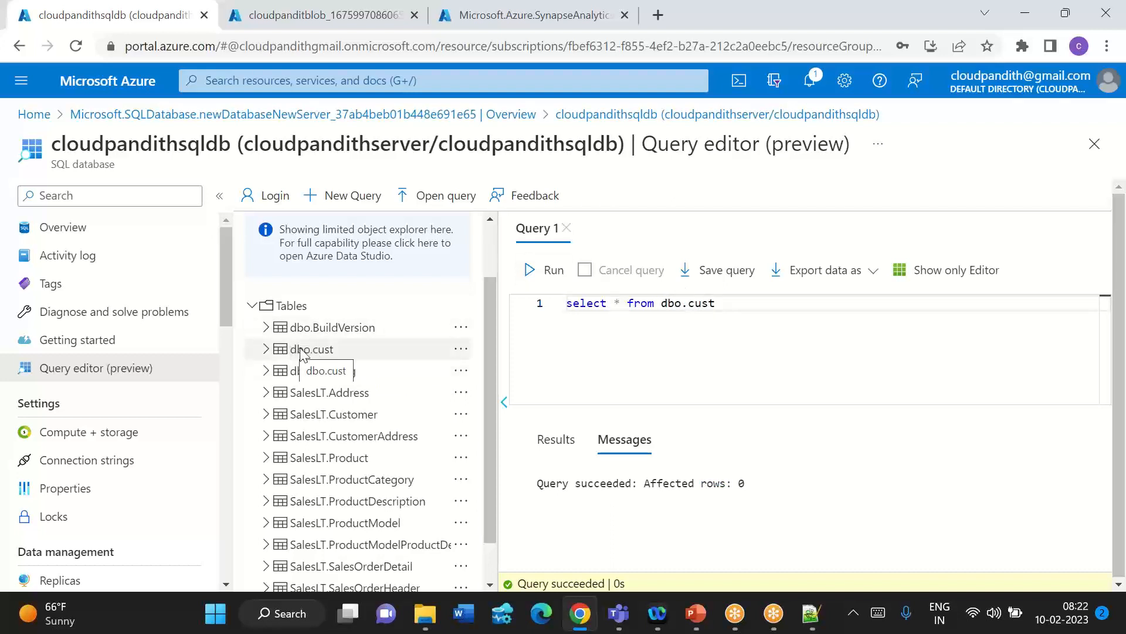
pyautogui.click(567, 283)
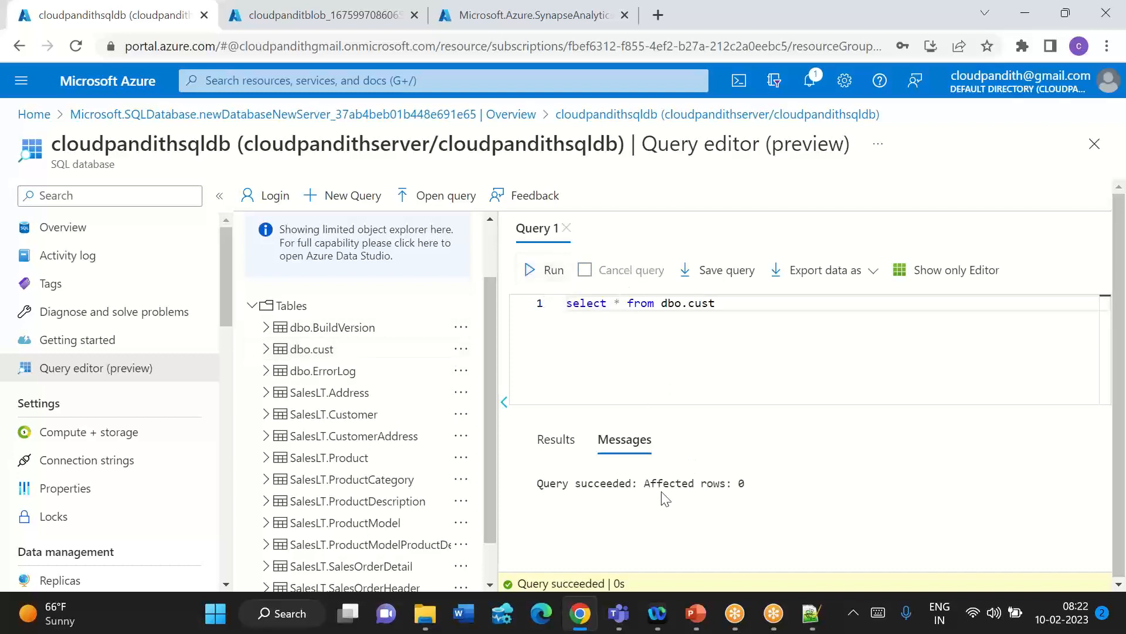
pyautogui.moveTo(661, 491); pyautogui.dragTo(748, 483)
pyautogui.click(759, 305)
# Step: Paste the cust INSERT statement from Notepad++ and run it to add three rows
pyautogui.click(811, 613)
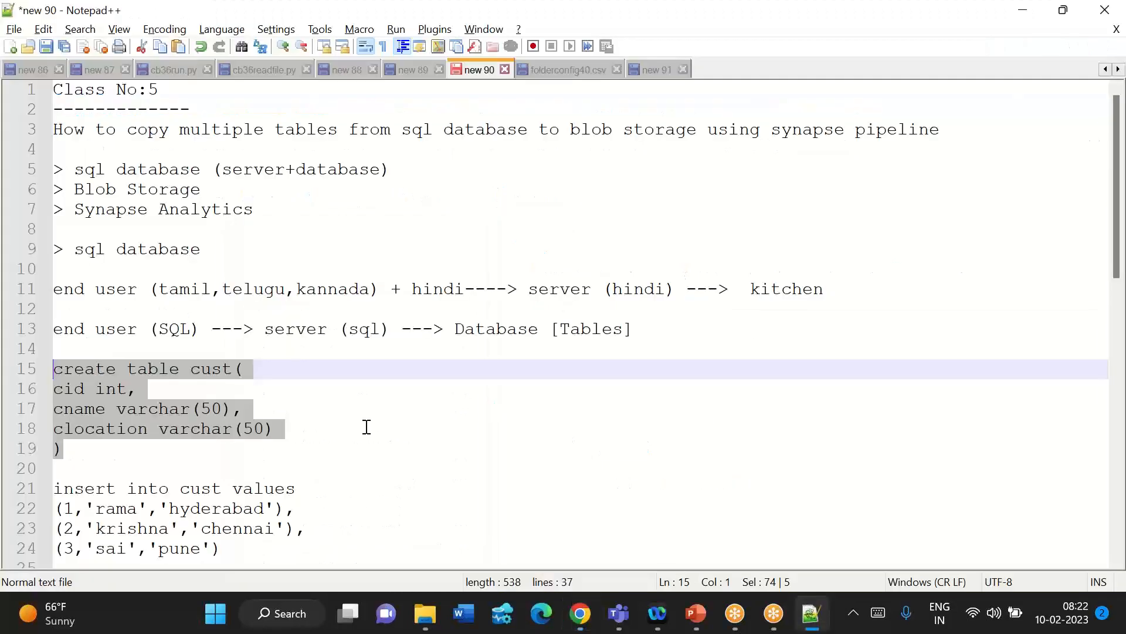
pyautogui.moveTo(232, 490); pyautogui.dragTo(28, 443)
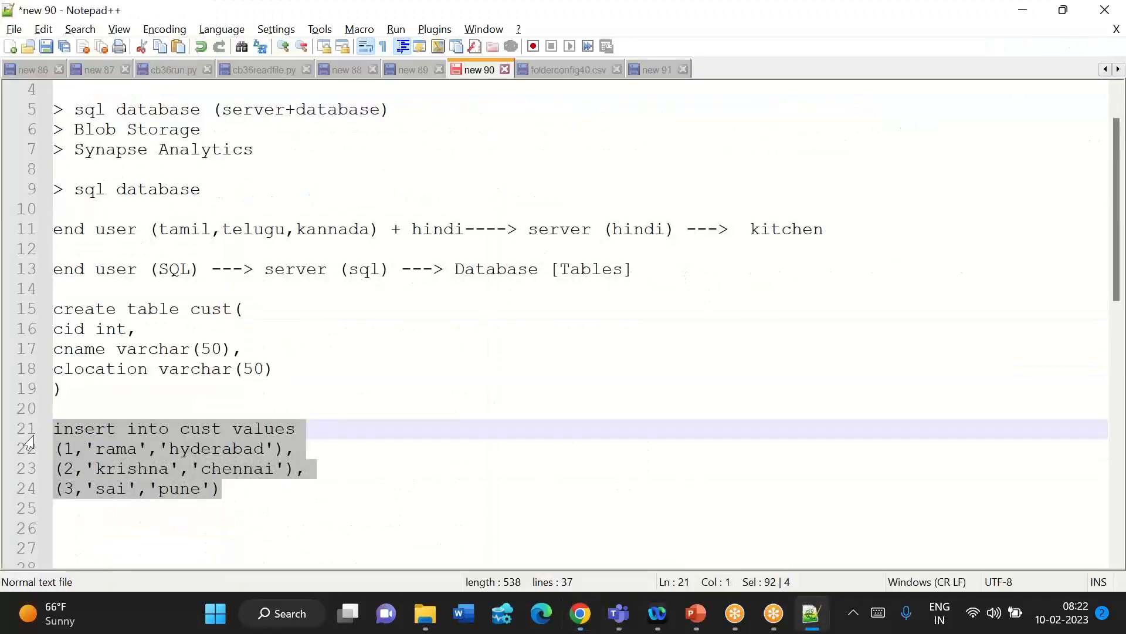
pyautogui.hotkey('alt', 'Tab')
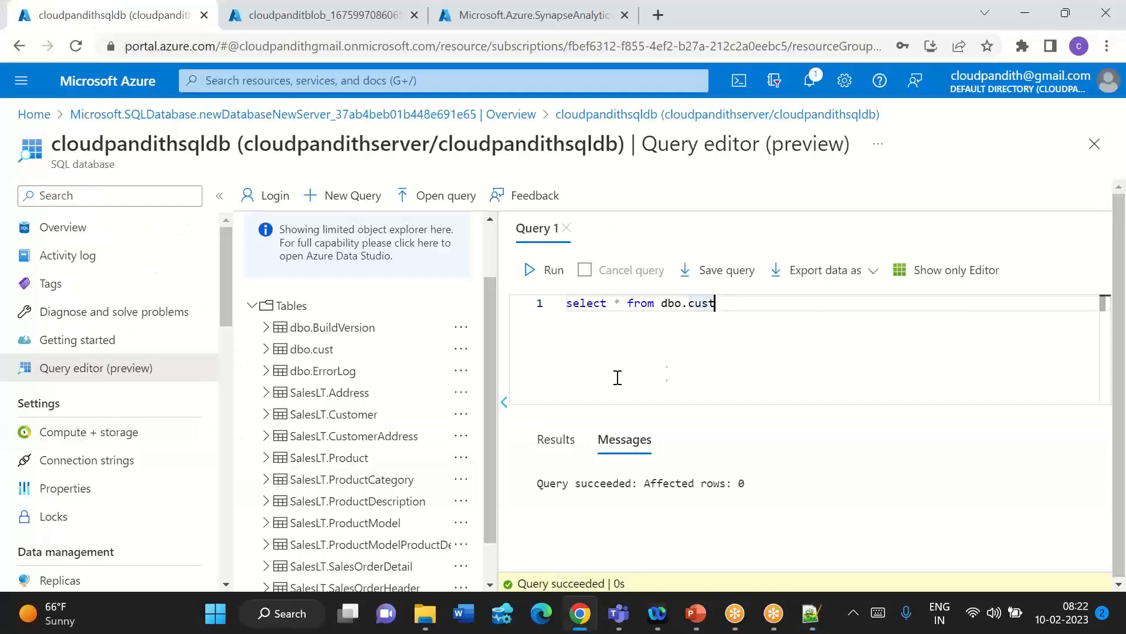
pyautogui.press('Return')
pyautogui.press('Return')
pyautogui.hotkey('ctrl', 'v')
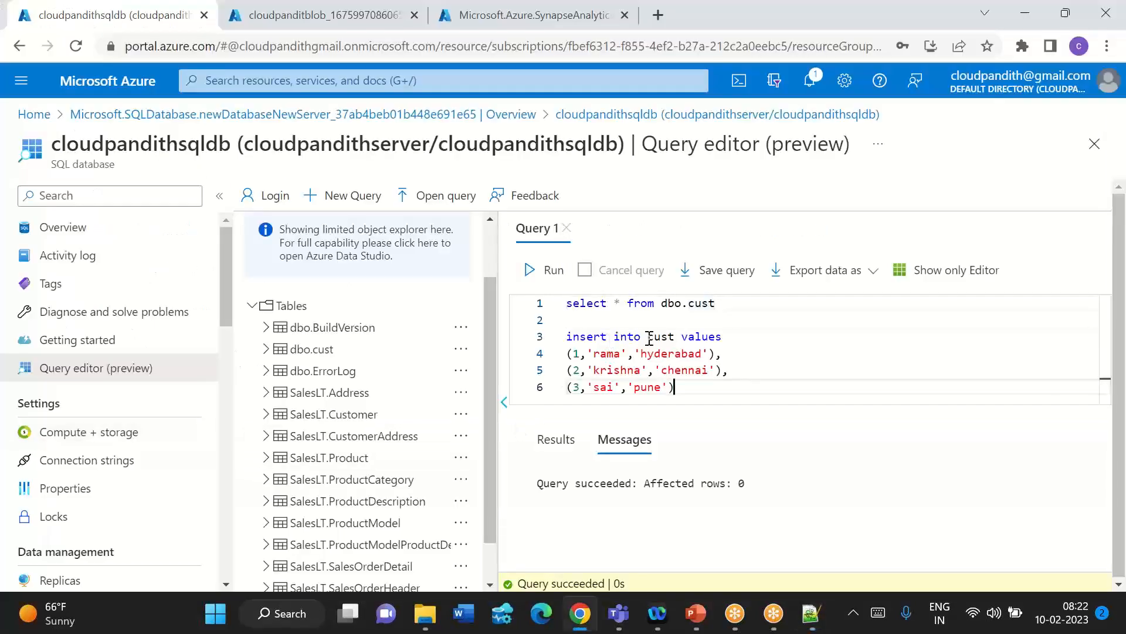
pyautogui.doubleClick(667, 336)
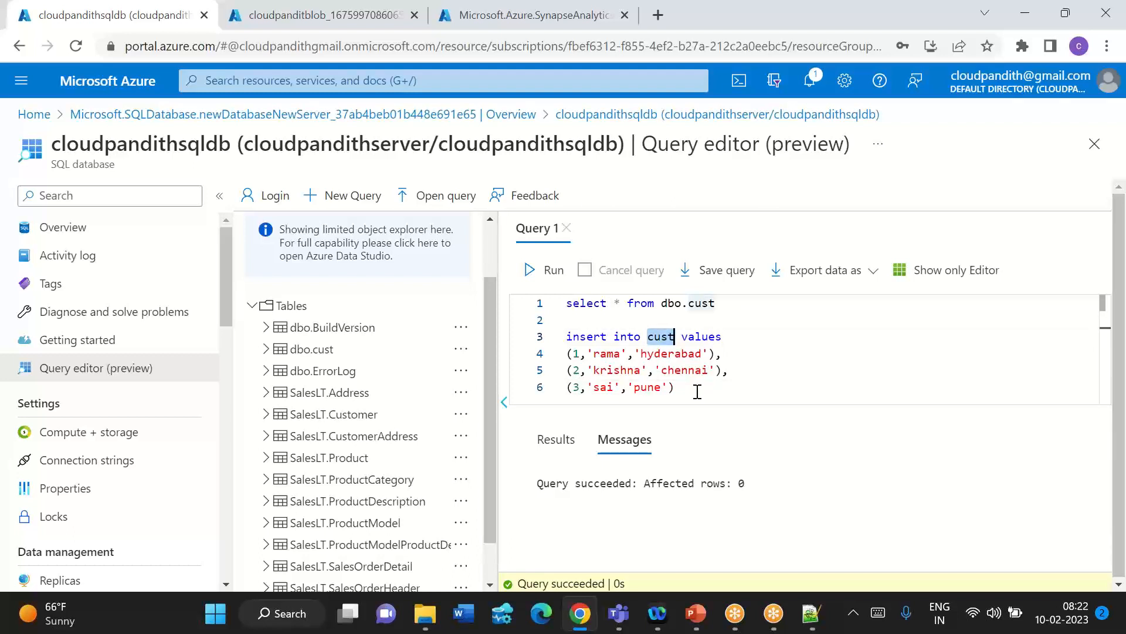
pyautogui.moveTo(698, 390); pyautogui.dragTo(562, 346)
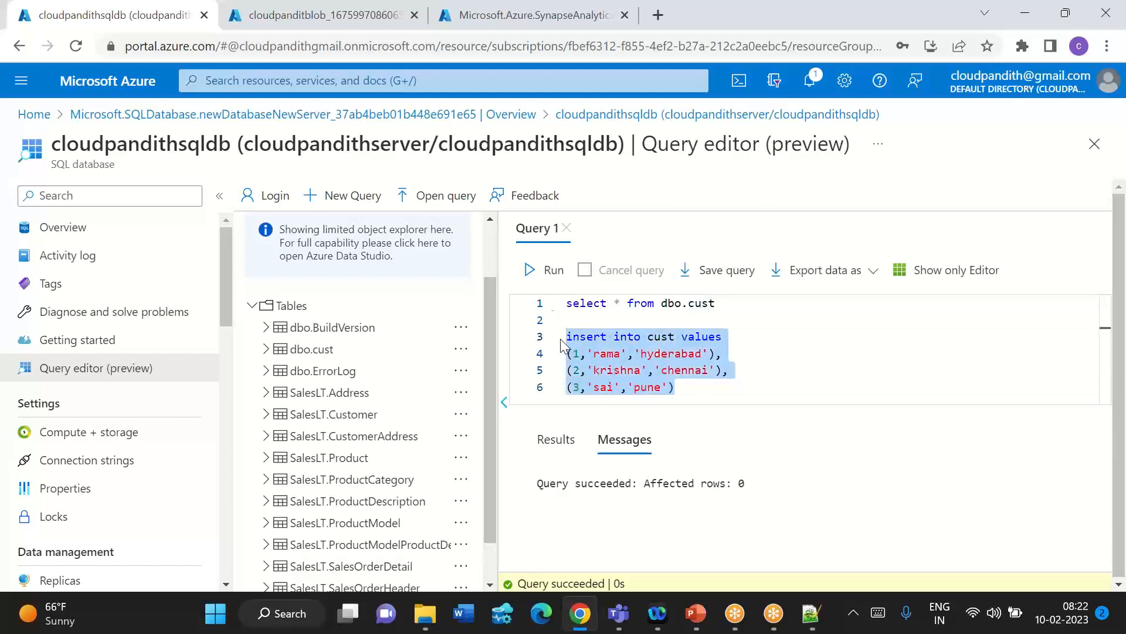
pyautogui.click(543, 270)
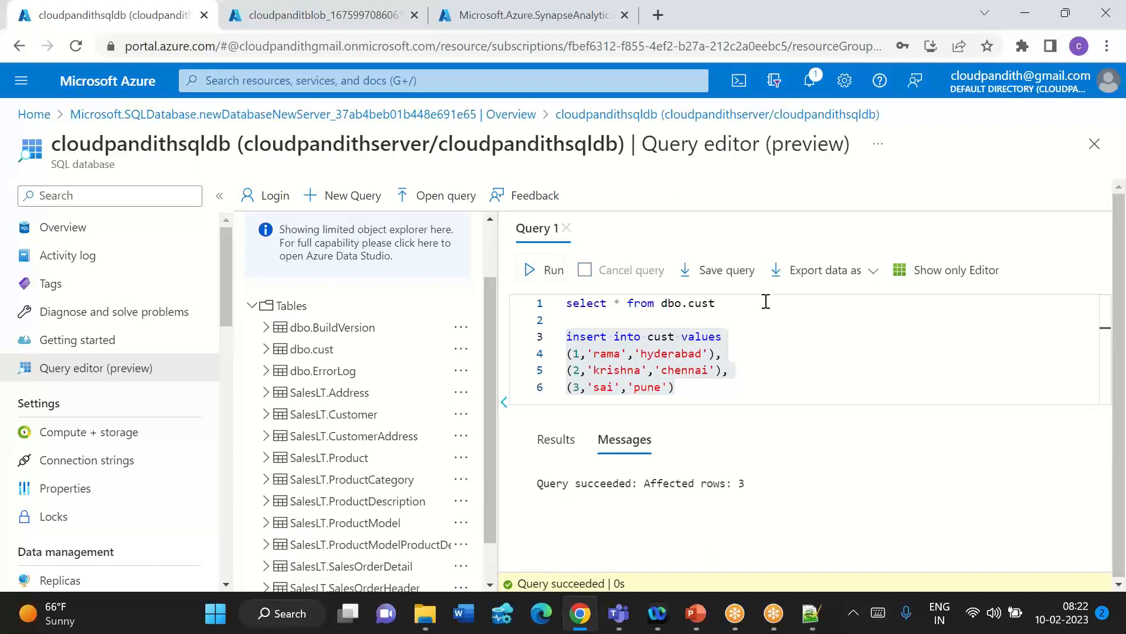
# Step: Run select * from dbo.cust to list rama, krishna and sai, then delete the INSERT
pyautogui.moveTo(766, 301); pyautogui.dragTo(562, 316)
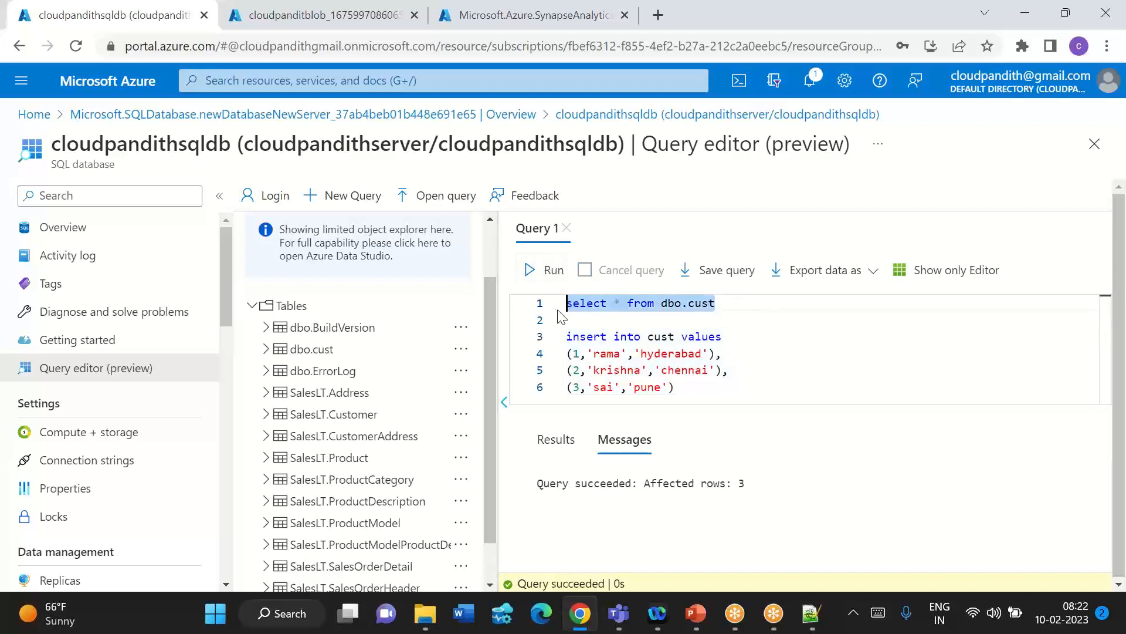
pyautogui.click(551, 270)
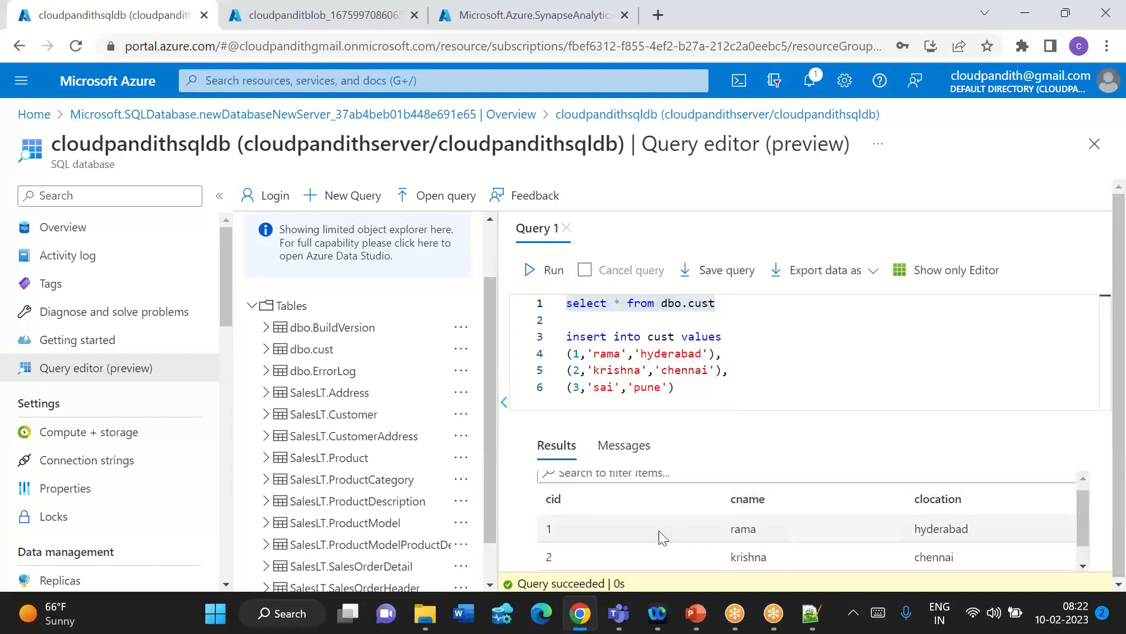
pyautogui.moveTo(694, 387); pyautogui.dragTo(560, 336)
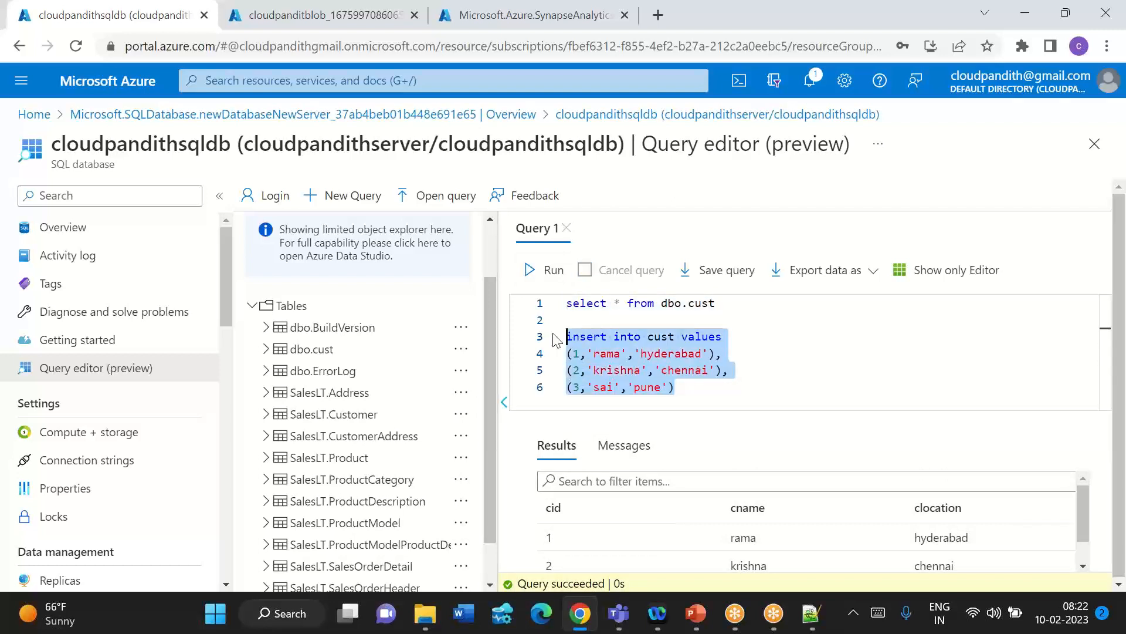
pyautogui.press('BackSpace')
pyautogui.click(559, 271)
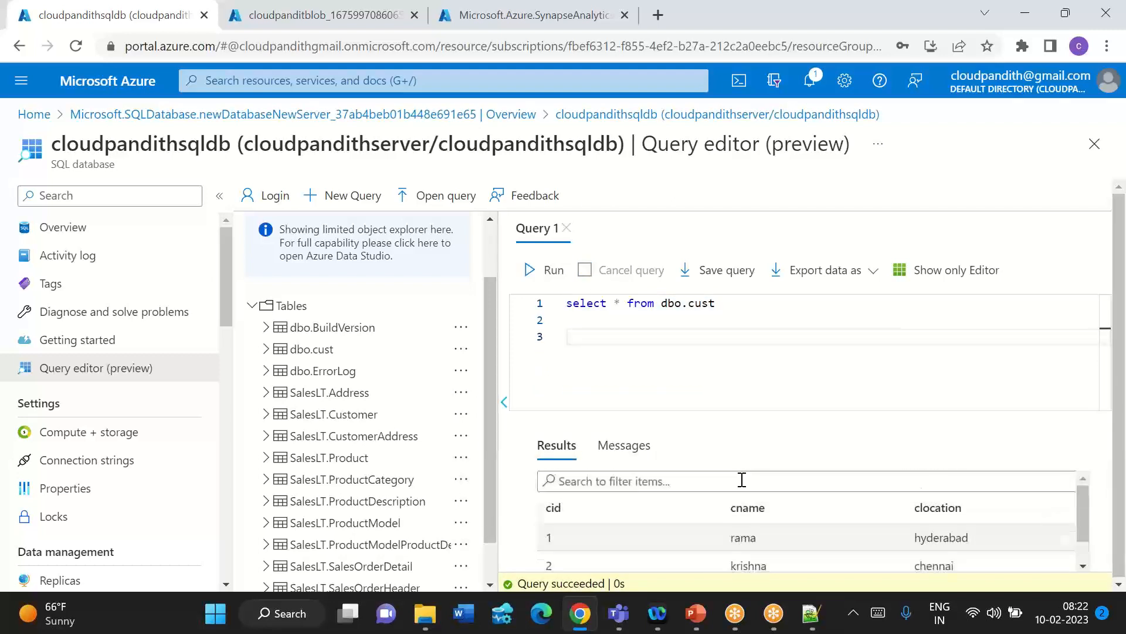
pyautogui.scroll(-1, 741, 480)
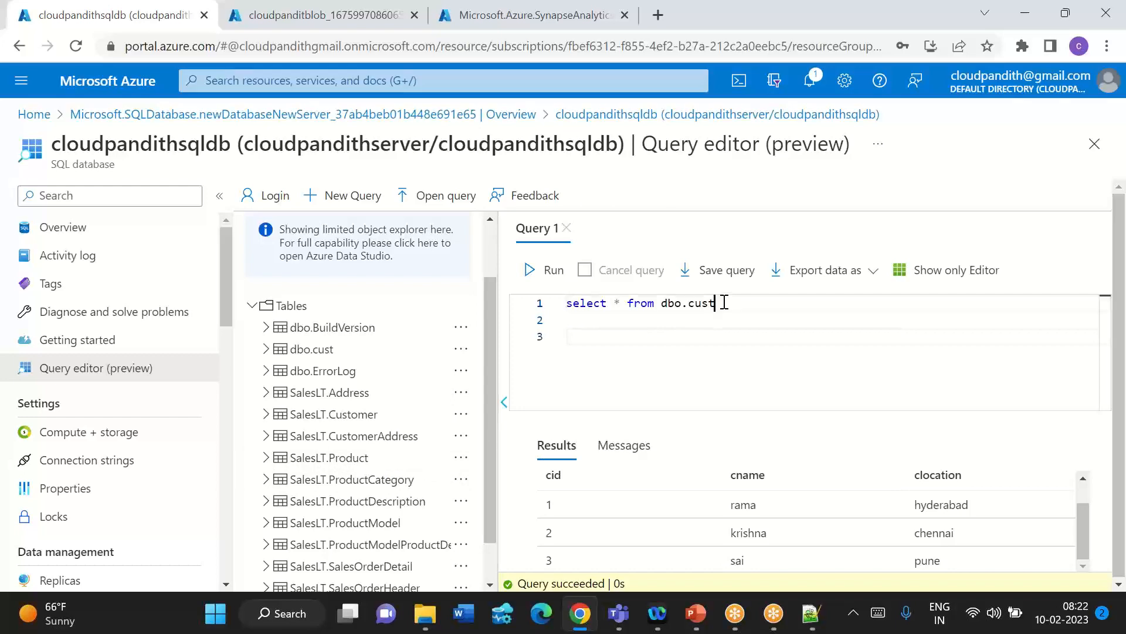
# Step: Rerun the dbo.cust query and confirm its messages show 'Affected rows: 3'
pyautogui.press('BackSpace')
pyautogui.press('BackSpace')
pyautogui.press('BackSpace')
pyautogui.write('s')
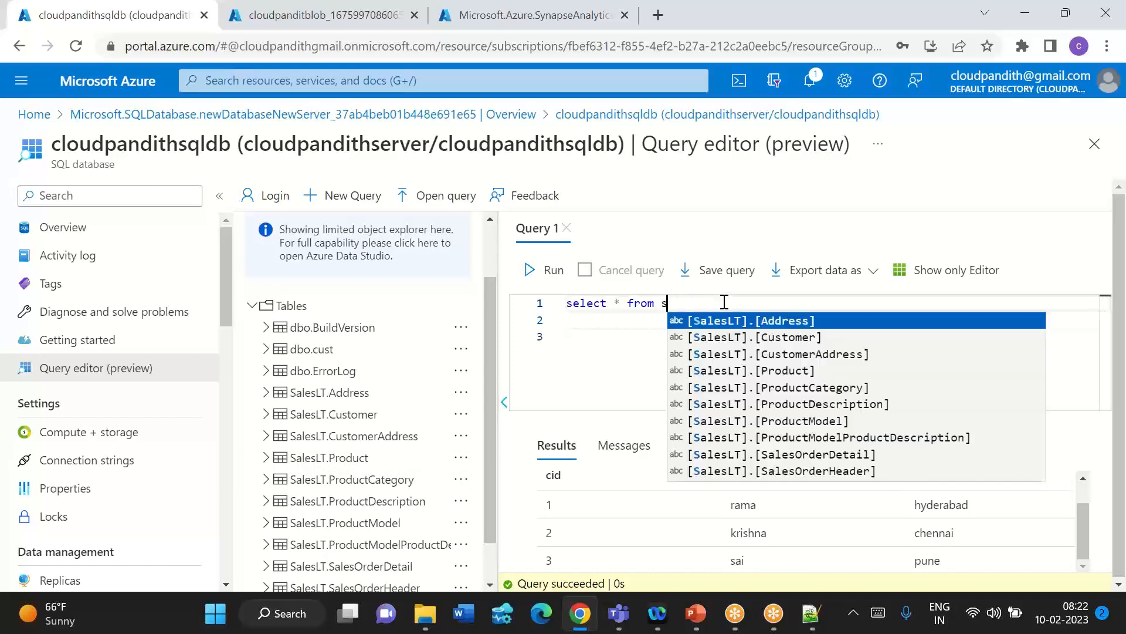
pyautogui.write('aleslt.')
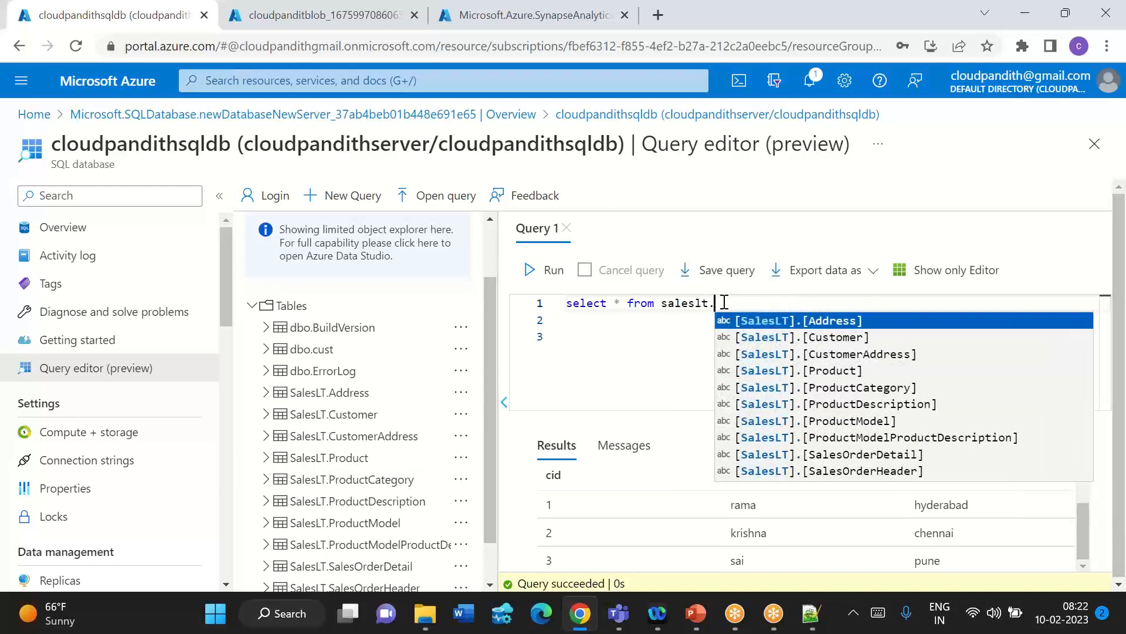
pyautogui.write('produt')
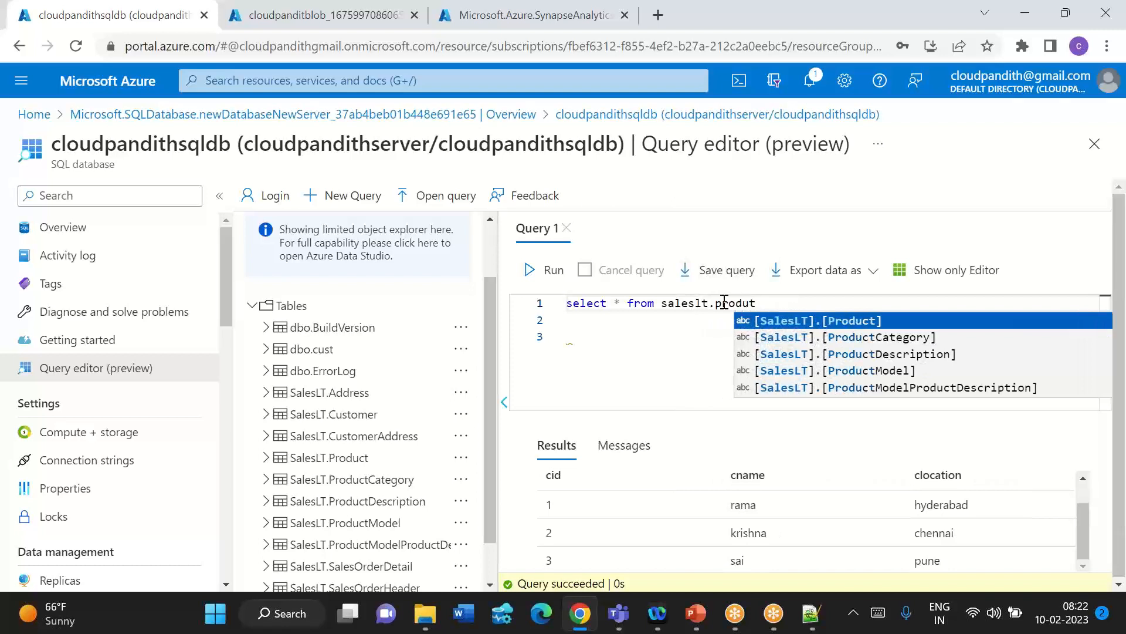
pyautogui.press('BackSpace')
pyautogui.press('BackSpace')
pyautogui.press('BackSpace')
pyautogui.press('BackSpace')
pyautogui.press('BackSpace')
pyautogui.press('BackSpace')
pyautogui.press('BackSpace')
pyautogui.press('BackSpace')
pyautogui.press('BackSpace')
pyautogui.press('BackSpace')
pyautogui.press('BackSpace')
pyautogui.press('BackSpace')
pyautogui.press('BackSpace')
pyautogui.write('dbo.cust')
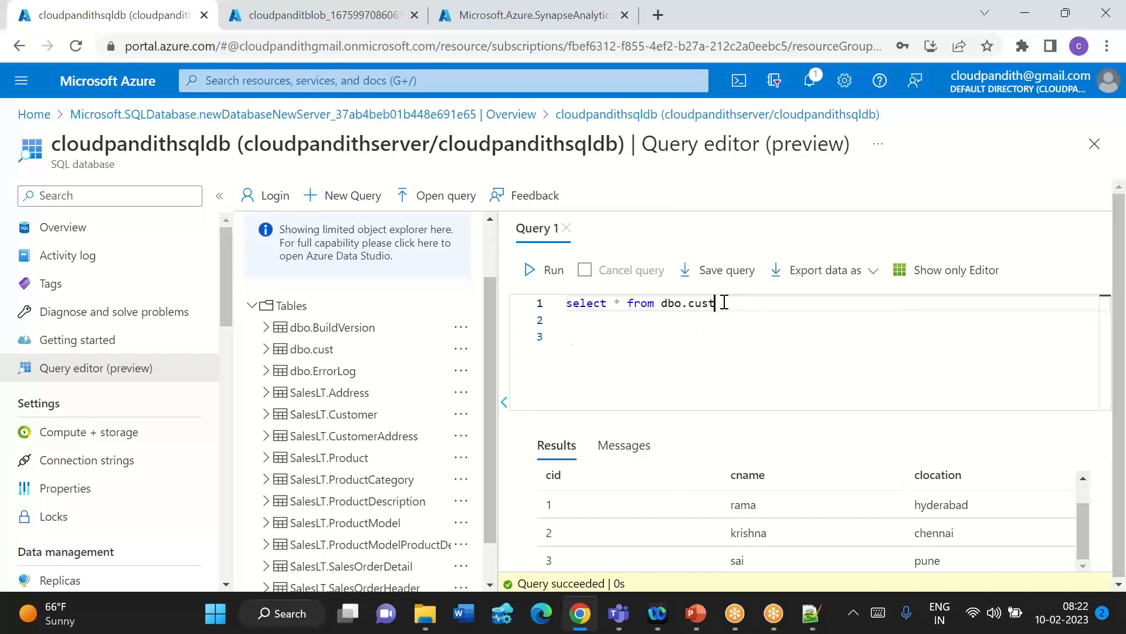
pyautogui.click(546, 270)
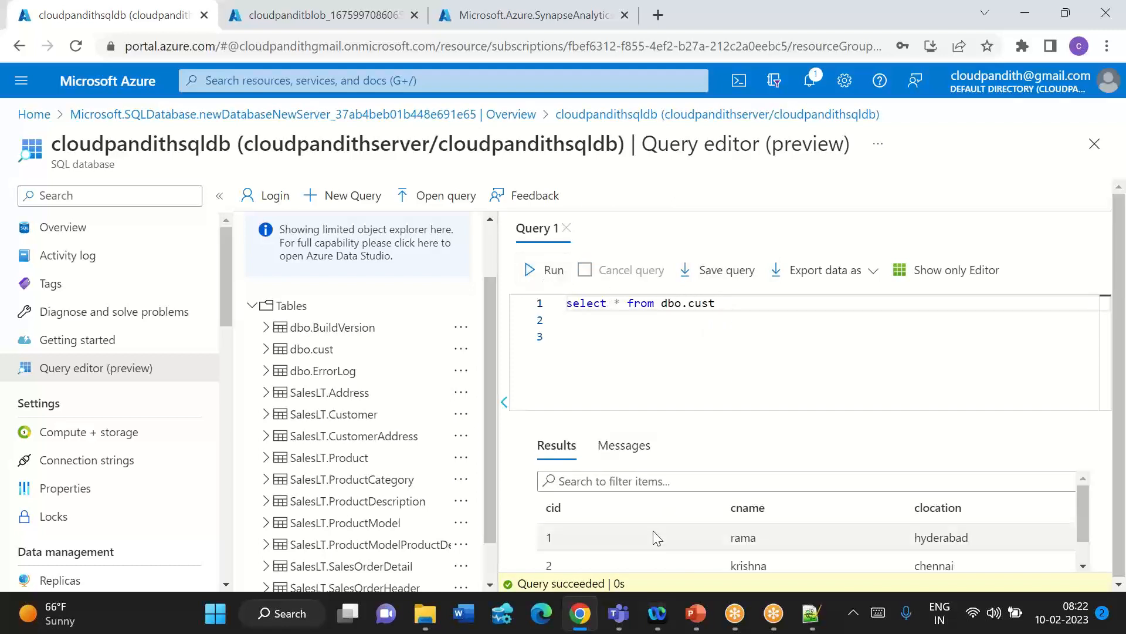
pyautogui.click(636, 449)
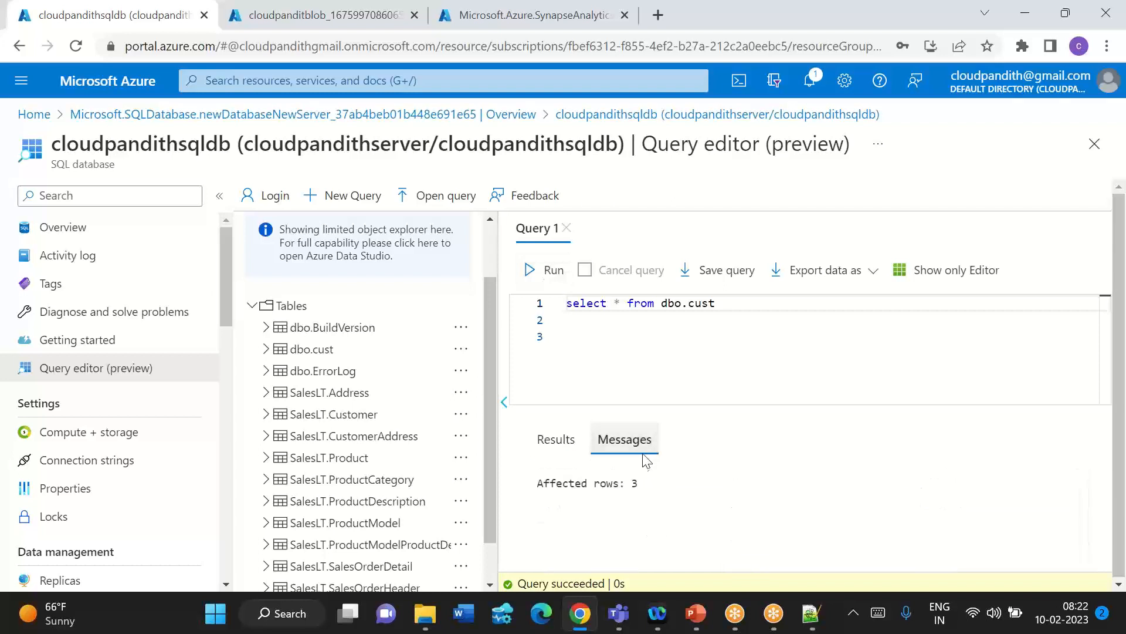
pyautogui.tripleClick(637, 484)
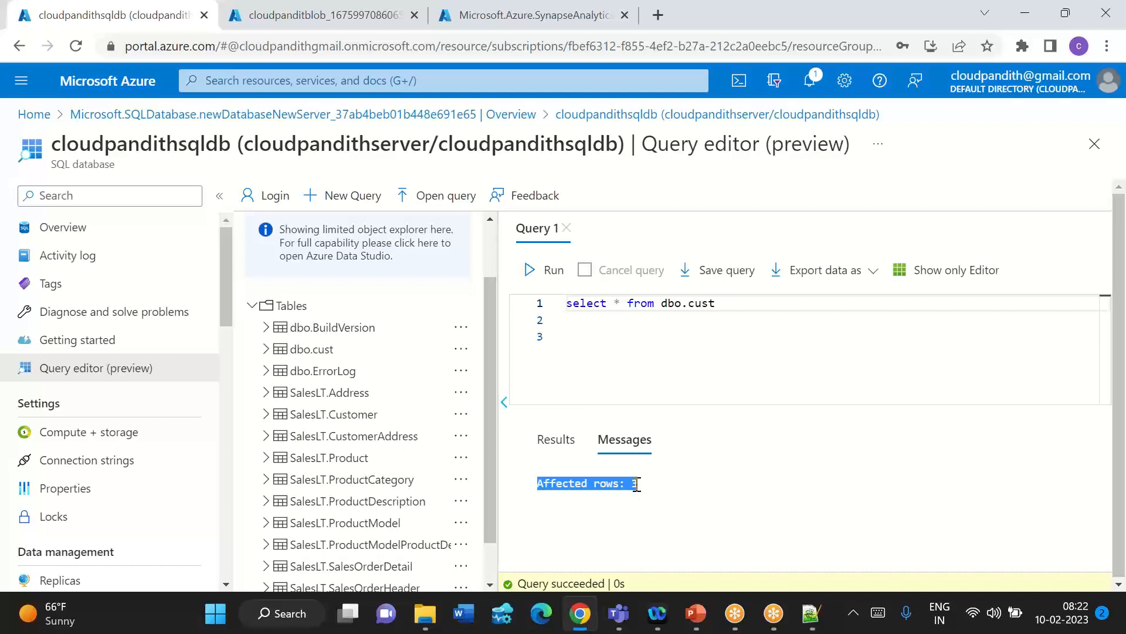
pyautogui.click(556, 441)
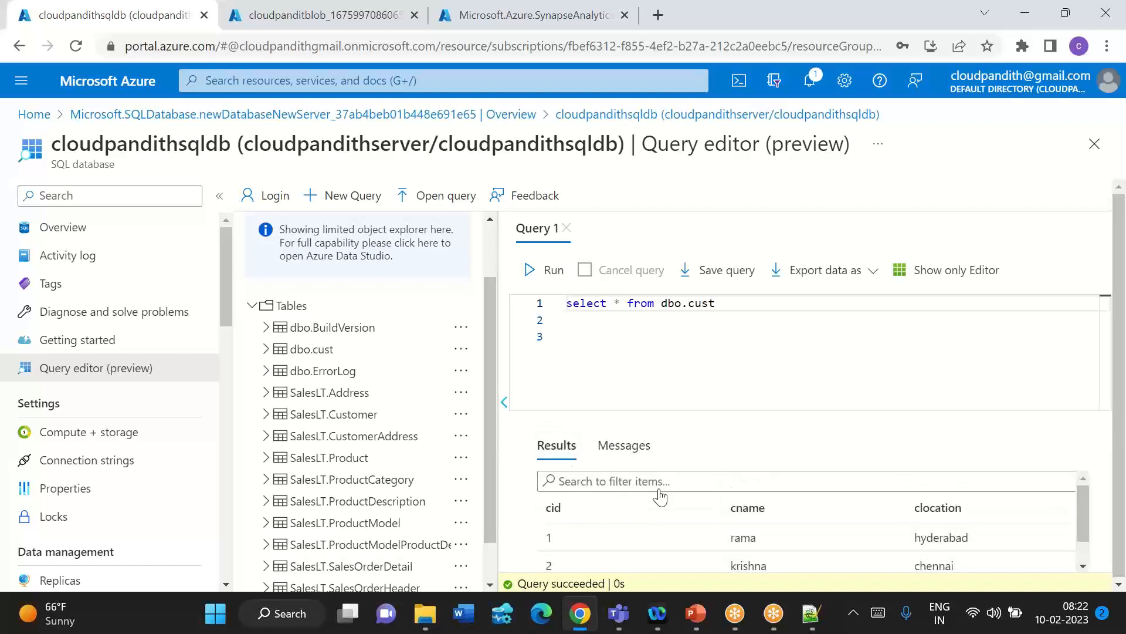
# Step: Query the saleslt.product table and confirm it returns 295 rows
pyautogui.press('BackSpace')
pyautogui.press('BackSpace')
pyautogui.write('m sa')
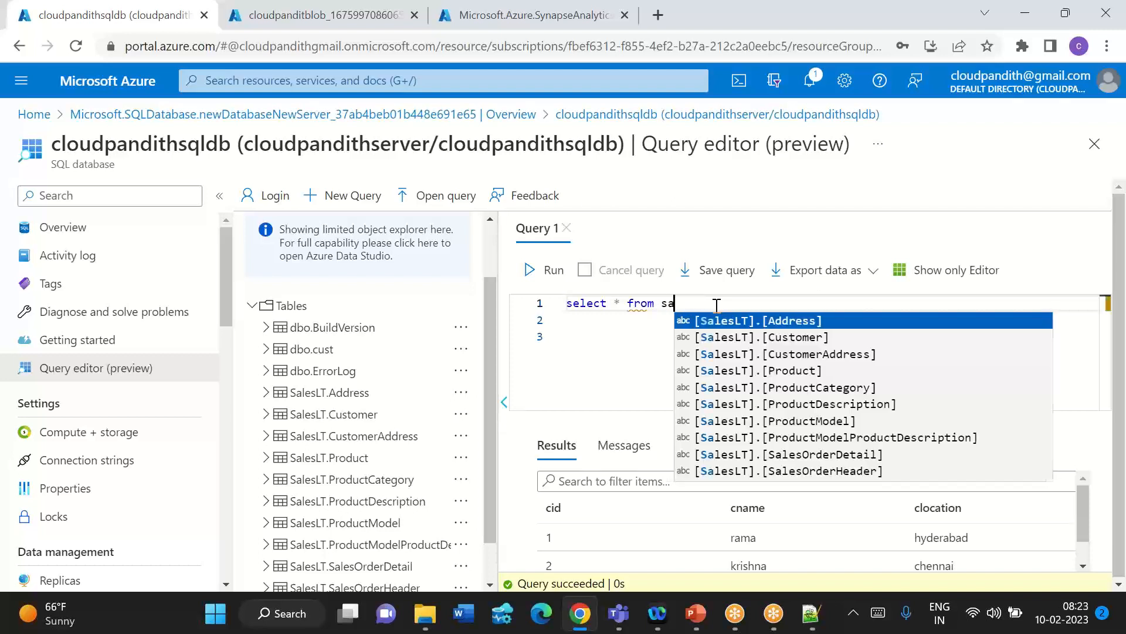
pyautogui.write('leslt.product')
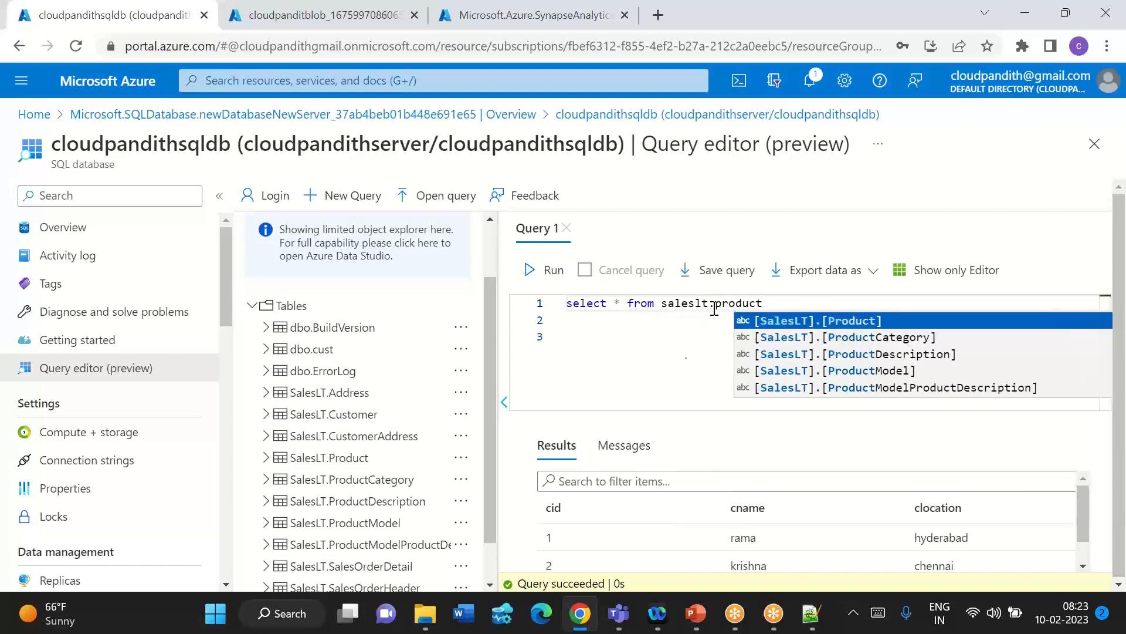
pyautogui.click(543, 269)
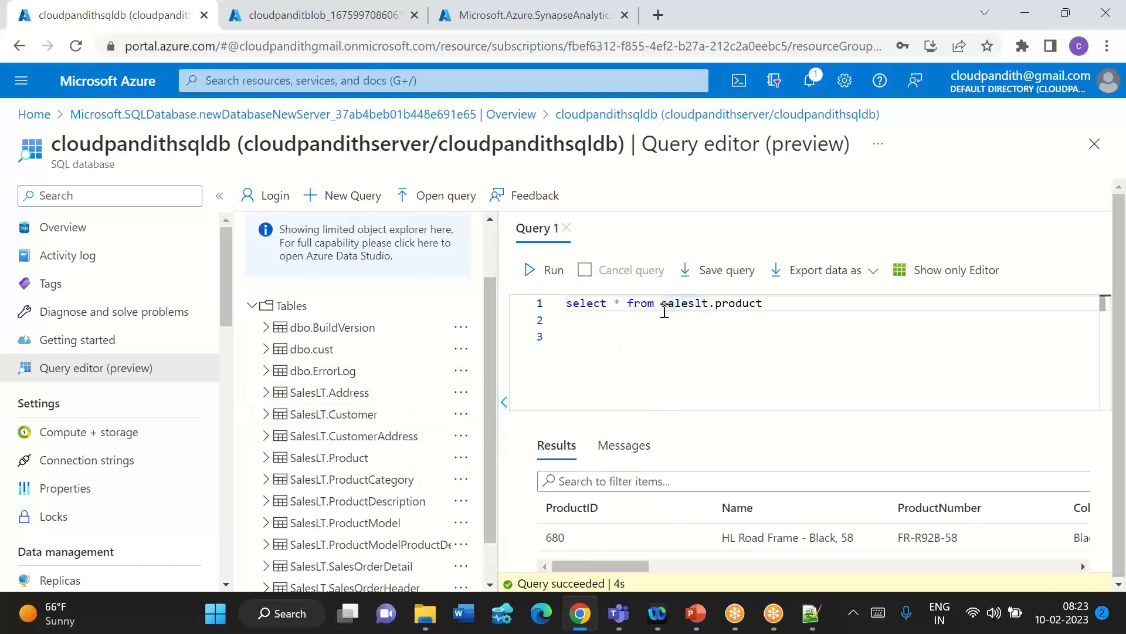
pyautogui.doubleClick(701, 300)
pyautogui.scroll(-5, 699, 515)
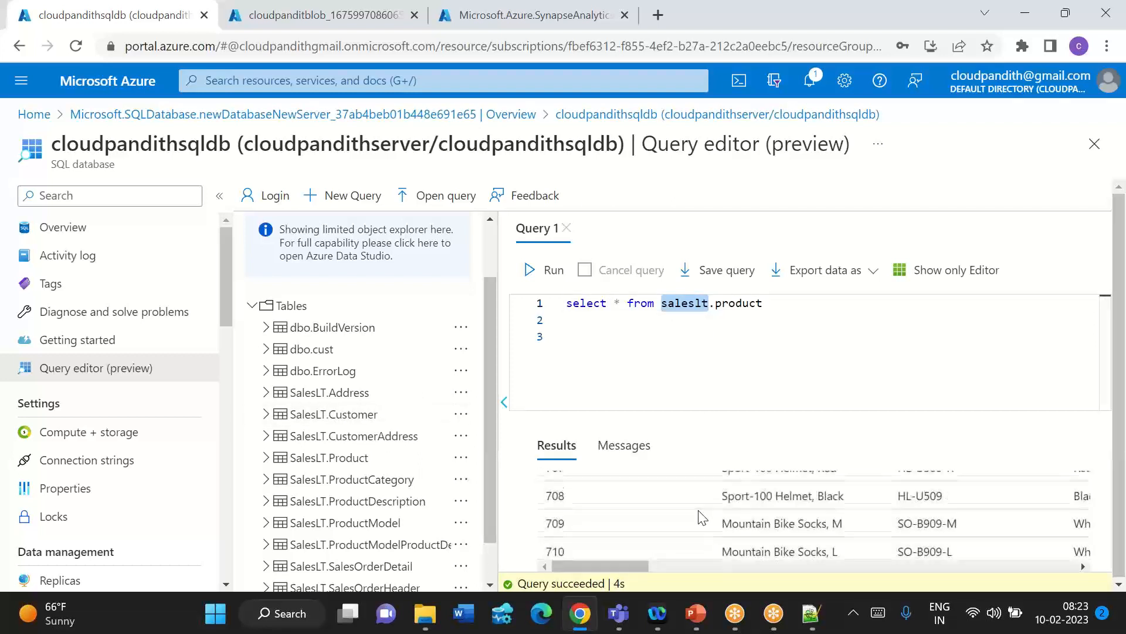
pyautogui.scroll(5, 698, 515)
pyautogui.click(620, 441)
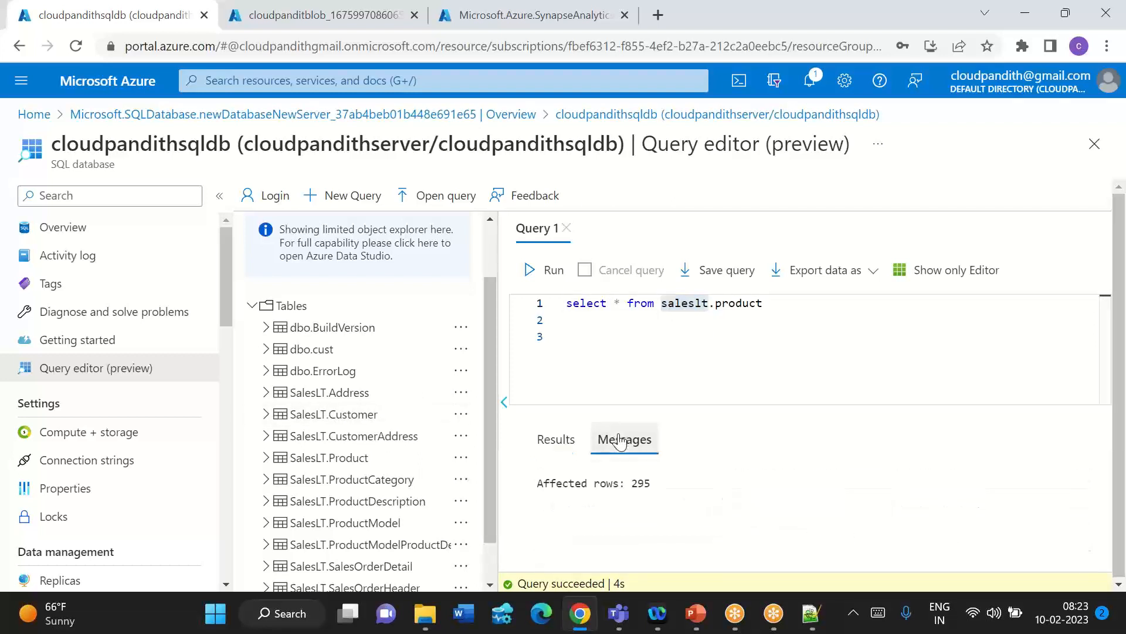
pyautogui.doubleClick(639, 482)
# Step: Change the query to select * from saleslt.customer, run it, and confirm 847 affected rows
pyautogui.doubleClick(742, 303)
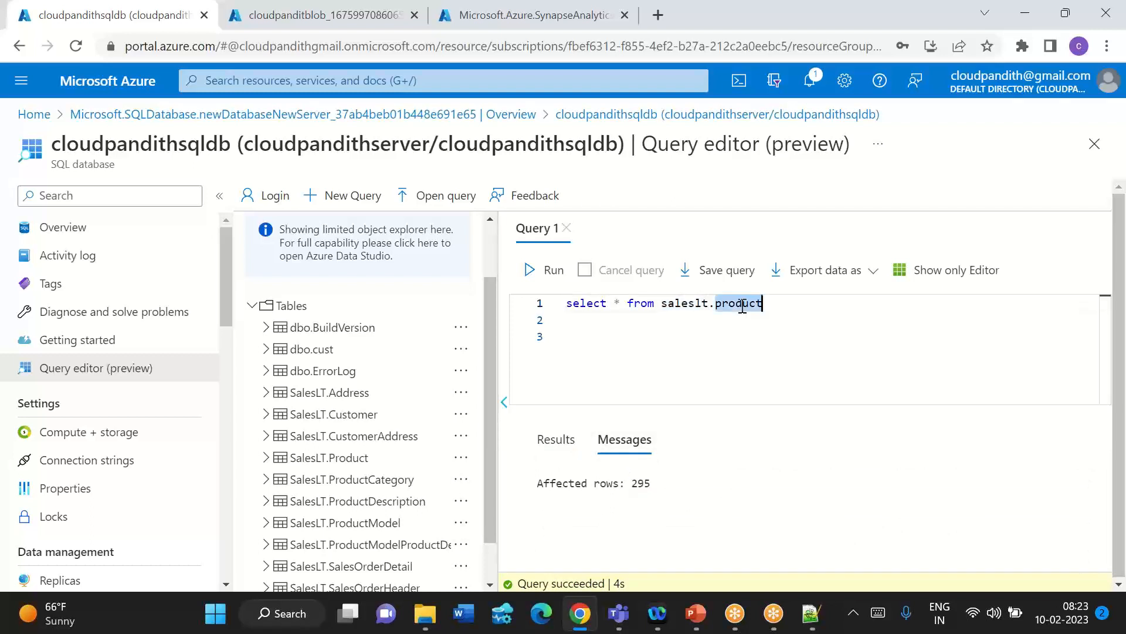
pyautogui.press('BackSpace')
pyautogui.write('customer')
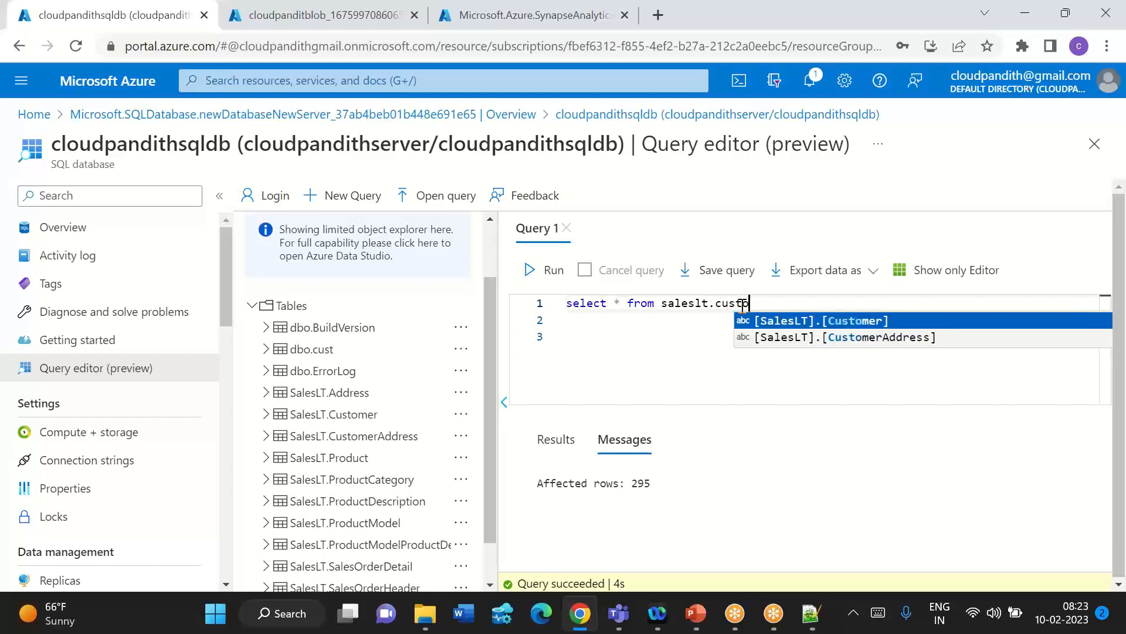
pyautogui.click(565, 279)
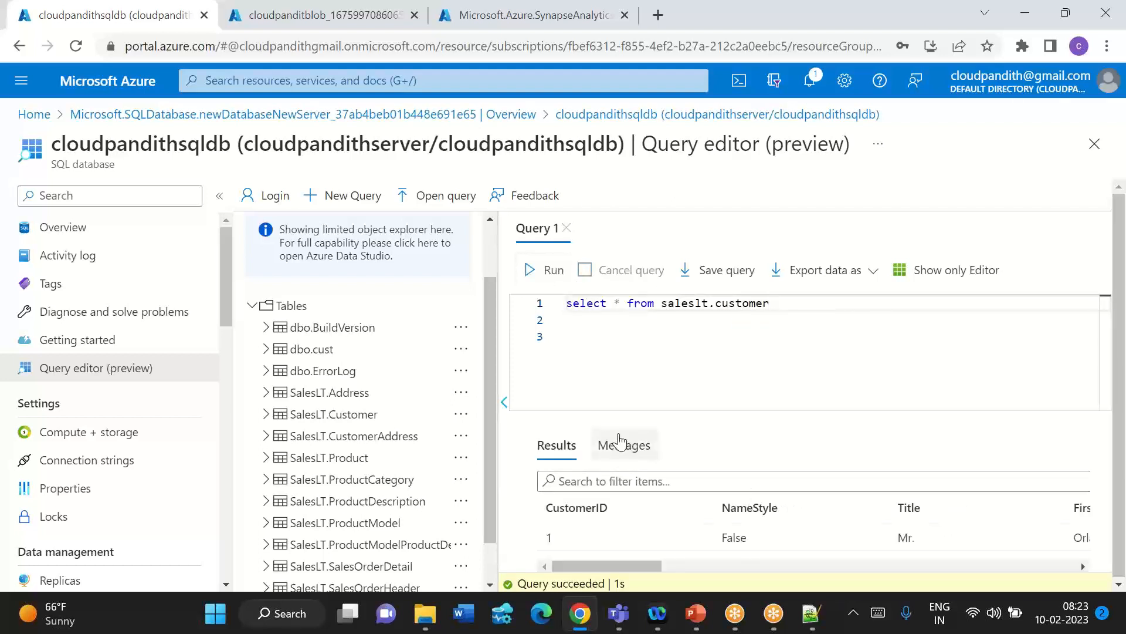
pyautogui.click(644, 450)
pyautogui.doubleClick(639, 481)
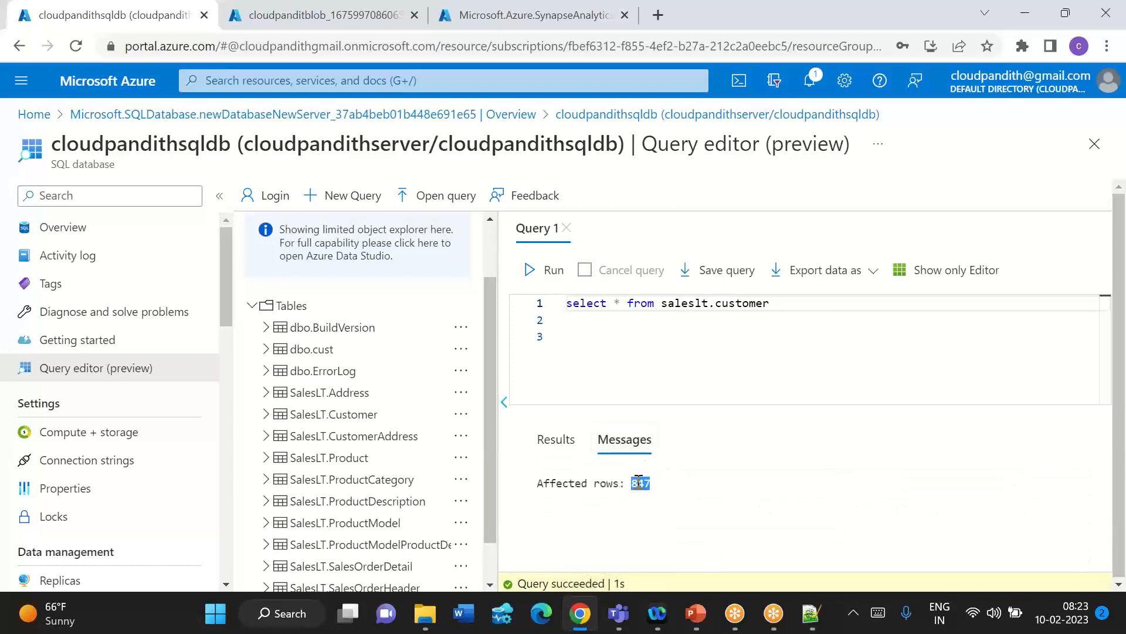
pyautogui.click(773, 309)
pyautogui.press('Return')
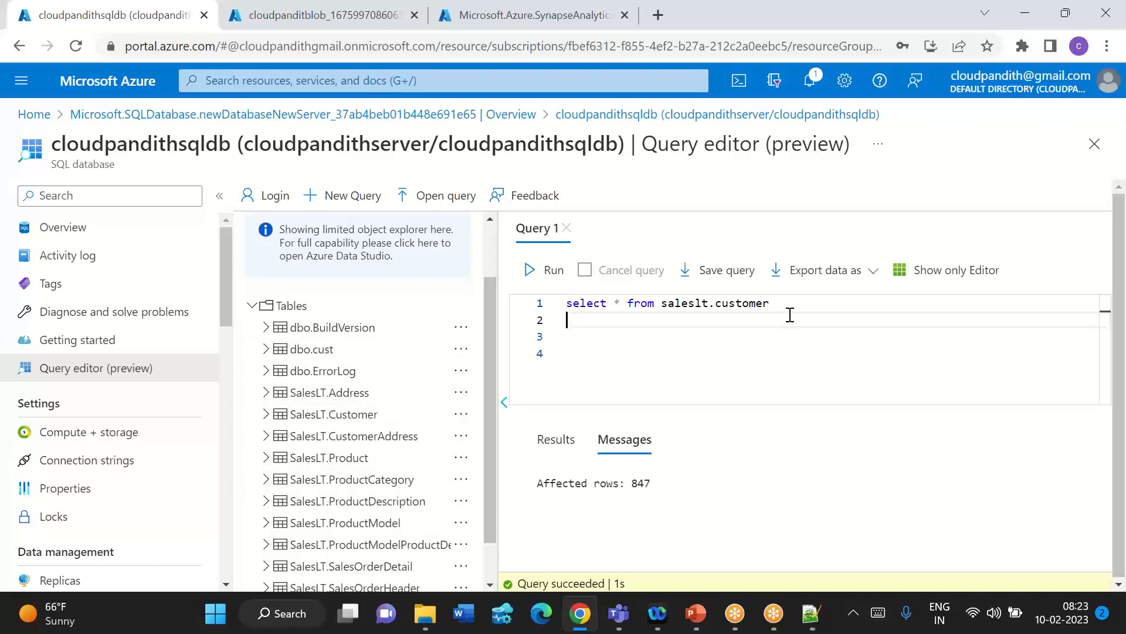
# Step: Delete the customer query, draft create table tblconfig(srcschema varchar(50)), then clear it again
pyautogui.press('Up')
pyautogui.hotkey('shift', 'End')
pyautogui.press('Delete')
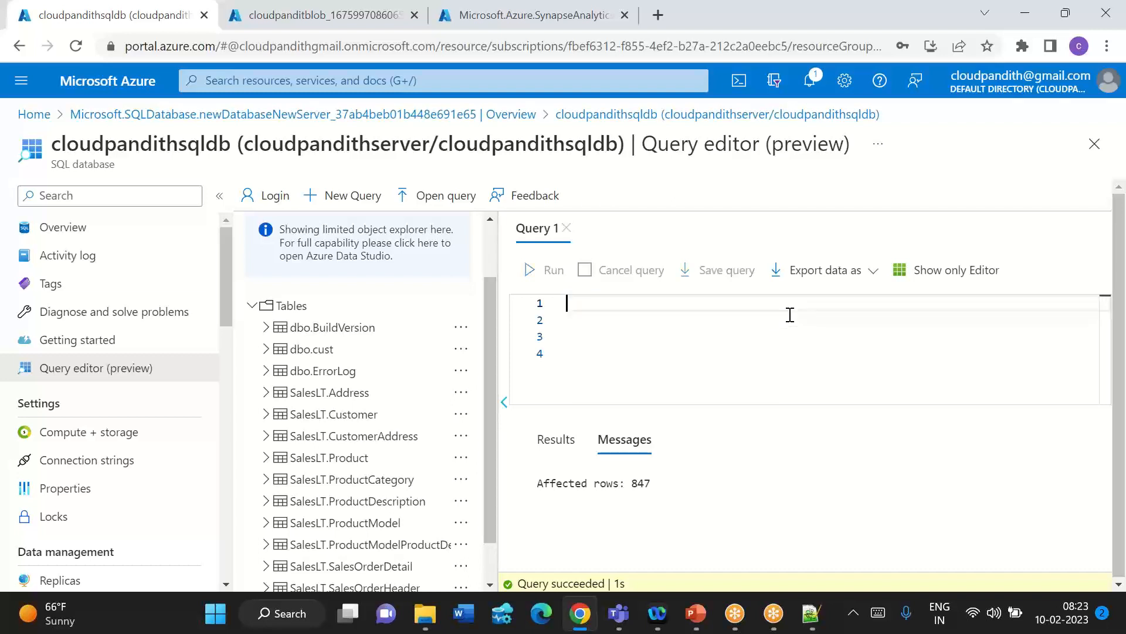
pyautogui.write('create me')
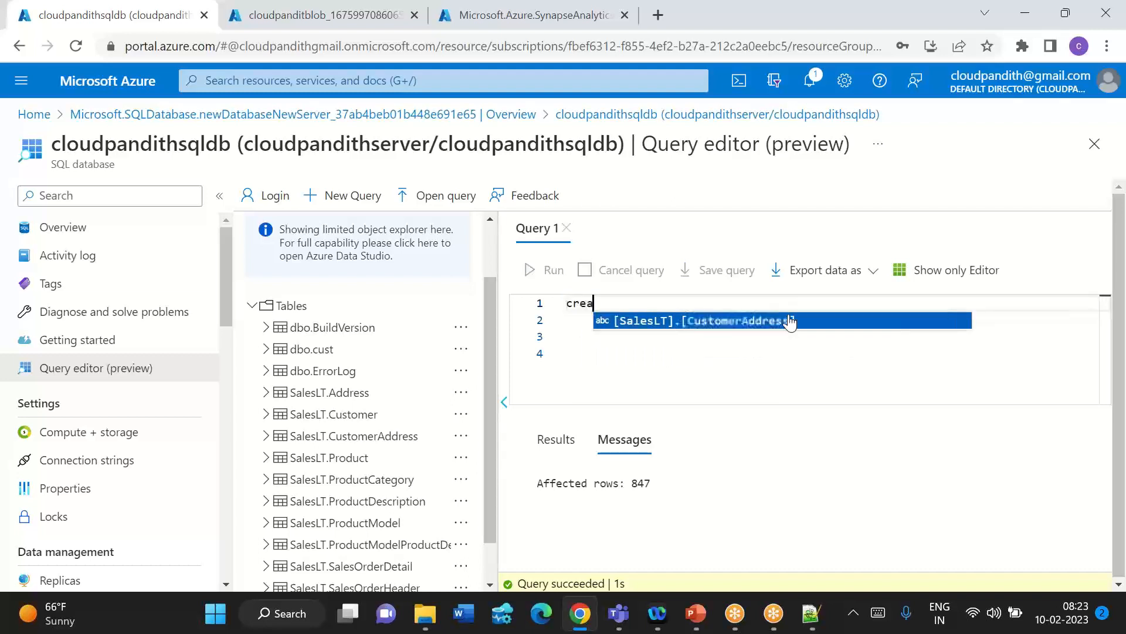
pyautogui.press('BackSpace')
pyautogui.press('BackSpace')
pyautogui.write('t')
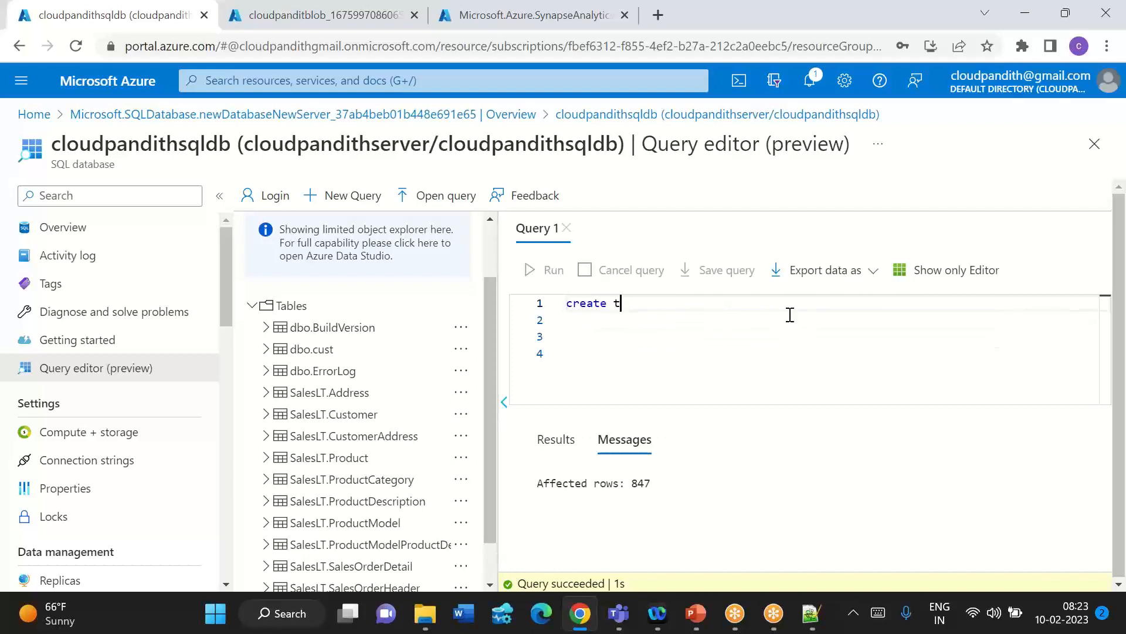
pyautogui.write('able tblconfig')
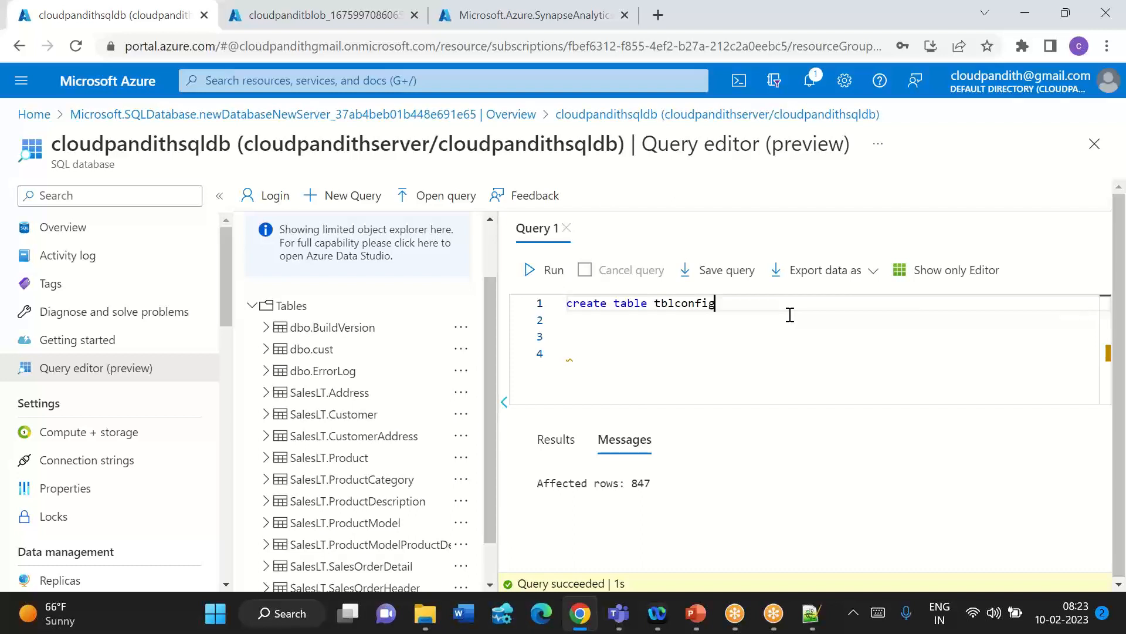
pyautogui.write('()srcschema ')
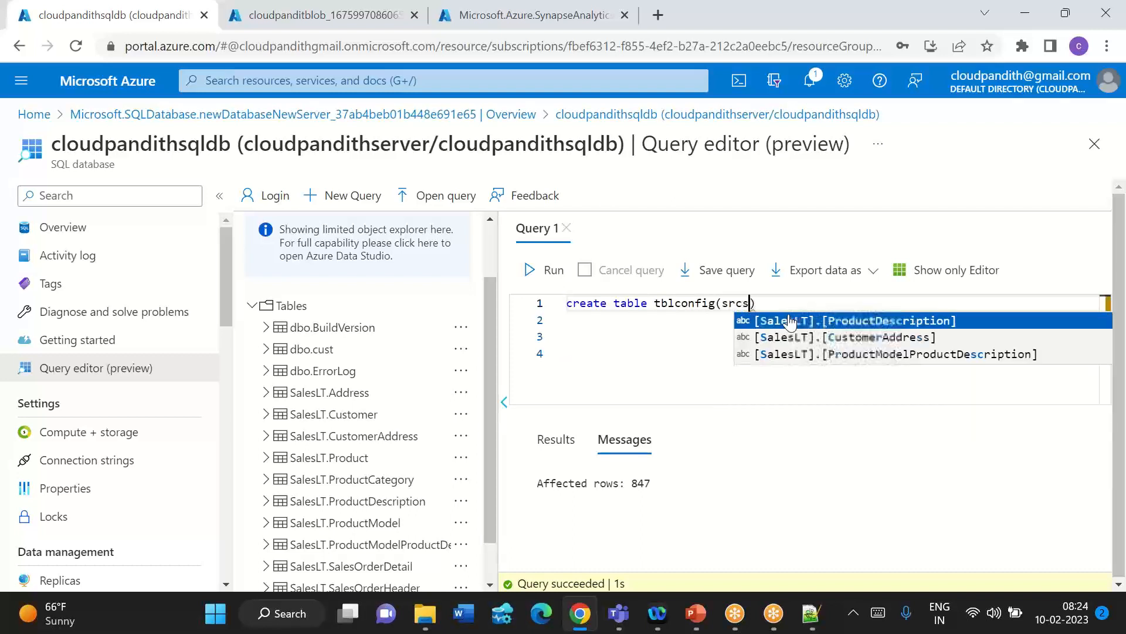
pyautogui.write('varchar(50')
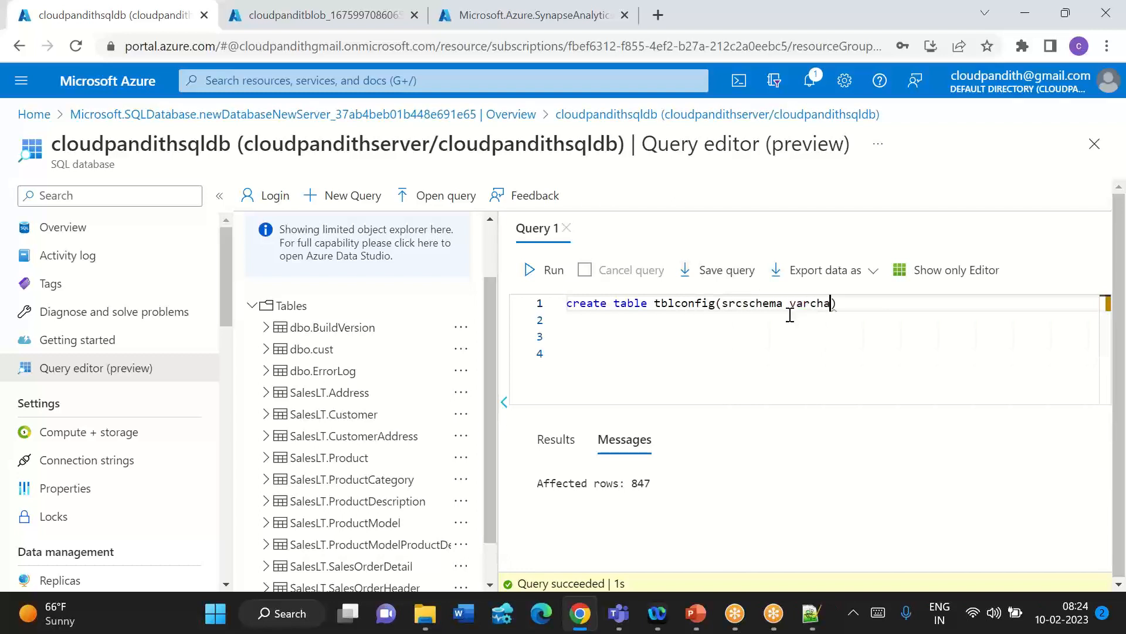
pyautogui.write(')')
pyautogui.hotkey('ctrl', 'a')
pyautogui.press('BackSpace')
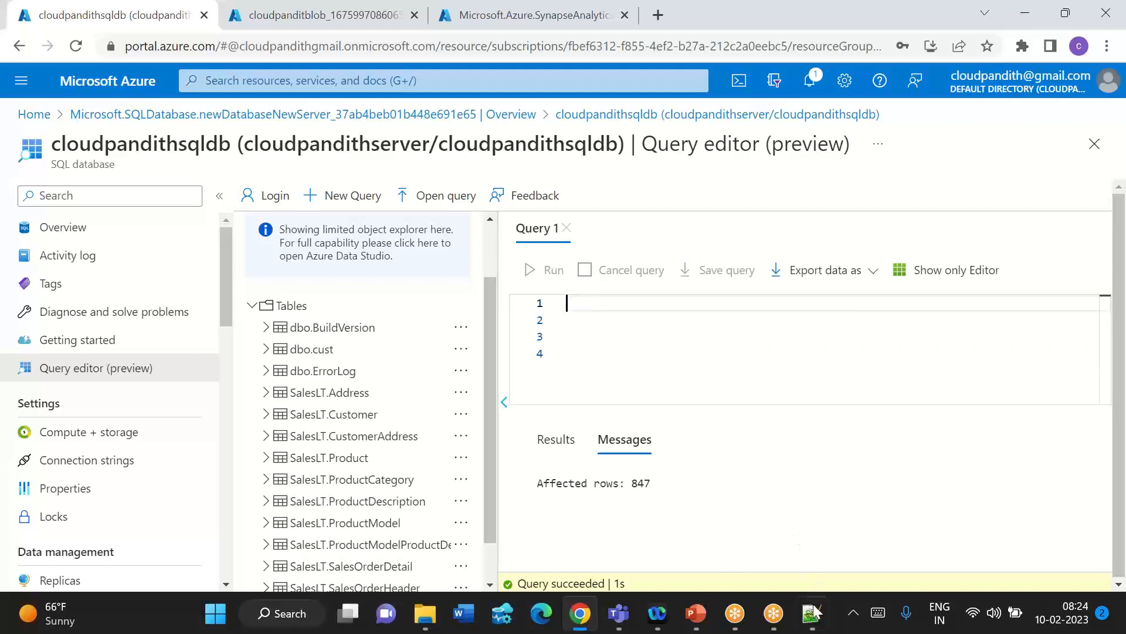
pyautogui.click(813, 613)
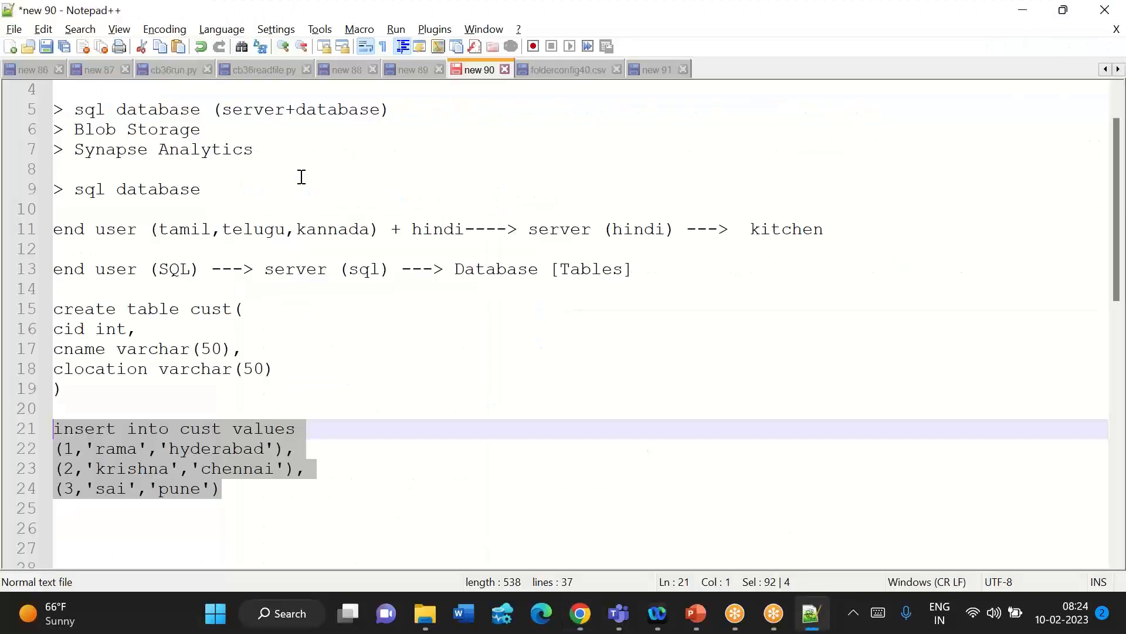
# Step: In a new Notepad++ document, write the header srctable,sinkfolder and the row dbo.cust,custout
pyautogui.click(10, 47)
pyautogui.moveTo(449, 9); pyautogui.dragTo(795, 210)
pyautogui.write('src')
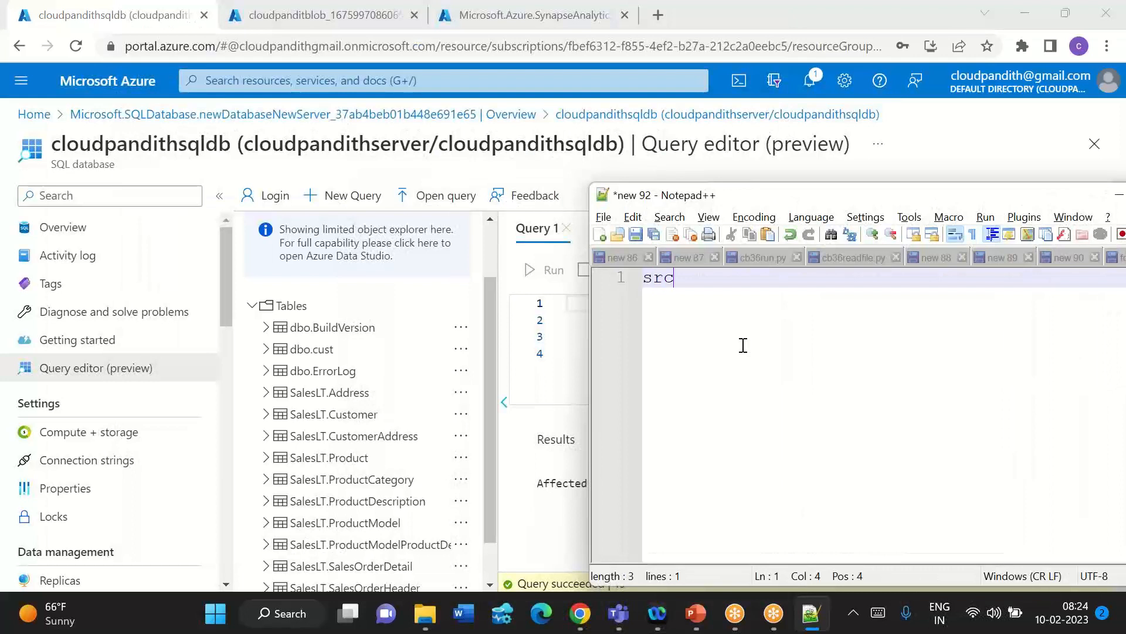
pyautogui.write('schema,srctable')
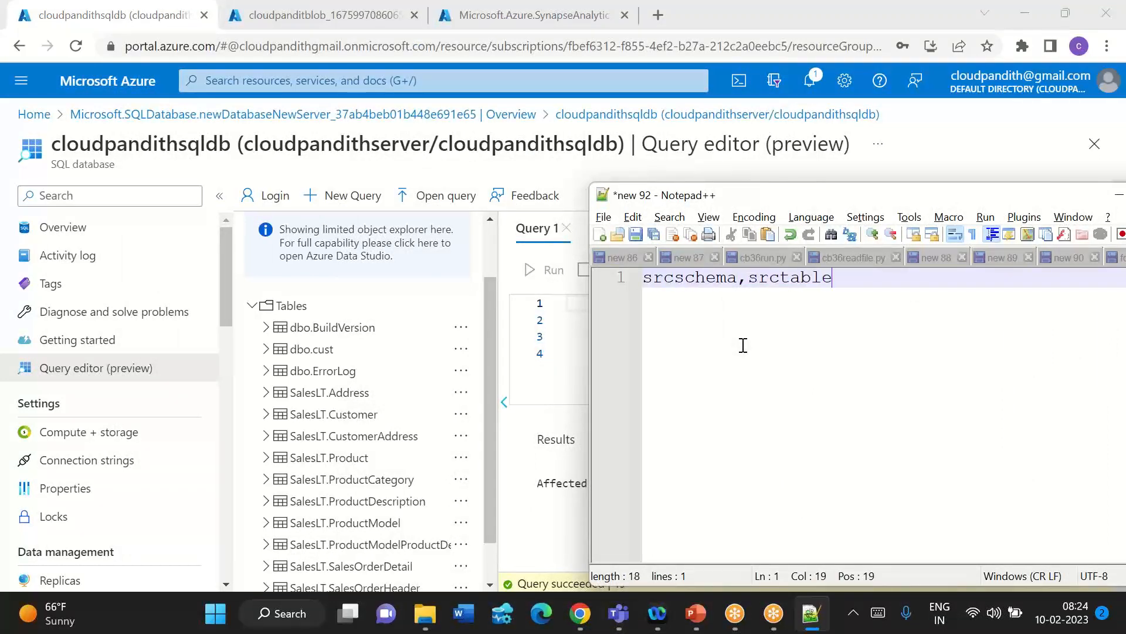
pyautogui.hotkey('ctrl', 'a')
pyautogui.write('sr')
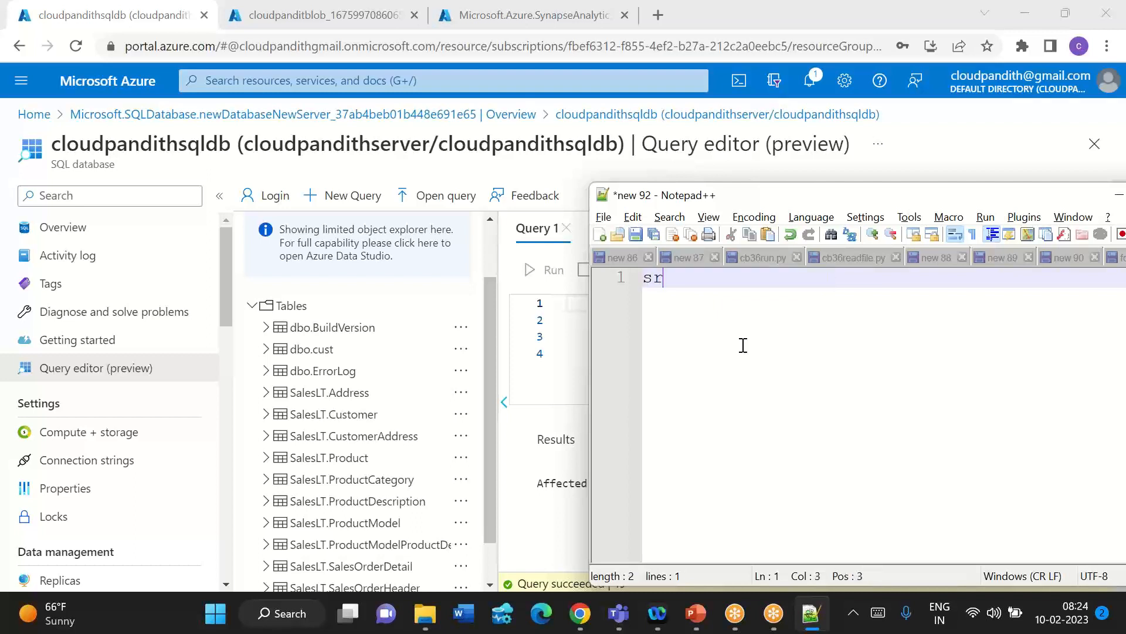
pyautogui.write('ctable,')
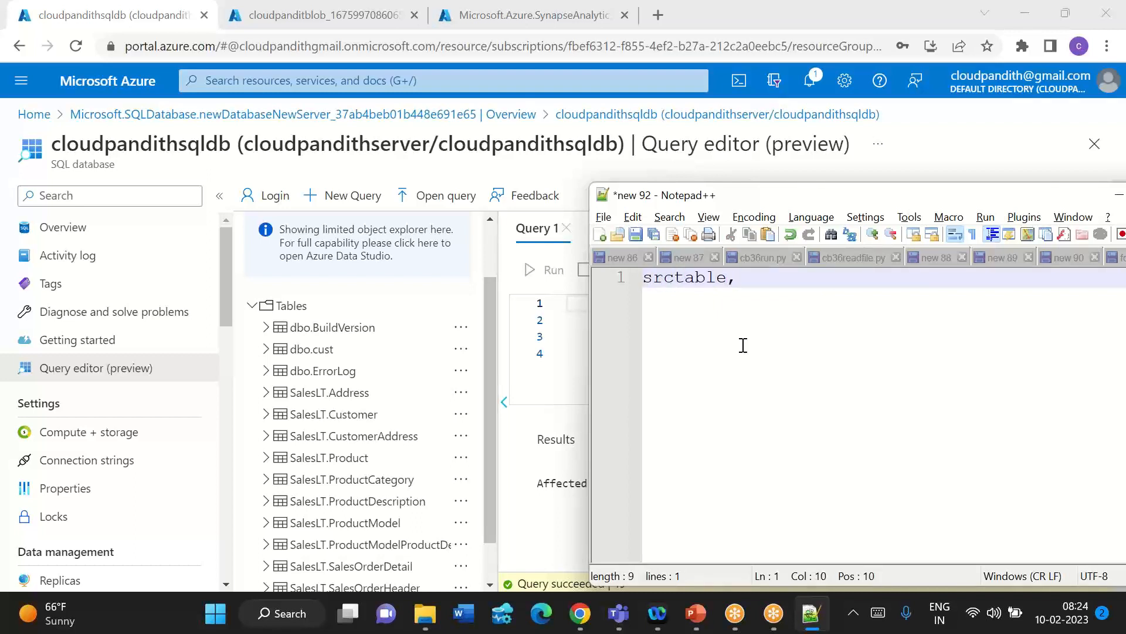
pyautogui.write('sinkfolder')
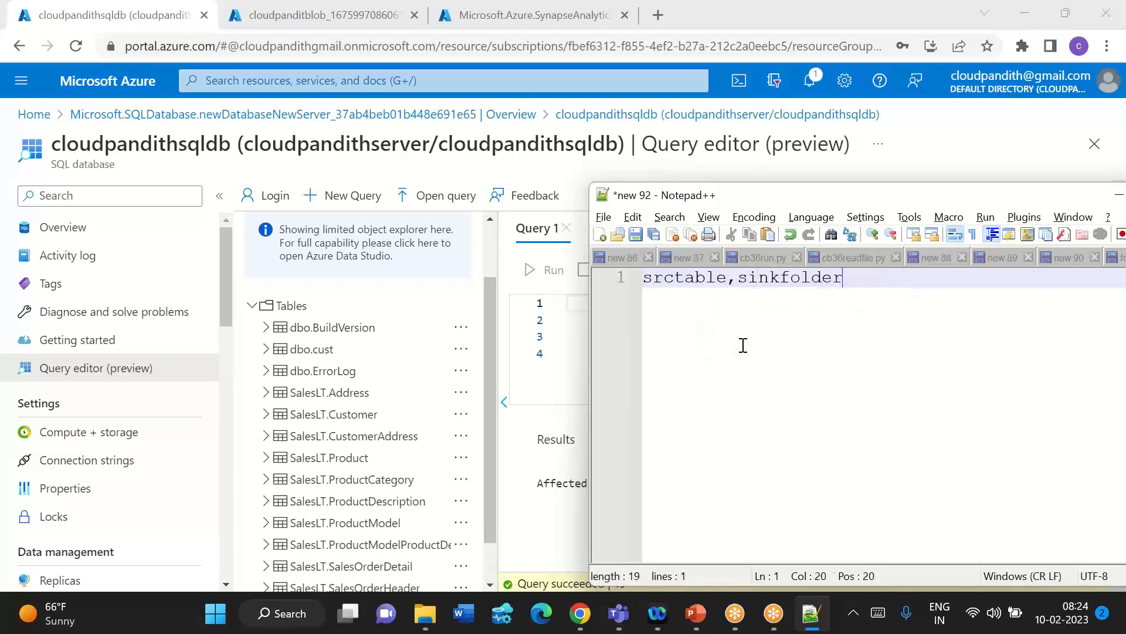
pyautogui.press('Return')
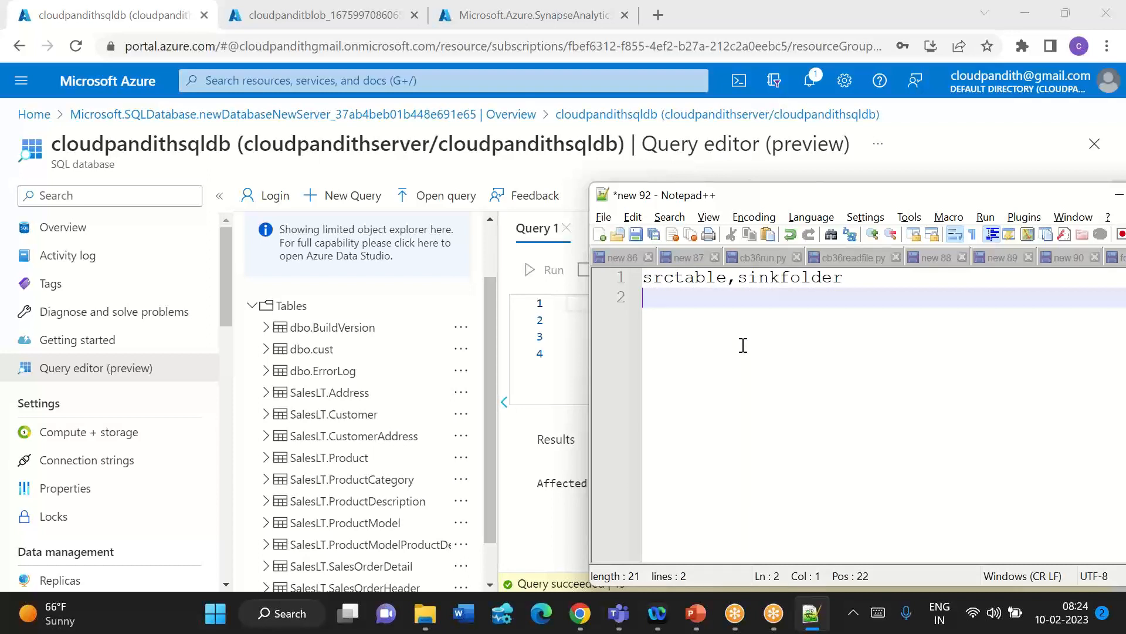
pyautogui.doubleClick(685, 278)
pyautogui.doubleClick(769, 277)
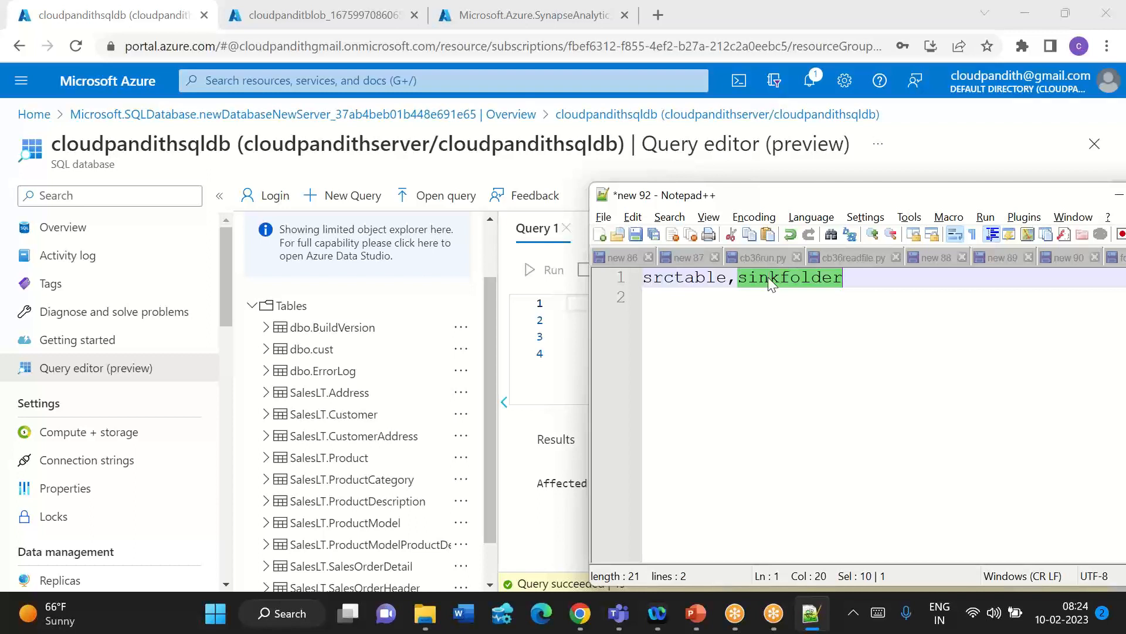
pyautogui.press('Right')
pyautogui.press('Return')
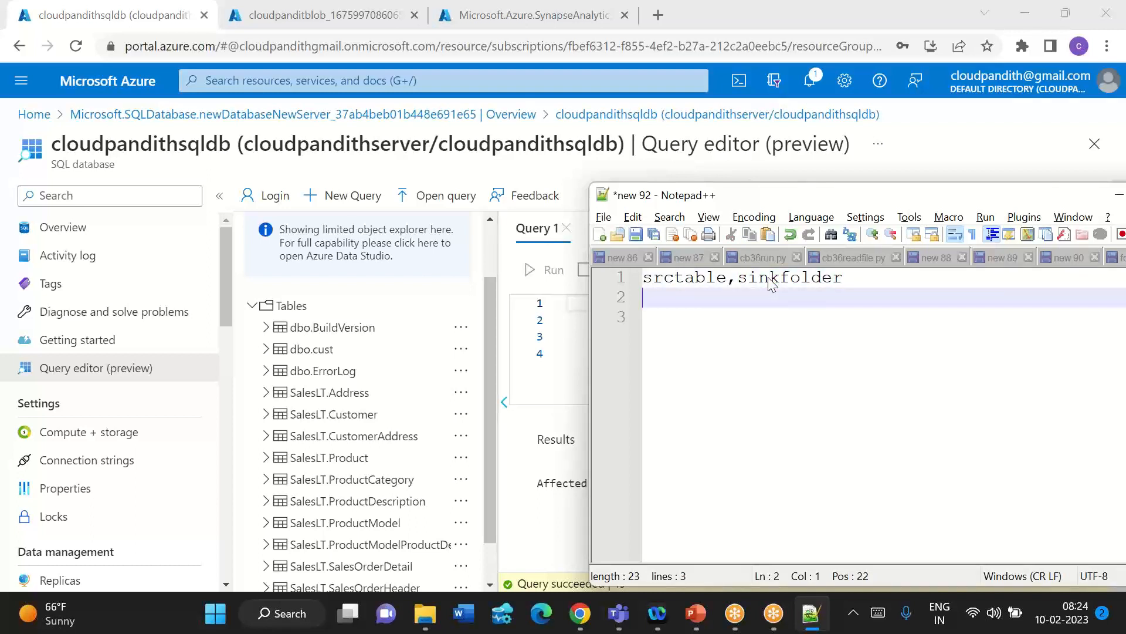
pyautogui.write('dbo.cust')
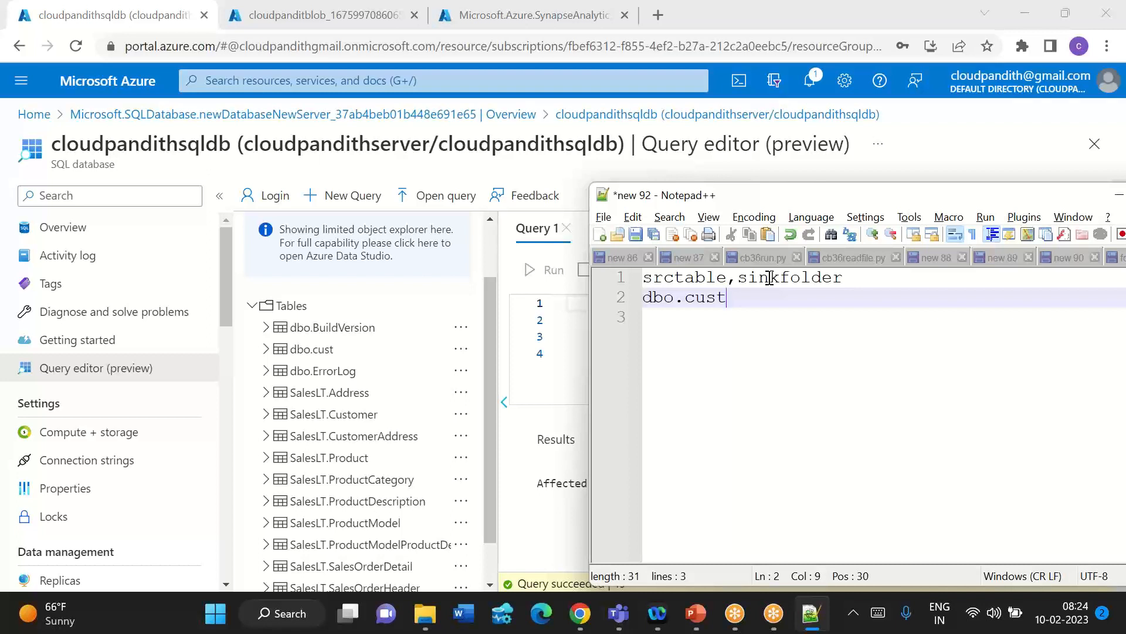
pyautogui.write(',custout')
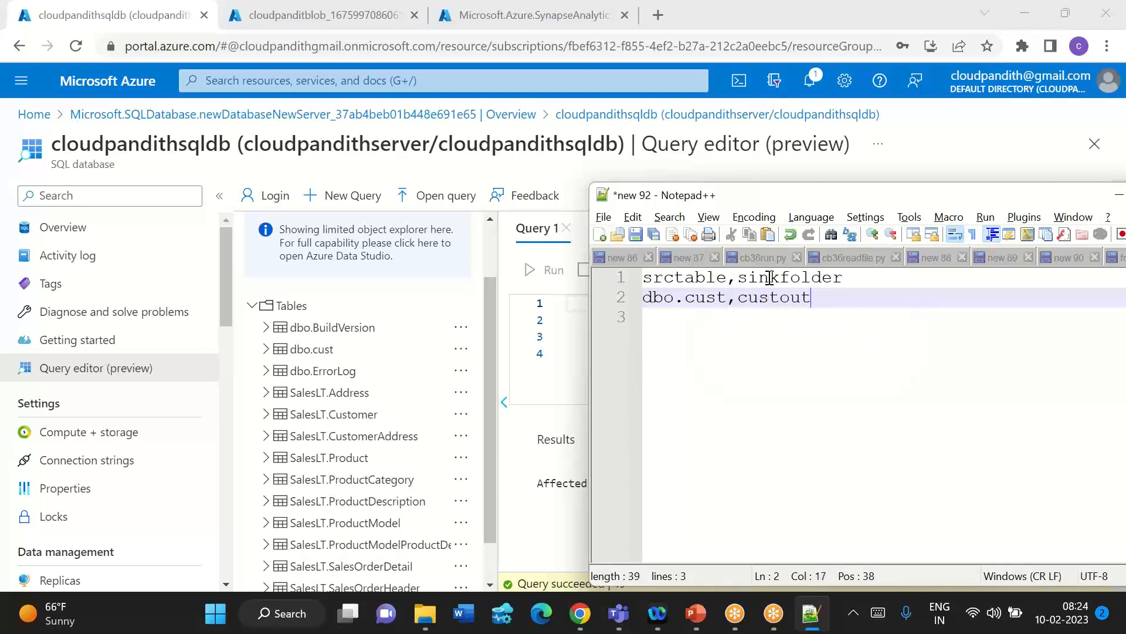
# Step: Add rows saleslt.product,productout and saleslt.productmodel with its prdmodel sink folder
pyautogui.press('Return')
pyautogui.write('s')
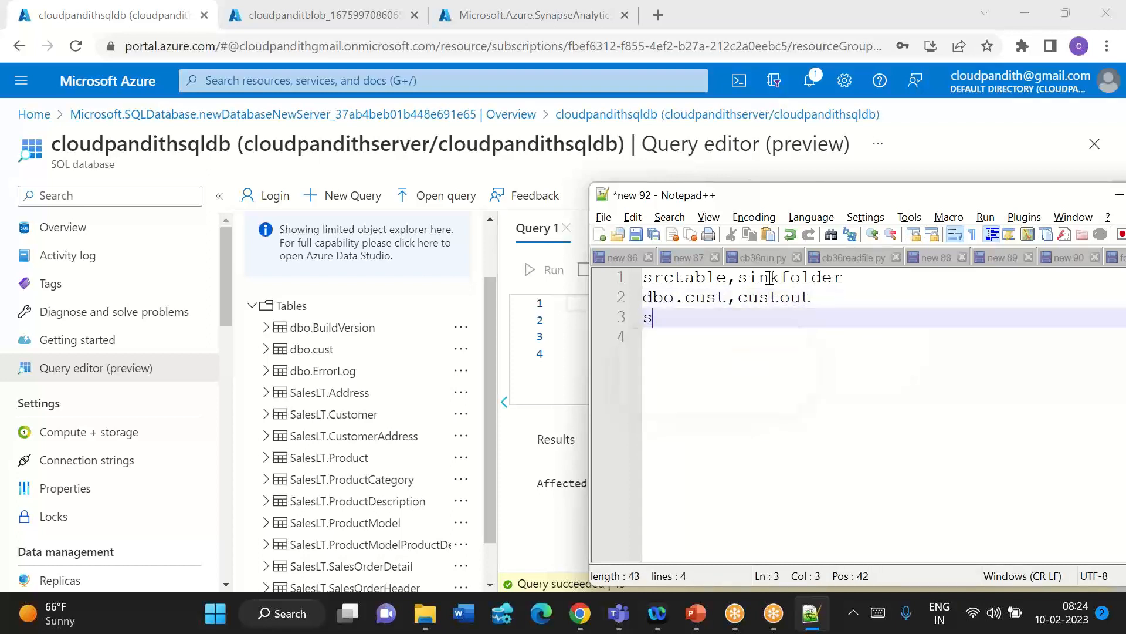
pyautogui.write('aleslt.pr')
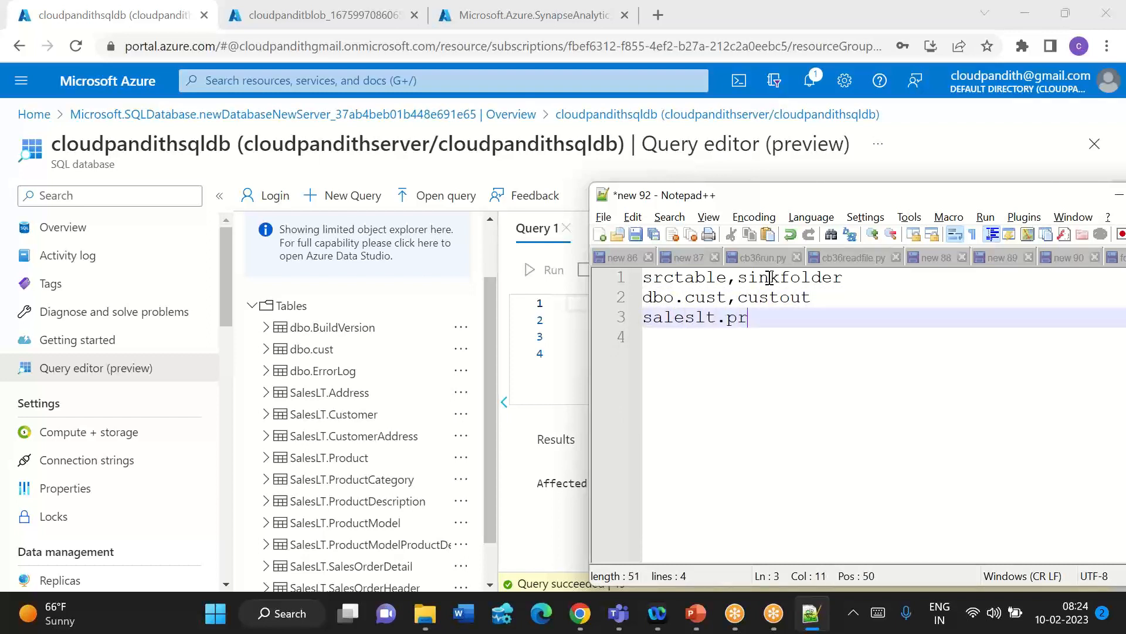
pyautogui.write('oduct,prodic')
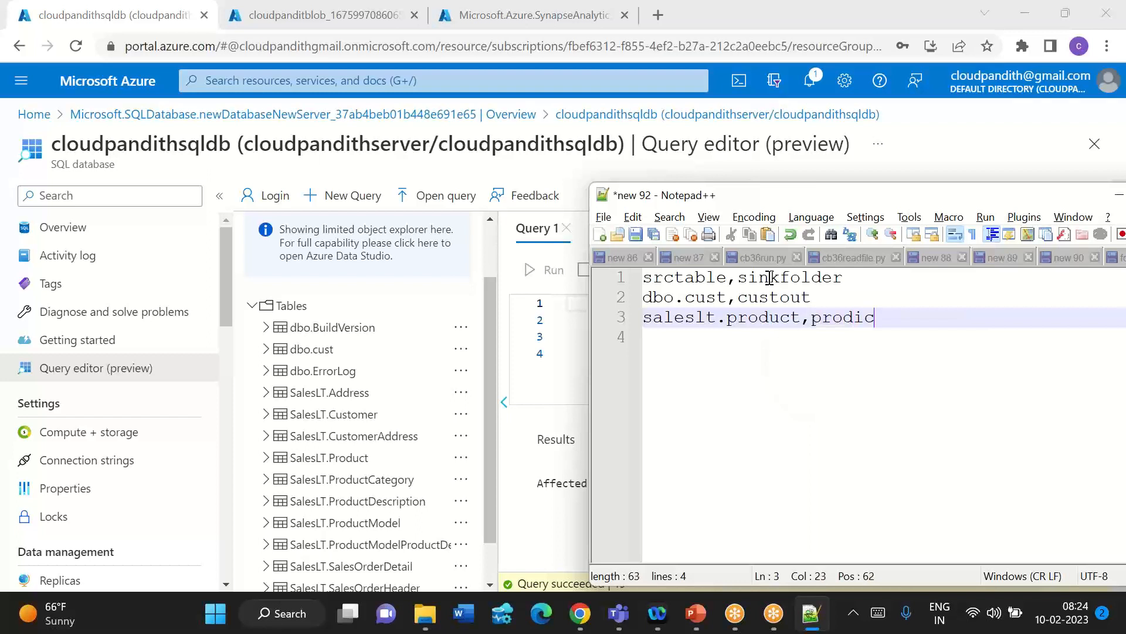
pyautogui.write('uctout')
pyautogui.press('BackSpace')
pyautogui.press('BackSpace')
pyautogui.press('BackSpace')
pyautogui.write('out')
pyautogui.press('Return')
pyautogui.write('s')
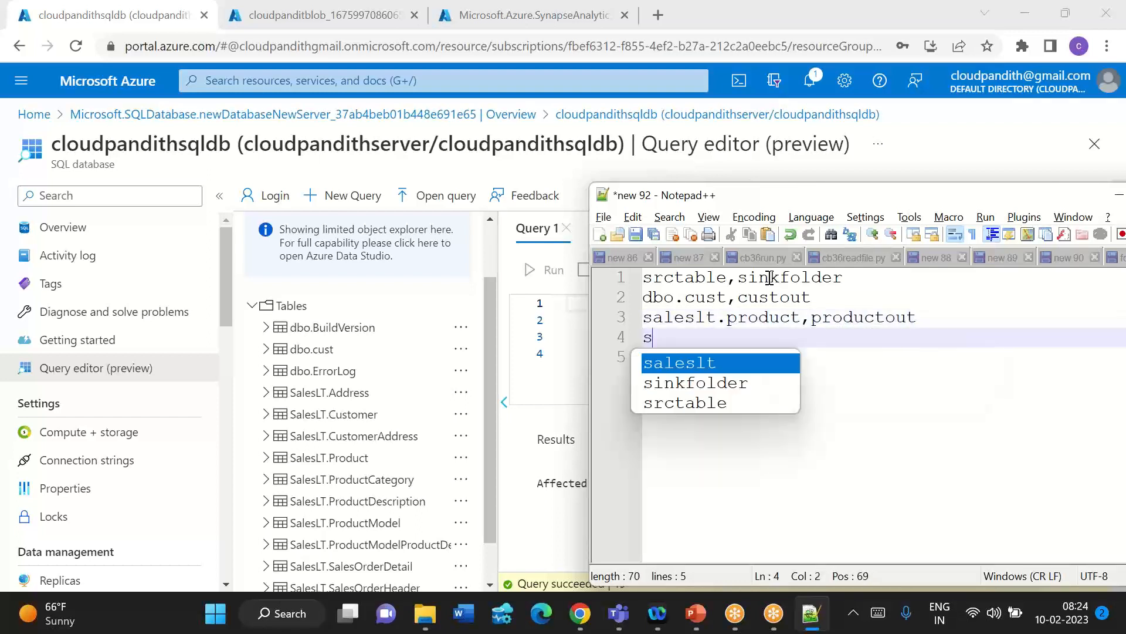
pyautogui.write('aleslt.')
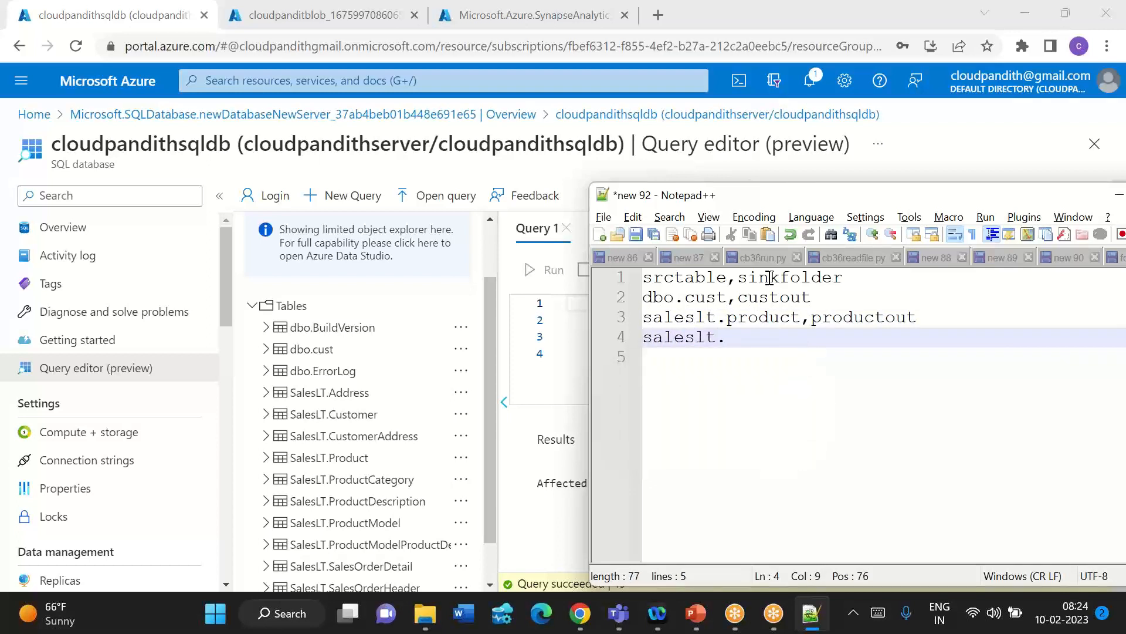
pyautogui.write('productmode')
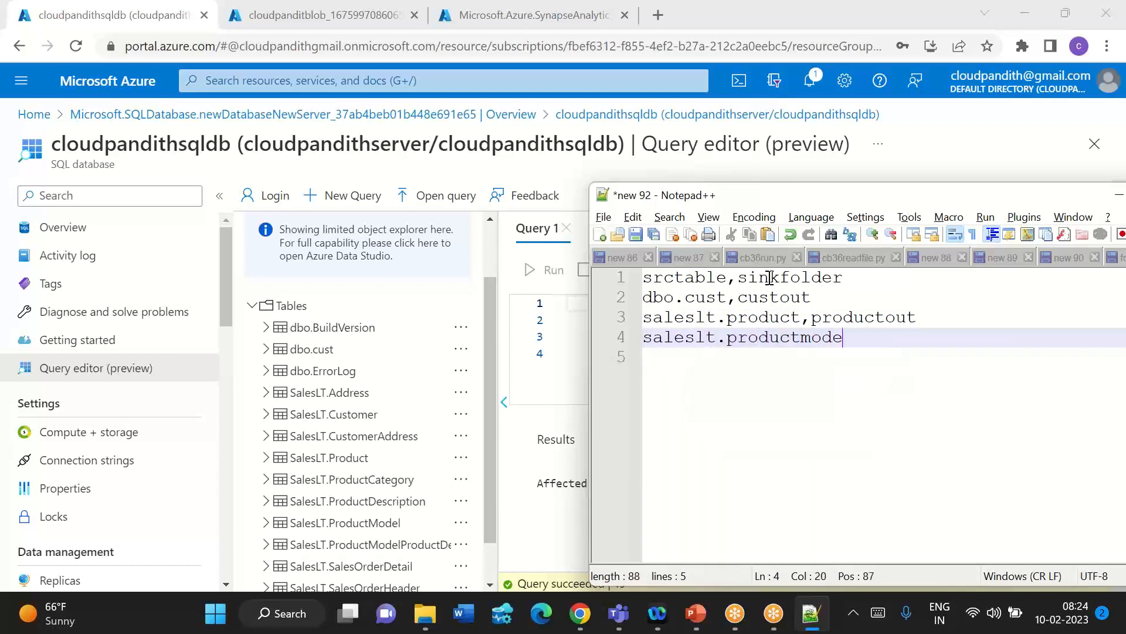
pyautogui.write('l,p')
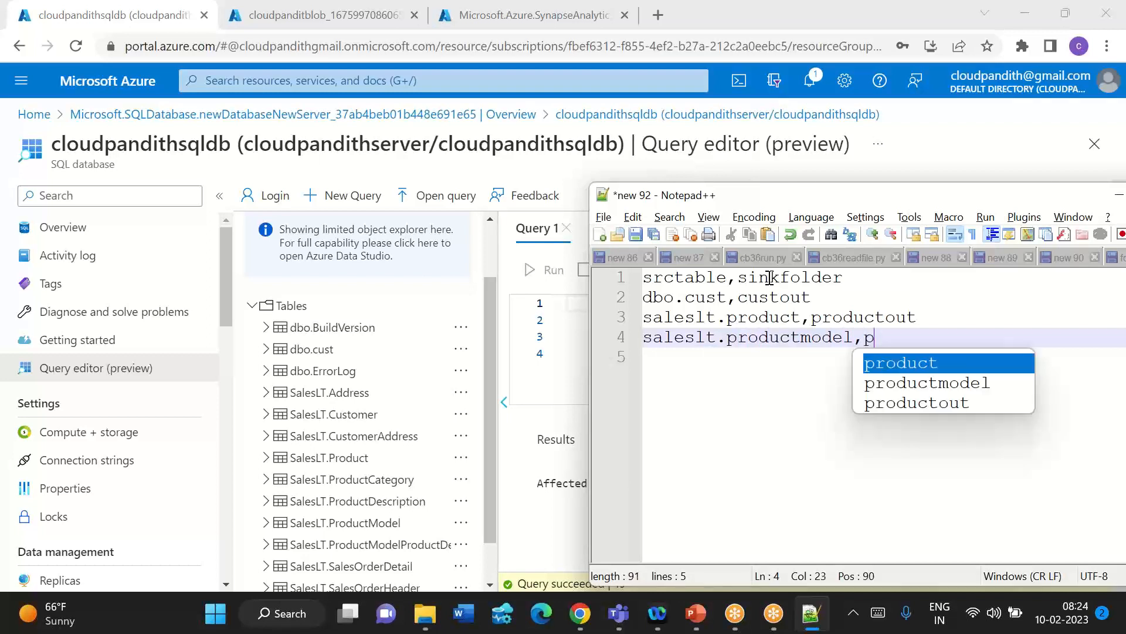
pyautogui.write('d')
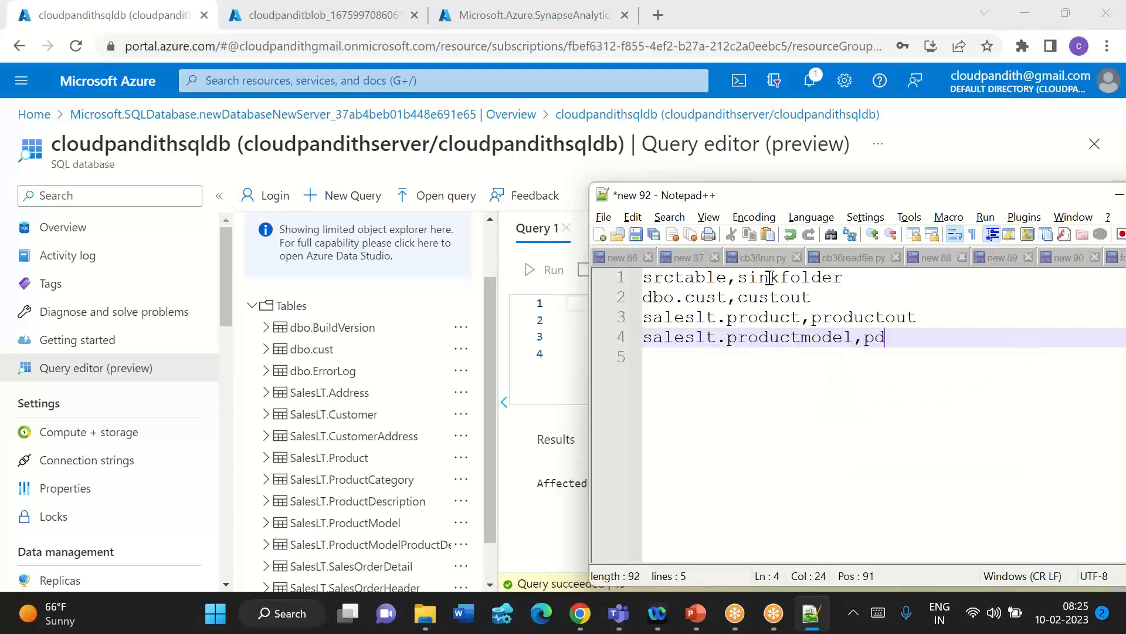
pyautogui.press('BackSpace')
pyautogui.write('rdmodelout')
# Step: Add the final row saleslt.salesorderdetail,slorddetout
pyautogui.press('Return')
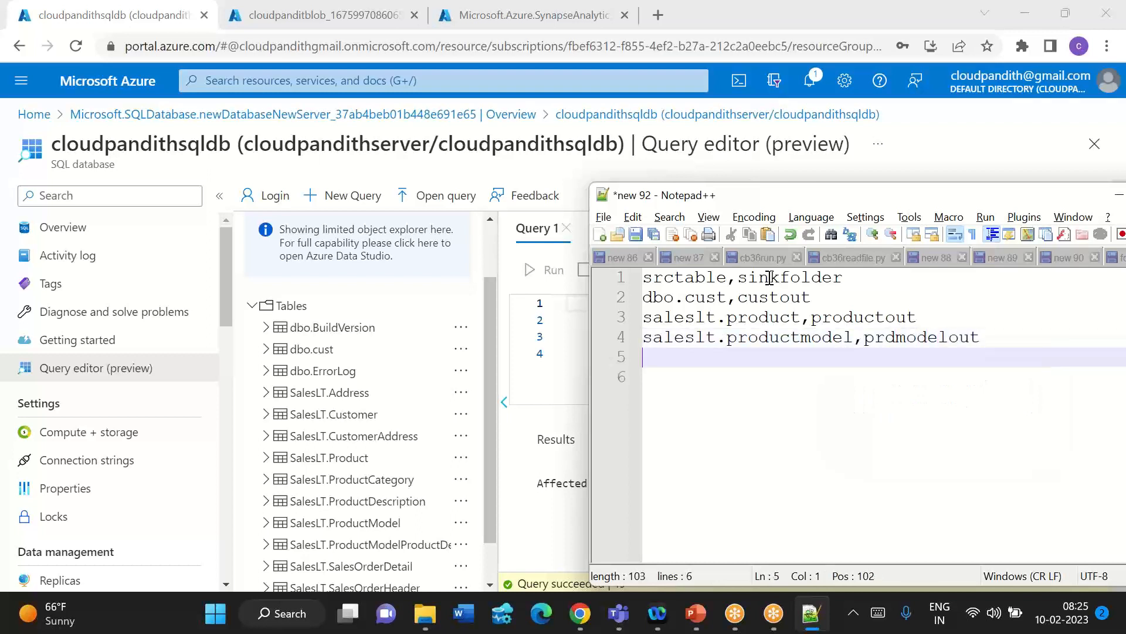
pyautogui.write('saleslt.')
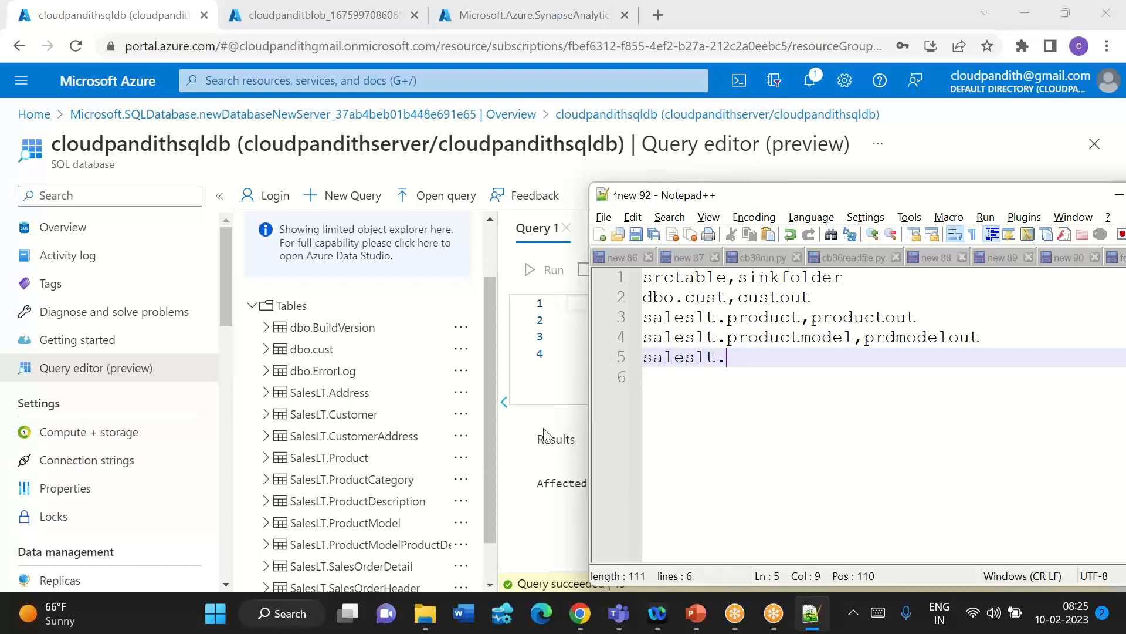
pyautogui.scroll(-1, 481, 450)
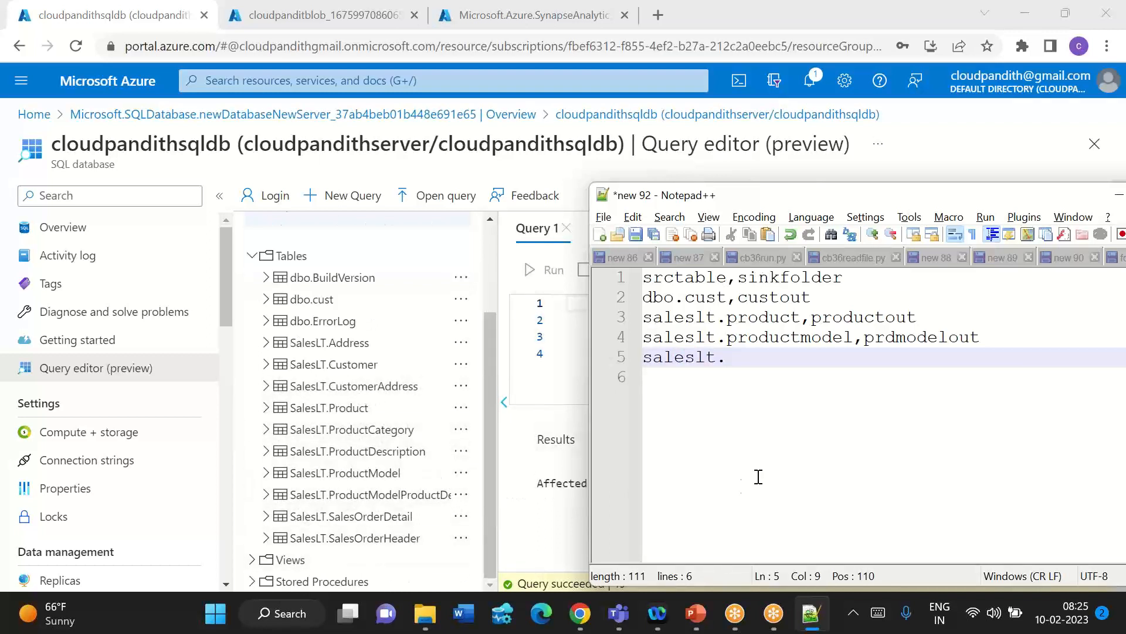
pyautogui.write('sale')
pyautogui.write('so')
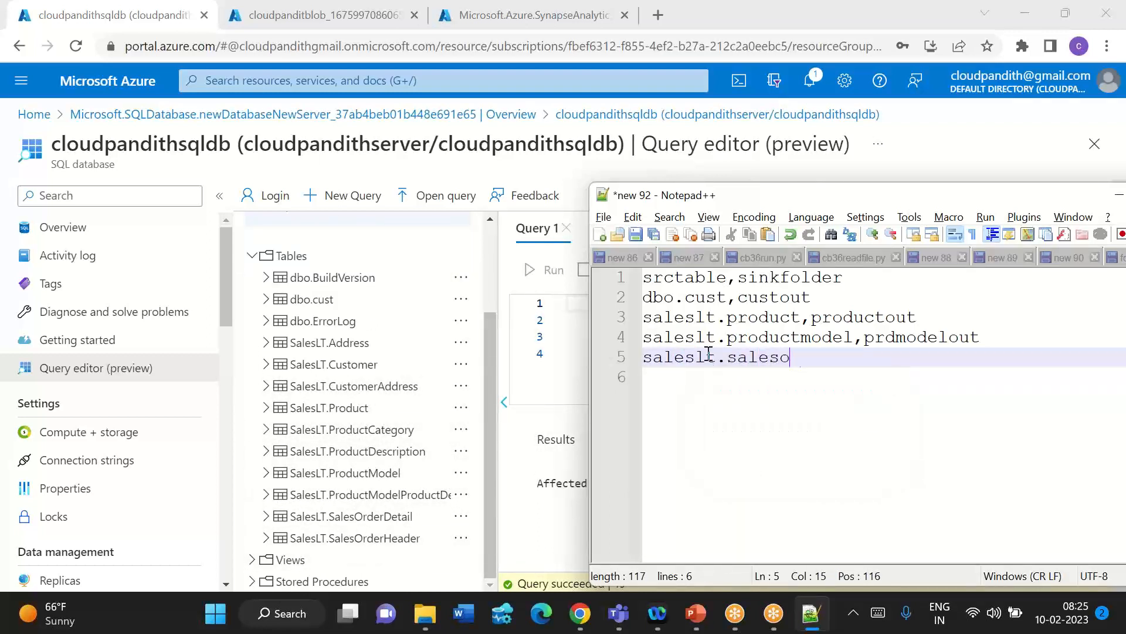
pyautogui.write('rderdeta')
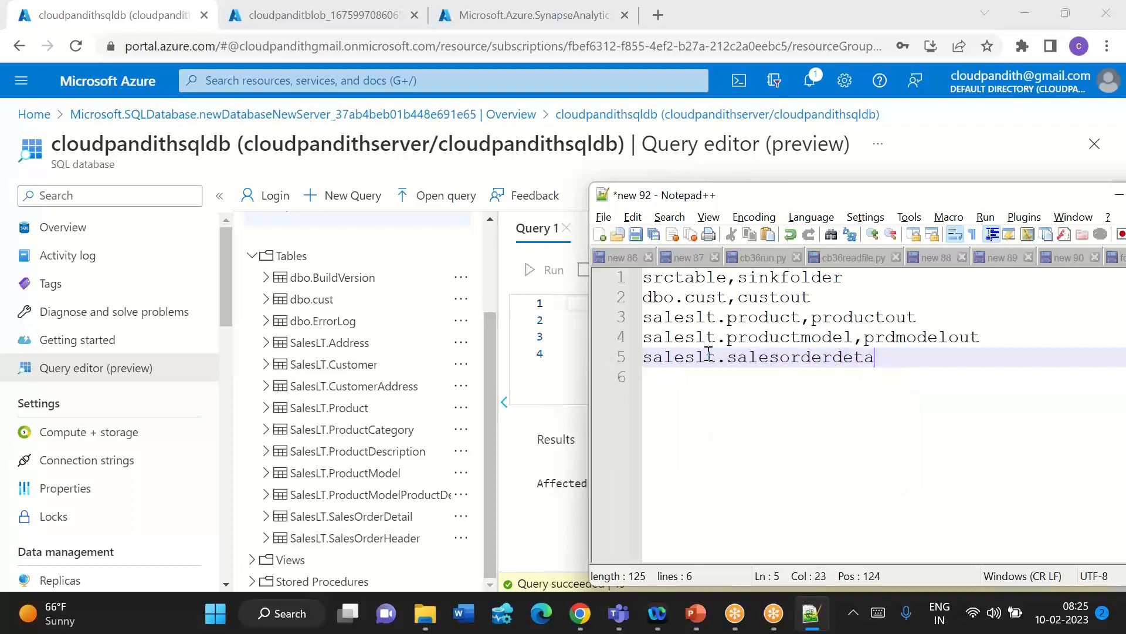
pyautogui.write('il,s')
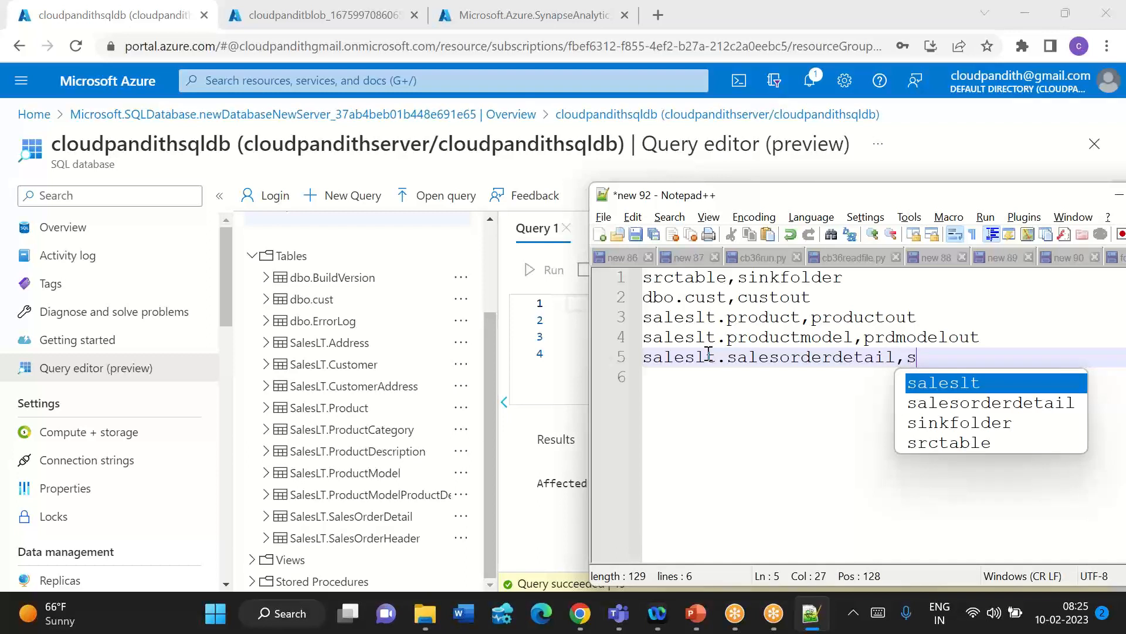
pyautogui.write('lor')
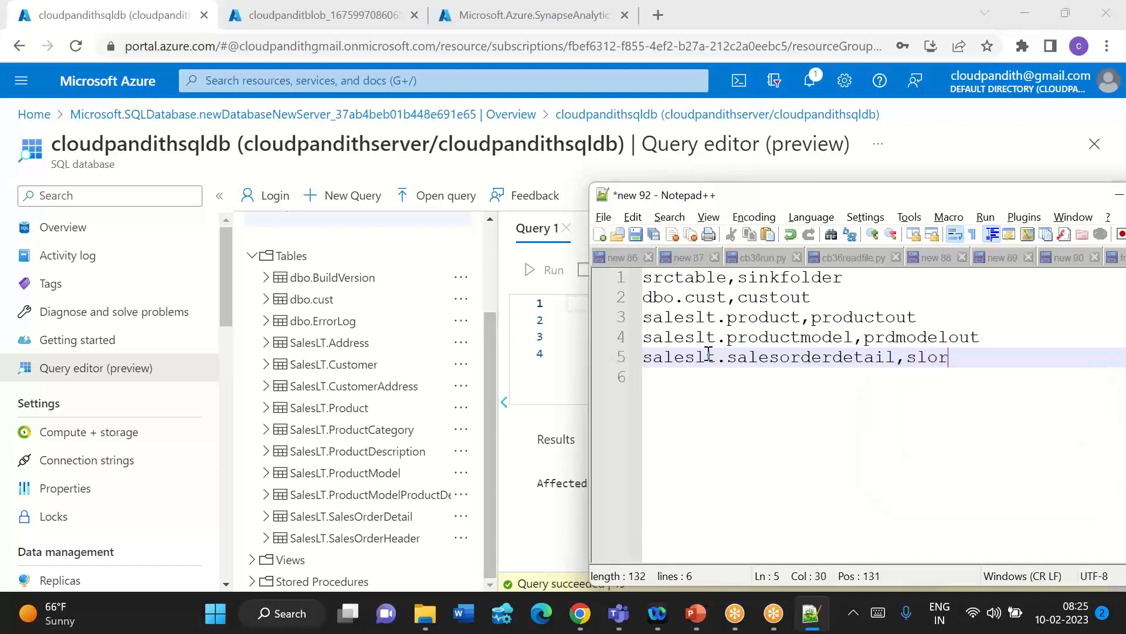
pyautogui.write('ddetail')
pyautogui.press('BackSpace')
pyautogui.press('BackSpace')
pyautogui.write('out')
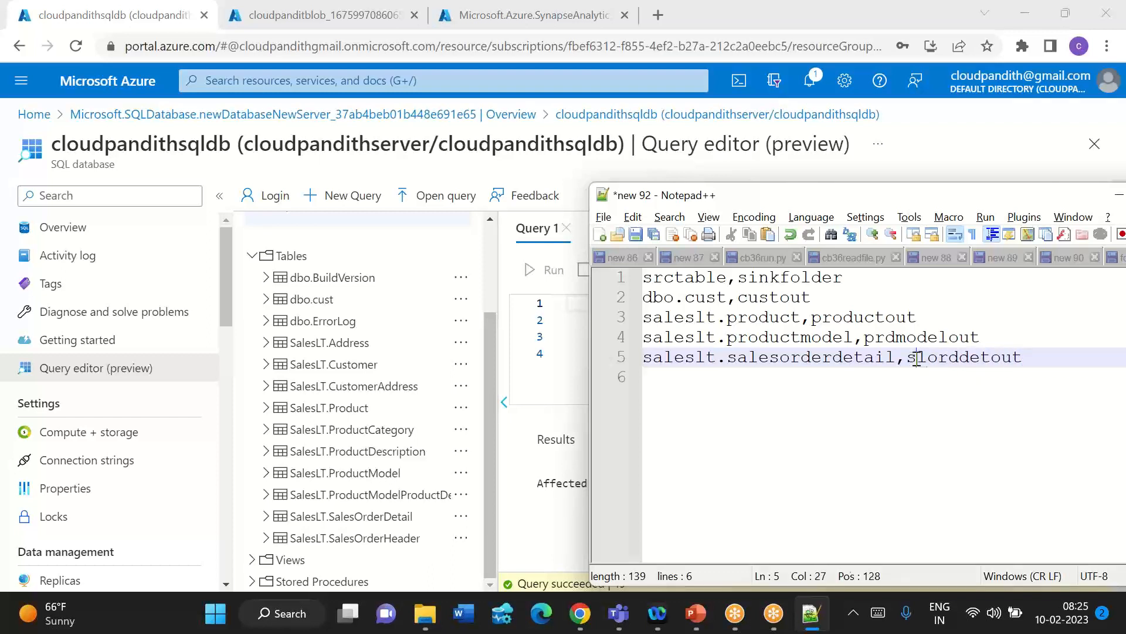
# Step: Review the five config rows, highlighting the schema parts and sink folder names like slorddetout
pyautogui.moveTo(920, 355); pyautogui.dragTo(812, 297)
pyautogui.click(935, 359)
pyautogui.click(1021, 356)
pyautogui.click(793, 376)
pyautogui.click(725, 322)
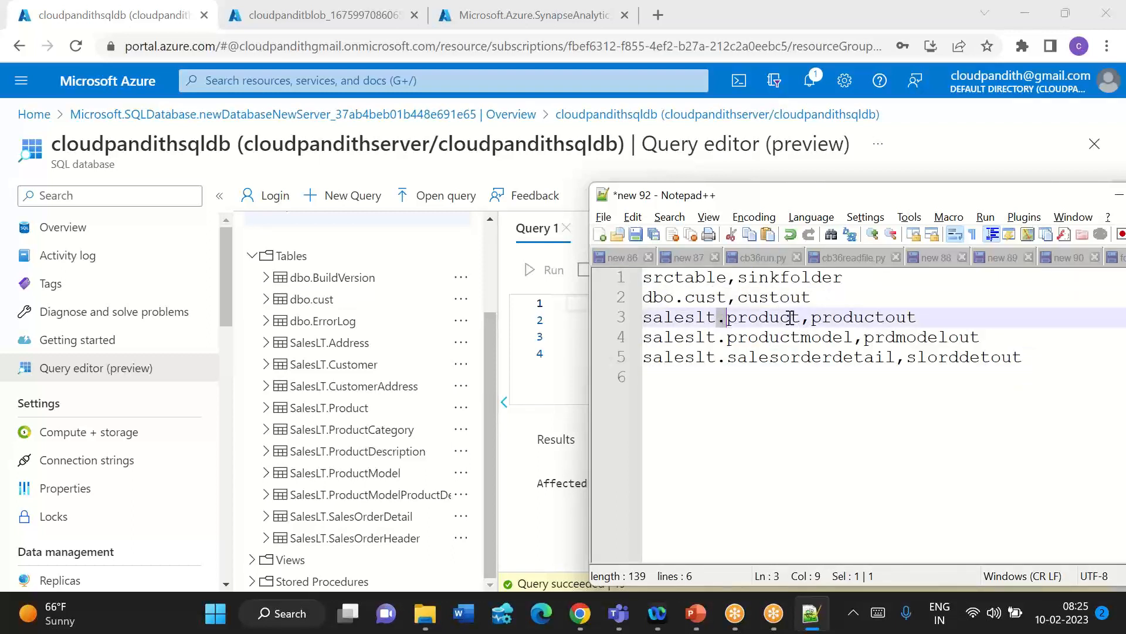
pyautogui.moveTo(674, 337); pyautogui.dragTo(750, 337)
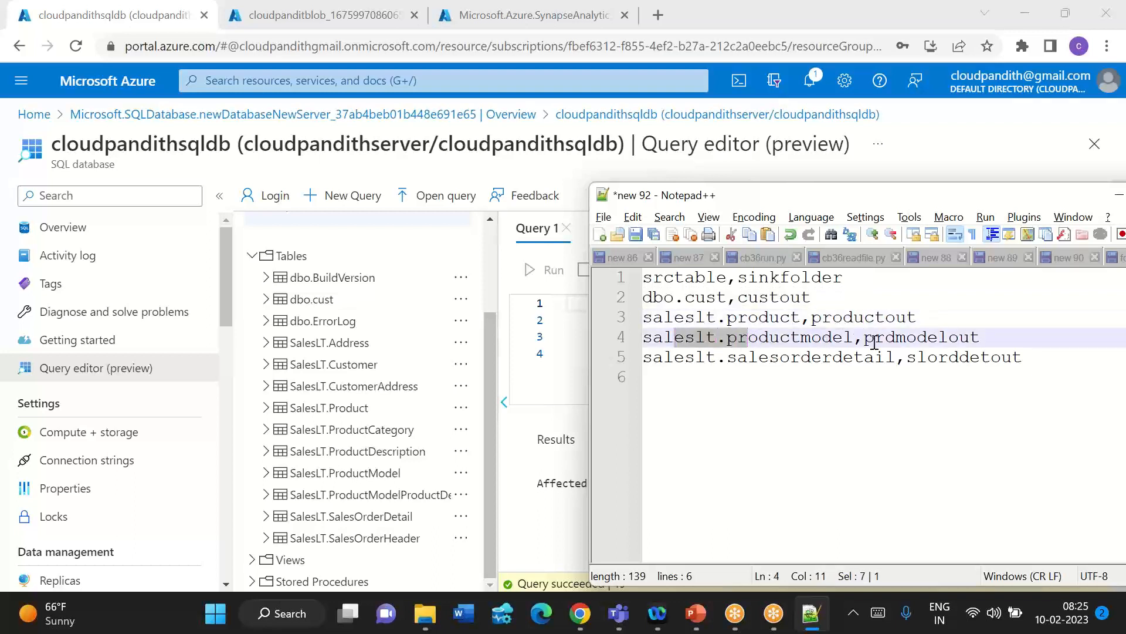
pyautogui.moveTo(896, 337); pyautogui.dragTo(979, 336)
pyautogui.click(684, 358)
pyautogui.moveTo(684, 357); pyautogui.dragTo(728, 357)
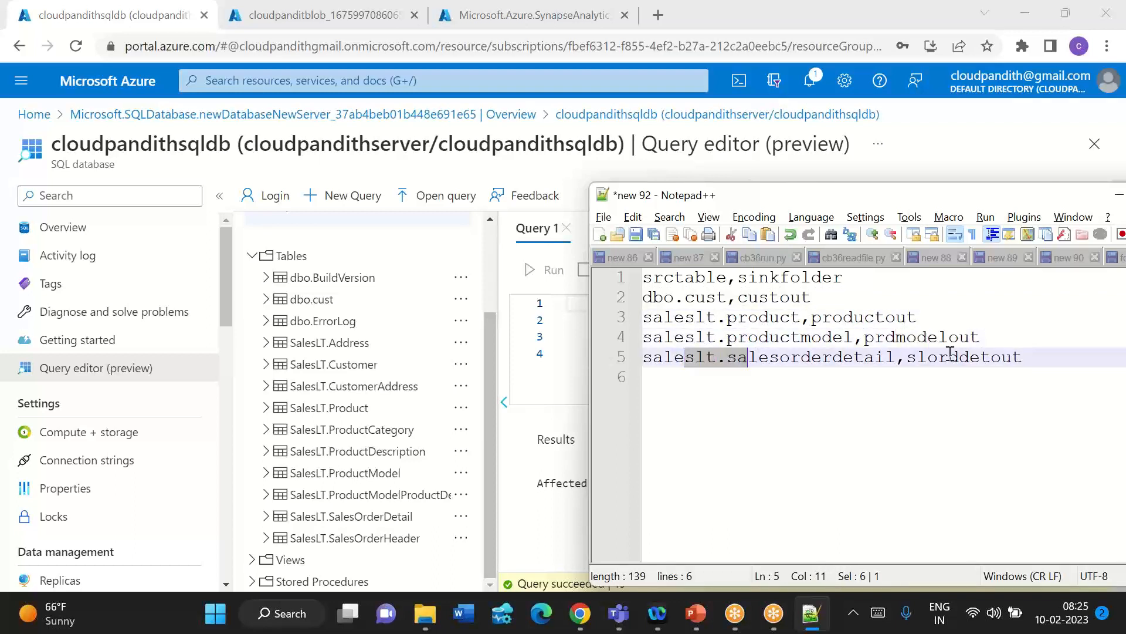
pyautogui.moveTo(959, 357); pyautogui.dragTo(980, 358)
# Step: Prefix the header line with 'srcschema,'
pyautogui.doubleClick(672, 277)
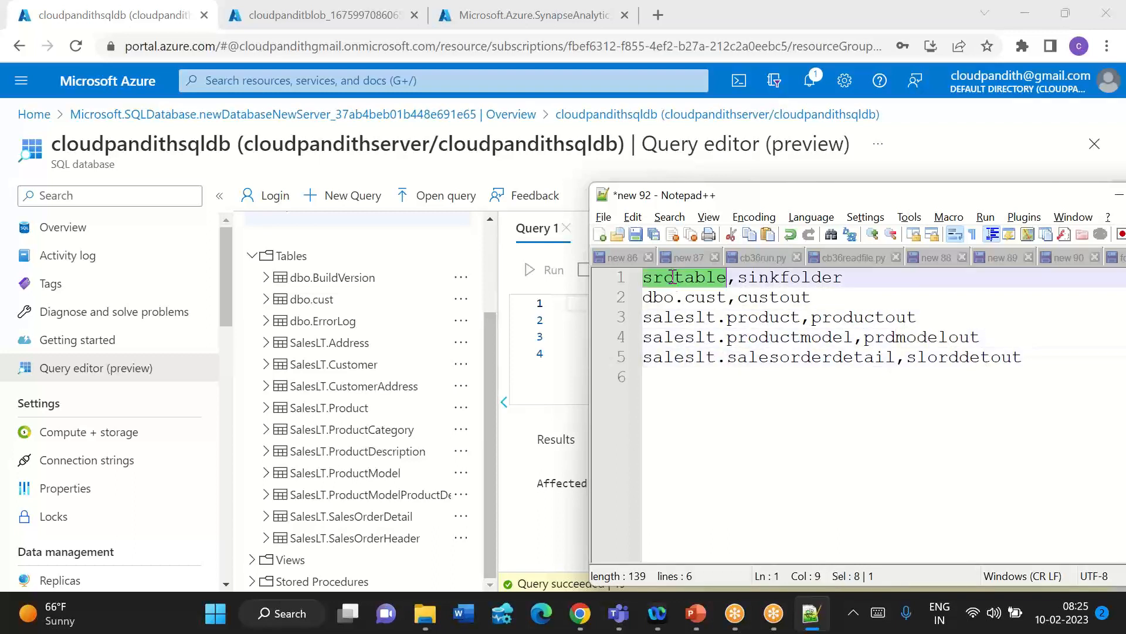
pyautogui.press('Home')
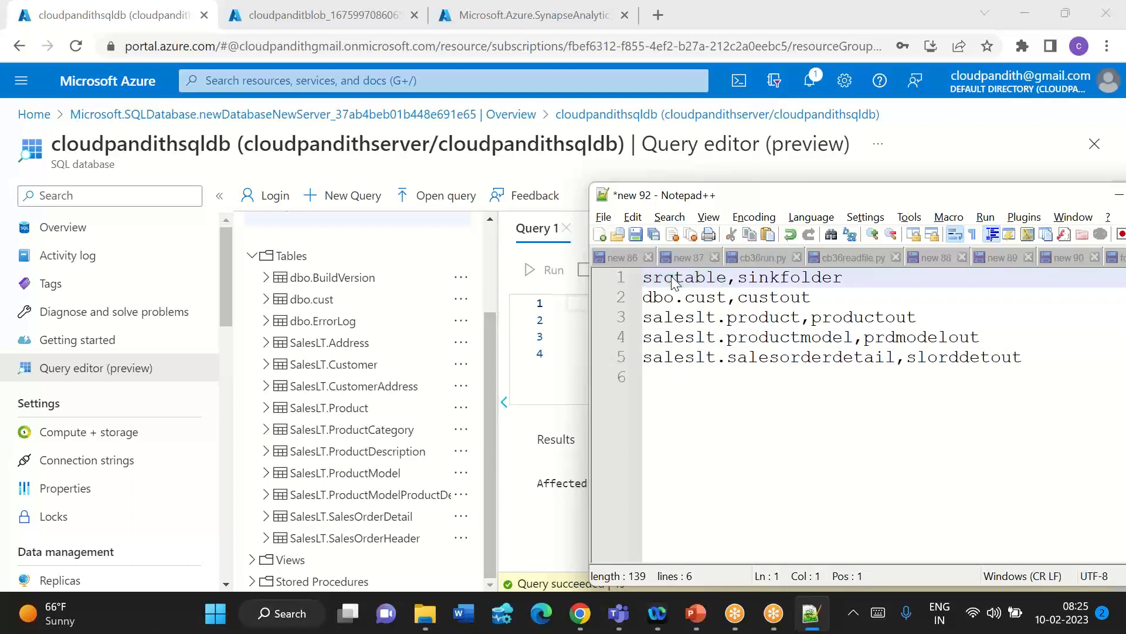
pyautogui.write('srcschem')
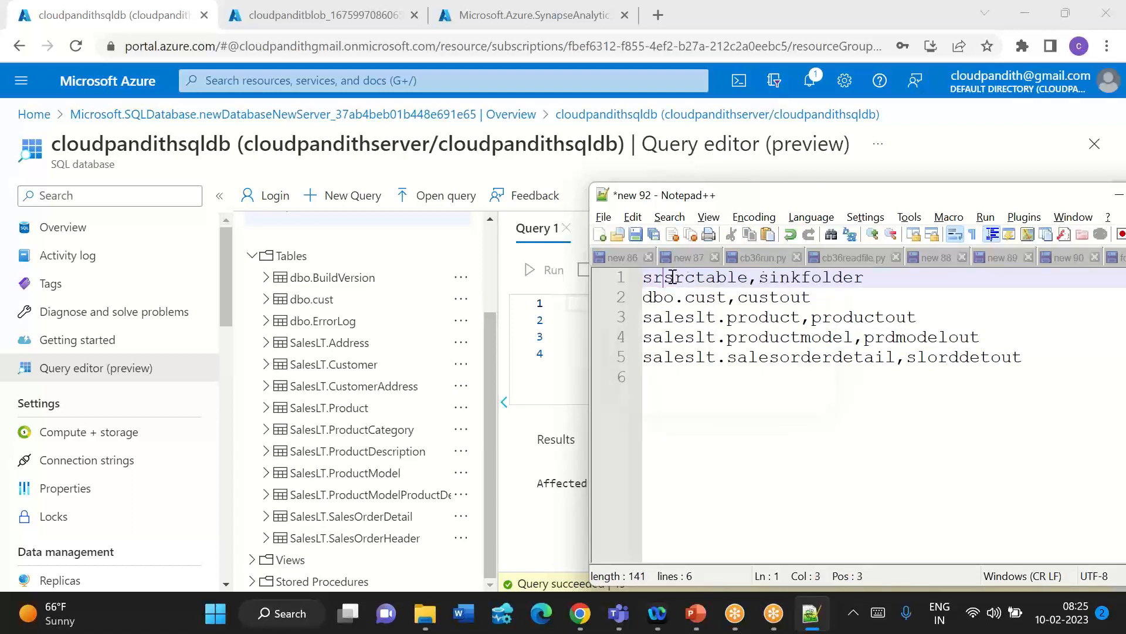
pyautogui.write('a,')
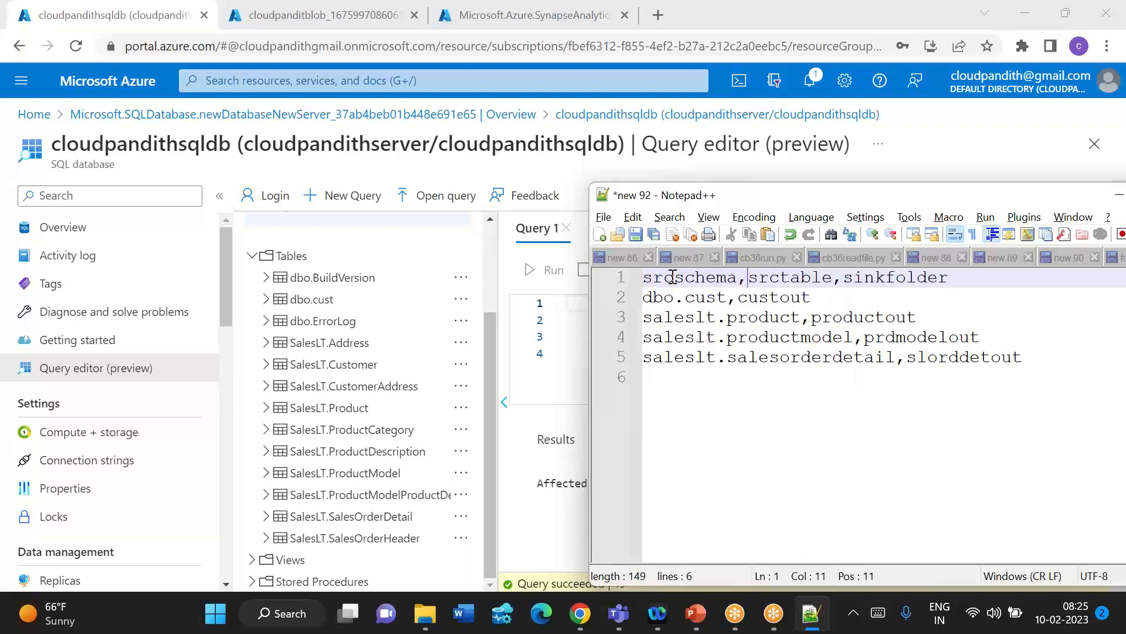
# Step: Replace the dot after dbo and saleslt on lines 2–5 with a comma
pyautogui.click(684, 299)
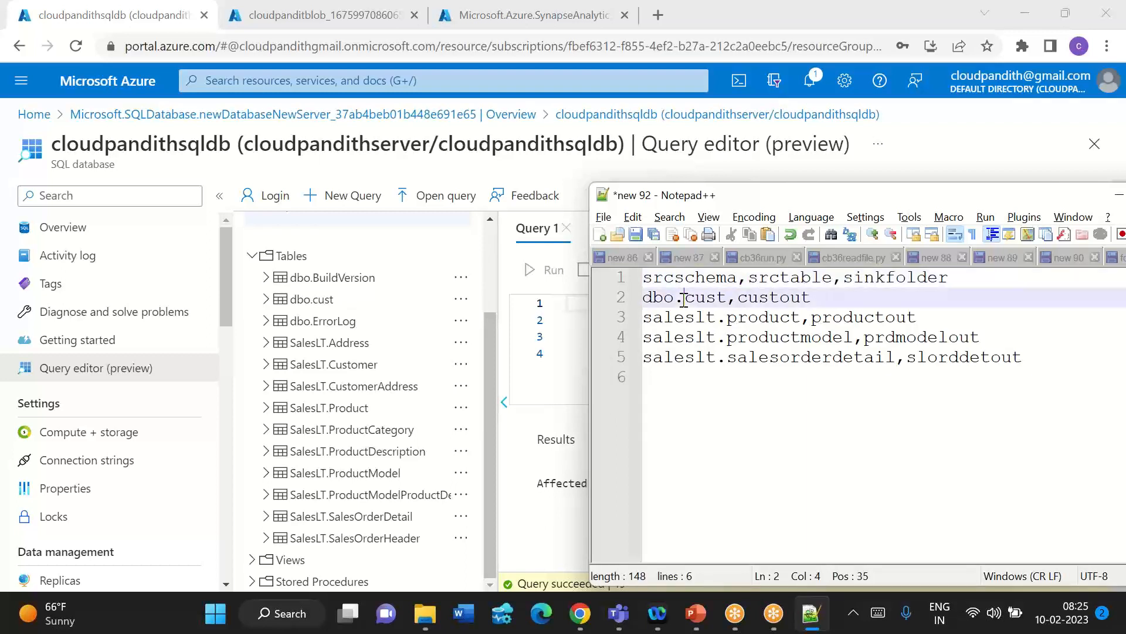
pyautogui.press('BackSpace')
pyautogui.write(',')
pyautogui.click(727, 320)
pyautogui.press('BackSpace')
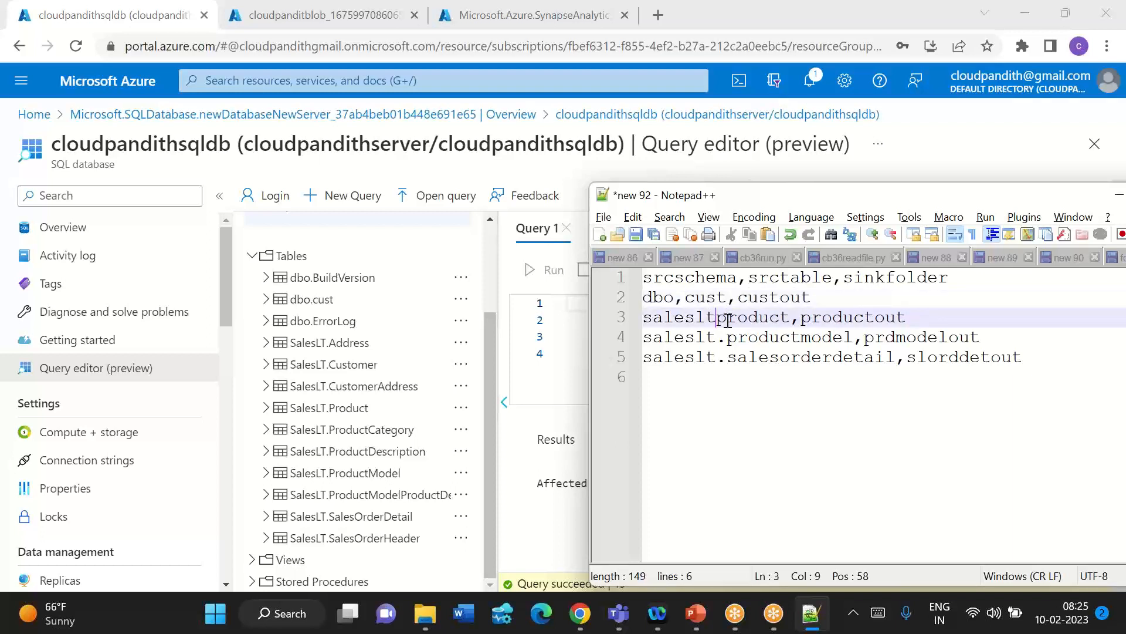
pyautogui.write(',')
pyautogui.click(728, 339)
pyautogui.press('BackSpace')
pyautogui.write(',')
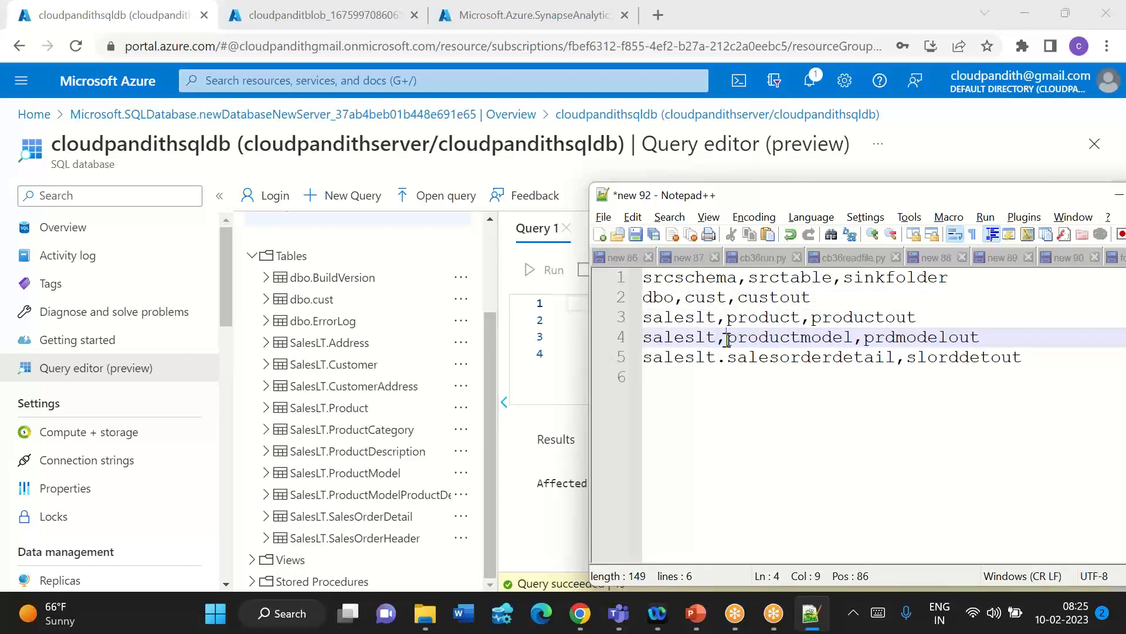
pyautogui.click(725, 357)
pyautogui.press('BackSpace')
pyautogui.write(',')
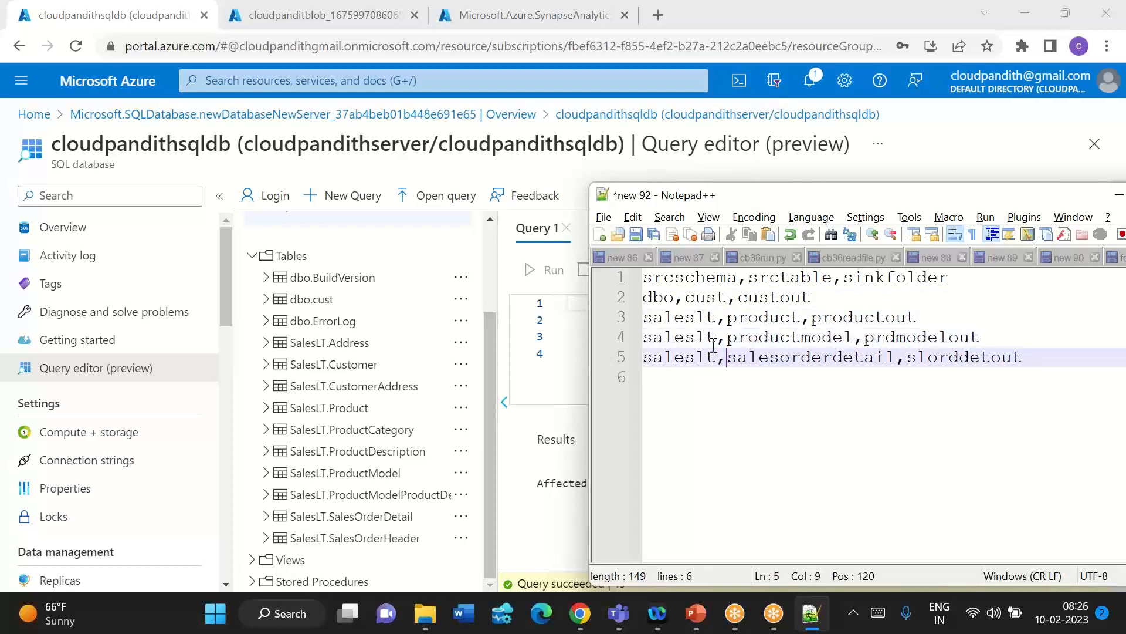
# Step: Check the separated schema and table values, such as dbo/cust and saleslt/product
pyautogui.doubleClick(658, 297)
pyautogui.doubleClick(706, 297)
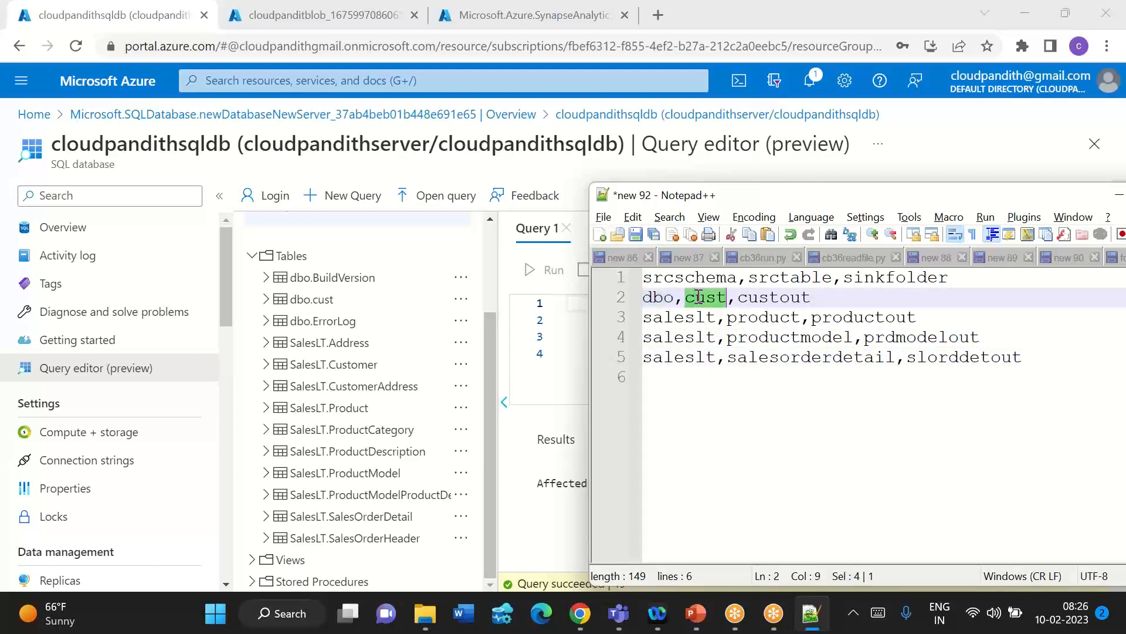
pyautogui.doubleClick(678, 317)
pyautogui.doubleClick(755, 320)
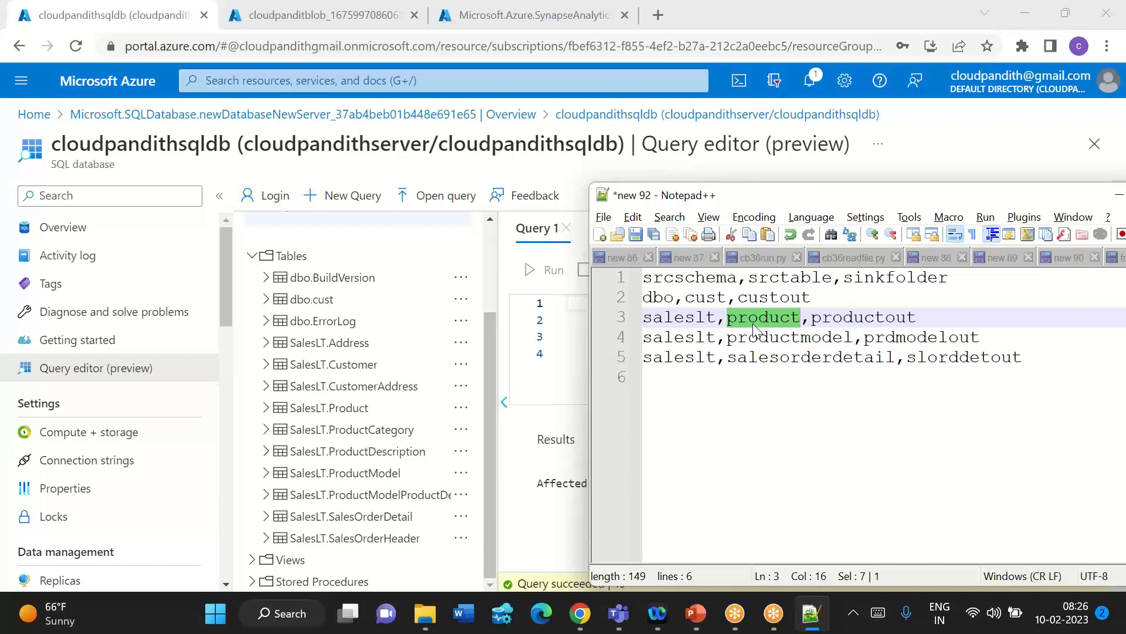
pyautogui.click(1031, 374)
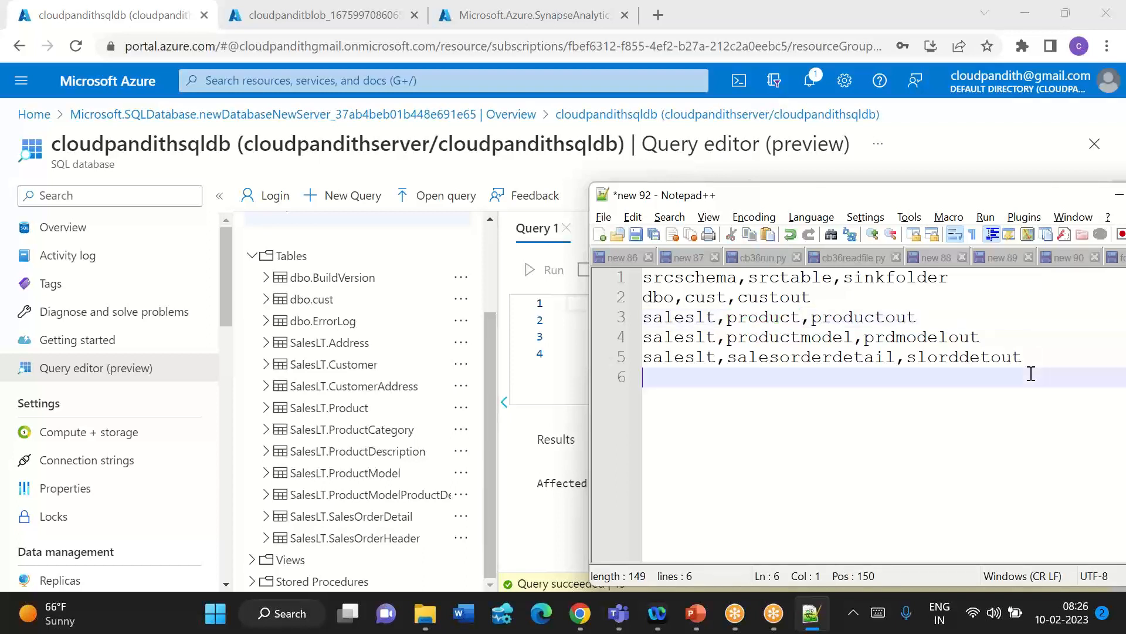
pyautogui.moveTo(1035, 355); pyautogui.dragTo(648, 282)
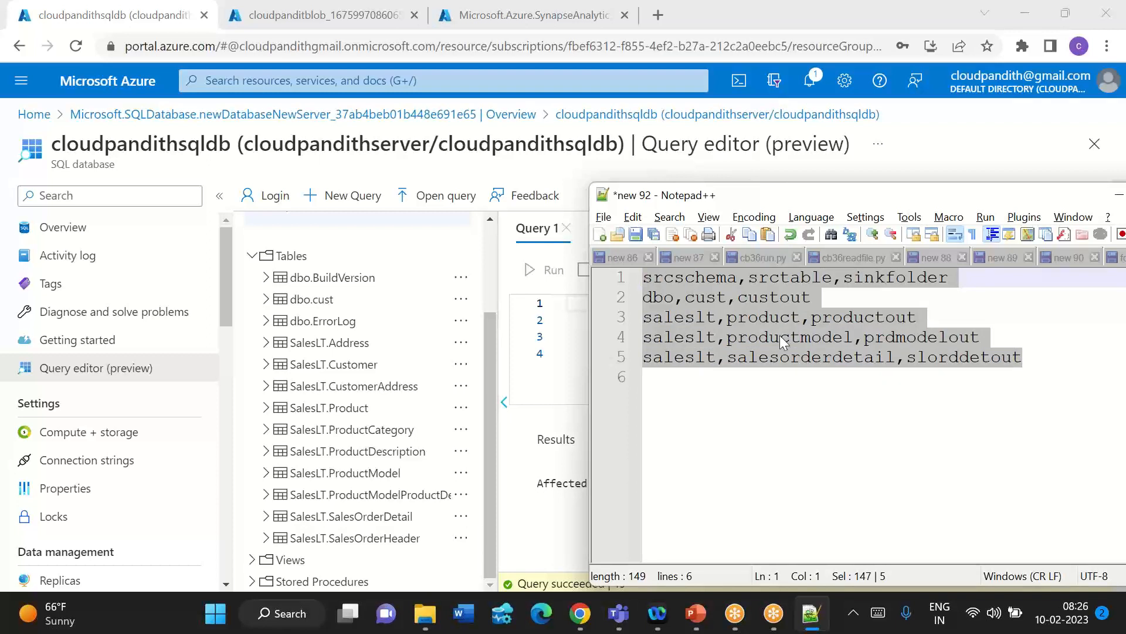
pyautogui.click(780, 374)
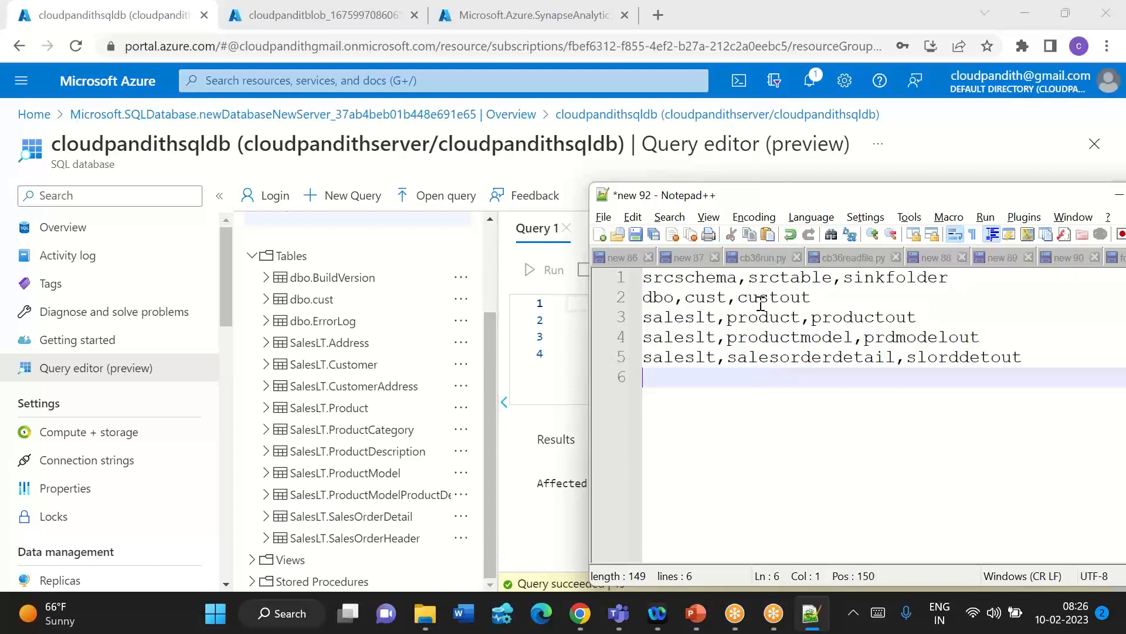
pyautogui.click(318, 616)
# Step: Launch Paint from Windows Search
pyautogui.write('paint')
pyautogui.press('Return')
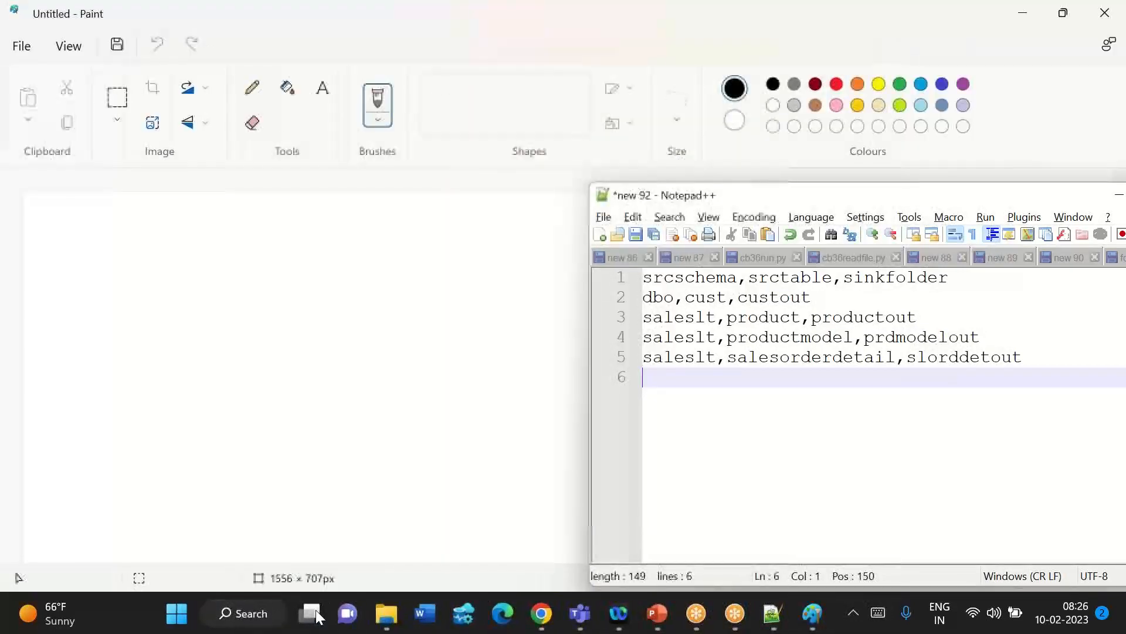
pyautogui.click(311, 614)
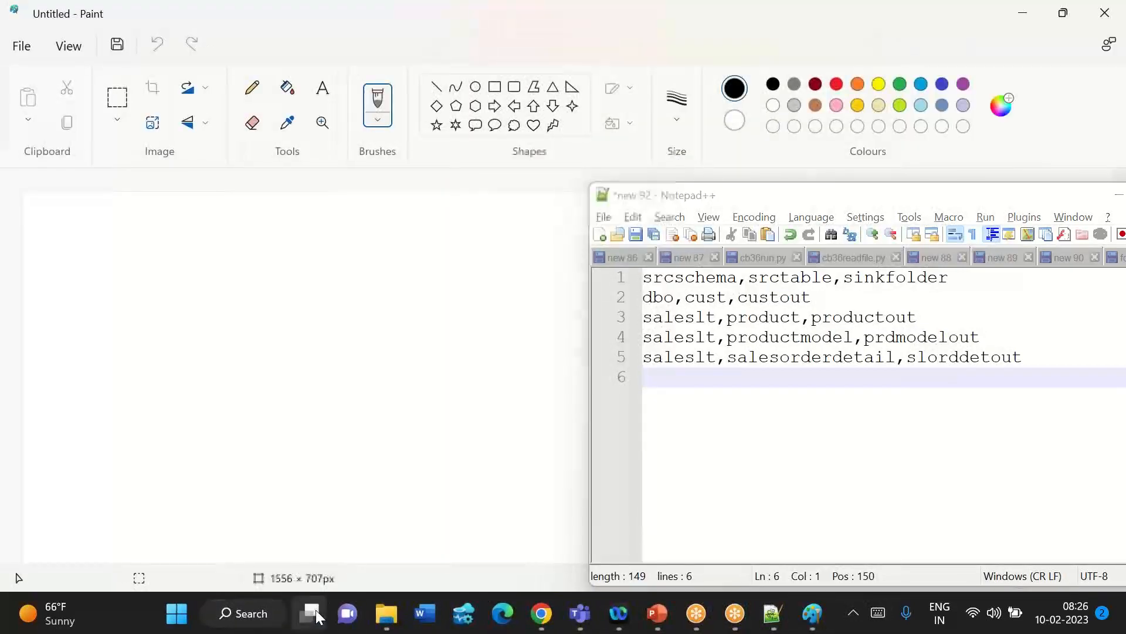
# Step: Start Excel with a blank workbook, maximize it, then minimize it to show the desktop
pyautogui.click(240, 622)
pyautogui.write('ce')
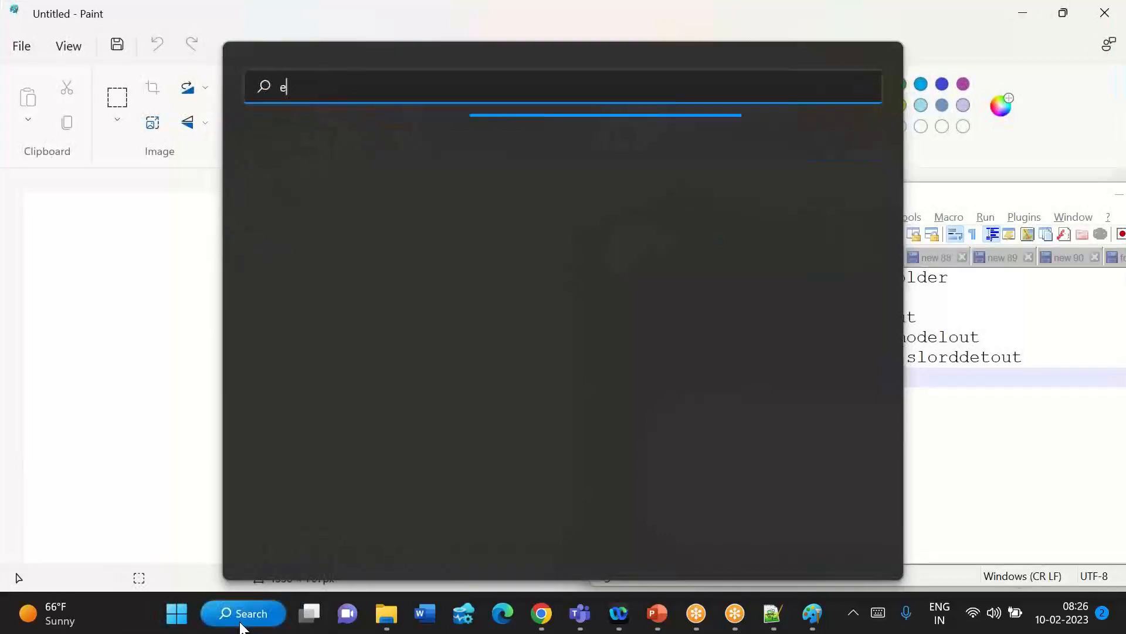
pyautogui.press('BackSpace')
pyautogui.press('BackSpace')
pyautogui.write('excel')
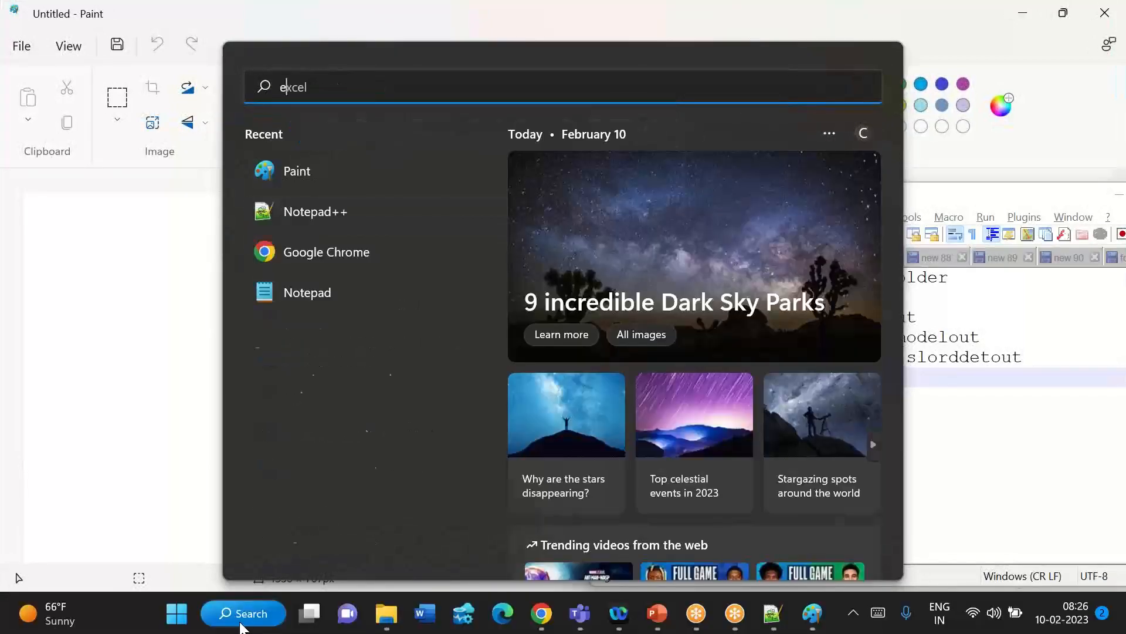
pyautogui.press('Return')
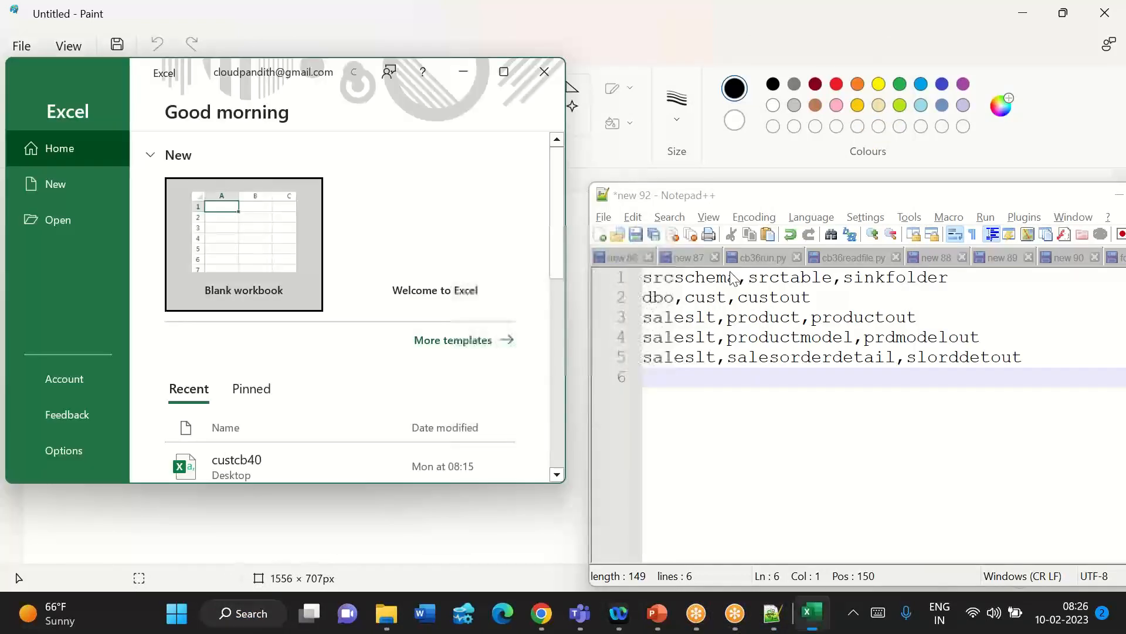
pyautogui.click(271, 243)
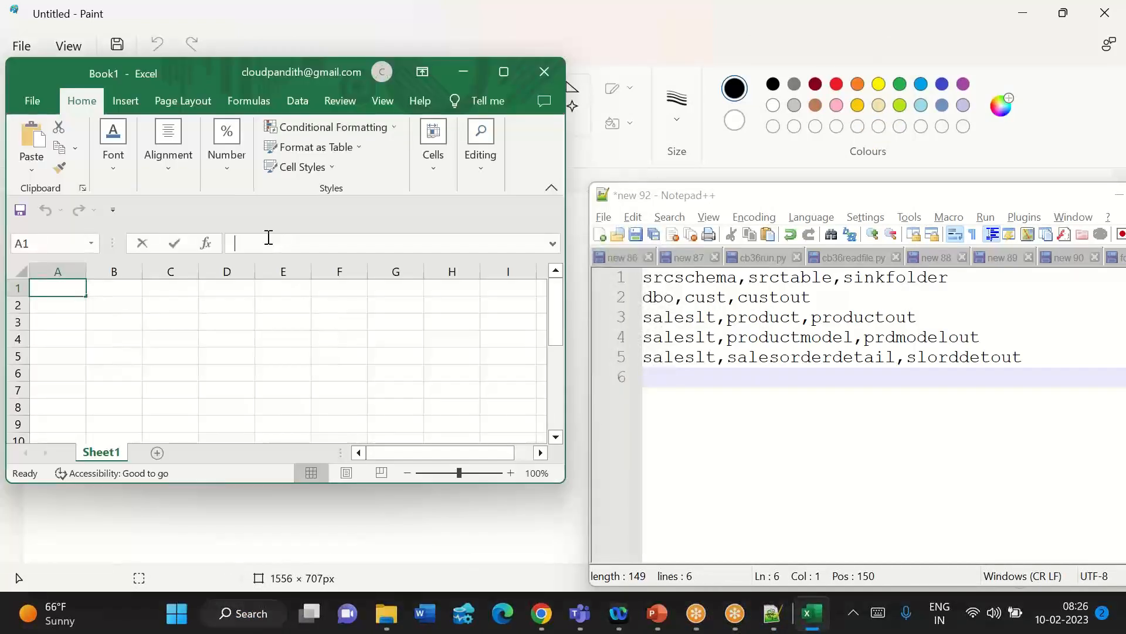
pyautogui.click(496, 73)
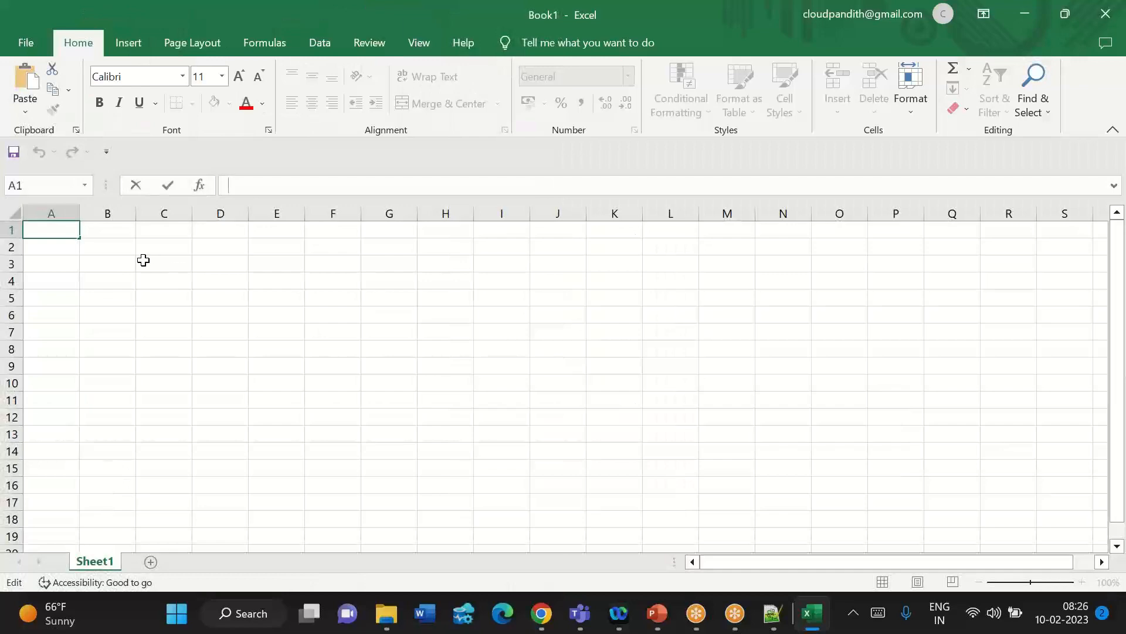
pyautogui.press('super+d')
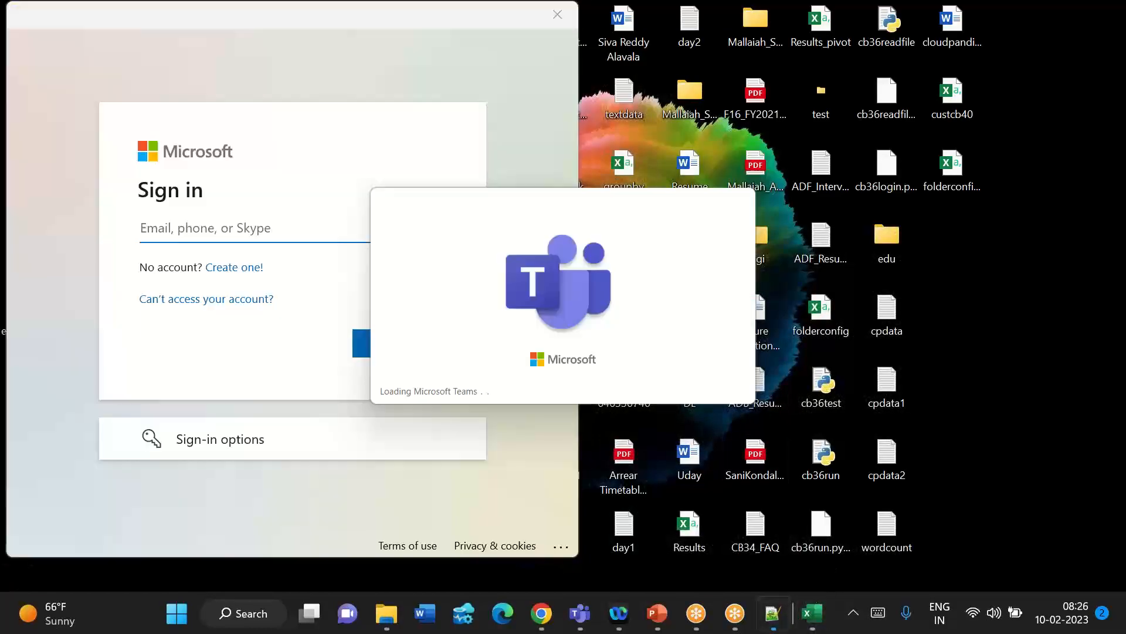
# Step: Save the config text to the Desktop as tblconfig.csv using All types, then show the desktop
pyautogui.click(772, 613)
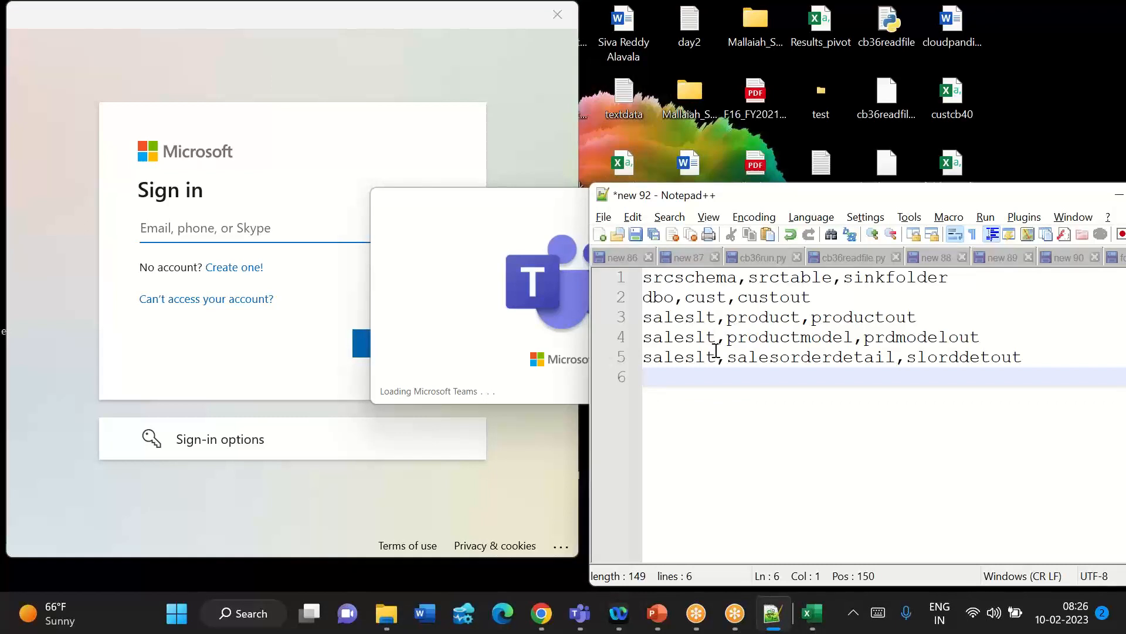
pyautogui.hotkey('ctrl', 's')
pyautogui.press('BackSpace')
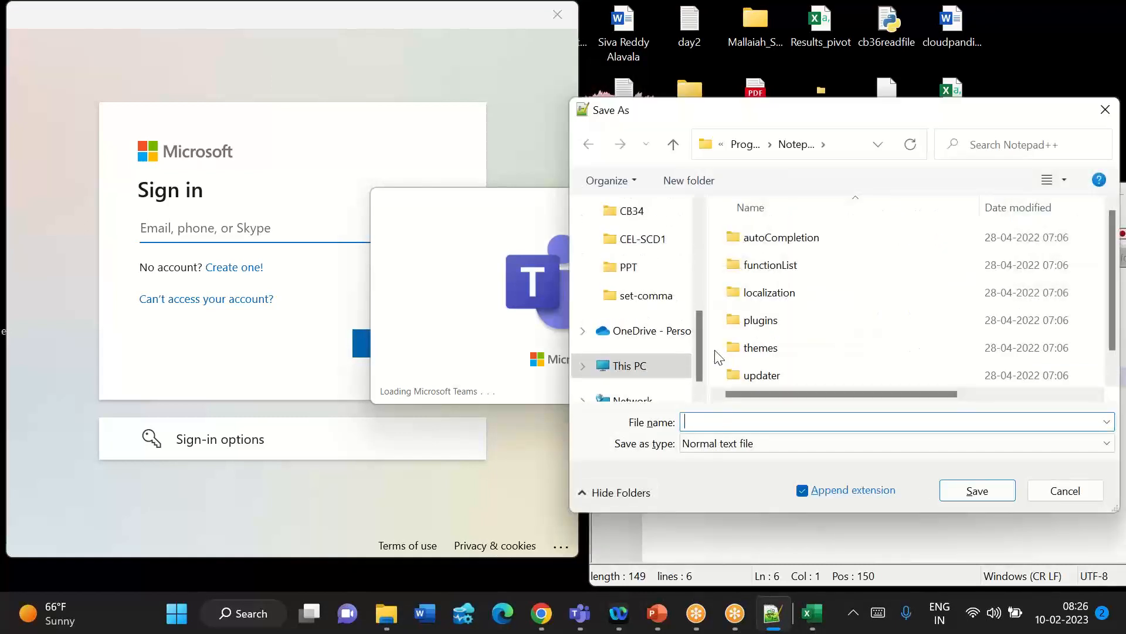
pyautogui.write('tblconfig.csv')
pyautogui.click(904, 451)
pyautogui.scroll(1, 761, 221)
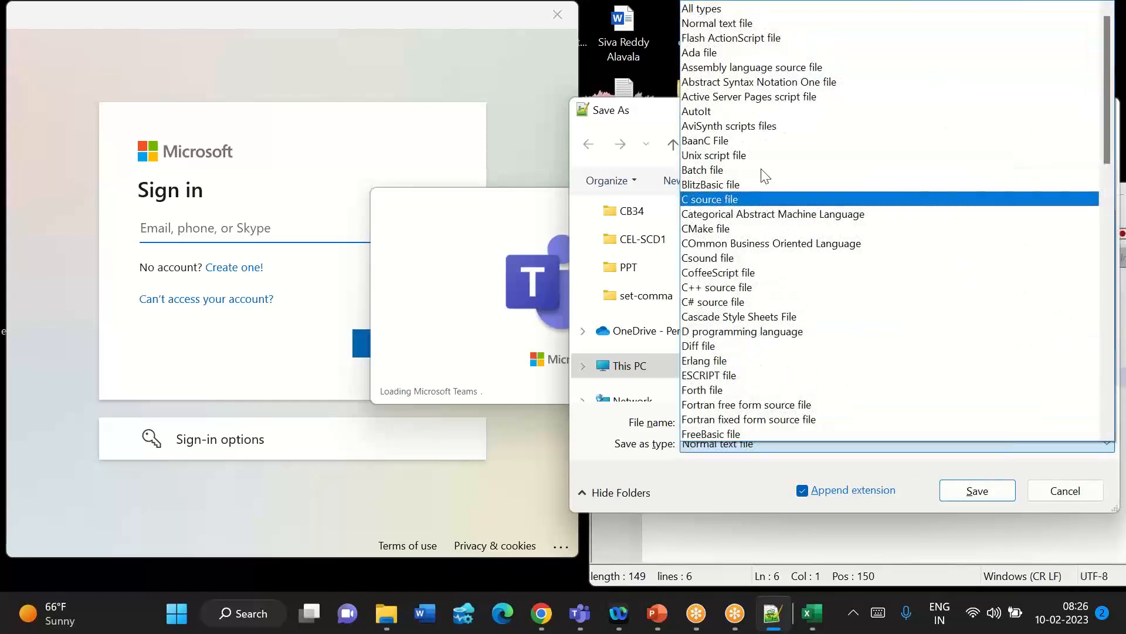
pyautogui.click(701, 15)
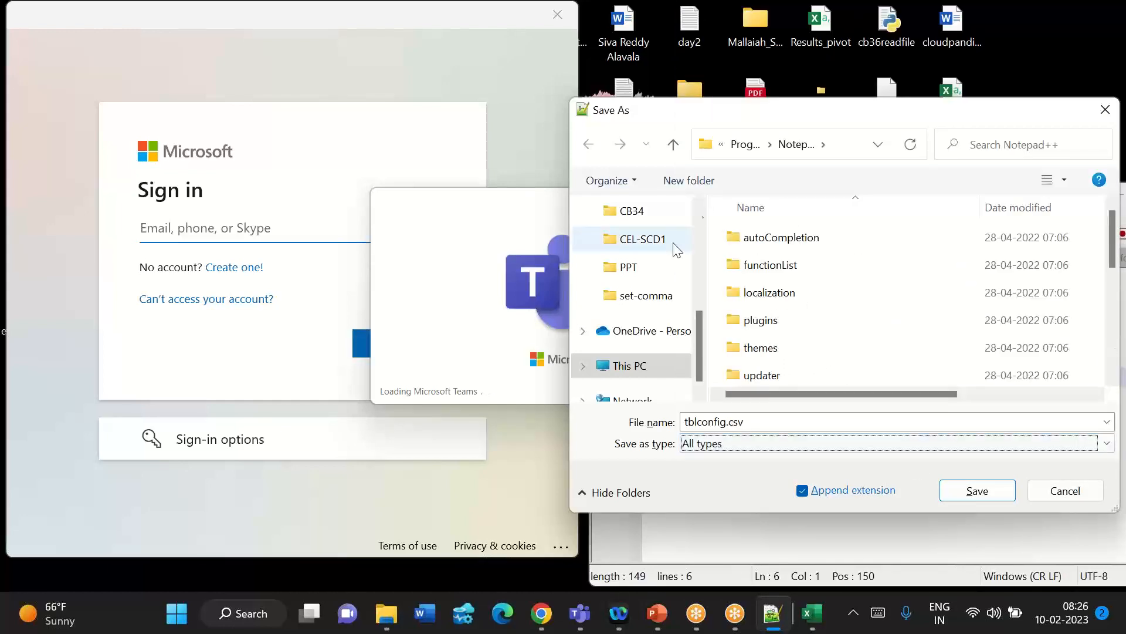
pyautogui.scroll(4, 659, 244)
pyautogui.click(629, 250)
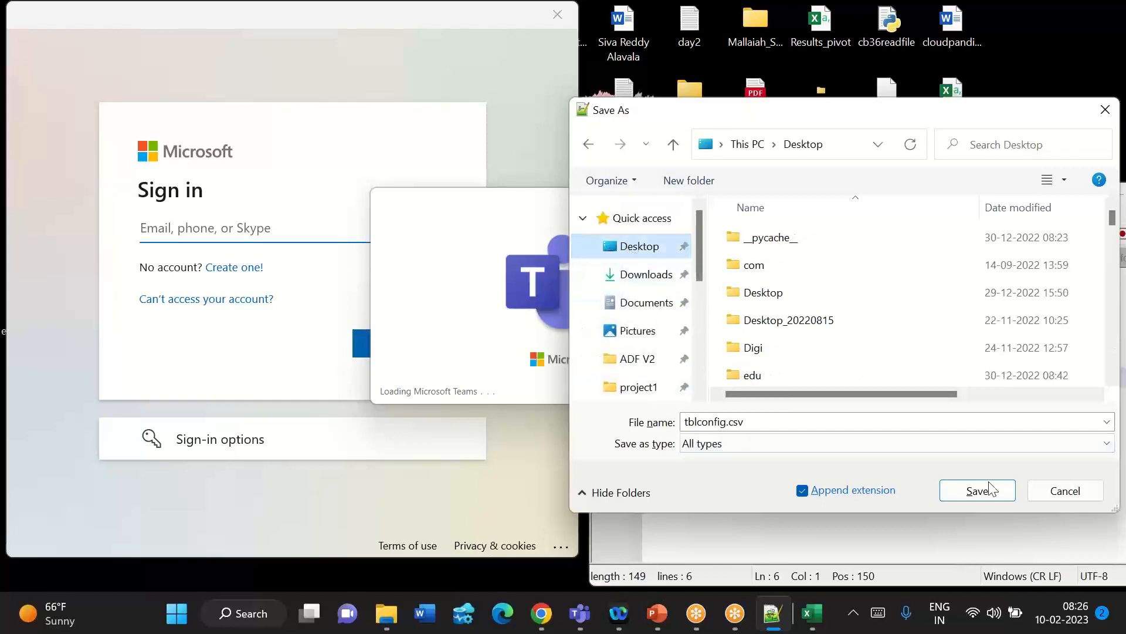
pyautogui.click(985, 494)
pyautogui.press('super+d')
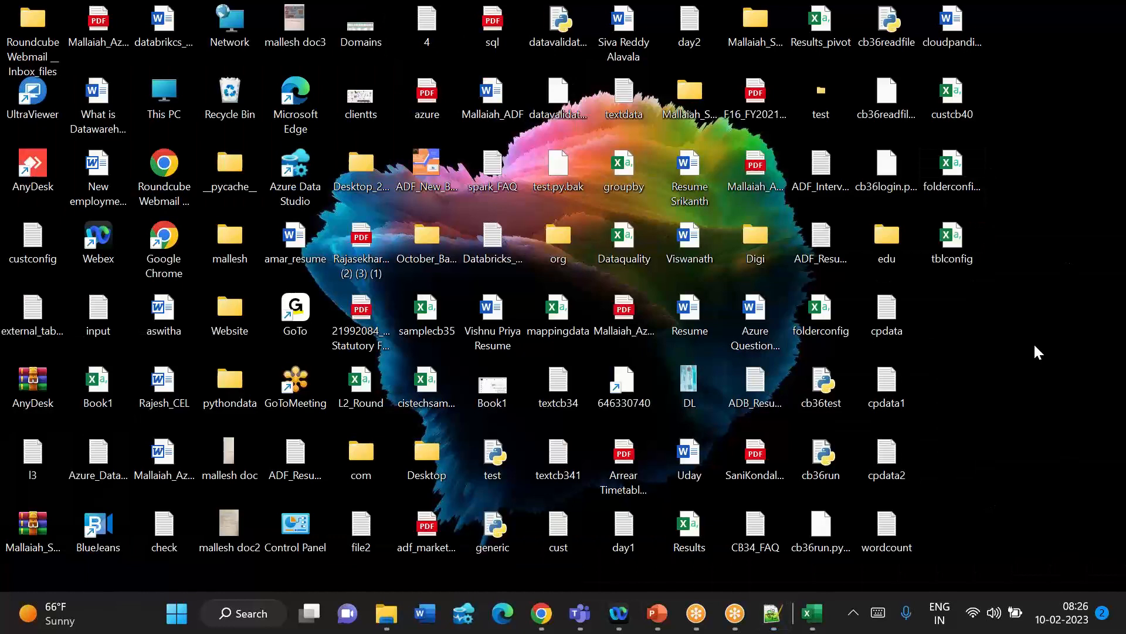
# Step: Dismiss the Microsoft sign-in window and close the extra virtual desktop
pyautogui.doubleClick(952, 240)
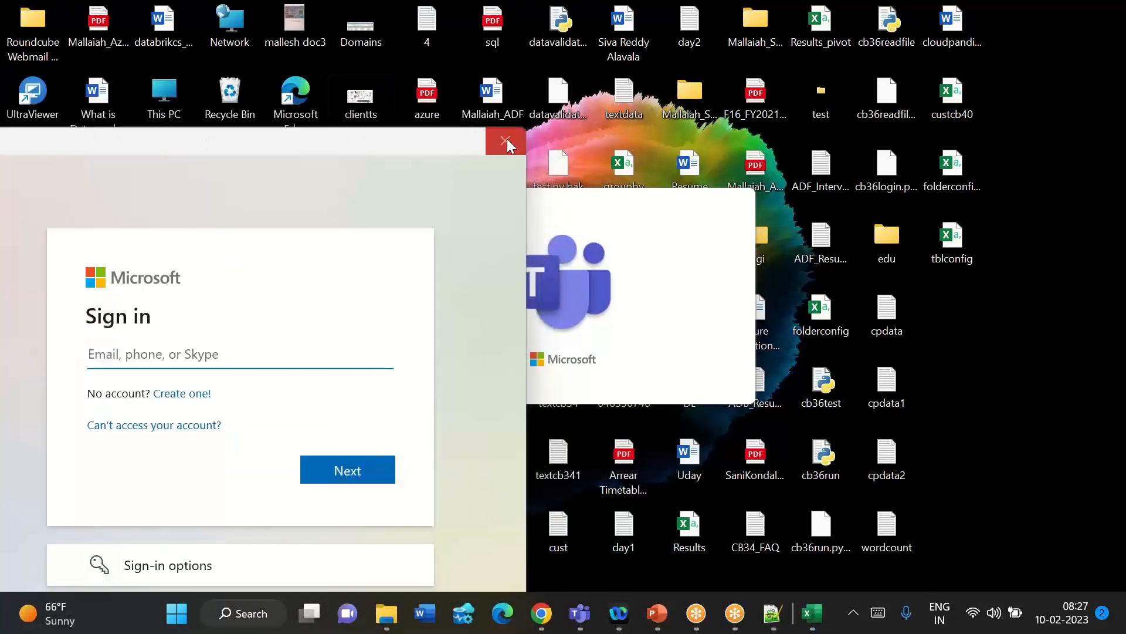
pyautogui.click(506, 141)
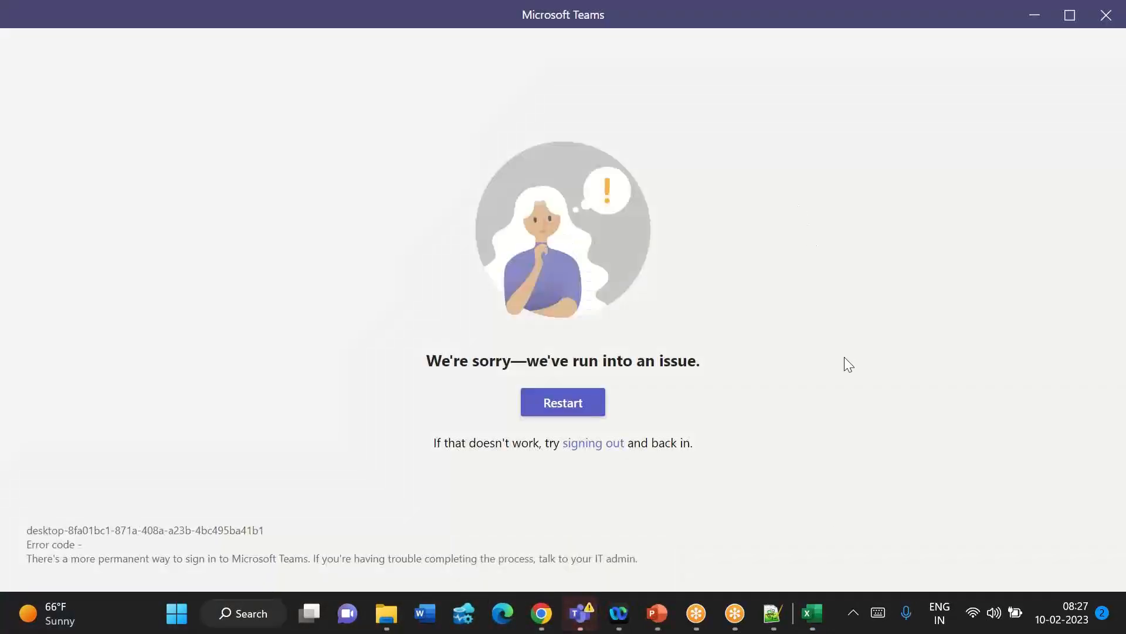
pyautogui.click(811, 613)
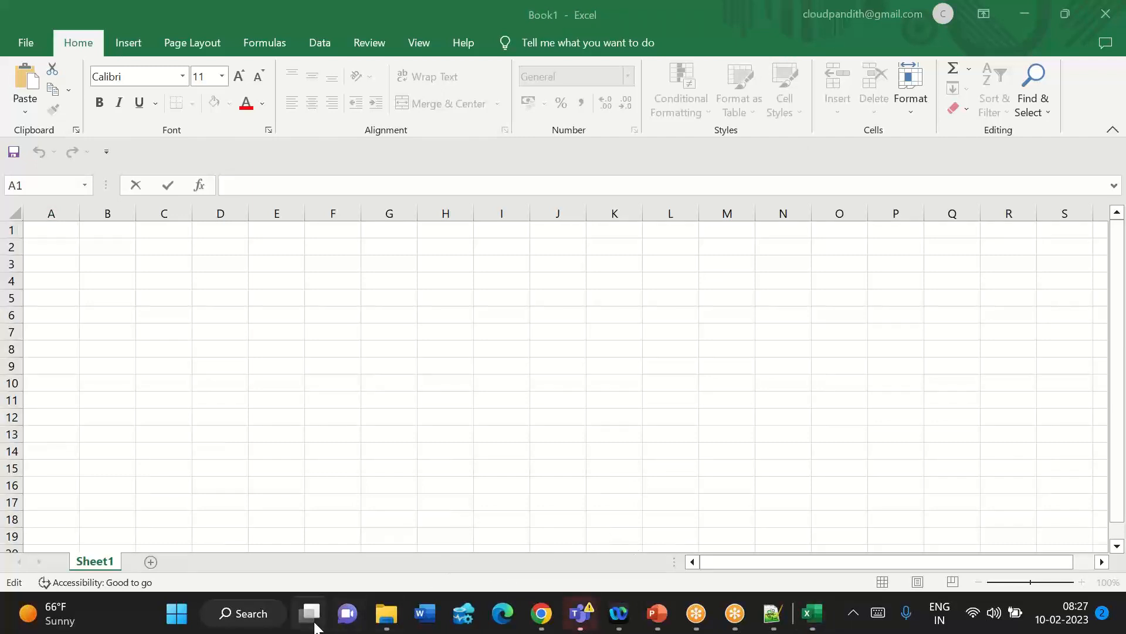
pyautogui.moveTo(310, 613)
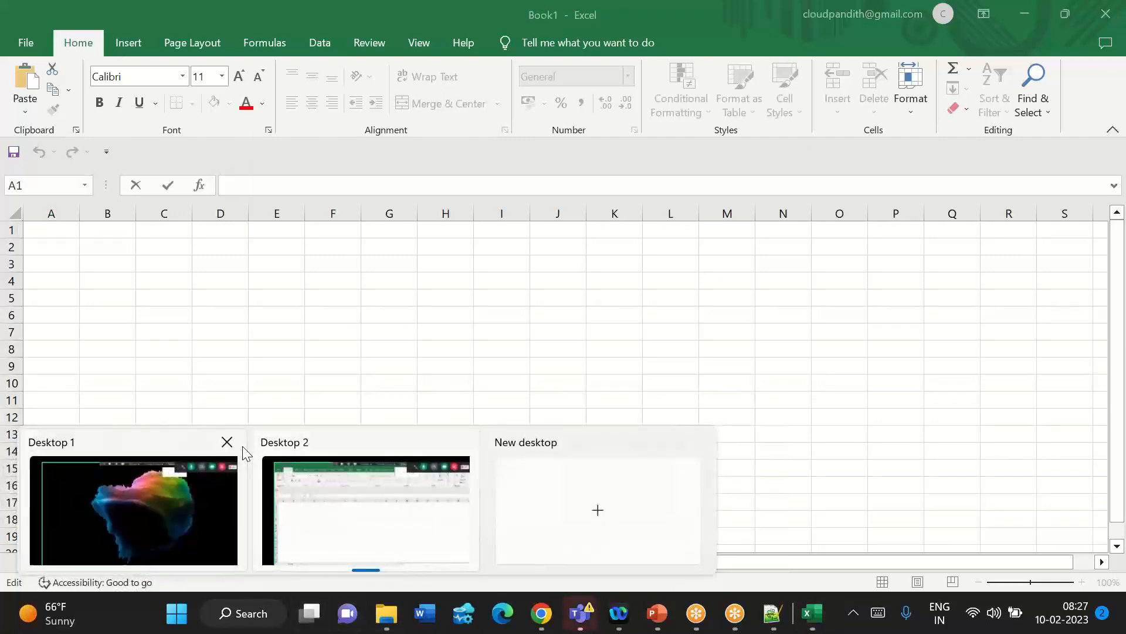
pyautogui.click(226, 441)
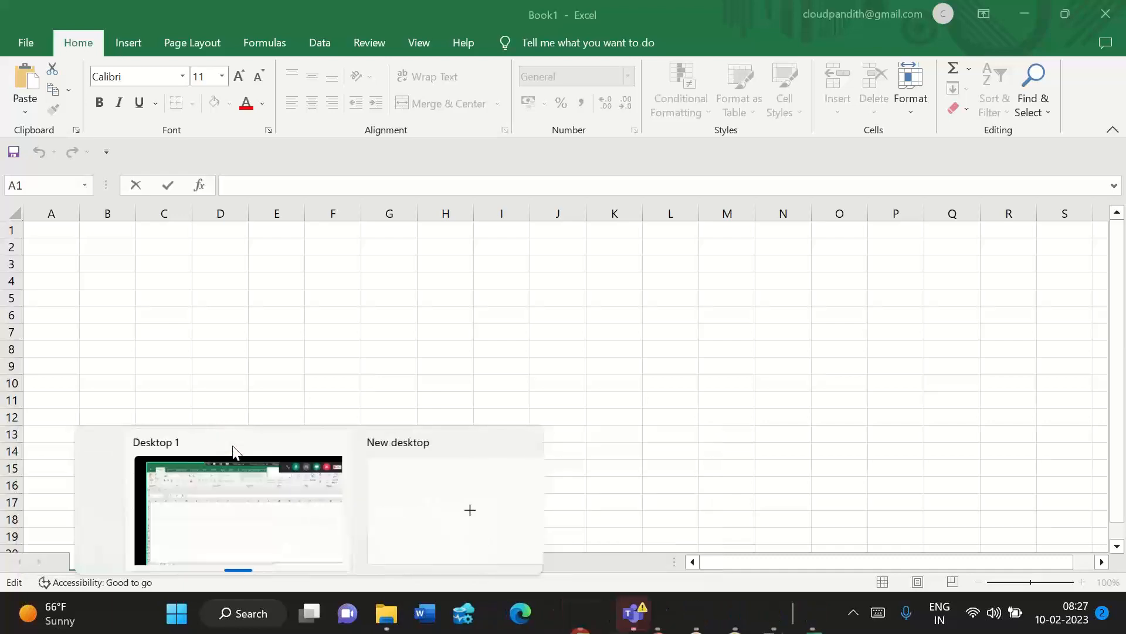
pyautogui.click(229, 492)
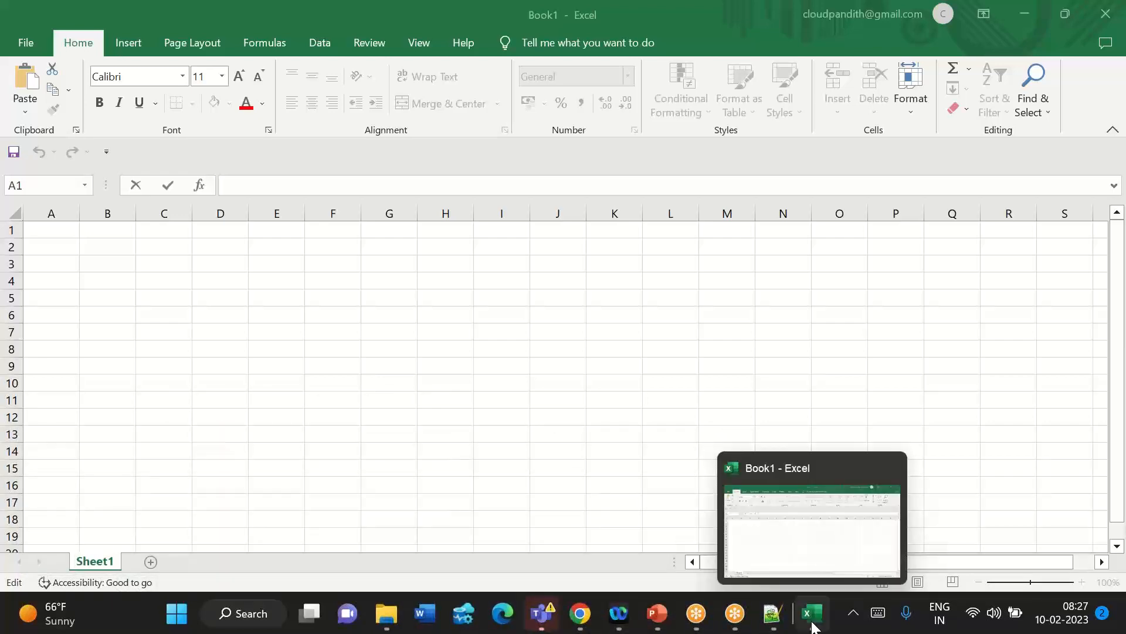
# Step: Close the empty Book1 workbook without saving
pyautogui.press('super+d')
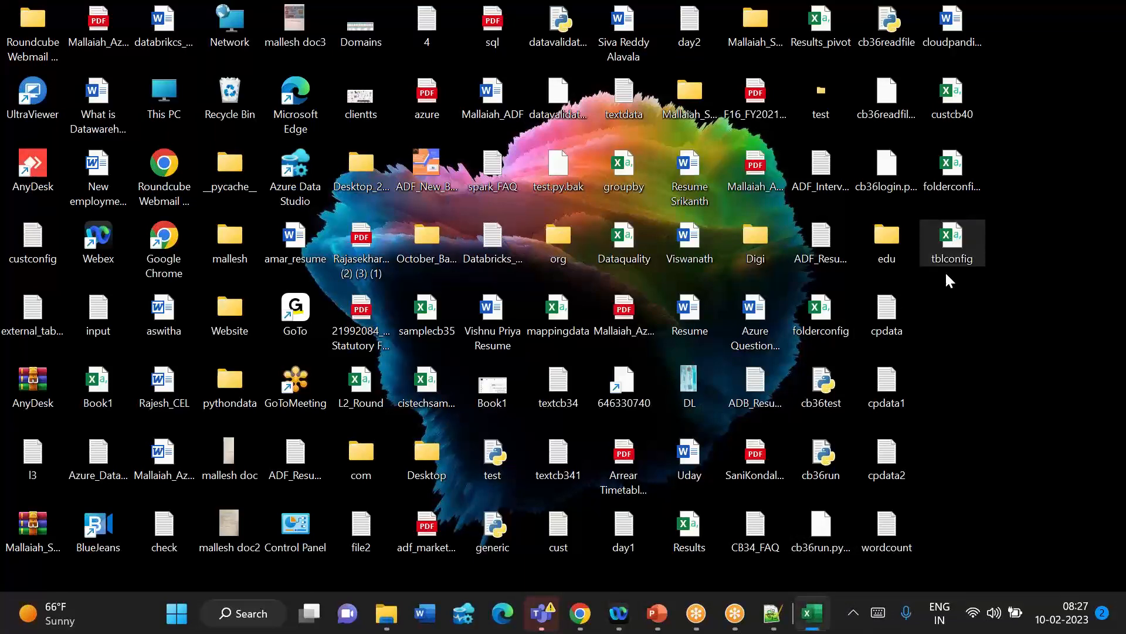
pyautogui.moveTo(818, 631)
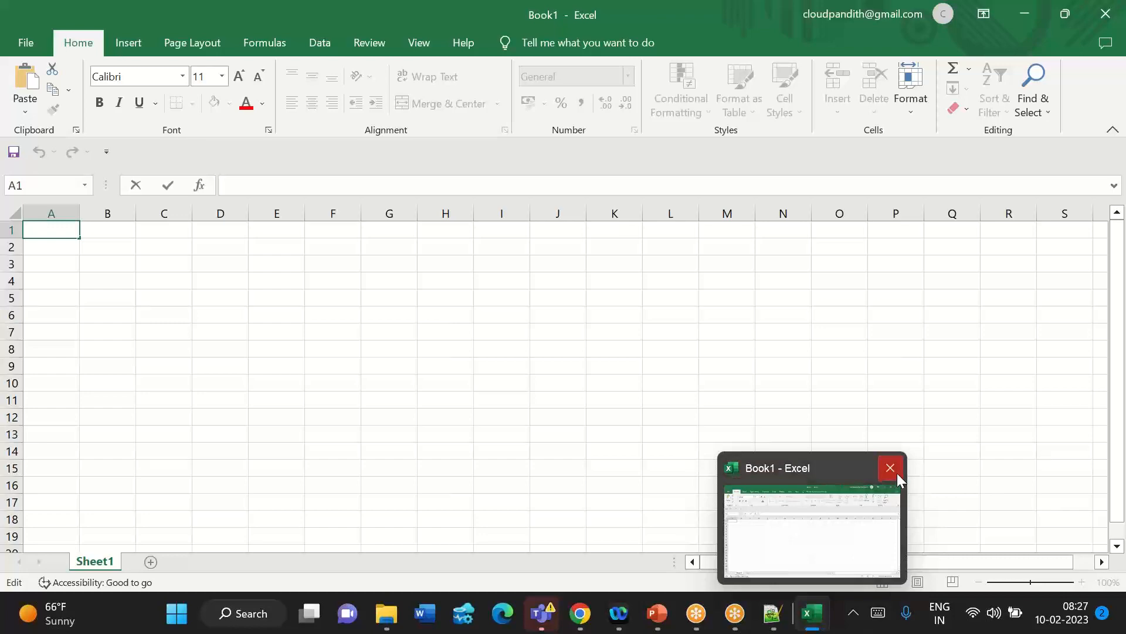
pyautogui.click(897, 473)
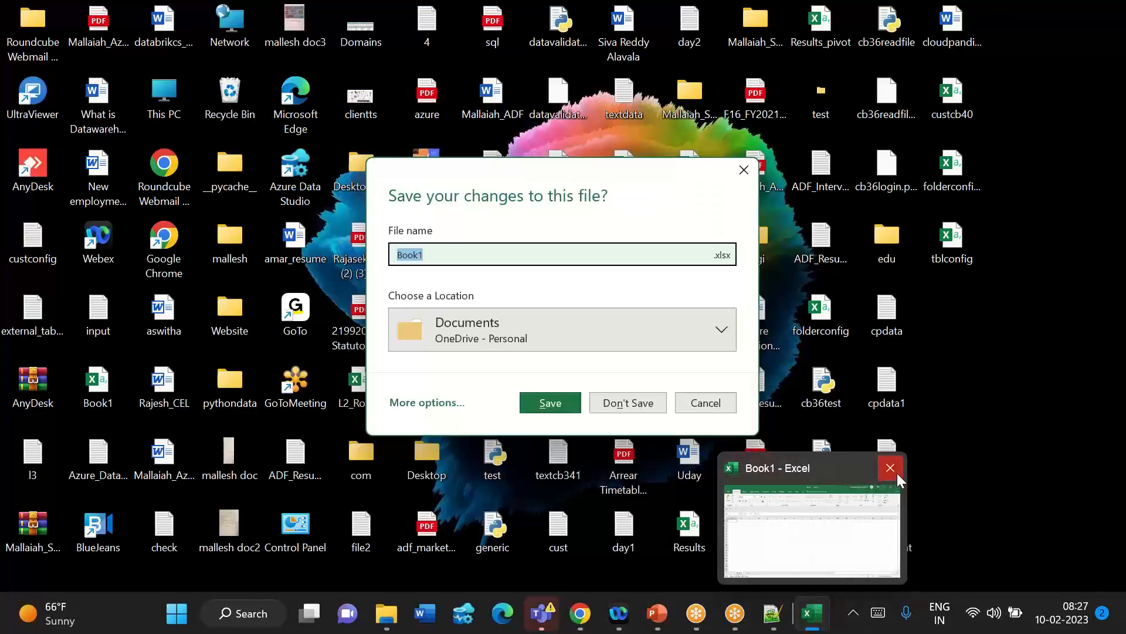
pyautogui.click(629, 403)
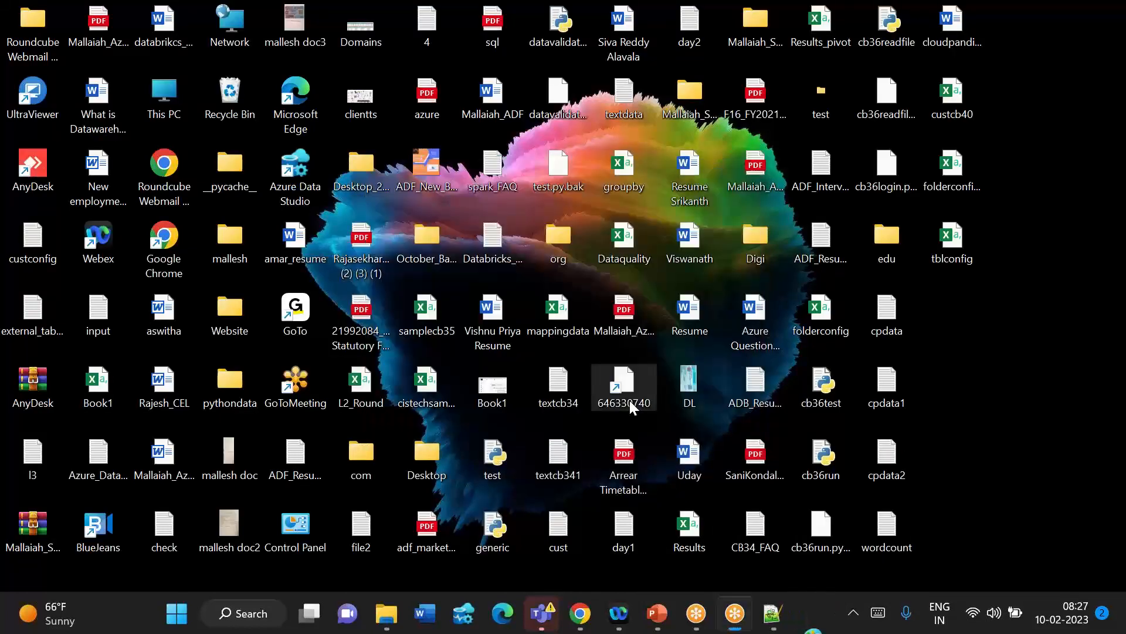
# Step: Open tblconfig.csv in Excel, maximize it, and autofit columns A, B and C
pyautogui.doubleClick(956, 251)
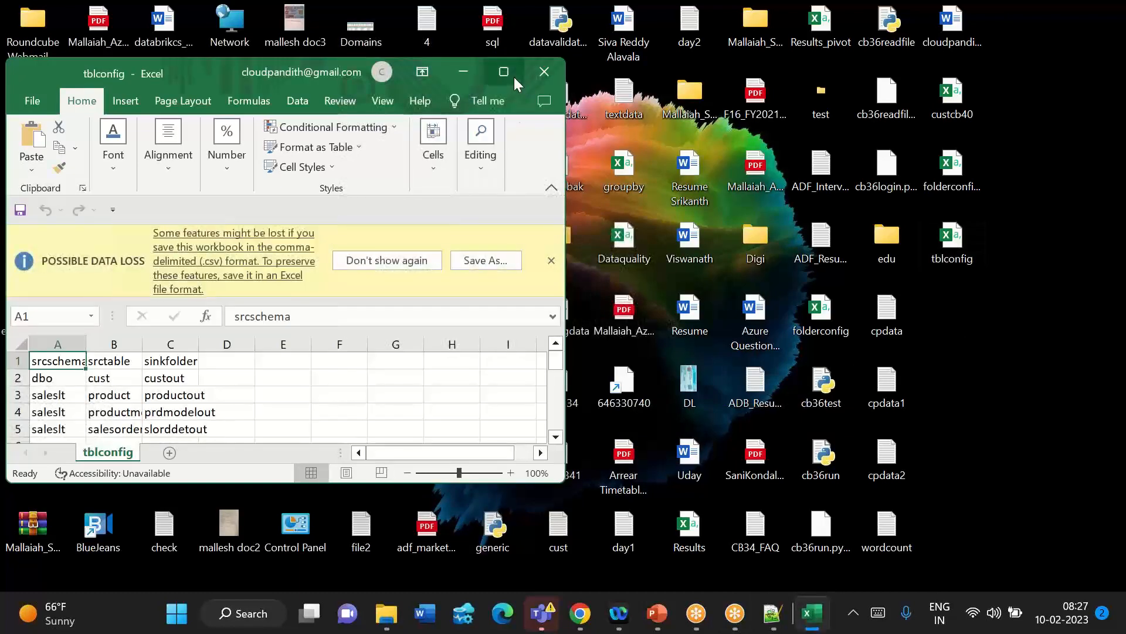
pyautogui.click(514, 76)
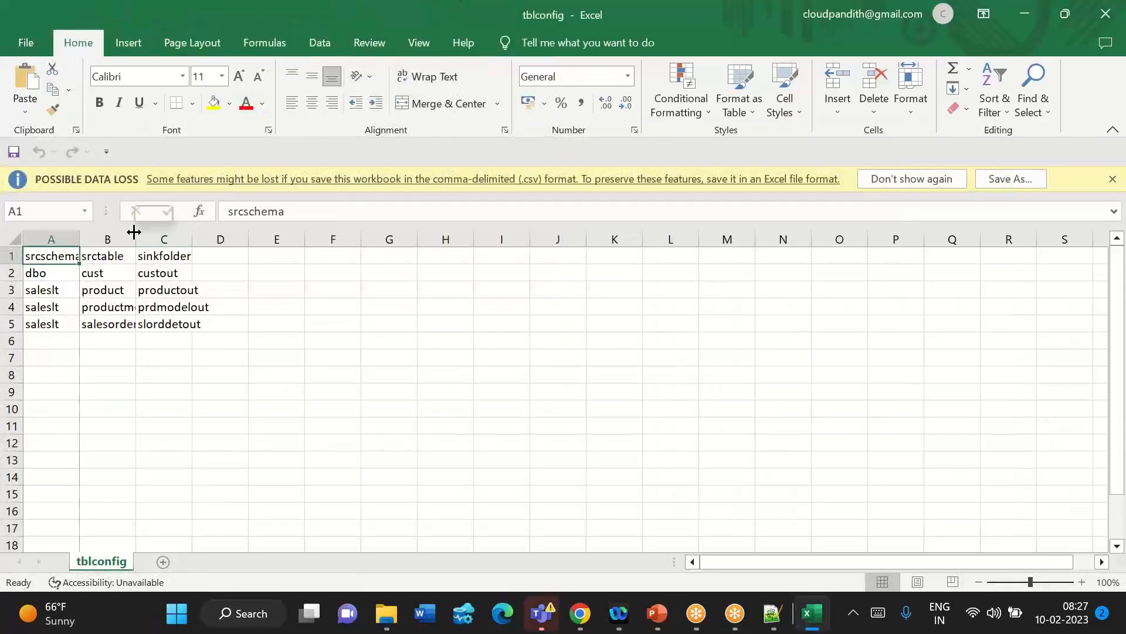
pyautogui.doubleClick(135, 232)
pyautogui.doubleClick(79, 238)
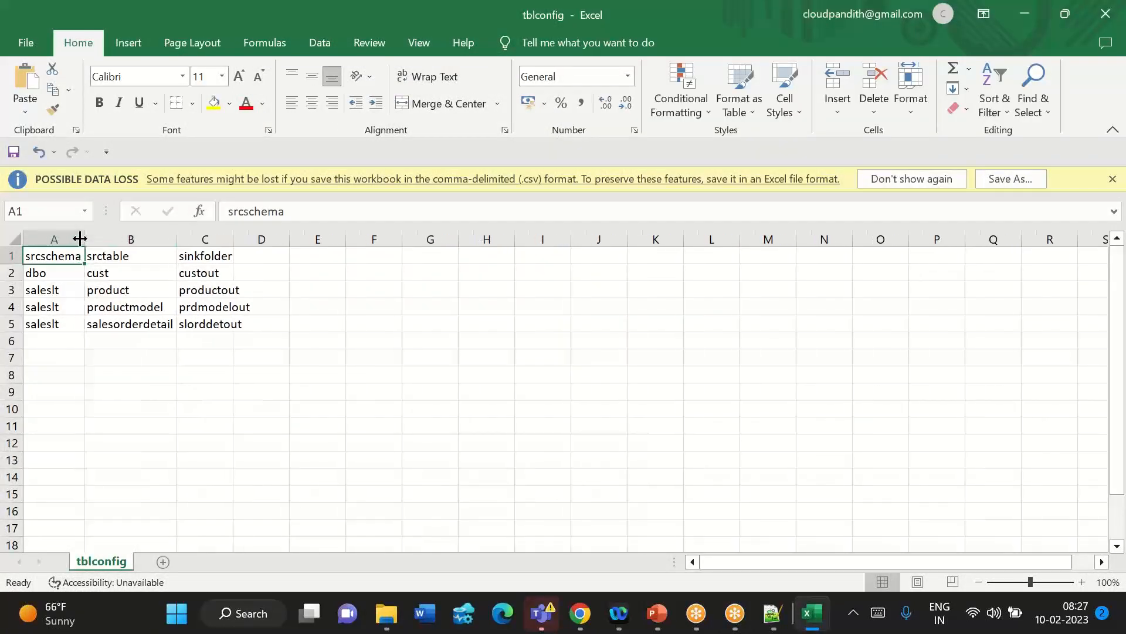
pyautogui.moveTo(48, 255); pyautogui.dragTo(45, 316)
pyautogui.moveTo(97, 256); pyautogui.dragTo(101, 324)
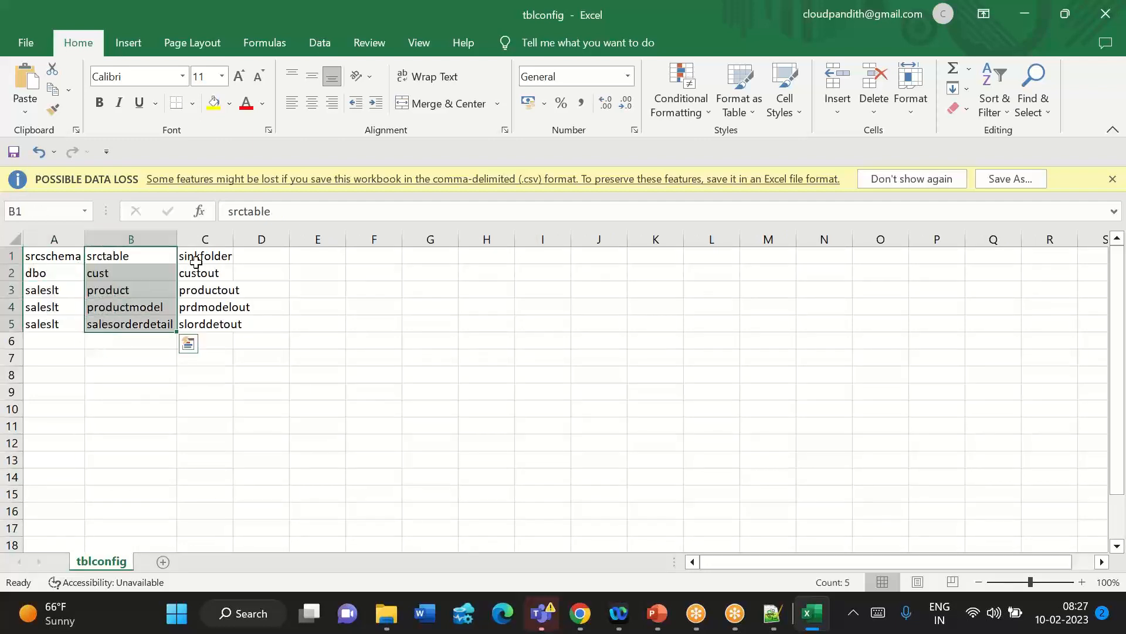
pyautogui.moveTo(196, 262); pyautogui.dragTo(210, 324)
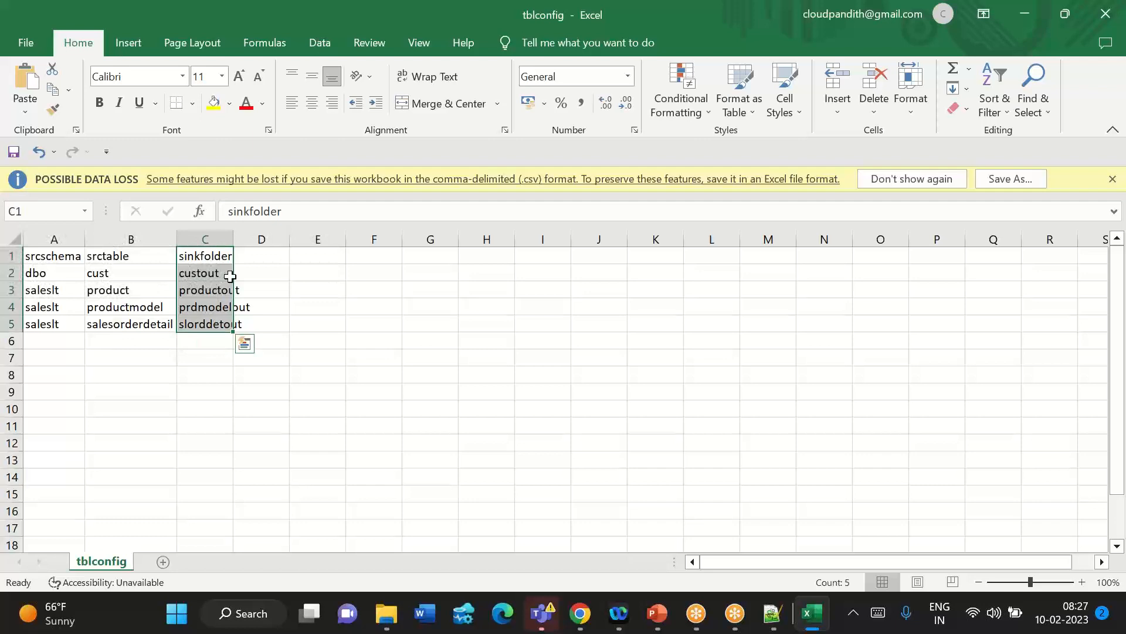
pyautogui.doubleClick(234, 236)
# Step: Inspect the config rows and edit the custout and productout sink folder cells C2 and C3
pyautogui.click(207, 257)
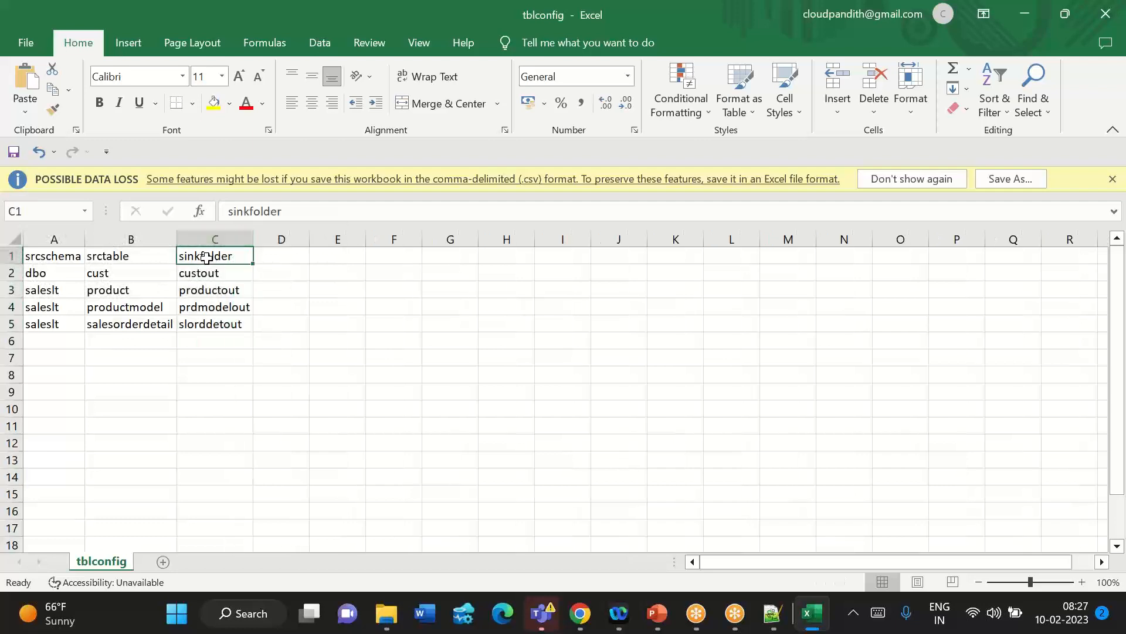
pyautogui.moveTo(204, 274); pyautogui.dragTo(201, 323)
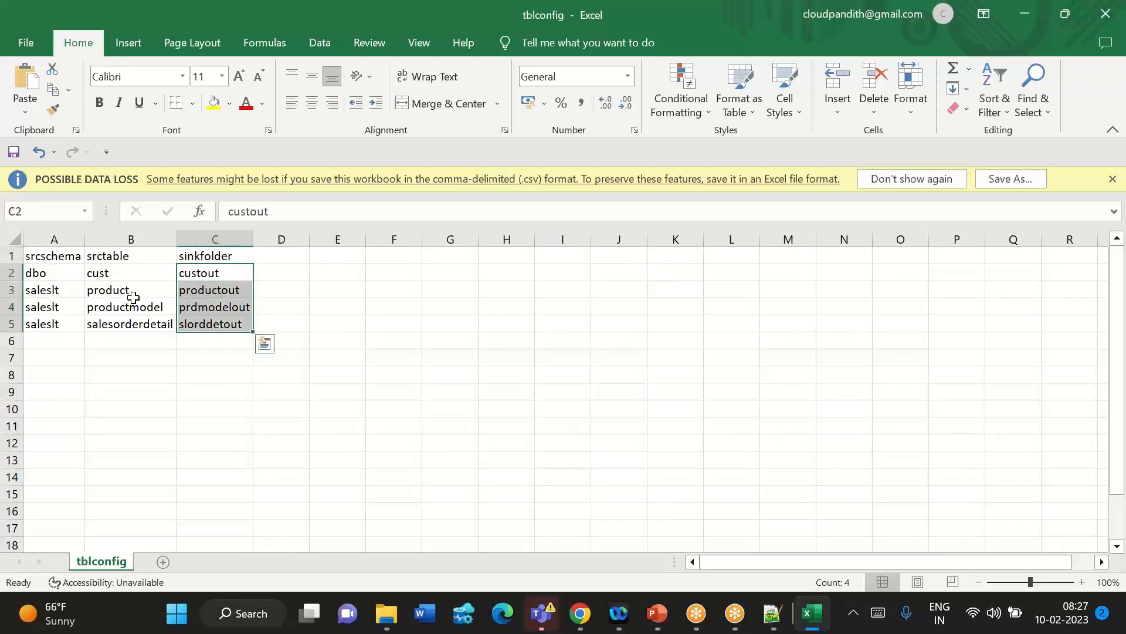
pyautogui.moveTo(43, 277); pyautogui.dragTo(100, 324)
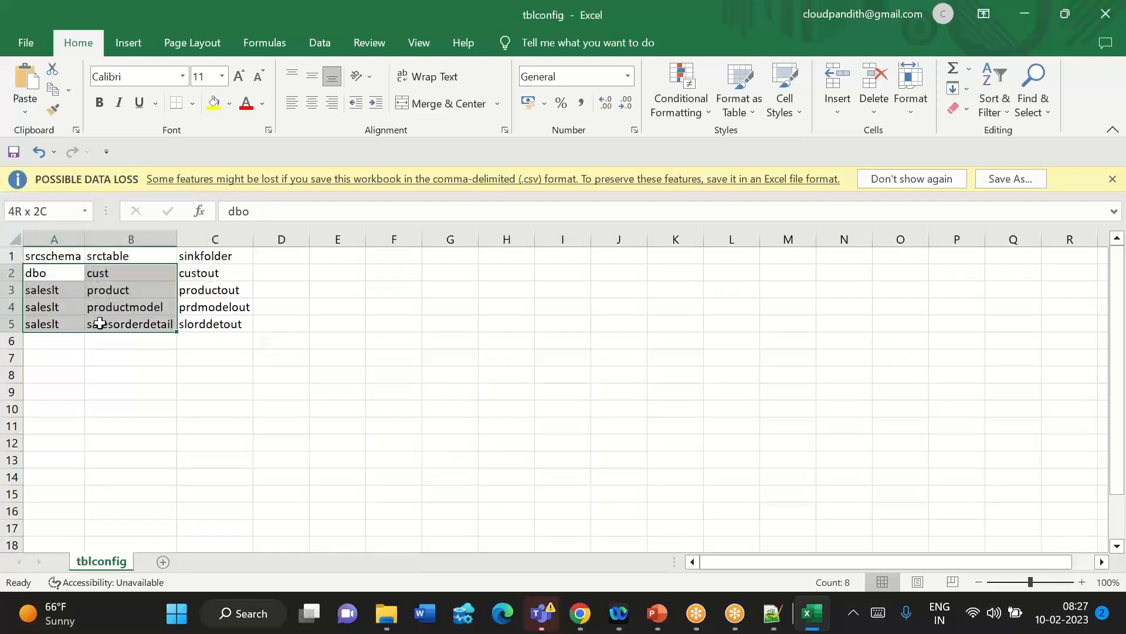
pyautogui.moveTo(196, 273); pyautogui.dragTo(203, 323)
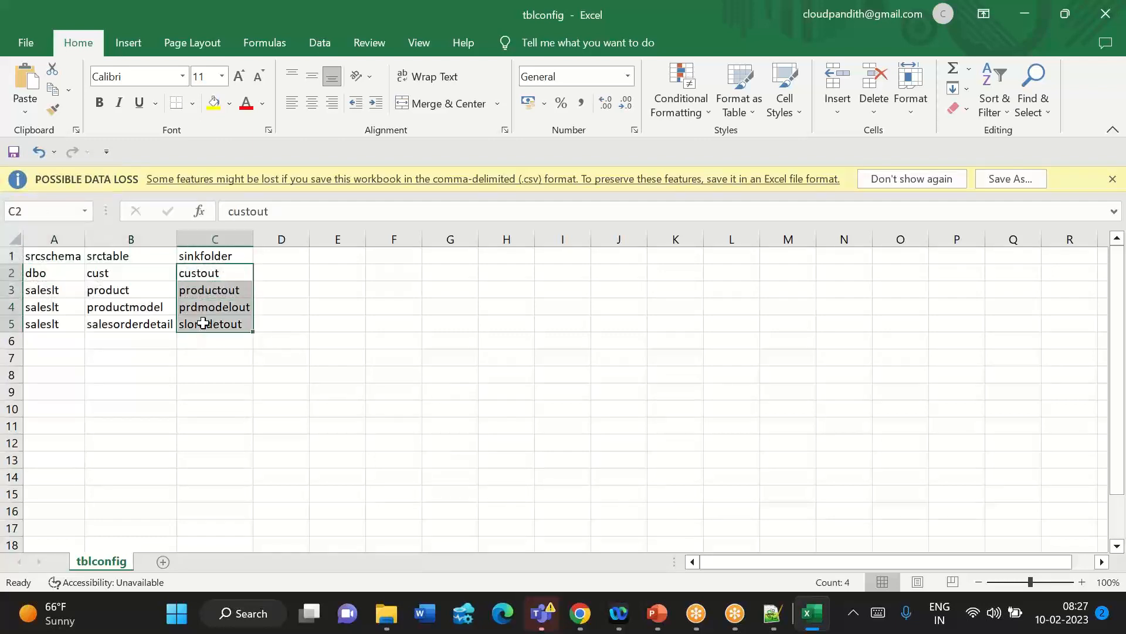
pyautogui.click(320, 351)
pyautogui.moveTo(47, 273); pyautogui.dragTo(159, 285)
pyautogui.doubleClick(216, 272)
pyautogui.click(221, 288)
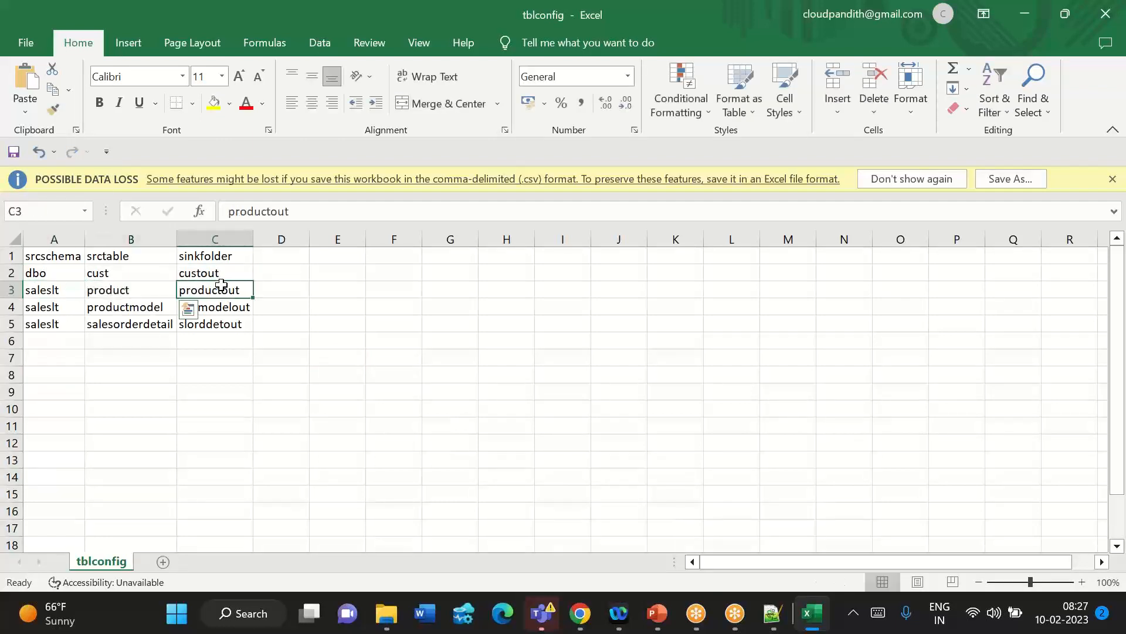
pyautogui.doubleClick(221, 285)
pyautogui.click(363, 321)
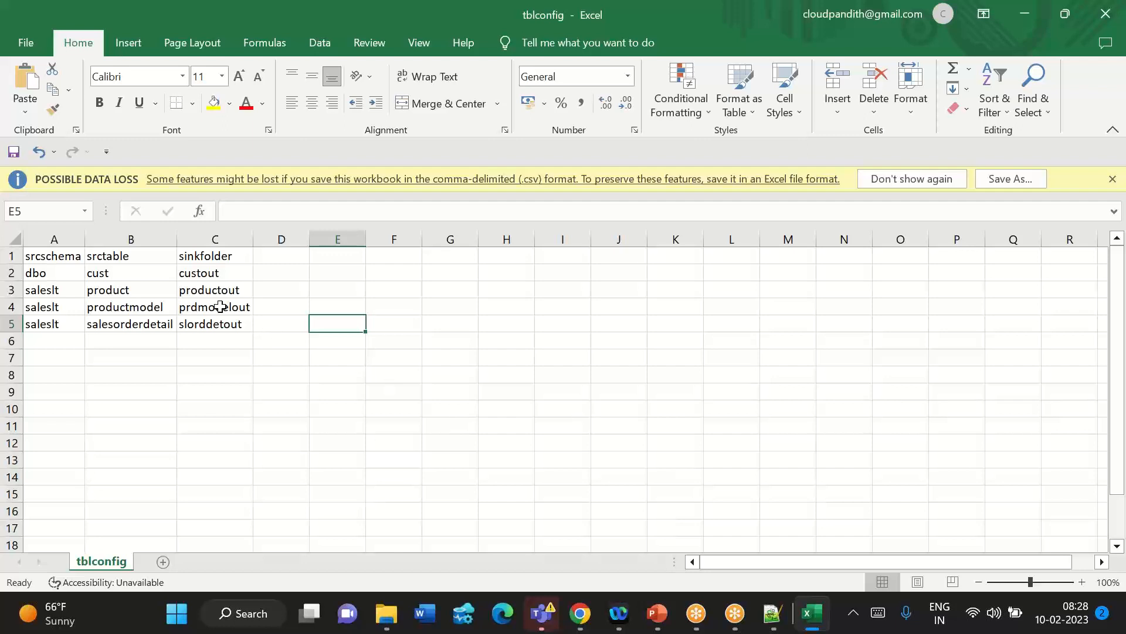
# Step: Review the data rows A2:C5 and the srcschema, srctable, sinkfolder header cells
pyautogui.moveTo(32, 255); pyautogui.dragTo(209, 324)
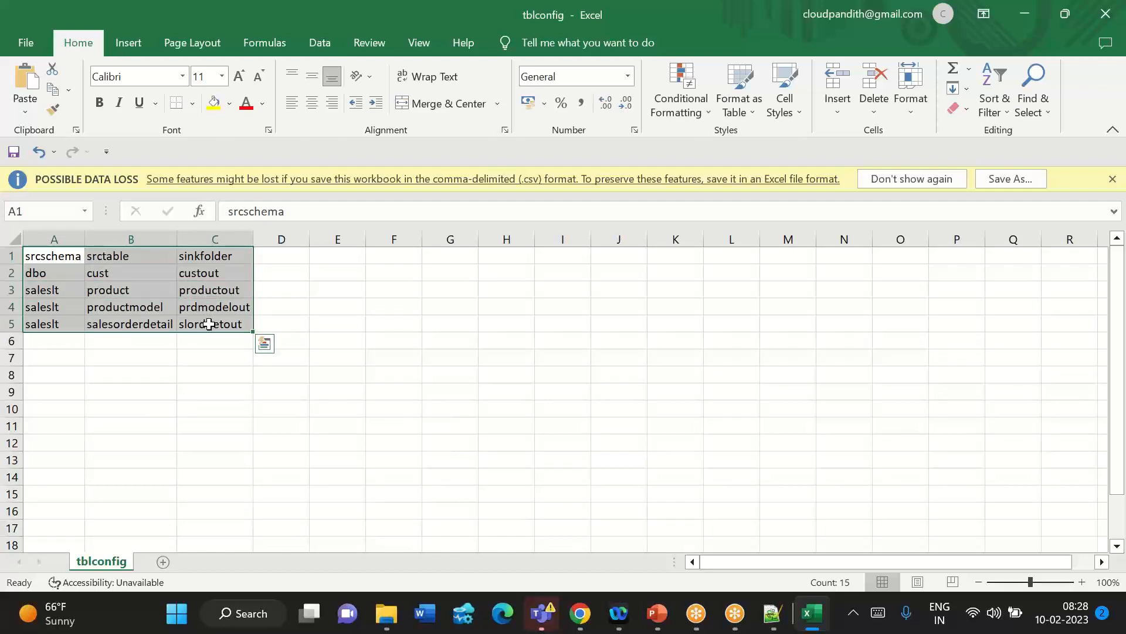
pyautogui.moveTo(35, 269); pyautogui.dragTo(234, 319)
pyautogui.click(367, 340)
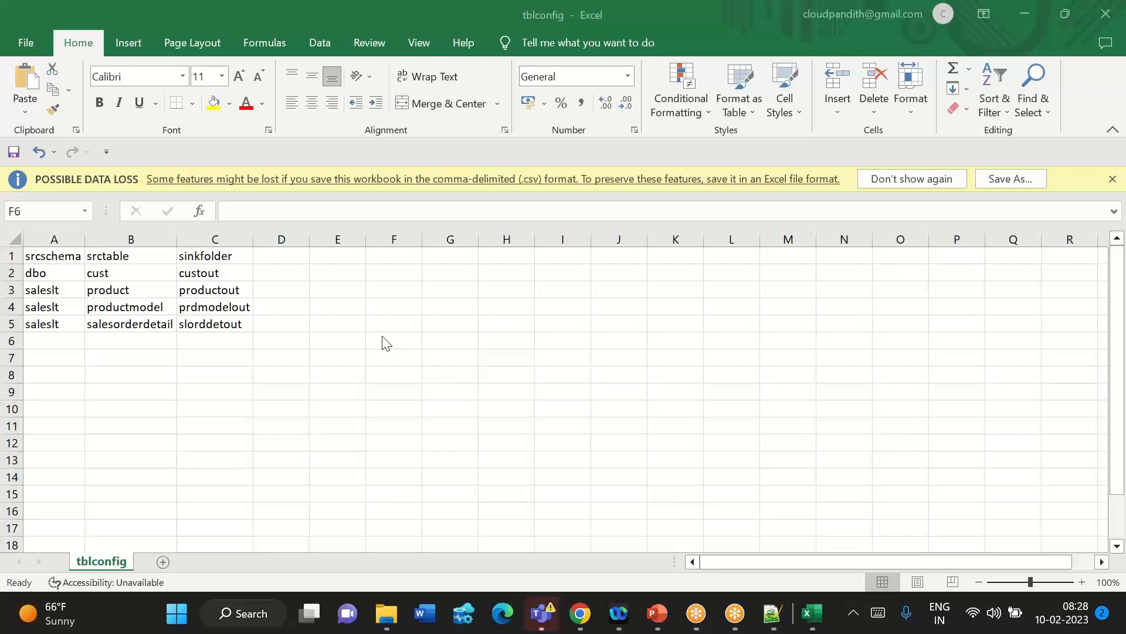
pyautogui.click(50, 256)
pyautogui.click(103, 256)
pyautogui.click(200, 256)
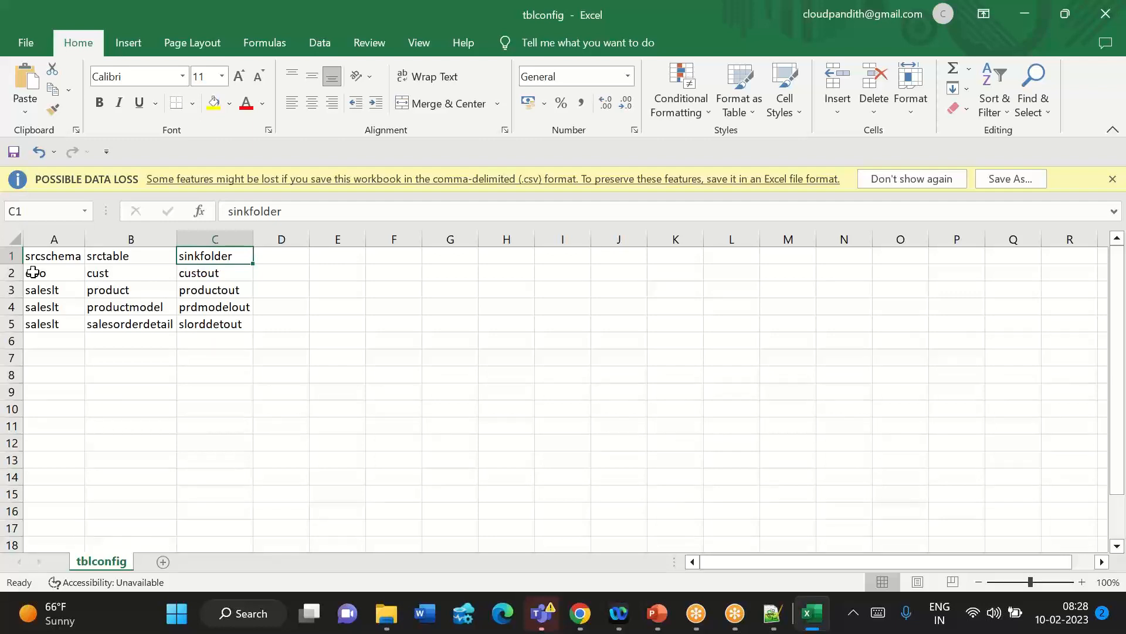
# Step: Go over the header cells and the four table mappings again, then deselect
pyautogui.click(56, 251)
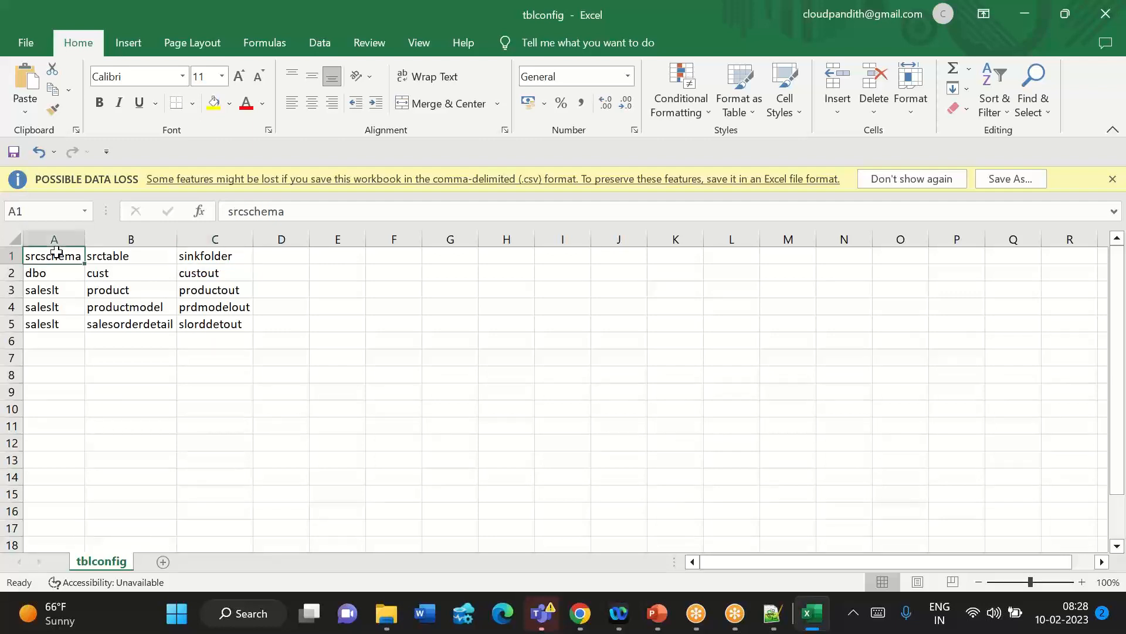
pyautogui.click(113, 255)
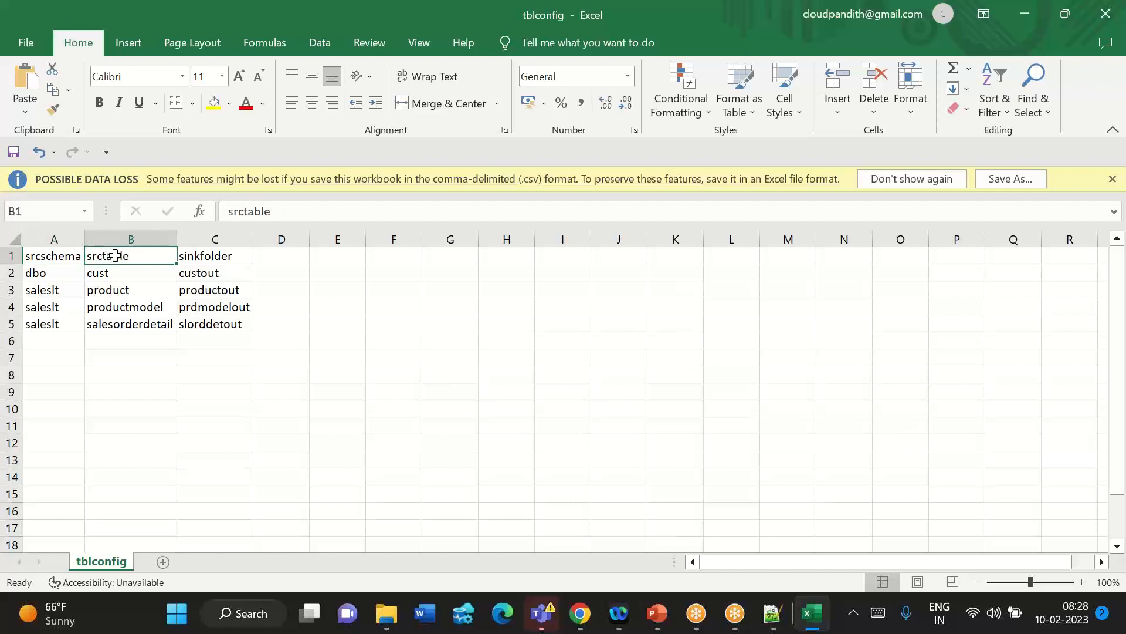
pyautogui.click(192, 256)
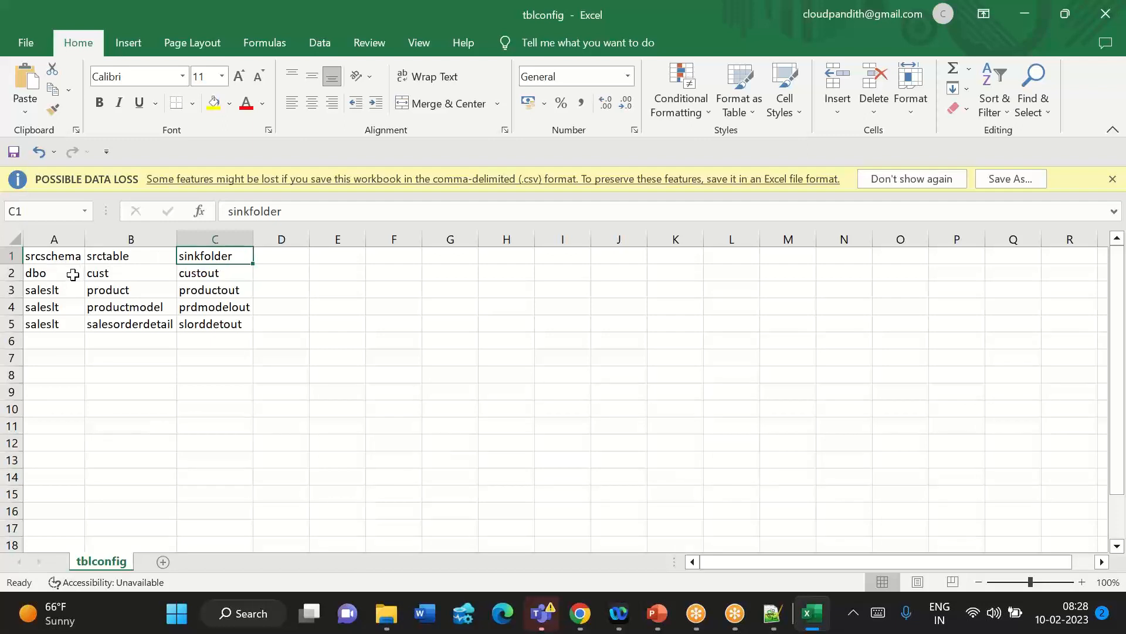
pyautogui.moveTo(34, 274); pyautogui.dragTo(209, 286)
pyautogui.moveTo(58, 290); pyautogui.dragTo(126, 316)
pyautogui.click(182, 420)
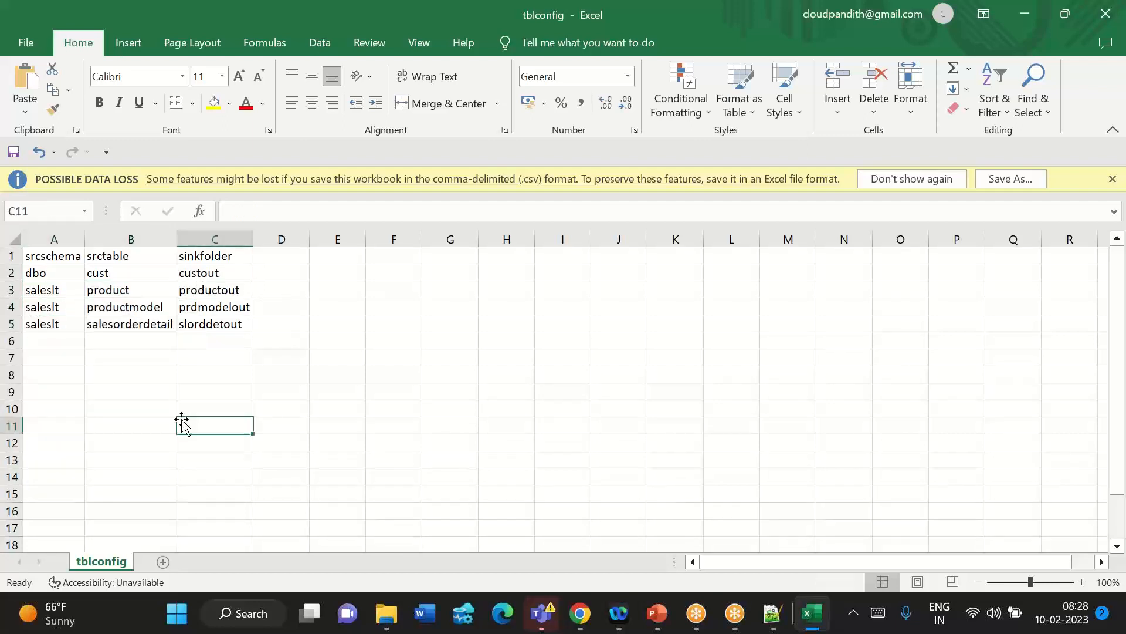
pyautogui.click(373, 368)
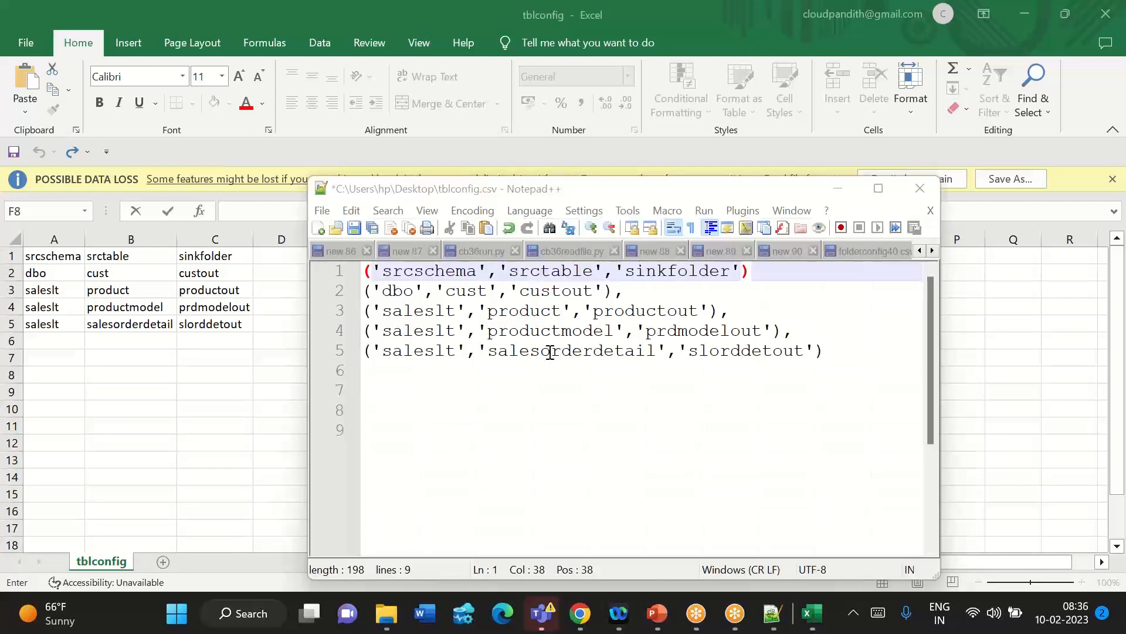
# Step: Maximize Notepad++ and undo/redo edits to restore the quoted, parenthesised lines in tblconfig.csv
pyautogui.click(511, 349)
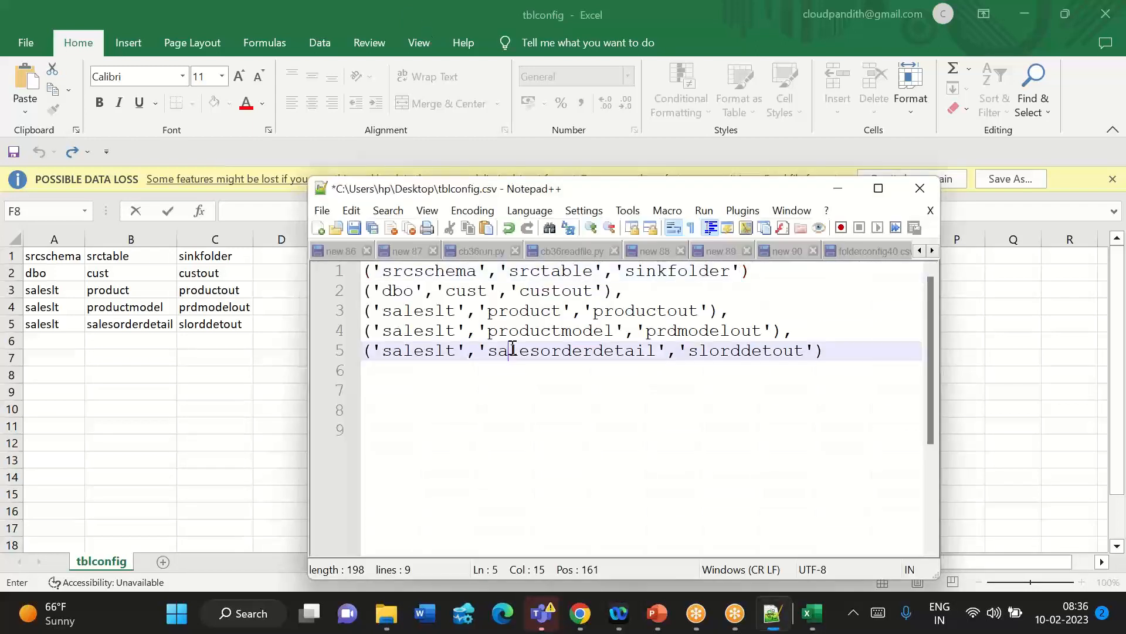
pyautogui.click(878, 187)
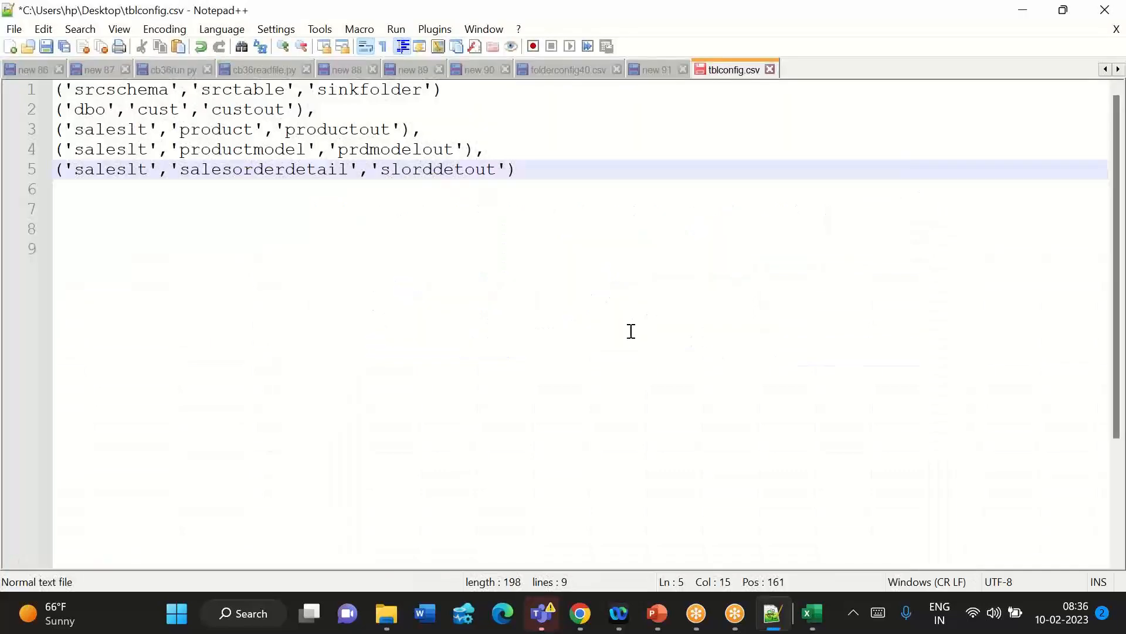
pyautogui.hotkey('ctrl', 'z')
pyautogui.hotkey('ctrl', 'z')
pyautogui.hotkey('ctrl', 'z')
pyautogui.hotkey('ctrl', 'z')
pyautogui.hotkey('ctrl', 'z')
pyautogui.hotkey('ctrl', 'z')
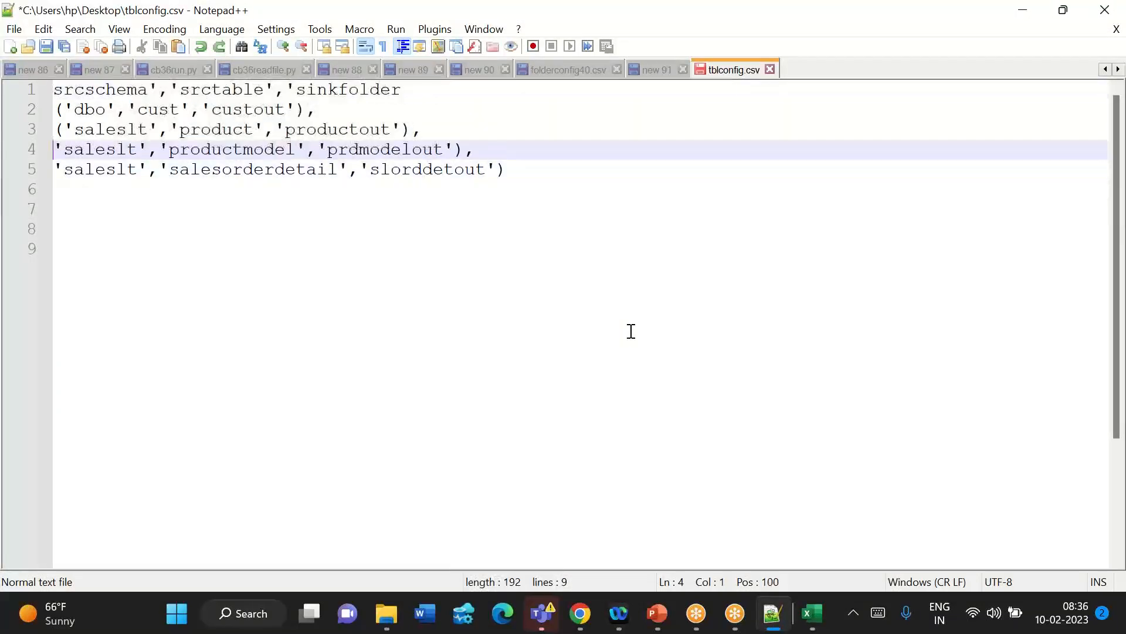
pyautogui.hotkey('ctrl', 'z')
pyautogui.hotkey('ctrl', 'z')
pyautogui.hotkey('ctrl', 'z')
pyautogui.hotkey('ctrl', 'z')
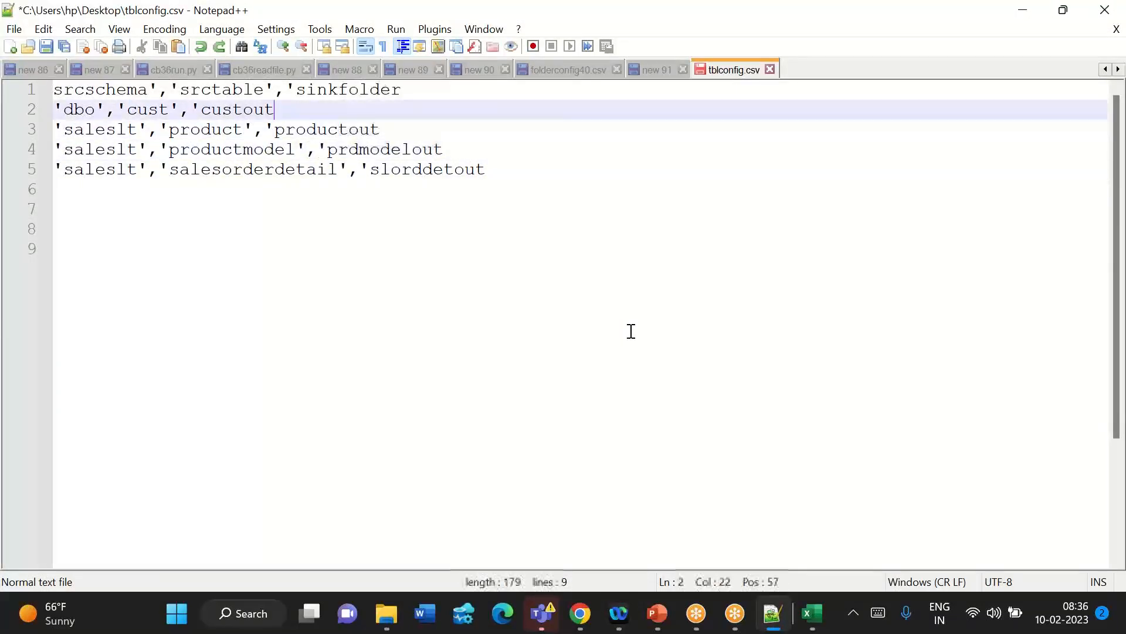
pyautogui.hotkey('ctrl', 'z')
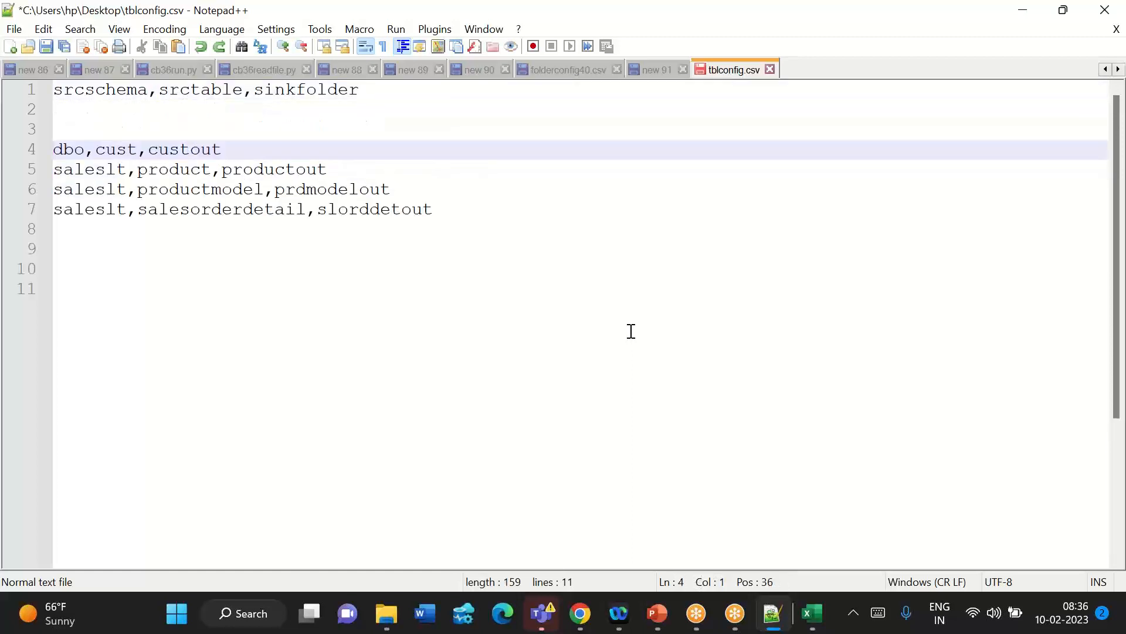
pyautogui.hotkey('ctrl', 'y')
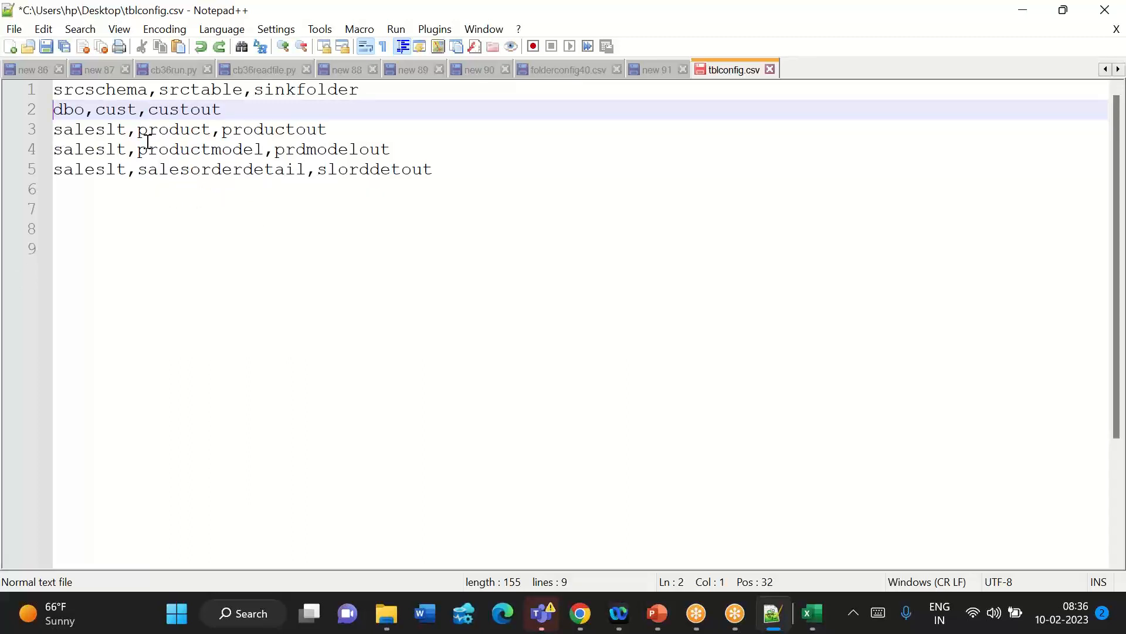
pyautogui.hotkey('ctrl', 'z')
pyautogui.hotkey('ctrl', 'y')
pyautogui.hotkey('ctrl', 'y')
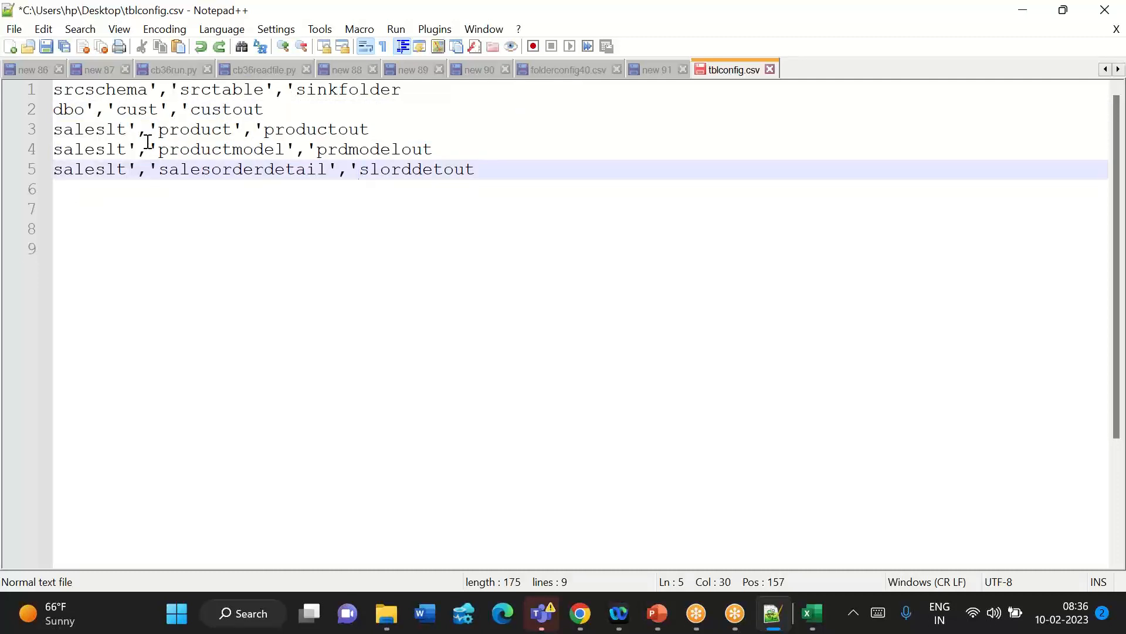
pyautogui.hotkey('ctrl', 'y')
pyautogui.hotkey('ctrl', 'y')
pyautogui.hotkey('ctrl', 'y')
pyautogui.hotkey('ctrl', 'y')
pyautogui.hotkey('ctrl', 'y')
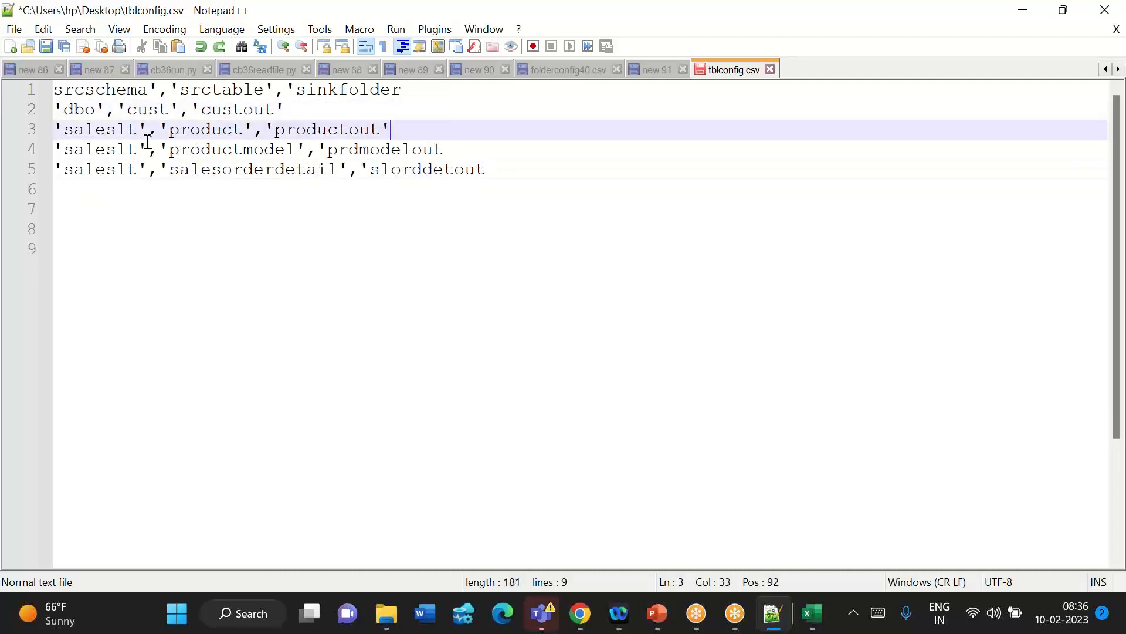
pyautogui.hotkey('ctrl', 'y')
pyautogui.hotkey('ctrl', 'y')
pyautogui.hotkey('ctrl', 'y')
pyautogui.hotkey('ctrl', 'y')
pyautogui.hotkey('ctrl', 'y')
pyautogui.hotkey('ctrl', 'y')
pyautogui.hotkey('ctrl', 'y')
pyautogui.hotkey('ctrl', 'y')
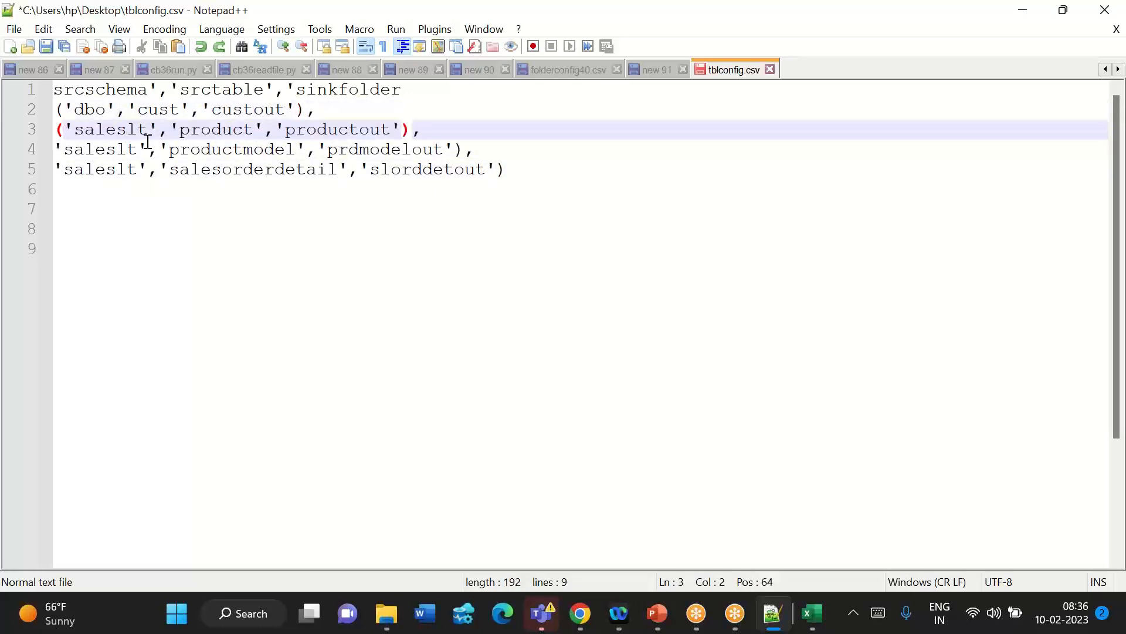
pyautogui.hotkey('ctrl', 'y')
pyautogui.hotkey('ctrl', 'y')
pyautogui.hotkey('ctrl', 'y')
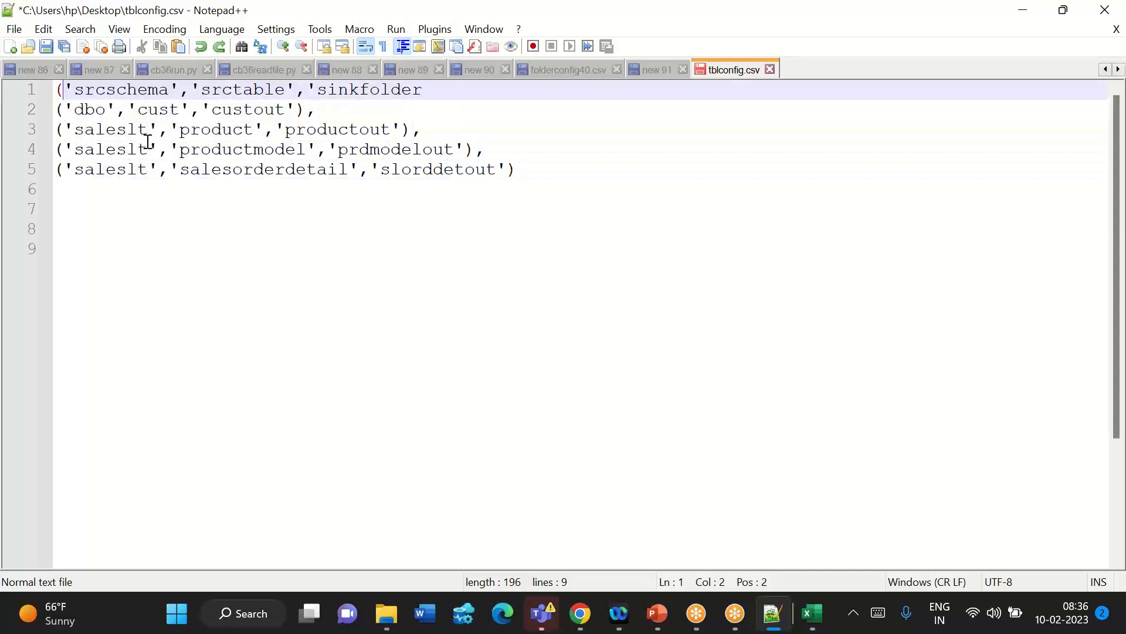
# Step: Inspect the srcschema, srctable and sinkfolder header words and adjust the line start
pyautogui.doubleClick(105, 91)
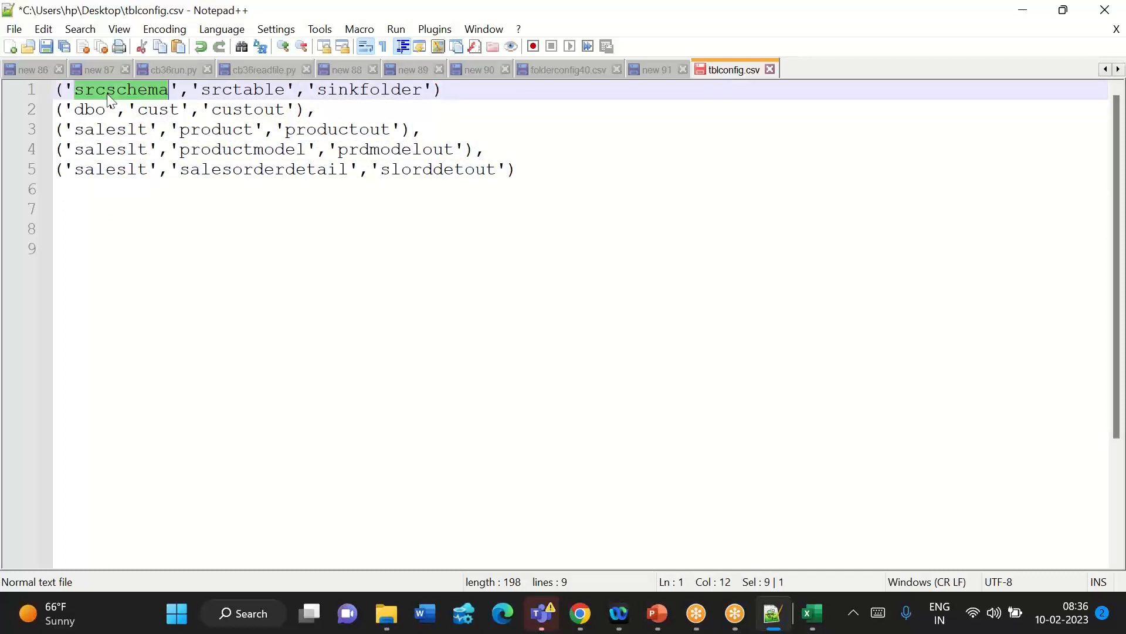
pyautogui.doubleClick(243, 89)
pyautogui.doubleClick(345, 98)
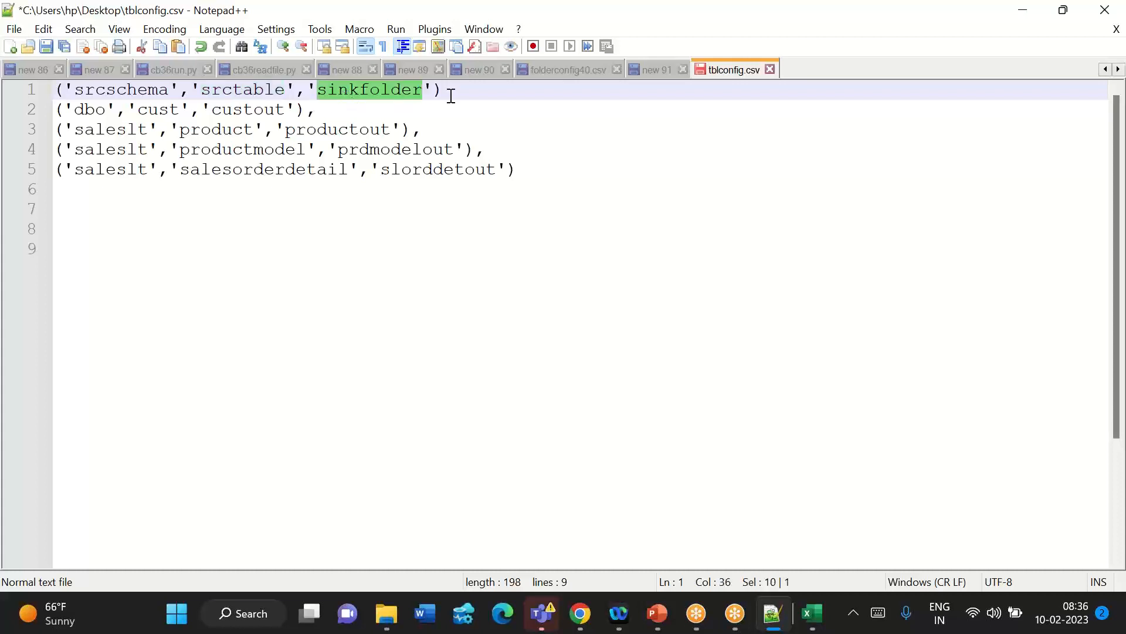
pyautogui.moveTo(445, 91); pyautogui.dragTo(433, 90)
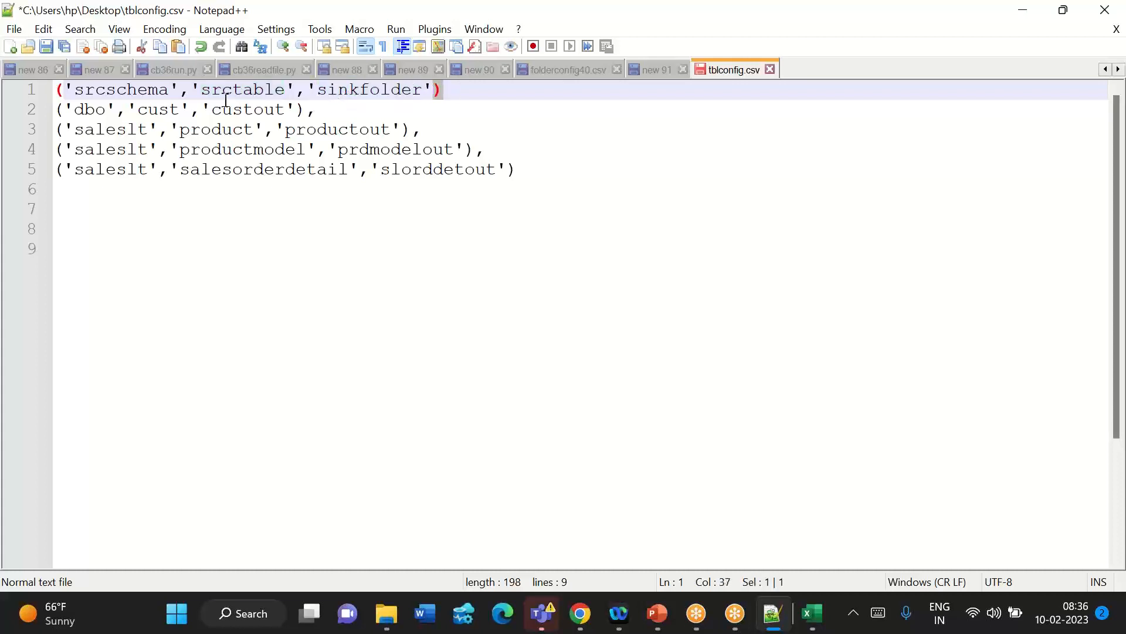
pyautogui.click(453, 96)
pyautogui.press('Home')
pyautogui.press('Return')
pyautogui.press('Return')
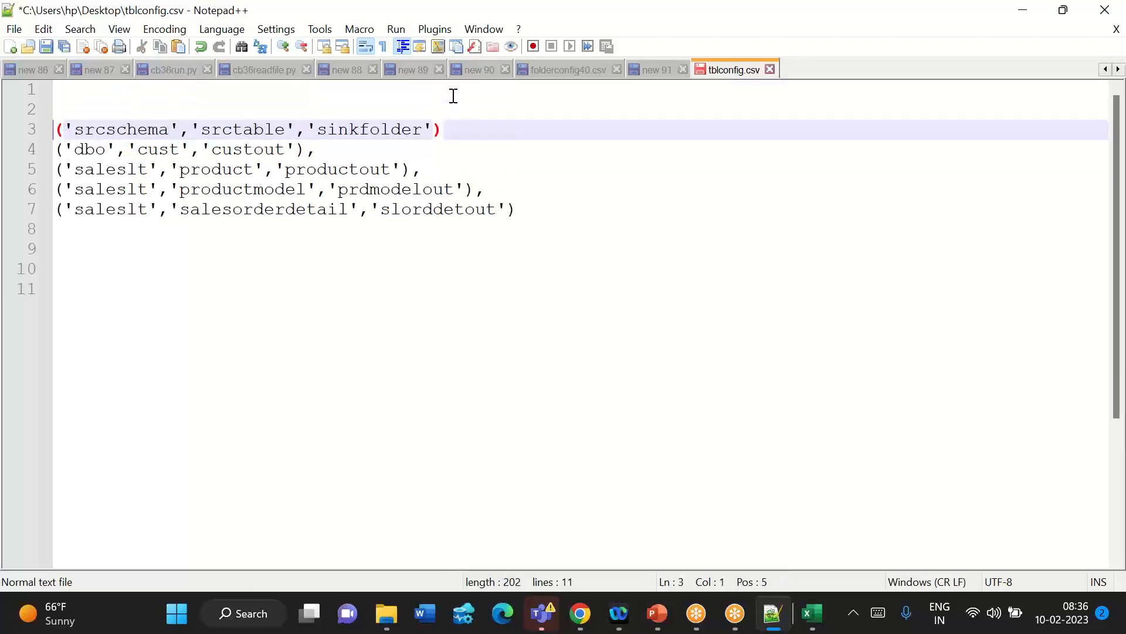
pyautogui.press('BackSpace')
pyautogui.press('BackSpace')
# Step: Prefix the header with 'create table tblconfig' and unquote srcschema, adding varchar(50) after it
pyautogui.write('create table ')
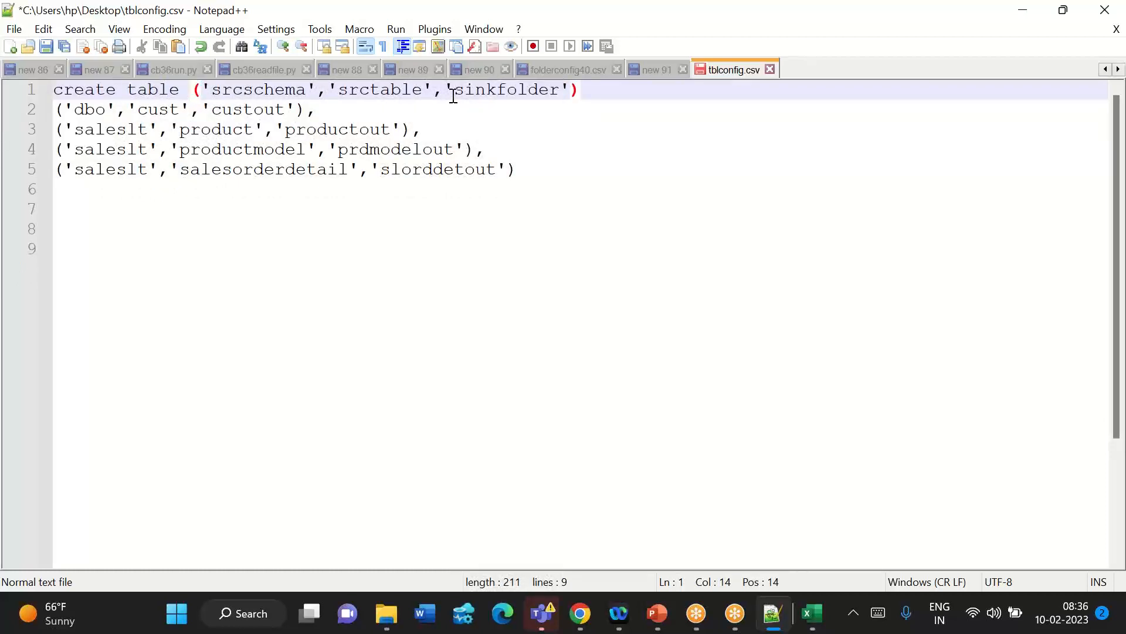
pyautogui.write('tblconfig')
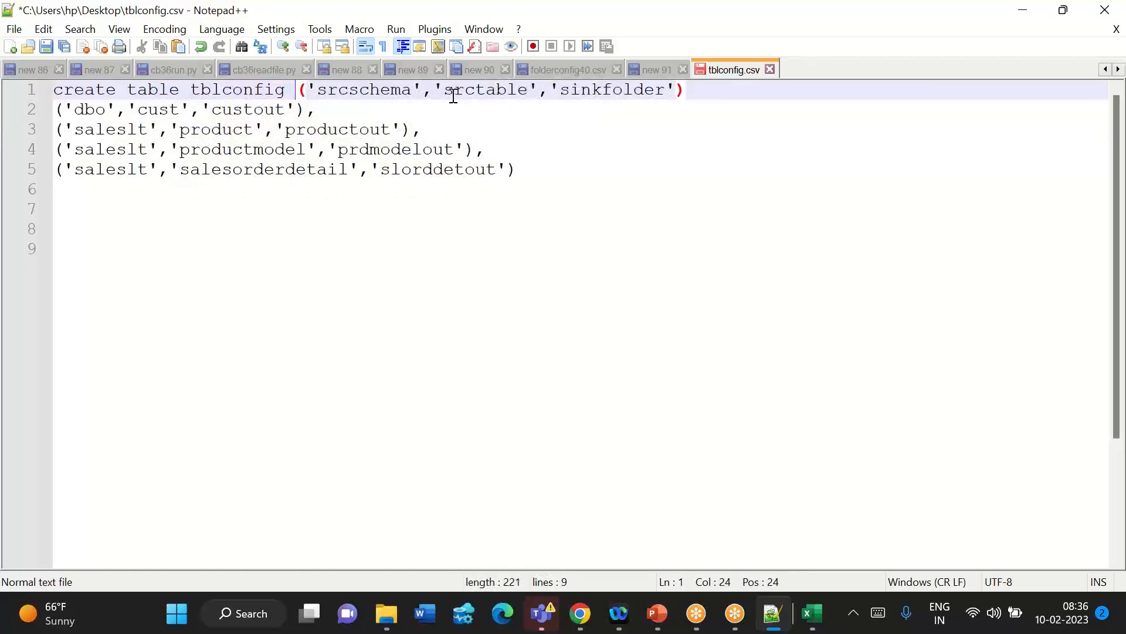
pyautogui.press('BackSpace')
pyautogui.click(307, 86)
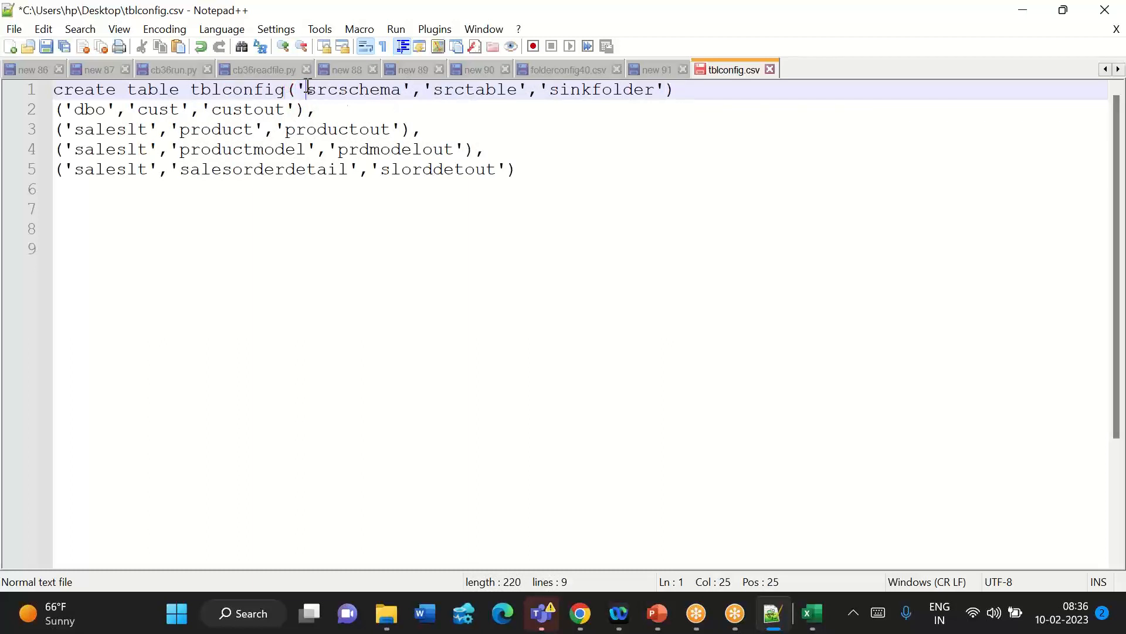
pyautogui.press('BackSpace')
pyautogui.click(397, 89)
pyautogui.press('BackSpace')
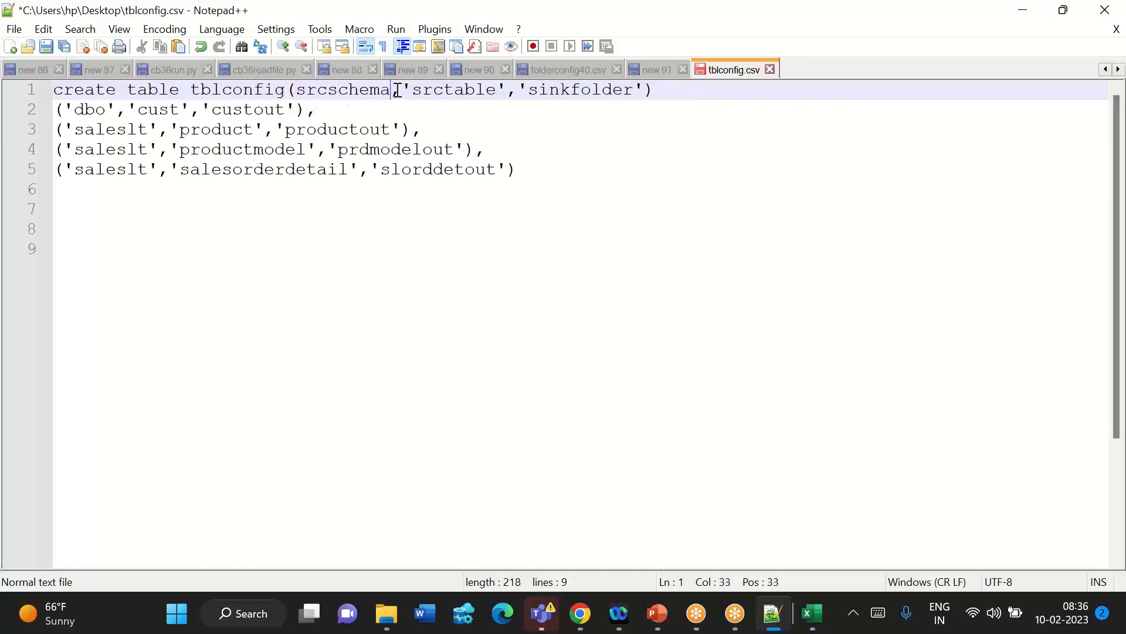
pyautogui.write(',')
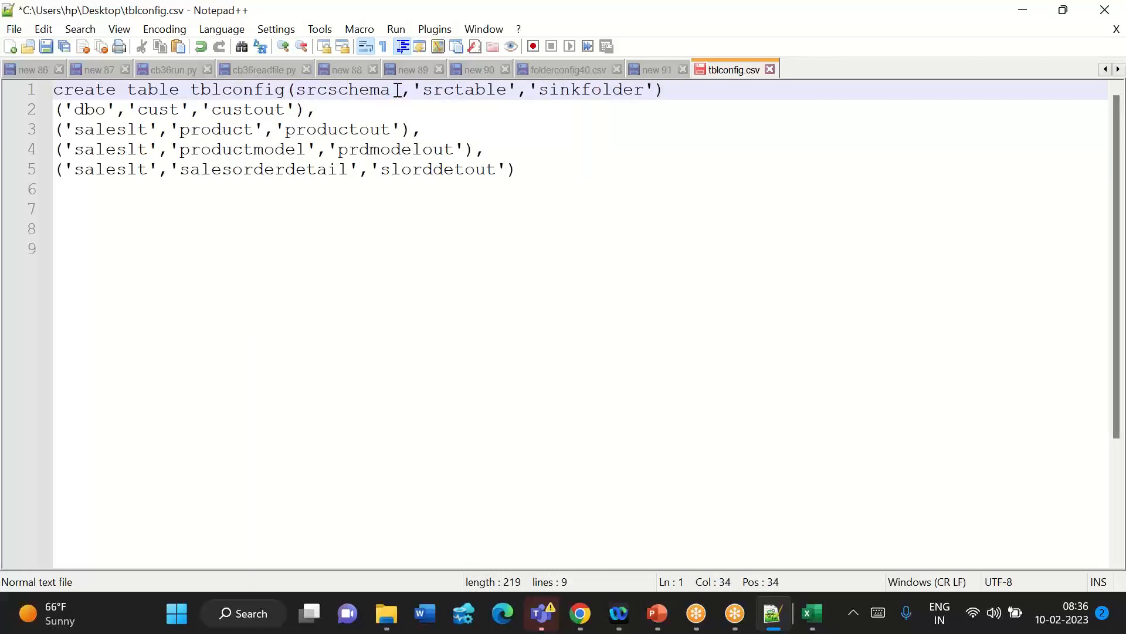
pyautogui.write('varchar(50')
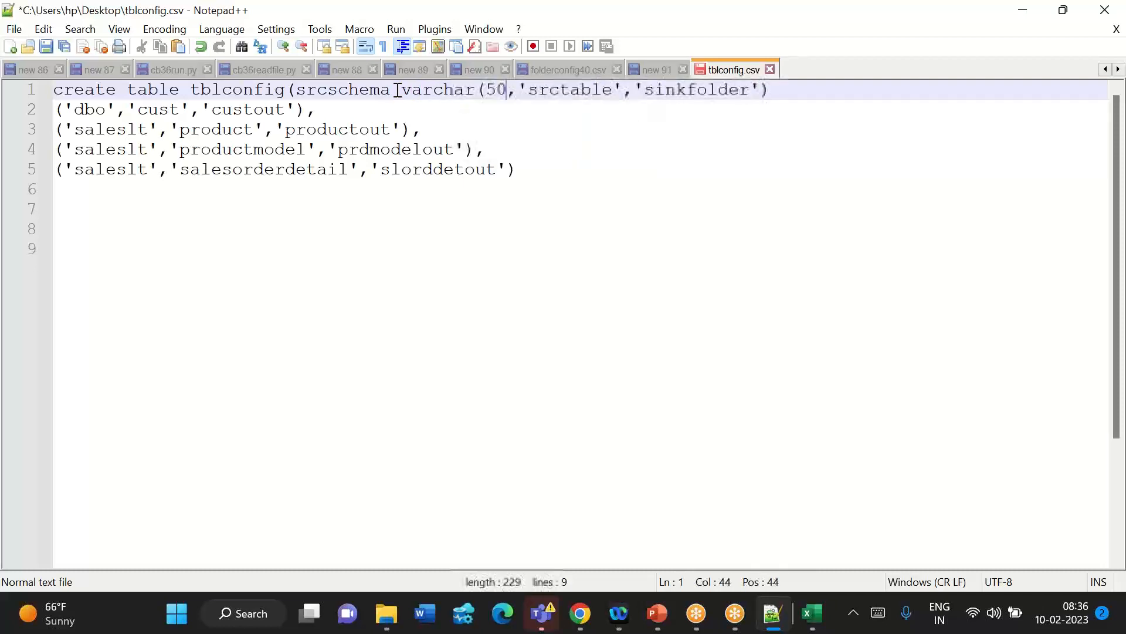
pyautogui.write(')')
# Step: Unquote srctable and give it varchar(50)
pyautogui.click(545, 91)
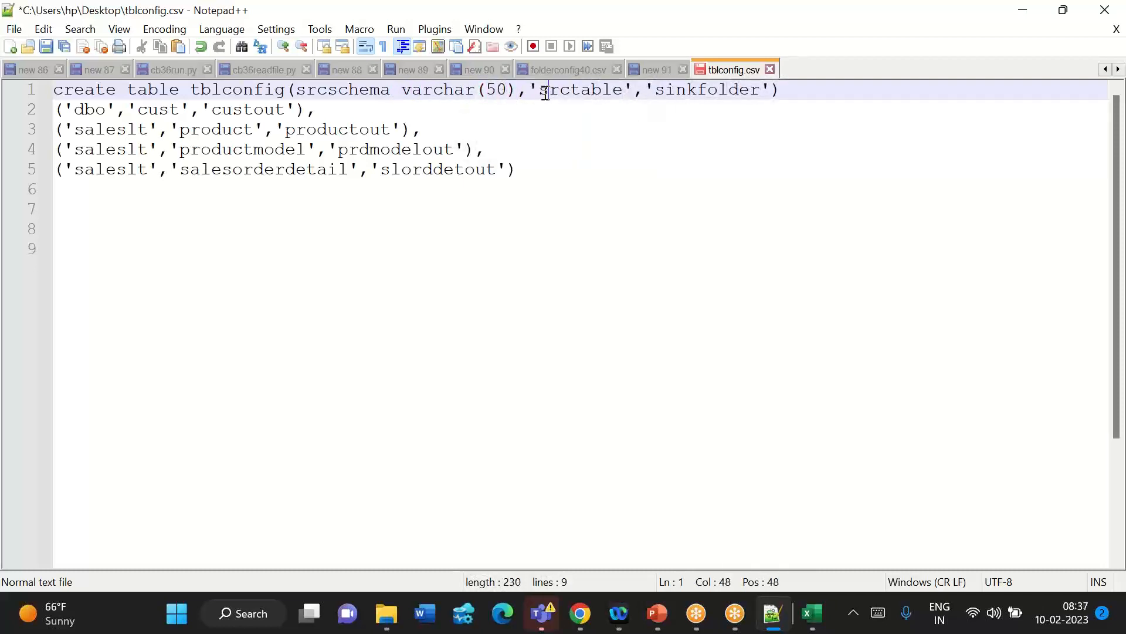
pyautogui.press('Left')
pyautogui.press('BackSpace')
pyautogui.click(628, 91)
pyautogui.press('BackSpace')
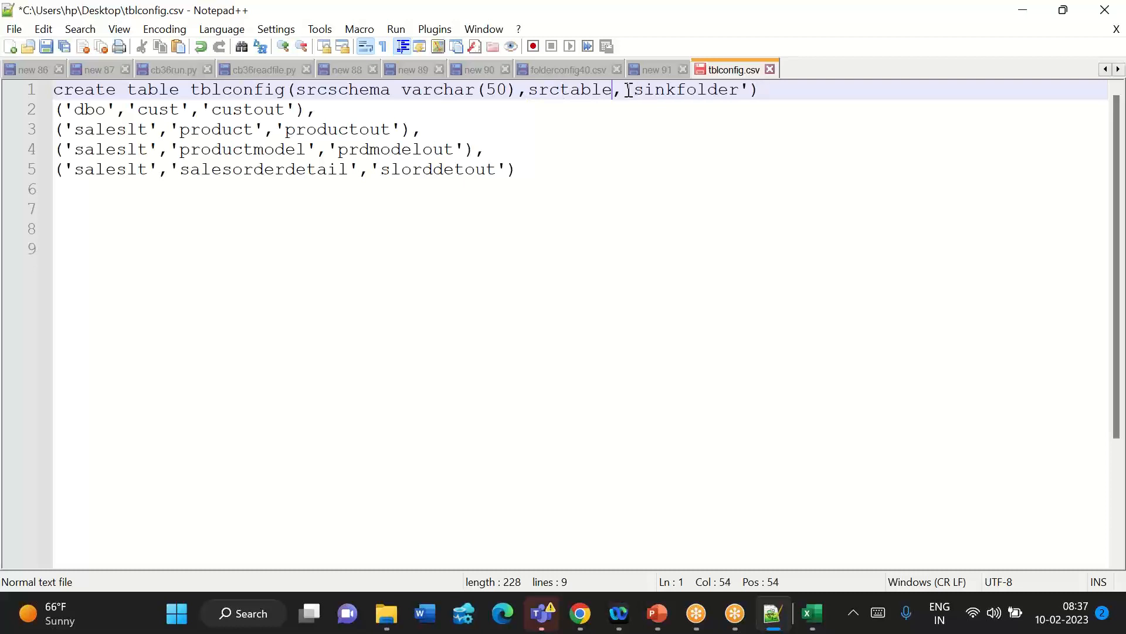
pyautogui.write('varchar(50)')
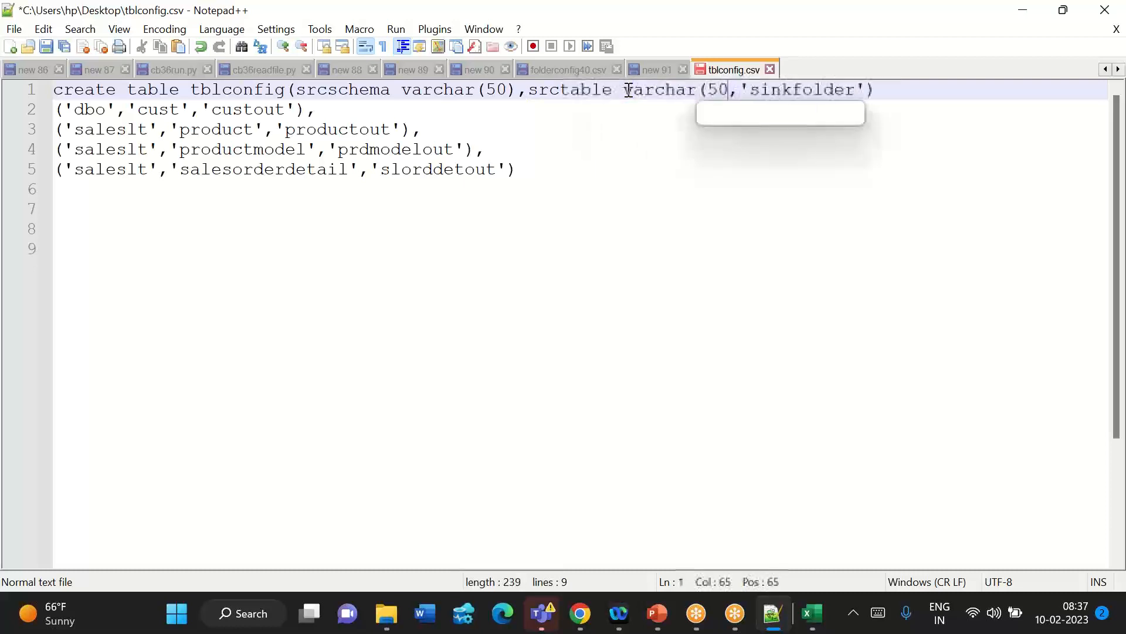
# Step: Unquote sinkfolder, give it varchar(50), and add blank lines below the statement
pyautogui.click(762, 88)
pyautogui.press('BackSpace')
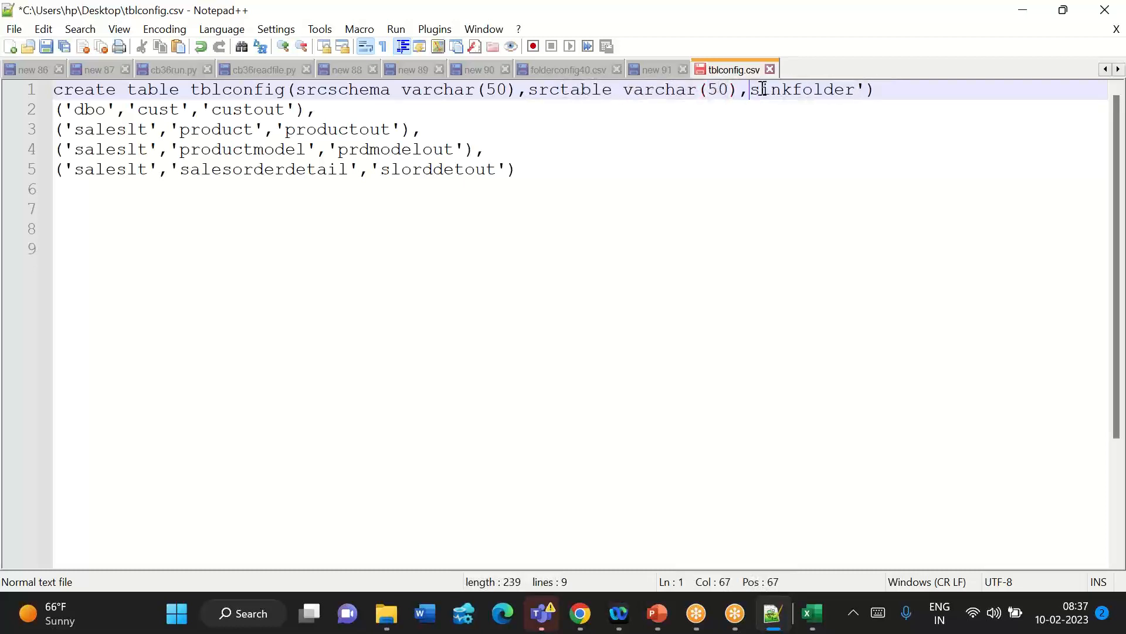
pyautogui.press('End')
pyautogui.press('Left')
pyautogui.press('BackSpace')
pyautogui.write('varchar')
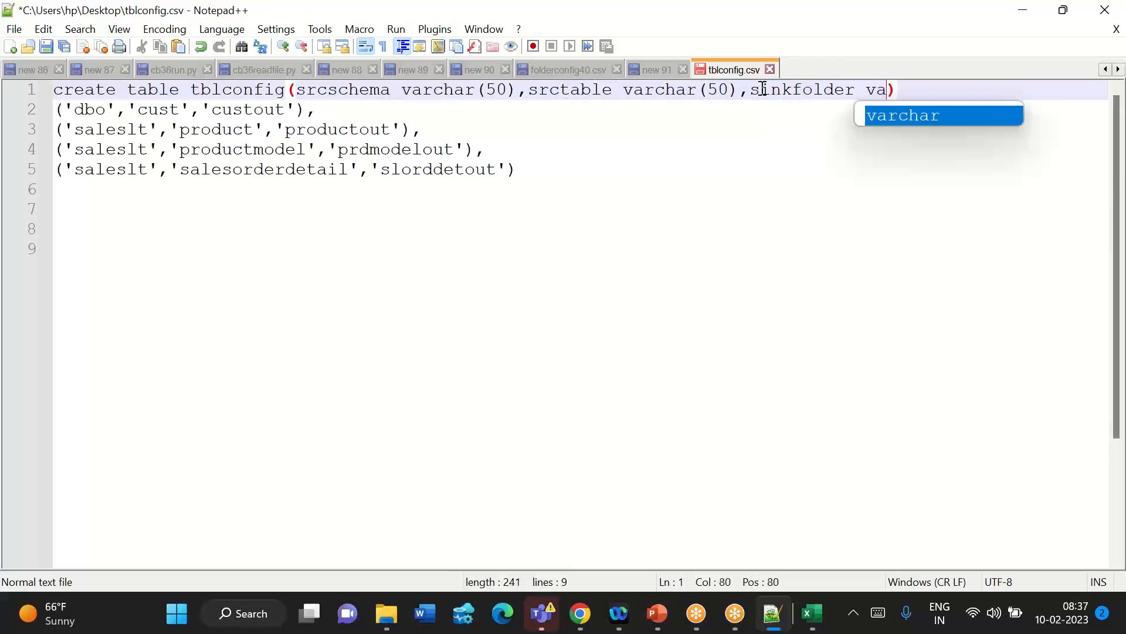
pyautogui.write('(50)')
pyautogui.press('End')
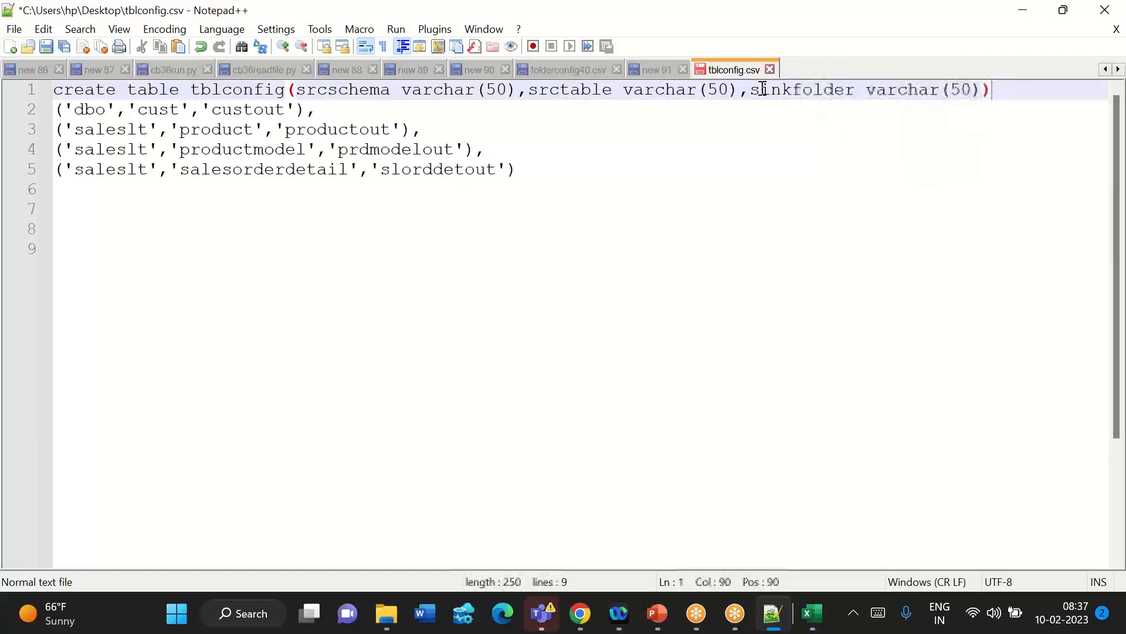
pyautogui.press('Return')
pyautogui.press('Return')
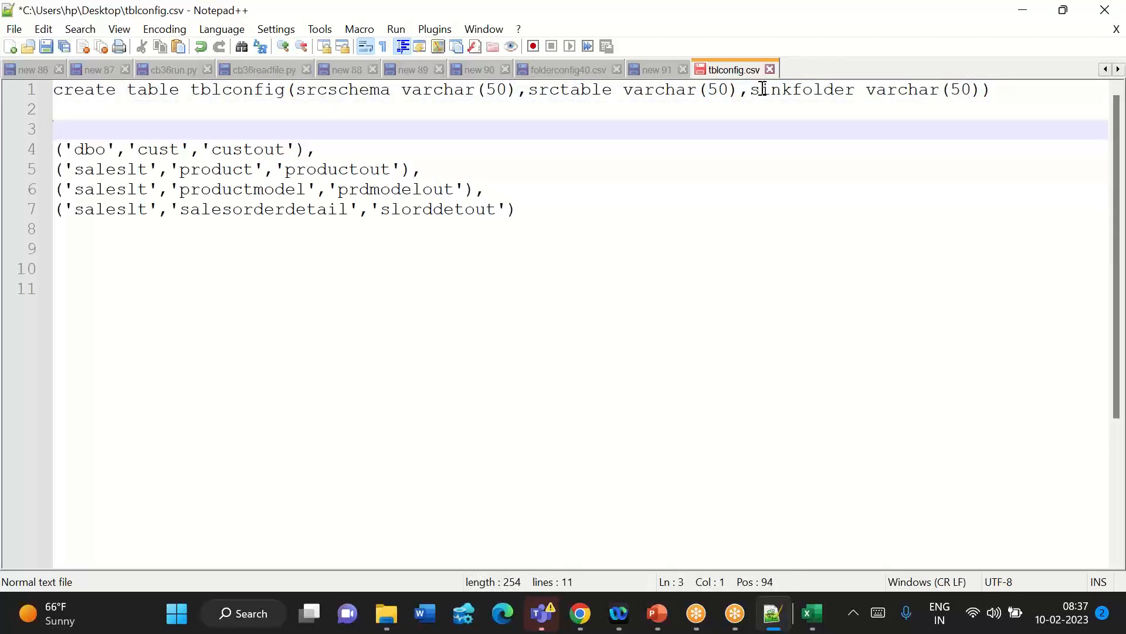
# Step: Add the line 'insert into tblconfig values' to the tblconfig script
pyautogui.write('insert into ')
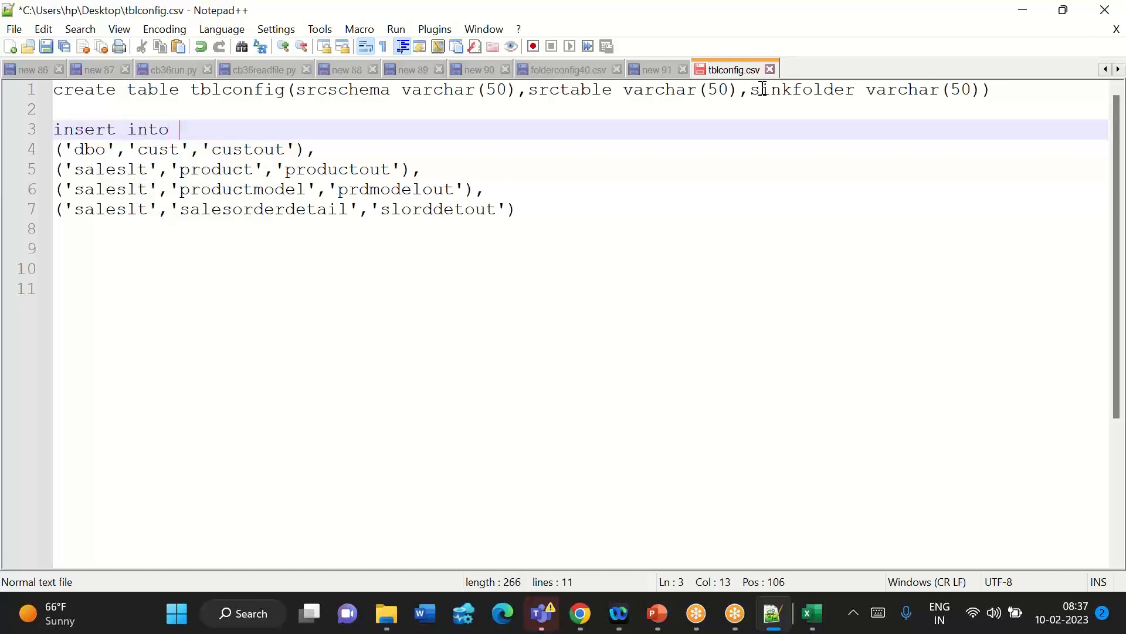
pyautogui.write('tblconfig ')
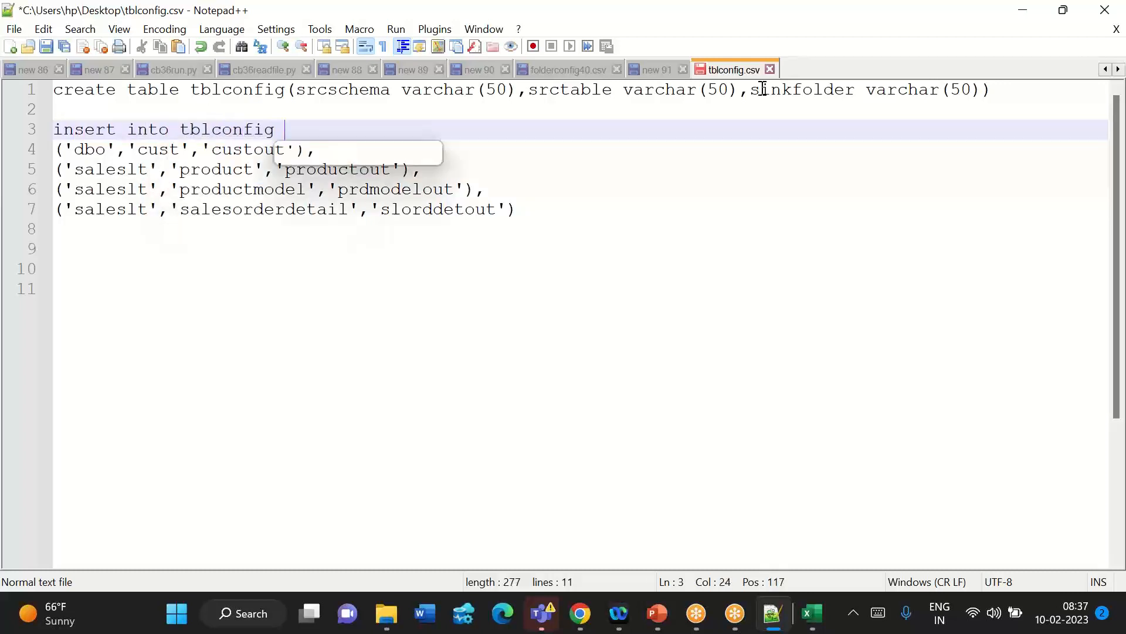
pyautogui.write('values')
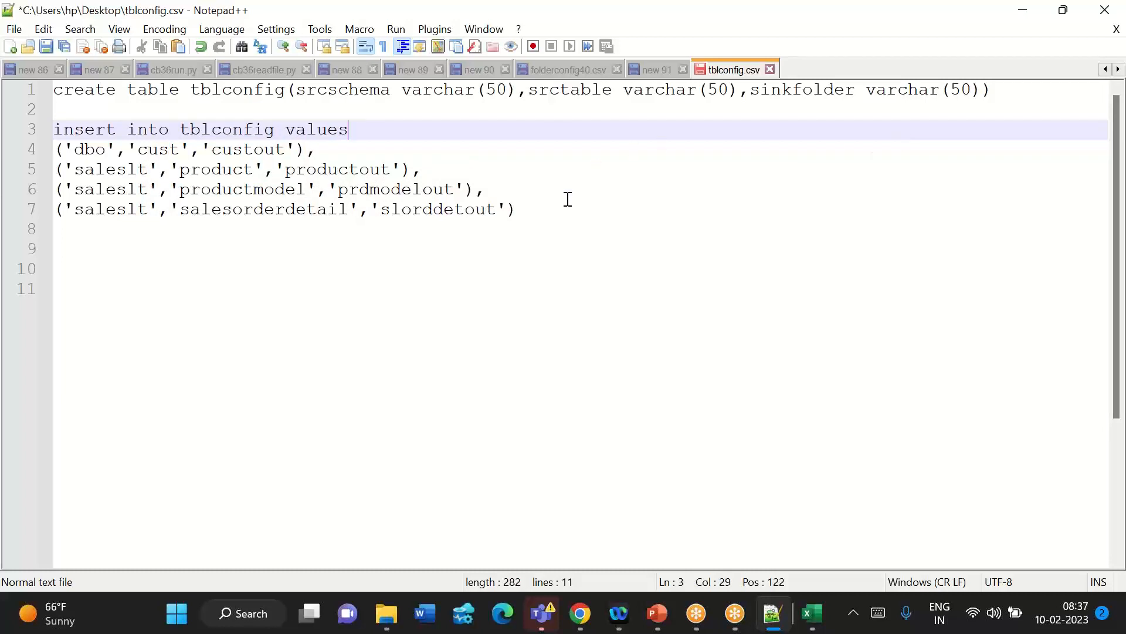
pyautogui.moveTo(517, 209); pyautogui.dragTo(52, 91)
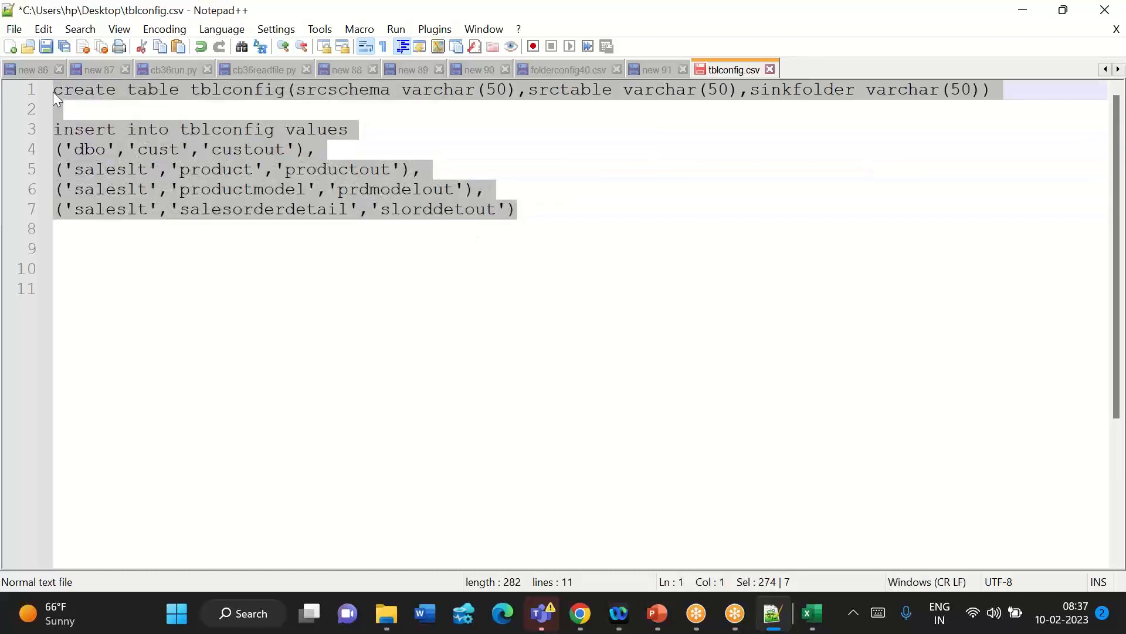
pyautogui.click(574, 365)
# Step: Point out the dbo, cust, custout, productout and prdmodelout values, then copy lines 1–7
pyautogui.doubleClick(81, 152)
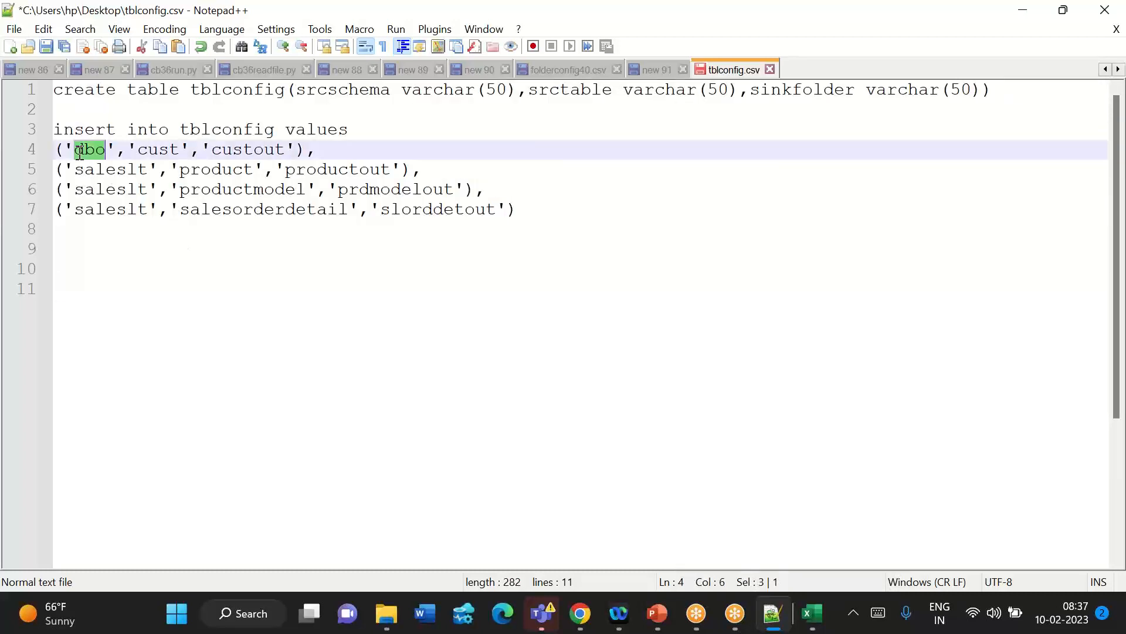
pyautogui.doubleClick(155, 151)
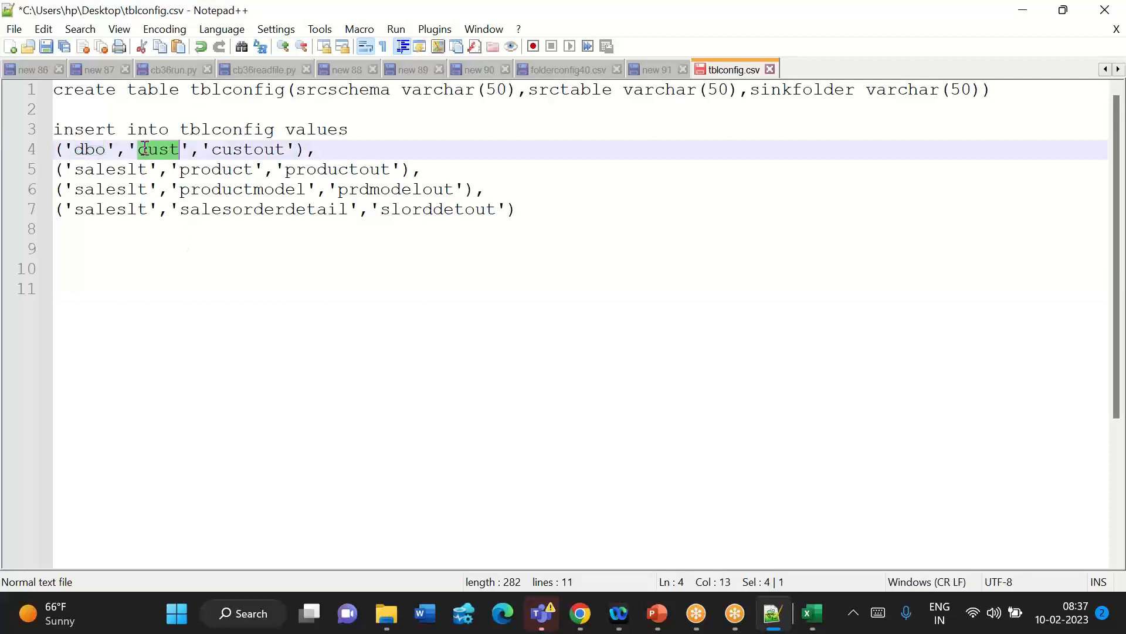
pyautogui.doubleClick(244, 151)
pyautogui.doubleClick(352, 169)
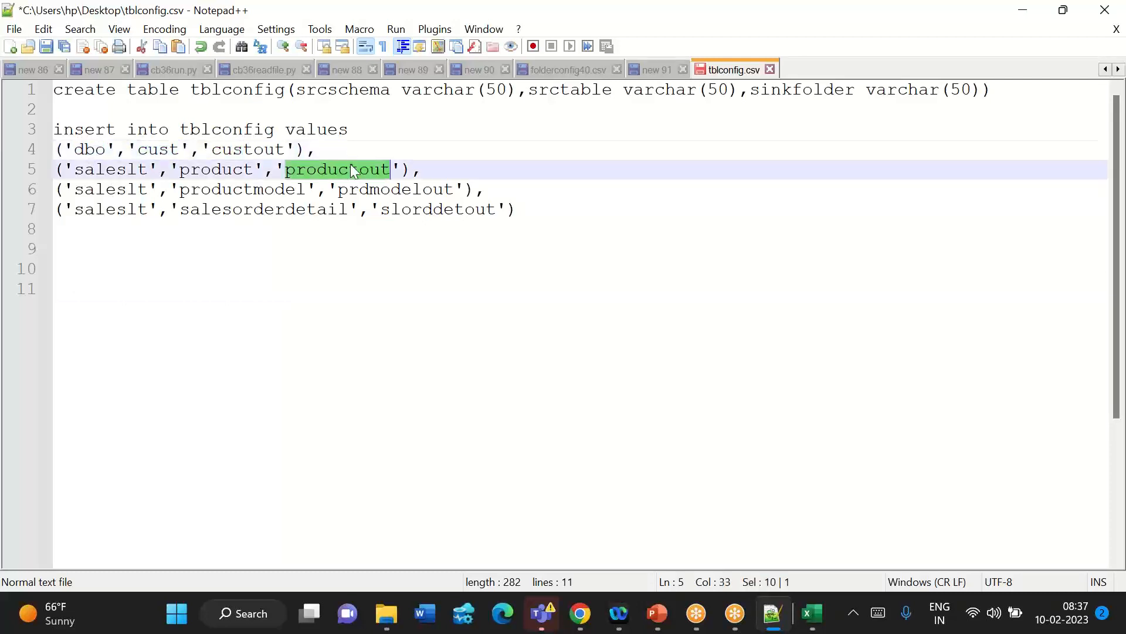
pyautogui.doubleClick(410, 188)
pyautogui.moveTo(410, 188); pyautogui.dragTo(27, 89)
pyautogui.click(536, 214)
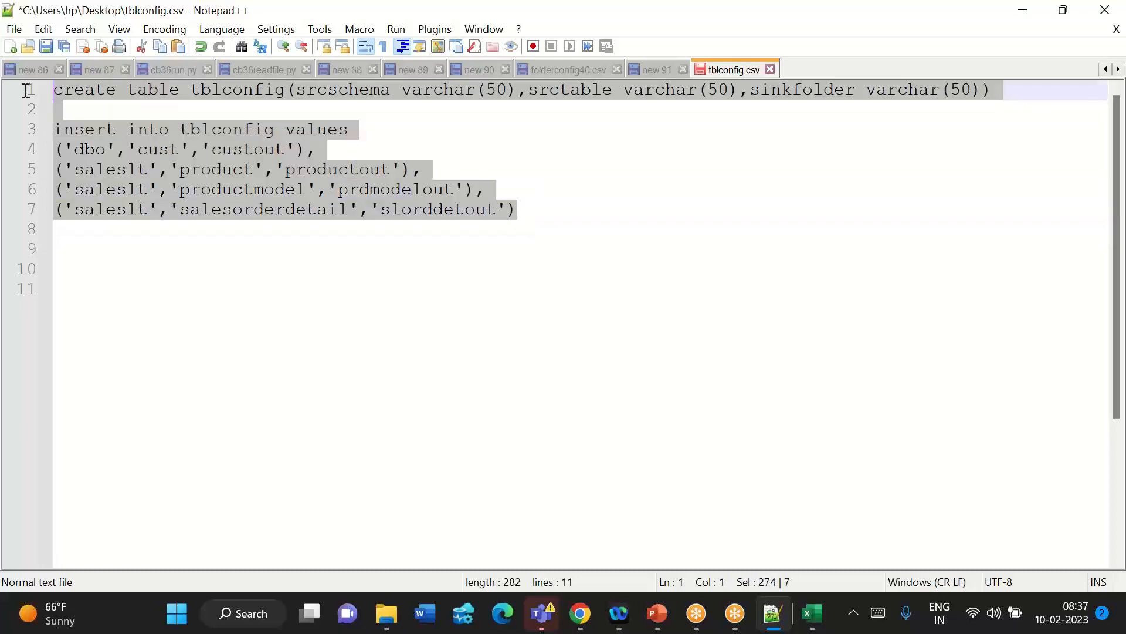
pyautogui.hotkey('alt', 'Tab')
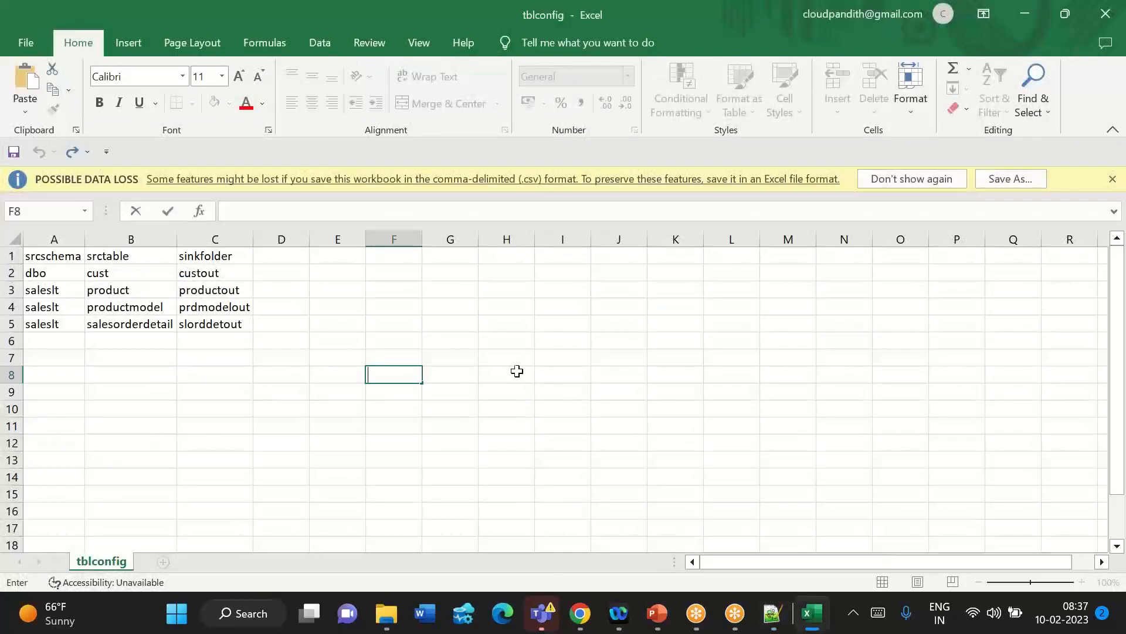
# Step: Paste the script into the Azure SQL query editor and run the create table tblconfig statement
pyautogui.click(595, 626)
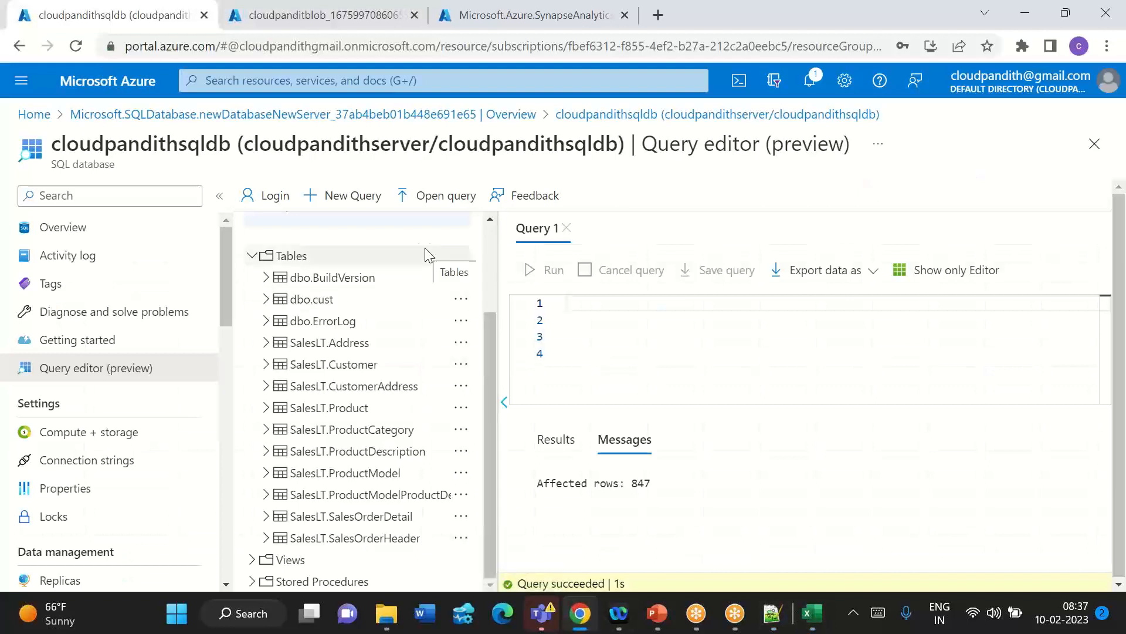
pyautogui.write("insert into tblconfig values ('dbo','cust','custout'), ('saleslt','product','productout'), ('saleslt','productmodel','prdmodelout'), ('saleslt','salesorderdetail','slorddetout')")
pyautogui.scroll(2, 698, 346)
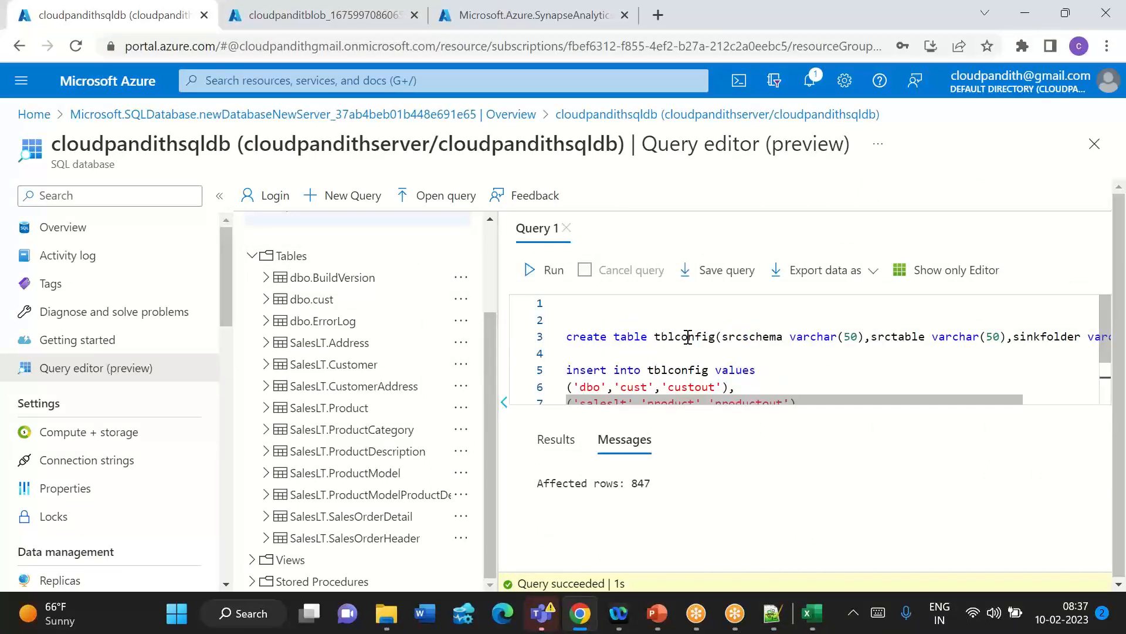
pyautogui.click(718, 337)
pyautogui.press('Return')
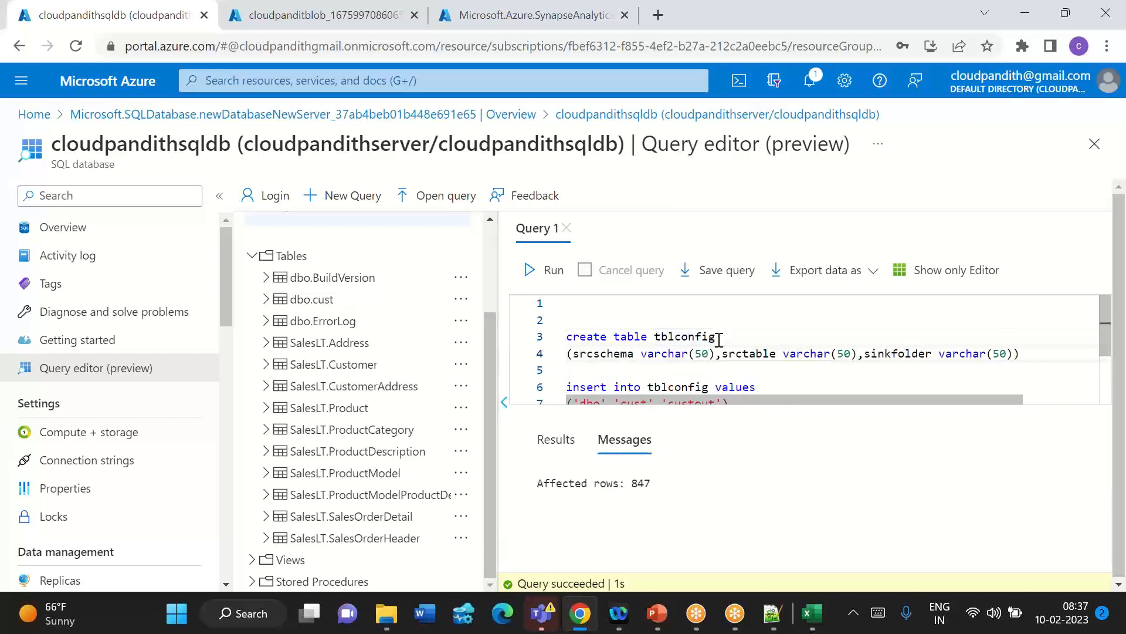
pyautogui.moveTo(1049, 357); pyautogui.dragTo(542, 337)
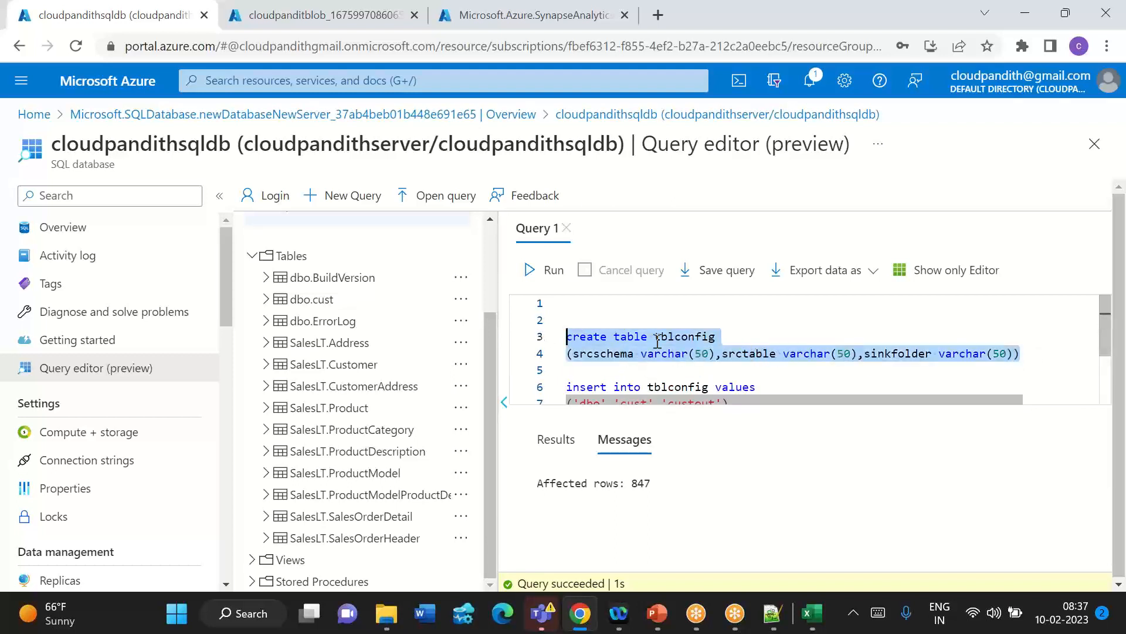
pyautogui.scroll(-1, 657, 342)
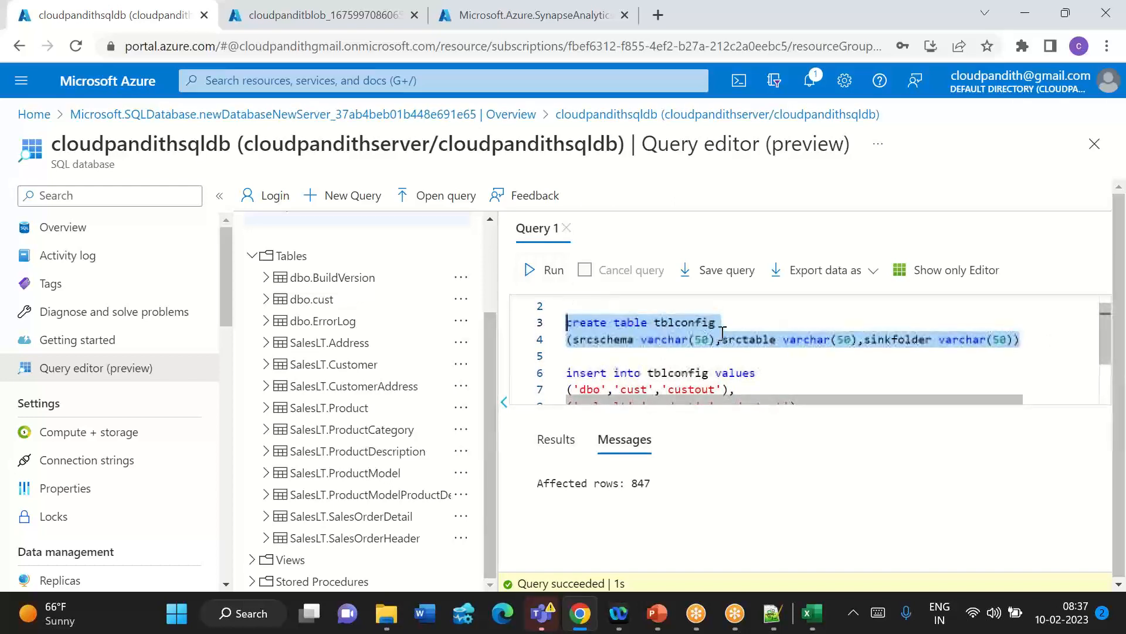
pyautogui.click(535, 269)
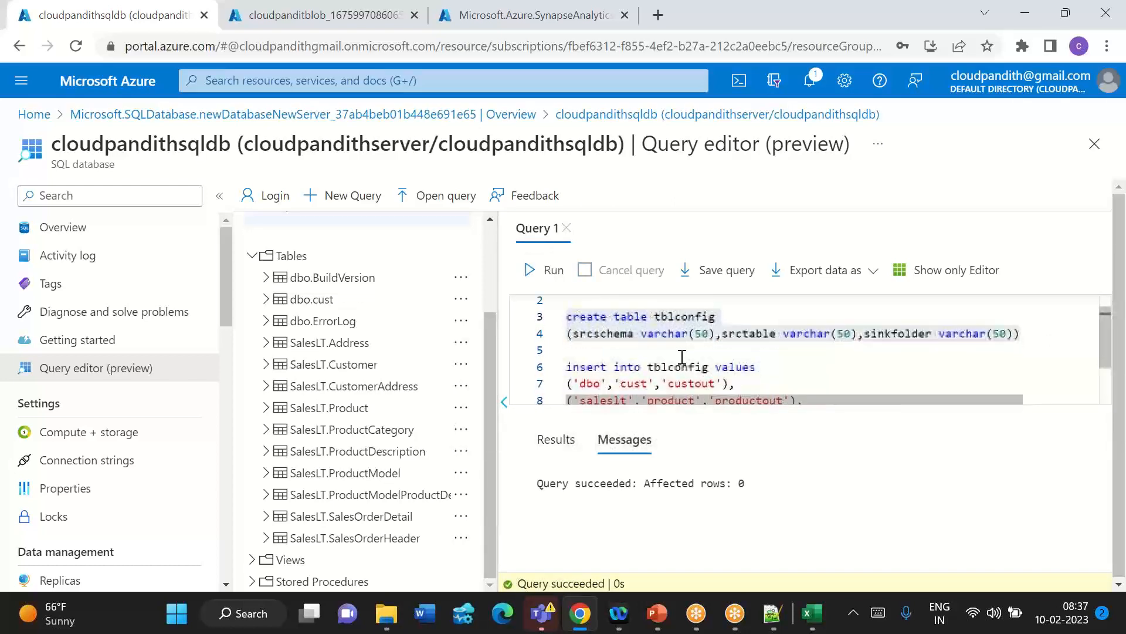
# Step: Run the insert statement that adds the four config rows to tblconfig
pyautogui.scroll(-3, 682, 357)
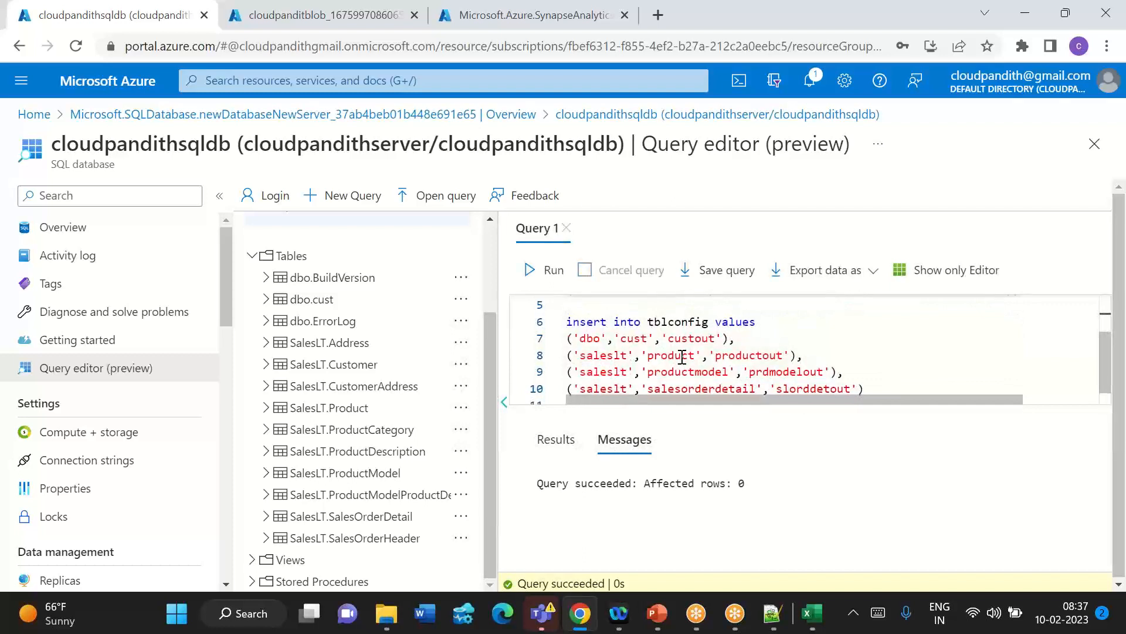
pyautogui.moveTo(873, 388); pyautogui.dragTo(555, 300)
pyautogui.click(535, 270)
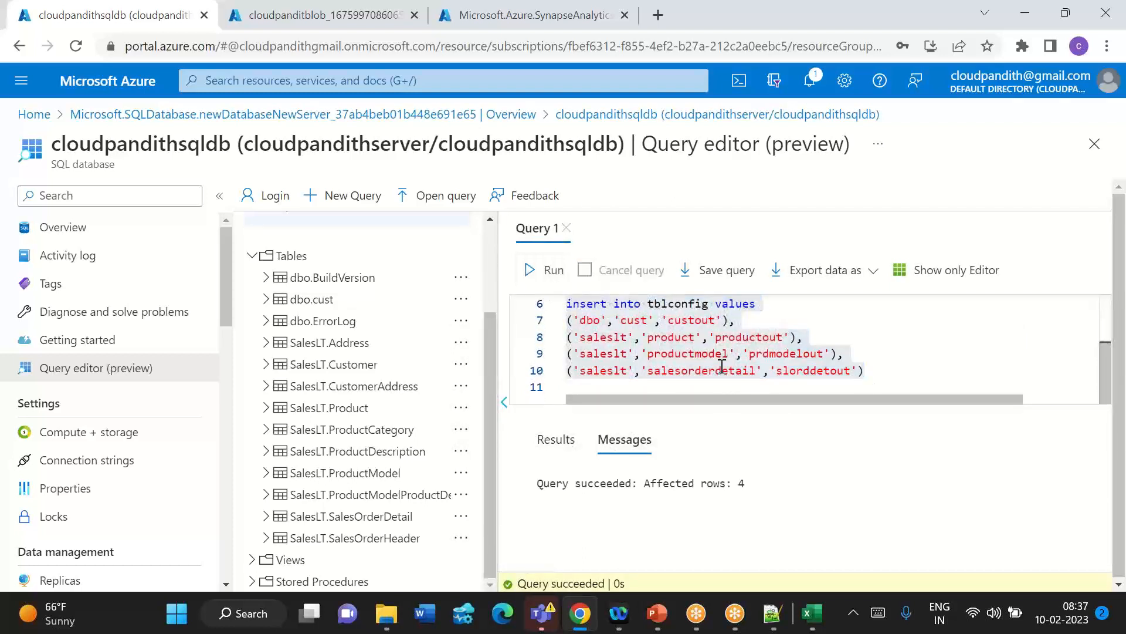
pyautogui.click(895, 381)
pyautogui.press('Return')
pyautogui.press('Return')
pyautogui.press('Return')
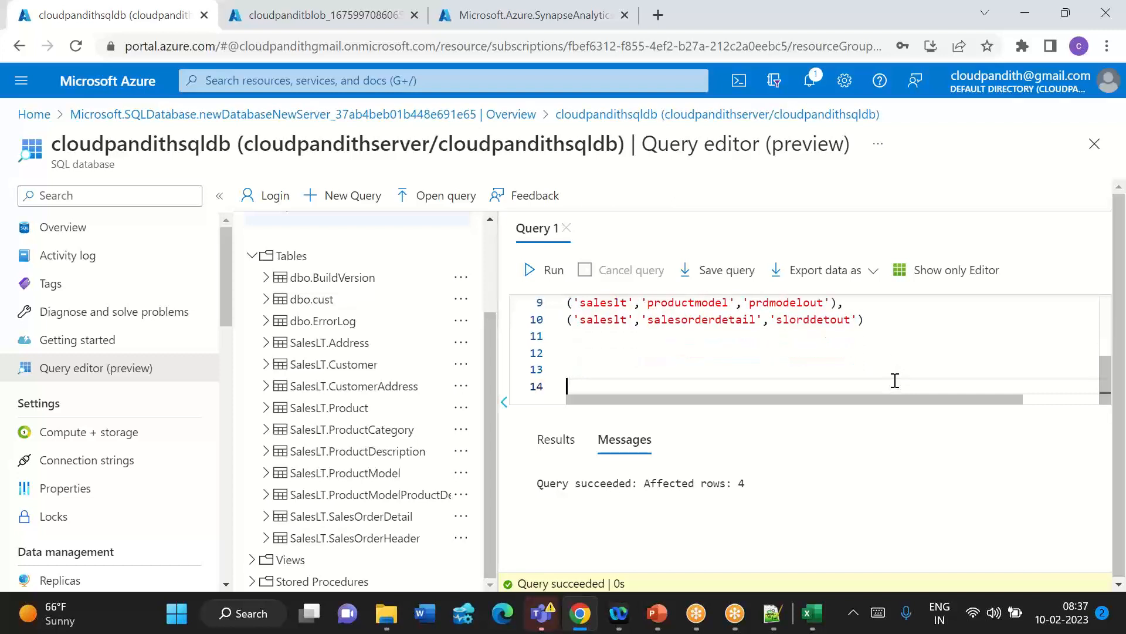
pyautogui.scroll(2, 894, 380)
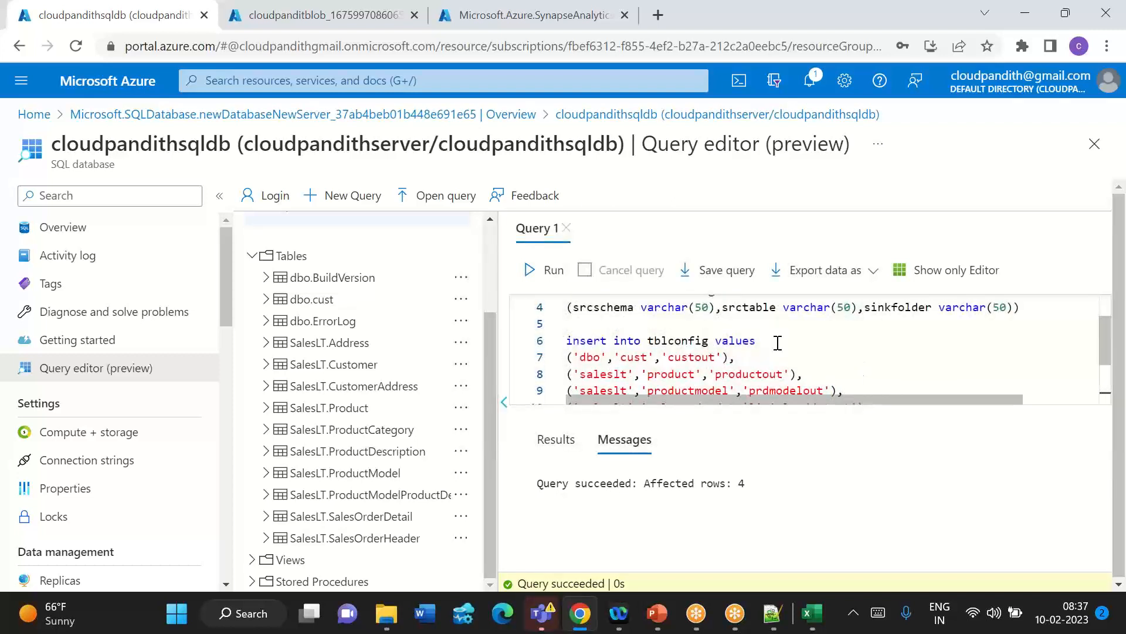
pyautogui.scroll(1, 616, 305)
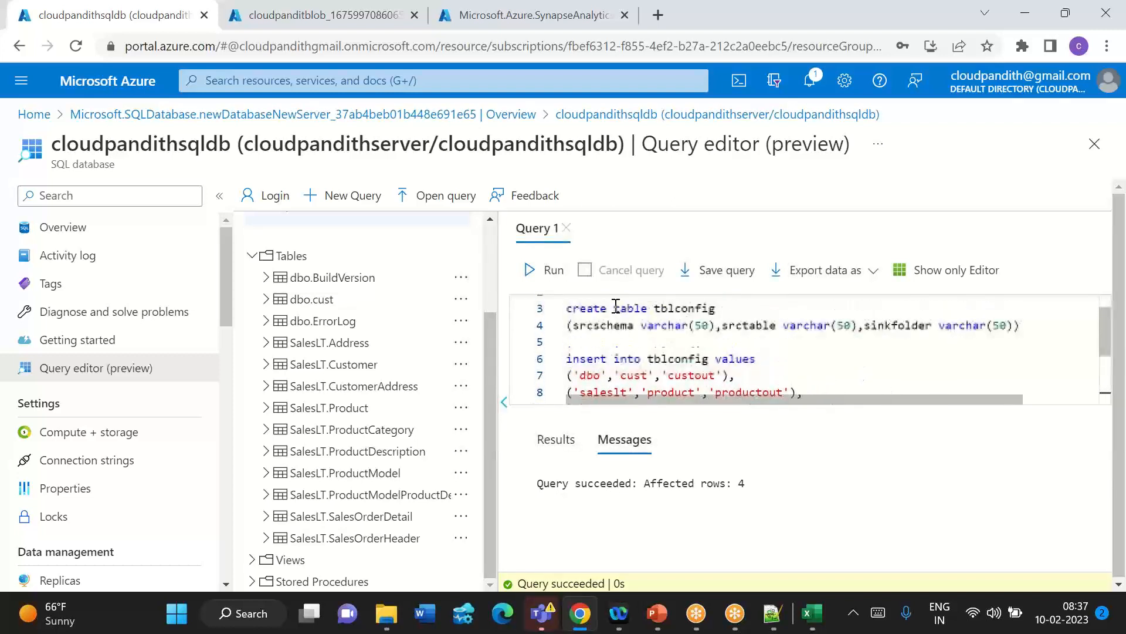
pyautogui.doubleClick(697, 311)
pyautogui.scroll(-2, 774, 340)
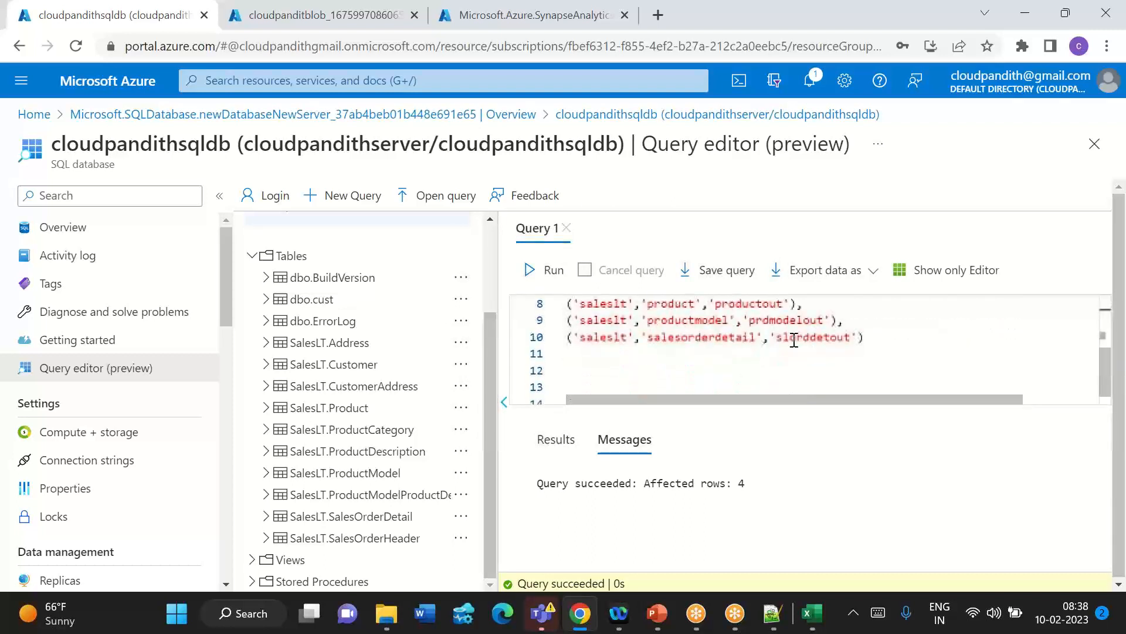
pyautogui.click(911, 334)
# Step: Run 'select * from tblconfig' to list the table's rows
pyautogui.press('Return')
pyautogui.press('Return')
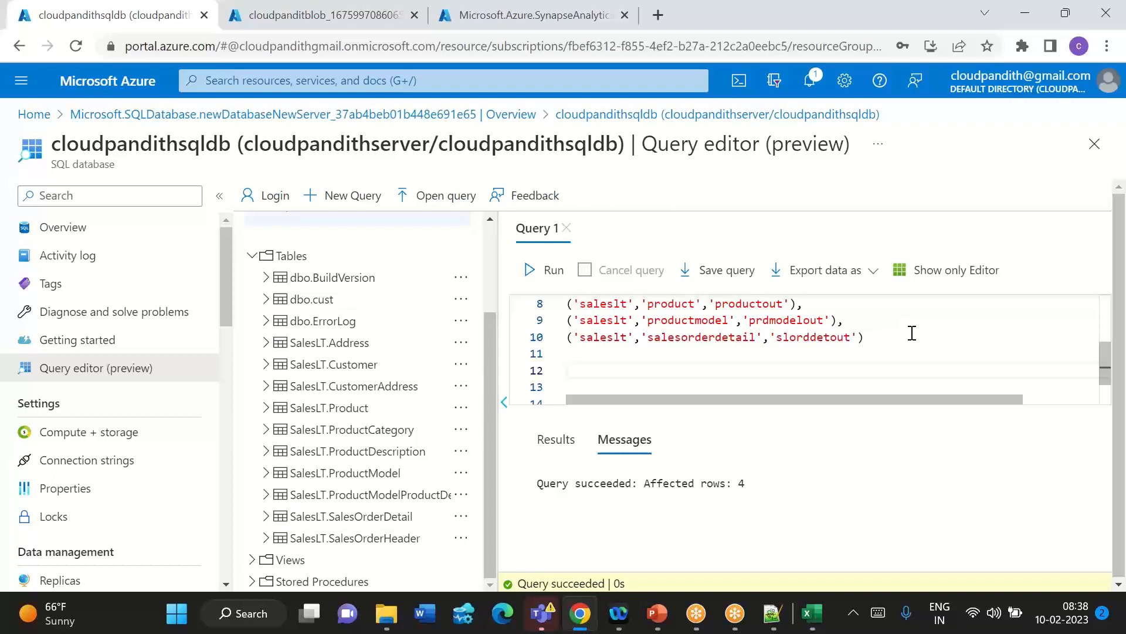
pyautogui.write('selec')
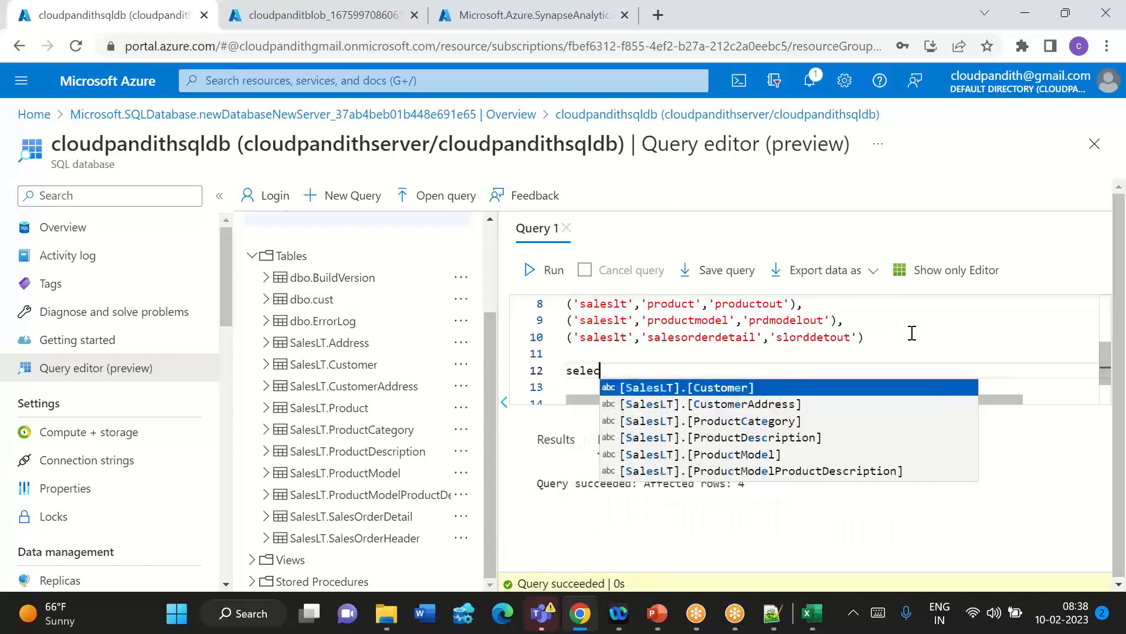
pyautogui.write('t * fro')
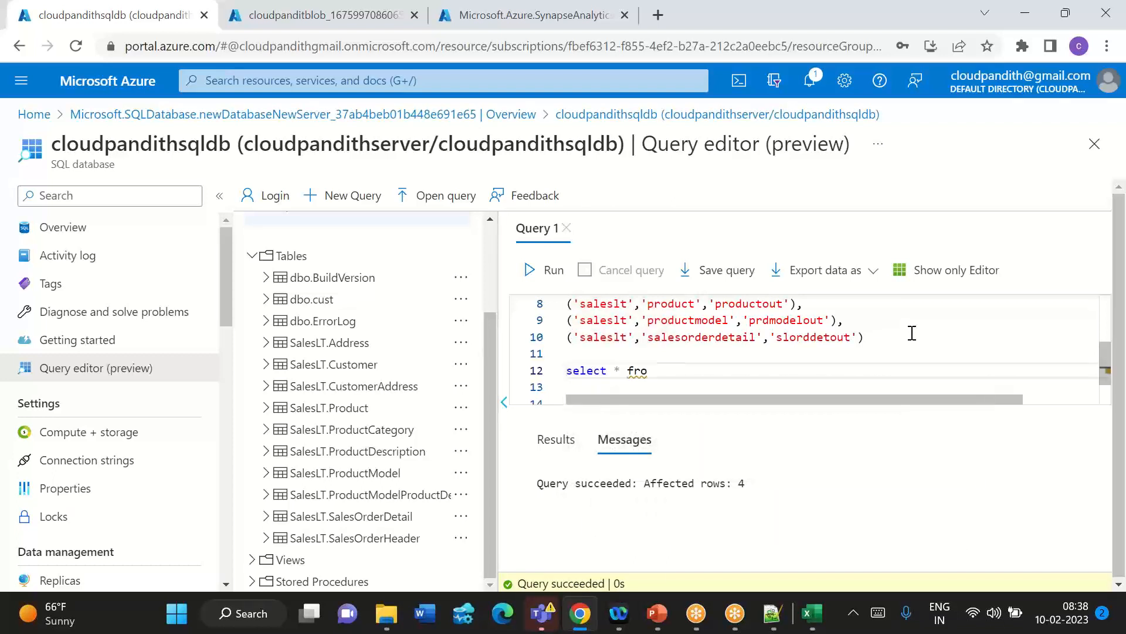
pyautogui.write('m tblconfig')
pyautogui.hotkey('shift', 'Home')
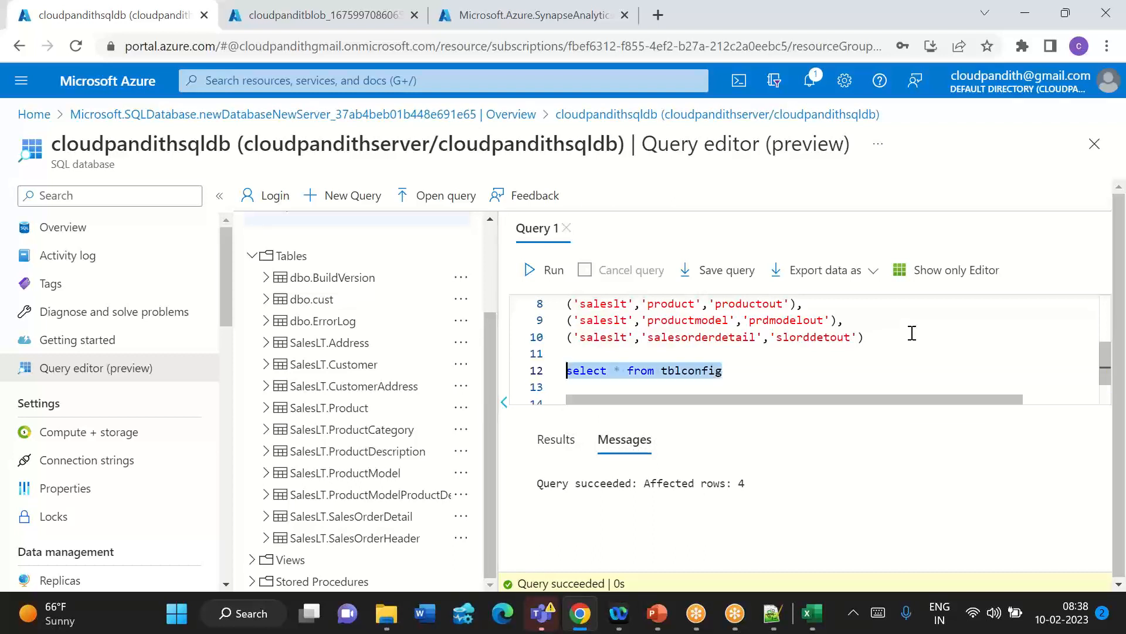
pyautogui.click(545, 271)
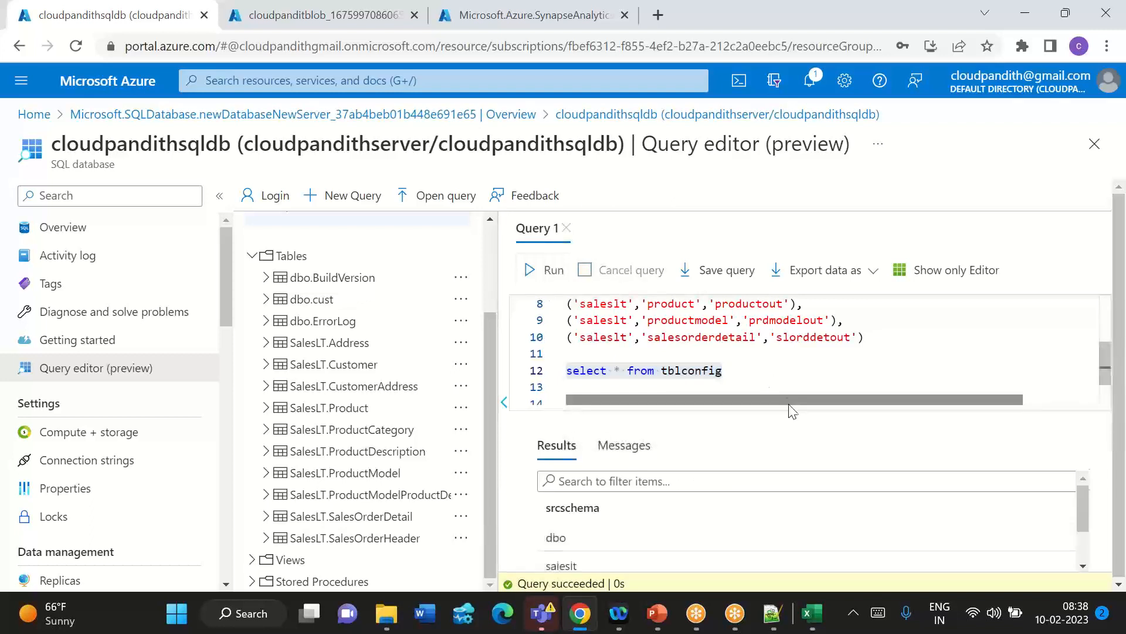
# Step: Check the returned rows: dbo/cust/custout, saleslt/product/productout and saleslt/productmodel
pyautogui.doubleClick(562, 530)
pyautogui.doubleClick(740, 531)
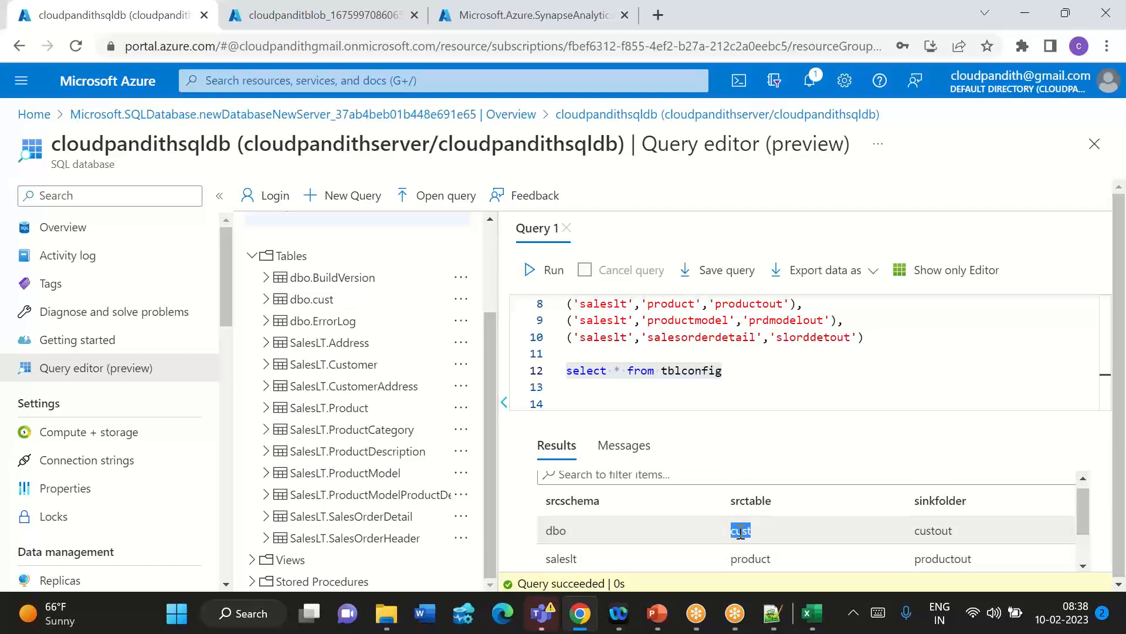
pyautogui.doubleClick(932, 530)
pyautogui.scroll(-1, 595, 529)
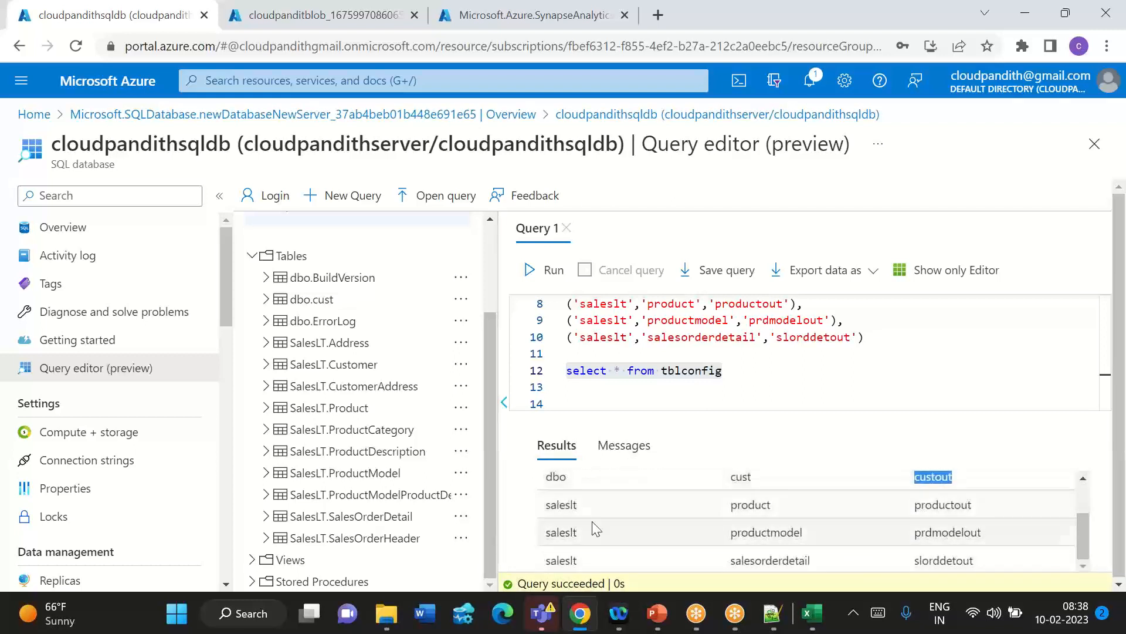
pyautogui.doubleClick(562, 505)
pyautogui.click(736, 509)
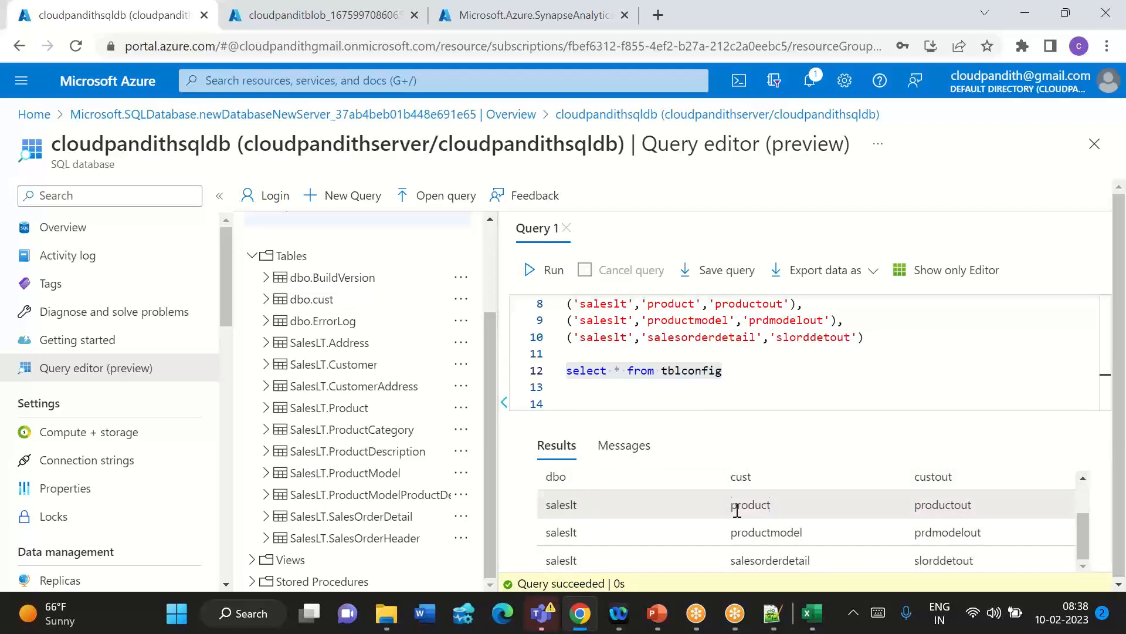
pyautogui.doubleClick(737, 510)
pyautogui.doubleClick(929, 510)
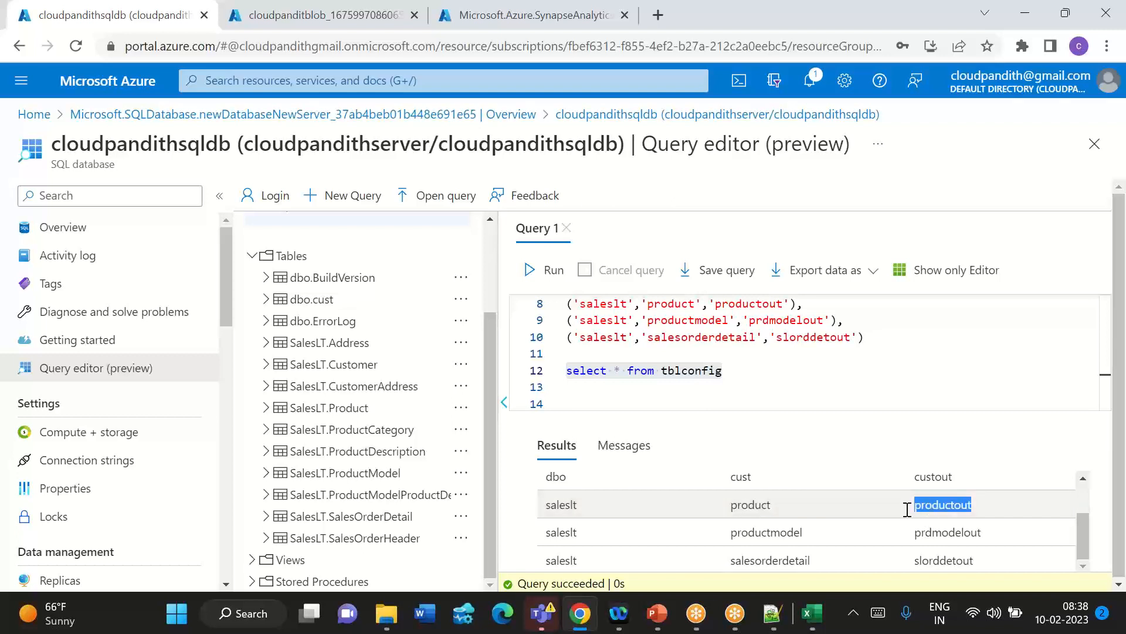
pyautogui.doubleClick(556, 532)
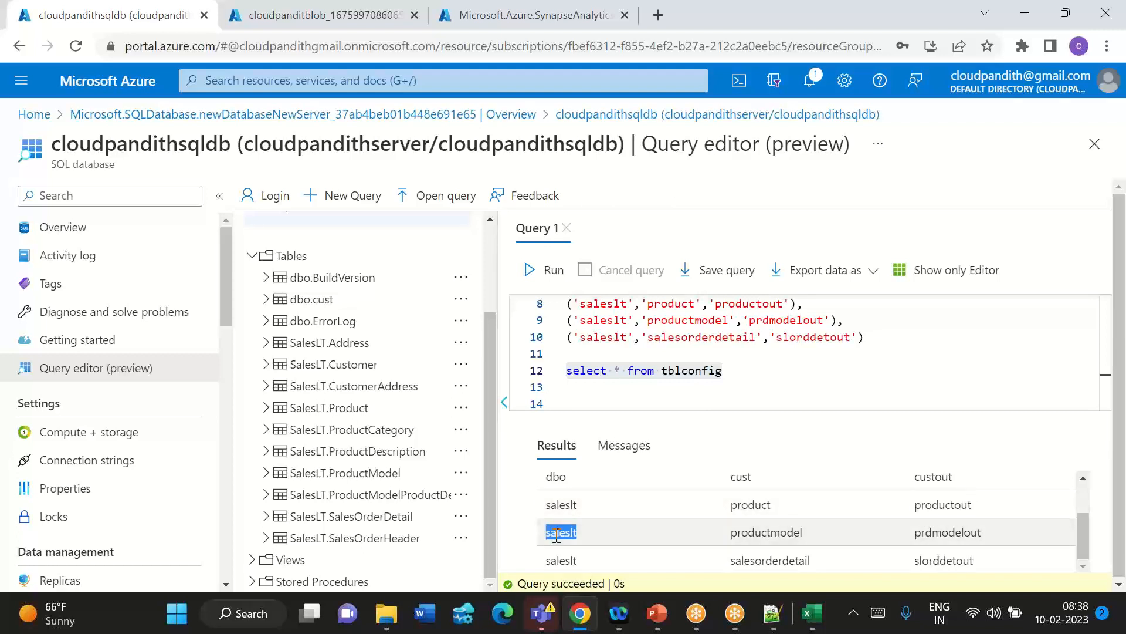
pyautogui.doubleClick(762, 531)
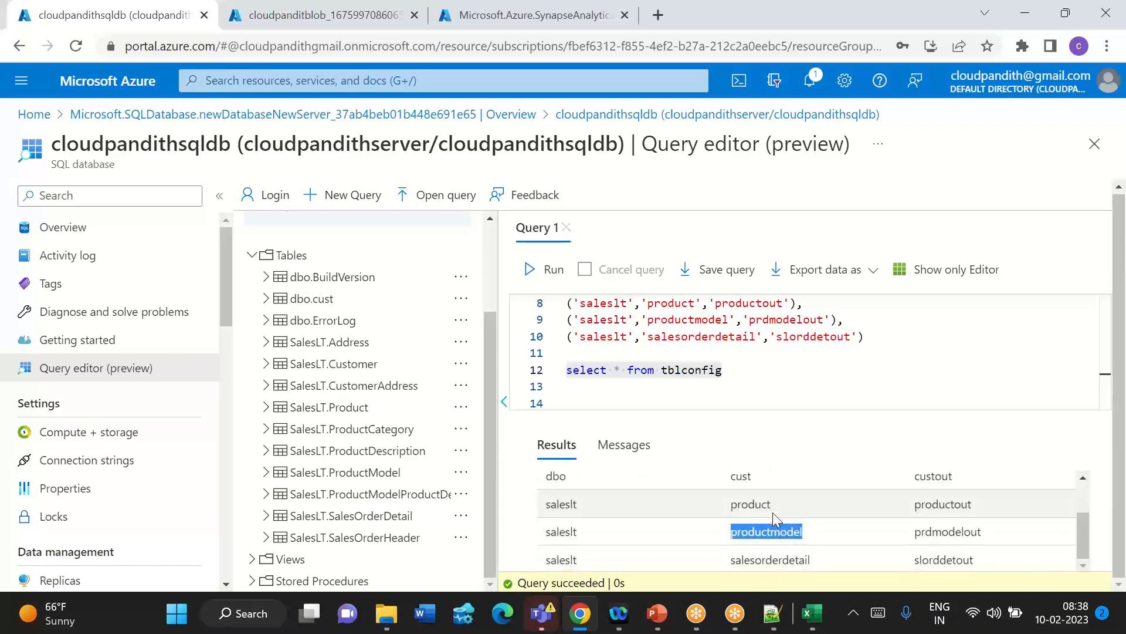
# Step: Place the cursor at the end of the last values row in the insert script
pyautogui.scroll(2, 772, 512)
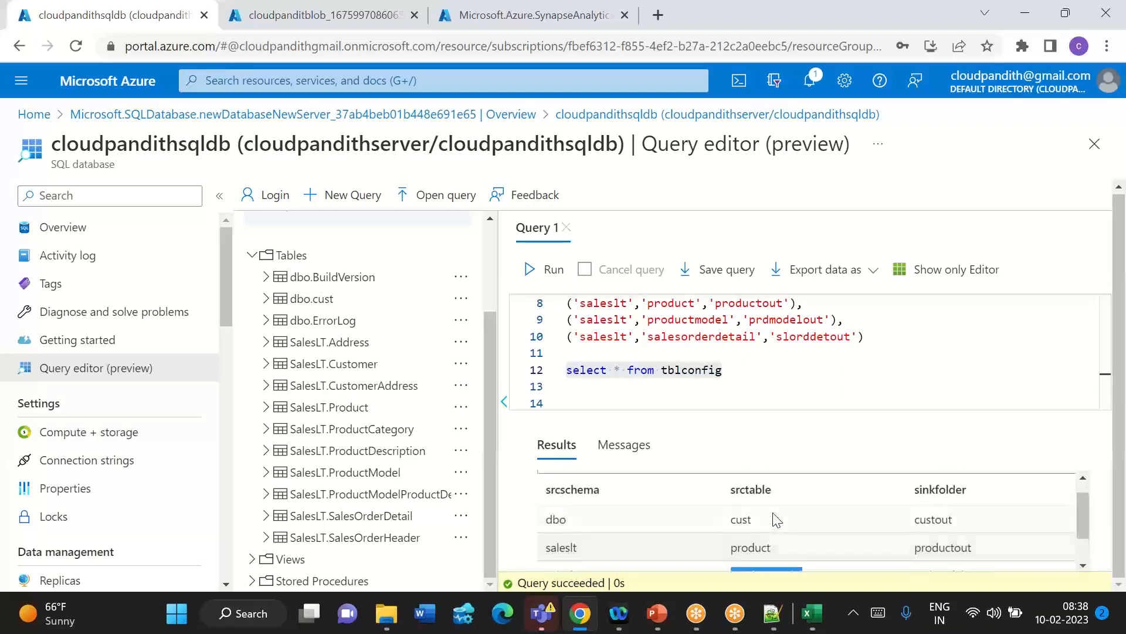
pyautogui.click(876, 350)
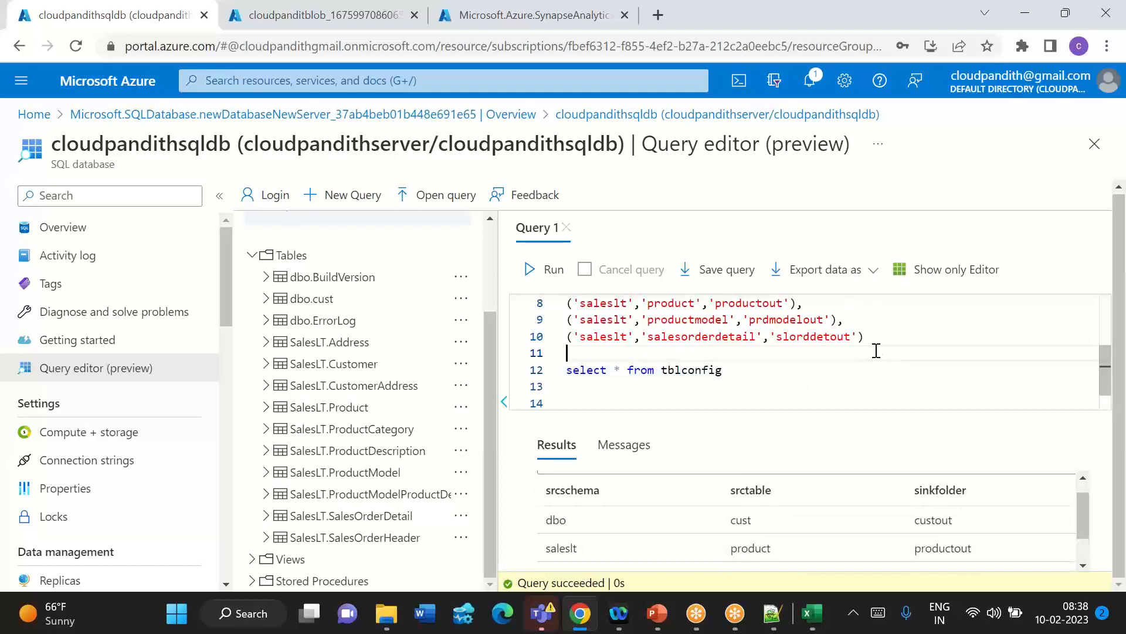
pyautogui.click(869, 334)
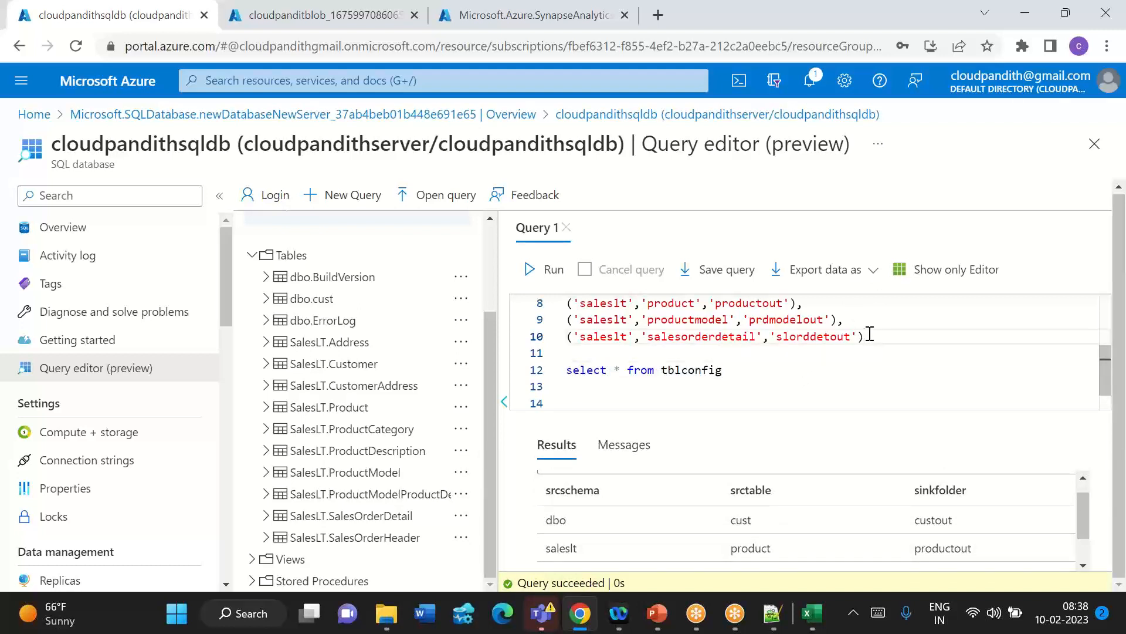
pyautogui.scroll(1, 868, 333)
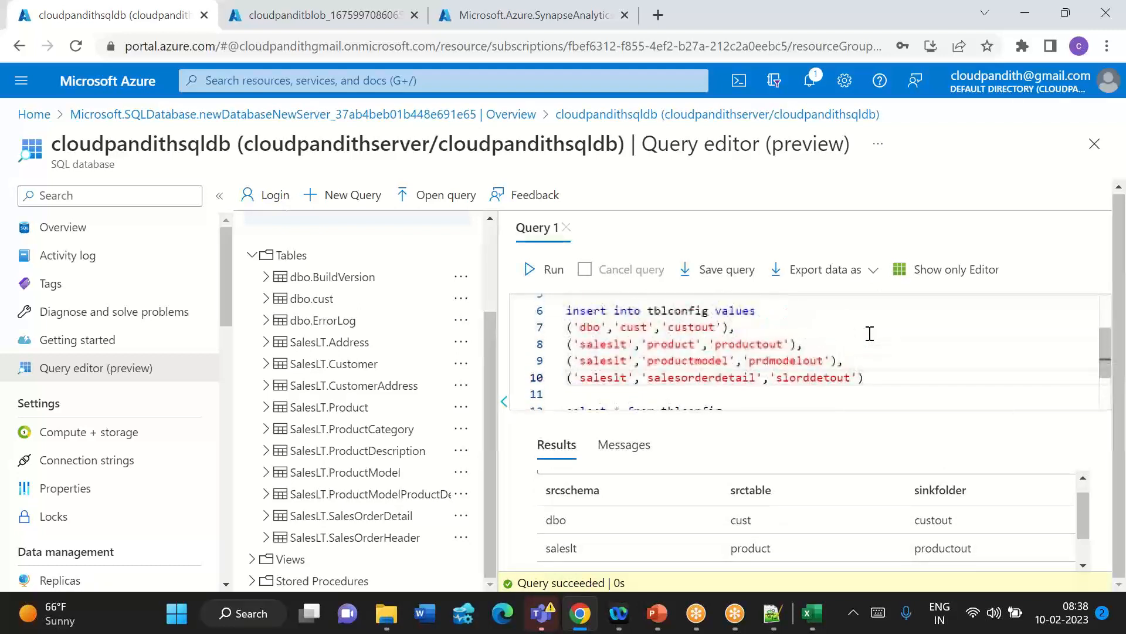
# Step: Write and run an insert of ('saleslt','productcategory','prodcatout') into tblconfig
pyautogui.click(767, 310)
pyautogui.press('Return')
pyautogui.press('Return')
pyautogui.press('Up')
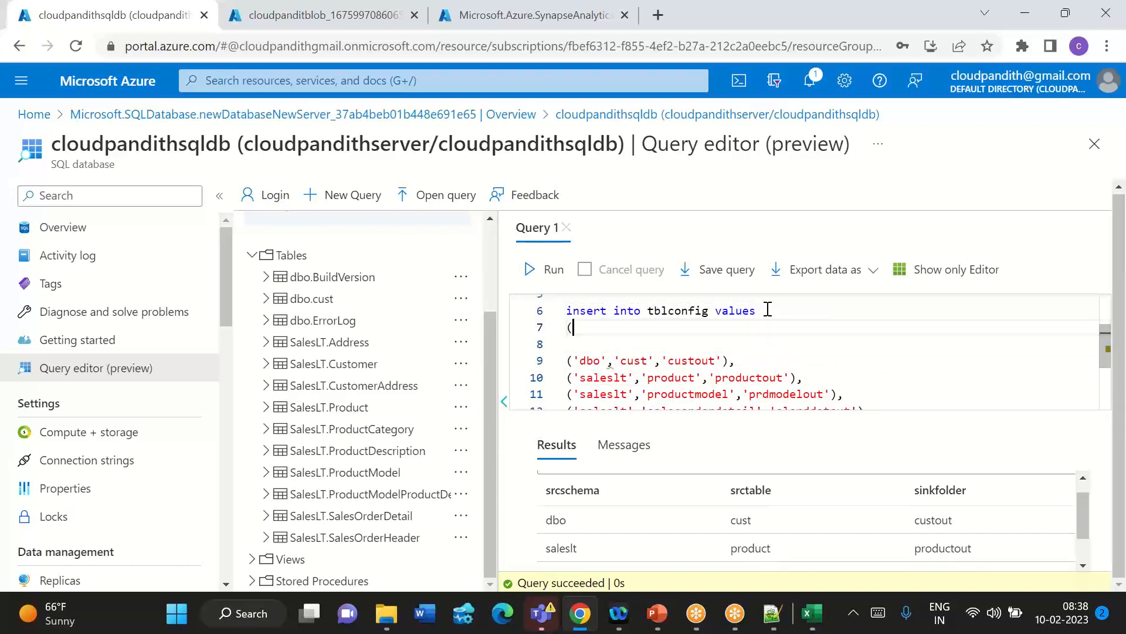
pyautogui.write("('sale")
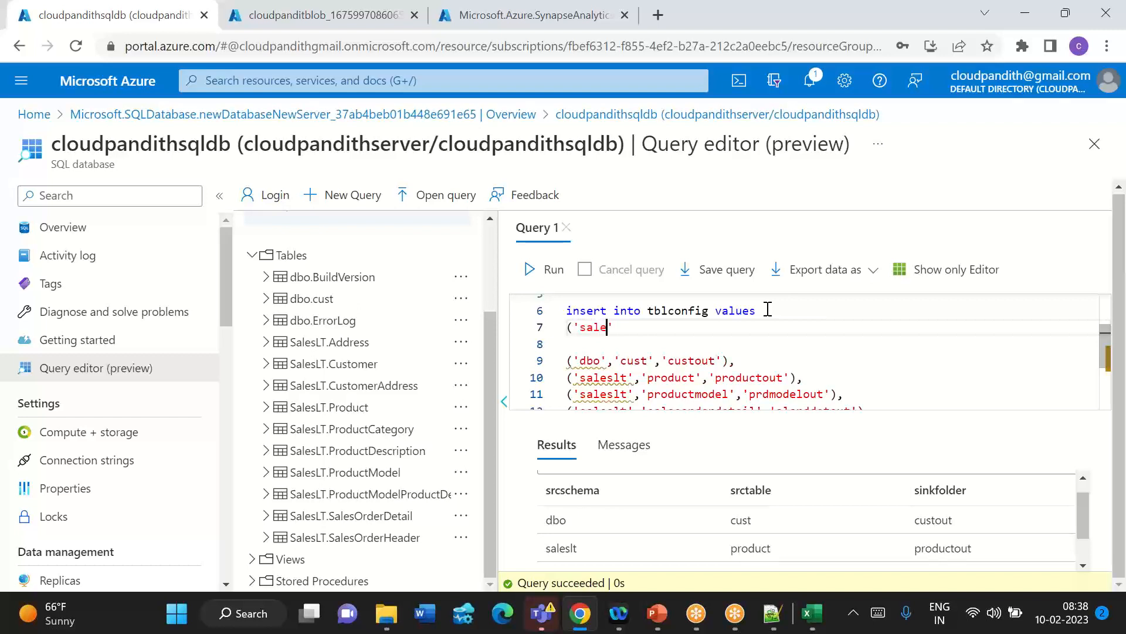
pyautogui.write("slt','")
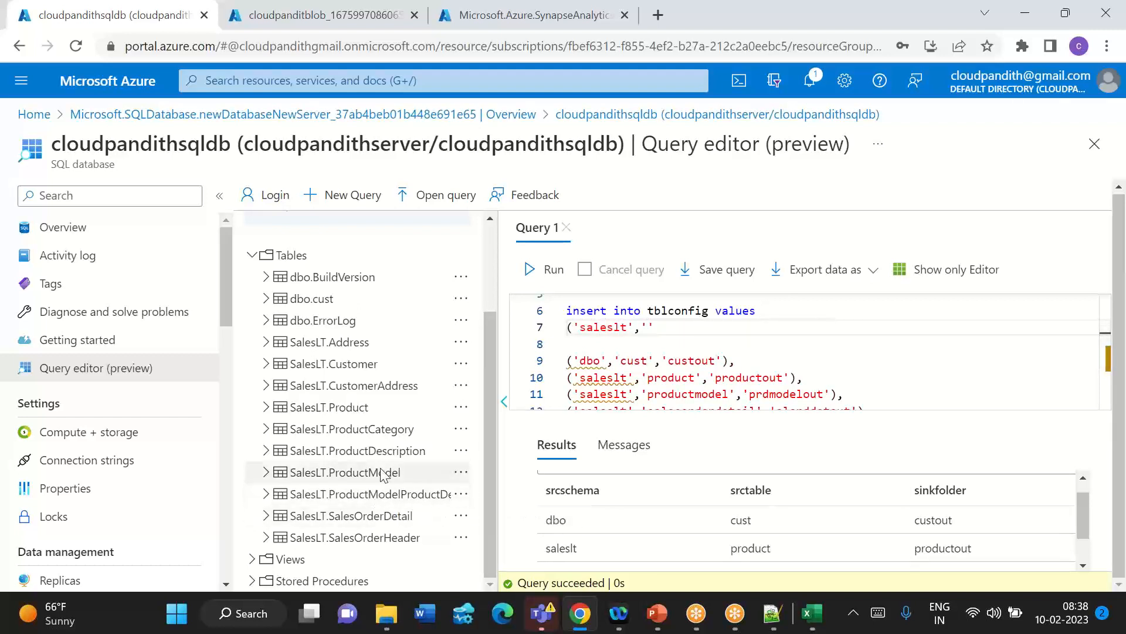
pyautogui.write('p')
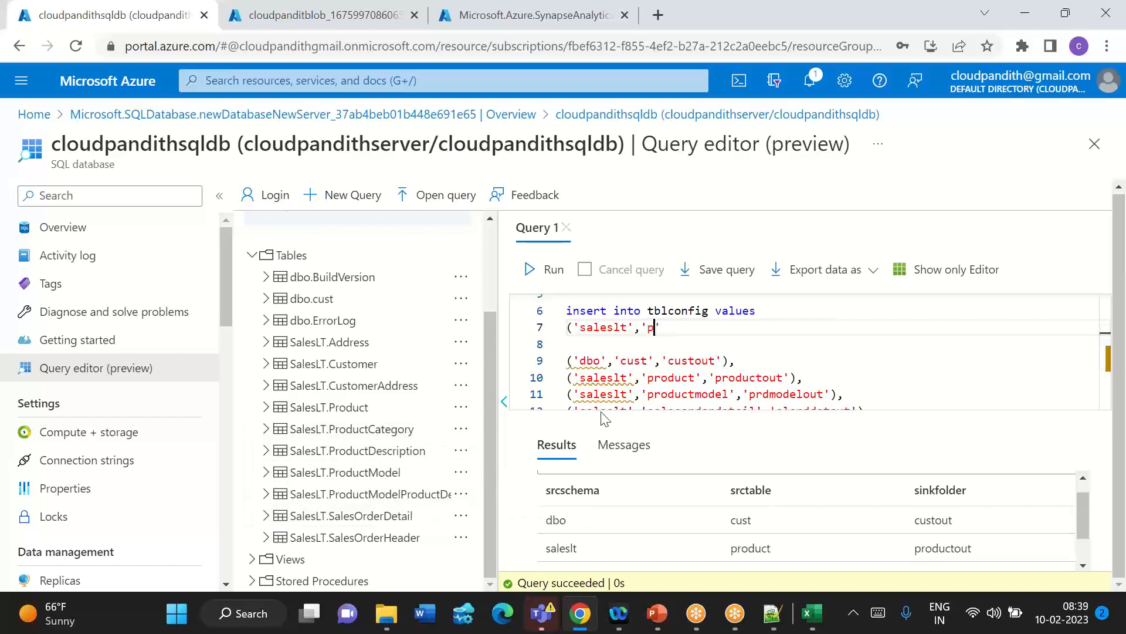
pyautogui.write('rodyc')
pyautogui.write('uct')
pyautogui.press('BackSpace')
pyautogui.press('BackSpace')
pyautogui.press('BackSpace')
pyautogui.write("uctcategory'")
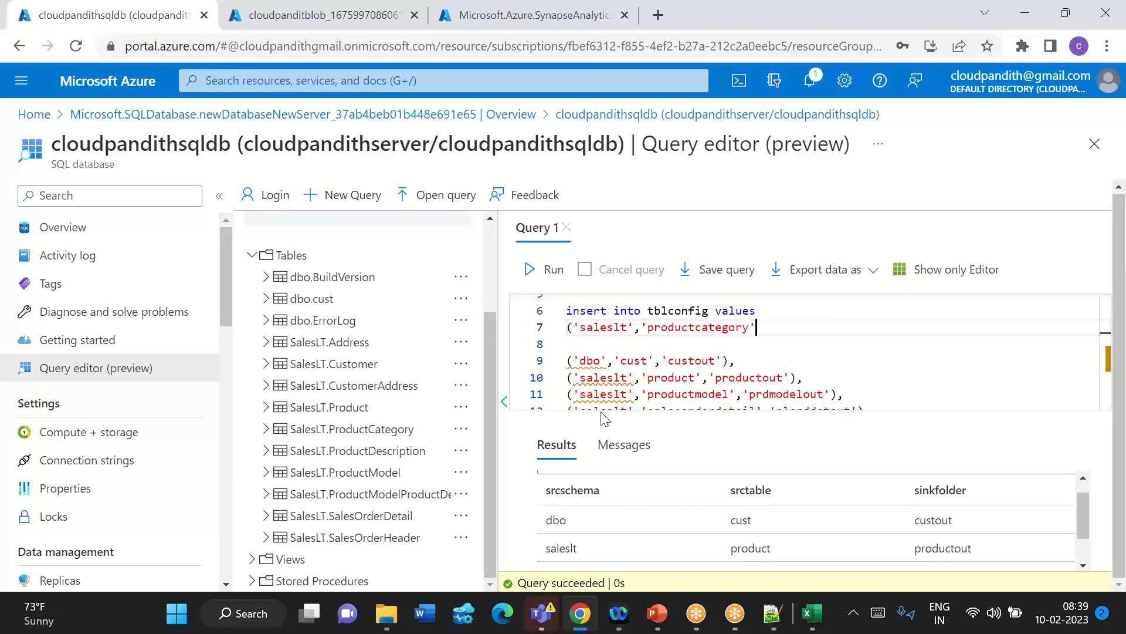
pyautogui.write(",'prod")
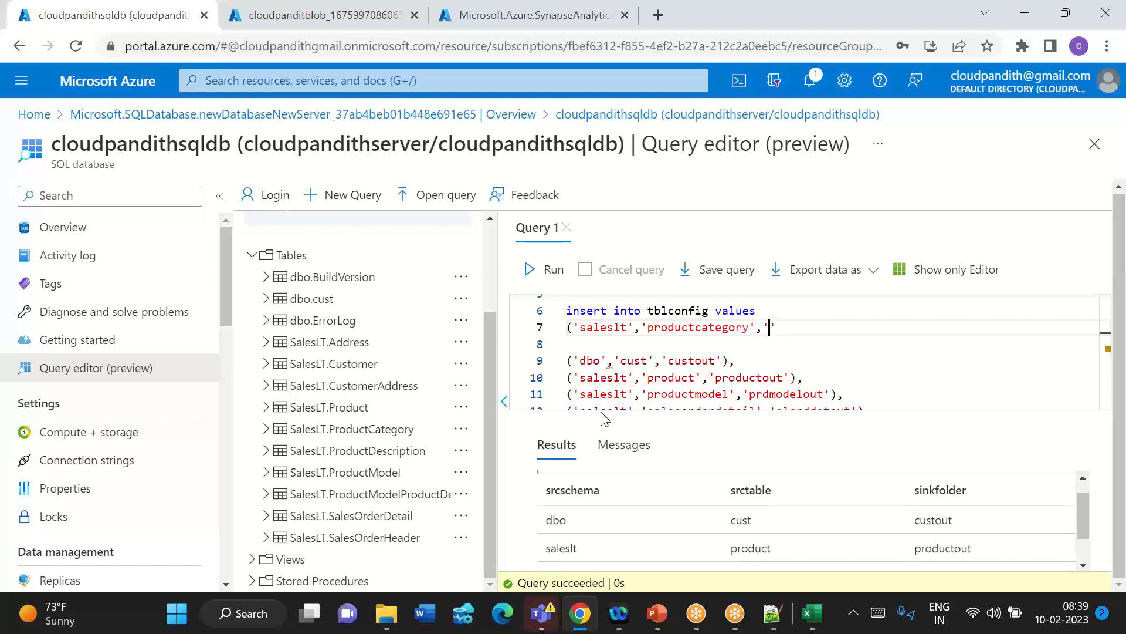
pyautogui.write('c')
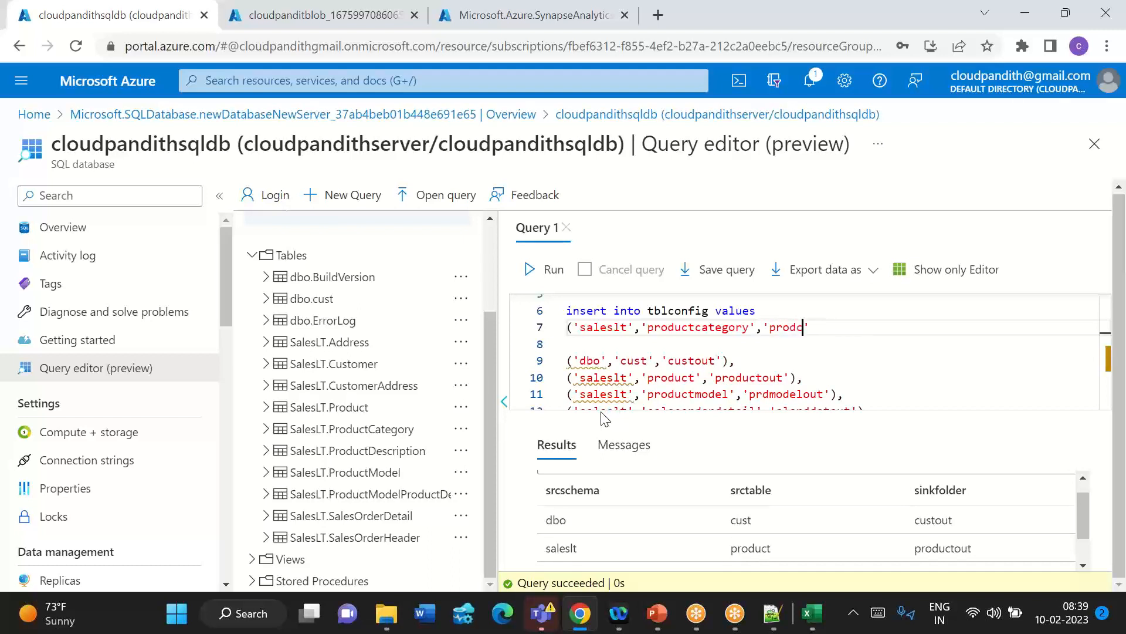
pyautogui.write('atout')
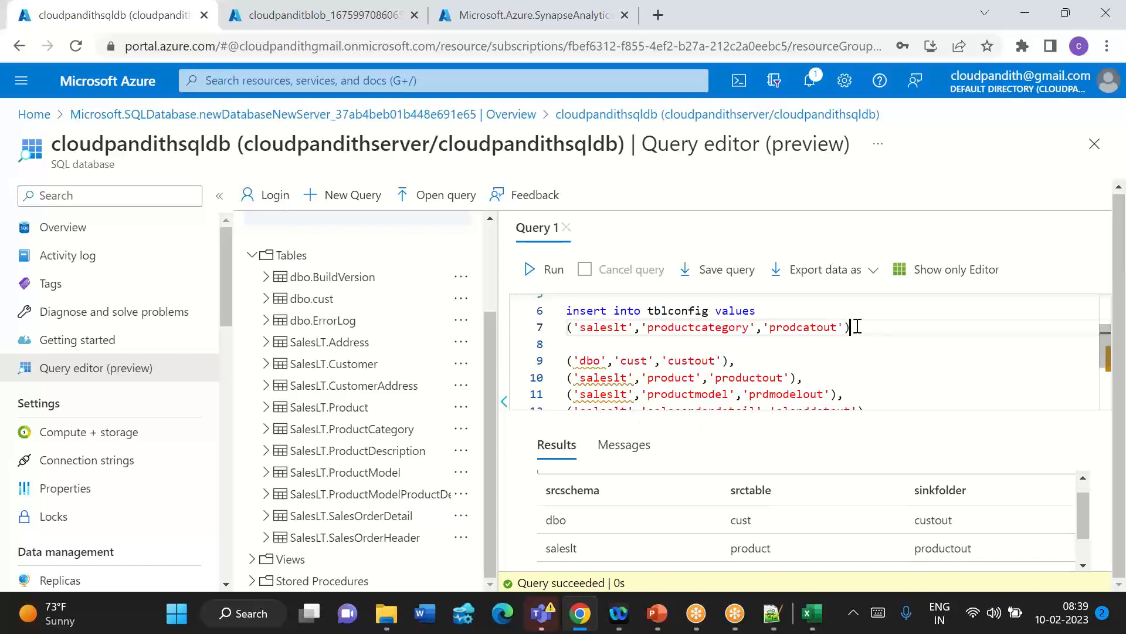
pyautogui.moveTo(852, 327); pyautogui.dragTo(557, 313)
pyautogui.click(537, 269)
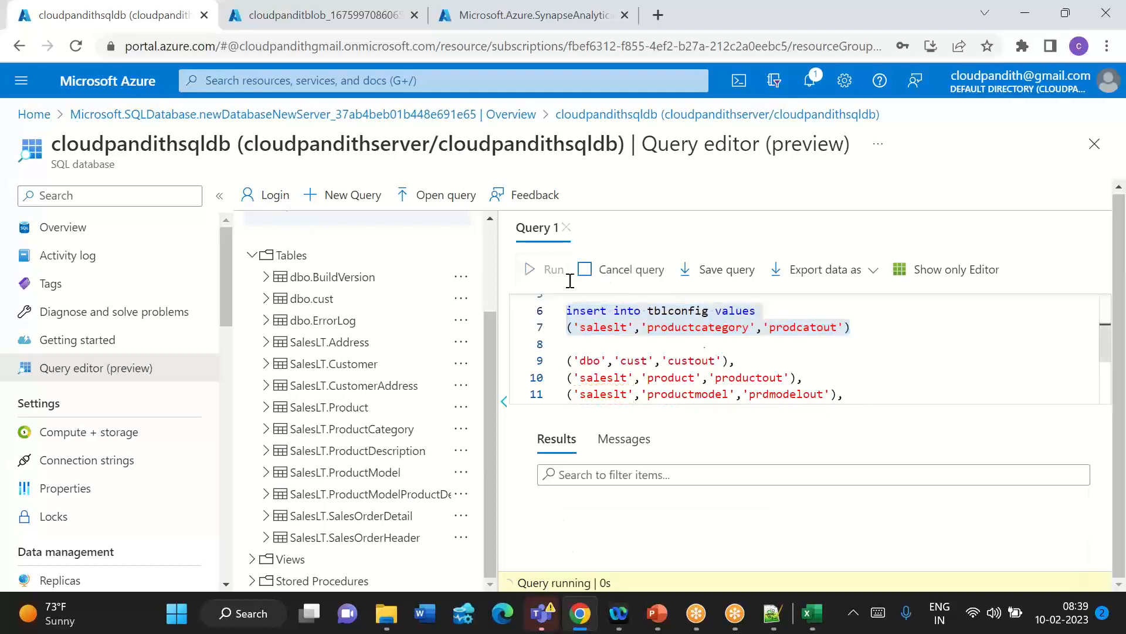
# Step: Rerun 'select * from tblconfig' and confirm the productcategory / prodcatout row appears last
pyautogui.scroll(-2, 753, 369)
pyautogui.moveTo(753, 369); pyautogui.dragTo(567, 371)
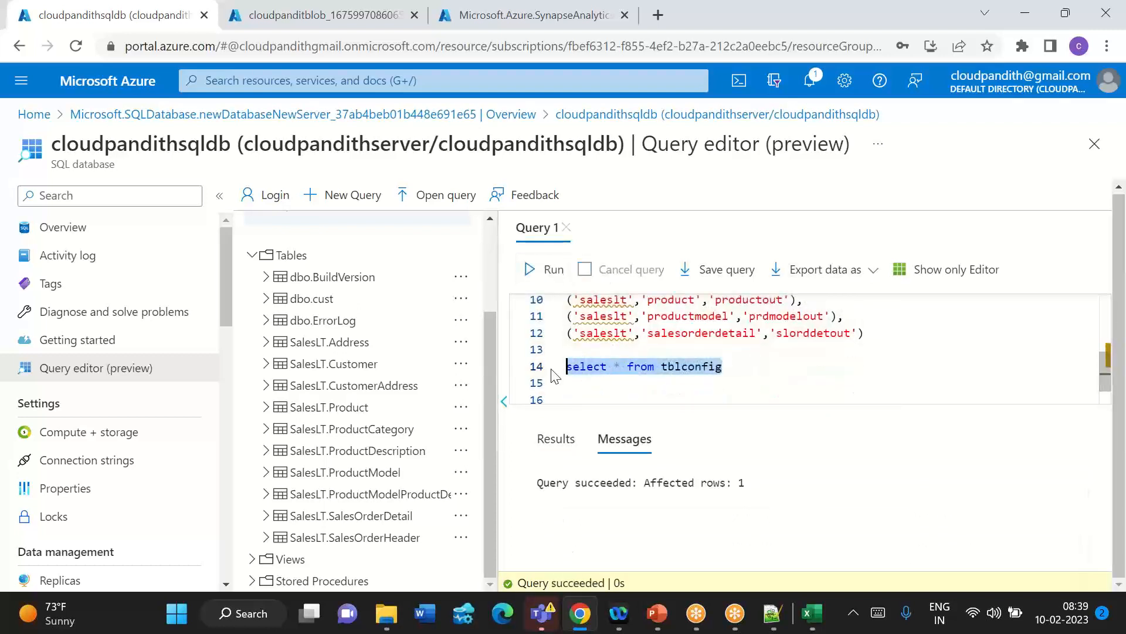
pyautogui.click(545, 271)
pyautogui.scroll(-3, 717, 500)
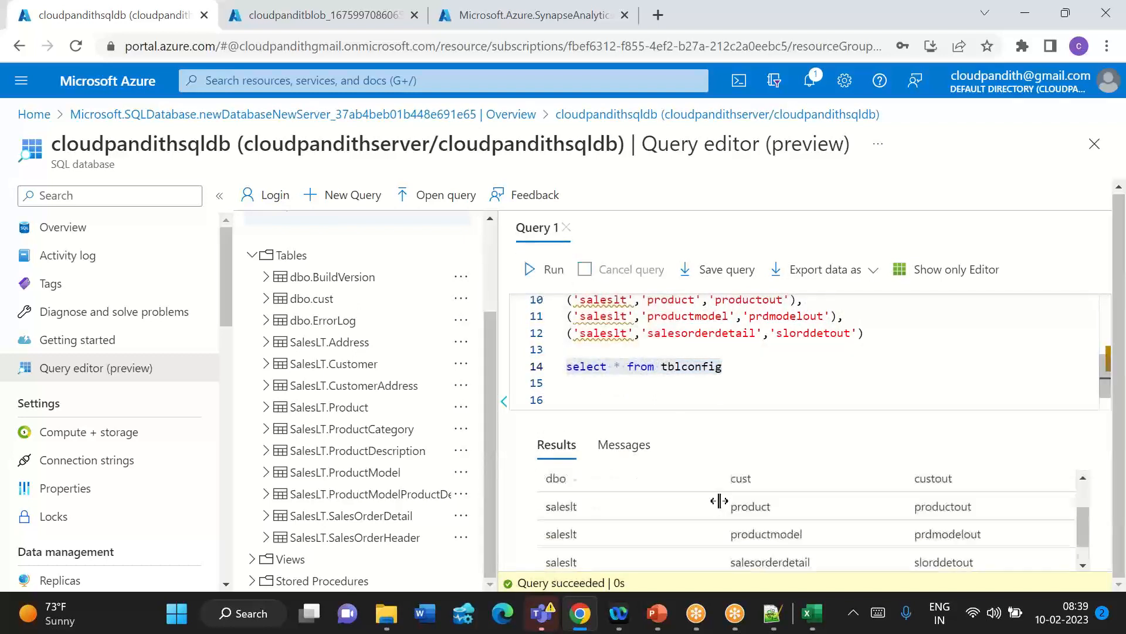
pyautogui.doubleClick(778, 559)
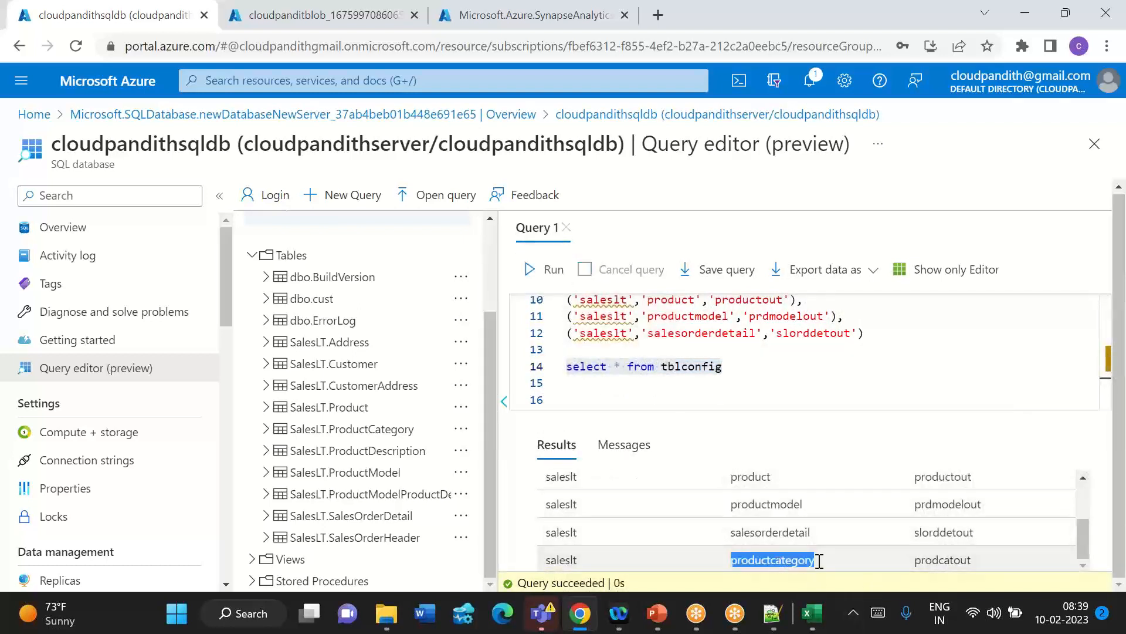
pyautogui.scroll(5, 729, 515)
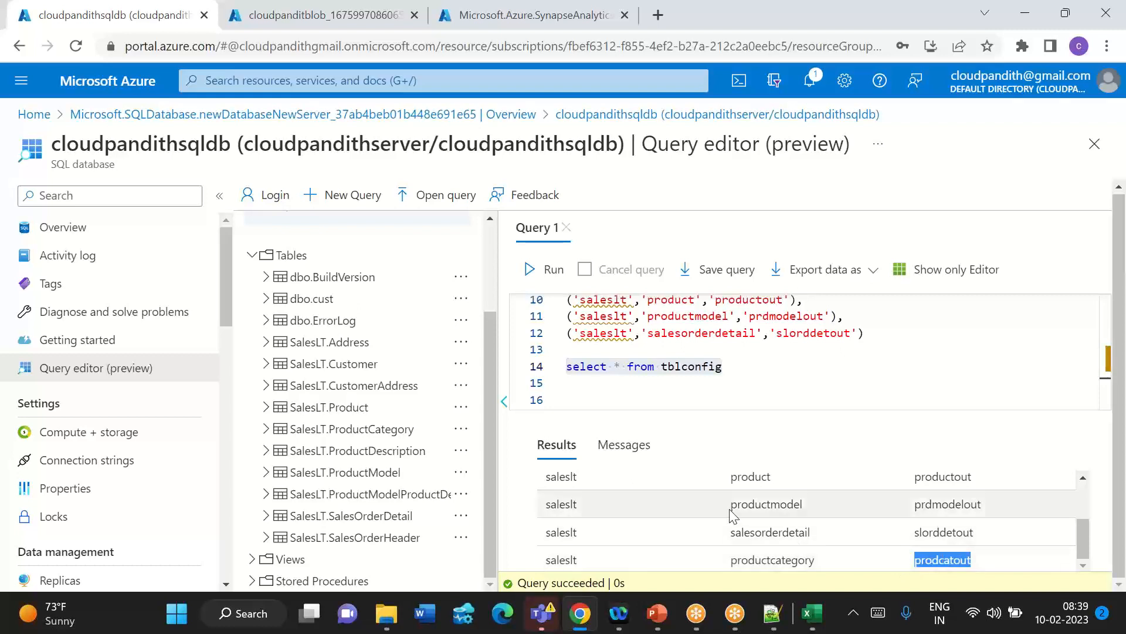
pyautogui.scroll(-5, 729, 515)
pyautogui.scroll(2, 729, 516)
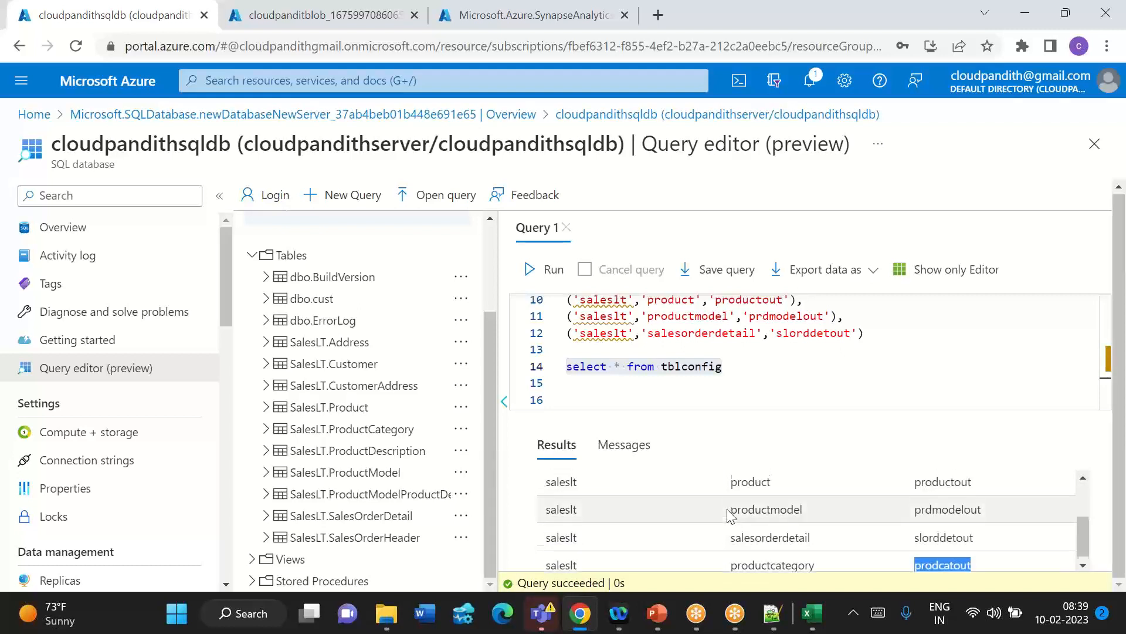
pyautogui.scroll(-1, 729, 516)
pyautogui.scroll(-1, 729, 516)
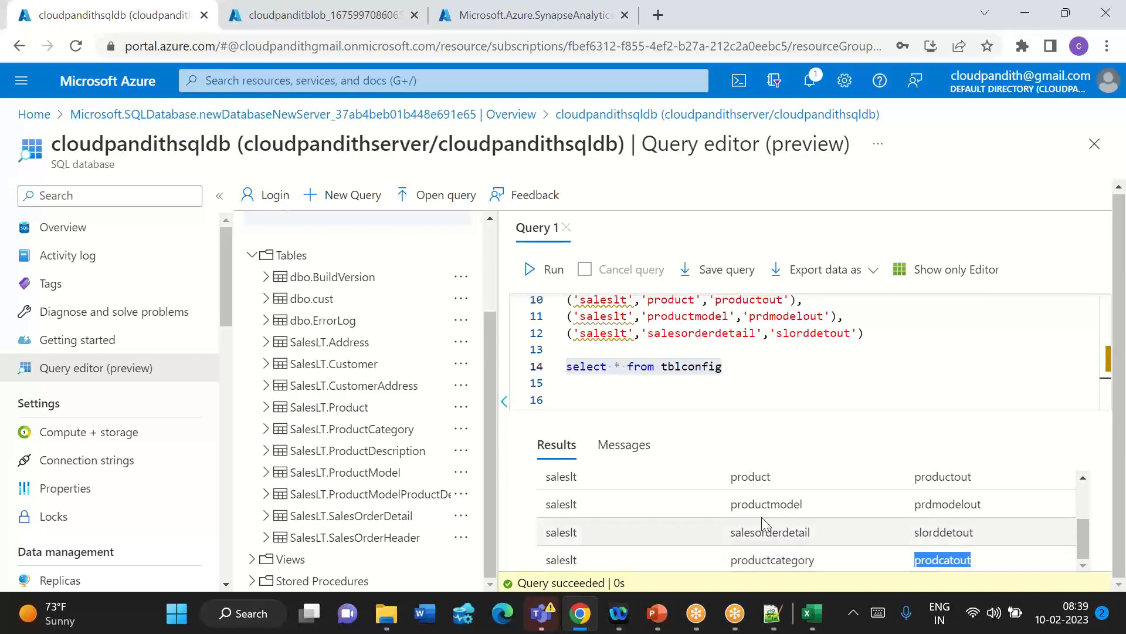
# Step: Check the sinkfolder values custout, productout, prdmodelout, slorddetout and prodcatout, then go to Notepad++
pyautogui.scroll(3, 762, 517)
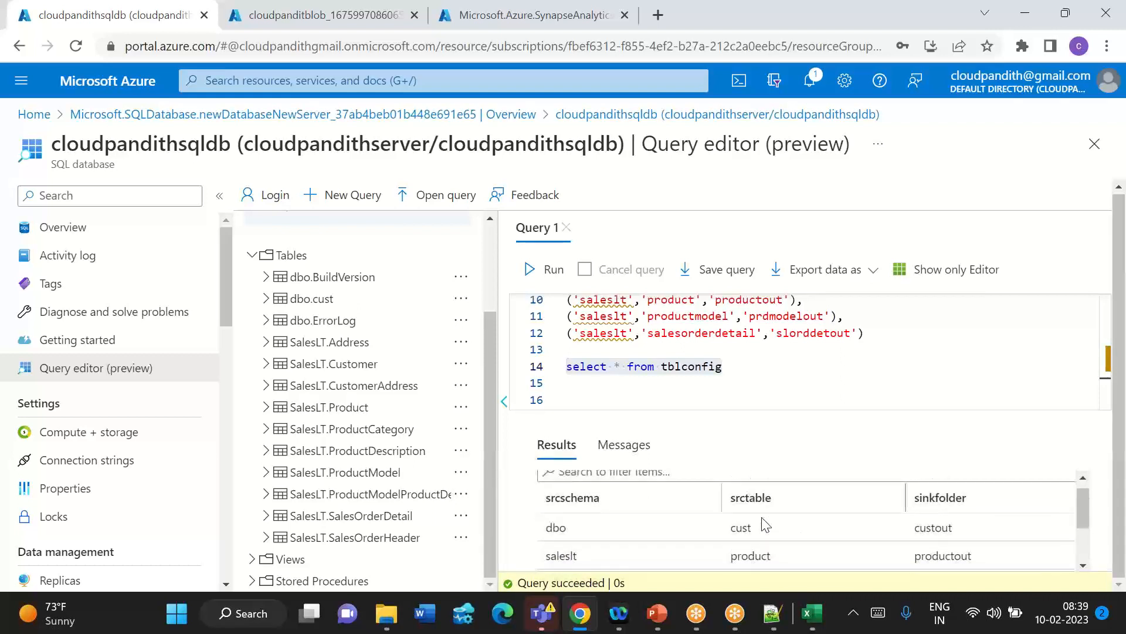
pyautogui.scroll(-3, 762, 517)
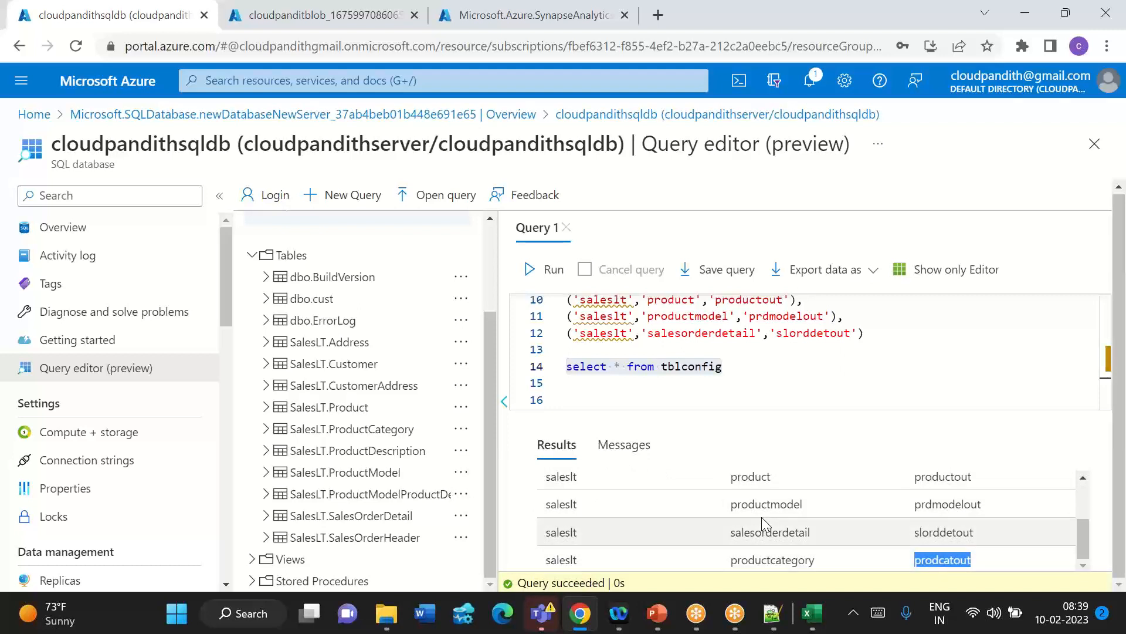
pyautogui.scroll(3, 833, 499)
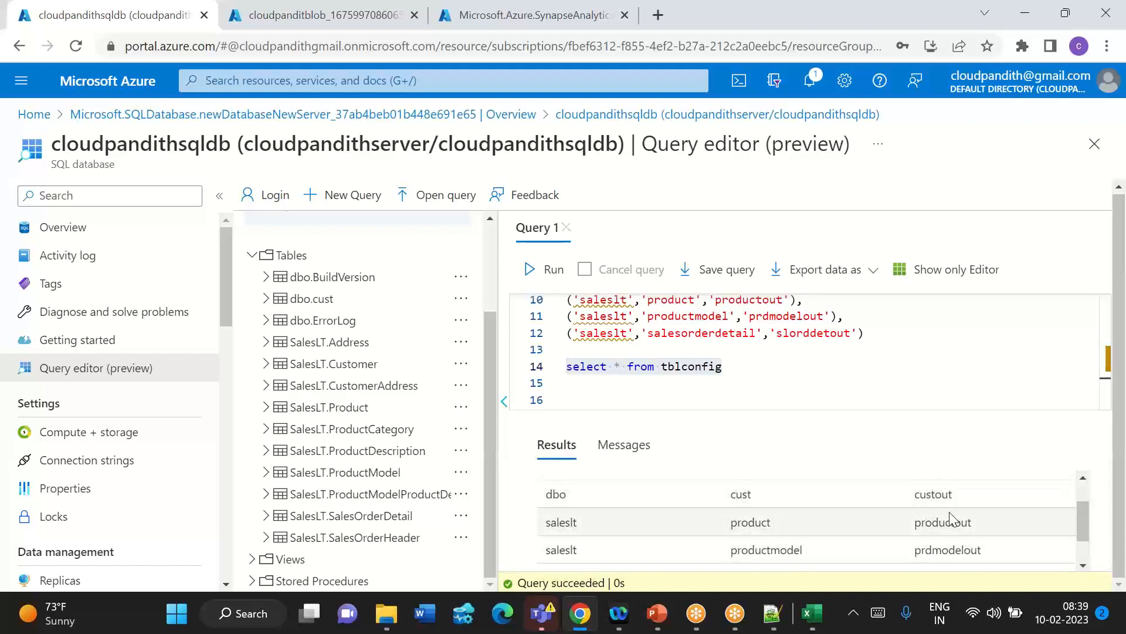
pyautogui.scroll(1, 950, 513)
pyautogui.doubleClick(933, 519)
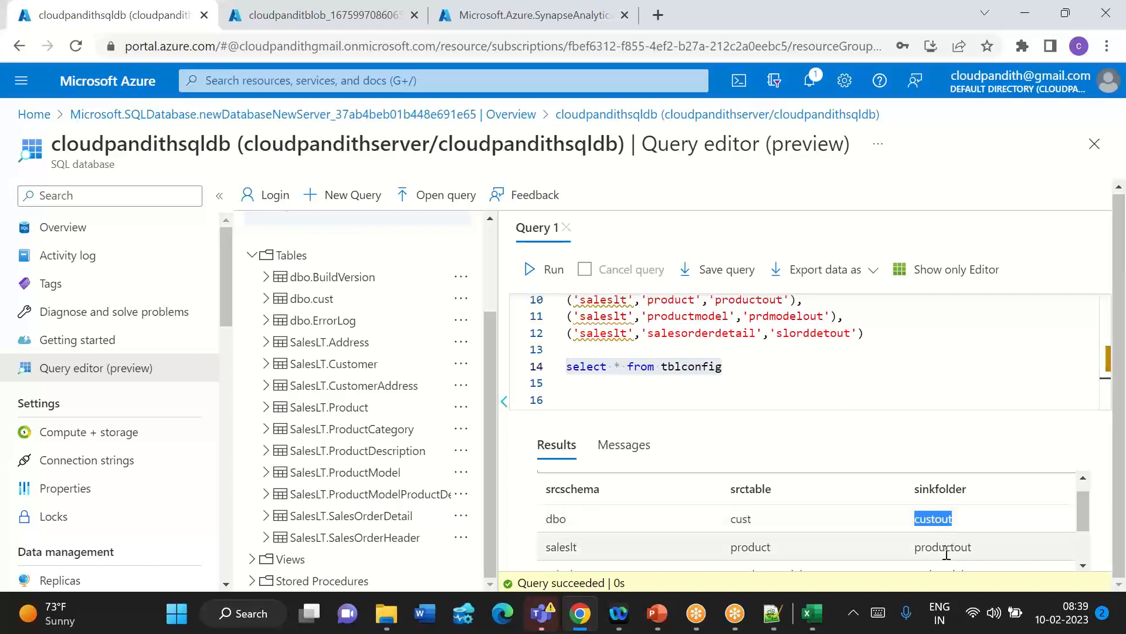
pyautogui.doubleClick(946, 547)
pyautogui.scroll(-2, 946, 554)
pyautogui.doubleClick(935, 507)
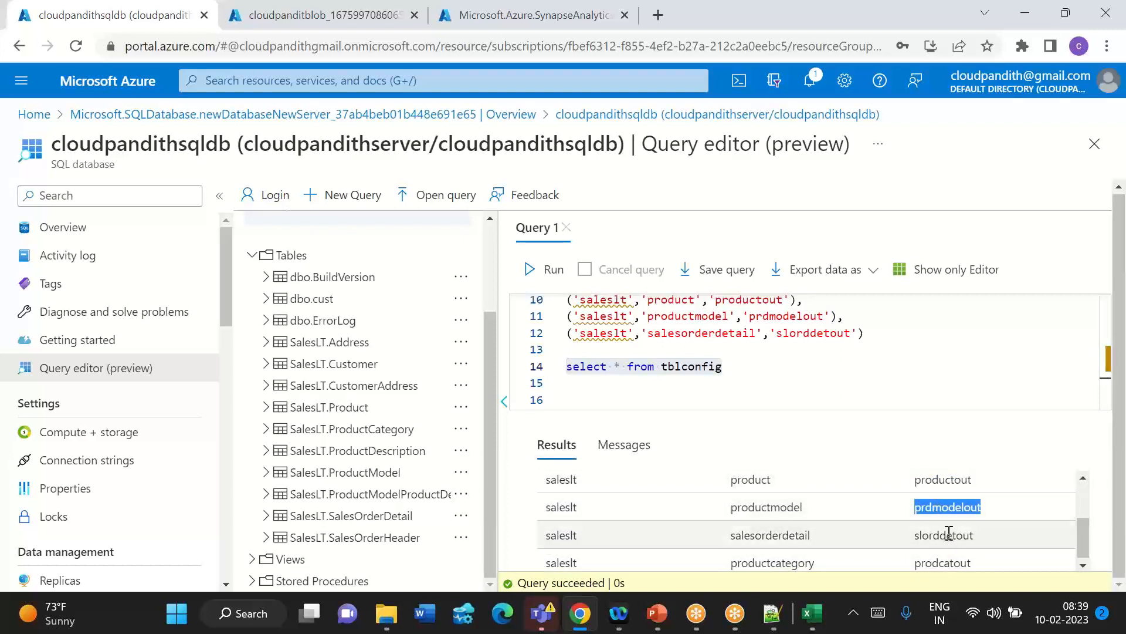
pyautogui.doubleClick(949, 534)
pyautogui.doubleClick(945, 560)
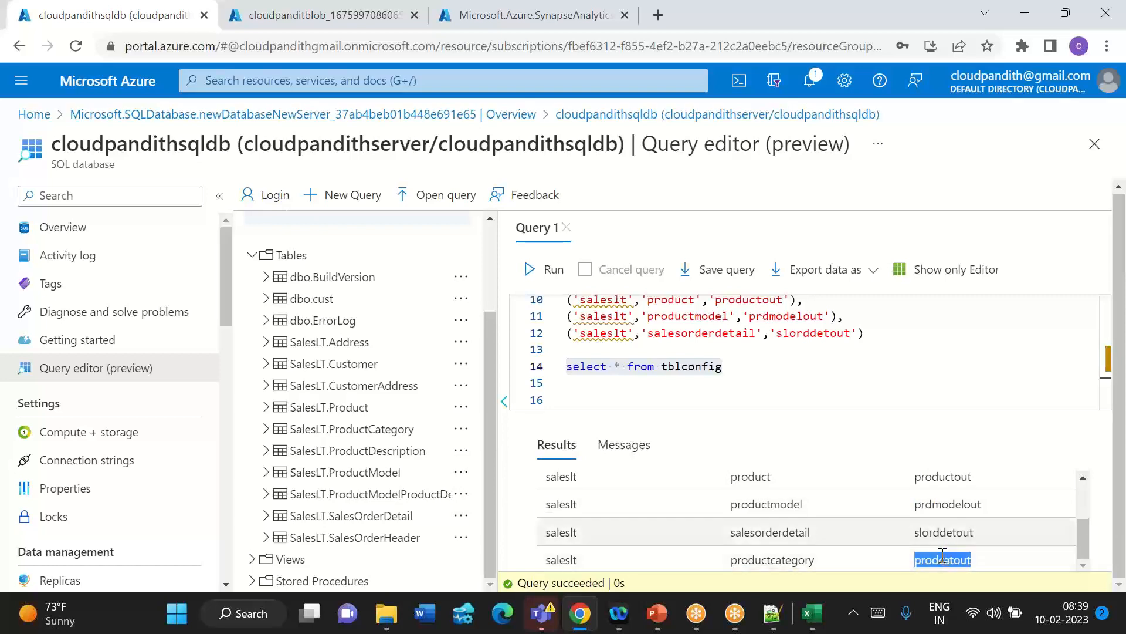
pyautogui.doubleClick(933, 532)
pyautogui.click(769, 623)
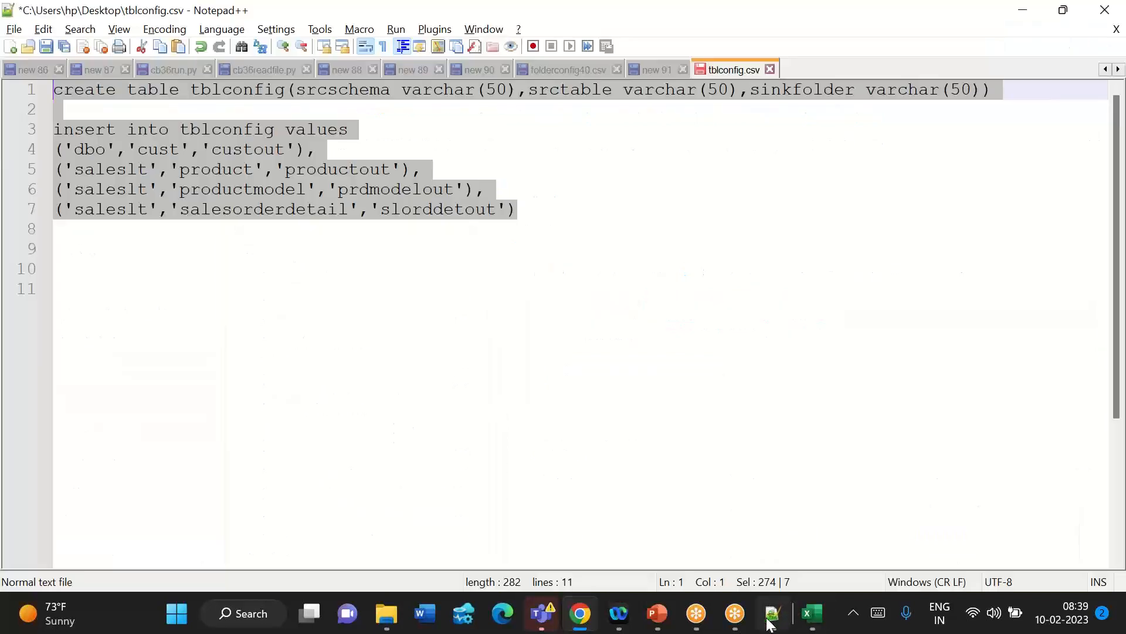
# Step: Review the four input-to-output folder pairs in folderconfig40.csv, then return to the Azure query editor
pyautogui.click(548, 392)
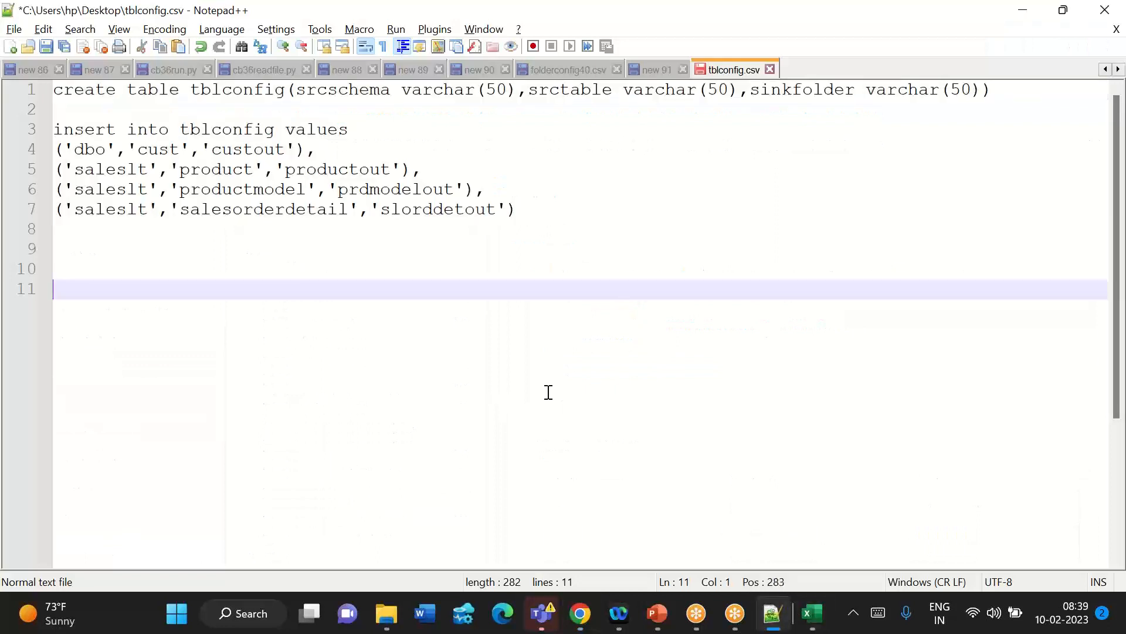
pyautogui.click(653, 69)
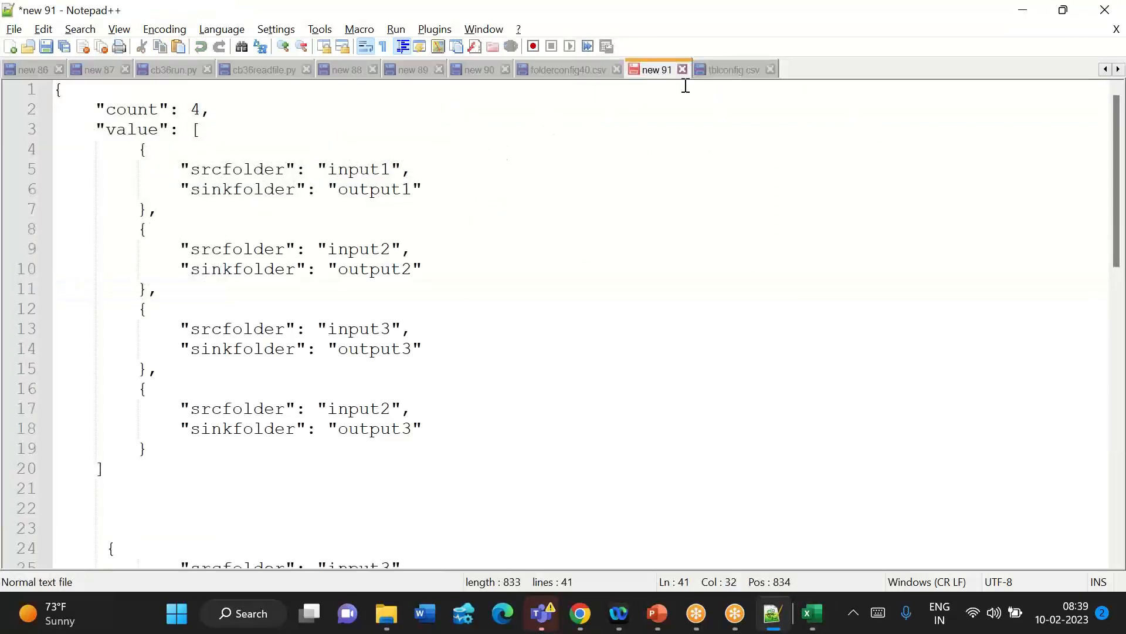
pyautogui.click(572, 69)
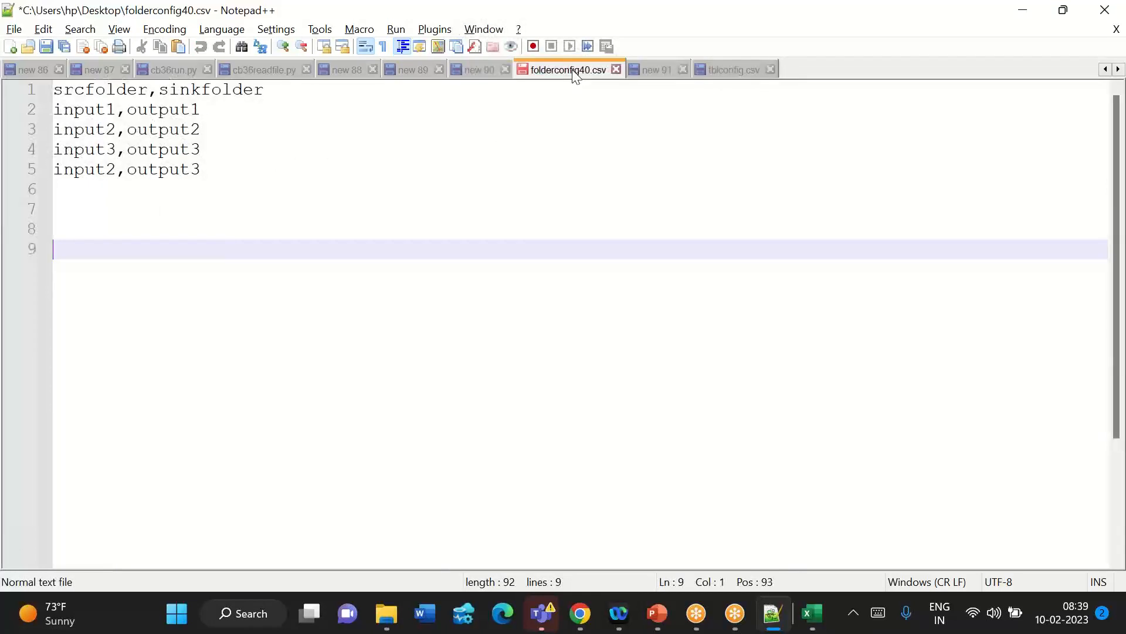
pyautogui.moveTo(531, 604)
pyautogui.click(619, 615)
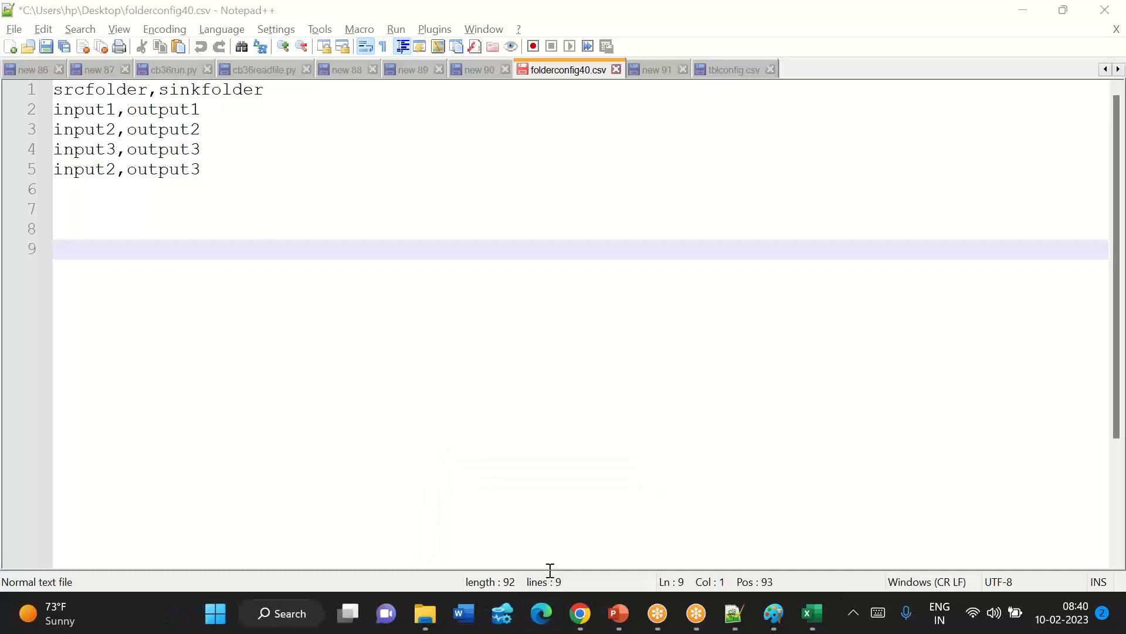
pyautogui.click(854, 610)
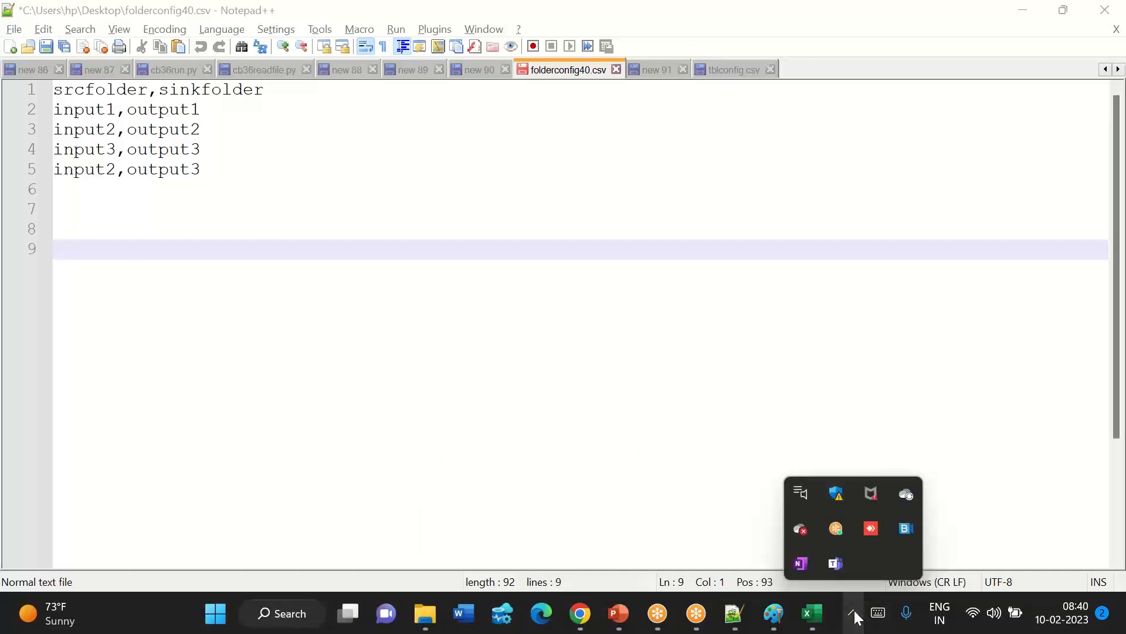
pyautogui.click(854, 610)
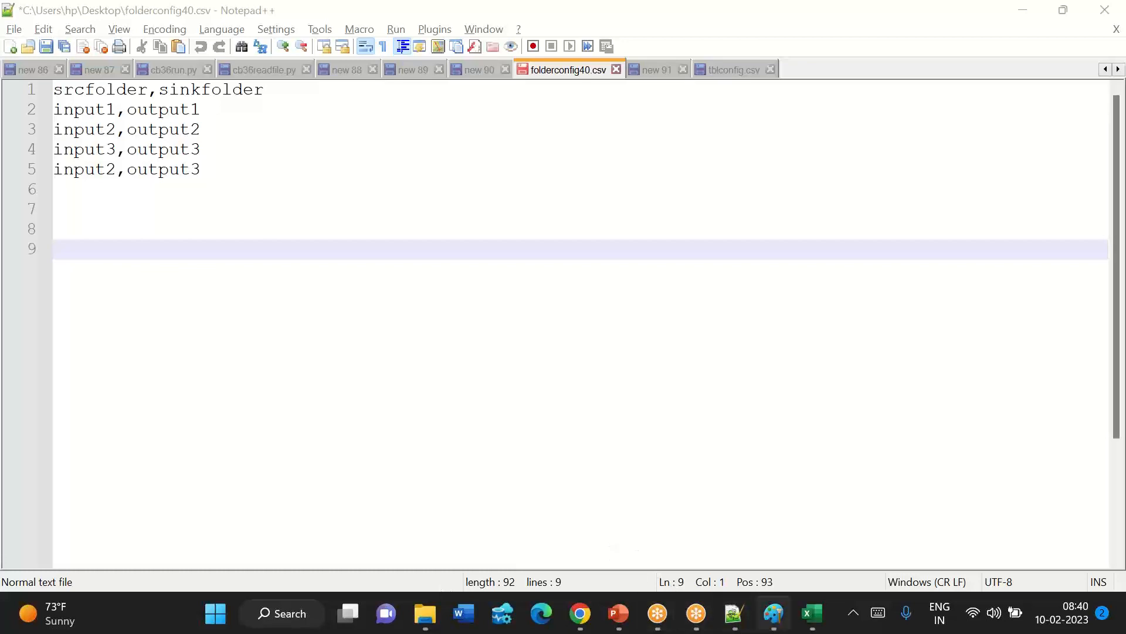
pyautogui.click(774, 627)
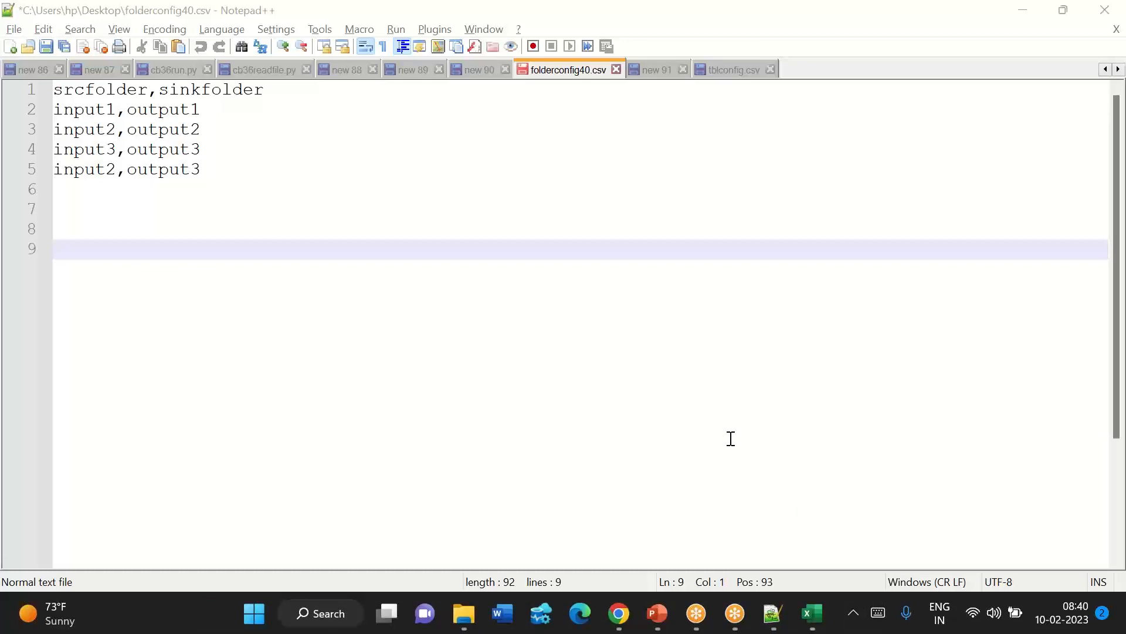
pyautogui.click(405, 274)
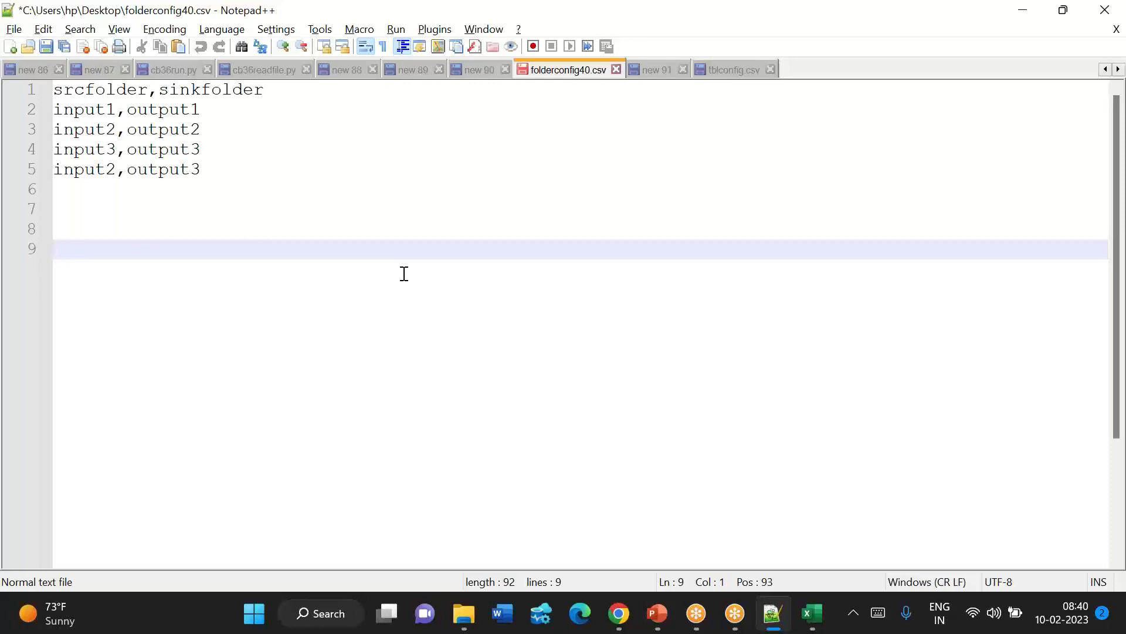
pyautogui.click(628, 620)
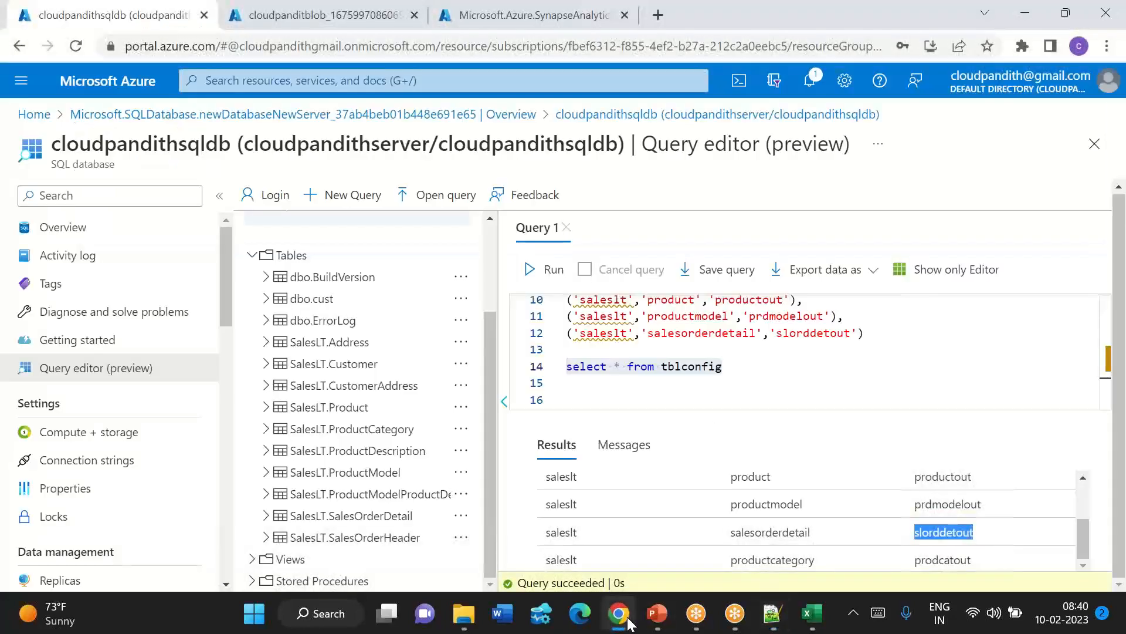
# Step: Check the five sinkfolder values, custout through prodcatout, in the tblconfig results
pyautogui.click(717, 399)
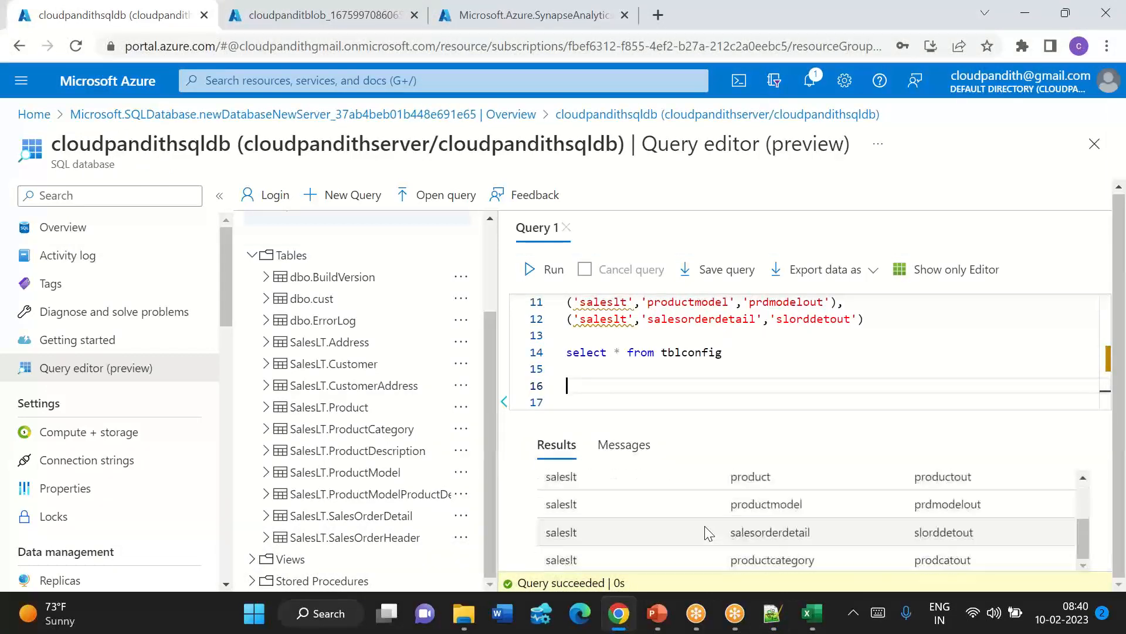
pyautogui.scroll(3, 708, 532)
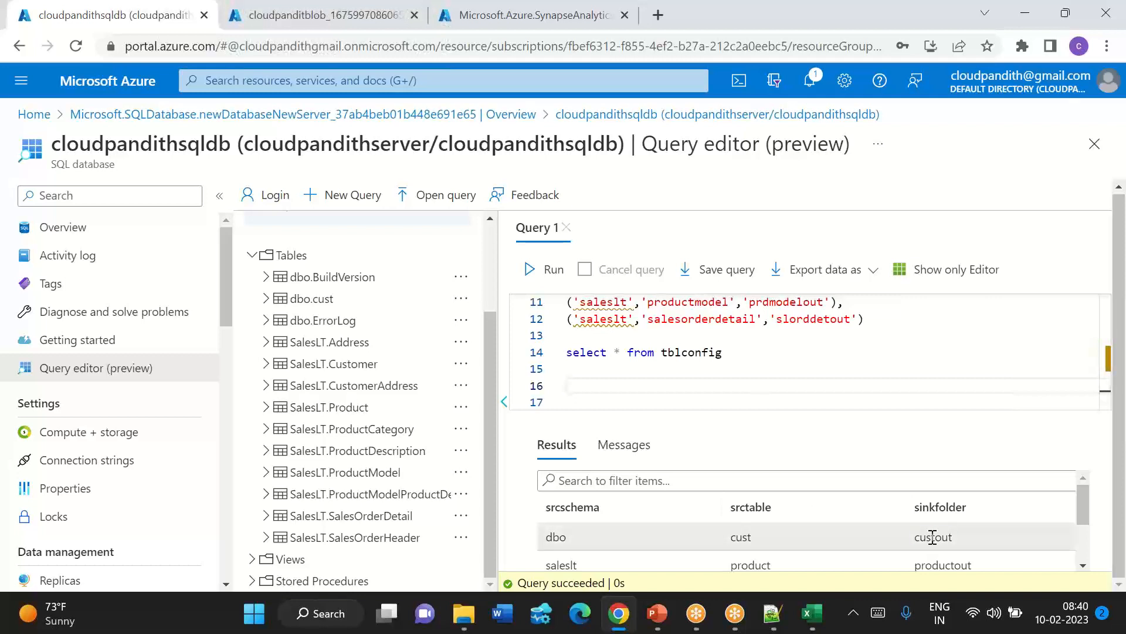
pyautogui.doubleClick(932, 537)
pyautogui.scroll(-2, 933, 535)
pyautogui.doubleClick(933, 498)
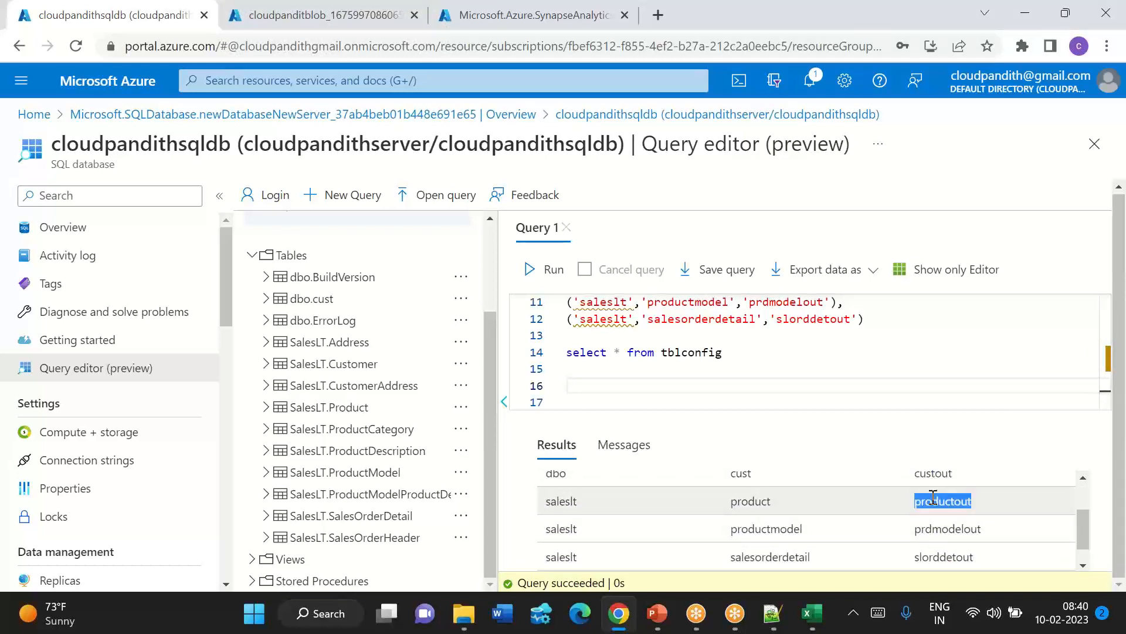
pyautogui.doubleClick(948, 528)
pyautogui.scroll(-1, 949, 526)
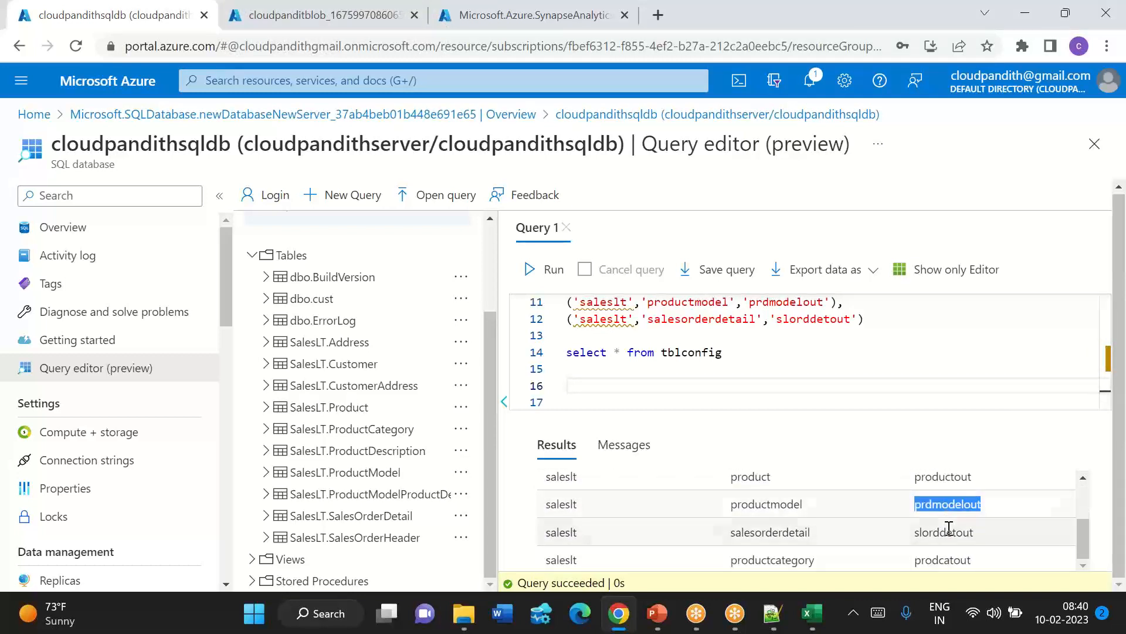
pyautogui.doubleClick(944, 532)
pyautogui.click(936, 559)
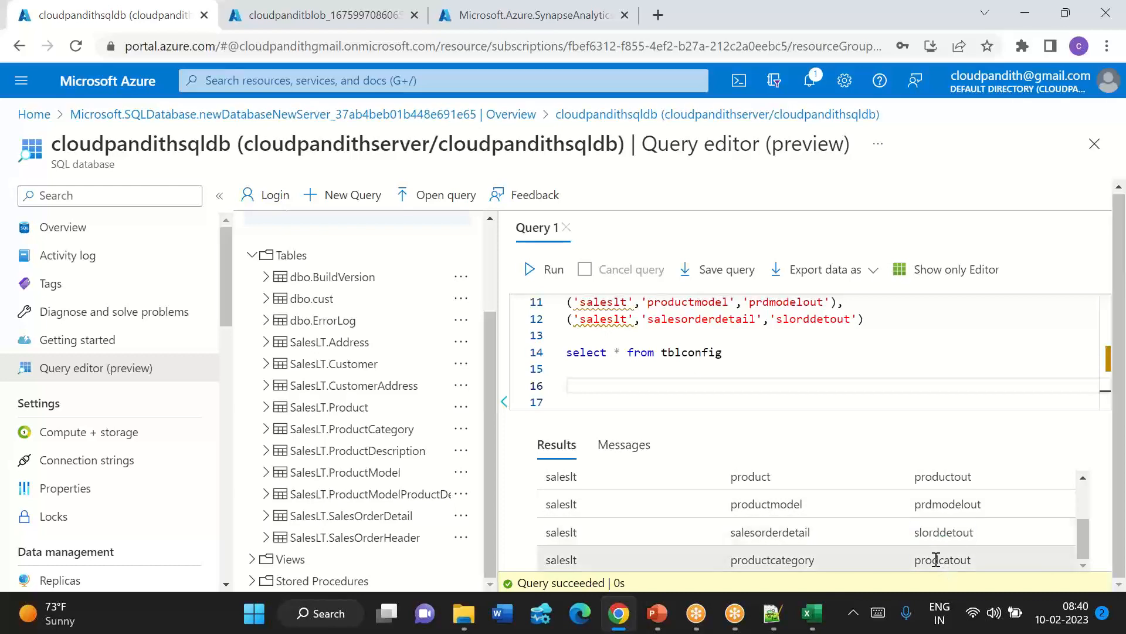
pyautogui.doubleClick(937, 558)
# Step: Recheck the custout to slorddetout values, then move to the cloudpanditblob deployment page
pyautogui.click(288, 13)
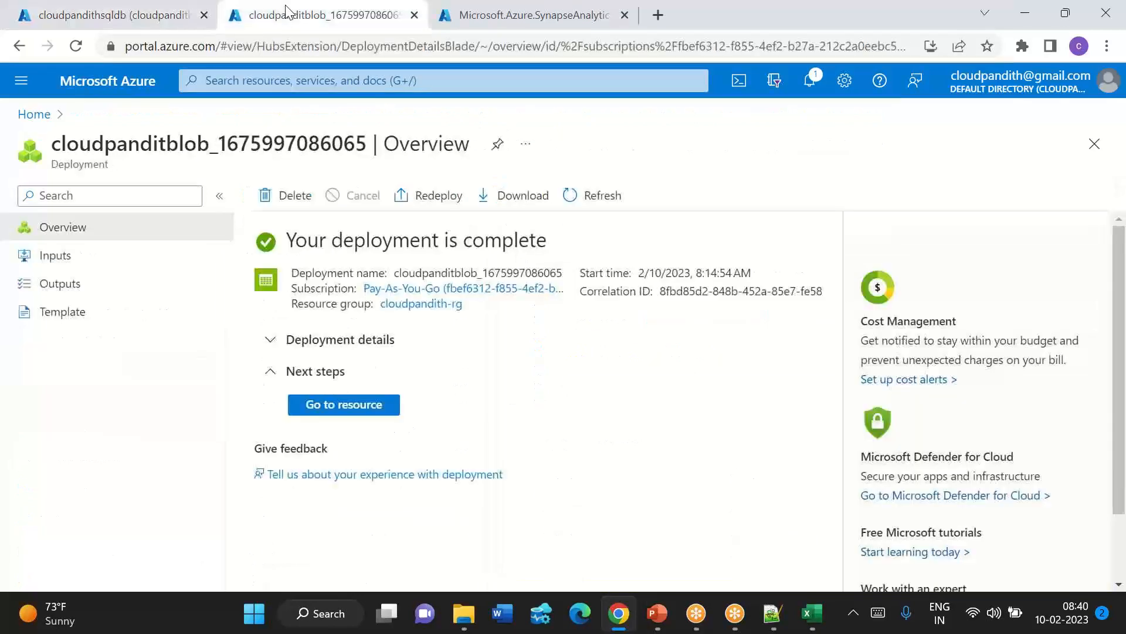
pyautogui.click(176, 16)
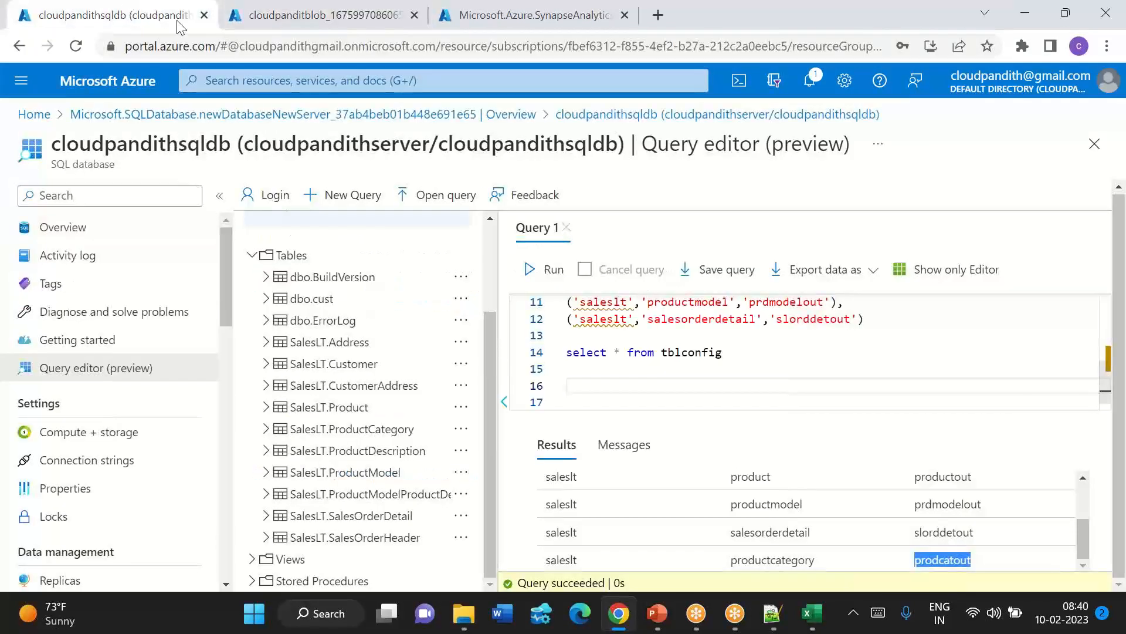
pyautogui.doubleClick(958, 503)
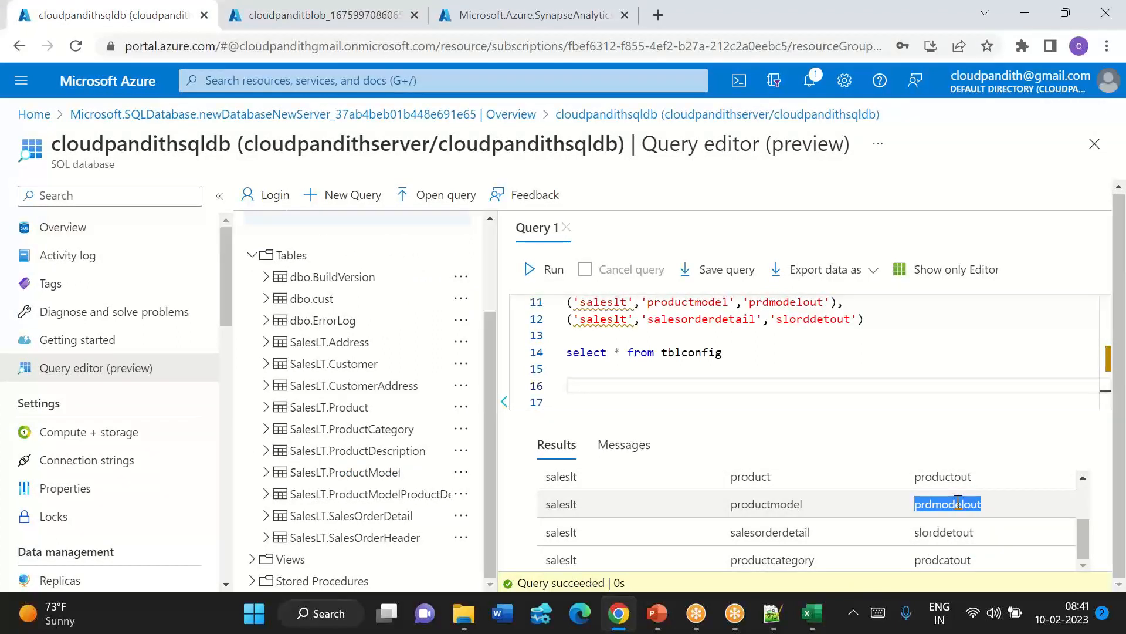
pyautogui.scroll(2, 958, 503)
pyautogui.doubleClick(940, 515)
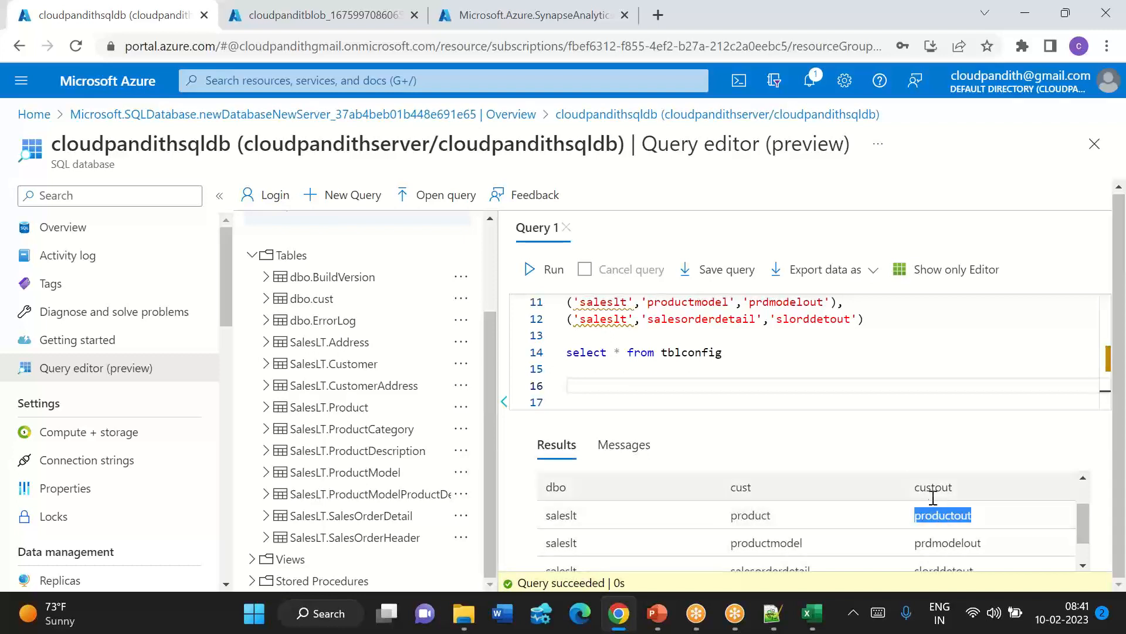
pyautogui.doubleClick(932, 490)
pyautogui.doubleClick(946, 516)
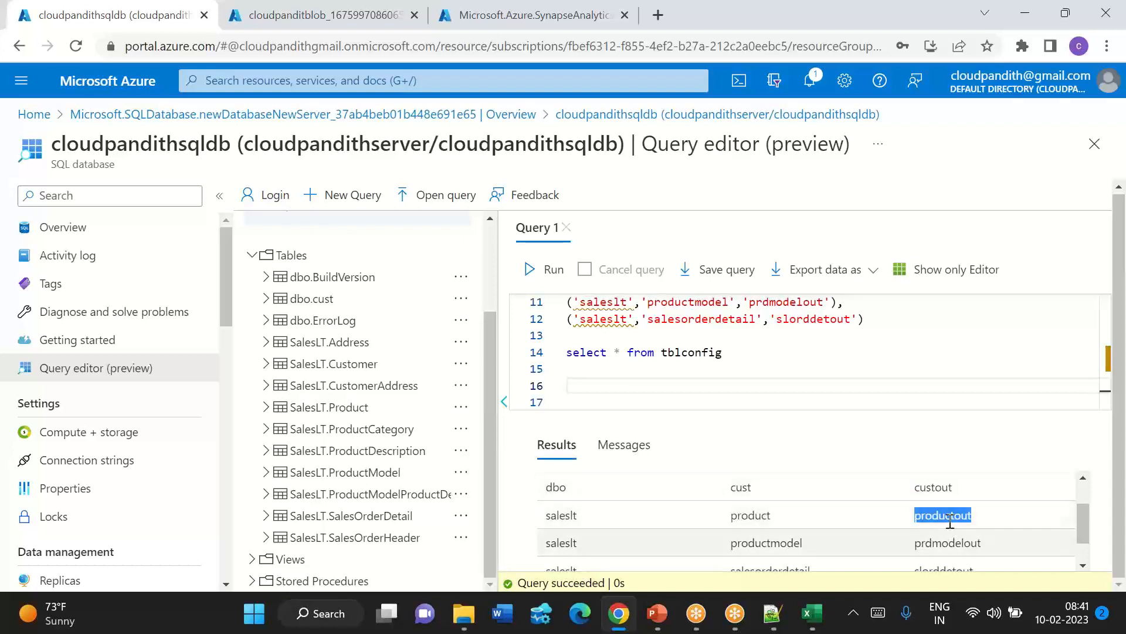
pyautogui.doubleClick(948, 543)
pyautogui.scroll(-2, 945, 522)
pyautogui.doubleClick(937, 533)
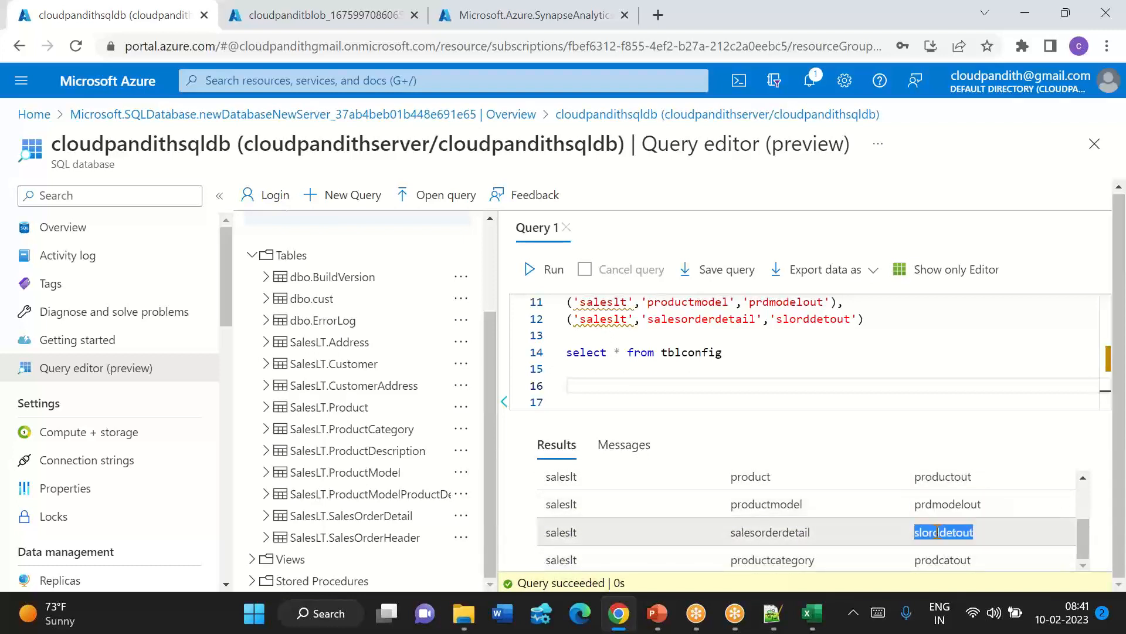
pyautogui.click(289, 19)
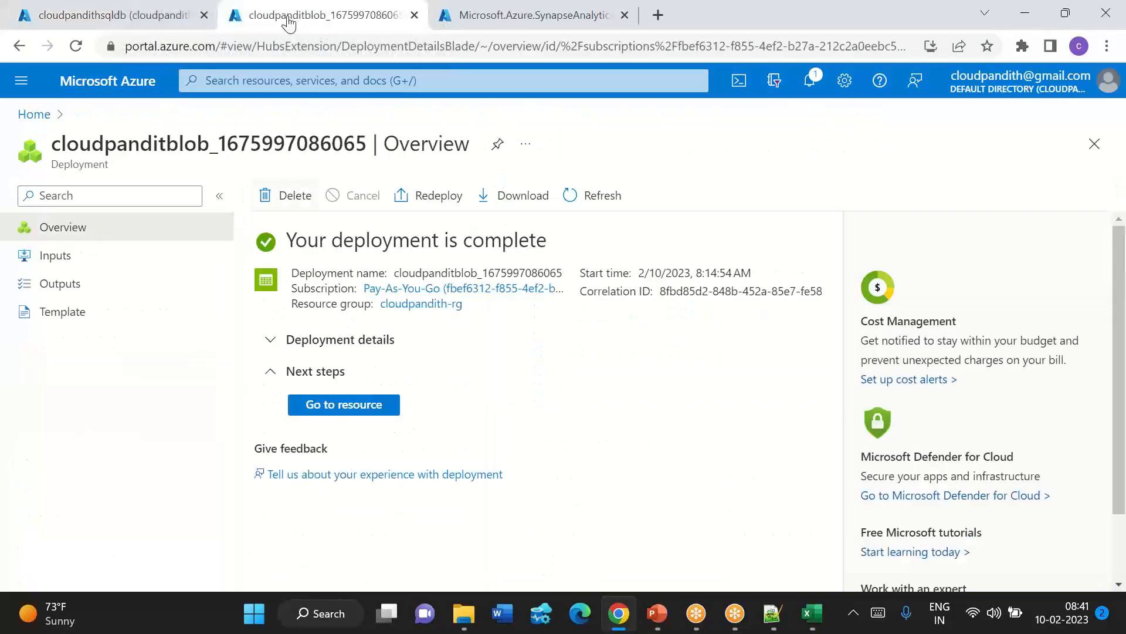
# Step: Open the cloudpanditblob storage account's Containers list, showing only $logs, then the Synapse deployment page
pyautogui.click(368, 405)
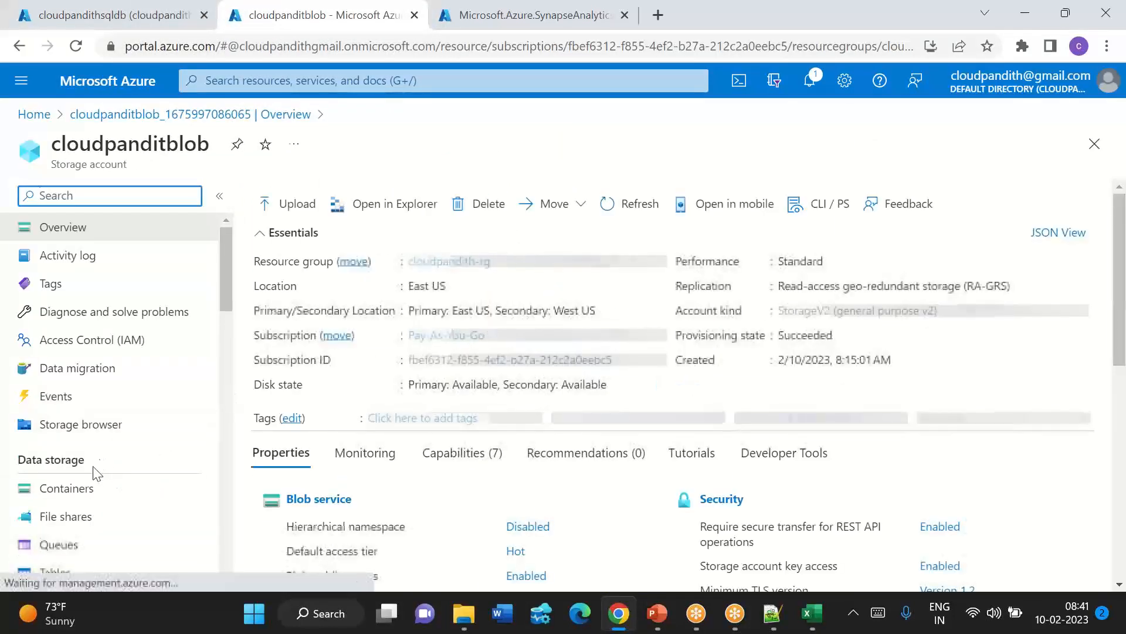
pyautogui.click(67, 488)
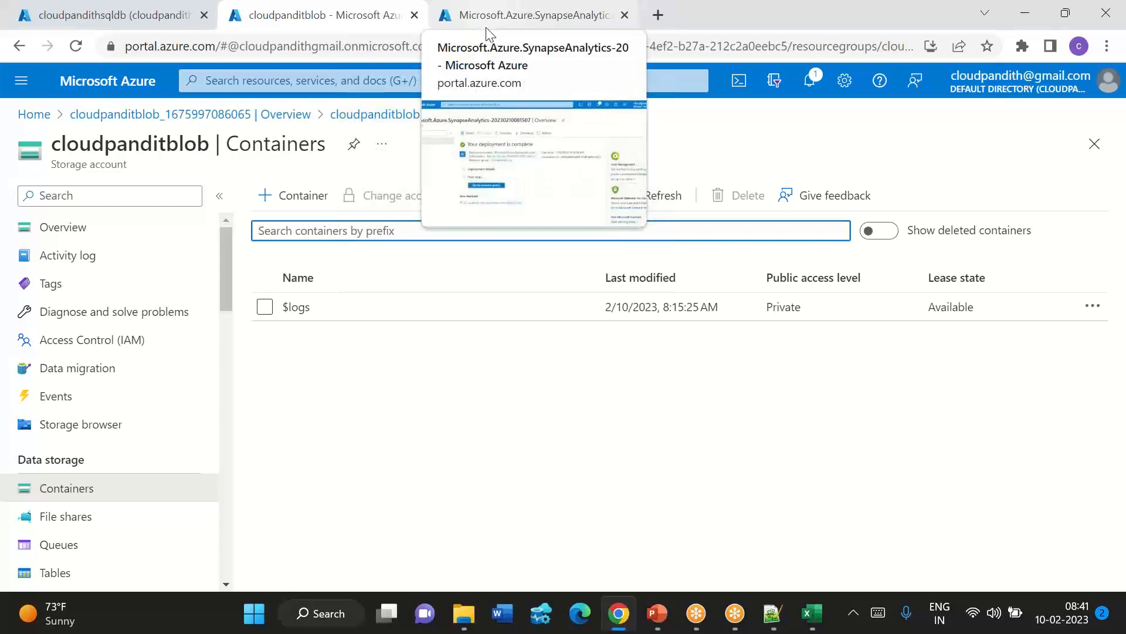
pyautogui.click(487, 35)
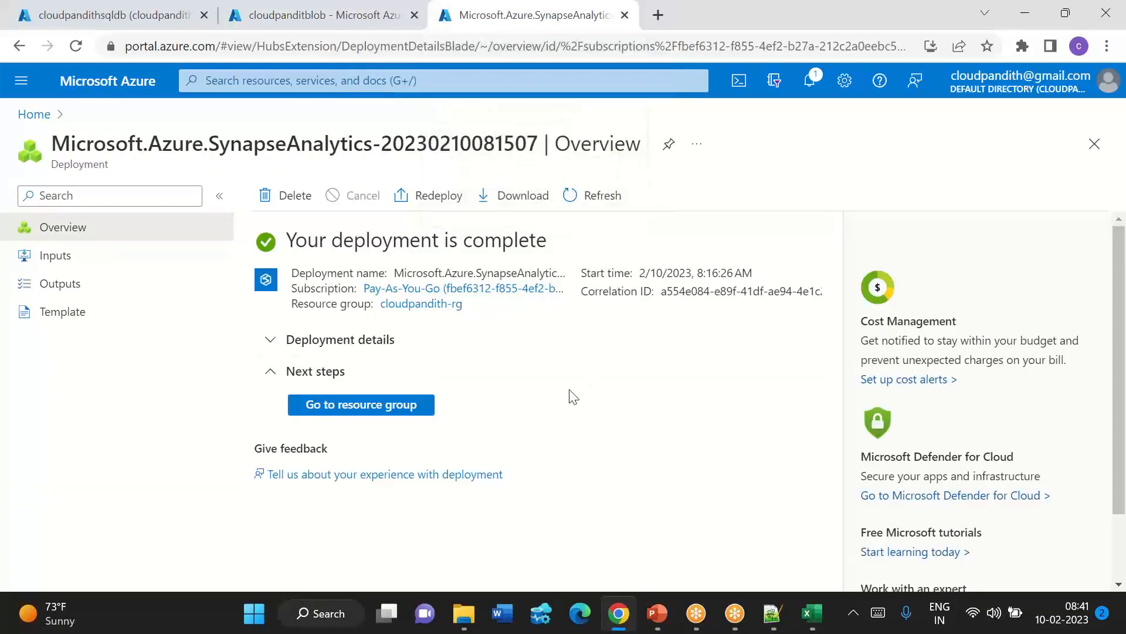
# Step: Open cloudpandithsynapsews1002 from the cloudpandith-rg resource group and launch Synapse Studio
pyautogui.click(359, 404)
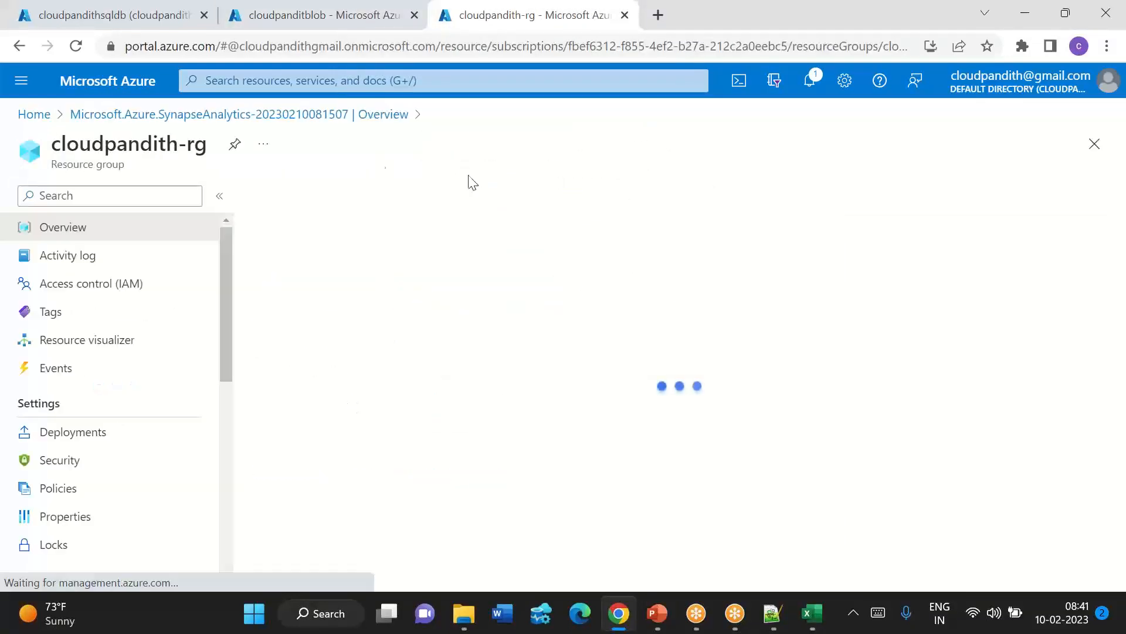
pyautogui.scroll(-2, 584, 373)
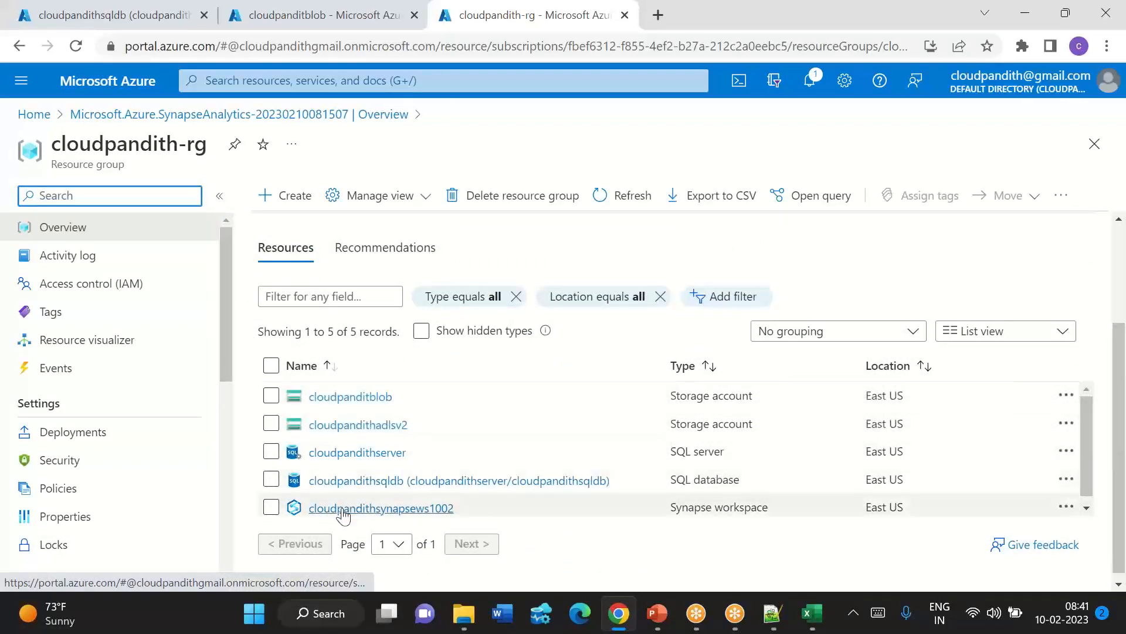
pyautogui.click(359, 510)
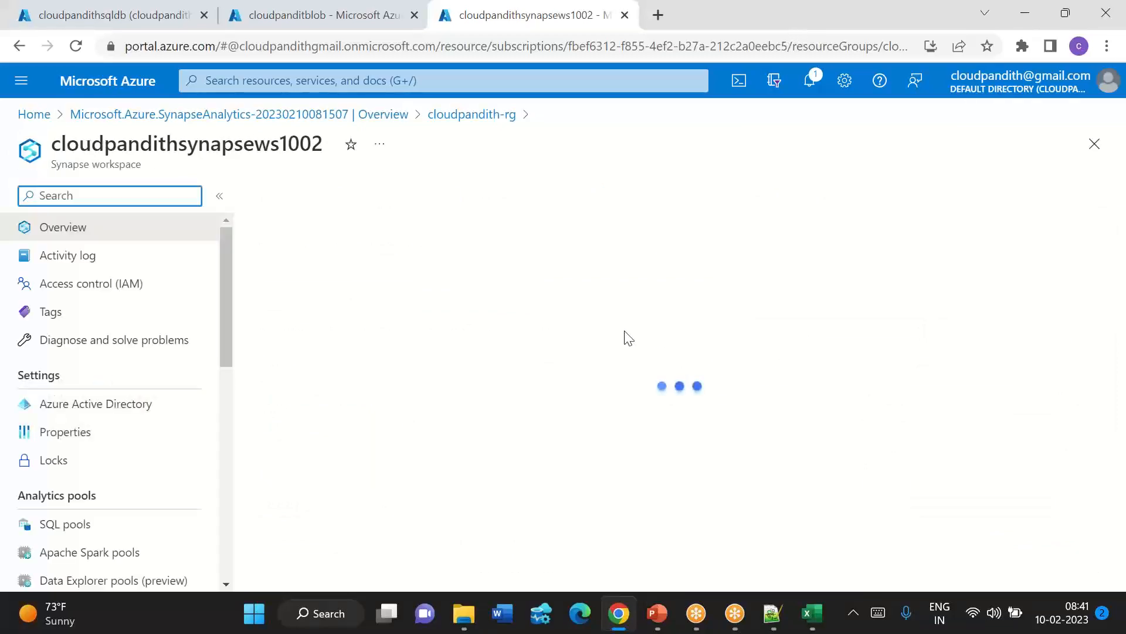
pyautogui.scroll(-3, 624, 395)
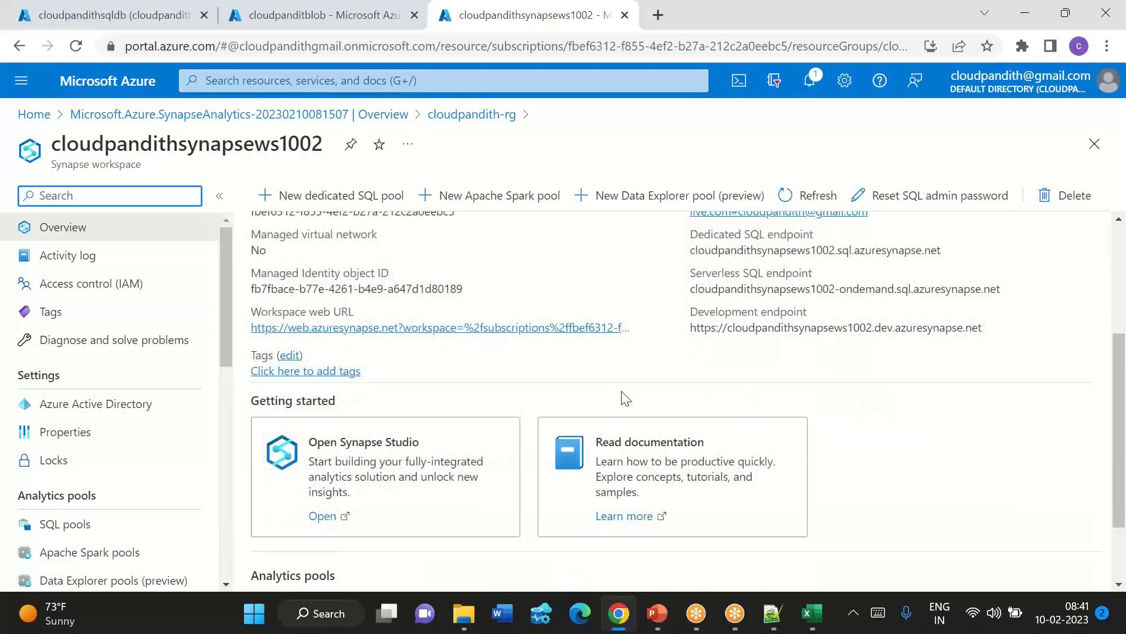
pyautogui.click(318, 420)
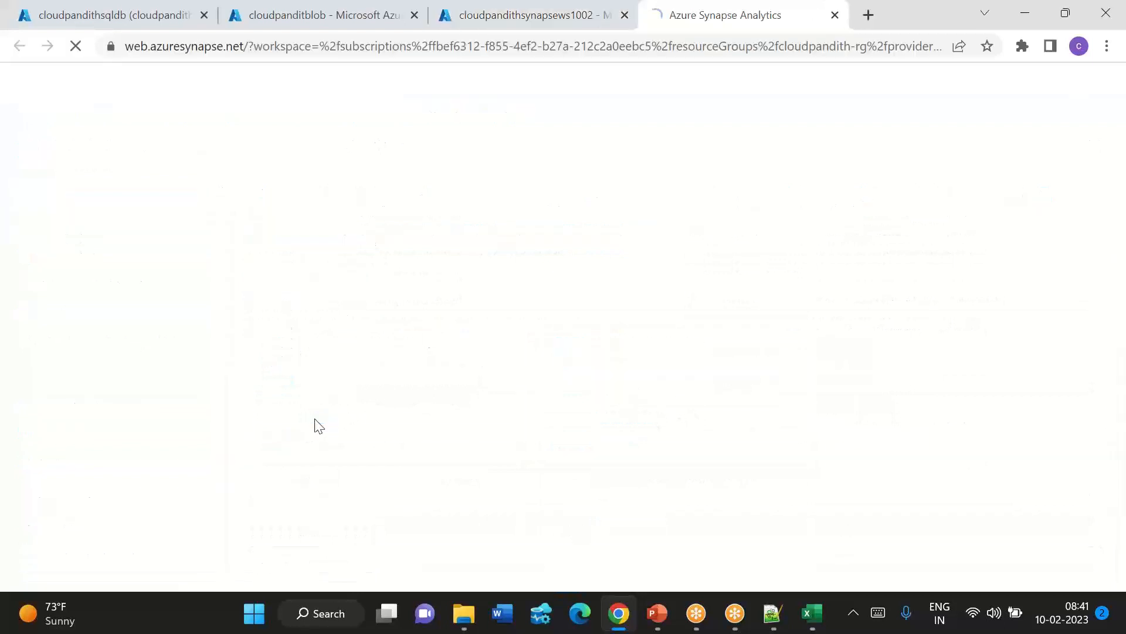
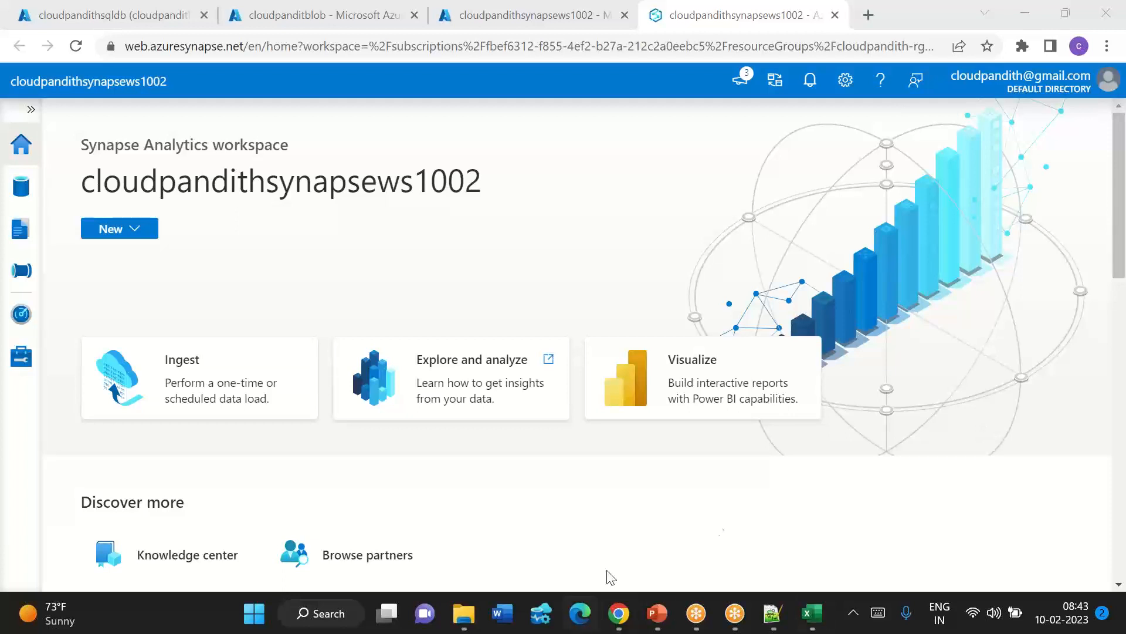
# Step: Launch Paint from Windows Search and maximize its window
pyautogui.click(346, 619)
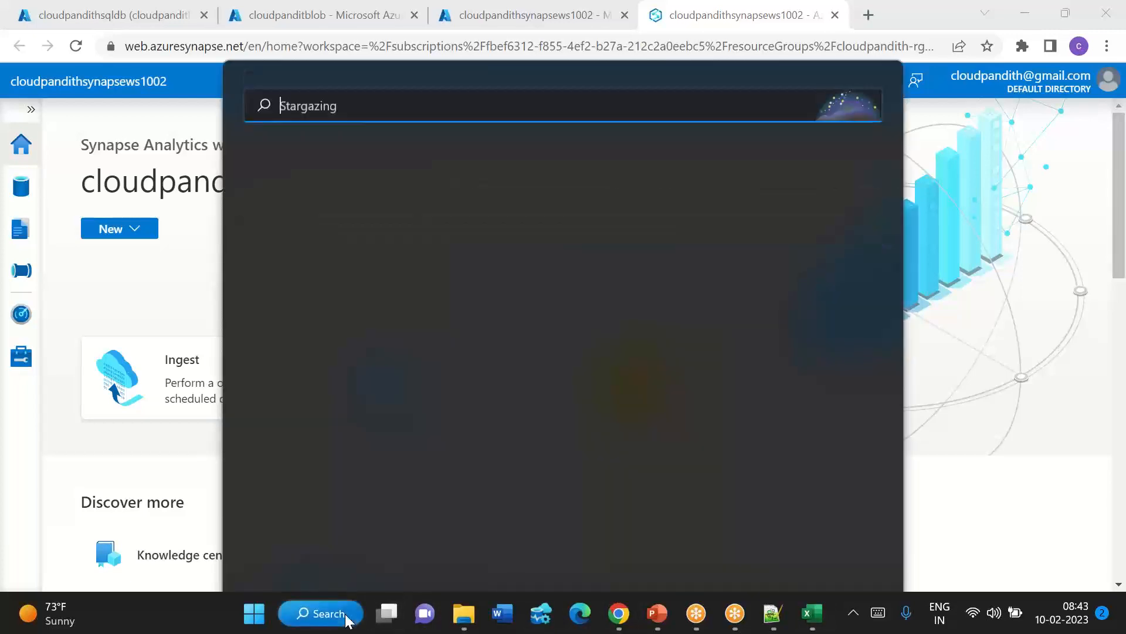
pyautogui.write('paint')
pyautogui.press('Return')
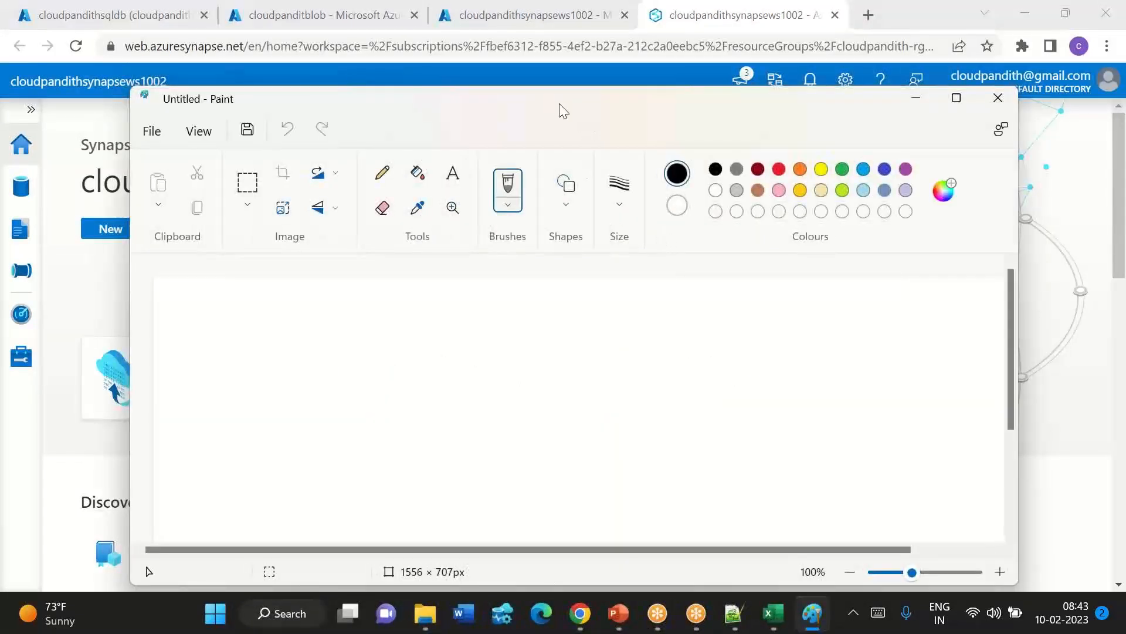
pyautogui.moveTo(563, 110); pyautogui.dragTo(455, 87)
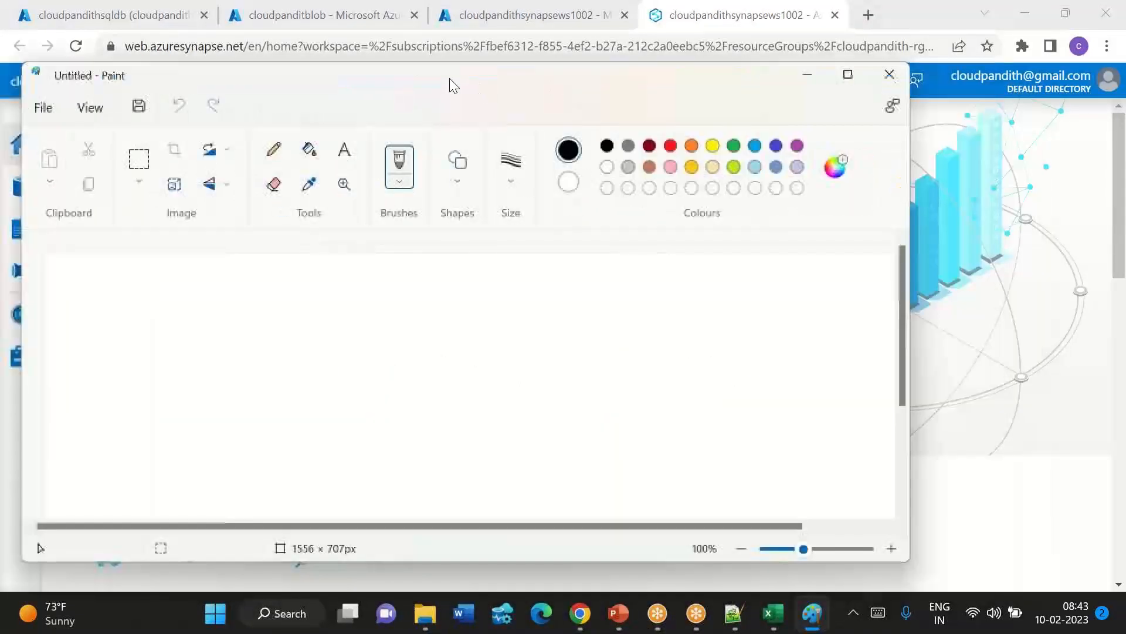
pyautogui.moveTo(583, 85); pyautogui.dragTo(439, 85)
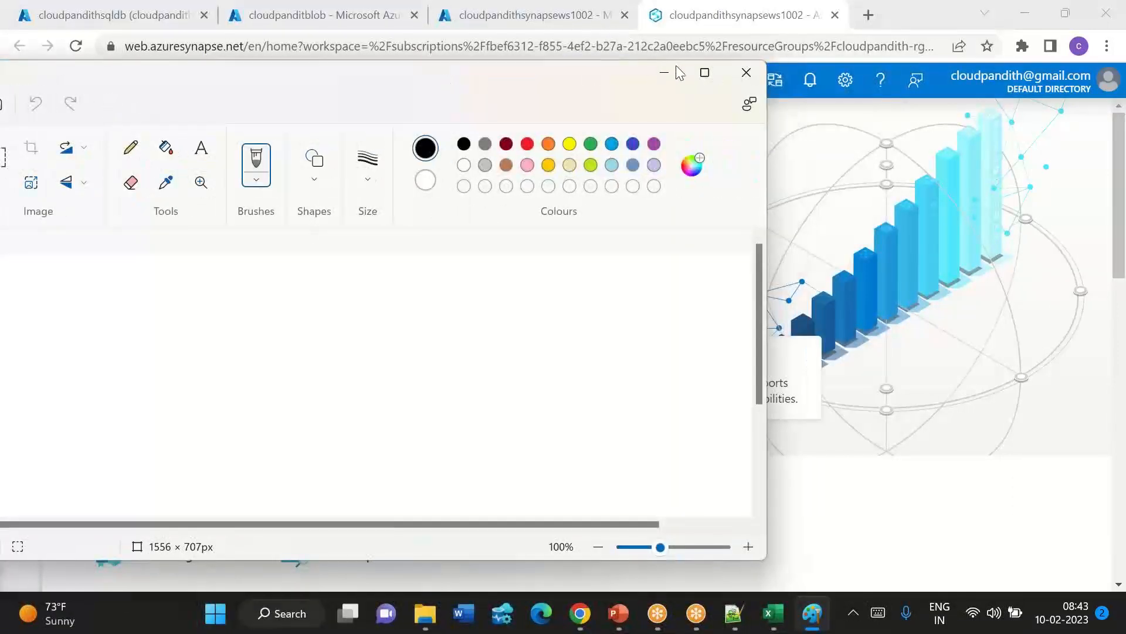
pyautogui.click(707, 74)
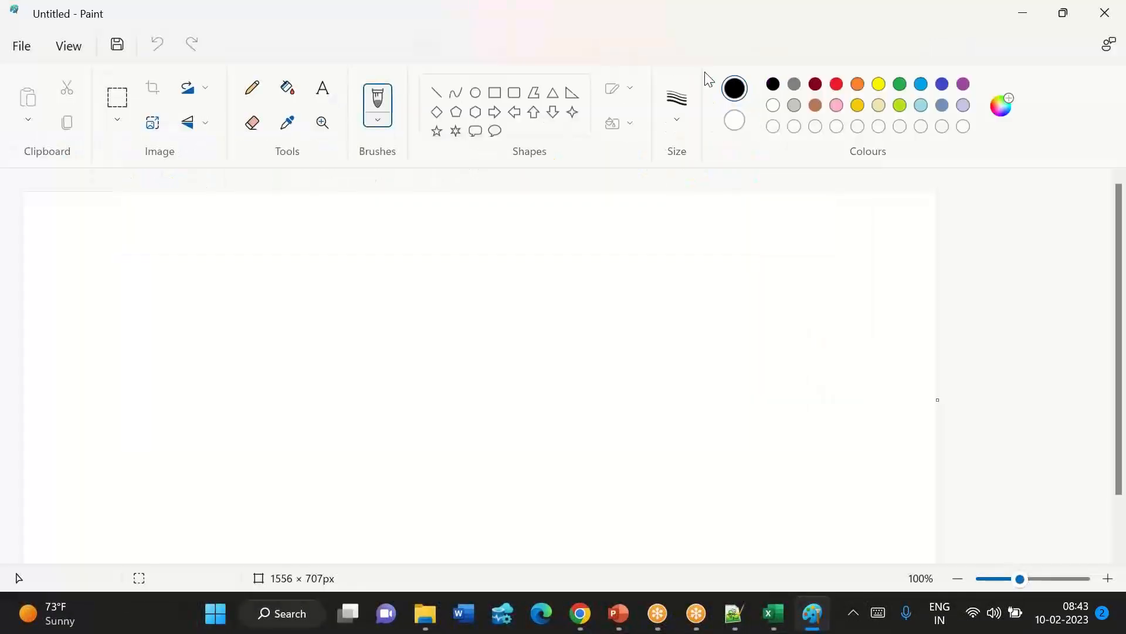
# Step: Draw a flat outlined oval on the canvas's left, after undoing a trial rounded rectangle
pyautogui.click(514, 88)
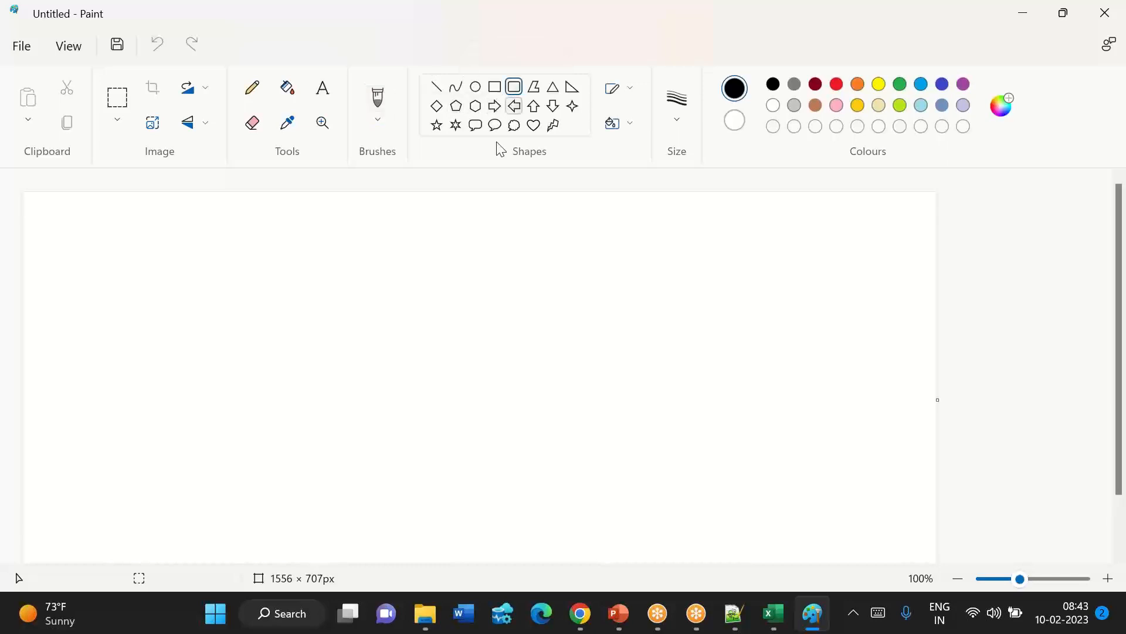
pyautogui.moveTo(108, 276); pyautogui.dragTo(235, 455)
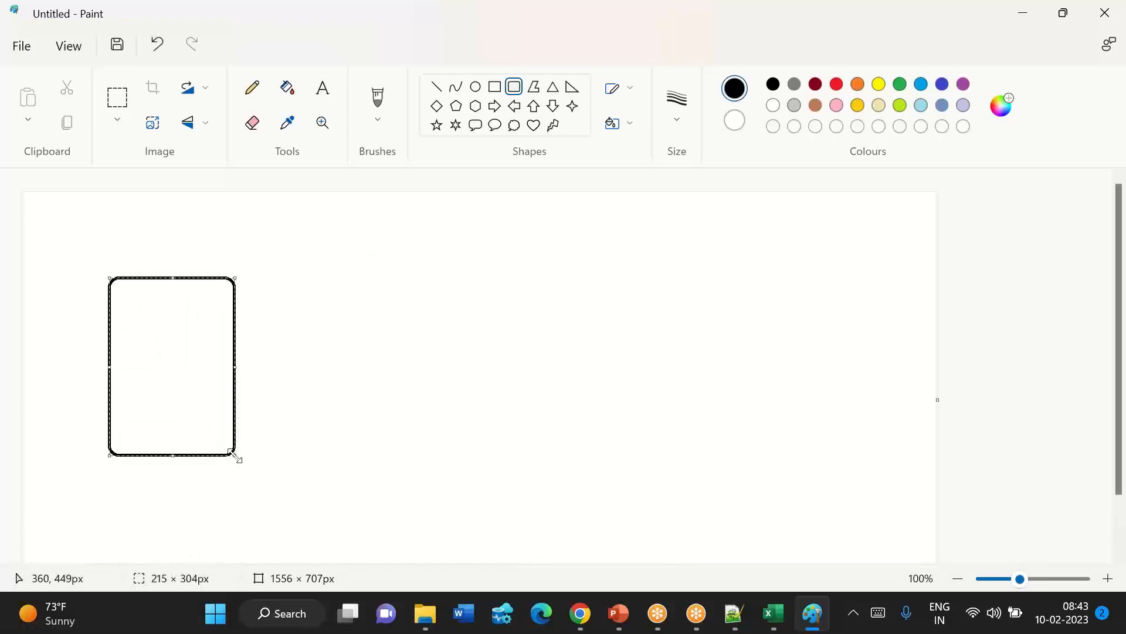
pyautogui.hotkey('ctrl', 'z')
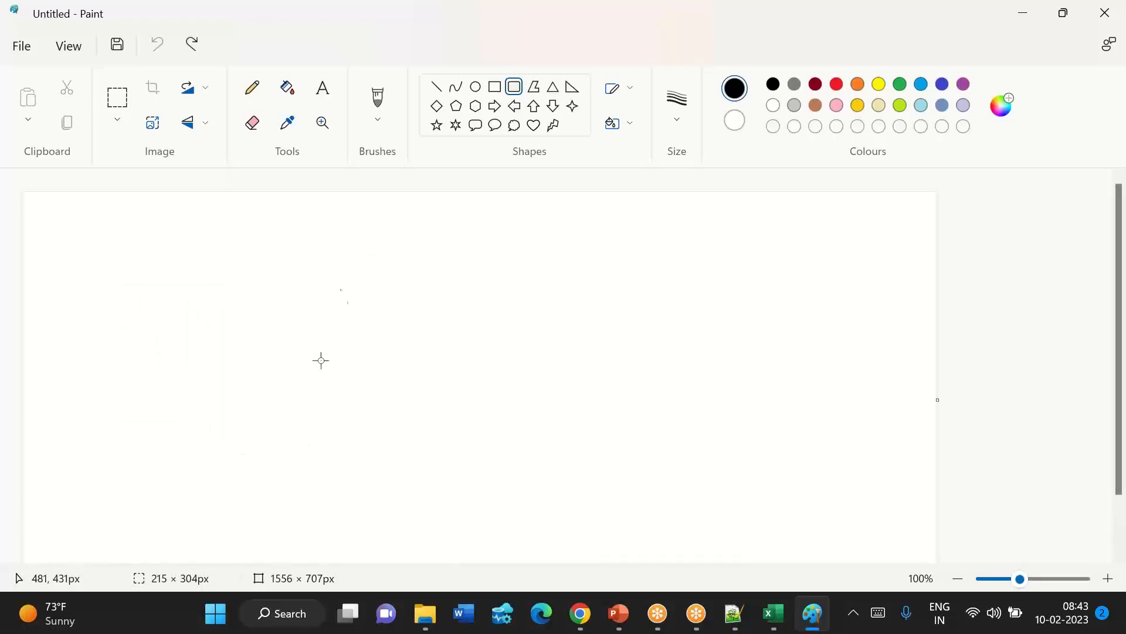
pyautogui.click(475, 86)
pyautogui.moveTo(120, 305); pyautogui.dragTo(227, 346)
pyautogui.click(296, 343)
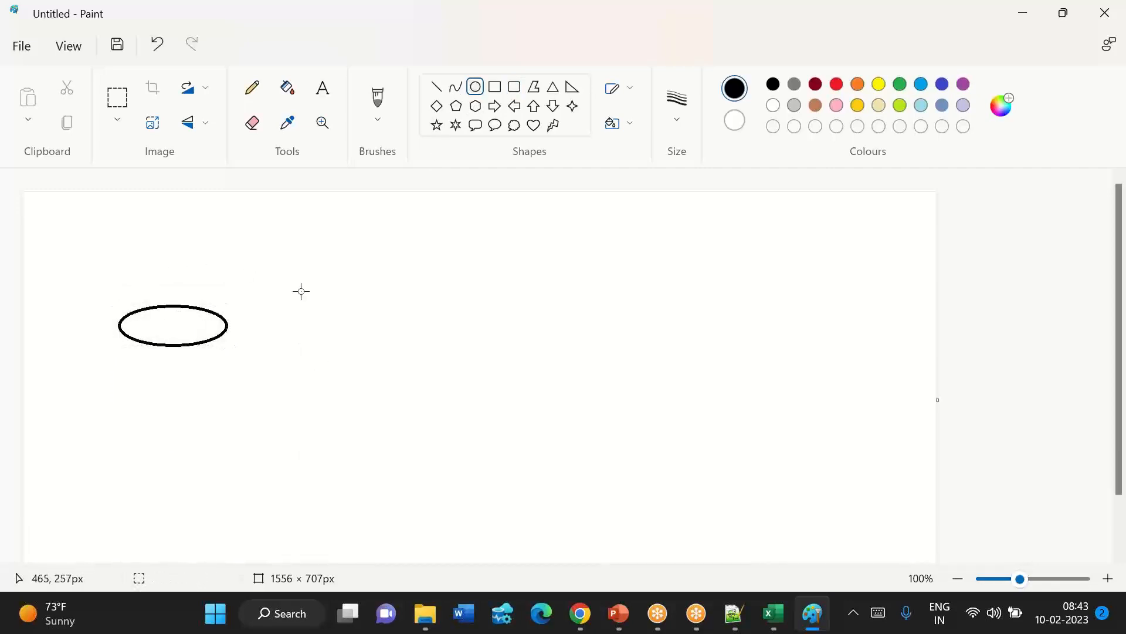
# Step: Draw the cylinder's left and right sides and a bottom line below the oval
pyautogui.click(436, 86)
pyautogui.moveTo(120, 327); pyautogui.dragTo(117, 439)
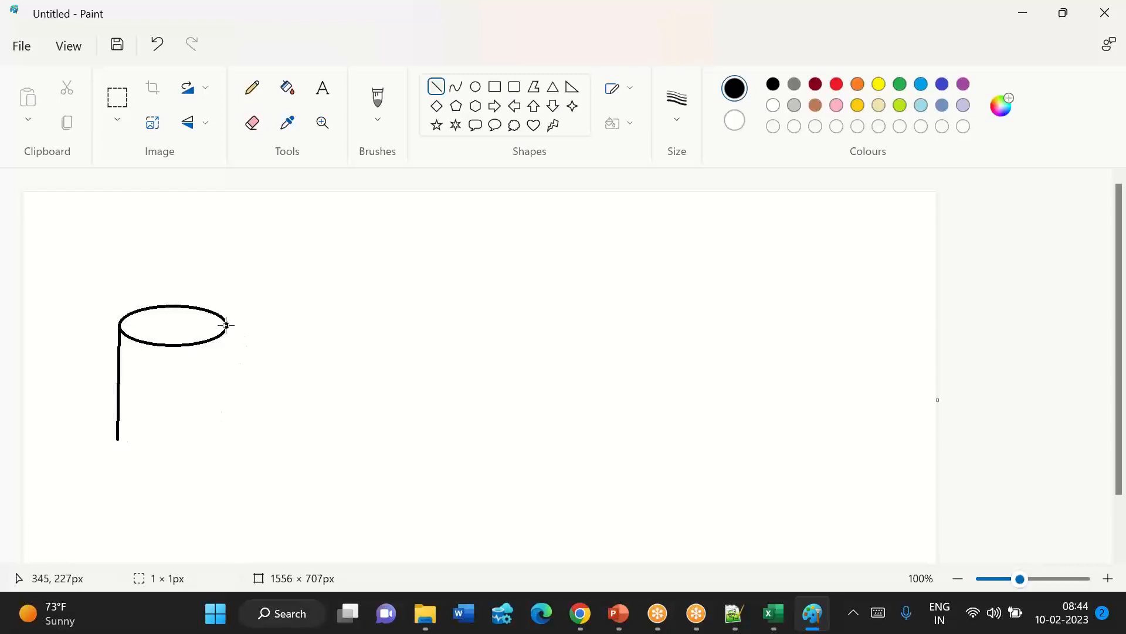
pyautogui.moveTo(226, 324); pyautogui.dragTo(222, 444)
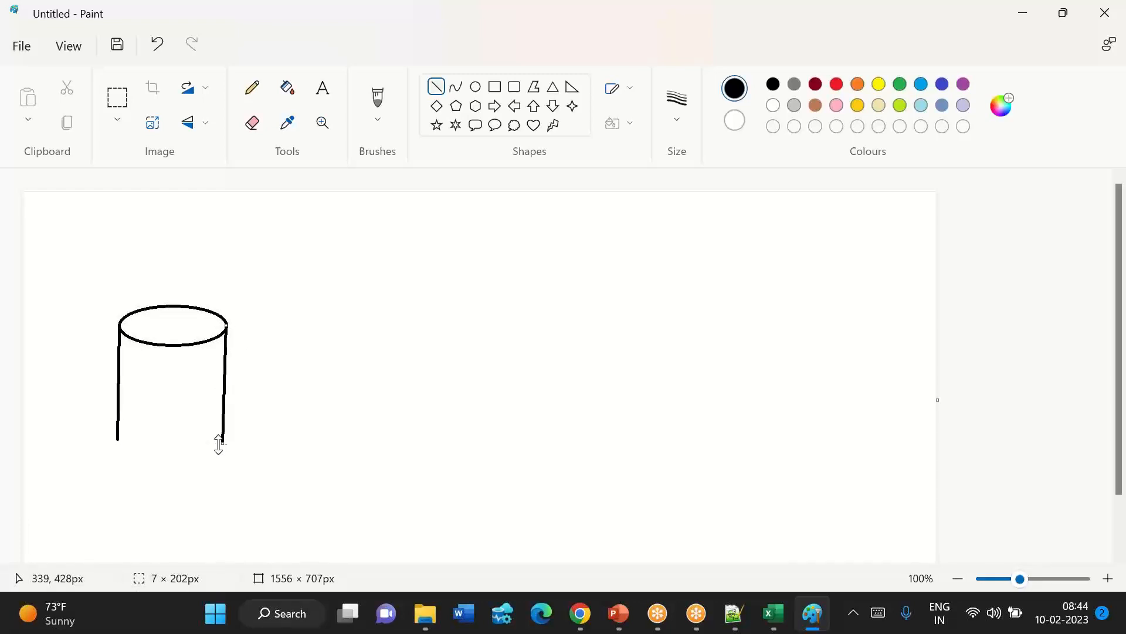
pyautogui.moveTo(117, 439); pyautogui.dragTo(224, 441)
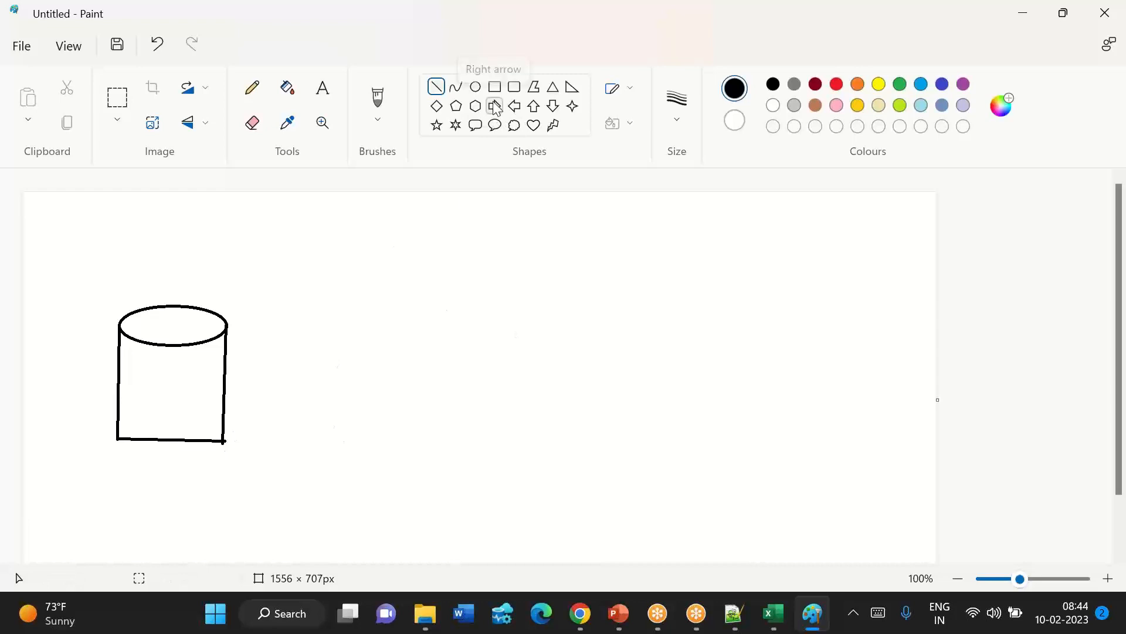
# Step: Replace the straight bottom line with an oval base for the cylinder
pyautogui.click(475, 105)
pyautogui.moveTo(420, 236); pyautogui.dragTo(574, 410)
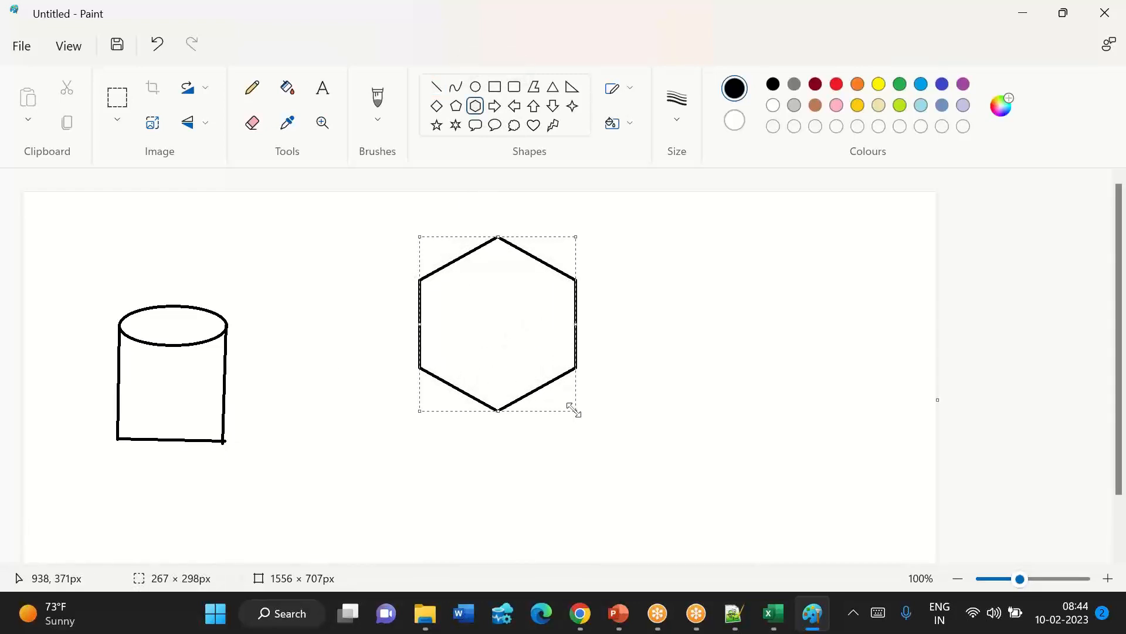
pyautogui.hotkey('ctrl', 'z')
pyautogui.hotkey('ctrl', 'z')
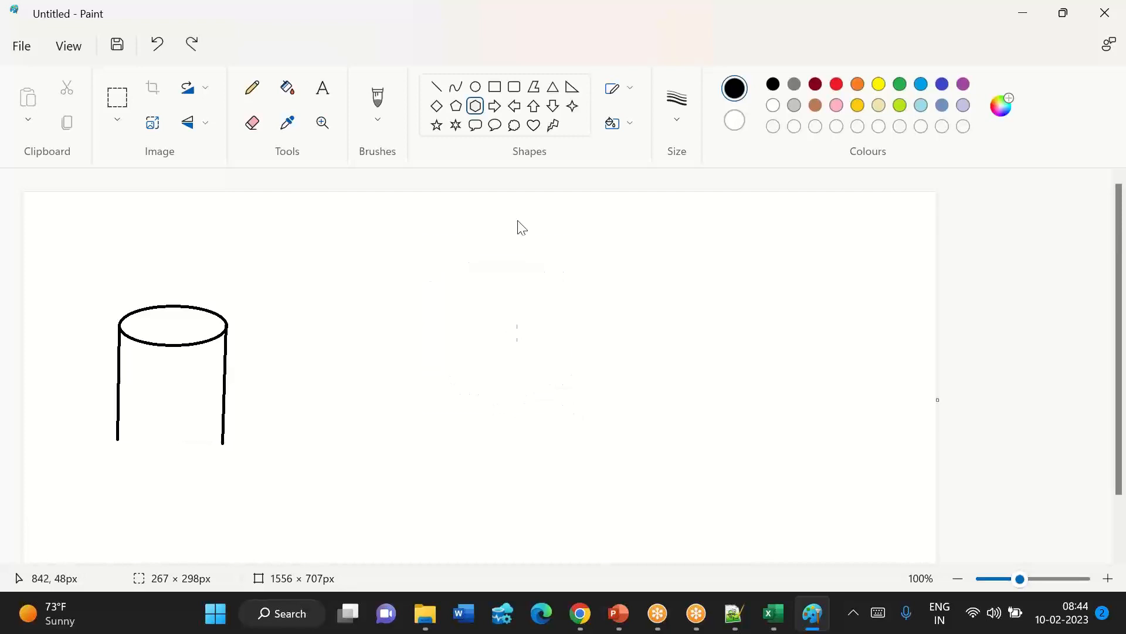
pyautogui.click(475, 86)
pyautogui.moveTo(120, 437); pyautogui.dragTo(159, 427)
pyautogui.click(332, 428)
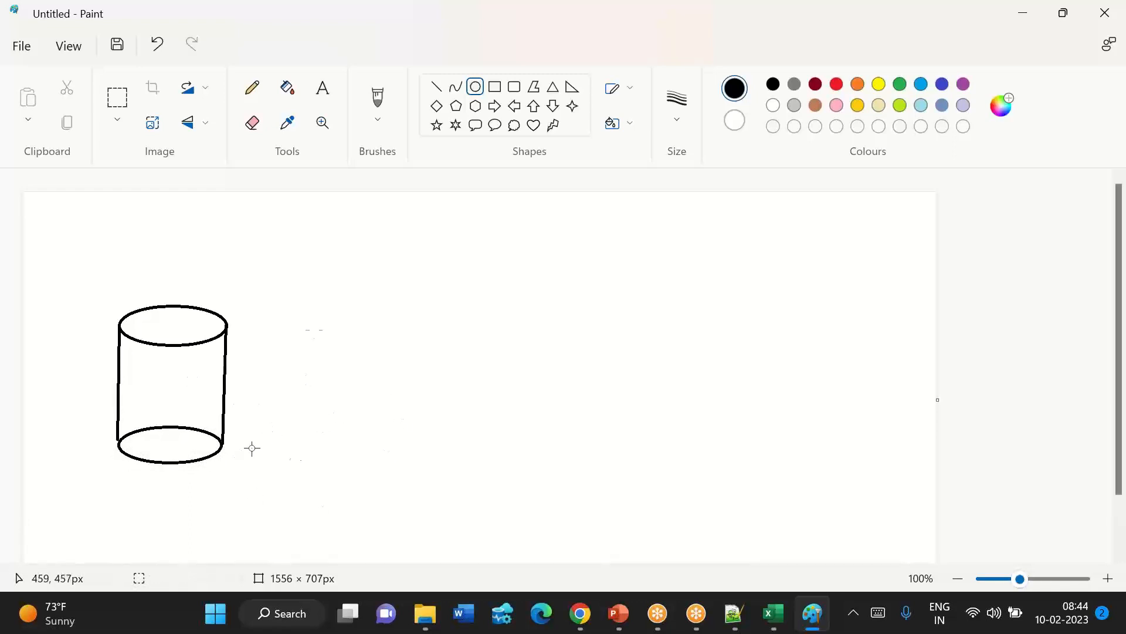
# Step: Draw a hexagon in the middle and a pentagon on the right, then return to the browser
pyautogui.click(478, 109)
pyautogui.moveTo(438, 259); pyautogui.dragTo(539, 381)
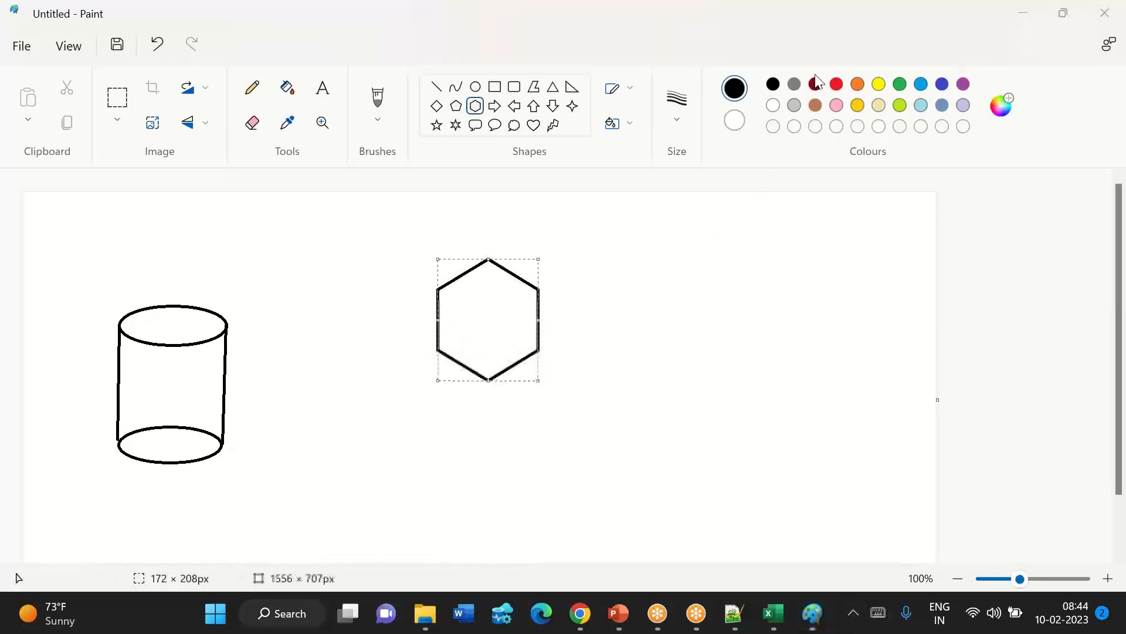
pyautogui.click(455, 106)
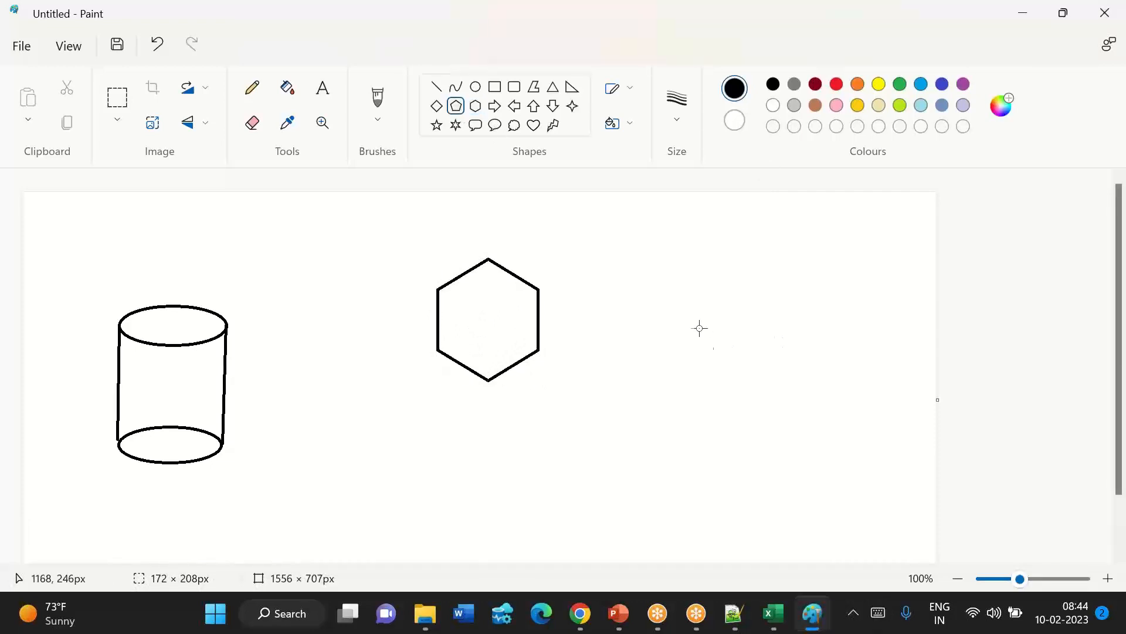
pyautogui.moveTo(692, 320); pyautogui.dragTo(808, 451)
pyautogui.click(873, 472)
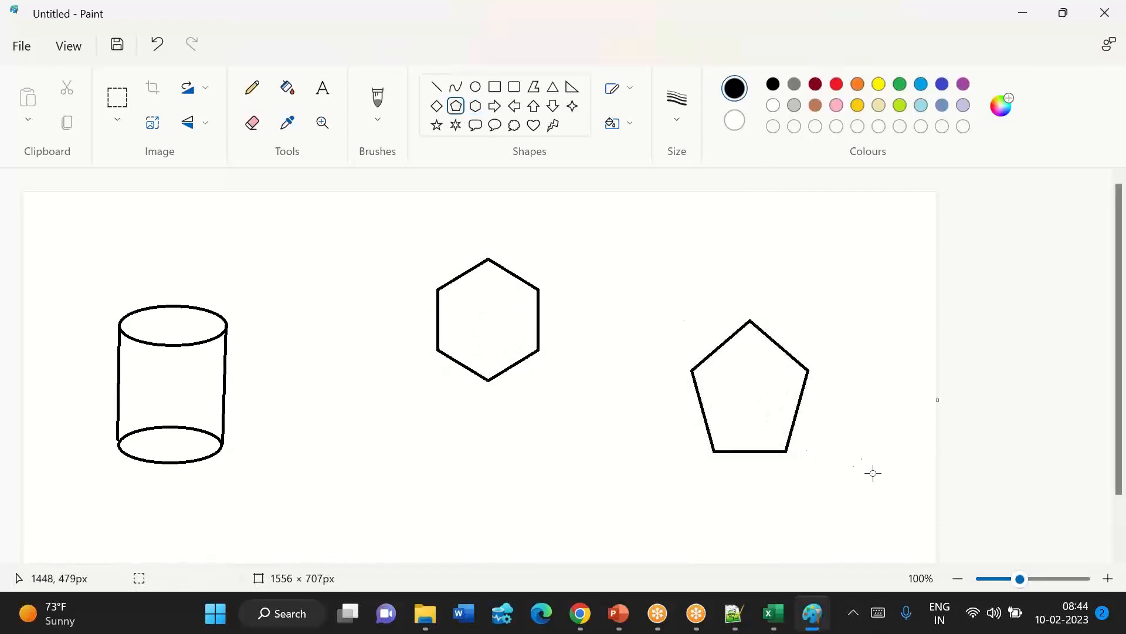
pyautogui.click(500, 301)
pyautogui.click(585, 613)
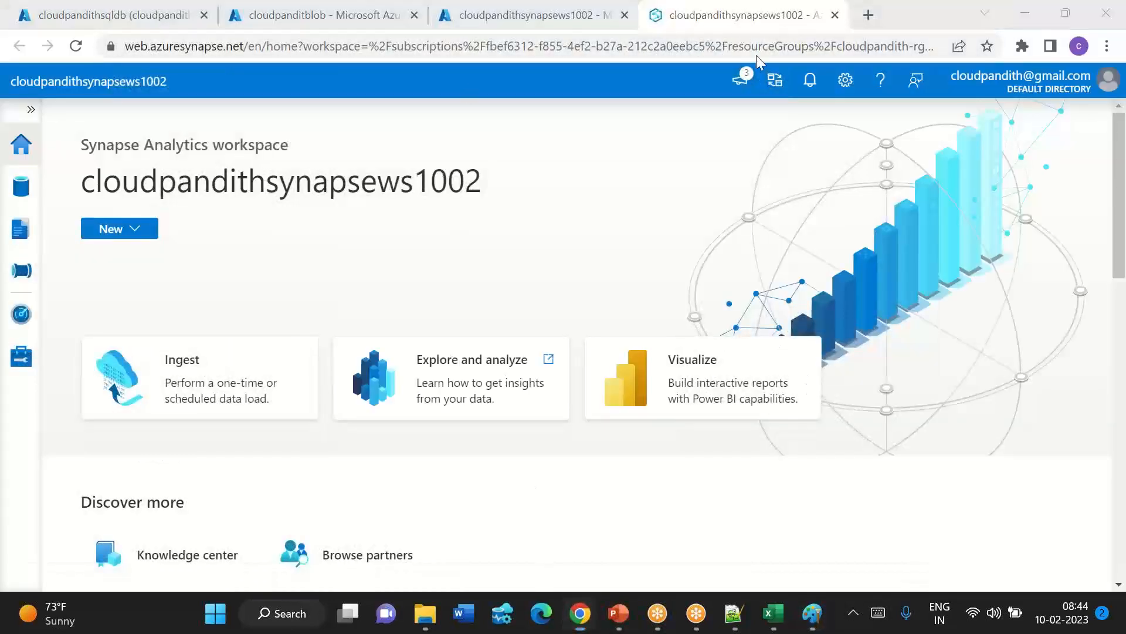
# Step: In a new tab, search 'synapse logo' and view the image results
pyautogui.click(869, 16)
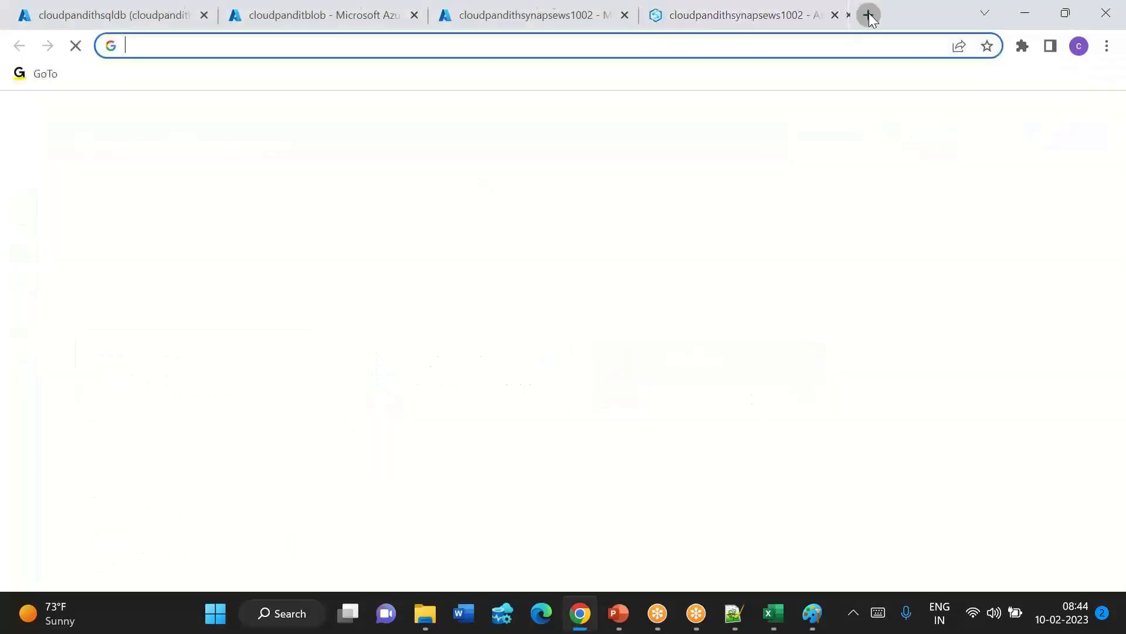
pyautogui.write('syna')
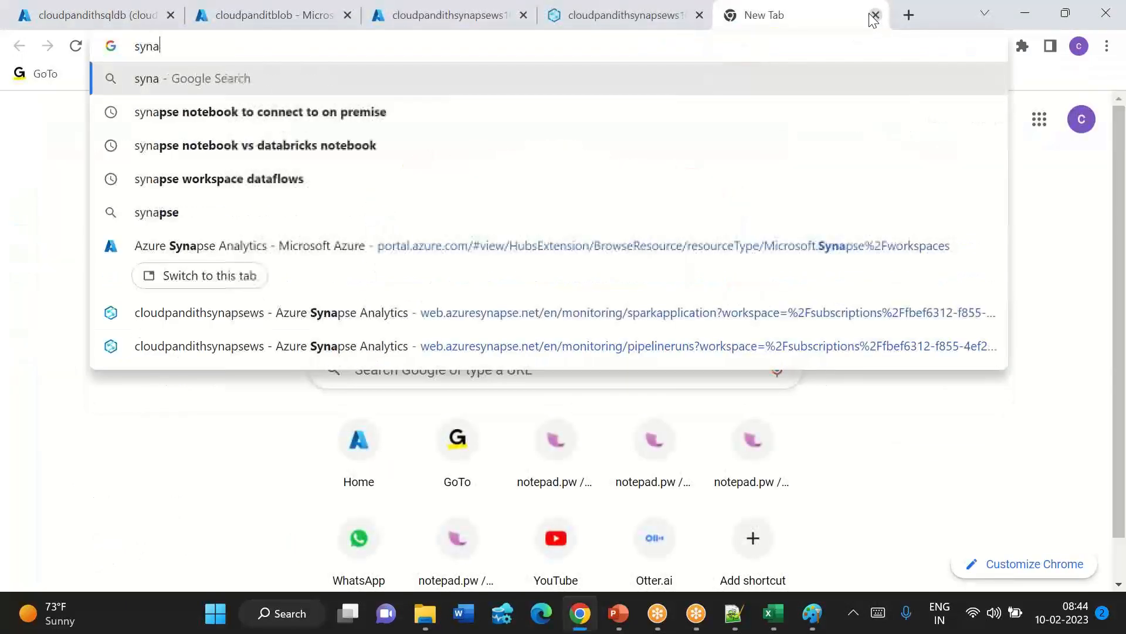
pyautogui.write('pse logo')
pyautogui.press('Return')
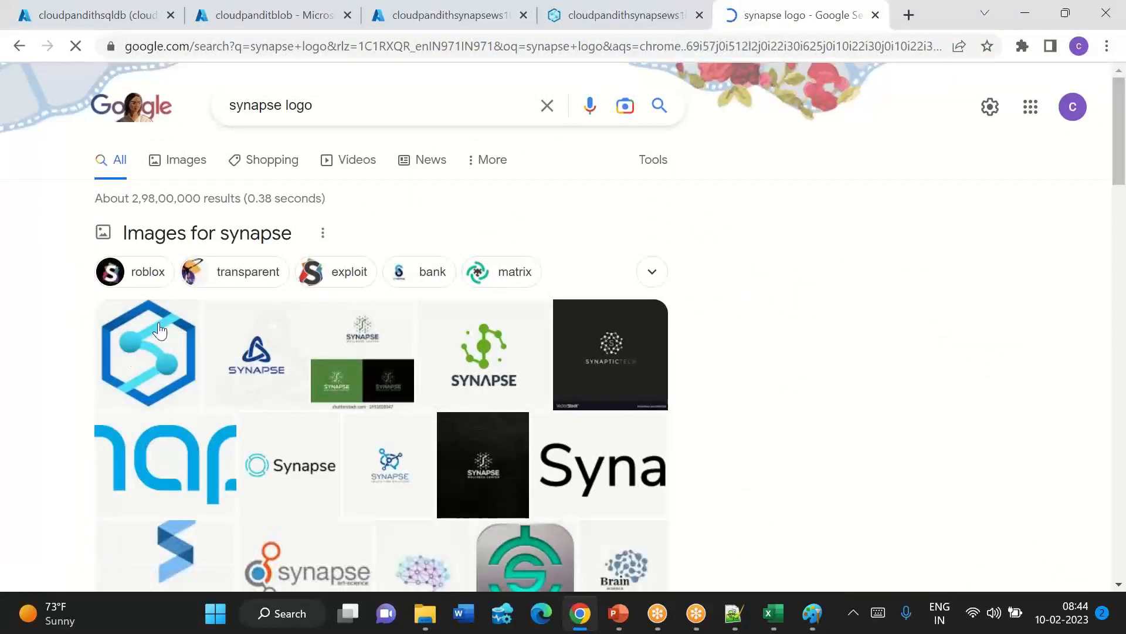
pyautogui.scroll(-3, 189, 364)
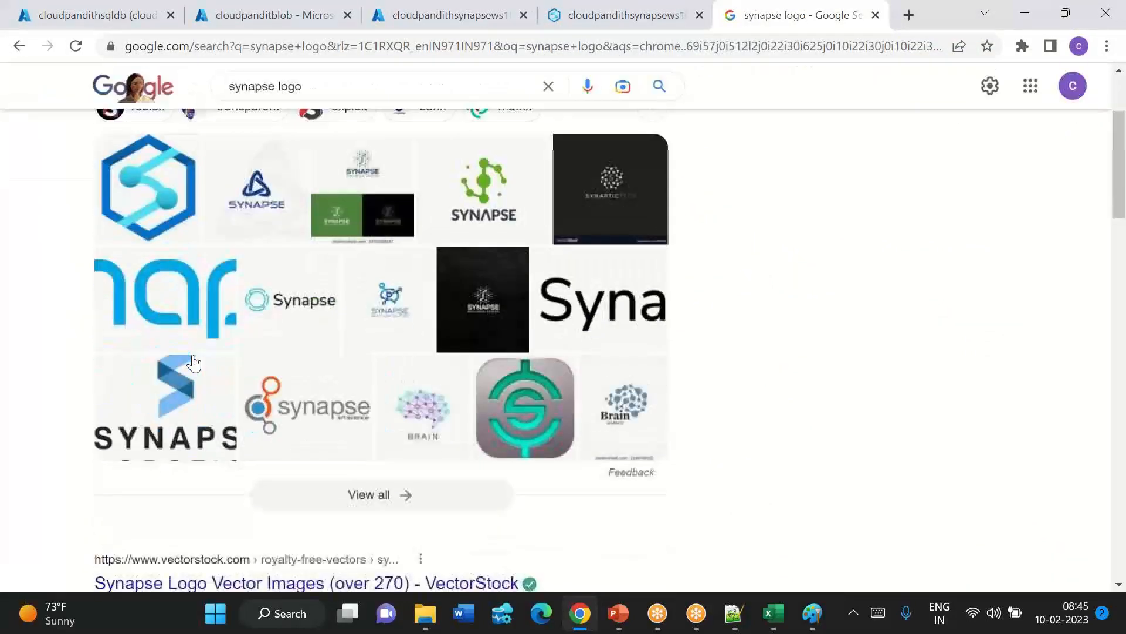
pyautogui.scroll(3, 188, 296)
pyautogui.click(195, 170)
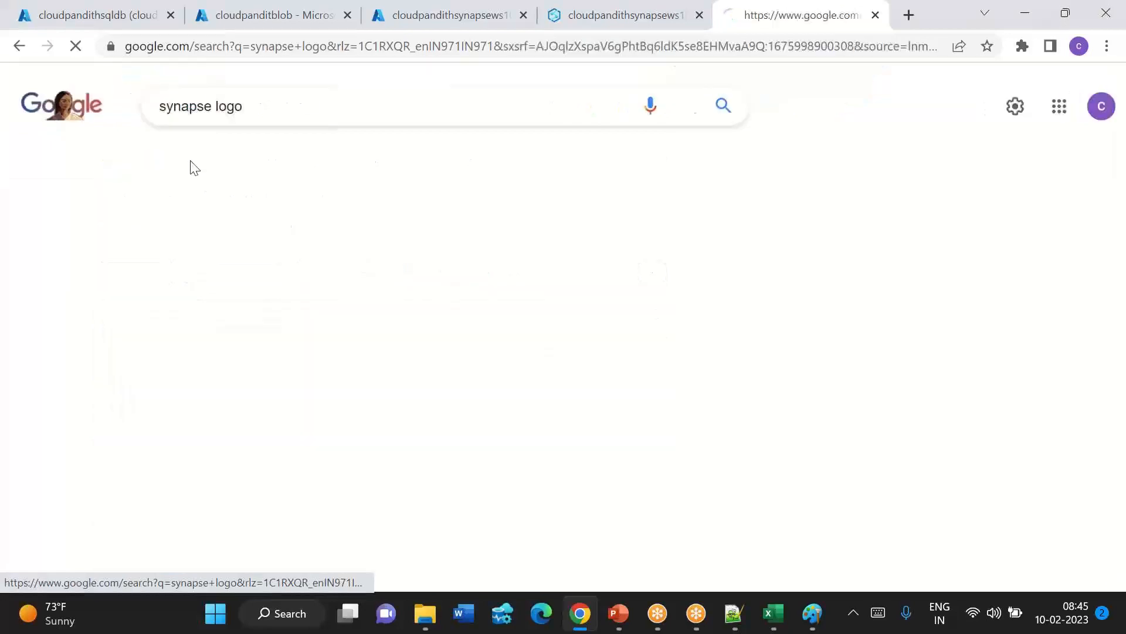
pyautogui.scroll(-3, 402, 396)
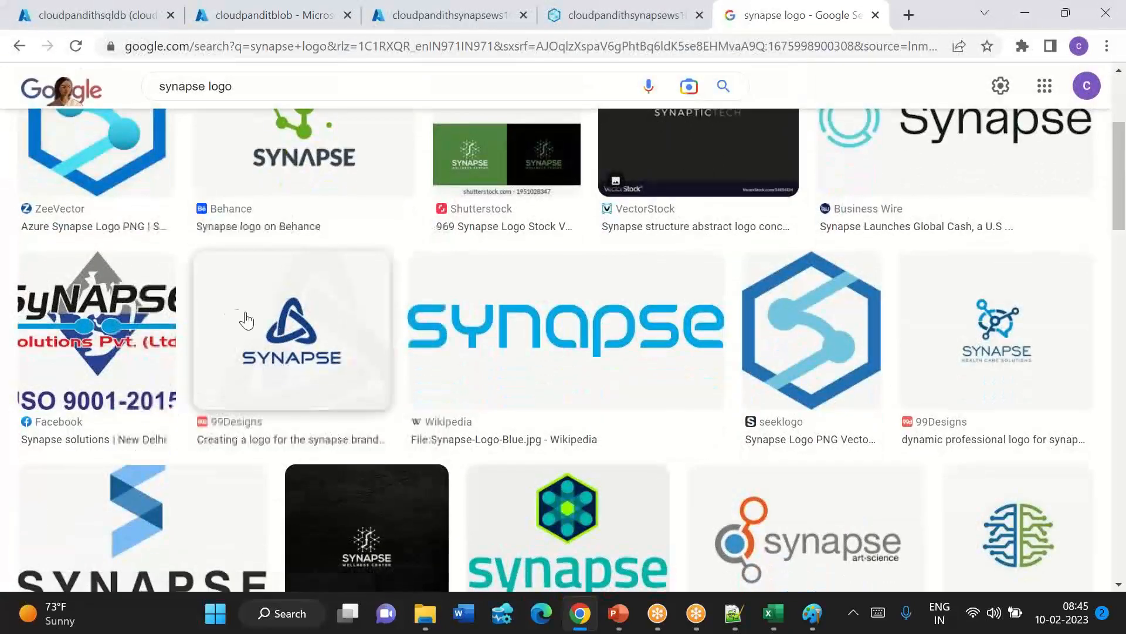
pyautogui.scroll(2, 235, 316)
pyautogui.scroll(-5, 269, 329)
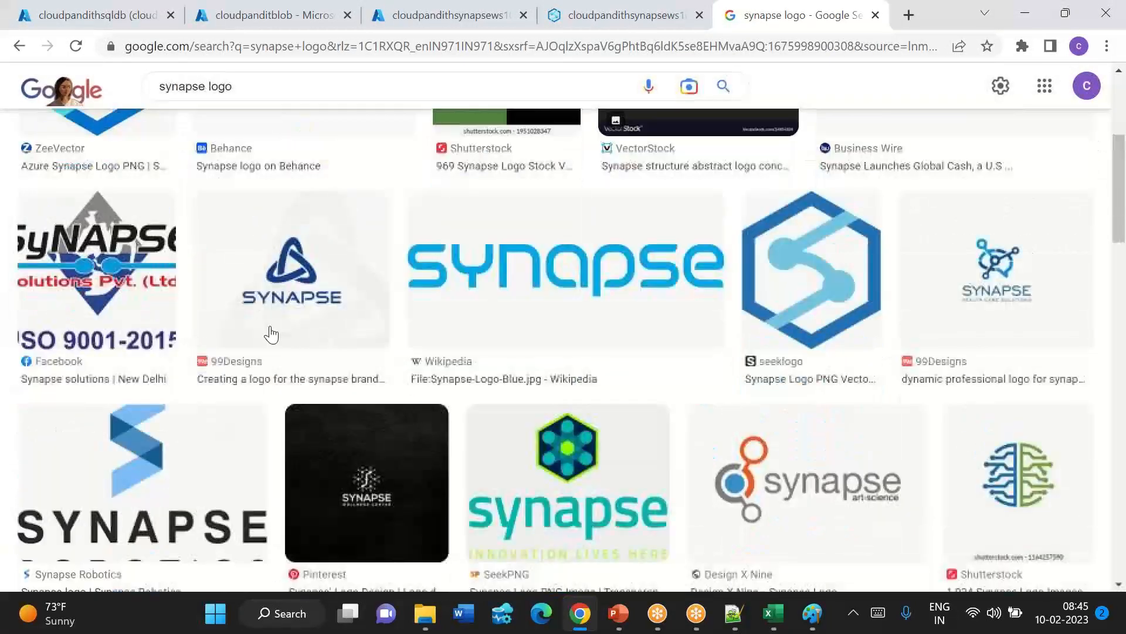
pyautogui.scroll(6, 666, 366)
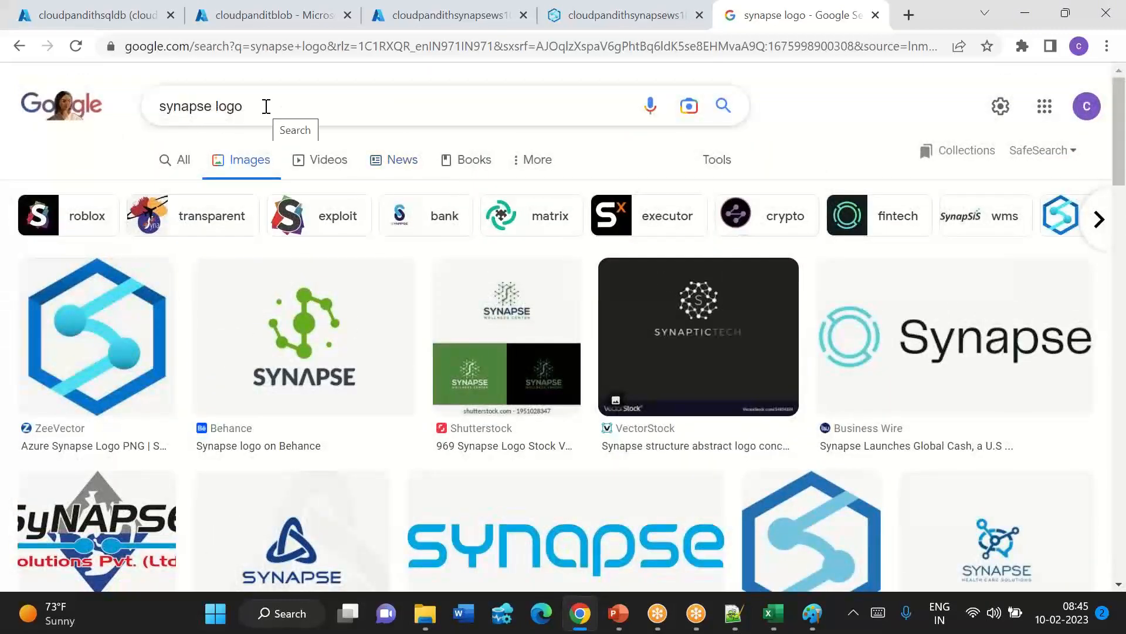
# Step: Refine the image search to 'azure synapse logo'
pyautogui.click(264, 106)
pyautogui.press('Home')
pyautogui.write('azure')
pyautogui.press('Return')
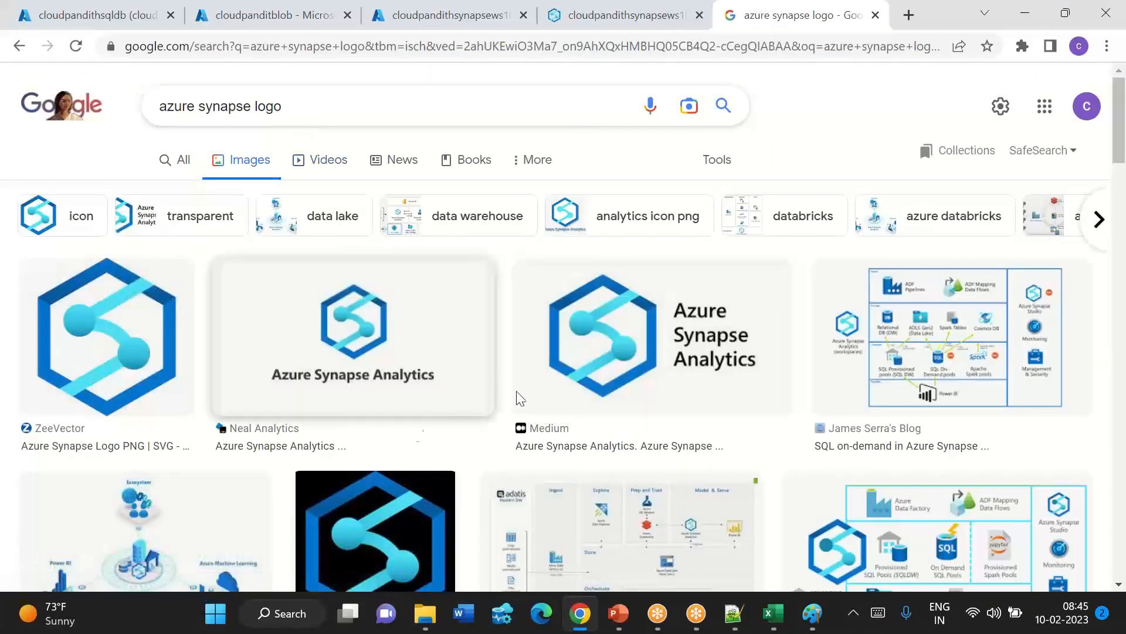
pyautogui.scroll(-2, 415, 433)
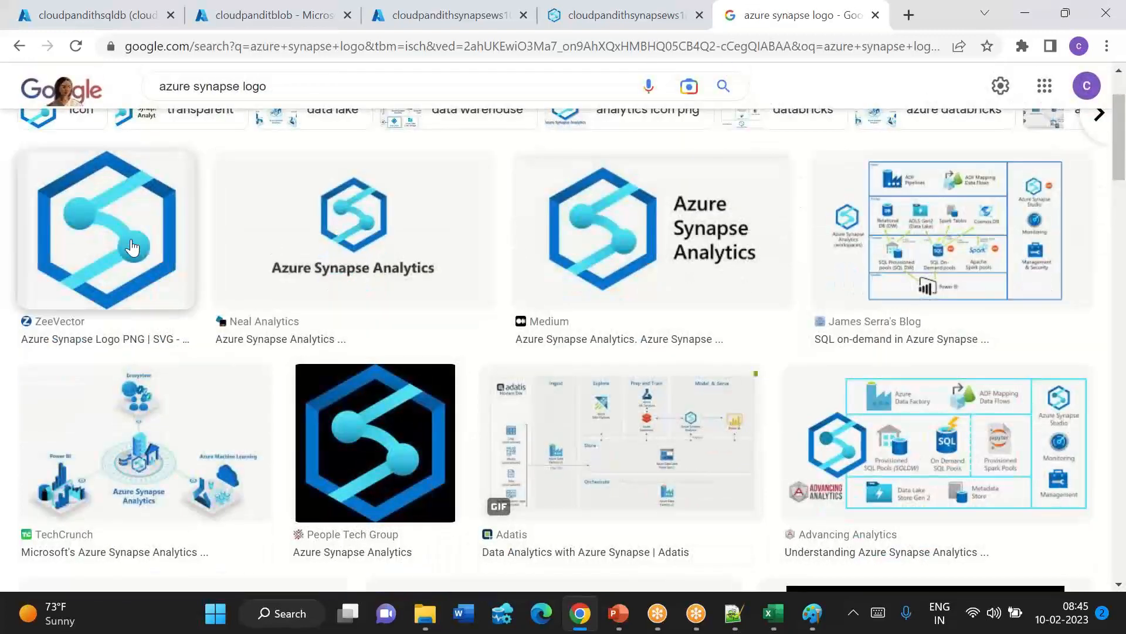
pyautogui.scroll(2, 131, 247)
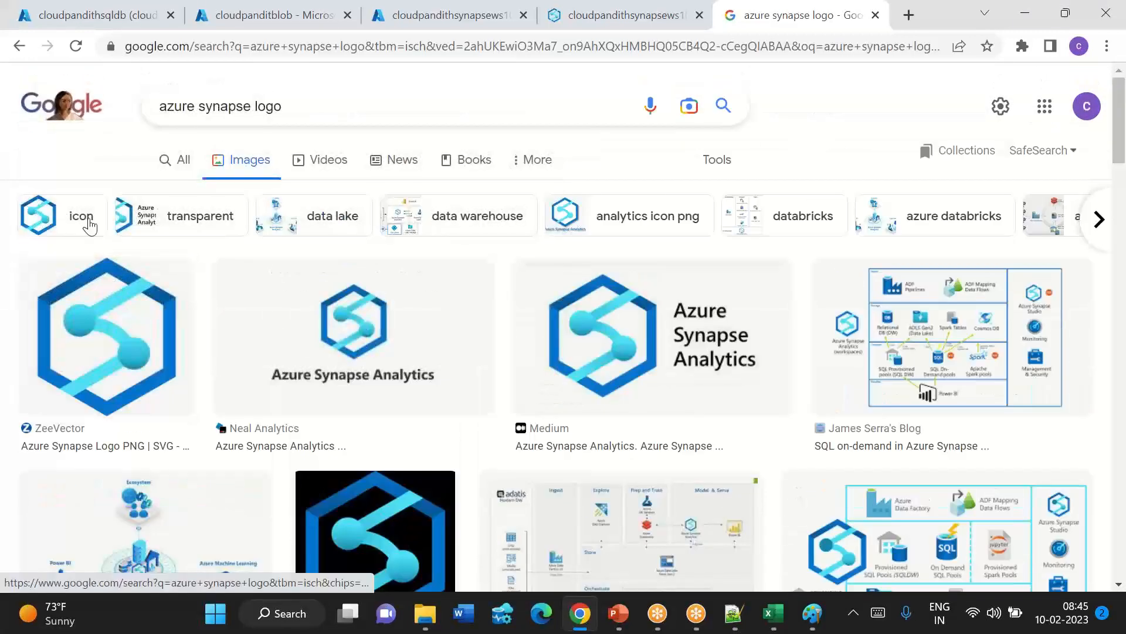
# Step: Change the image search to 'azure blob logo'
pyautogui.doubleClick(178, 107)
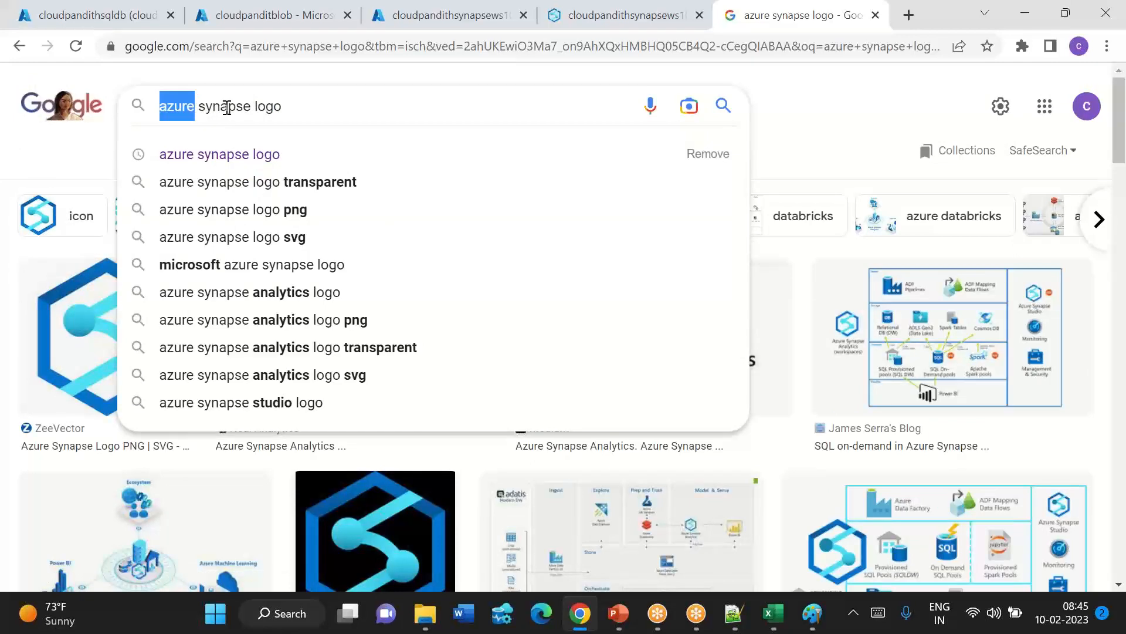
pyautogui.doubleClick(226, 107)
pyautogui.press('BackSpace')
pyautogui.write('blob')
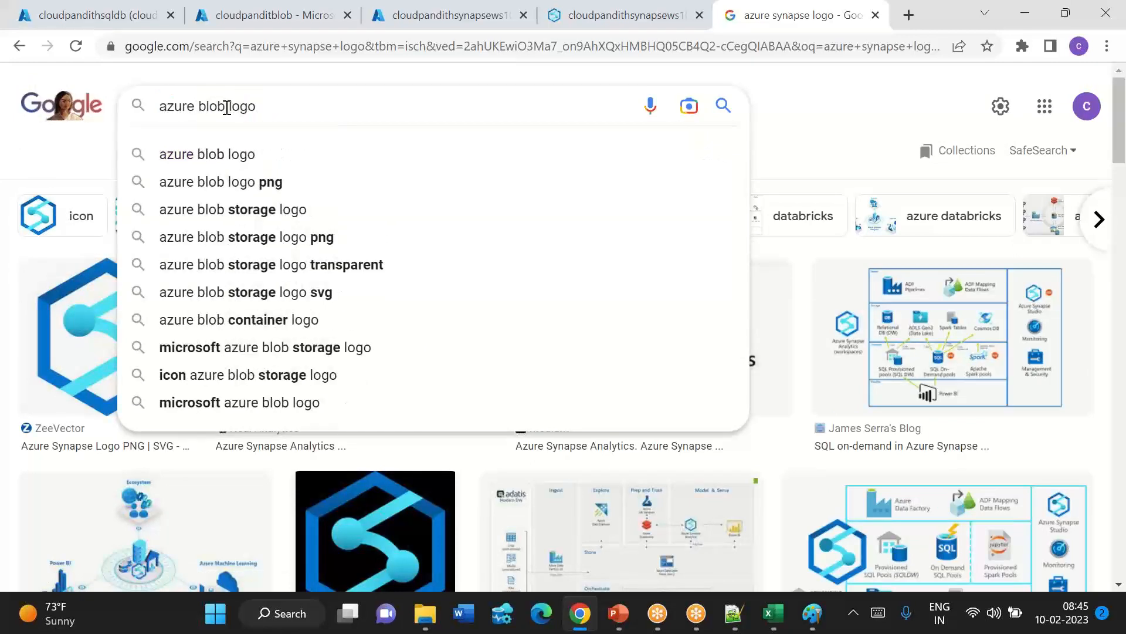
pyautogui.press('Return')
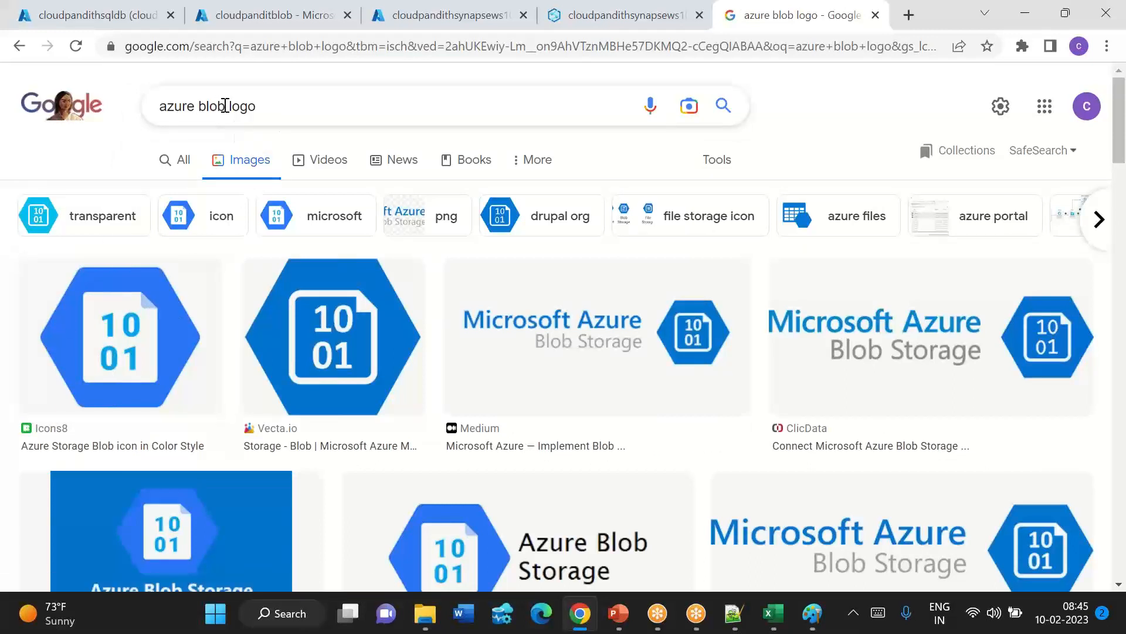
# Step: Search images for 'azure database logo', then go back to Paint
pyautogui.click(224, 106)
pyautogui.press('BackSpace')
pyautogui.press('BackSpace')
pyautogui.press('BackSpace')
pyautogui.press('BackSpace')
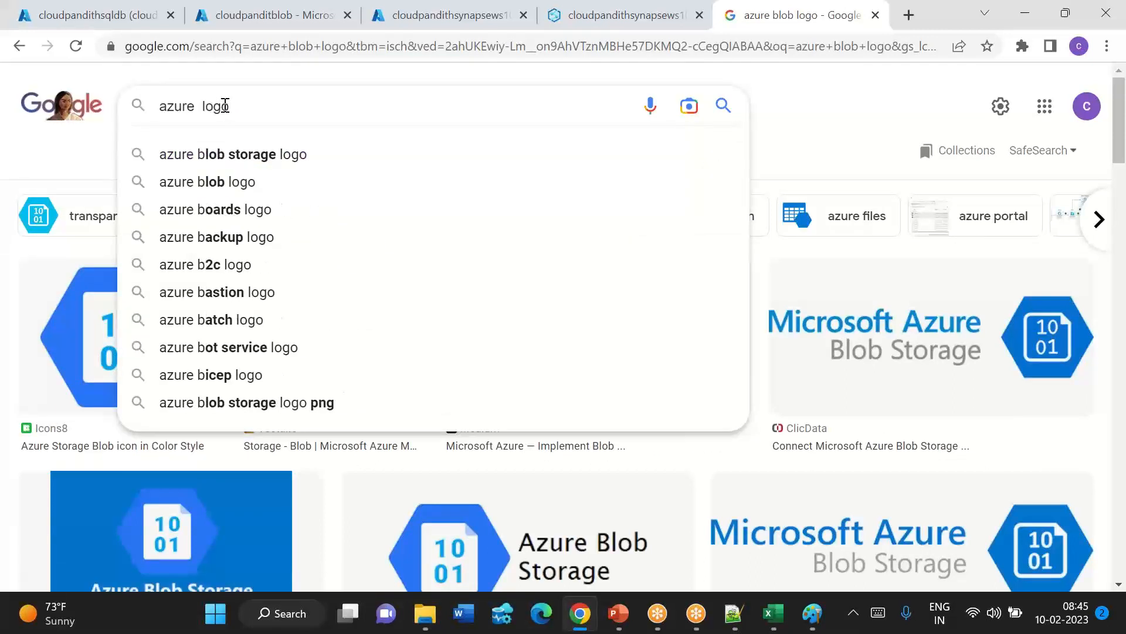
pyautogui.write('databaa')
pyautogui.press('BackSpace')
pyautogui.write('se')
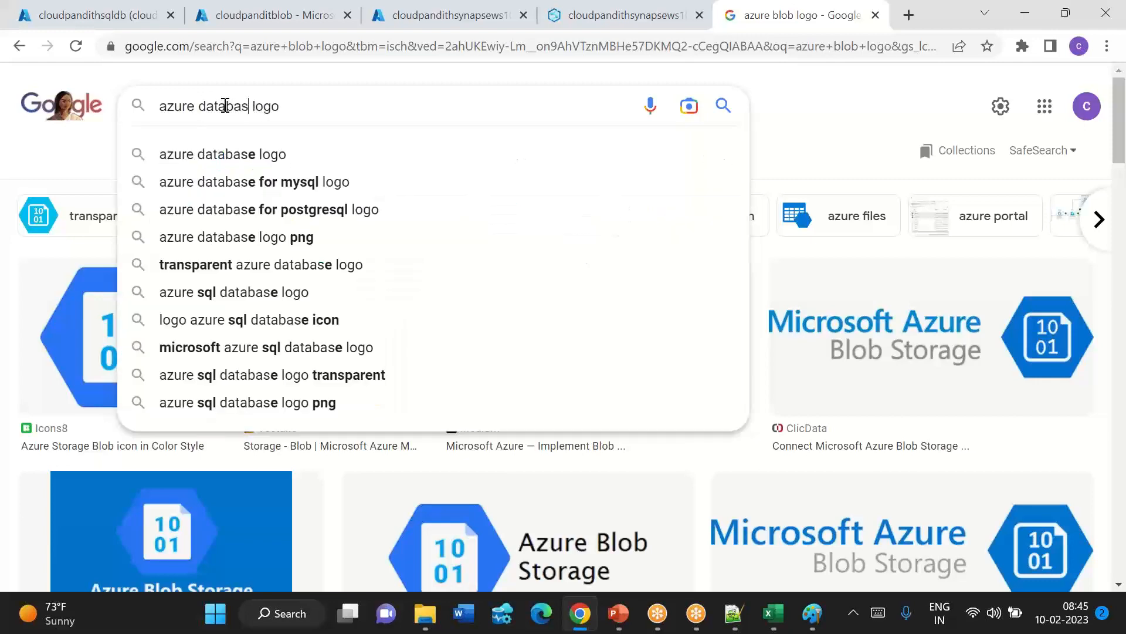
pyautogui.press('Return')
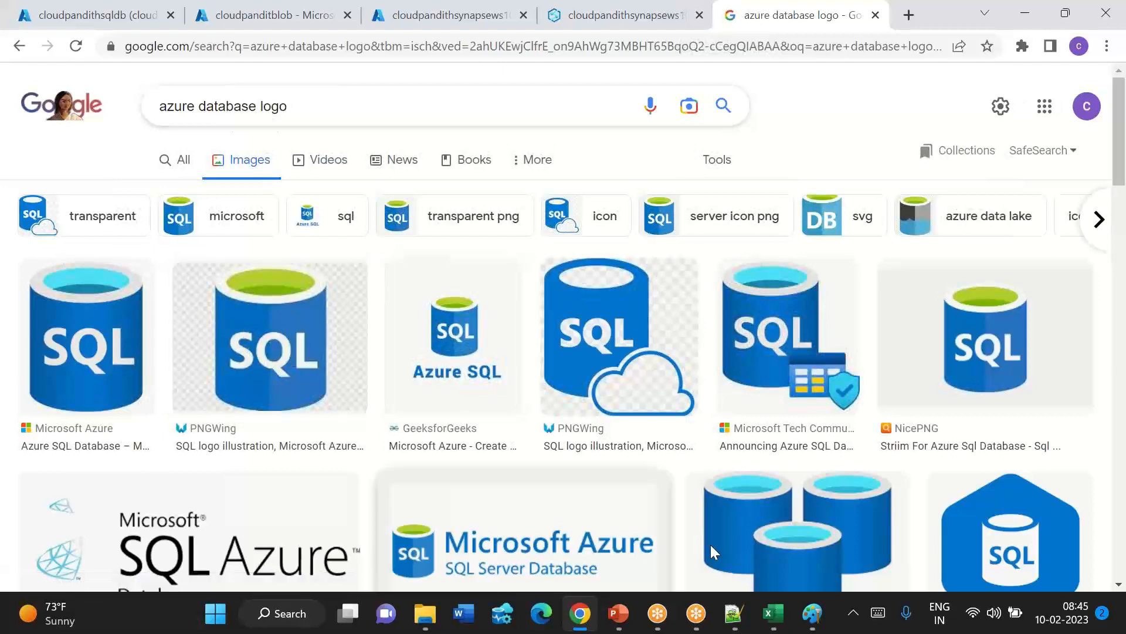
pyautogui.click(813, 614)
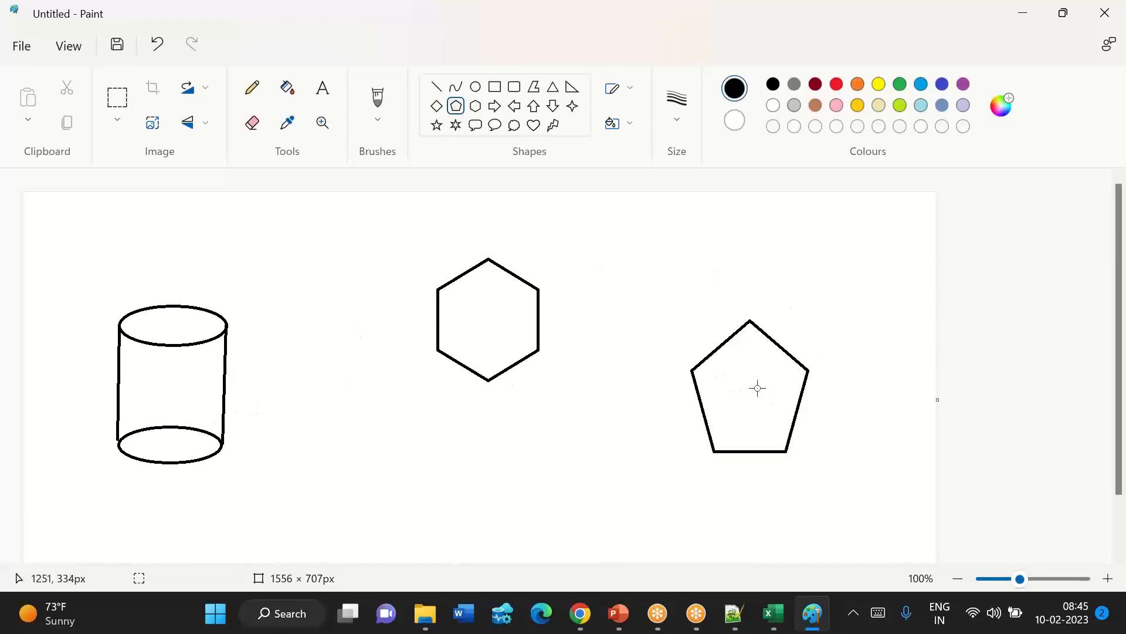
# Step: Draw a left arrow from the hexagon to the cylinder and a right arrow toward the pentagon
pyautogui.click(515, 108)
pyautogui.moveTo(433, 300); pyautogui.dragTo(222, 326)
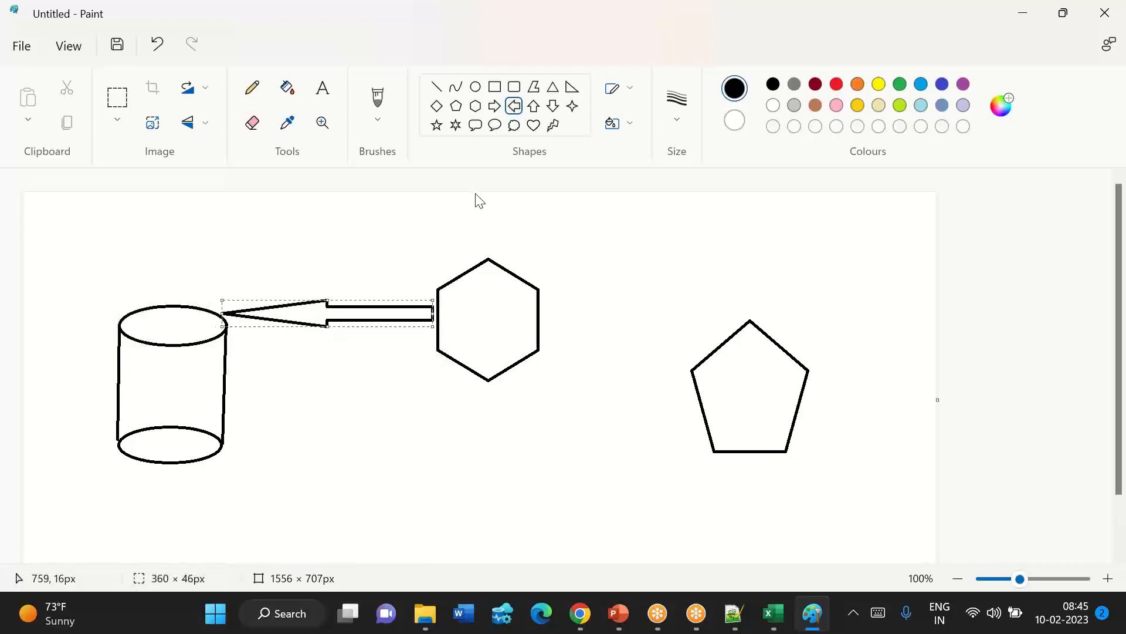
pyautogui.click(496, 106)
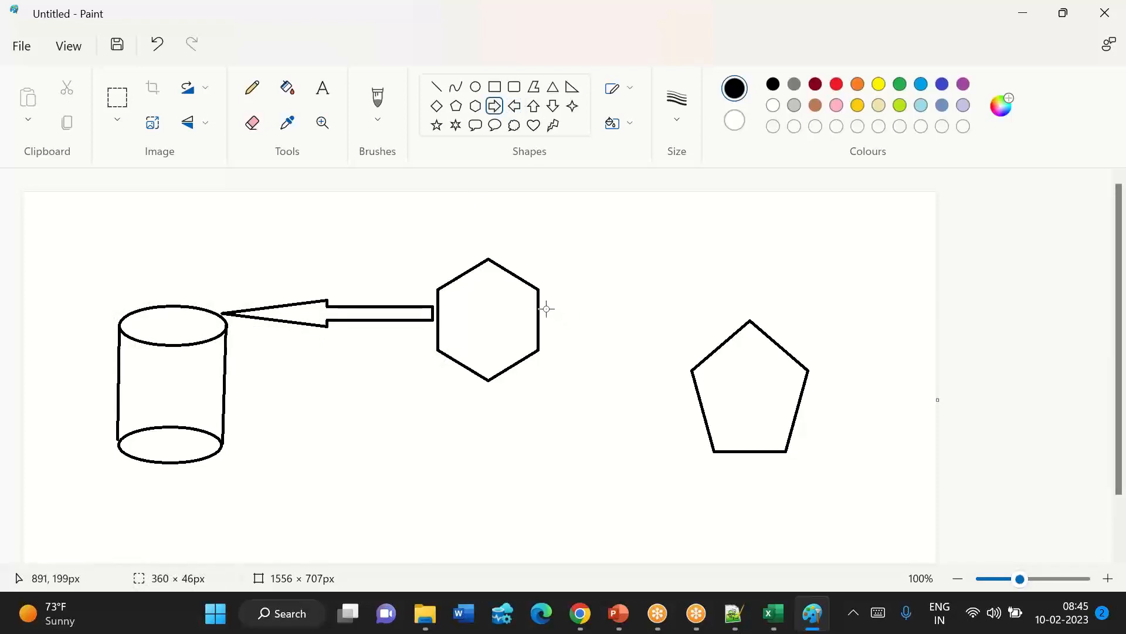
pyautogui.moveTo(546, 309); pyautogui.dragTo(734, 331)
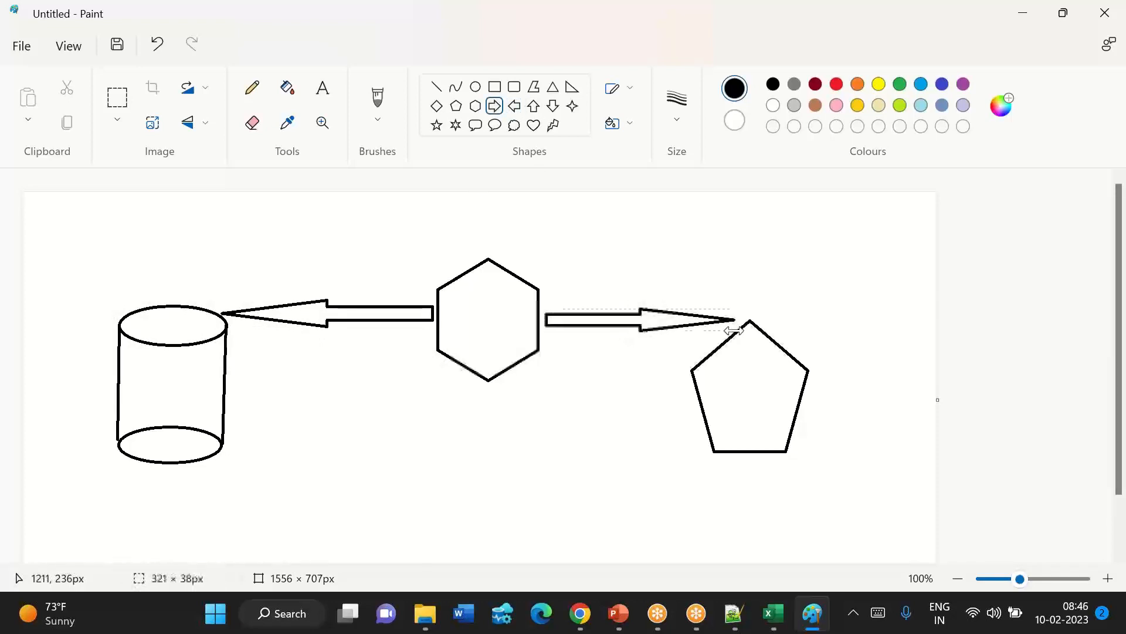
pyautogui.click(563, 384)
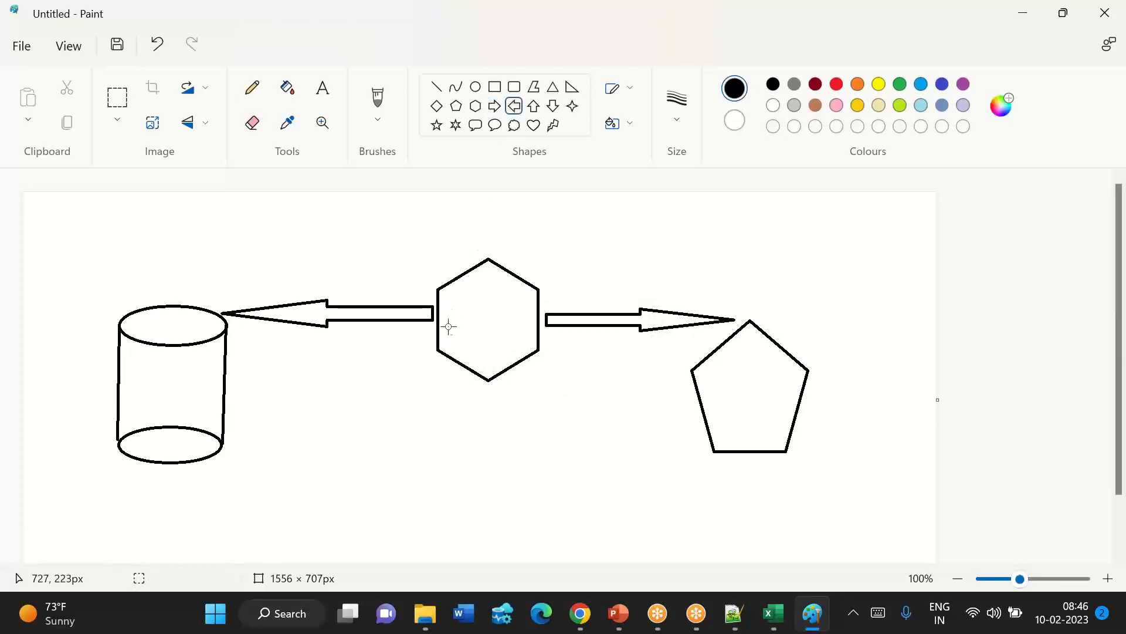
# Step: Add a second left arrow under the first and a second right arrow toward the pentagon
pyautogui.moveTo(438, 338); pyautogui.dragTo(287, 363)
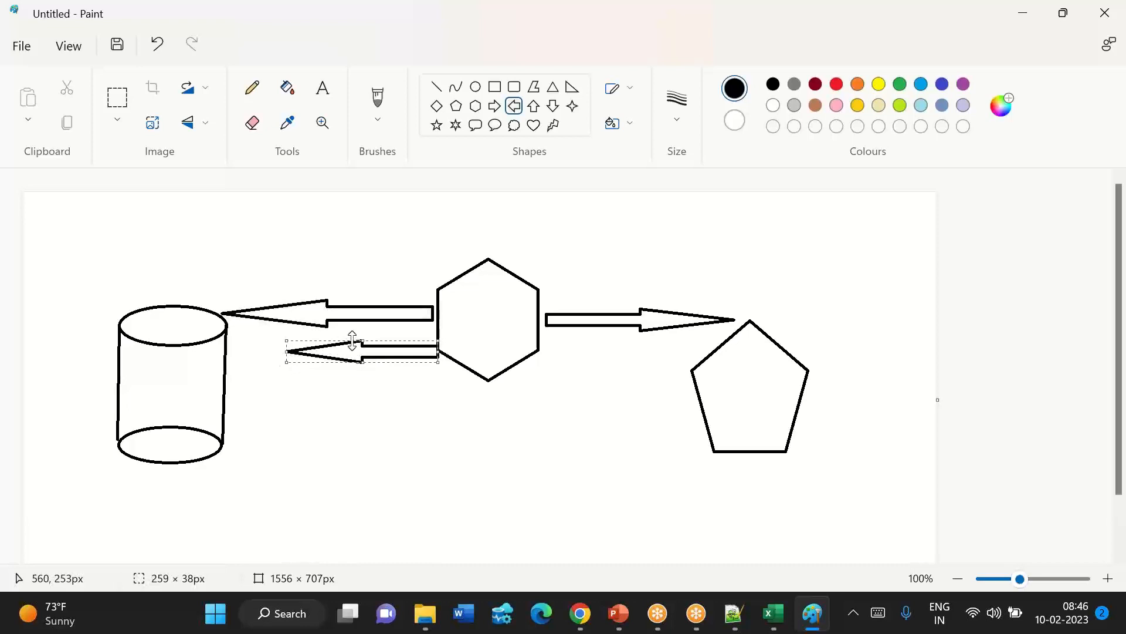
pyautogui.moveTo(363, 339); pyautogui.dragTo(362, 335)
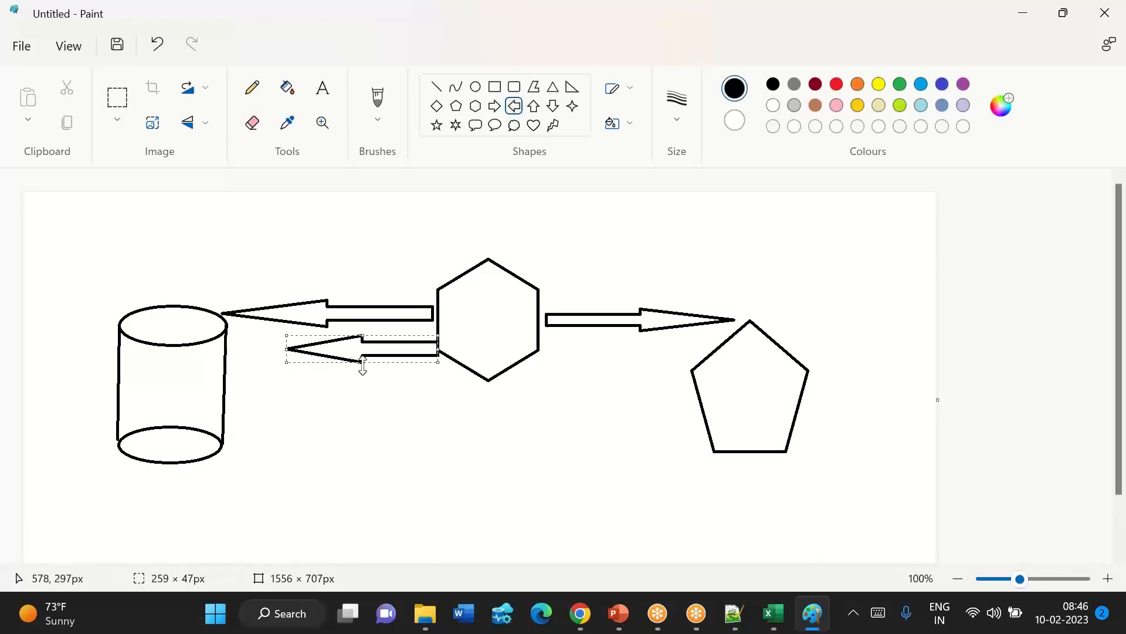
pyautogui.moveTo(397, 356); pyautogui.dragTo(395, 336)
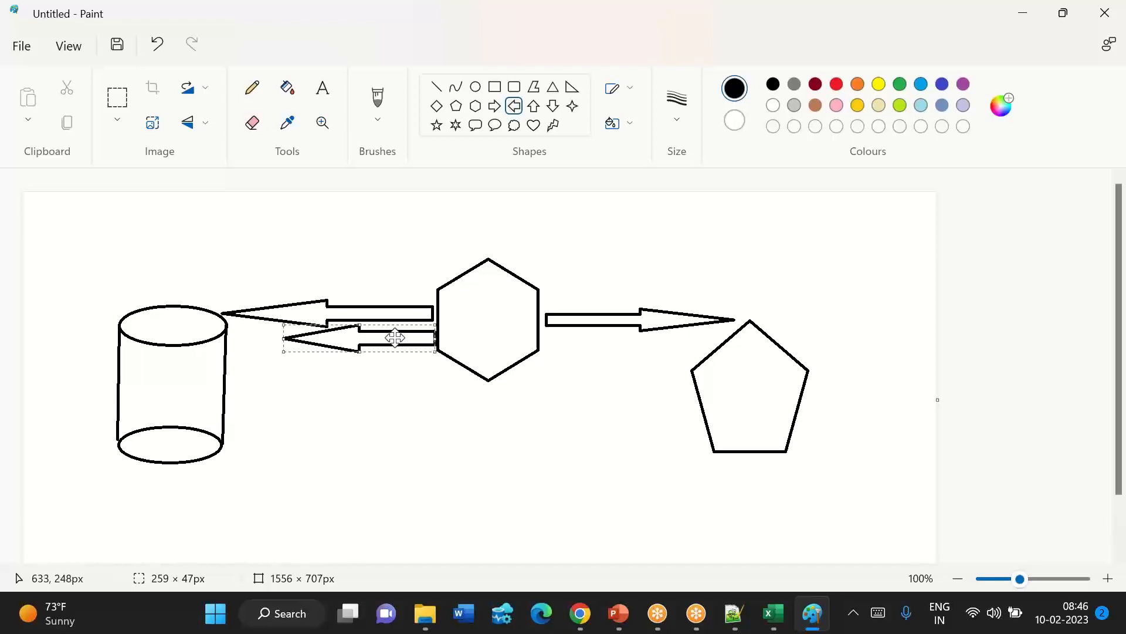
pyautogui.click(434, 376)
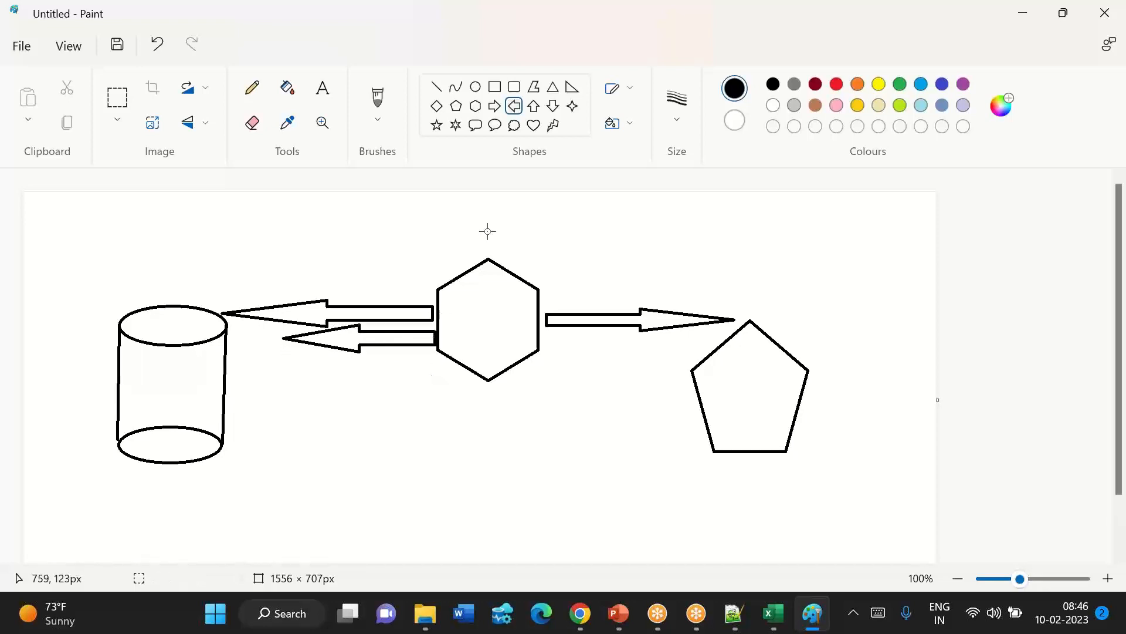
pyautogui.click(495, 106)
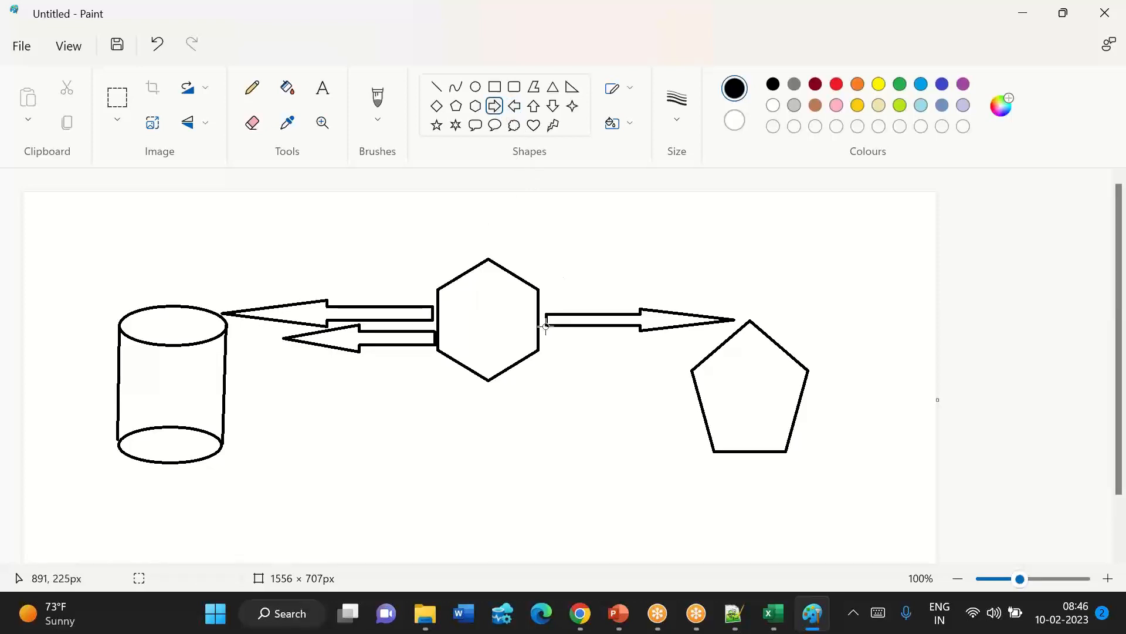
pyautogui.moveTo(540, 336)
pyautogui.mouseDown()
pyautogui.moveTo(659, 357)
pyautogui.moveTo(617, 343)
pyautogui.mouseUp()
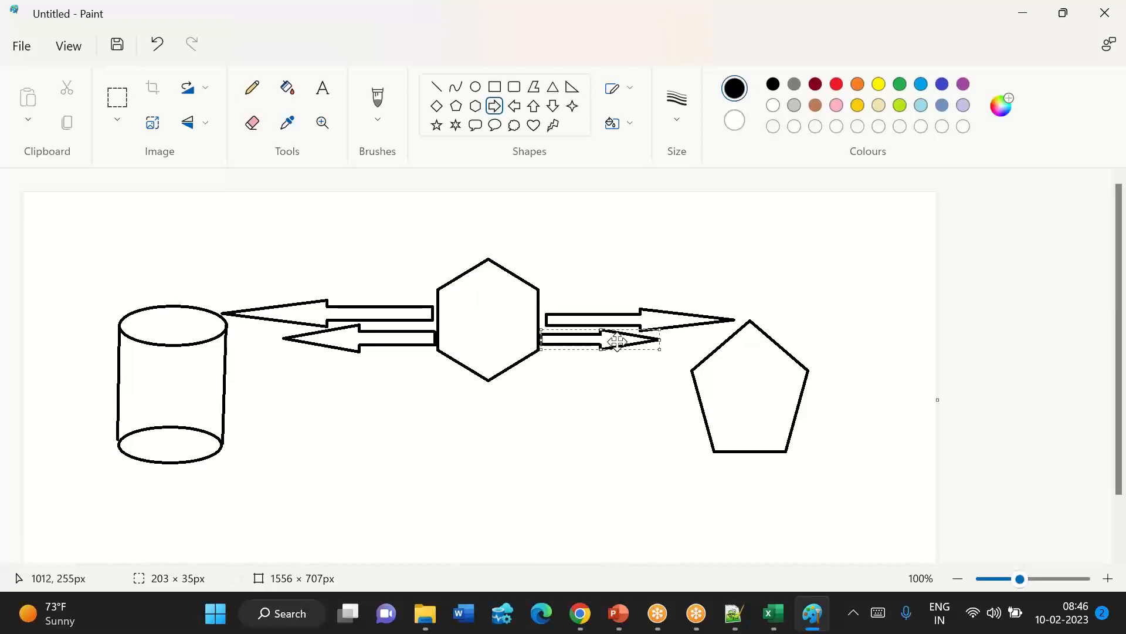
pyautogui.click(620, 396)
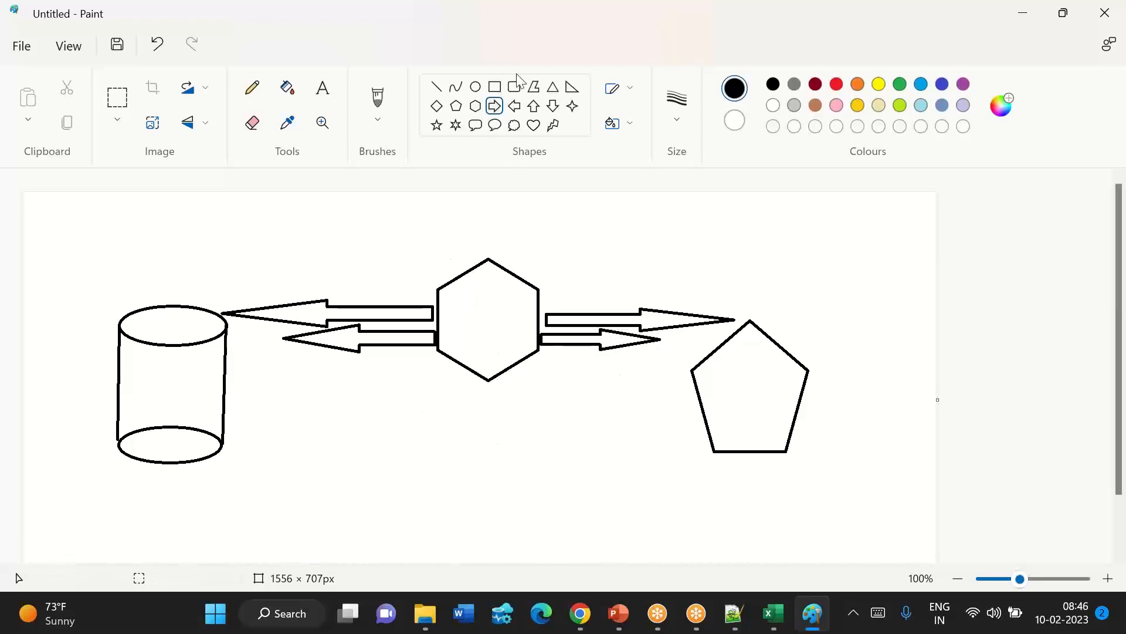
# Step: Draw two upright end ovals, below the left arrows and left of the pentagon
pyautogui.click(475, 88)
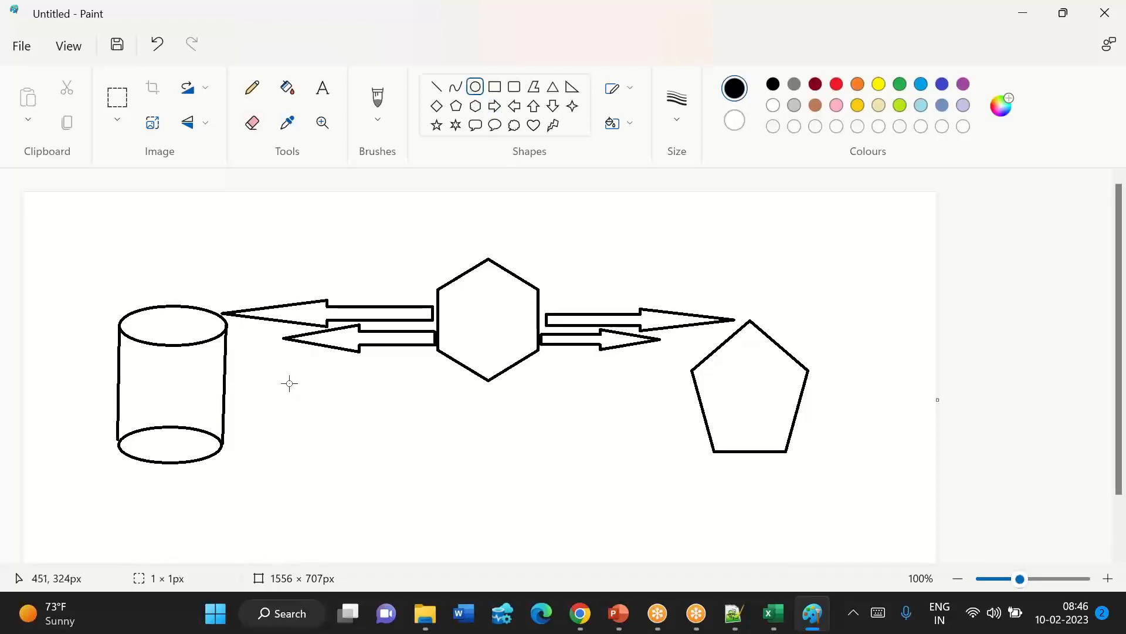
pyautogui.moveTo(289, 383); pyautogui.dragTo(322, 461)
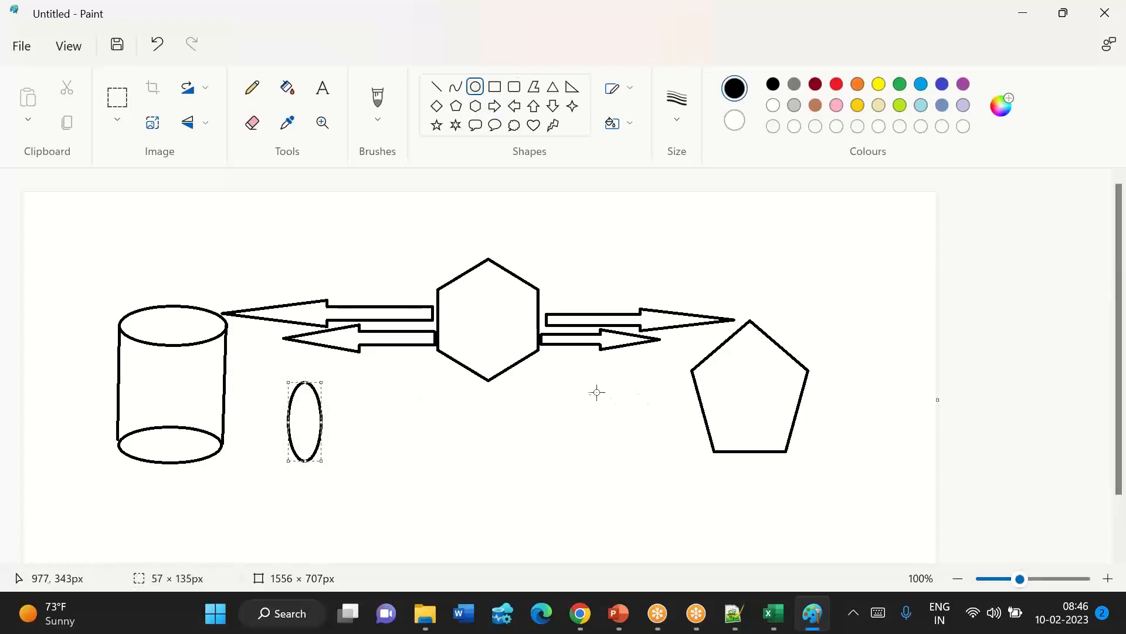
pyautogui.moveTo(596, 384); pyautogui.dragTo(633, 453)
pyautogui.click(668, 470)
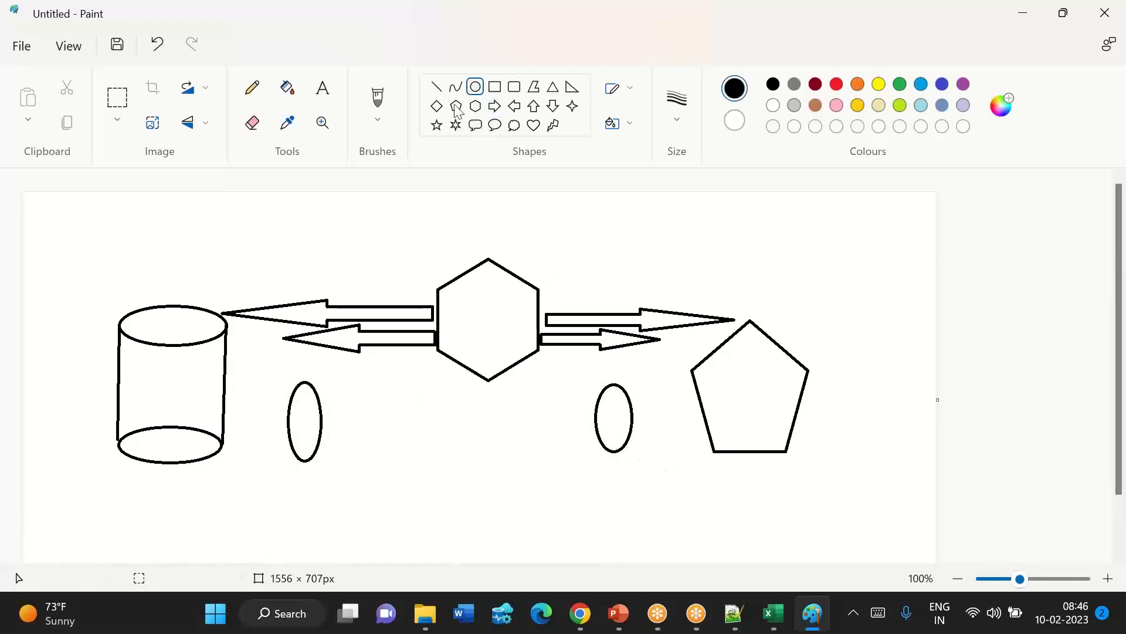
# Step: Connect the two ovals' tops and bottoms with straight lines to form the horizontal cylinder
pyautogui.click(435, 86)
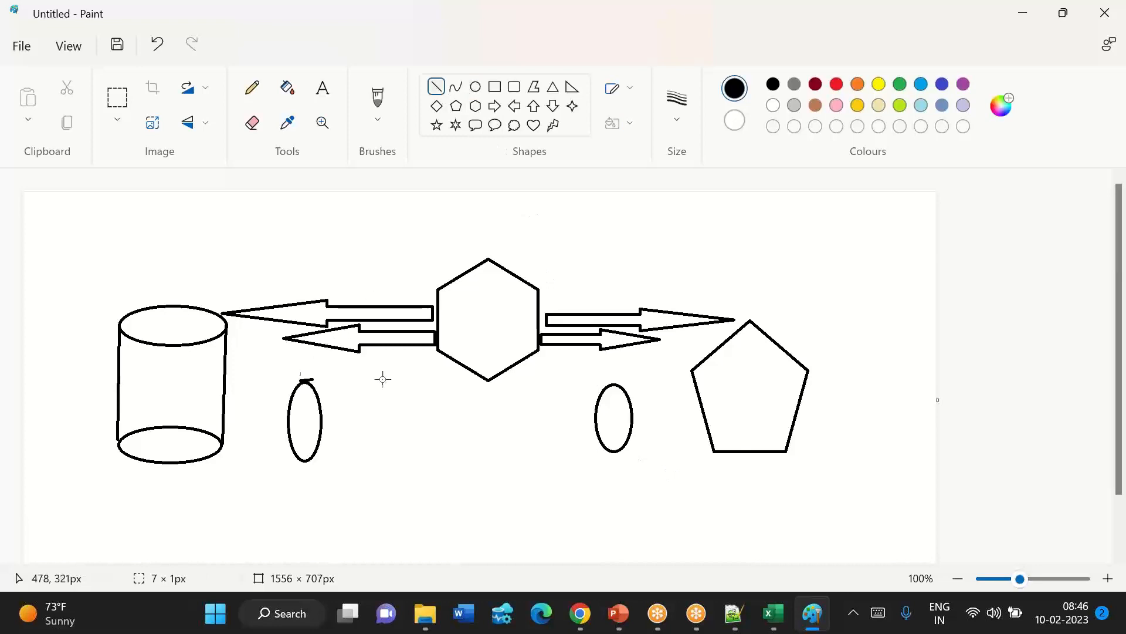
pyautogui.moveTo(383, 379); pyautogui.dragTo(620, 385)
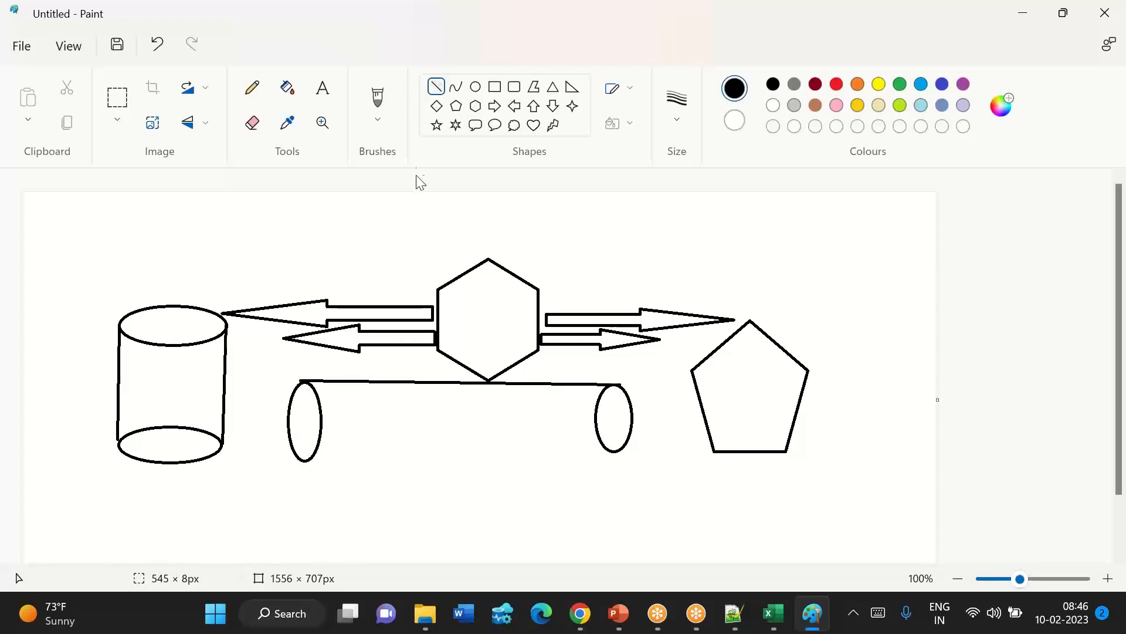
pyautogui.moveTo(303, 459); pyautogui.dragTo(617, 453)
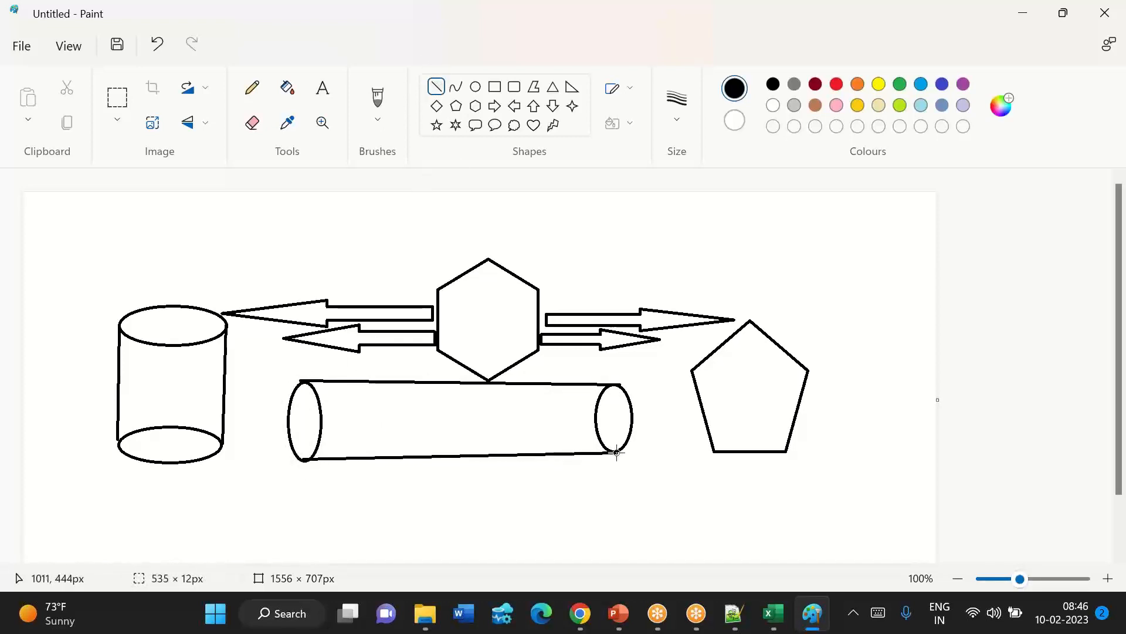
pyautogui.click(476, 88)
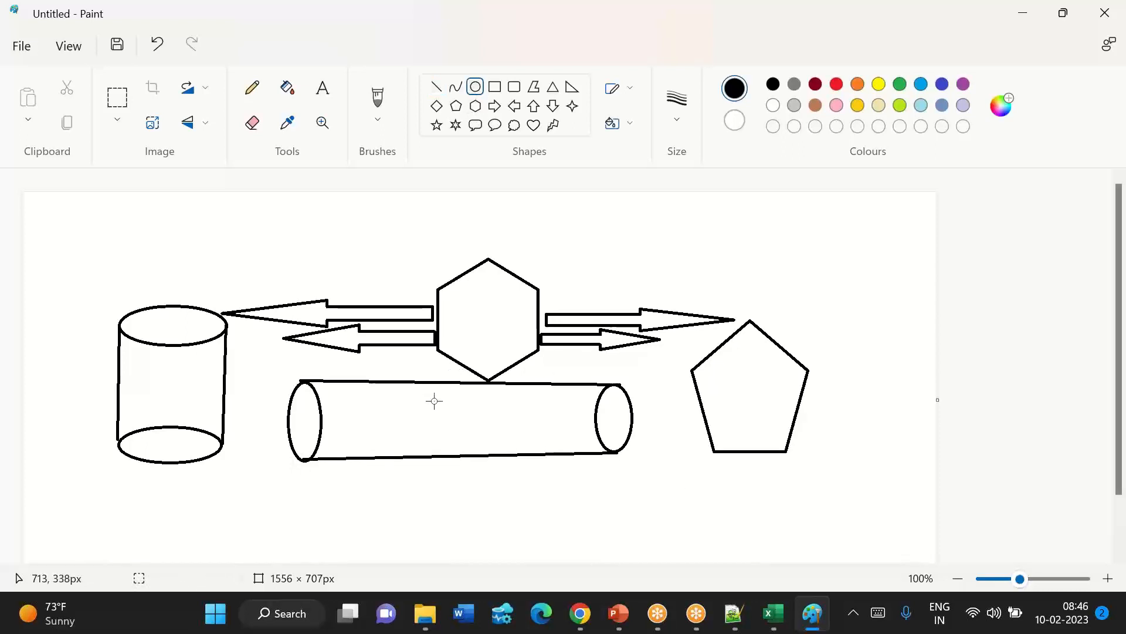
pyautogui.click(515, 89)
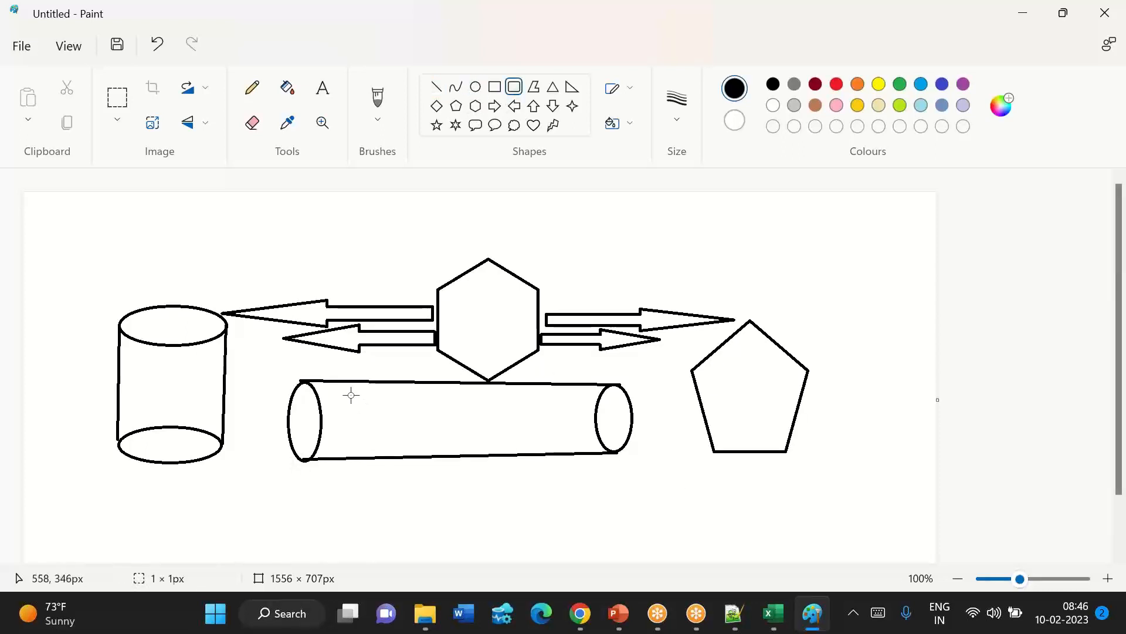
# Step: Draw a rounded box in the pipe, a small inner box, and a connecting right arrow
pyautogui.moveTo(351, 395); pyautogui.dragTo(474, 447)
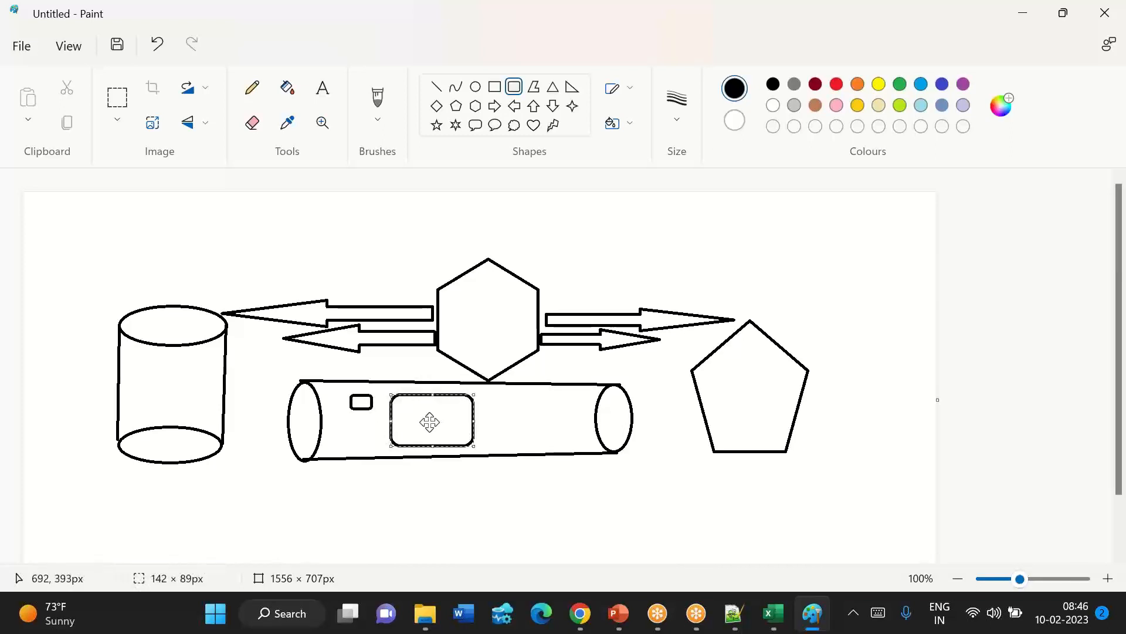
pyautogui.click(515, 93)
pyautogui.moveTo(420, 413); pyautogui.dragTo(453, 431)
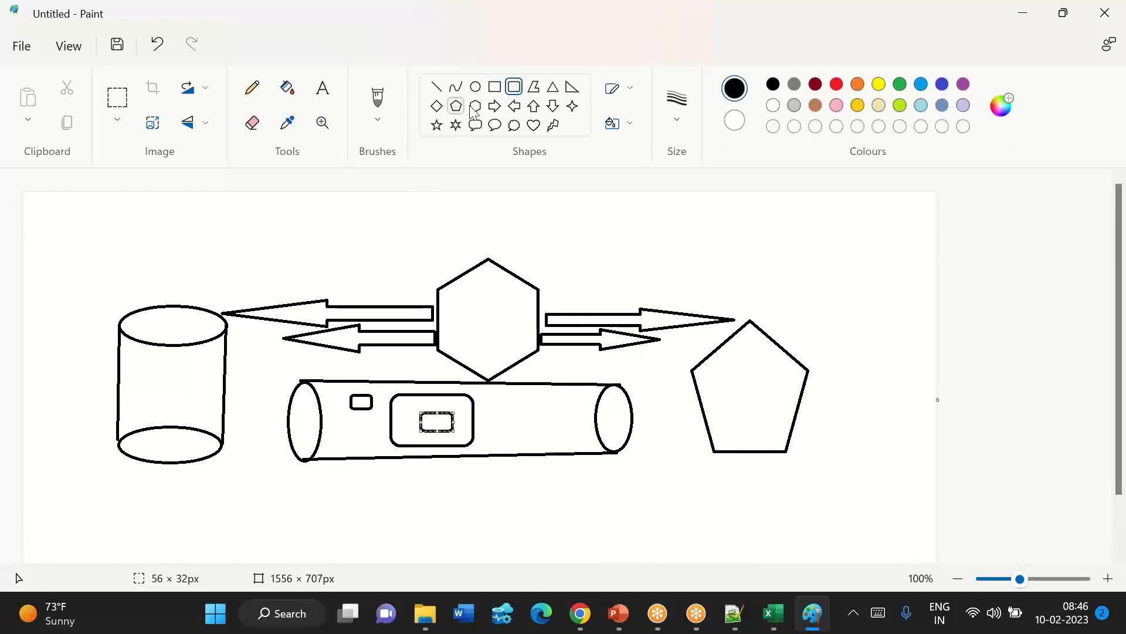
pyautogui.click(495, 105)
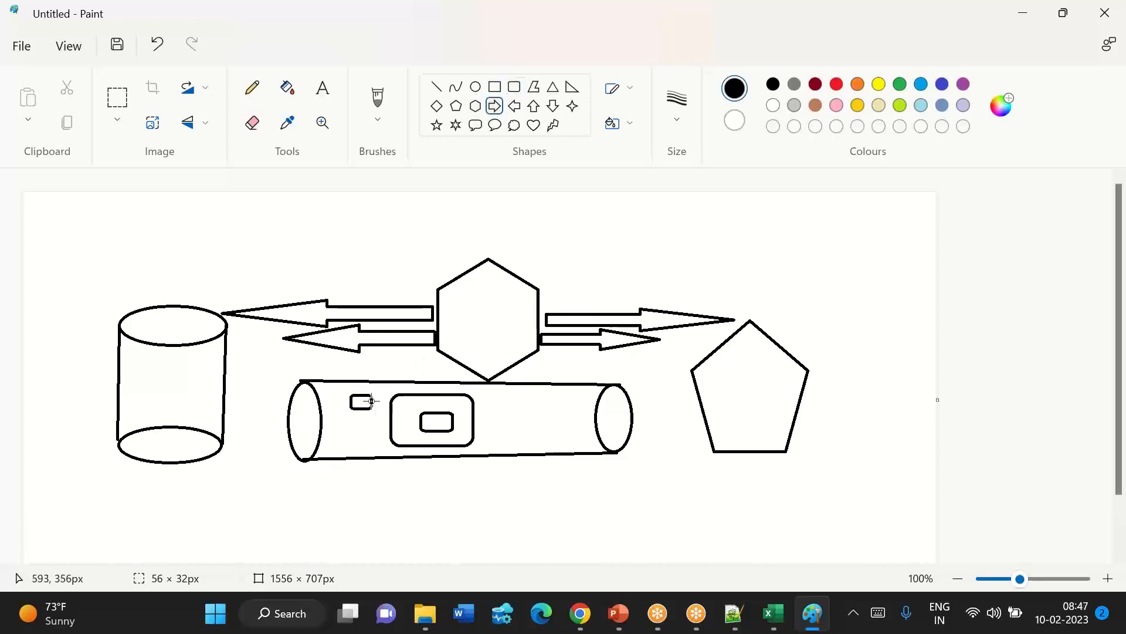
pyautogui.moveTo(371, 401); pyautogui.dragTo(389, 405)
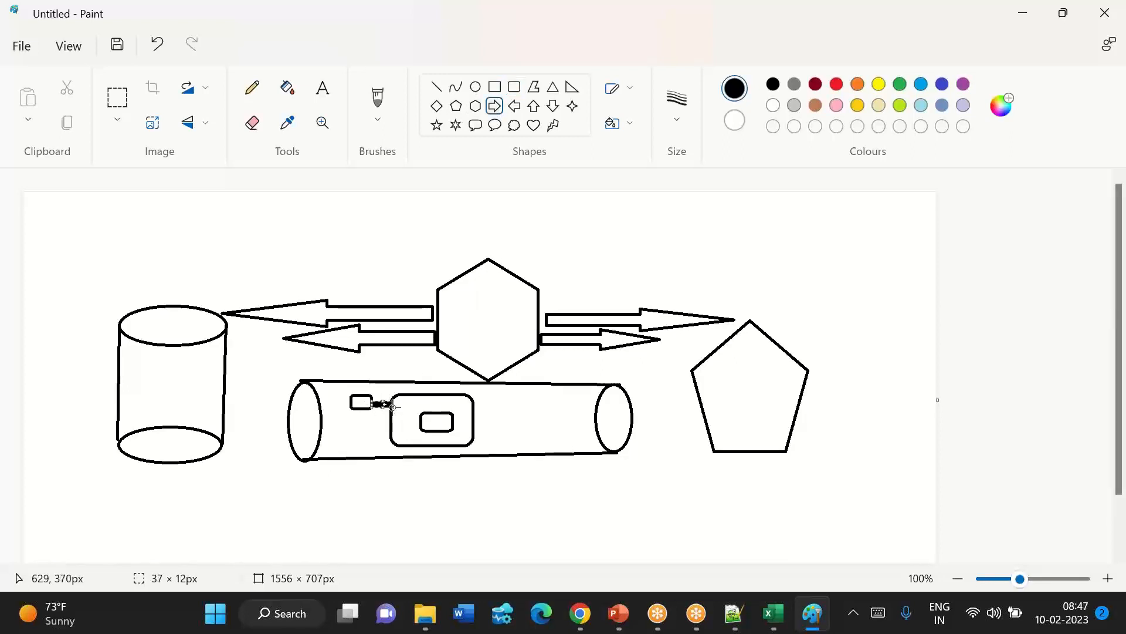
pyautogui.click(378, 436)
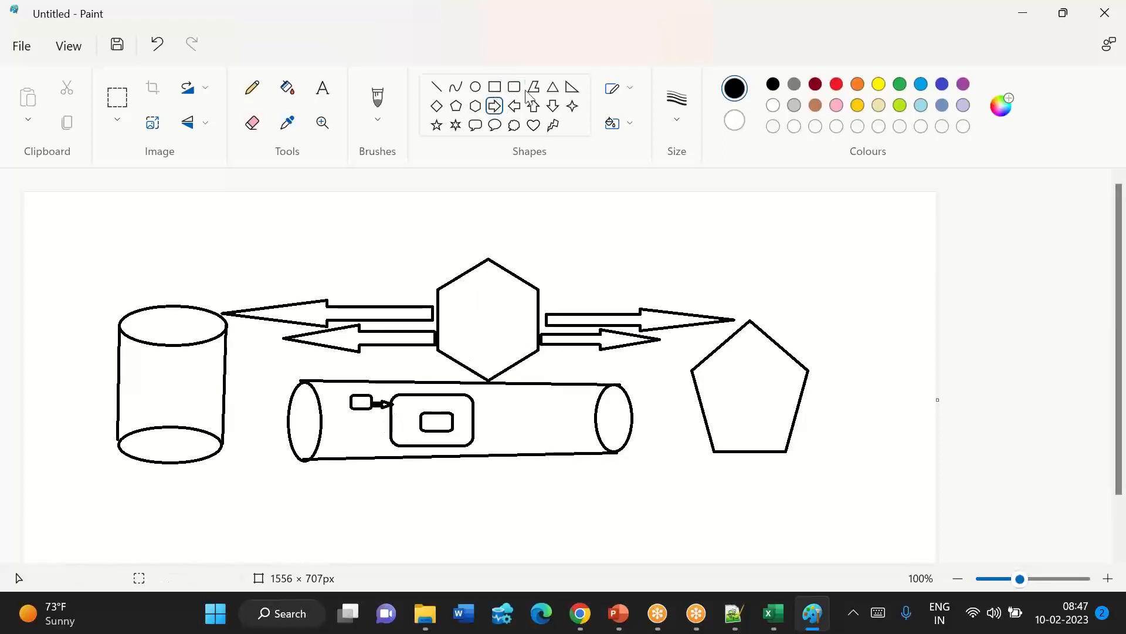
# Step: Add three small down arrows side by side inside the rounded box
pyautogui.click(555, 106)
pyautogui.moveTo(422, 394); pyautogui.dragTo(433, 413)
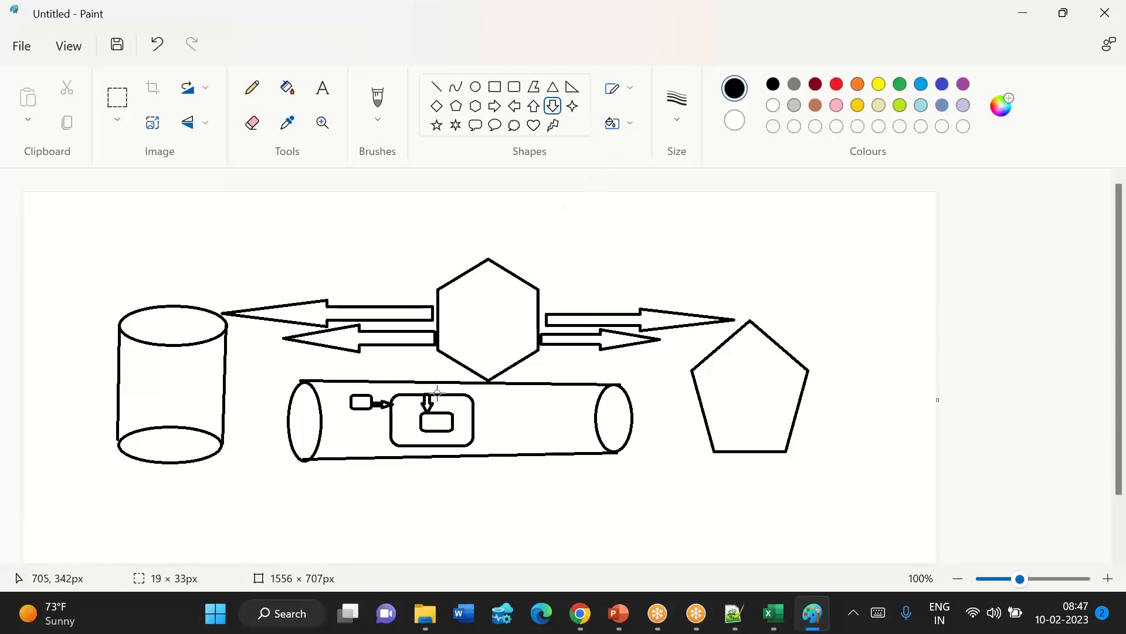
pyautogui.moveTo(435, 392); pyautogui.dragTo(444, 407)
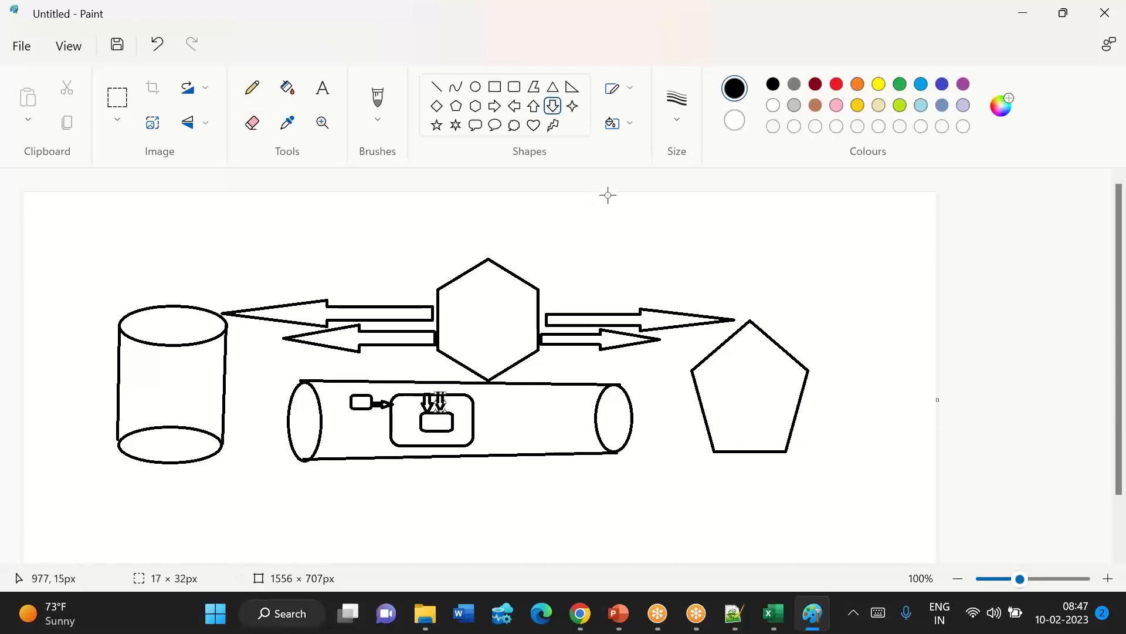
pyautogui.click(626, 201)
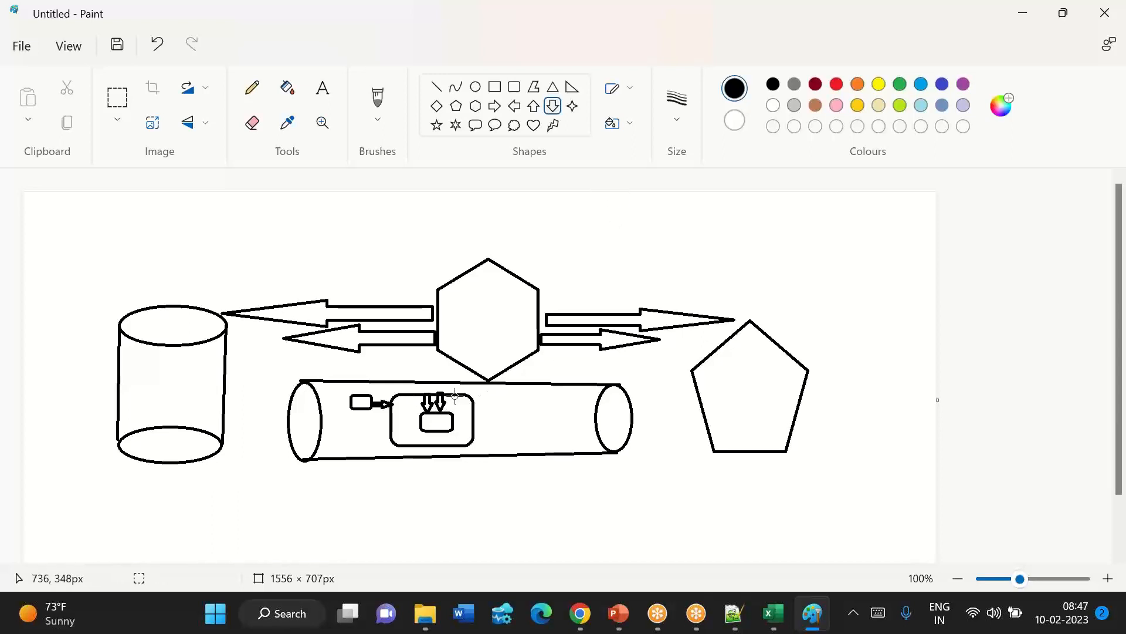
pyautogui.moveTo(450, 394); pyautogui.dragTo(453, 413)
pyautogui.click(621, 515)
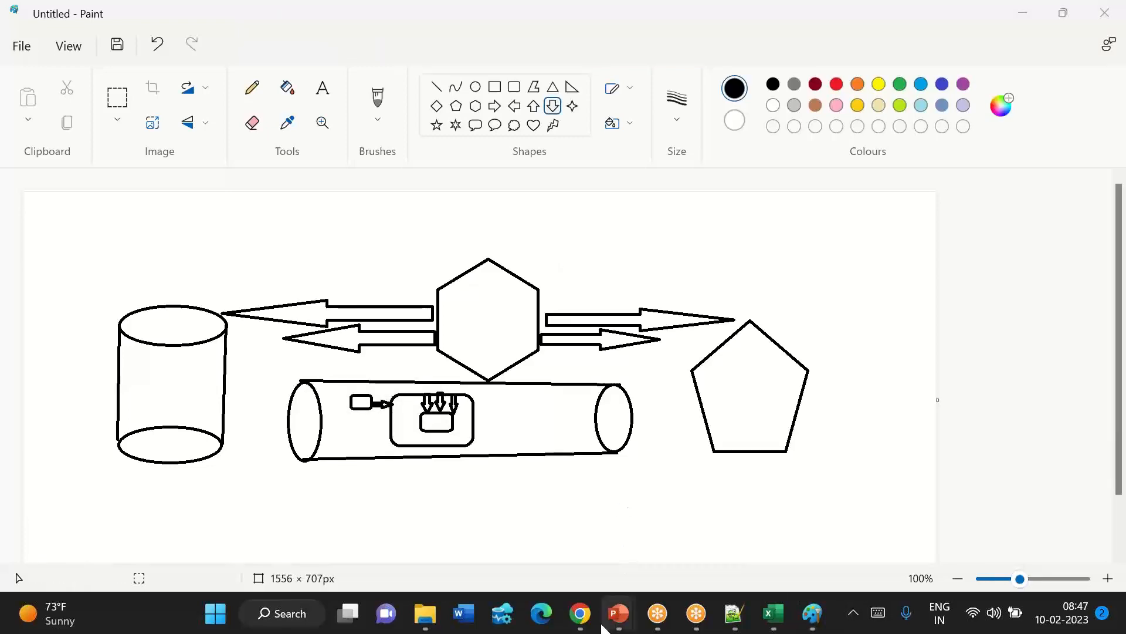
# Step: Back in Chrome, check the query results and workspace overview tabs, then the Synapse Studio tab
pyautogui.click(581, 614)
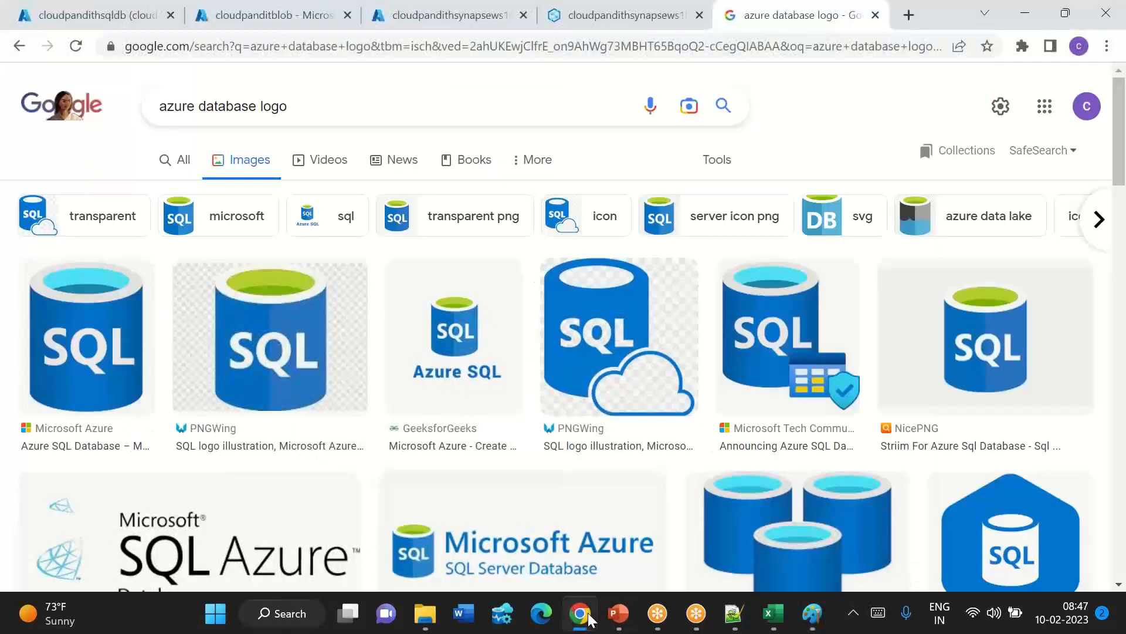
pyautogui.click(94, 15)
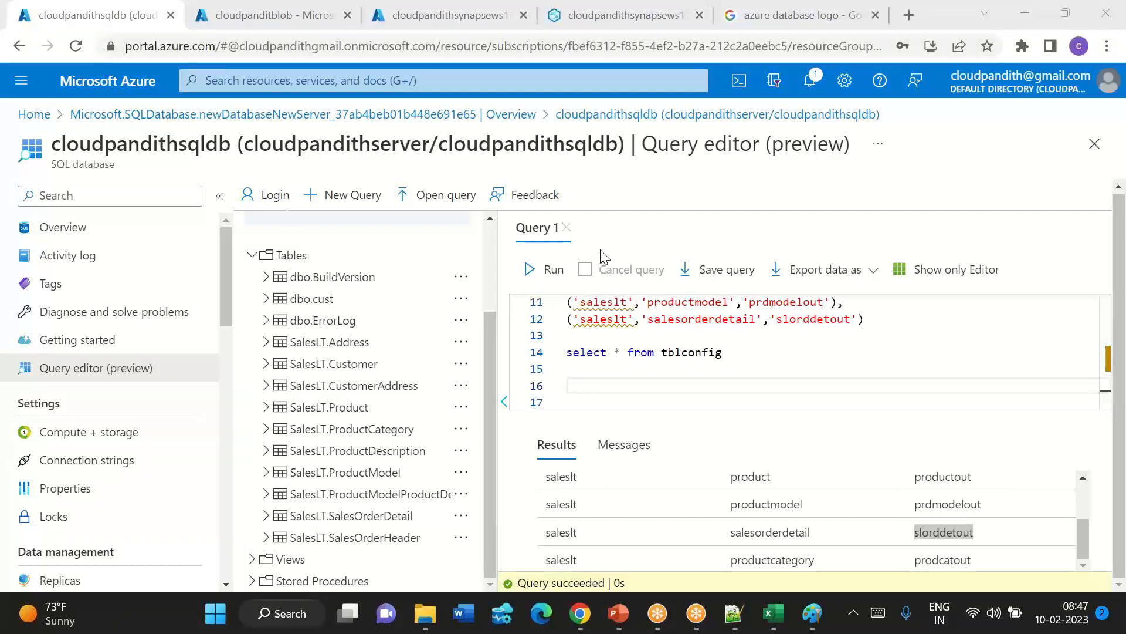
pyautogui.click(431, 18)
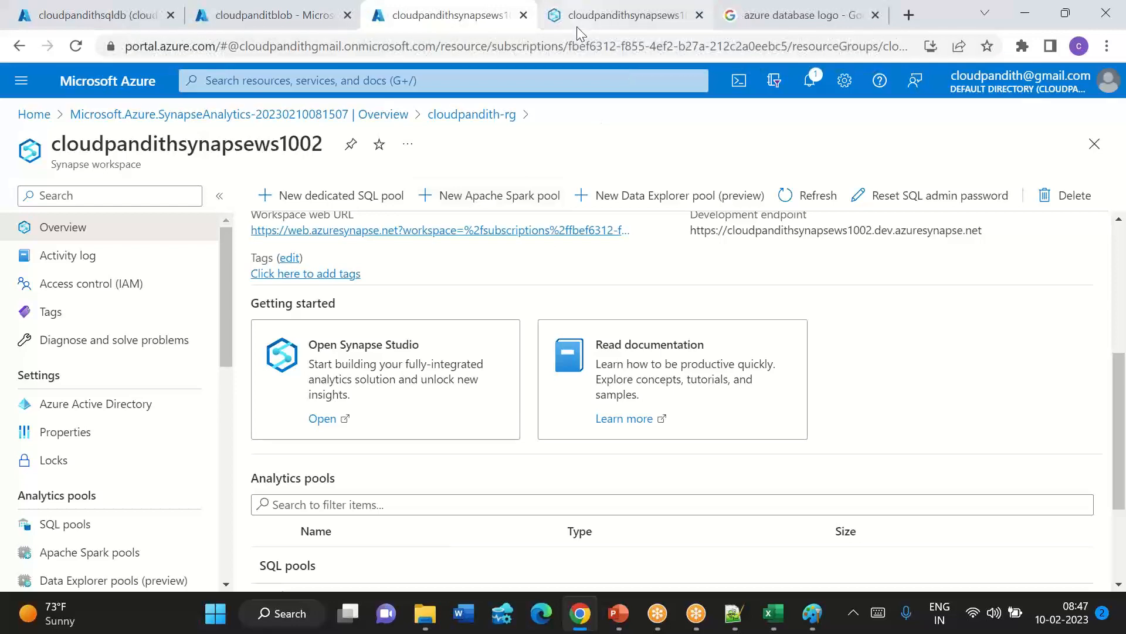
pyautogui.click(576, 26)
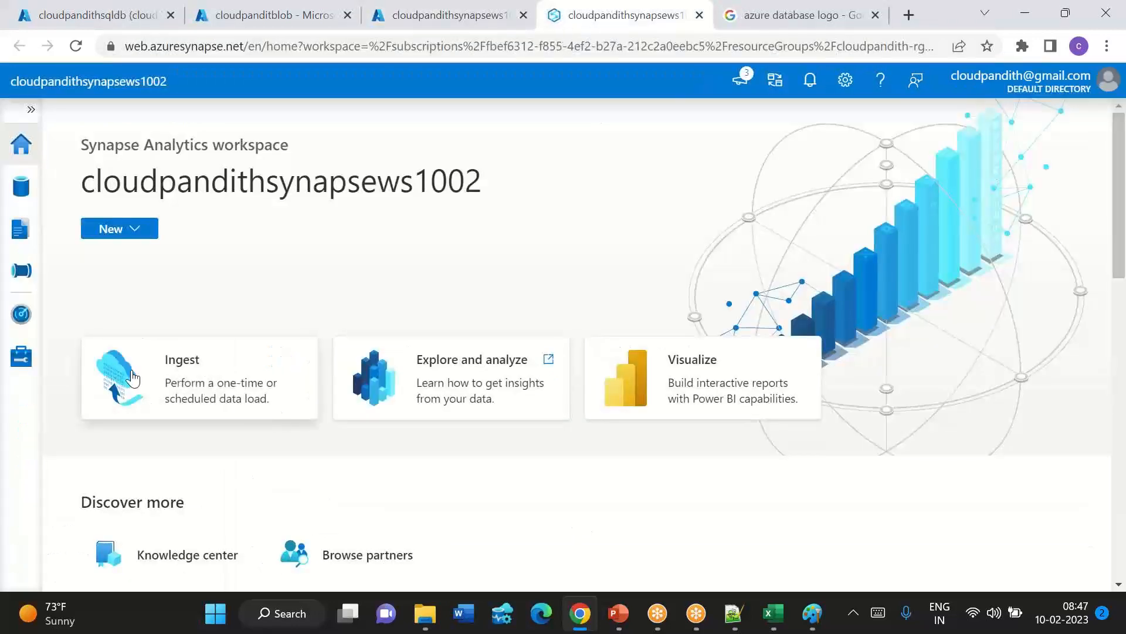
# Step: From Manage > Linked services, start a new linked service and focus the connector search
pyautogui.click(27, 370)
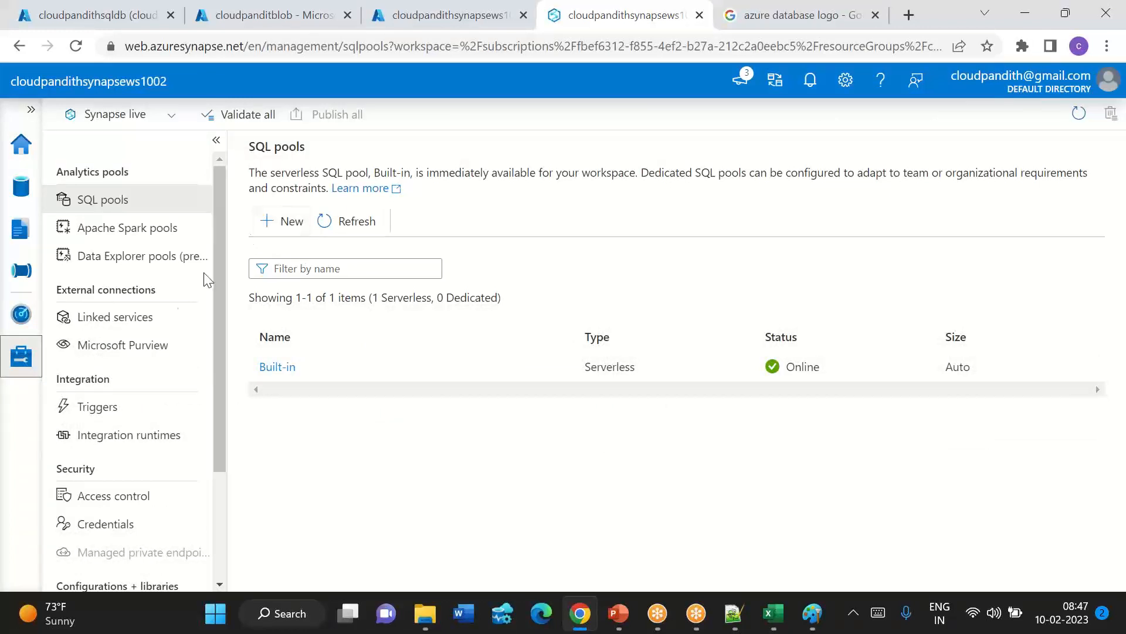
pyautogui.click(115, 322)
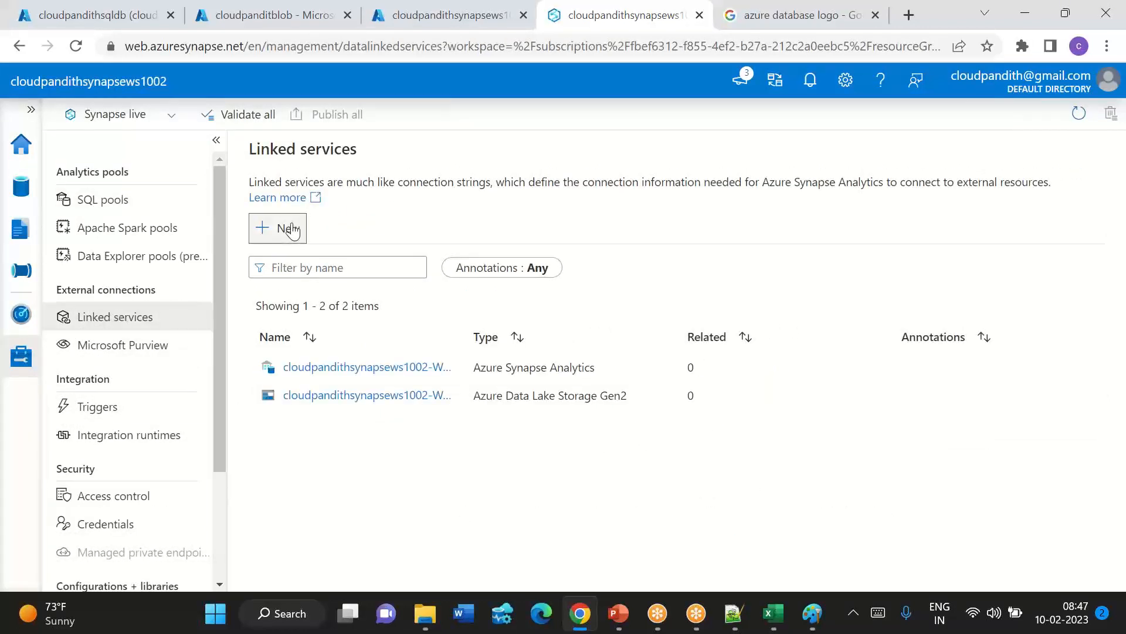
pyautogui.click(290, 230)
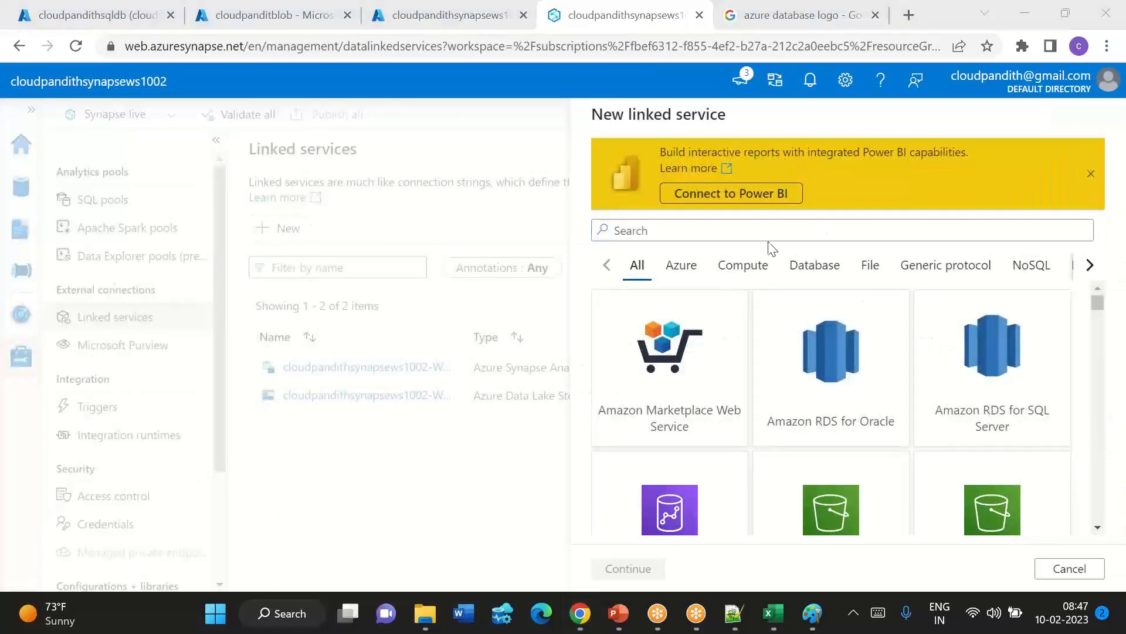
pyautogui.click(786, 106)
# Step: Pick the Azure SQL Database connector and name the linked service LS_SQLDB
pyautogui.write('sql da')
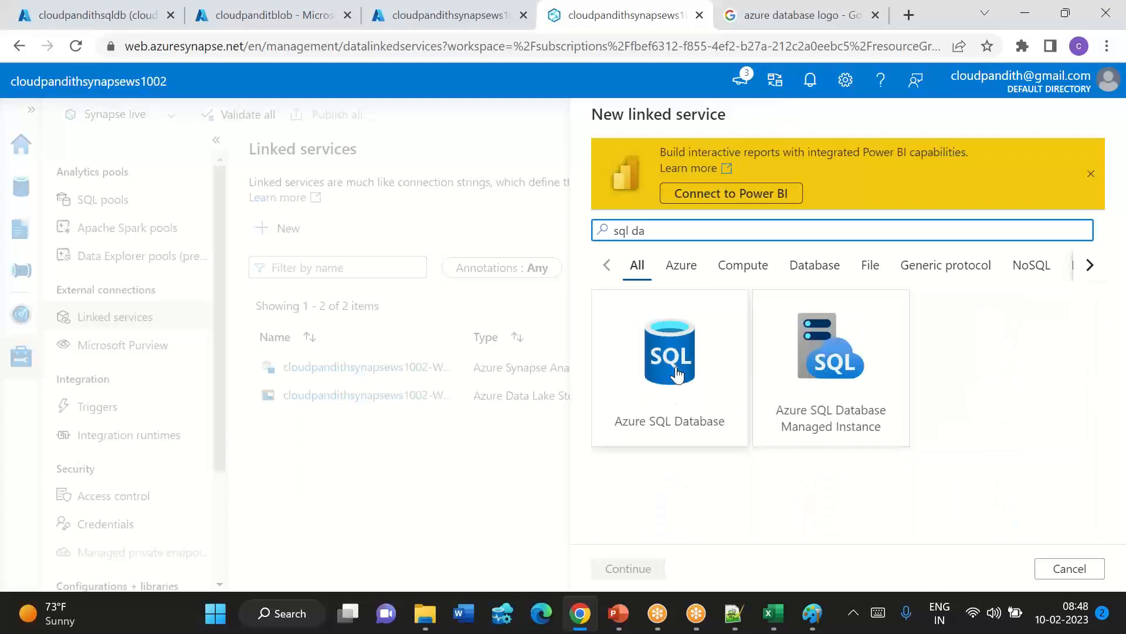
pyautogui.doubleClick(677, 373)
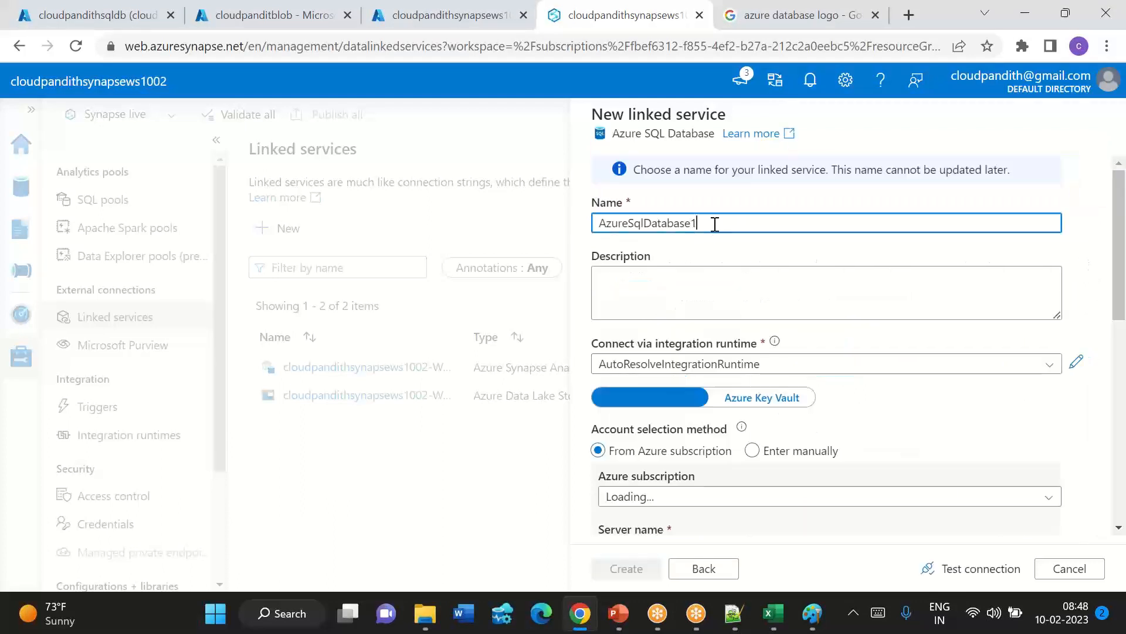
pyautogui.hotkey('ctrl', 'a')
pyautogui.press('BackSpace')
pyautogui.write('LS_S')
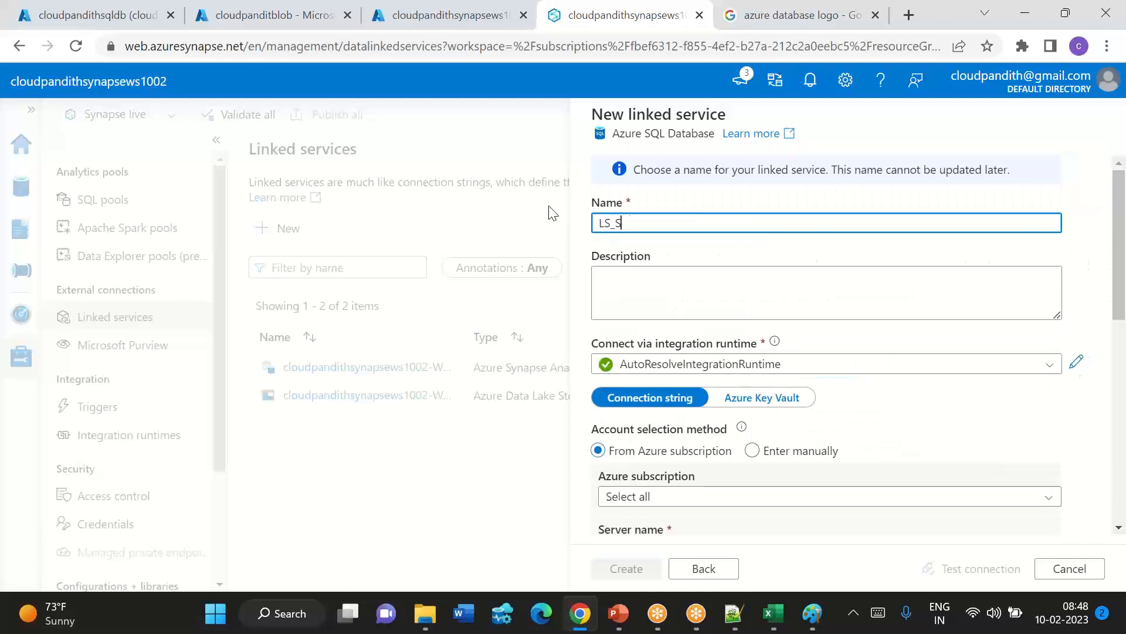
pyautogui.write('QLDB')
# Step: Select the second Pay-As-You-Go subscription, the SQL server and the application database
pyautogui.scroll(-3, 812, 436)
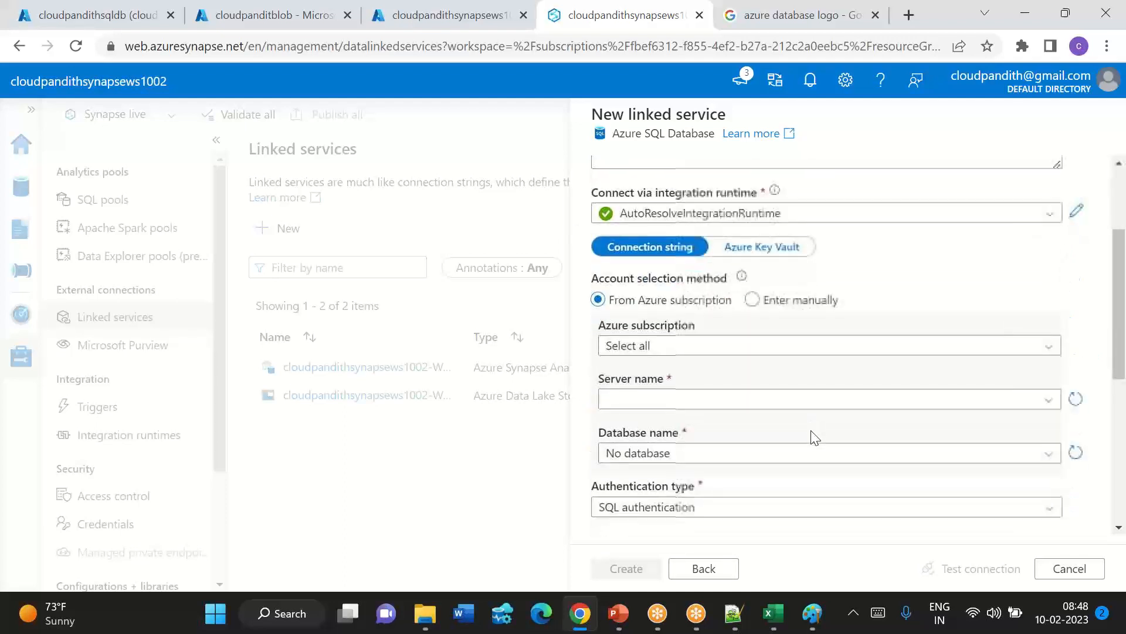
pyautogui.click(664, 346)
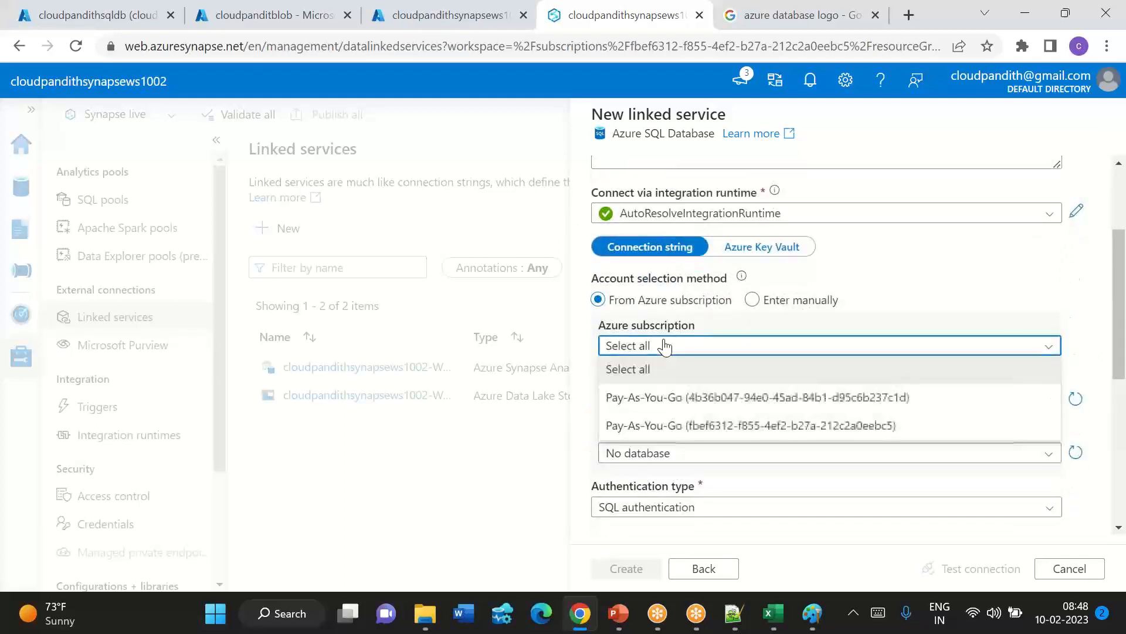
pyautogui.click(651, 424)
pyautogui.click(625, 399)
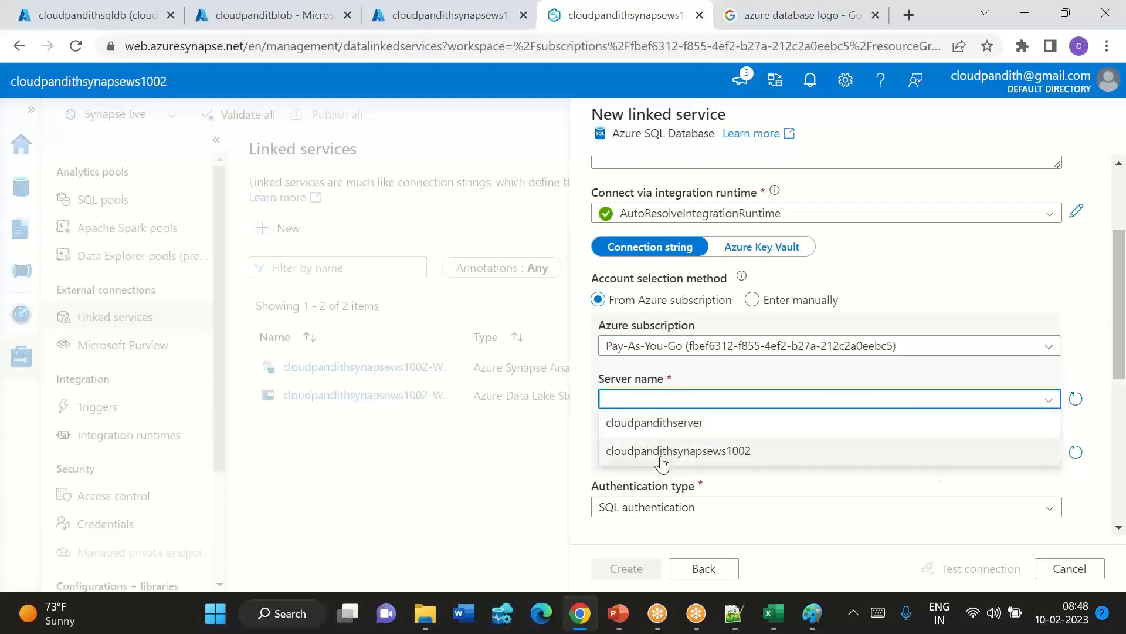
pyautogui.click(632, 423)
pyautogui.scroll(-1, 646, 411)
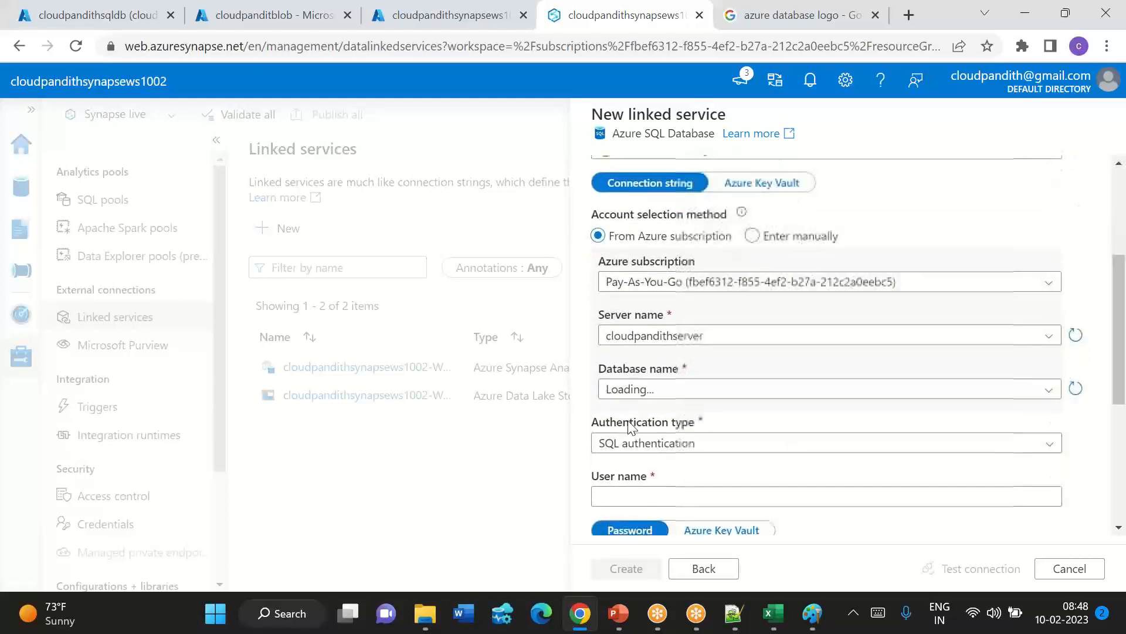
pyautogui.click(657, 389)
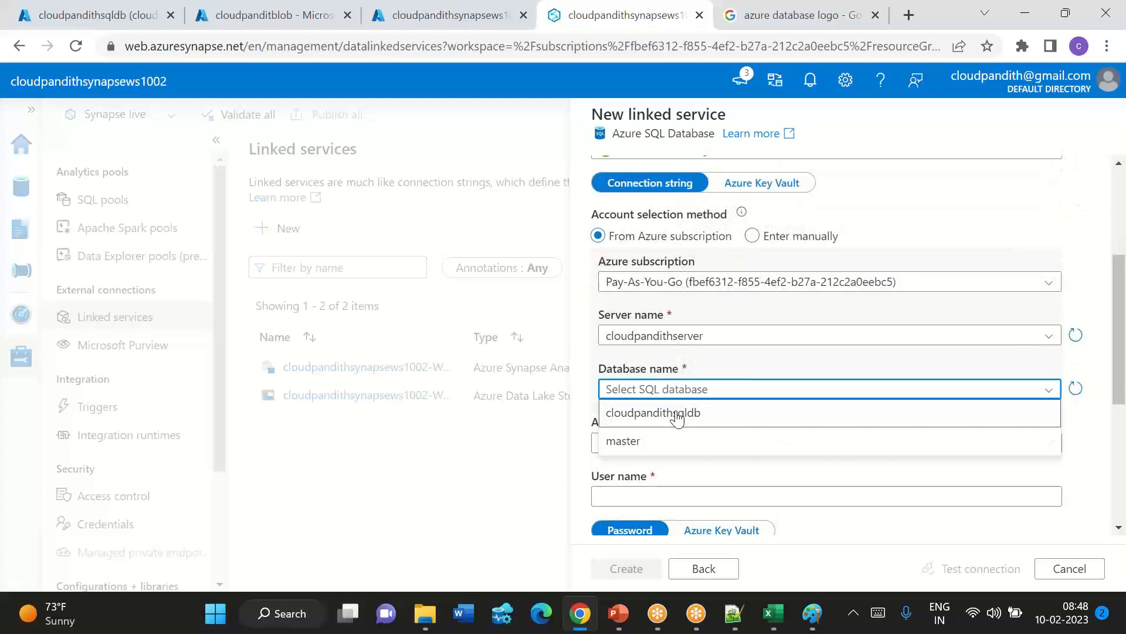
pyautogui.click(676, 412)
pyautogui.scroll(-2, 678, 417)
# Step: Enter the SQL login user name and password, test the connection, and create the service
pyautogui.click(644, 406)
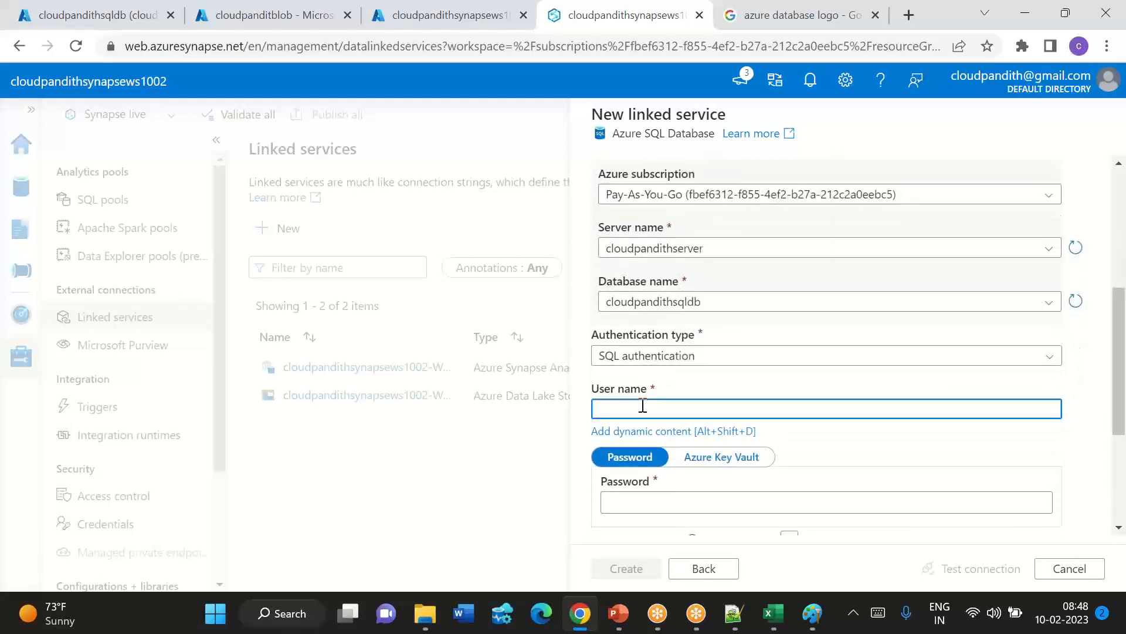
pyautogui.write('mallaiah')
pyautogui.click(633, 502)
pyautogui.write('•')
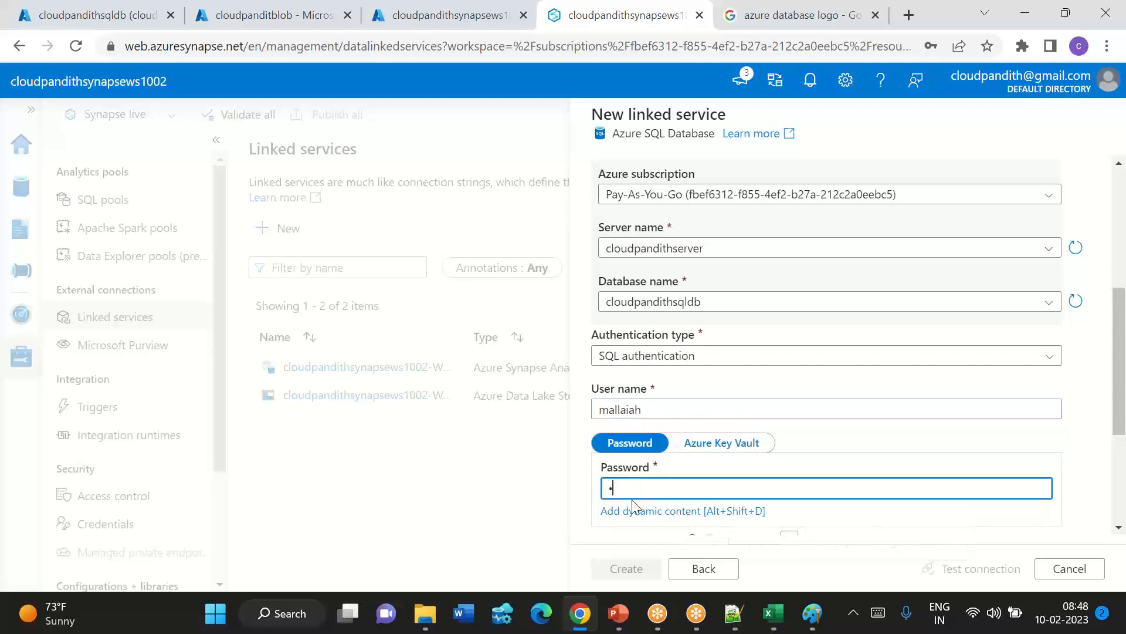
pyautogui.write('•••••••••••')
pyautogui.scroll(-2, 634, 507)
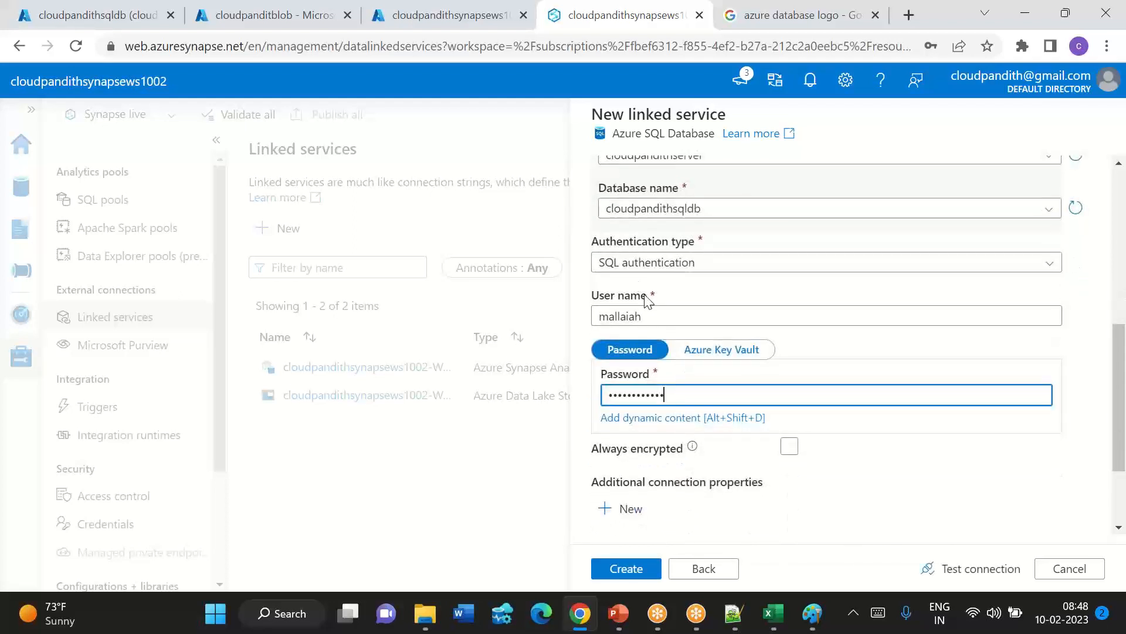
pyautogui.click(962, 570)
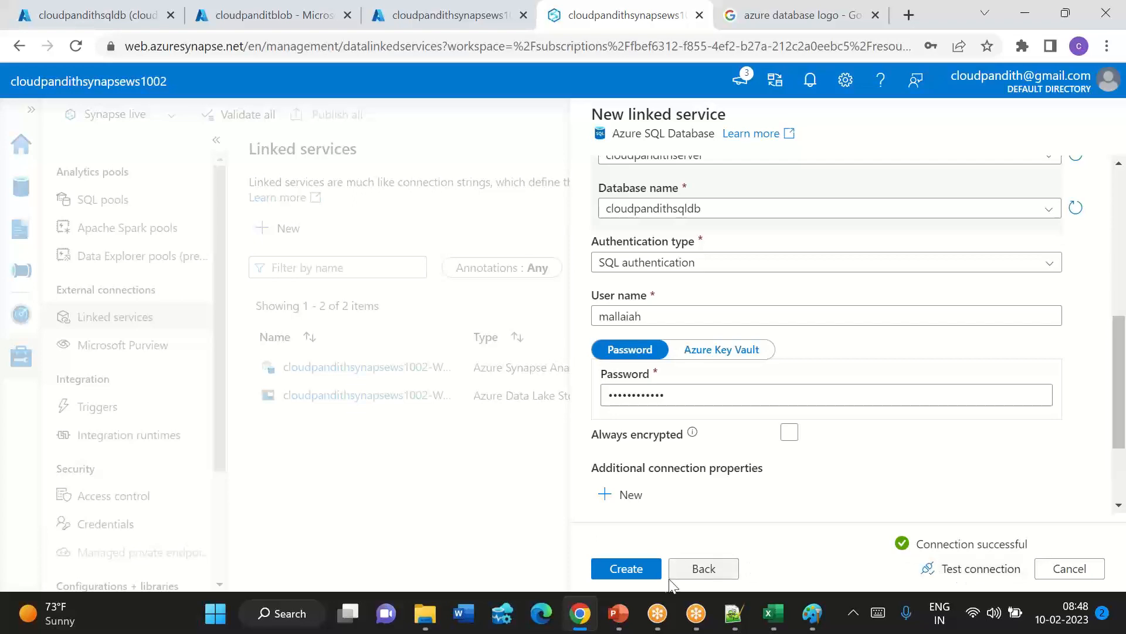
pyautogui.click(620, 570)
# Step: Start adding another linked service from the list
pyautogui.scroll(1, 755, 460)
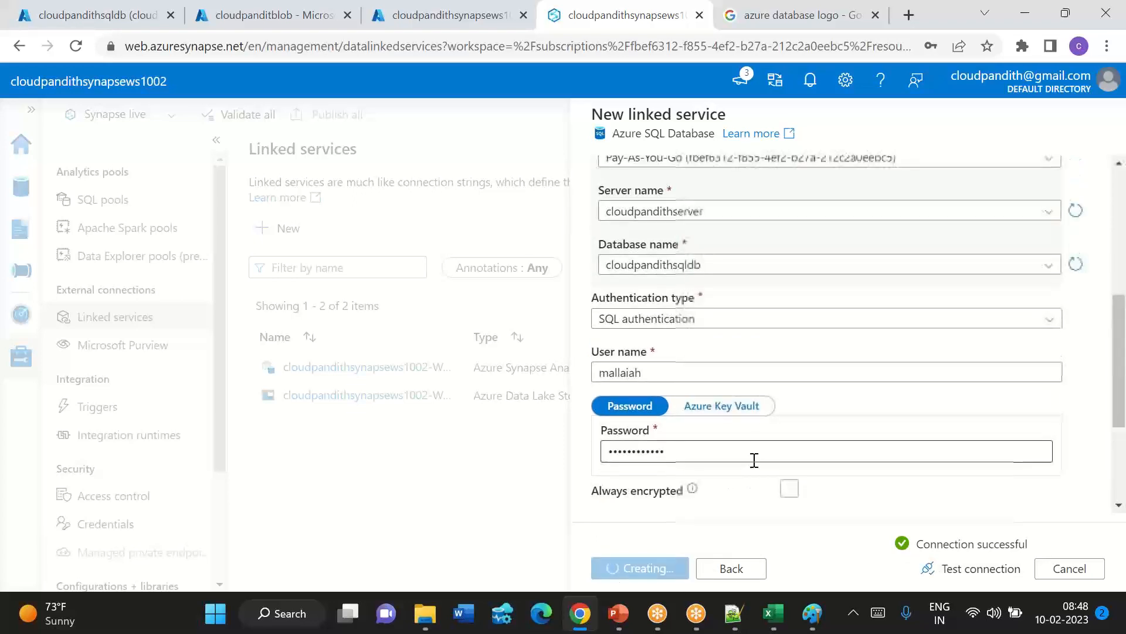
pyautogui.scroll(5, 755, 460)
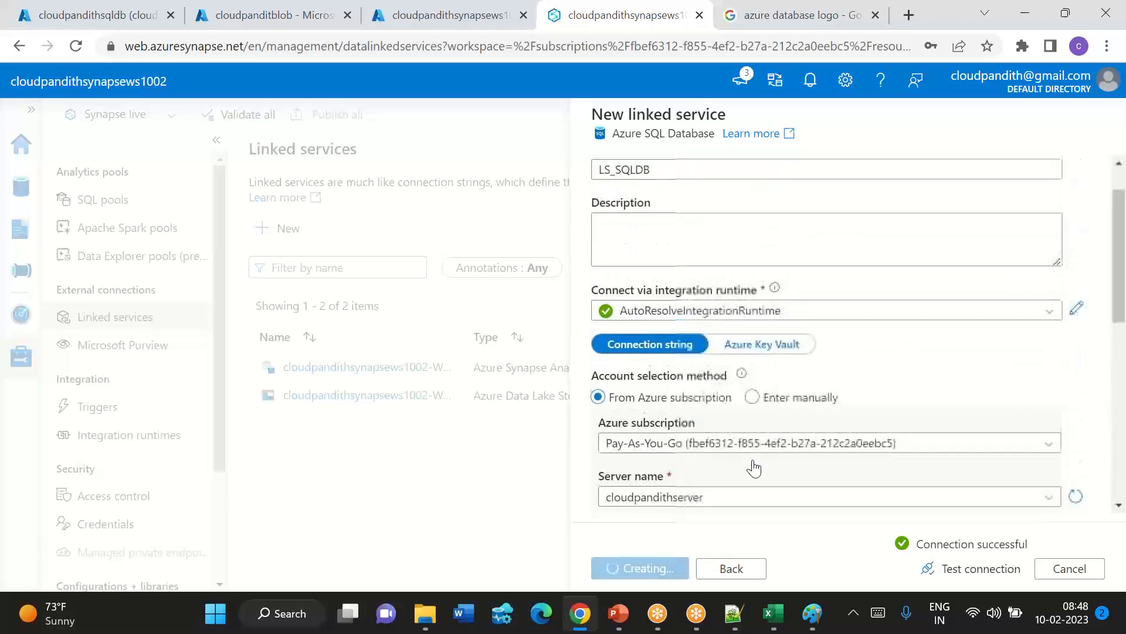
pyautogui.scroll(1, 754, 468)
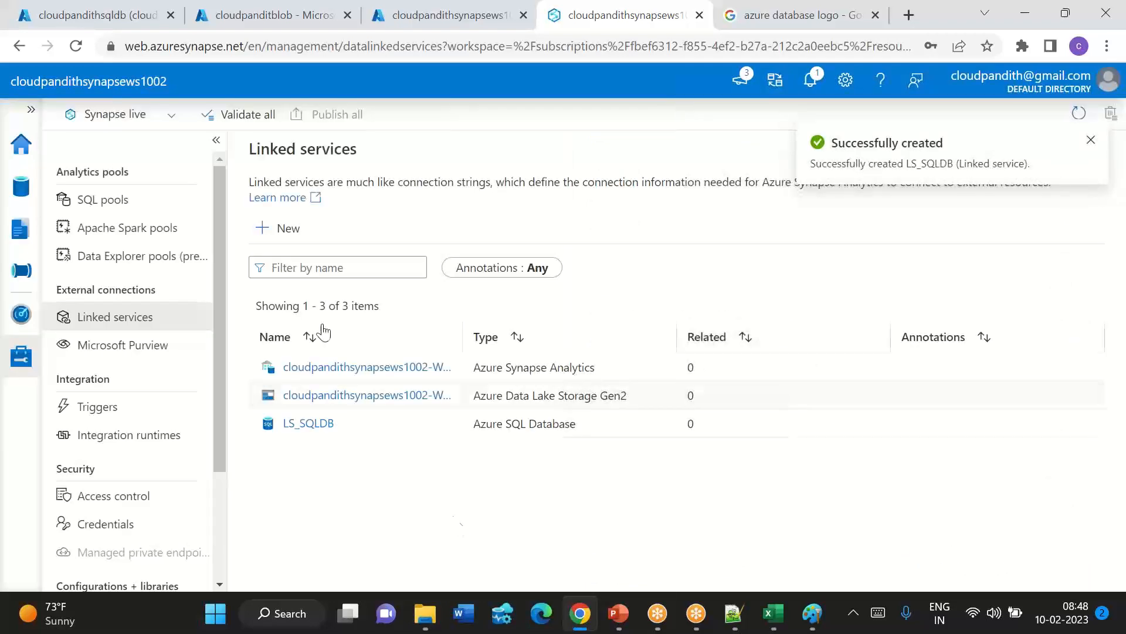
pyautogui.click(279, 230)
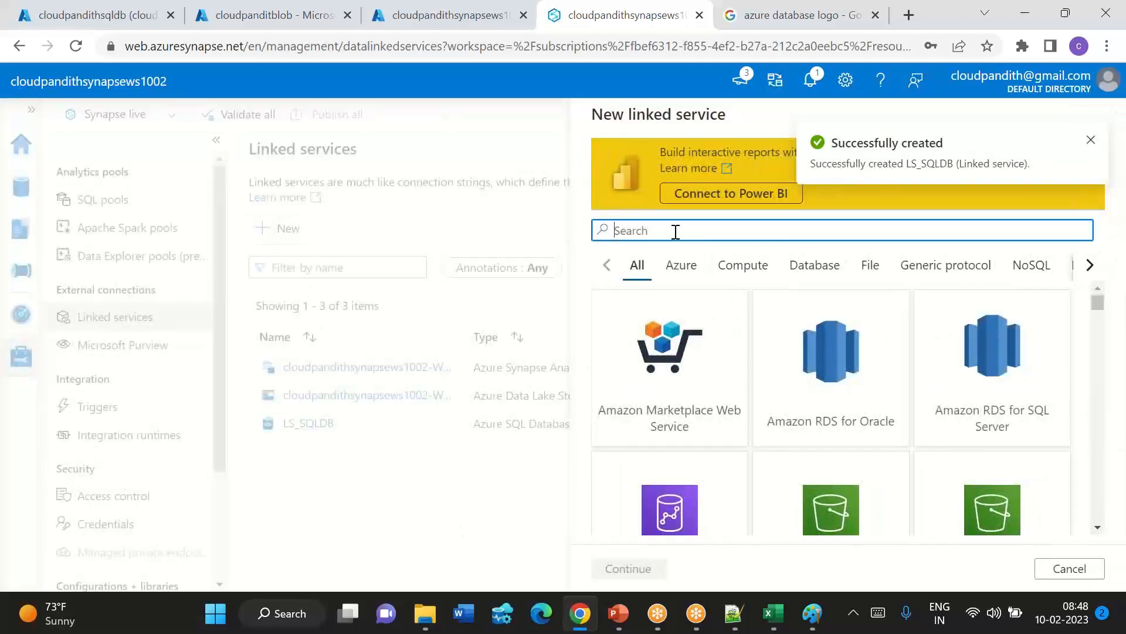
# Step: Pick the Azure Blob Storage connector and name the linked service LS_Blob
pyautogui.write('blob')
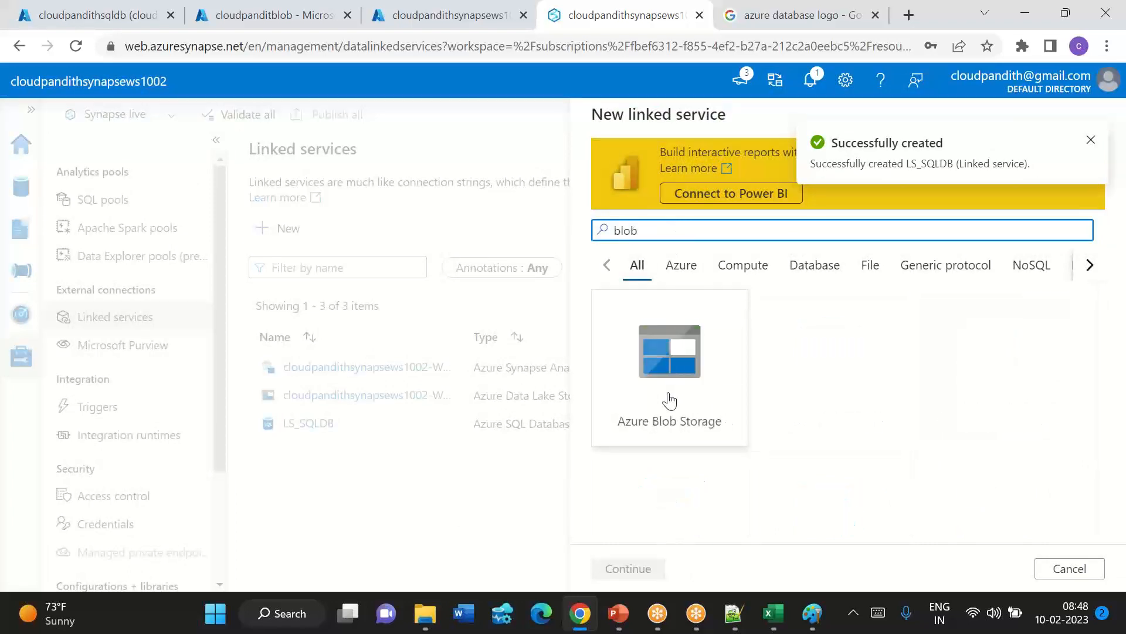
pyautogui.doubleClick(669, 400)
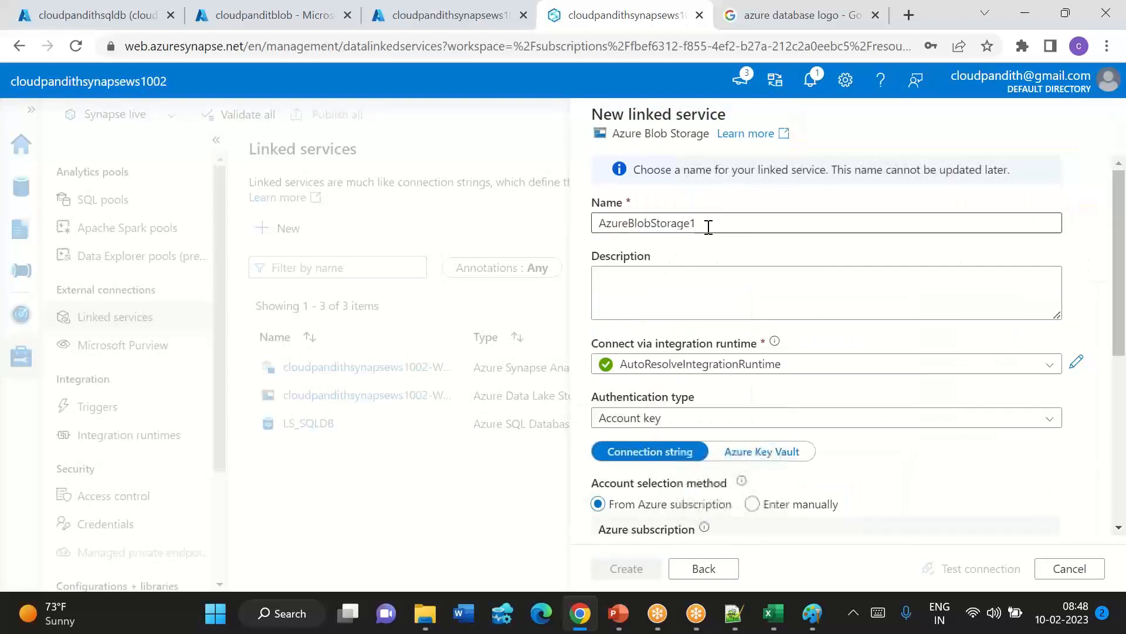
pyautogui.moveTo(706, 226); pyautogui.dragTo(541, 211)
pyautogui.press('BackSpace')
pyautogui.write('LS_')
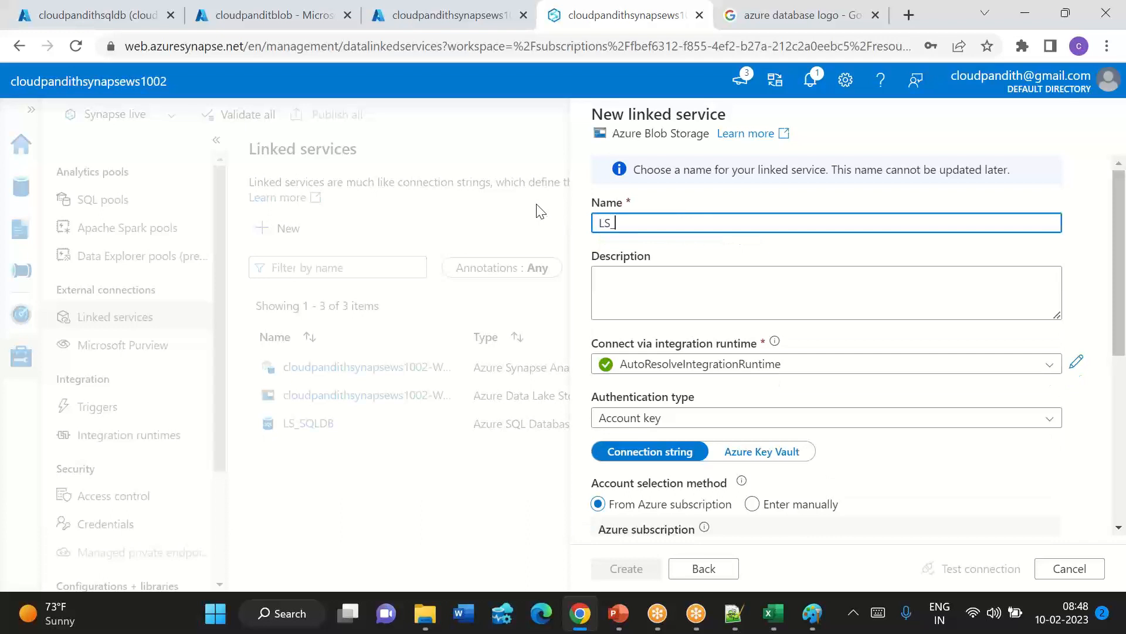
pyautogui.write('Blob')
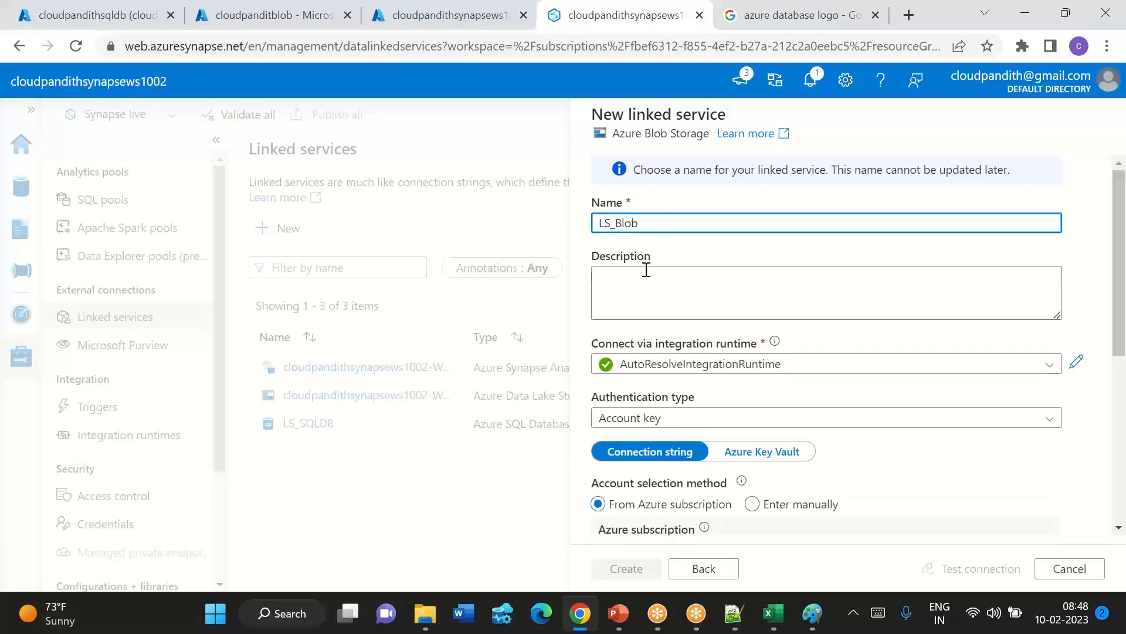
# Step: Select the second Pay-As-You-Go subscription and the cloudpanditblob account, test, then create
pyautogui.scroll(-3, 704, 349)
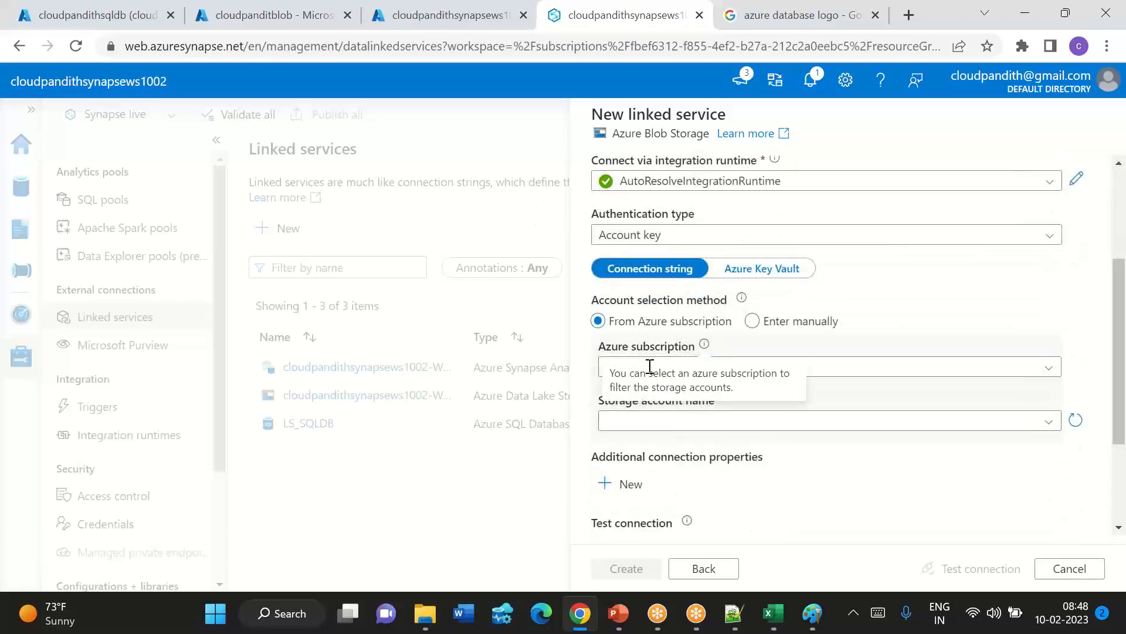
pyautogui.click(725, 368)
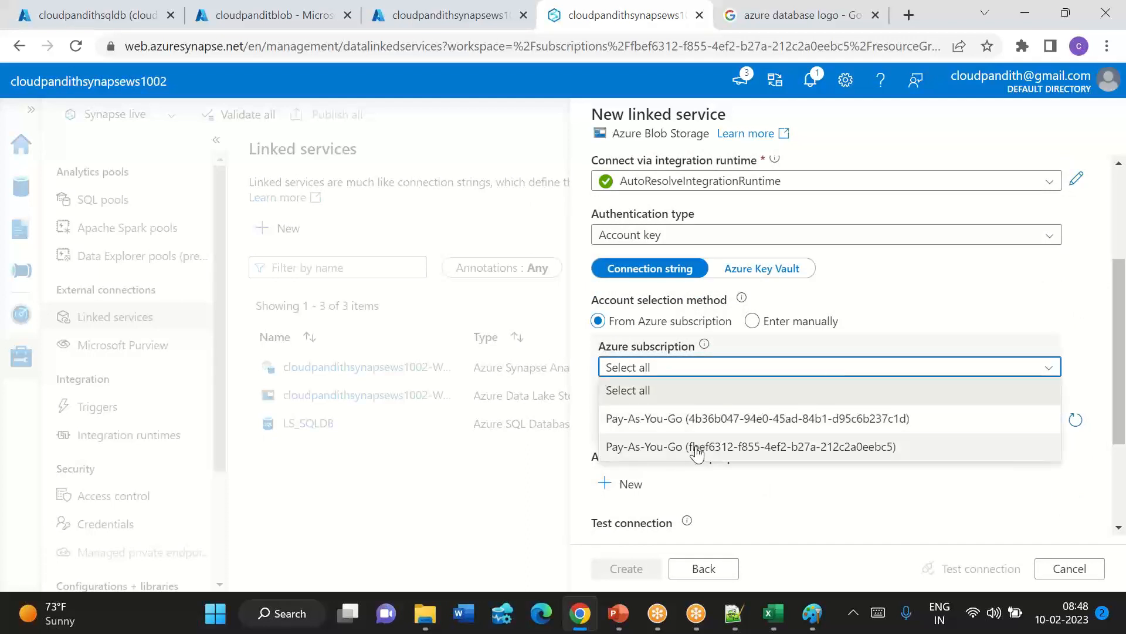
pyautogui.click(767, 444)
pyautogui.click(657, 421)
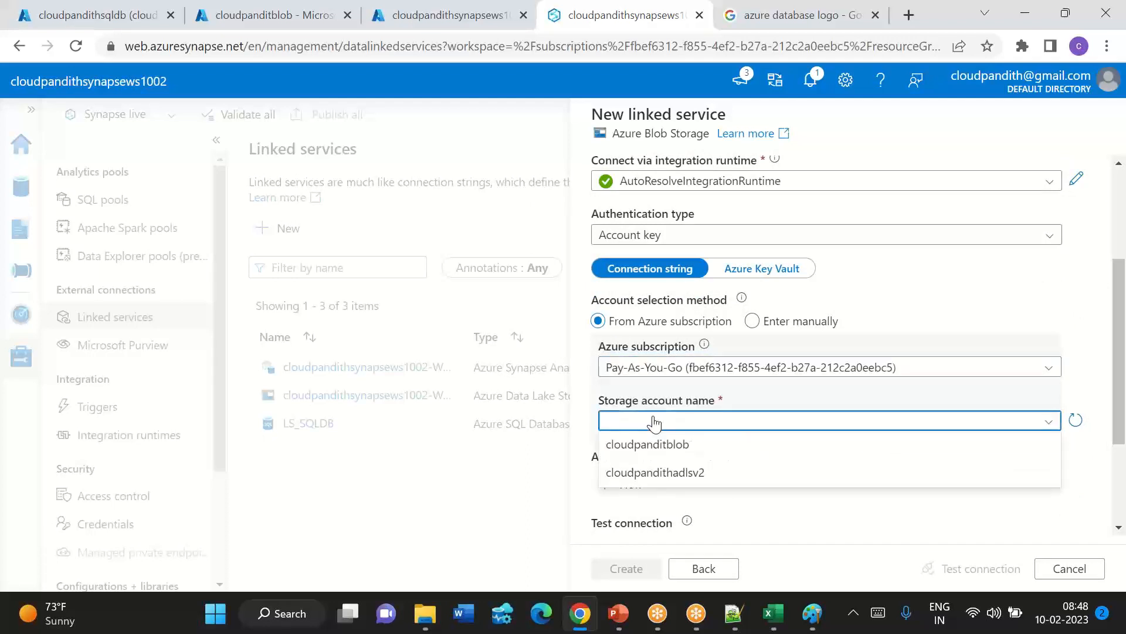
pyautogui.click(668, 444)
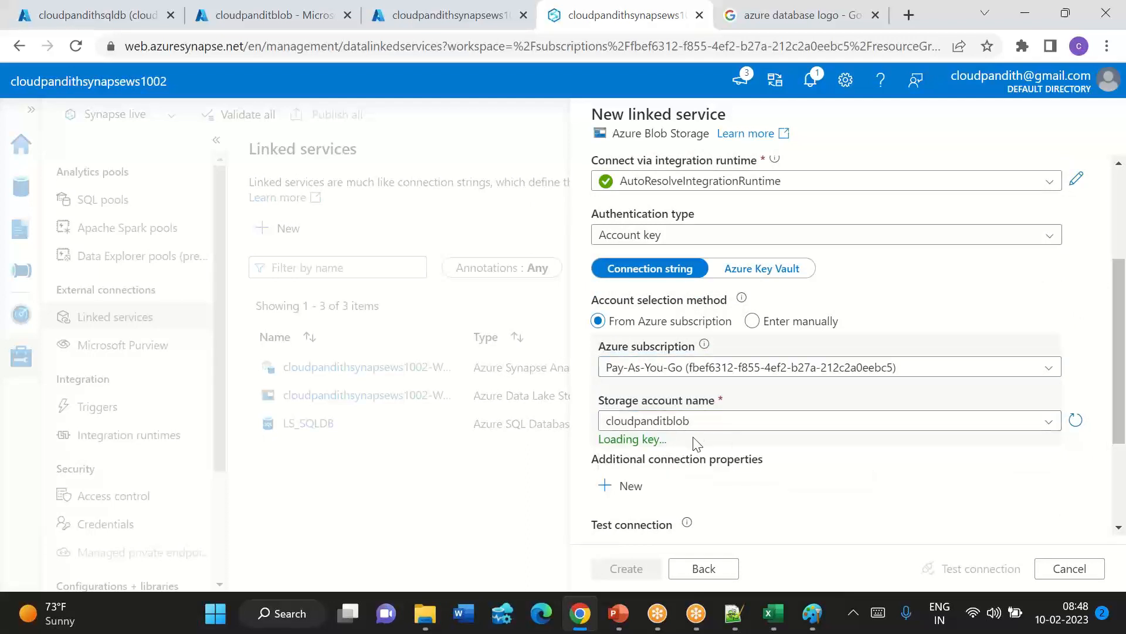
pyautogui.click(956, 568)
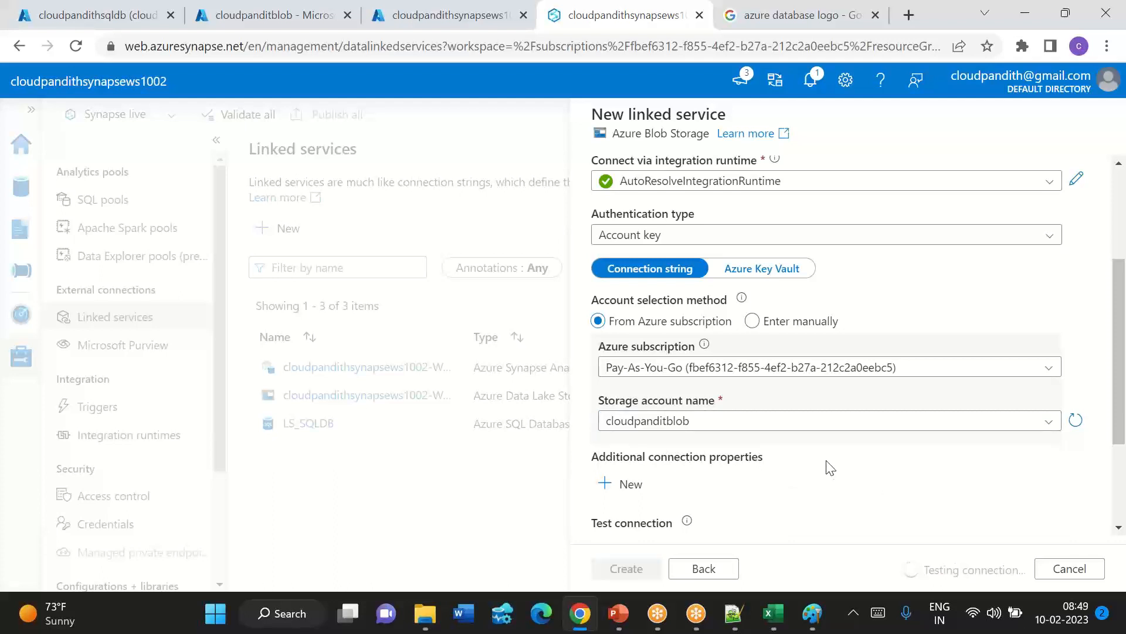
pyautogui.click(626, 569)
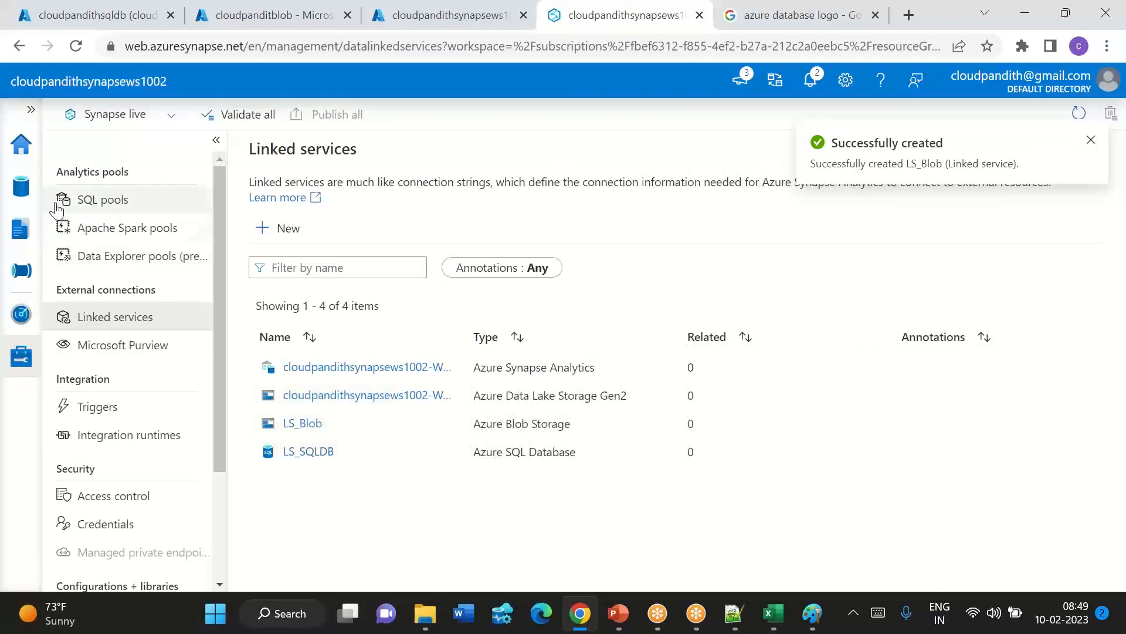
# Step: Start a new integration dataset with Azure SQL Database as the data store
pyautogui.click(22, 189)
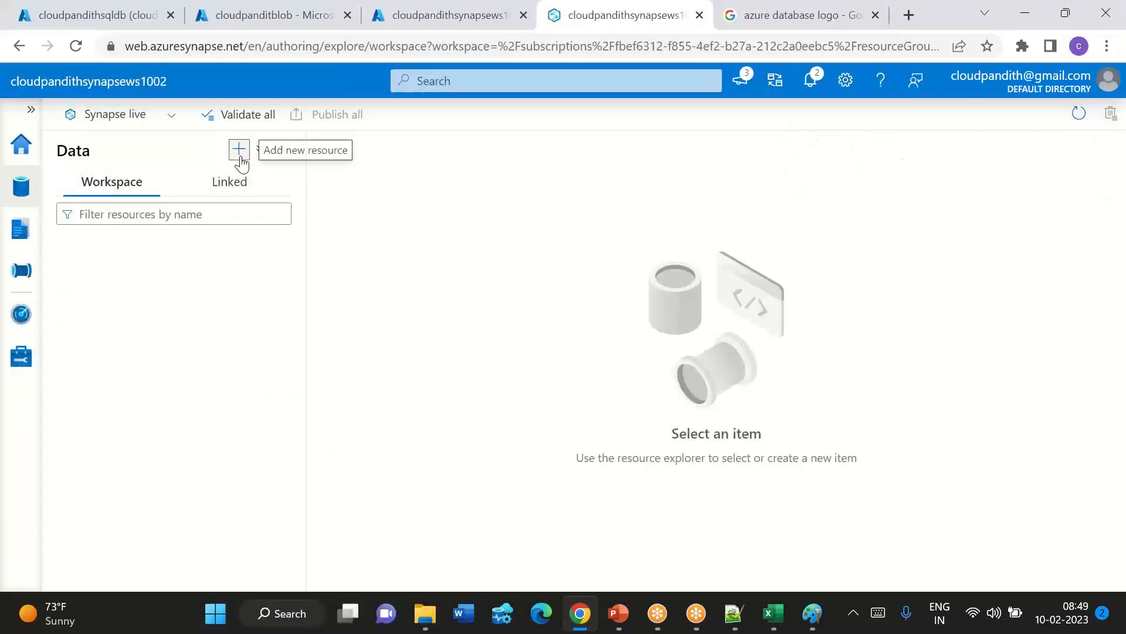
pyautogui.click(239, 154)
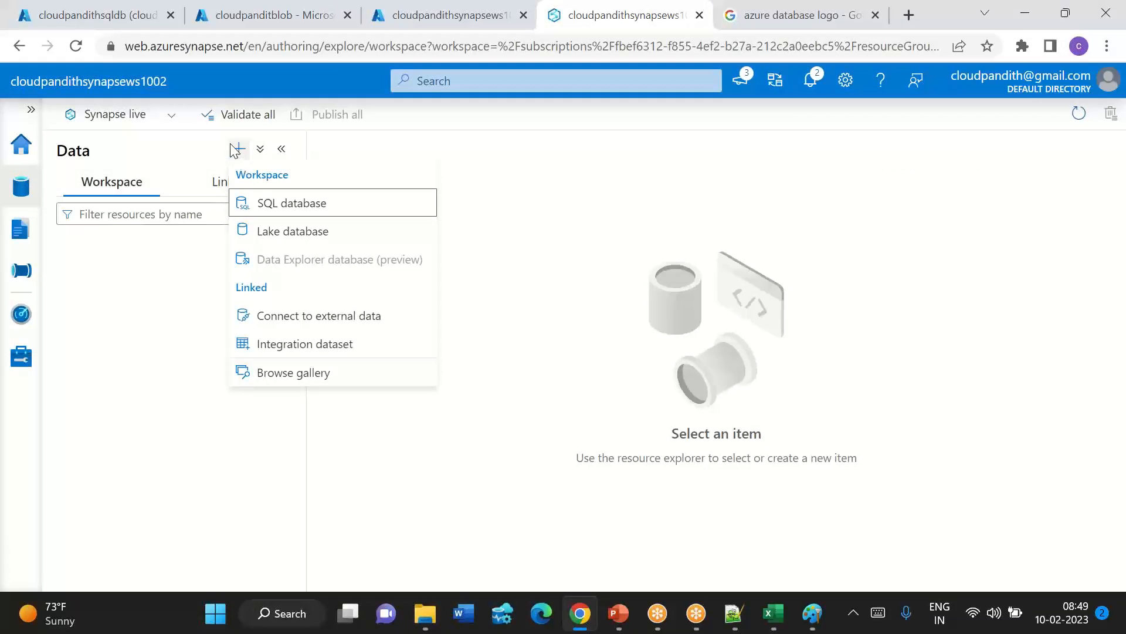
pyautogui.click(309, 345)
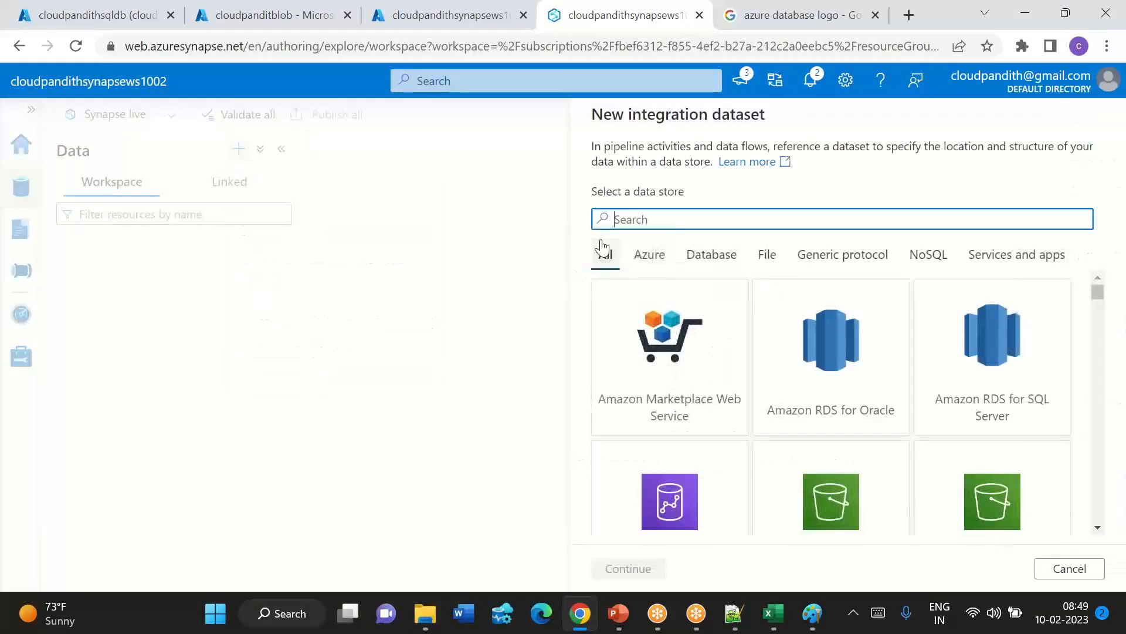
pyautogui.write('sql da')
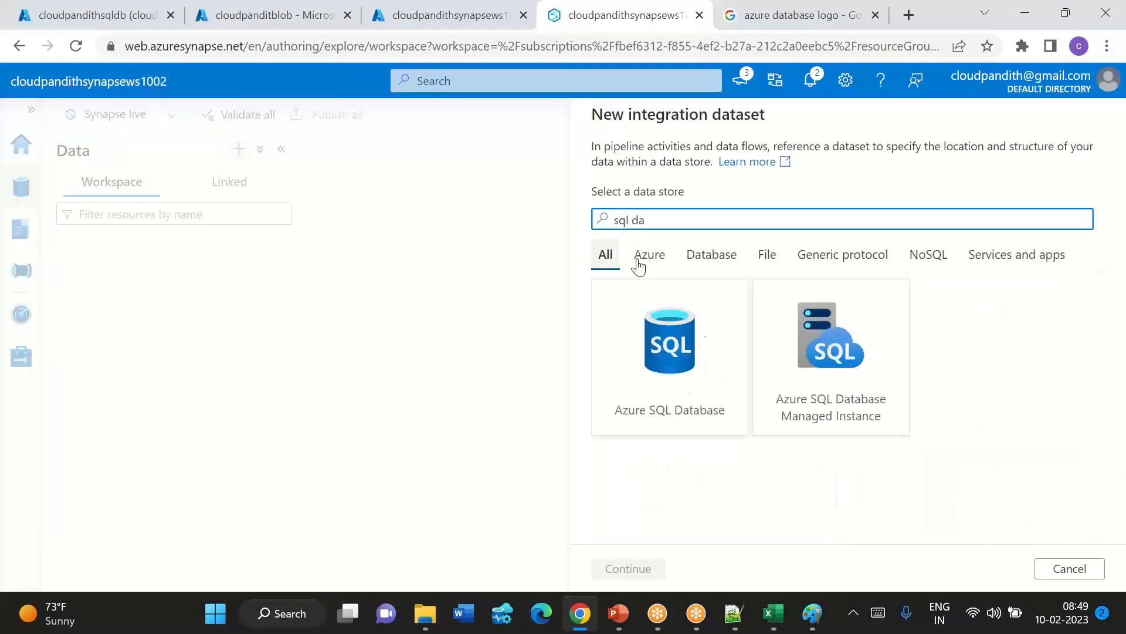
pyautogui.doubleClick(688, 382)
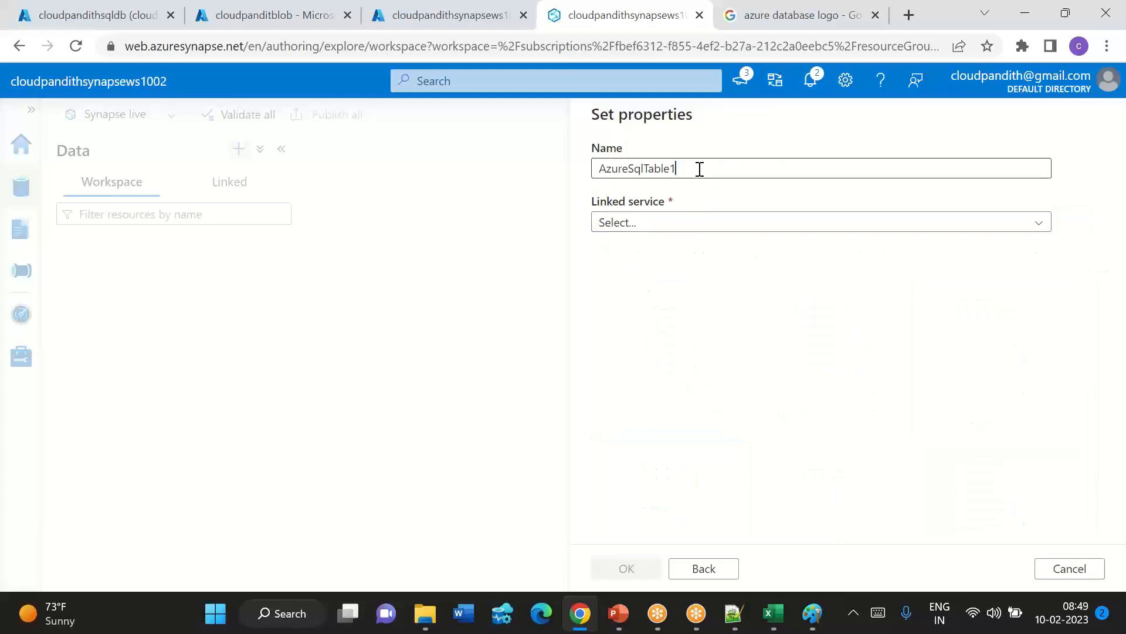
# Step: Name the dataset DS_SQLDB and connect it through the LS_SQLDB linked service
pyautogui.moveTo(699, 169); pyautogui.dragTo(568, 167)
pyautogui.press('BackSpace')
pyautogui.write('LDB')
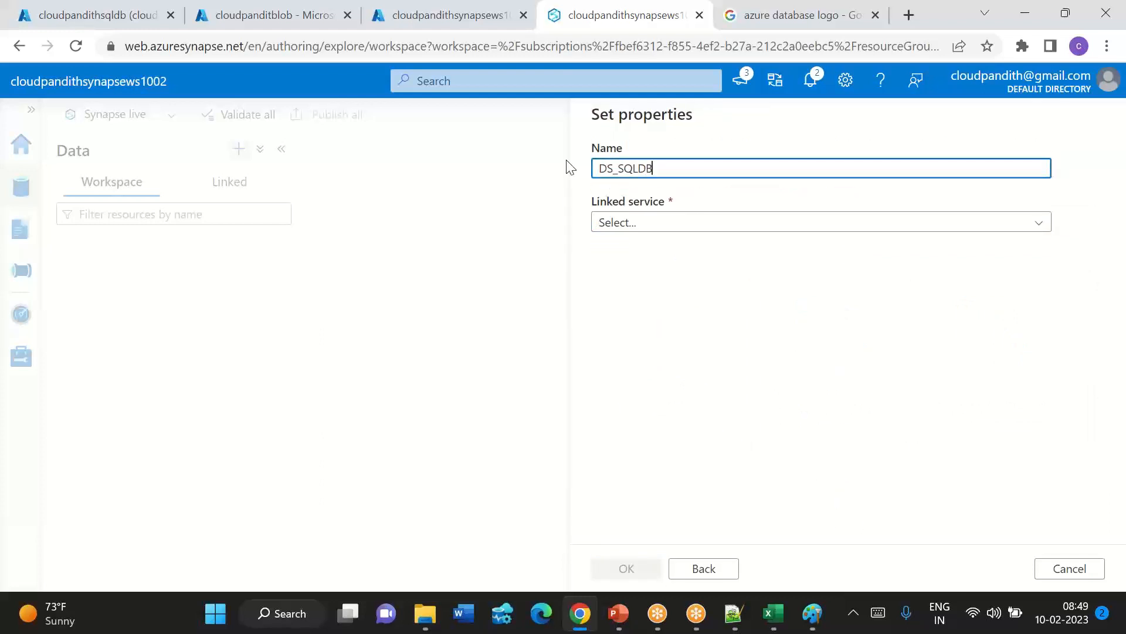
pyautogui.click(650, 228)
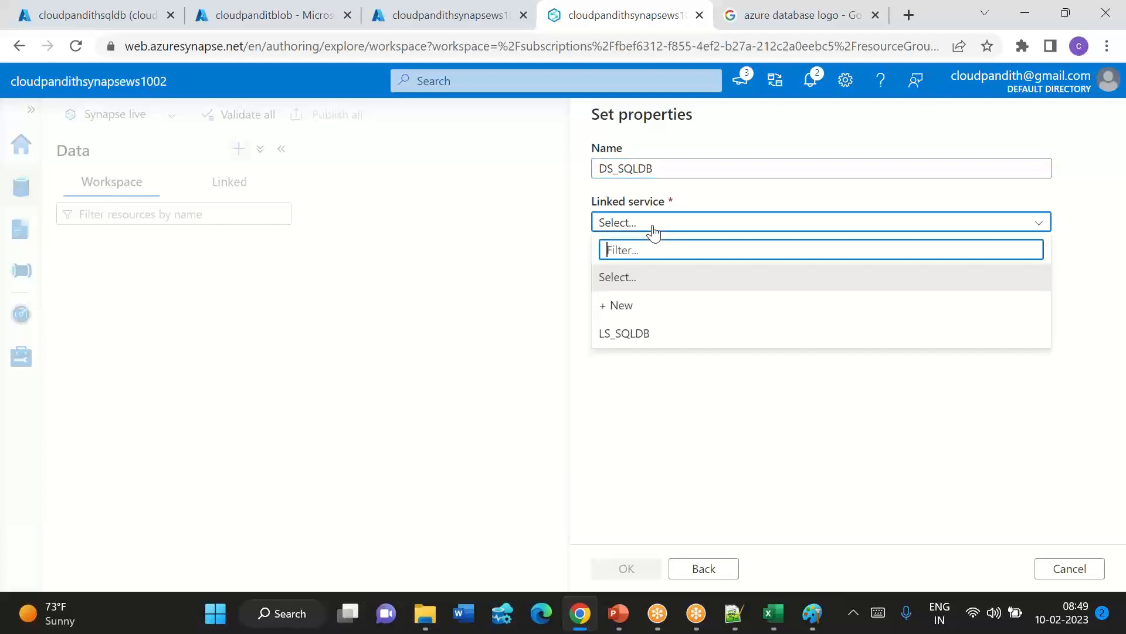
pyautogui.click(623, 333)
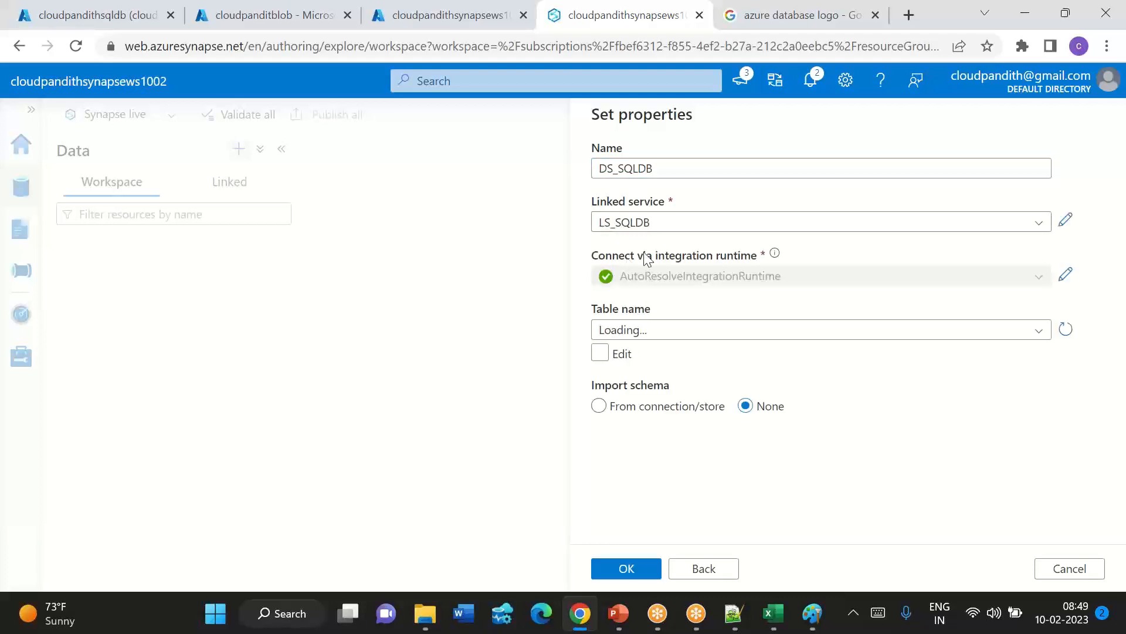
# Step: Set the dataset's table name to None instead of a fixed table
pyautogui.click(637, 337)
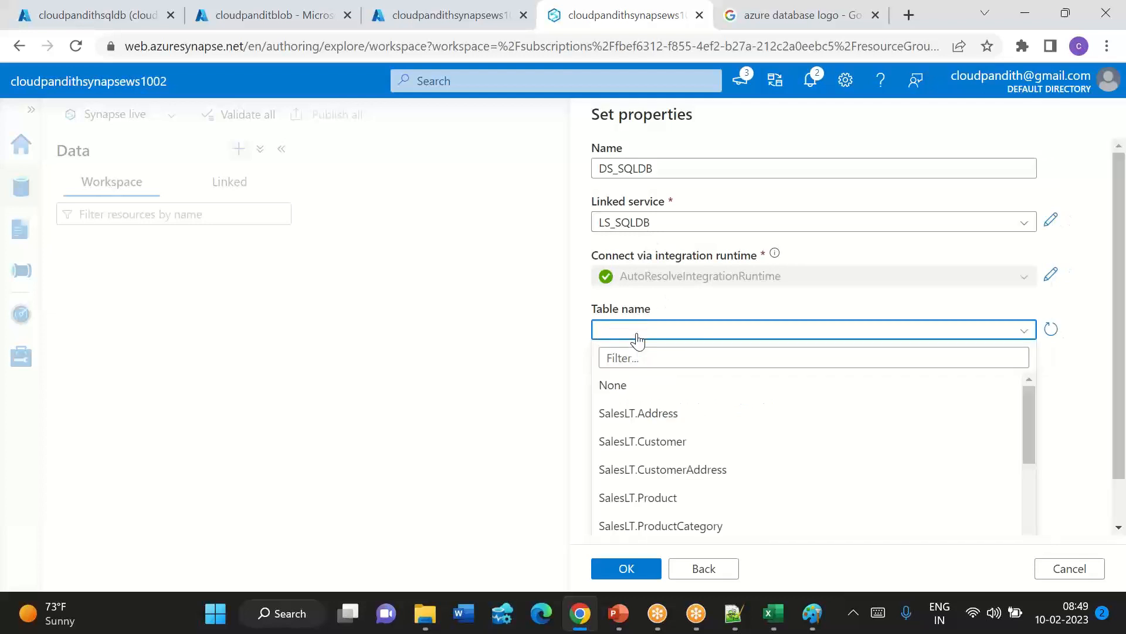
pyautogui.click(637, 339)
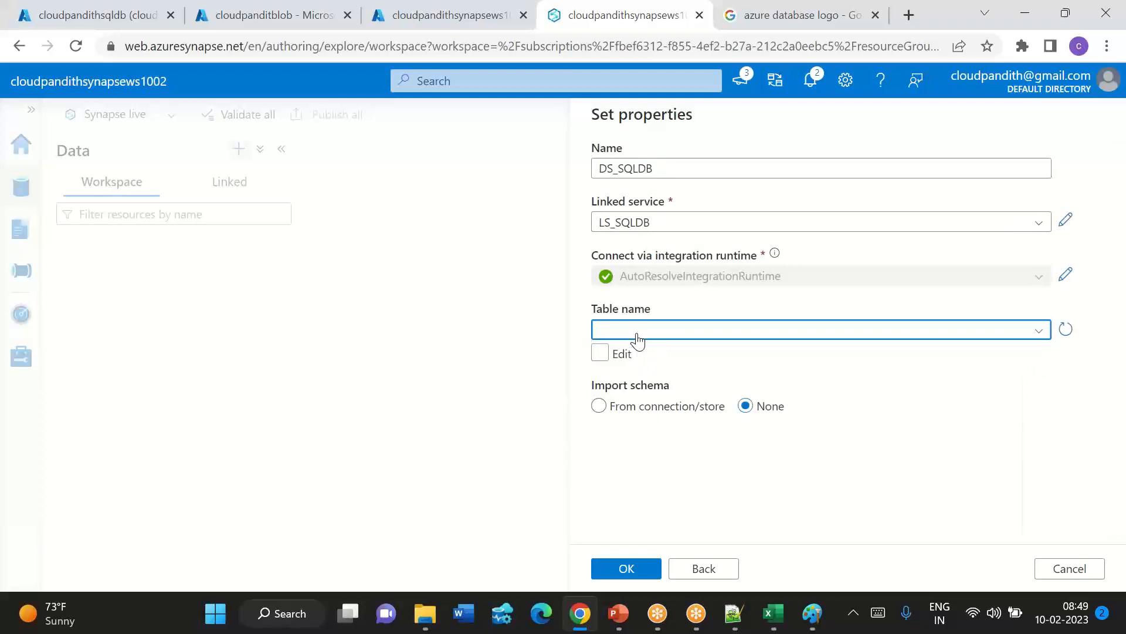
pyautogui.click(638, 339)
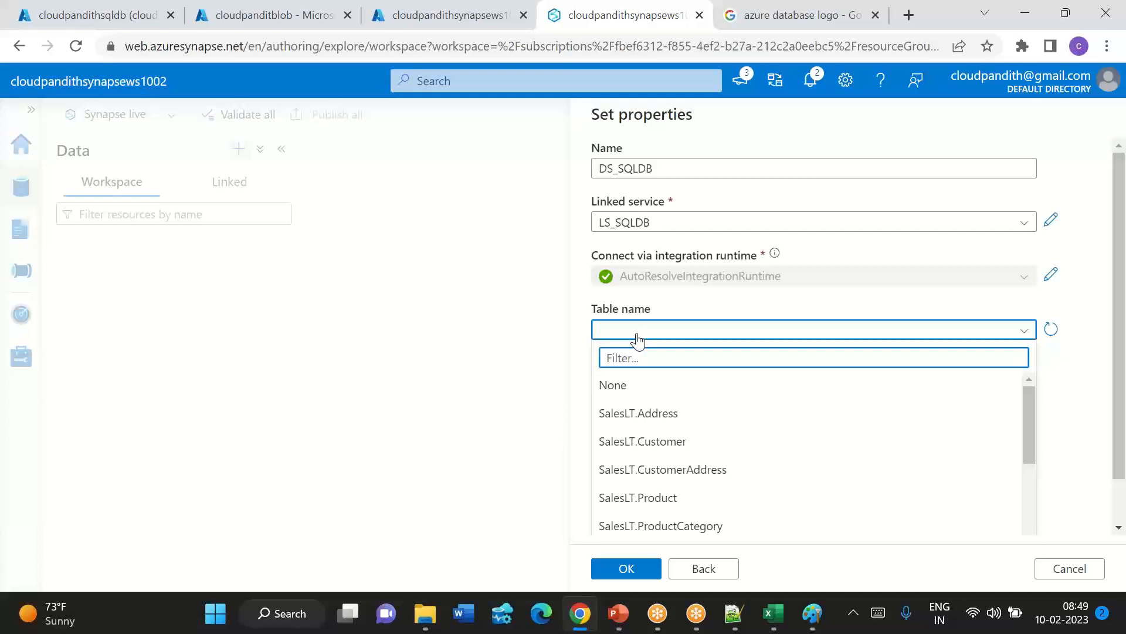
pyautogui.scroll(-5, 657, 405)
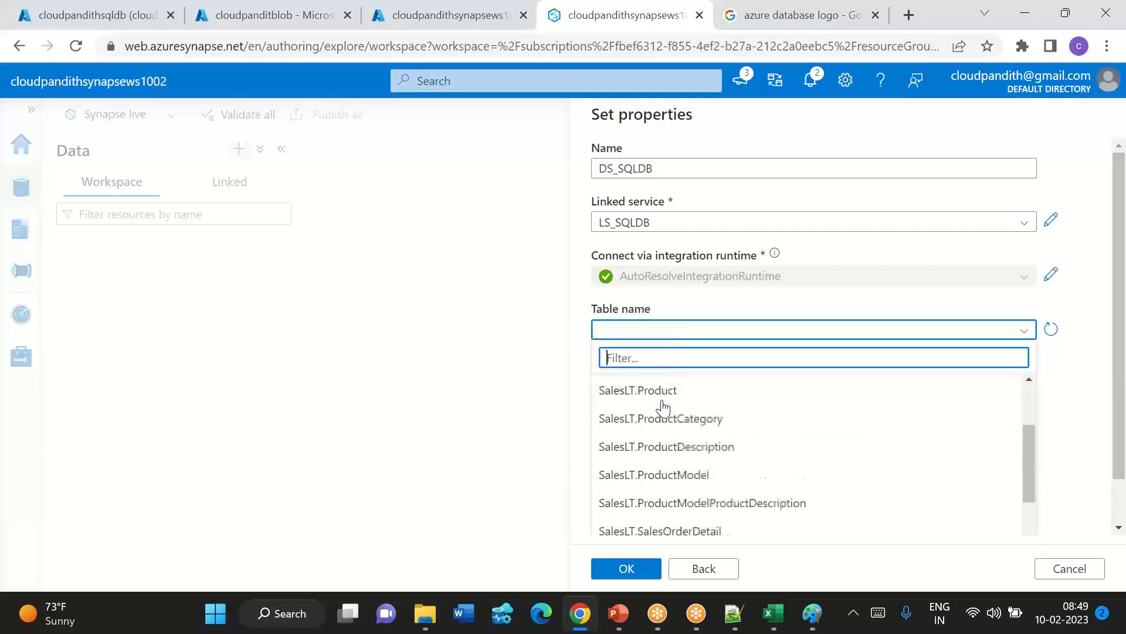
pyautogui.scroll(-5, 663, 406)
pyautogui.scroll(5, 663, 406)
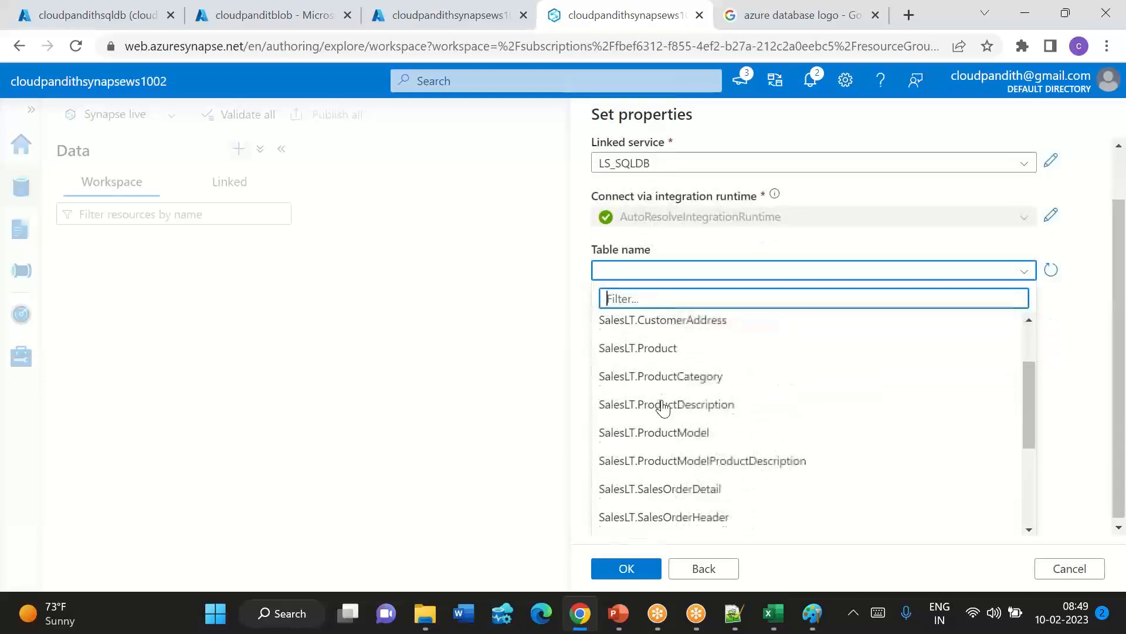
pyautogui.scroll(2, 663, 406)
pyautogui.scroll(-4, 670, 391)
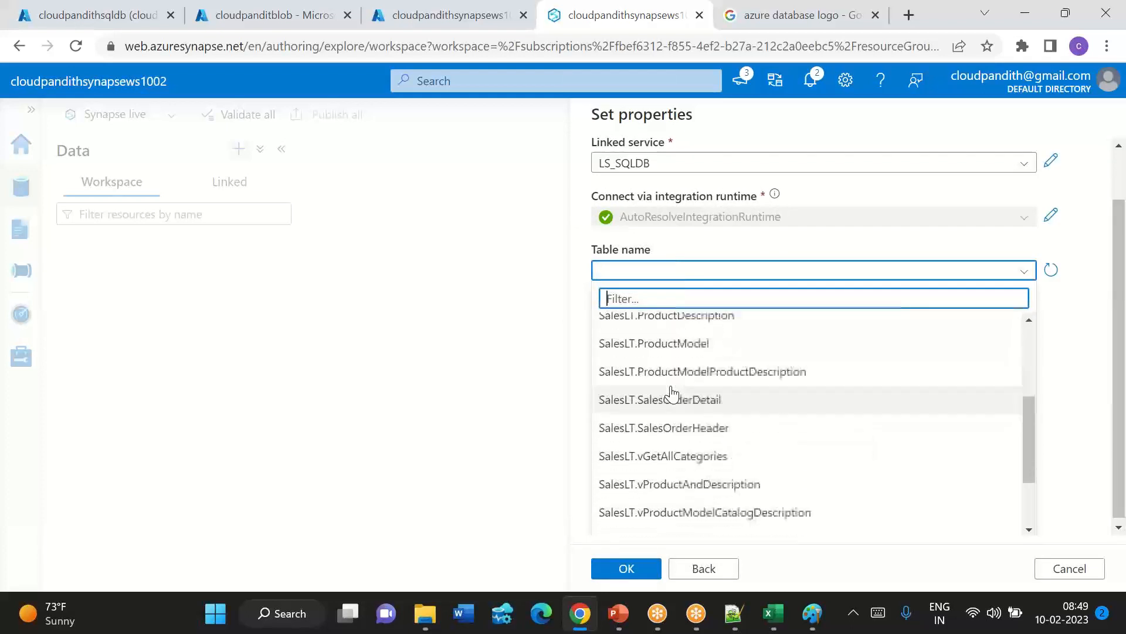
pyautogui.scroll(-2, 672, 392)
pyautogui.scroll(10, 671, 393)
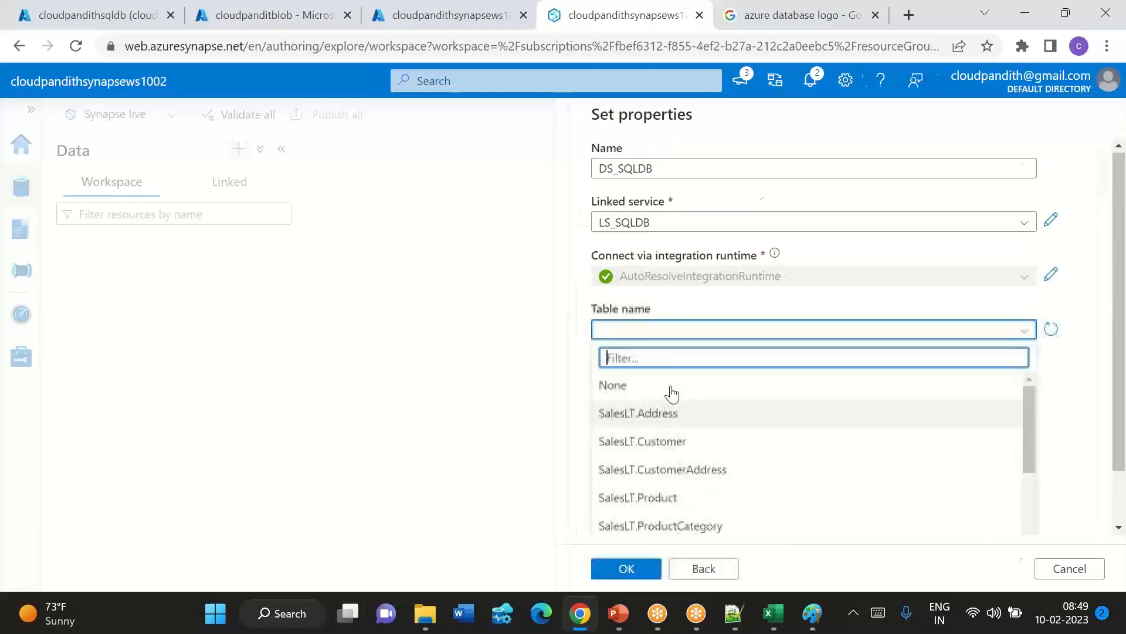
pyautogui.scroll(-6, 672, 393)
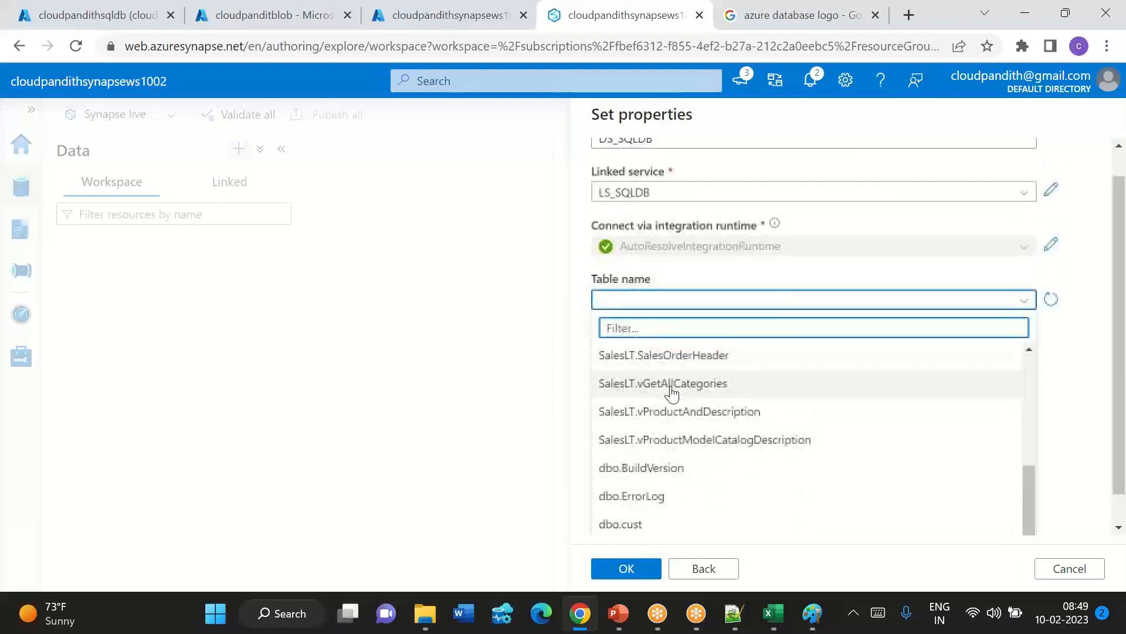
pyautogui.scroll(2, 672, 393)
pyautogui.scroll(6, 672, 391)
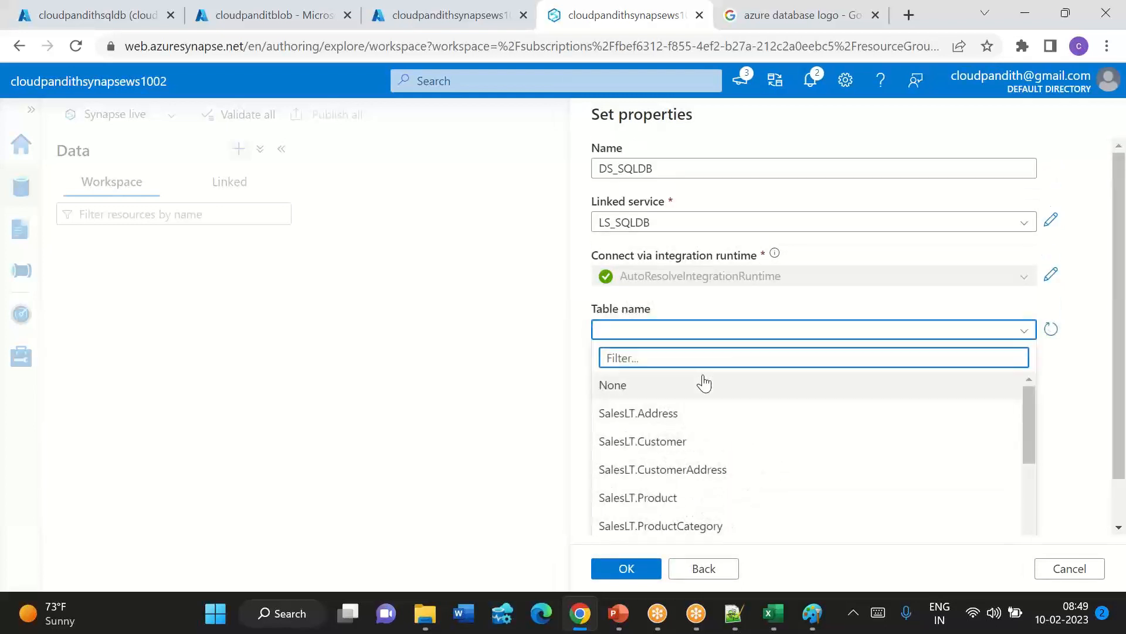
pyautogui.click(645, 385)
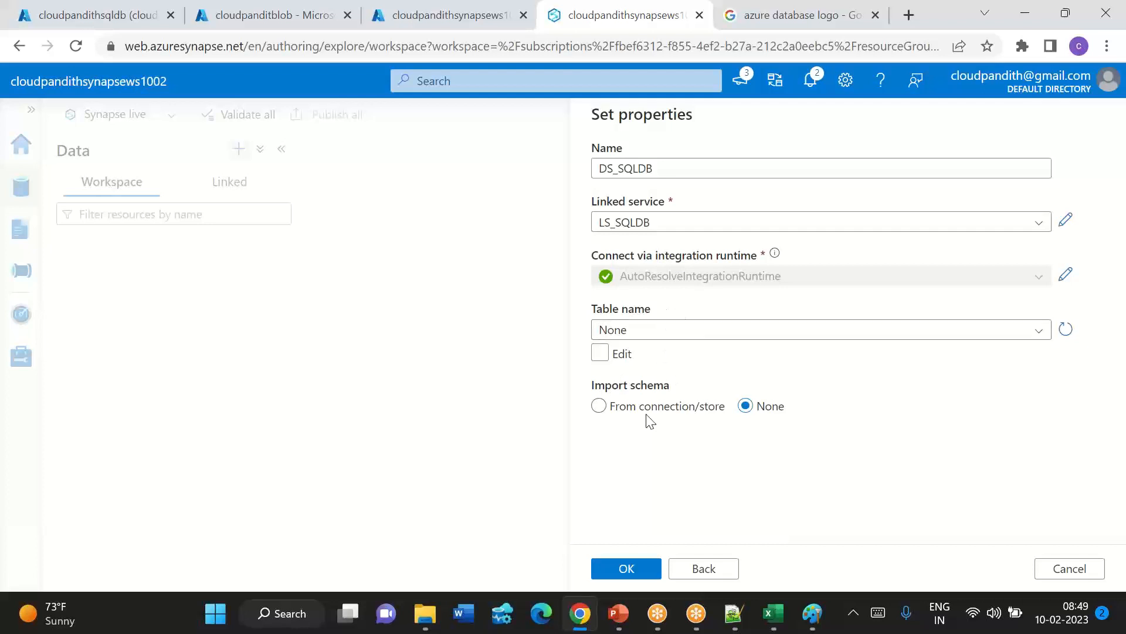
# Step: Create DS_SQLDB and add two parameters, ds_param_srcschema and ds_param_srctable
pyautogui.click(626, 568)
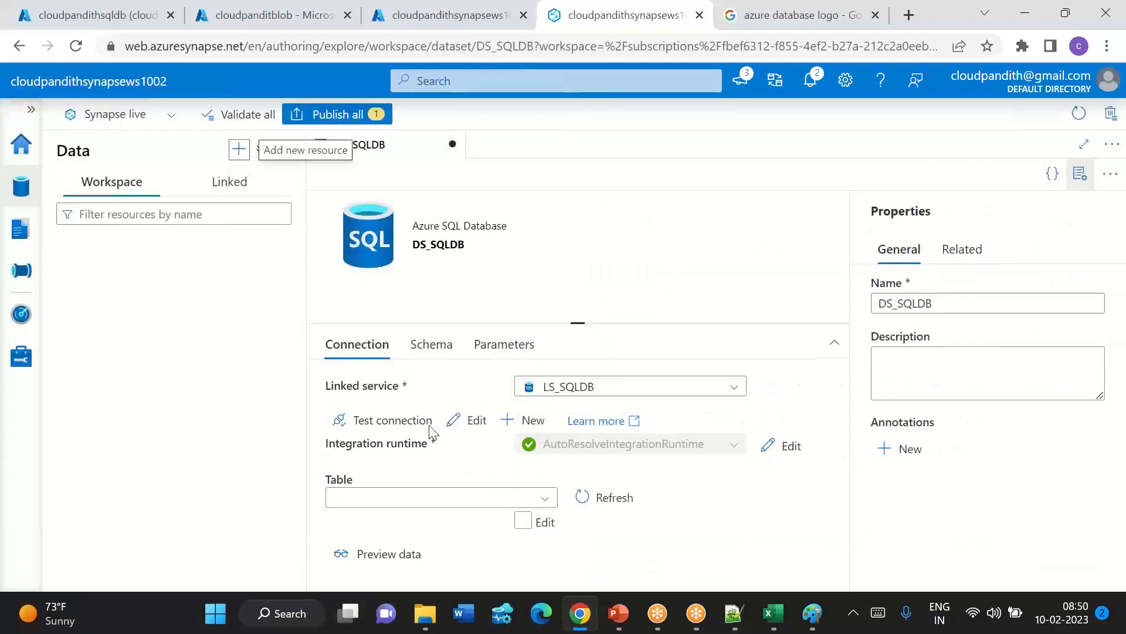
pyautogui.click(238, 188)
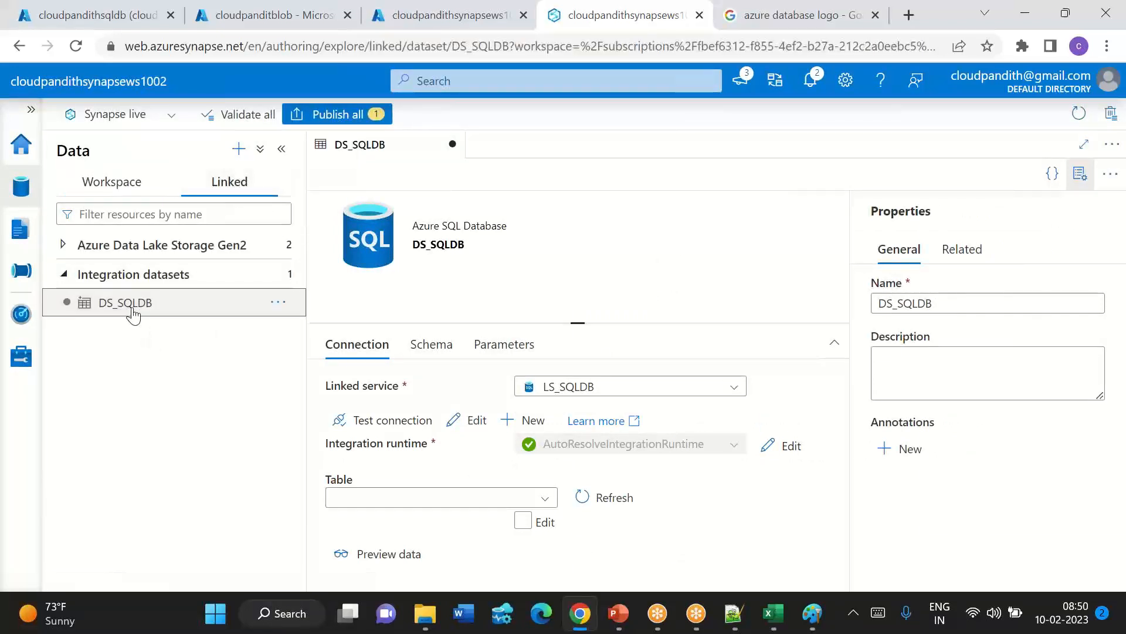
pyautogui.click(491, 353)
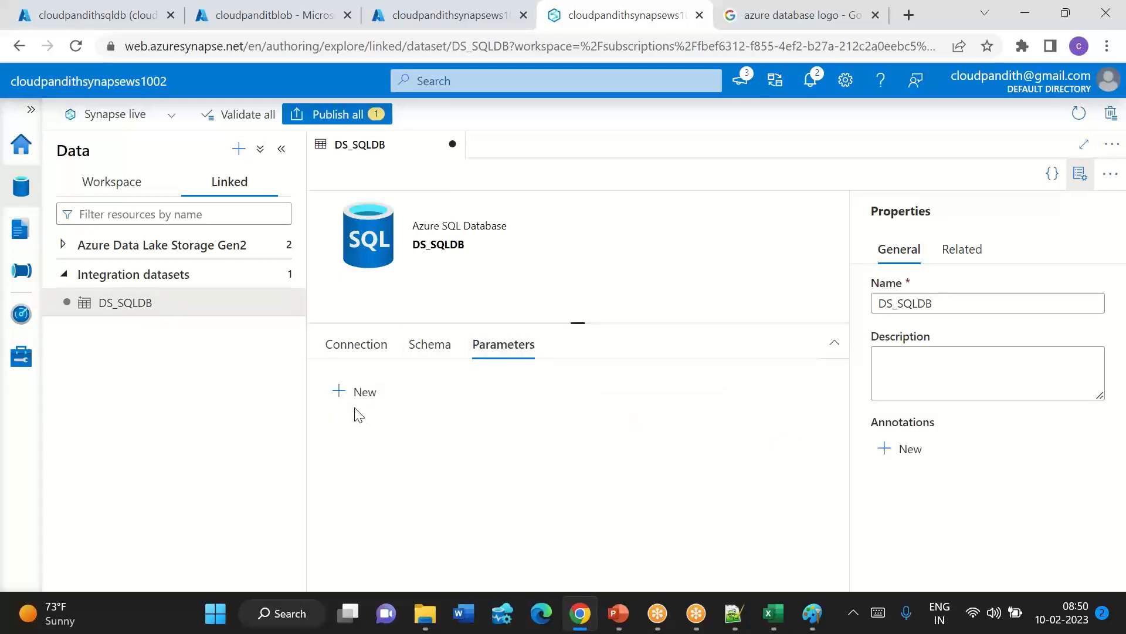
pyautogui.click(365, 393)
pyautogui.click(368, 394)
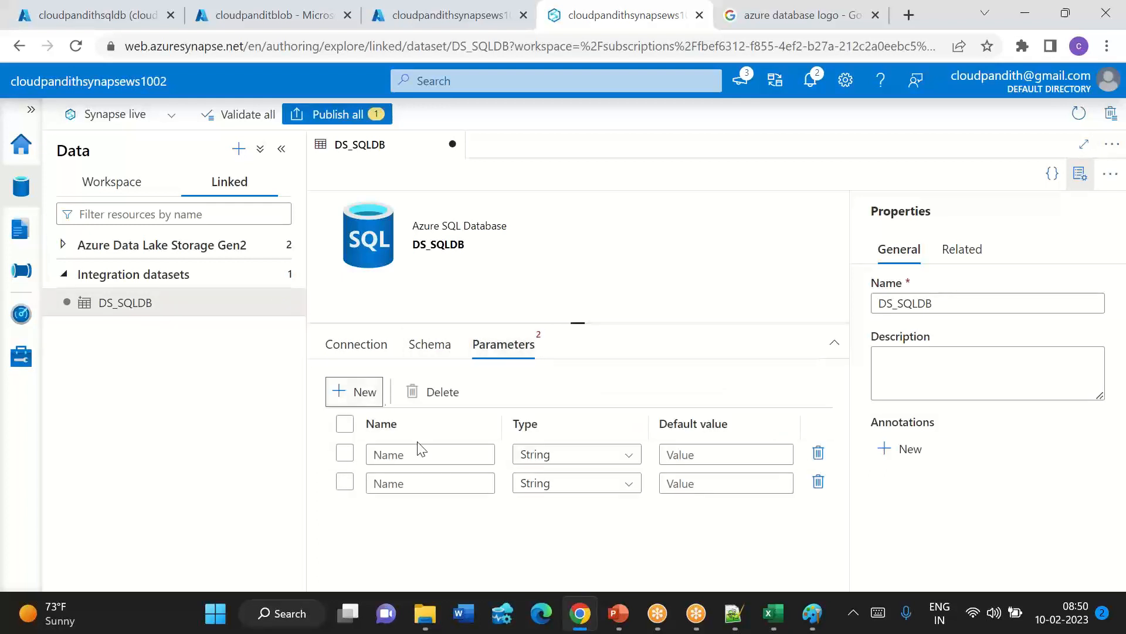
pyautogui.click(410, 455)
pyautogui.click(410, 455)
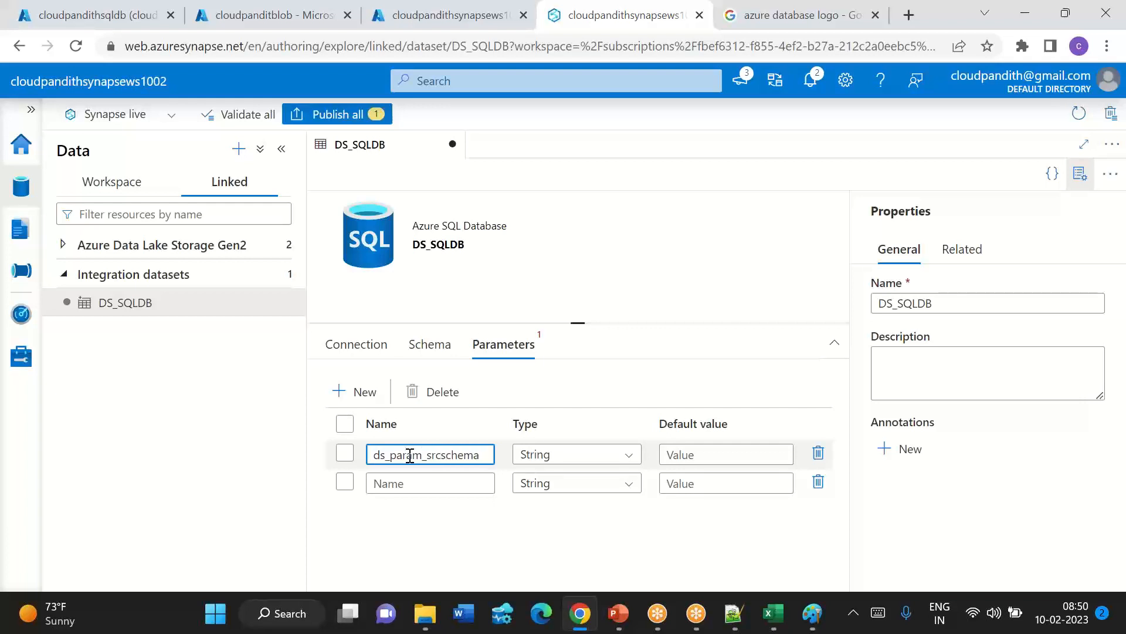
pyautogui.click(390, 483)
pyautogui.write('ds_param_srctable')
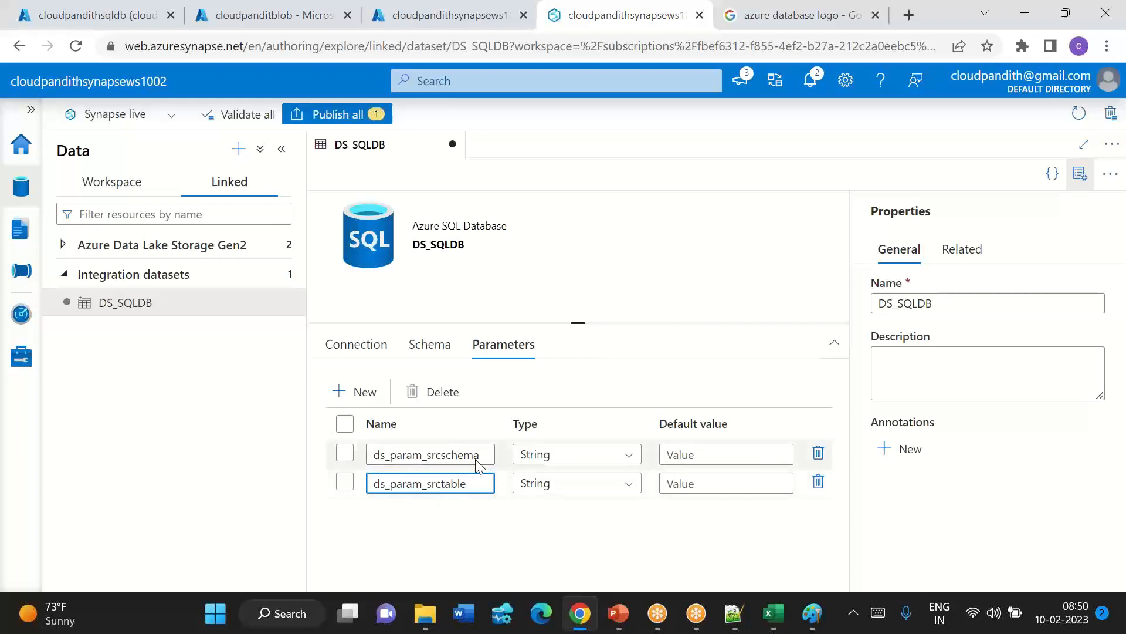
# Step: Enable manual entry of the table schema and name on the Connection settings
pyautogui.click(346, 353)
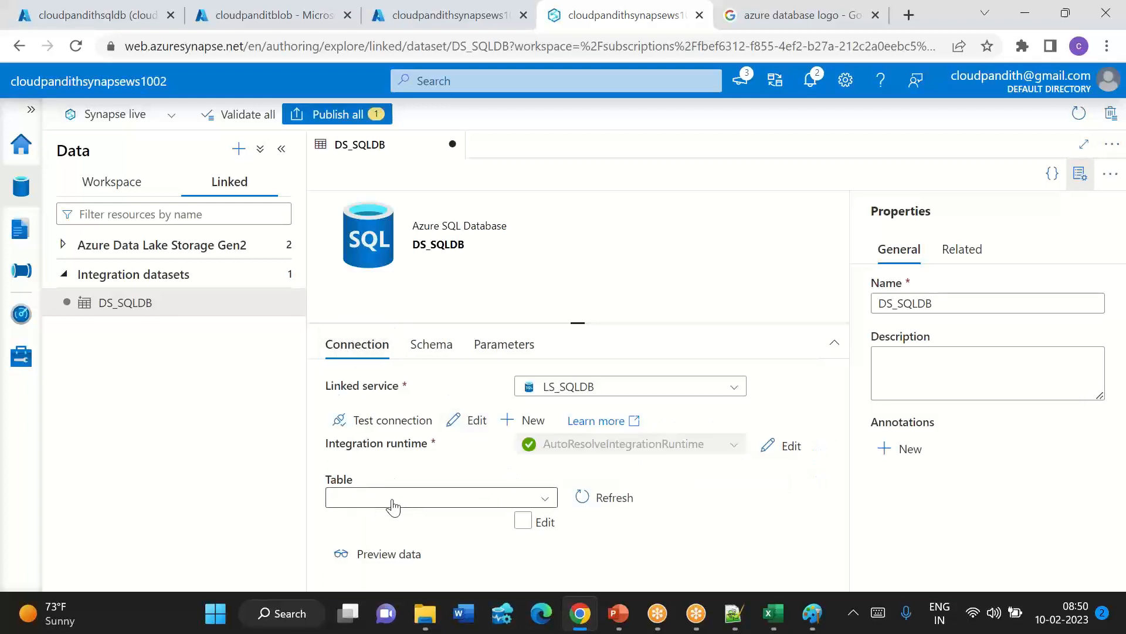
pyautogui.click(523, 520)
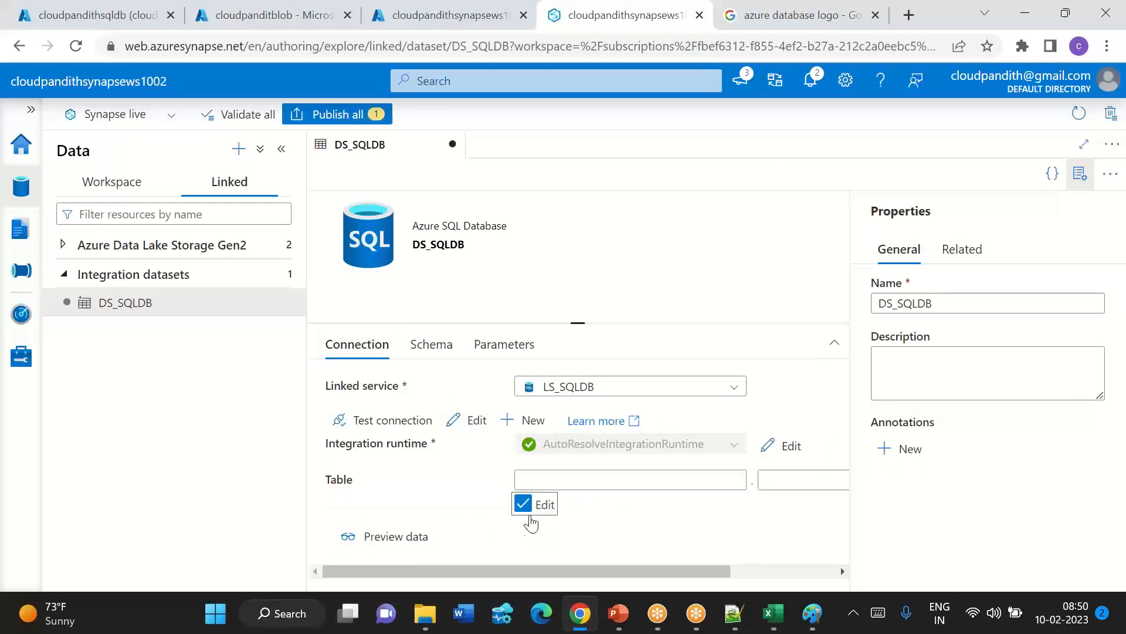
pyautogui.click(578, 480)
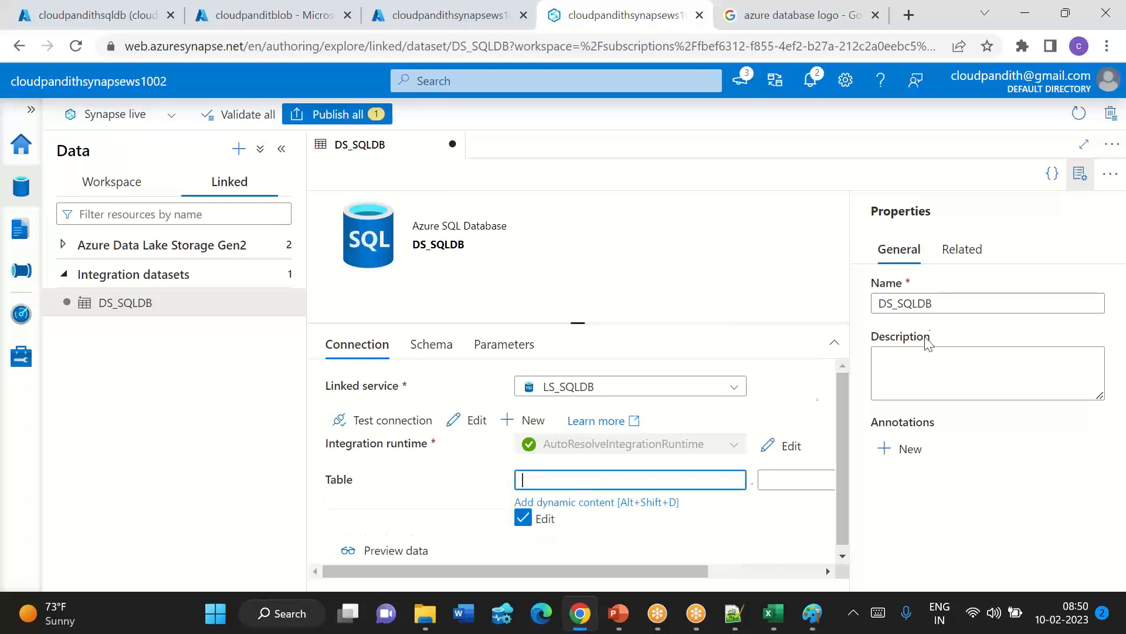
pyautogui.click(1080, 174)
pyautogui.click(679, 460)
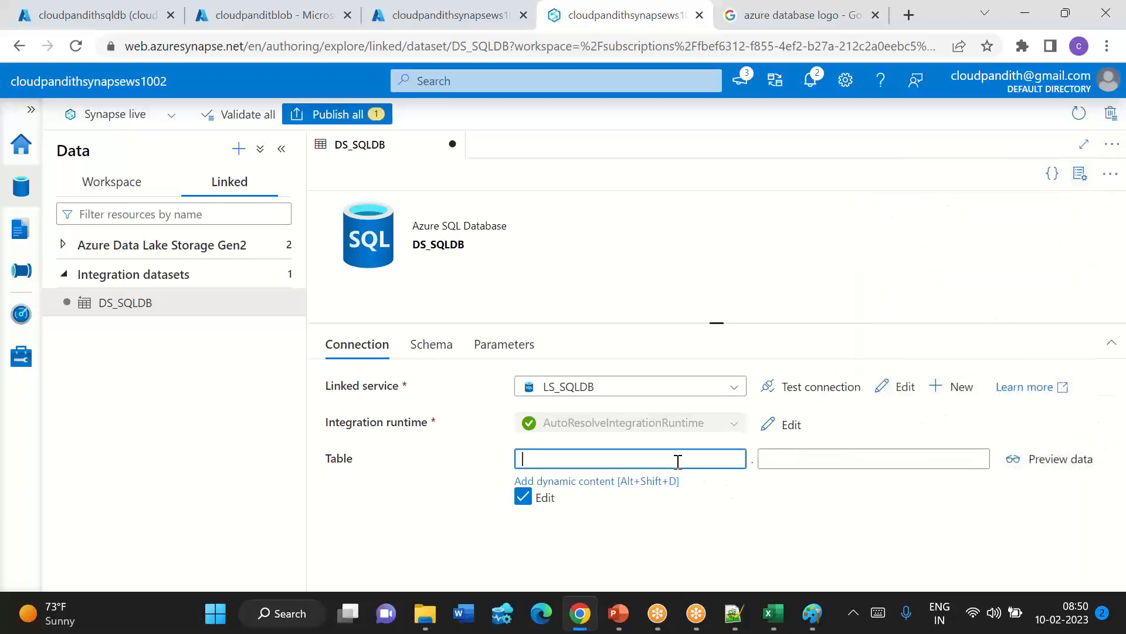
pyautogui.click(812, 458)
pyautogui.click(669, 460)
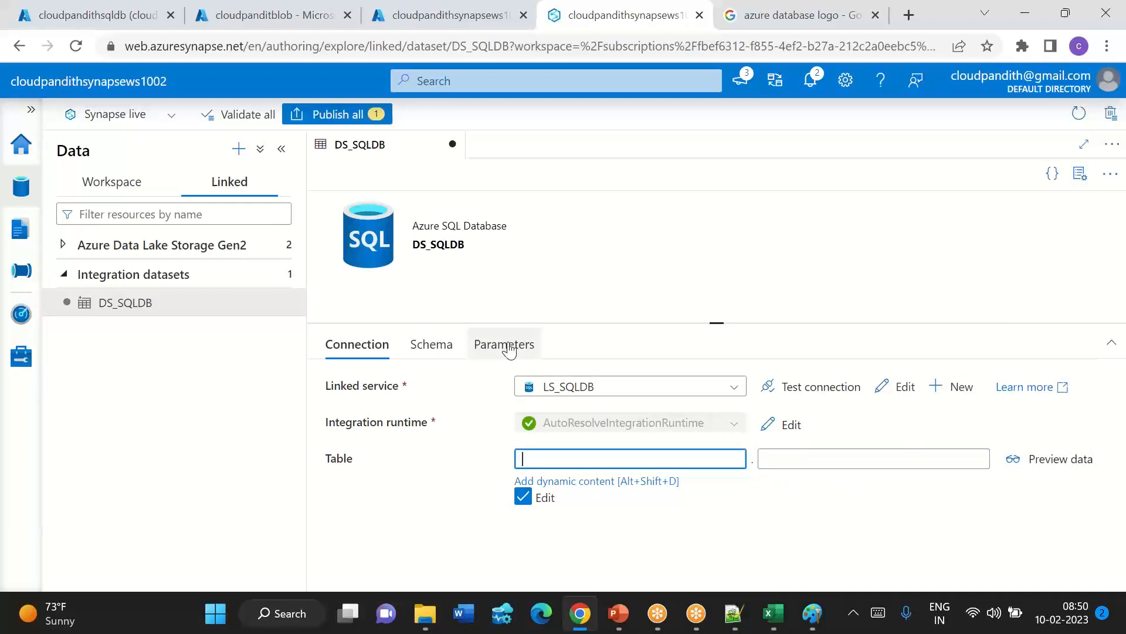
pyautogui.click(565, 483)
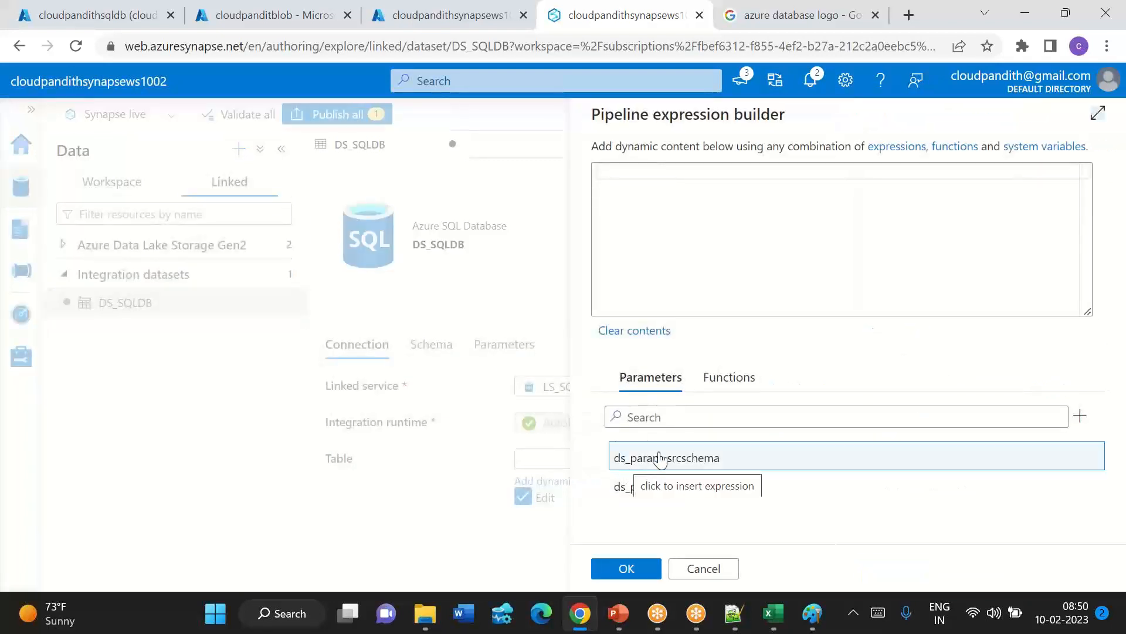
pyautogui.click(661, 459)
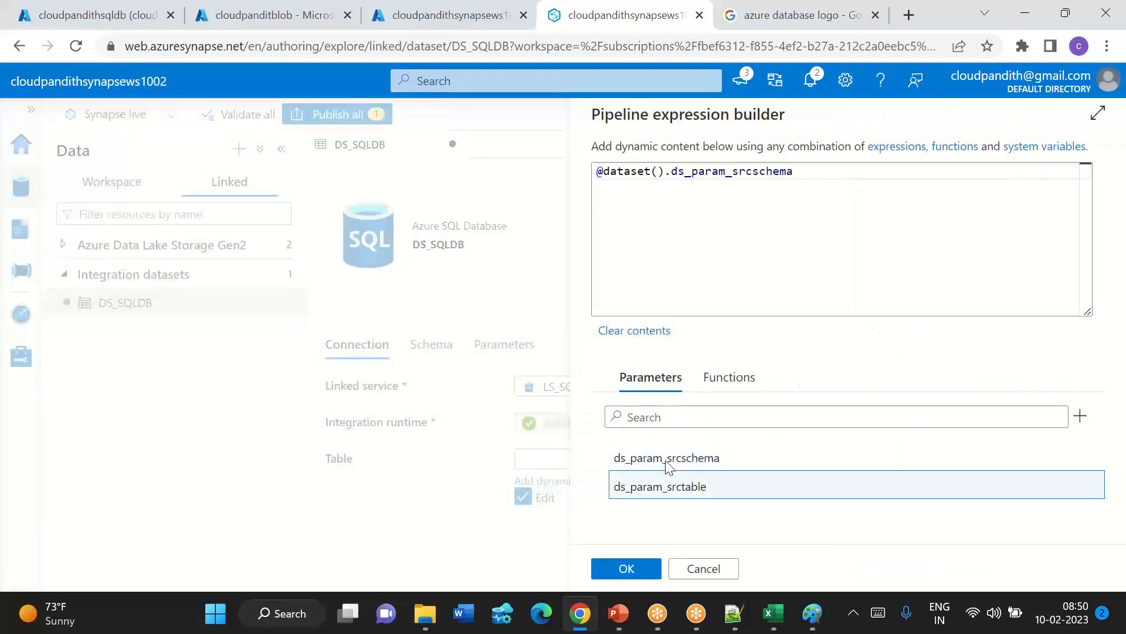
pyautogui.click(639, 569)
pyautogui.click(784, 461)
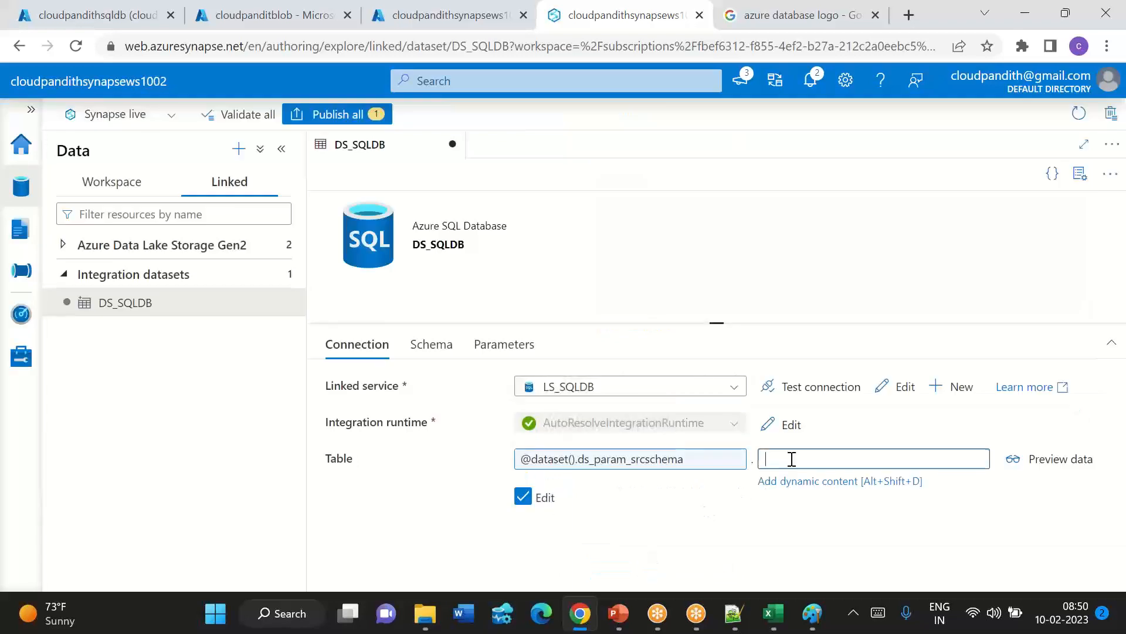
pyautogui.click(815, 482)
pyautogui.click(687, 492)
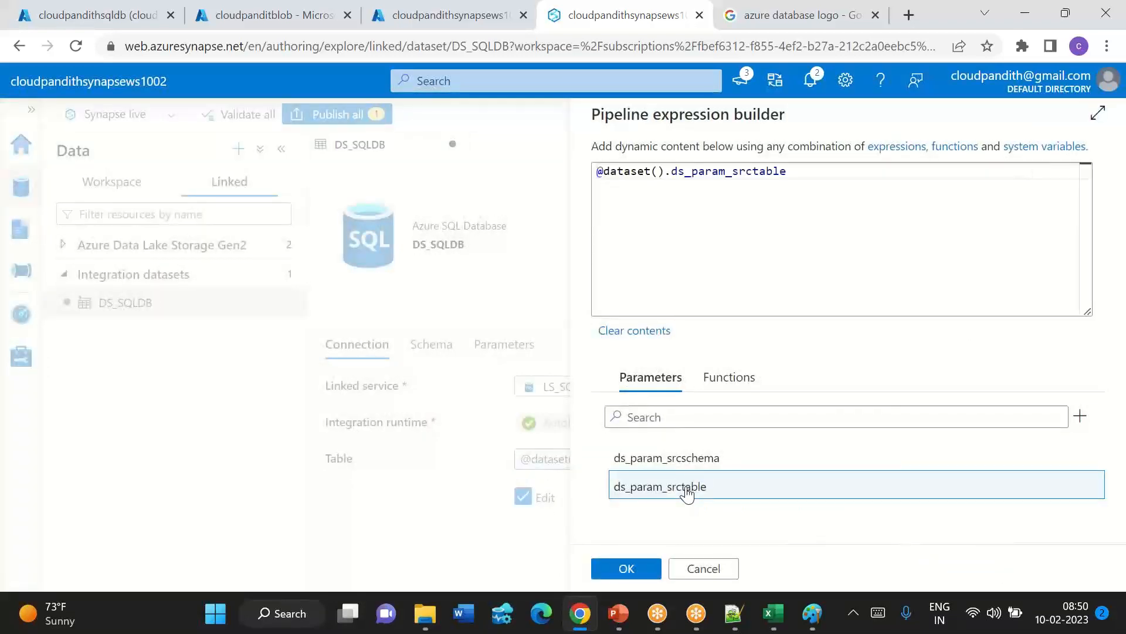
pyautogui.click(639, 568)
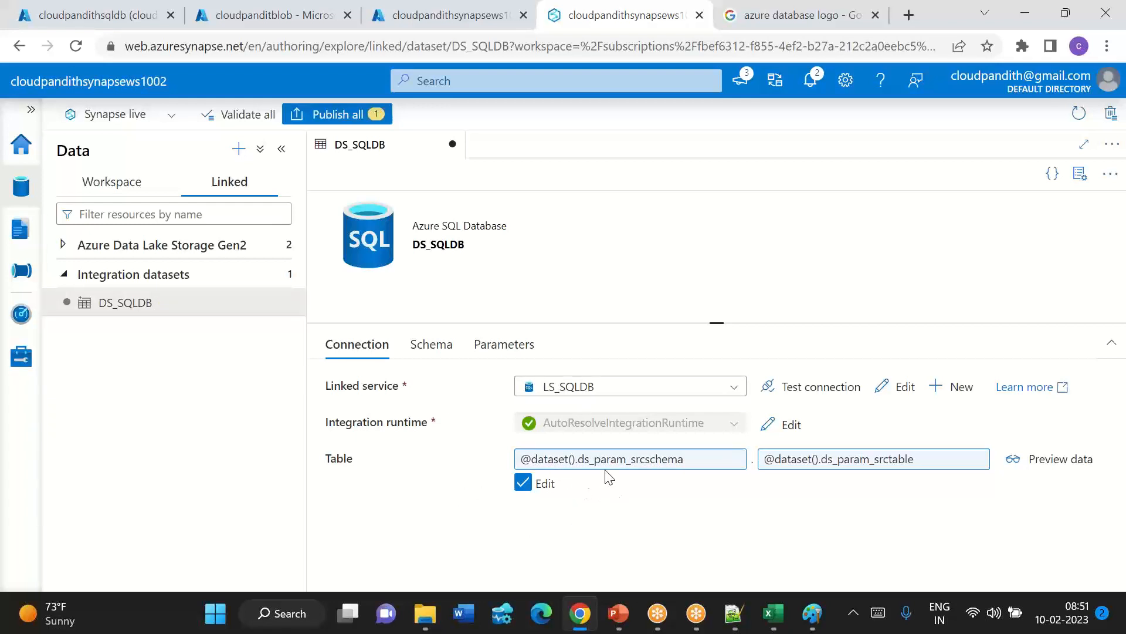
# Step: Start an Azure Blob Storage DelimitedText dataset named DS_Blob
pyautogui.click(239, 149)
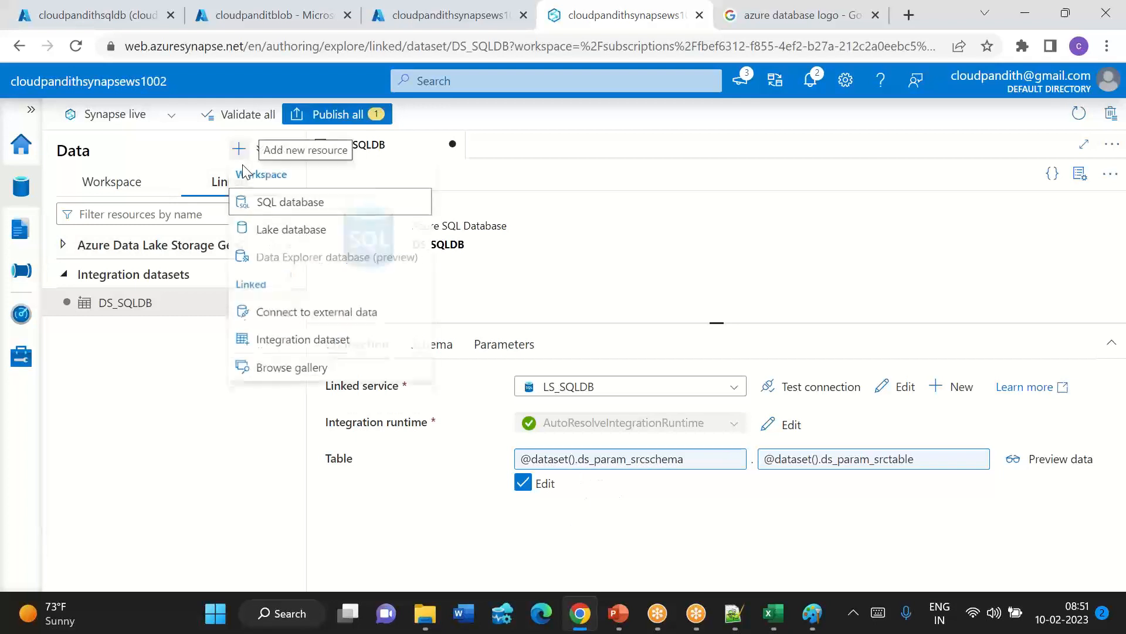
pyautogui.click(281, 343)
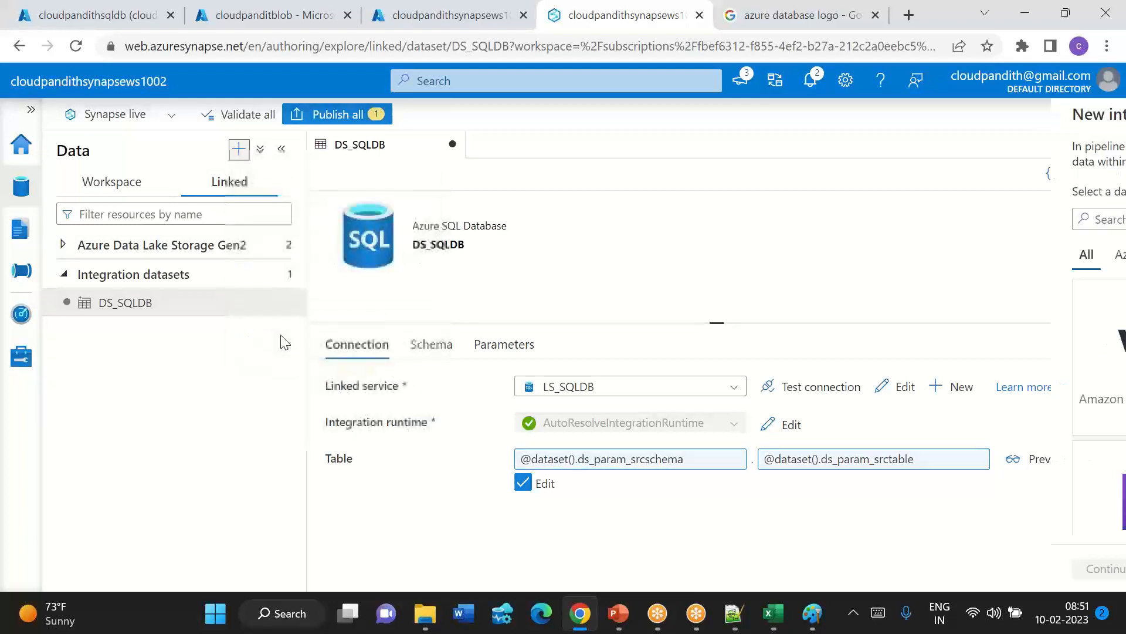
pyautogui.write('blob')
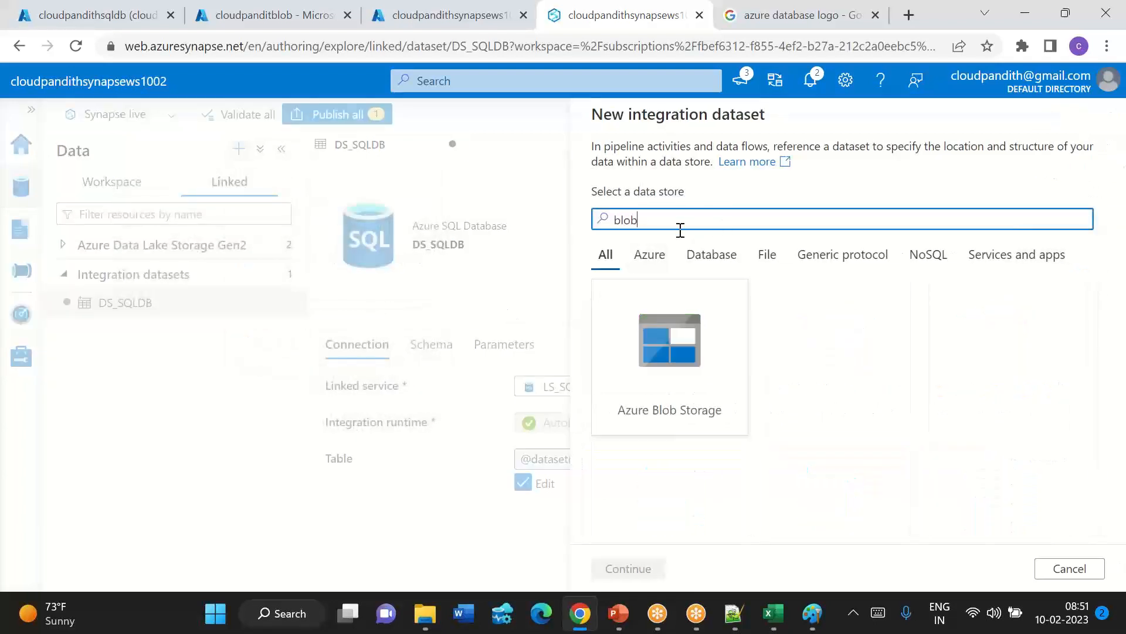
pyautogui.doubleClick(699, 409)
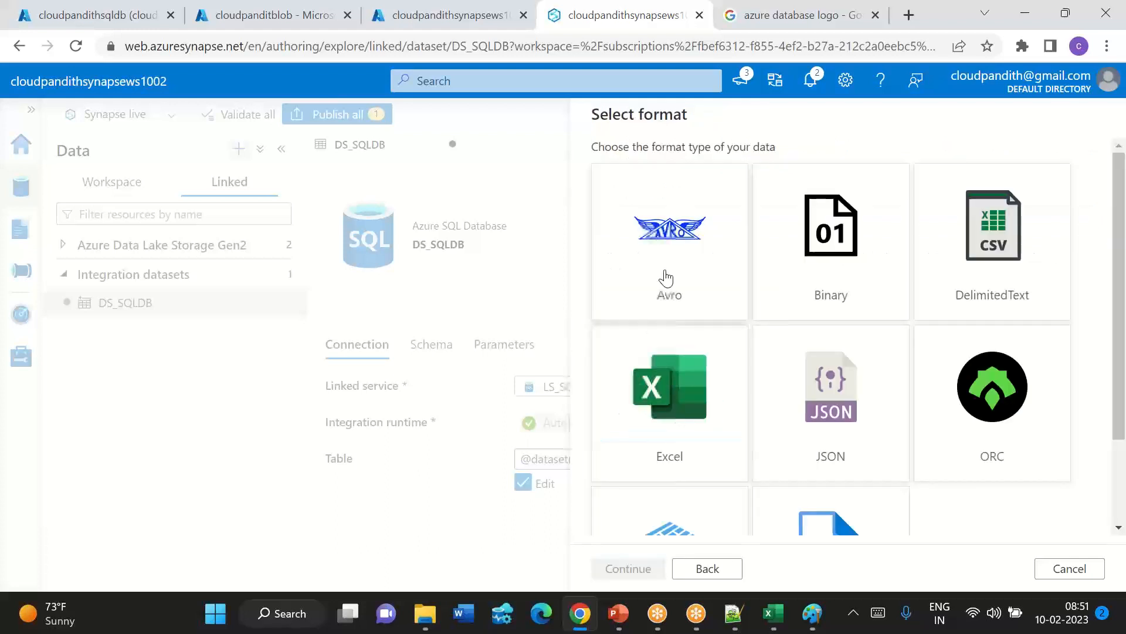
pyautogui.doubleClick(966, 270)
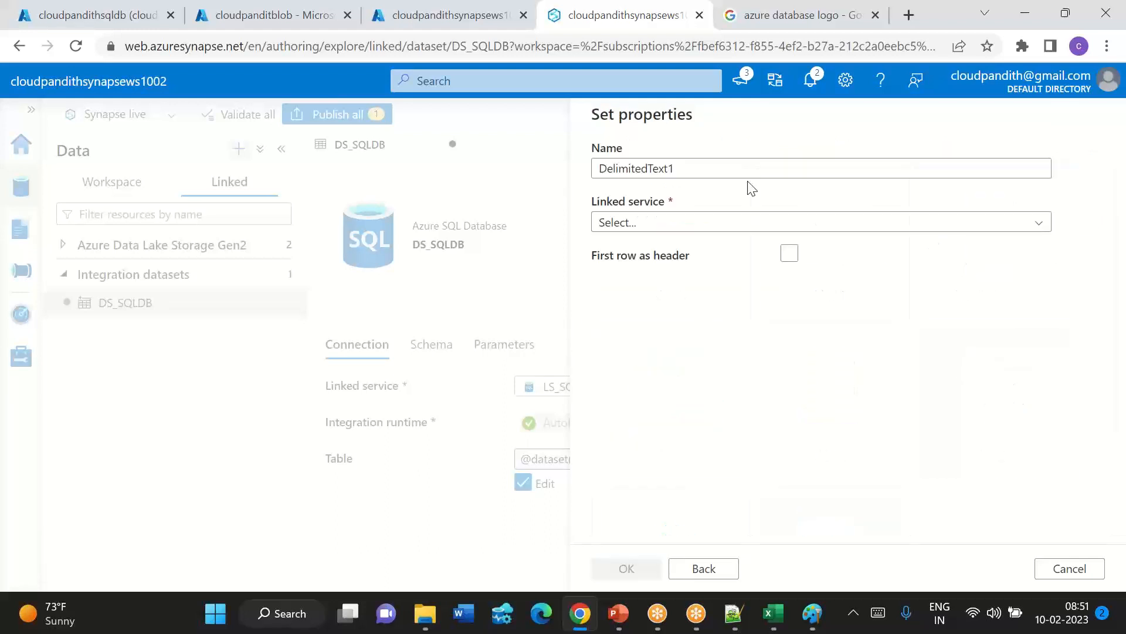
pyautogui.press('BackSpace')
pyautogui.write('DS_B')
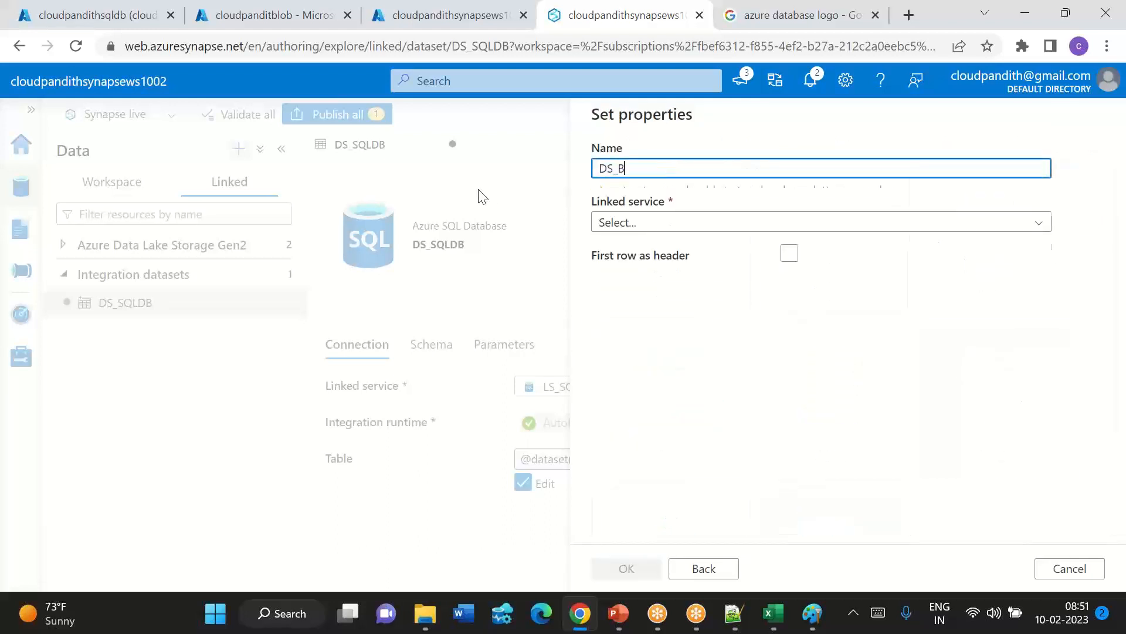
pyautogui.write('lob')
# Step: Link DS_Blob to LS_Blob, treat the first row as header, and create it
pyautogui.click(630, 224)
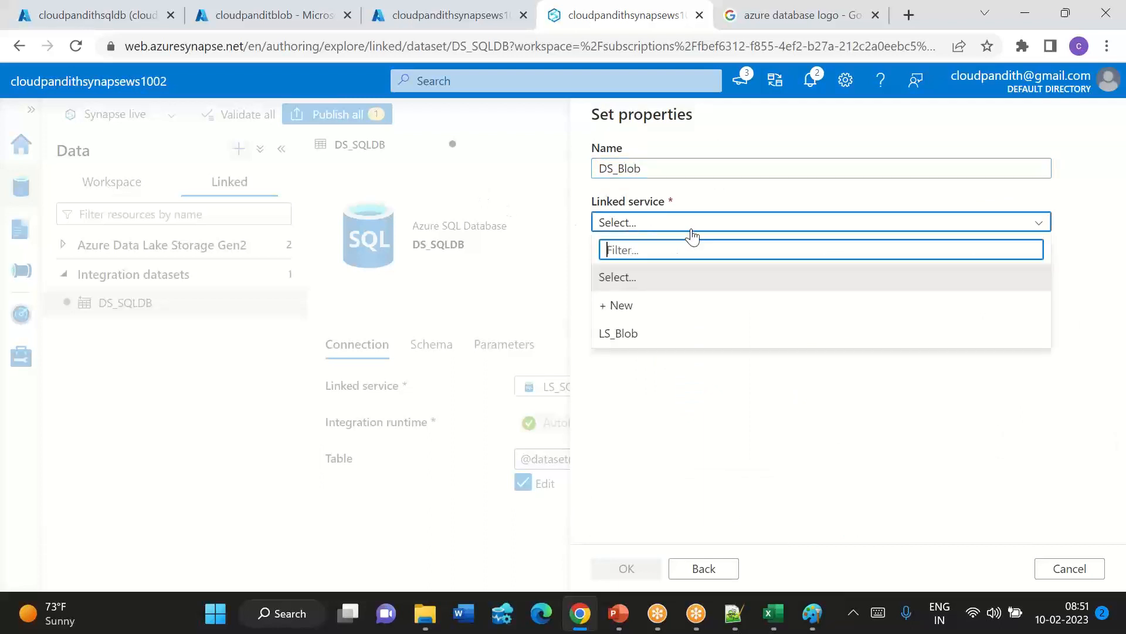
pyautogui.click(643, 344)
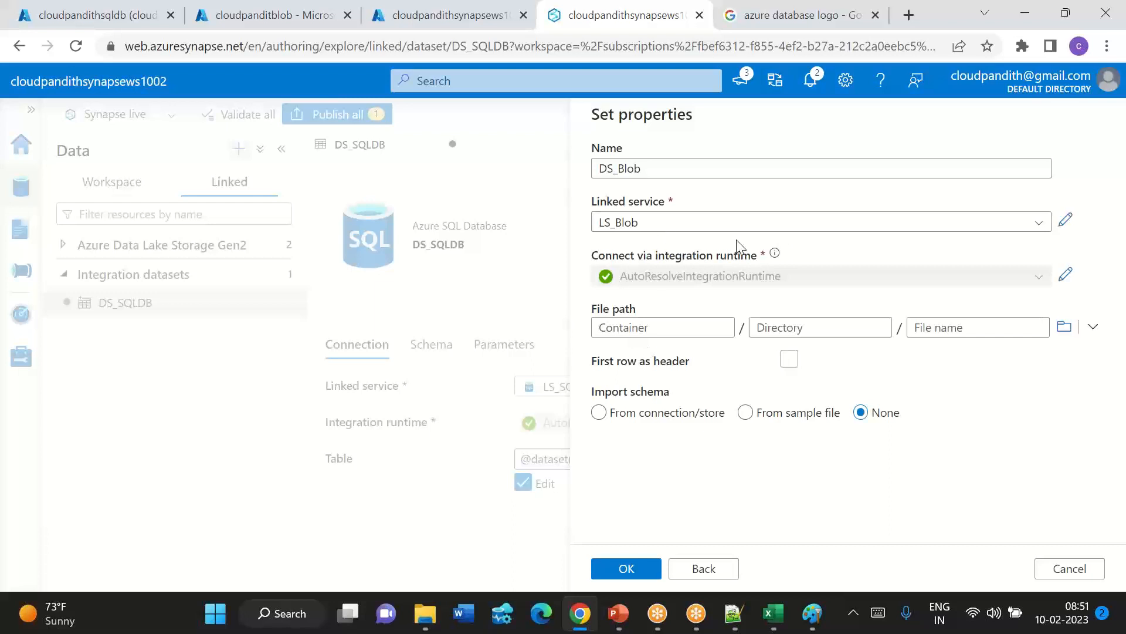
pyautogui.click(635, 332)
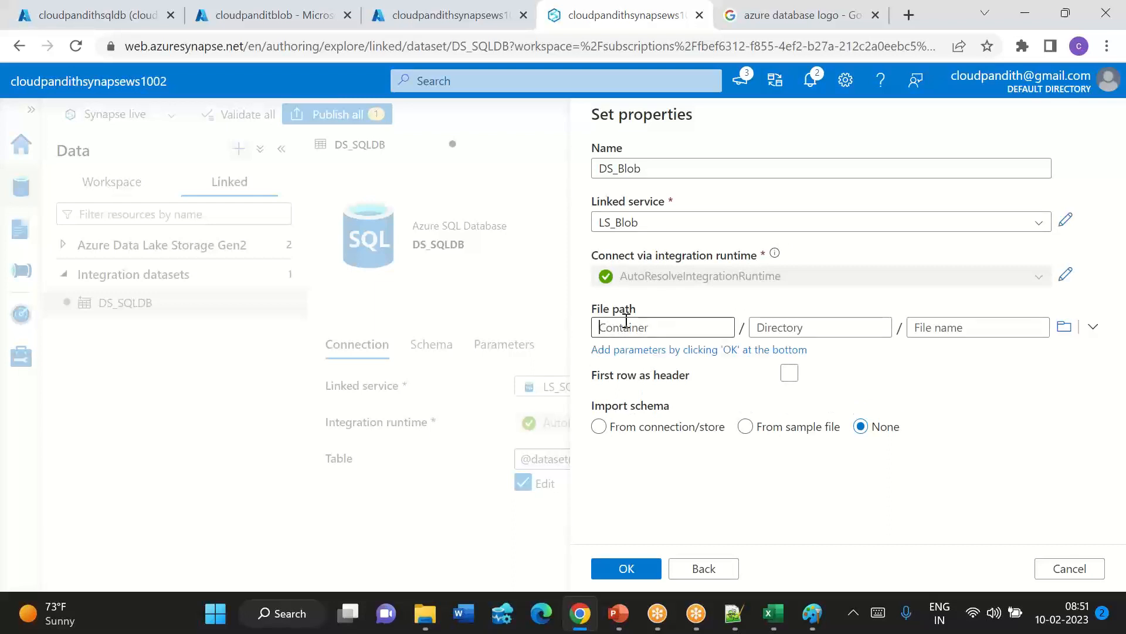
pyautogui.click(761, 327)
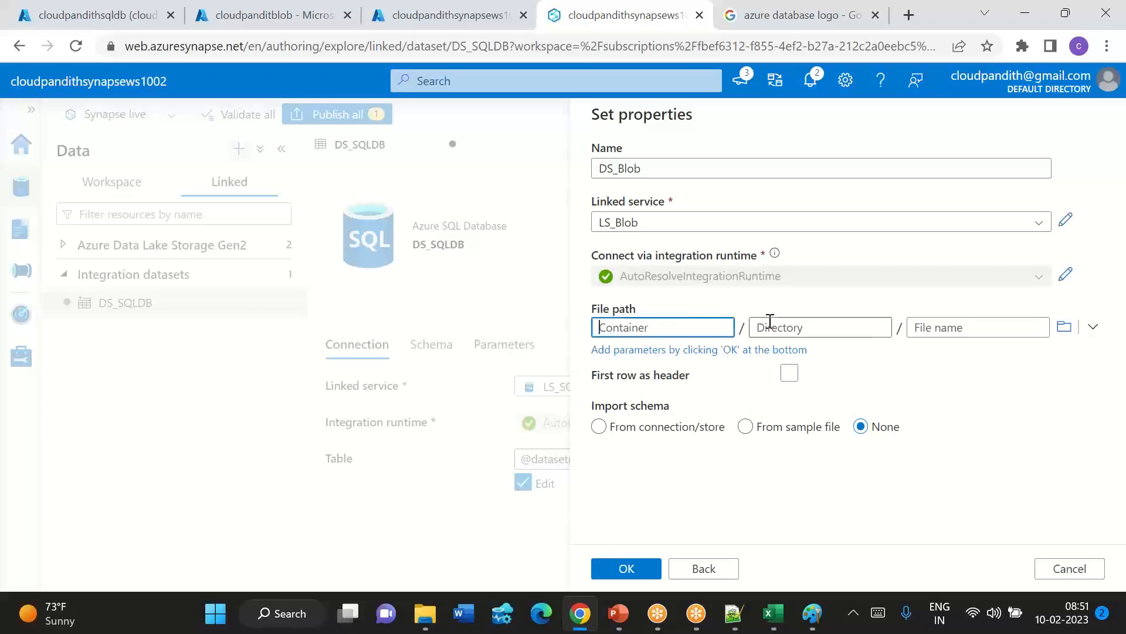
pyautogui.click(791, 374)
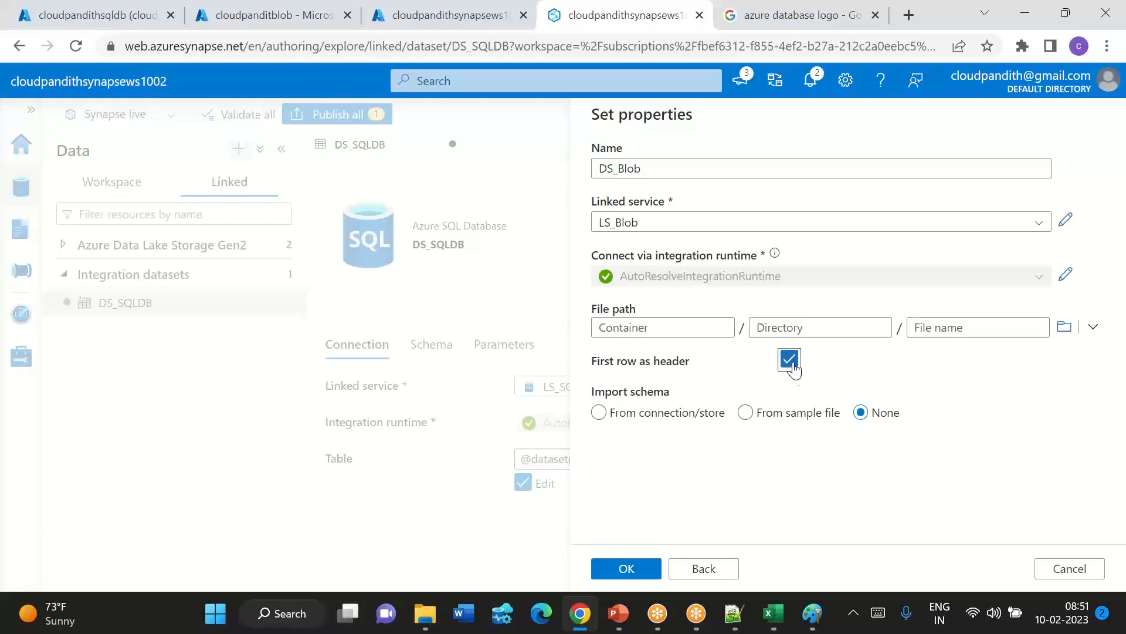
pyautogui.click(624, 572)
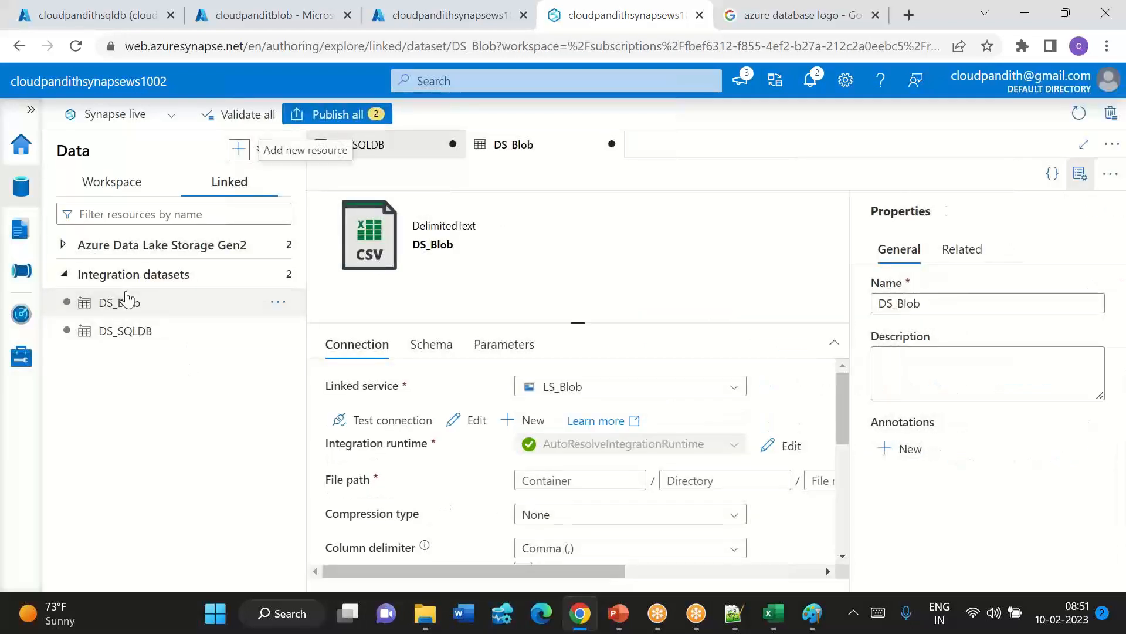
# Step: Add a dataset parameter named ds_param_sinkcontainer to DS_Blob
pyautogui.click(129, 303)
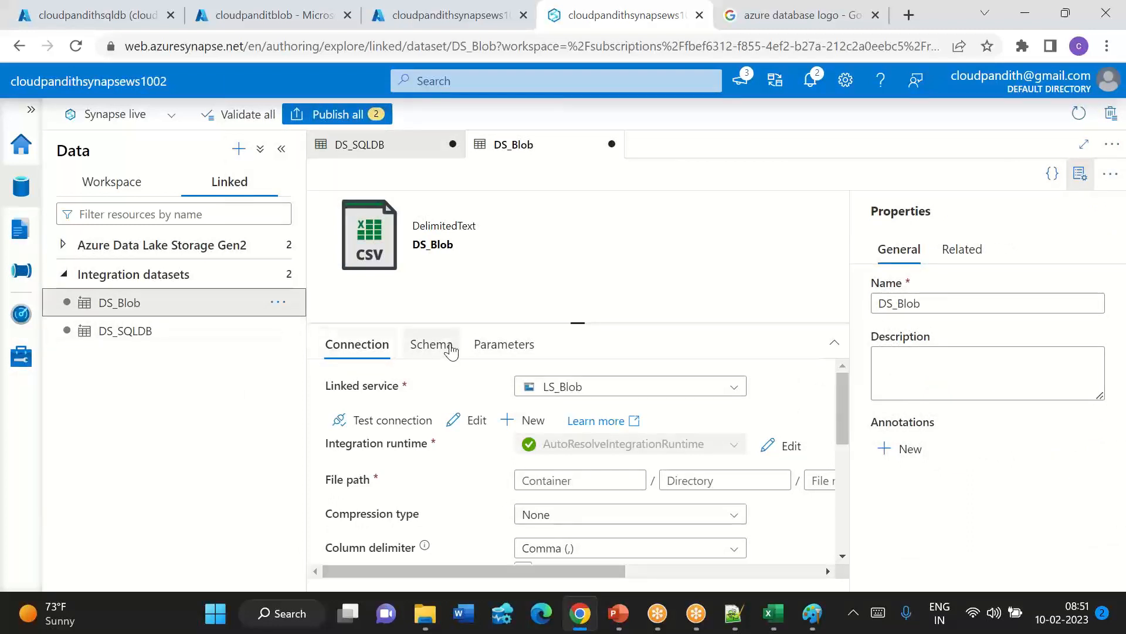
pyautogui.click(510, 346)
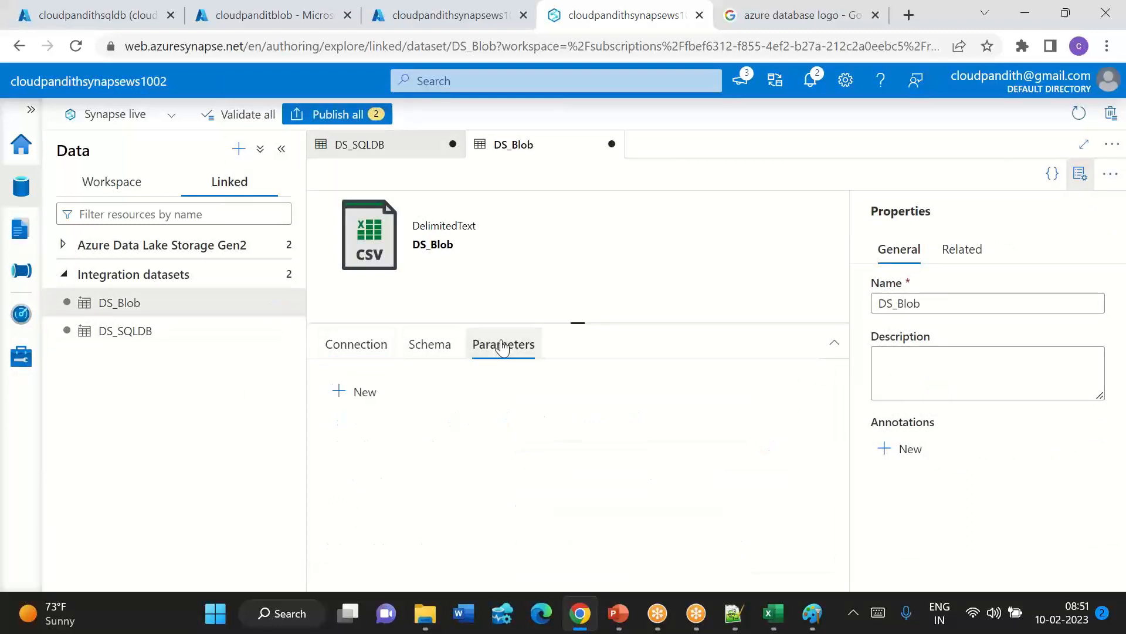
pyautogui.click(365, 393)
pyautogui.write('ds')
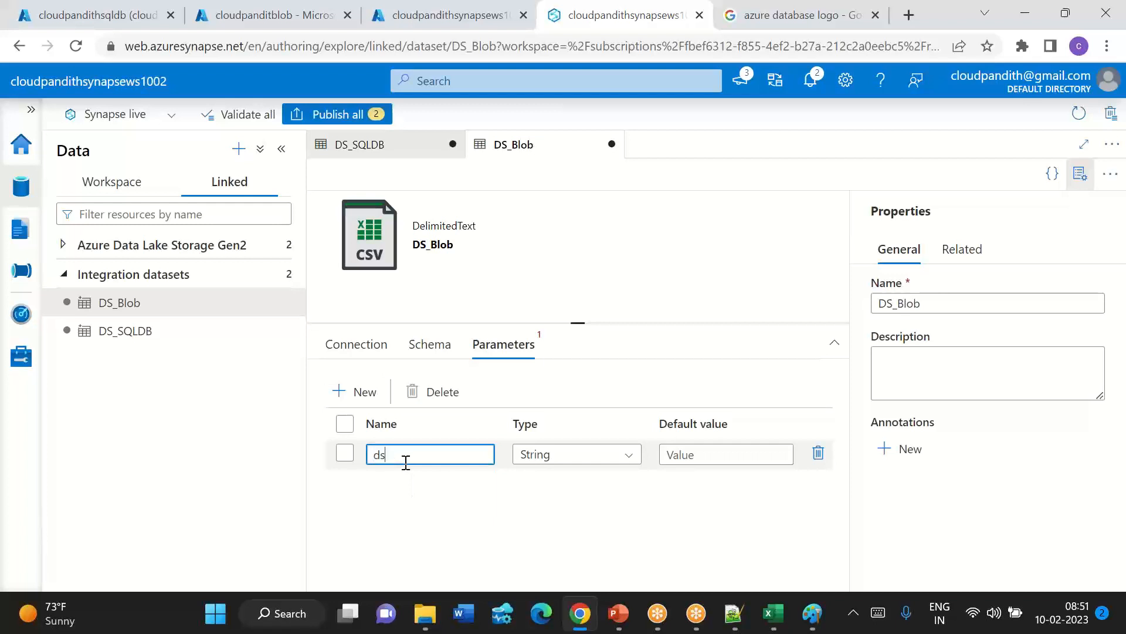
pyautogui.write('_param_sinkcontainer')
pyautogui.doubleClick(440, 461)
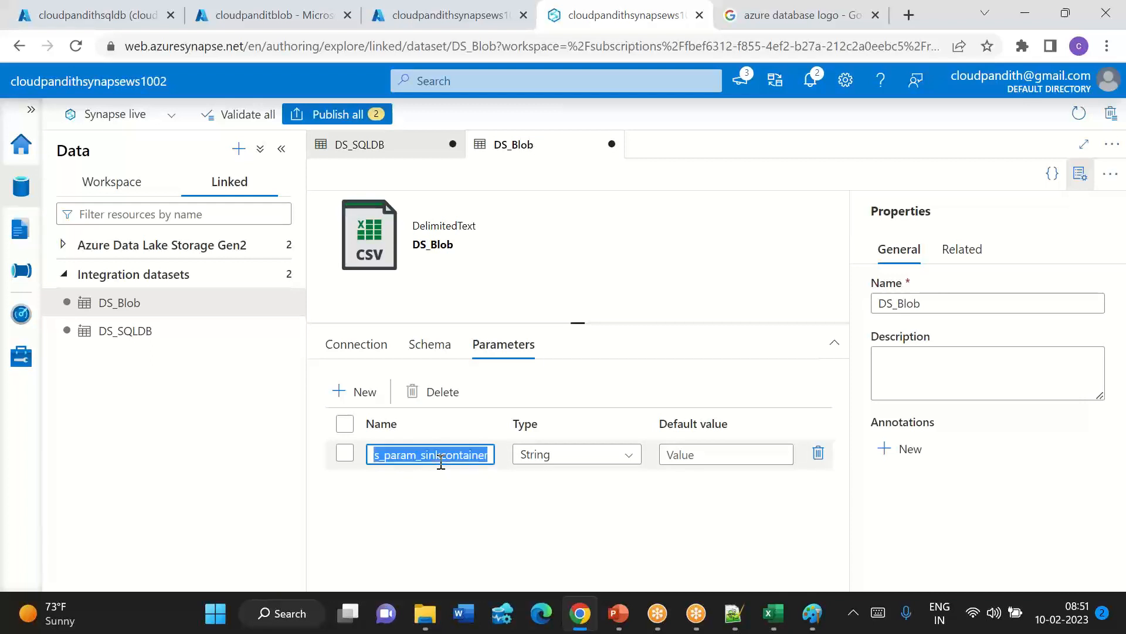
pyautogui.click(359, 354)
pyautogui.doubleClick(350, 481)
pyautogui.tripleClick(347, 480)
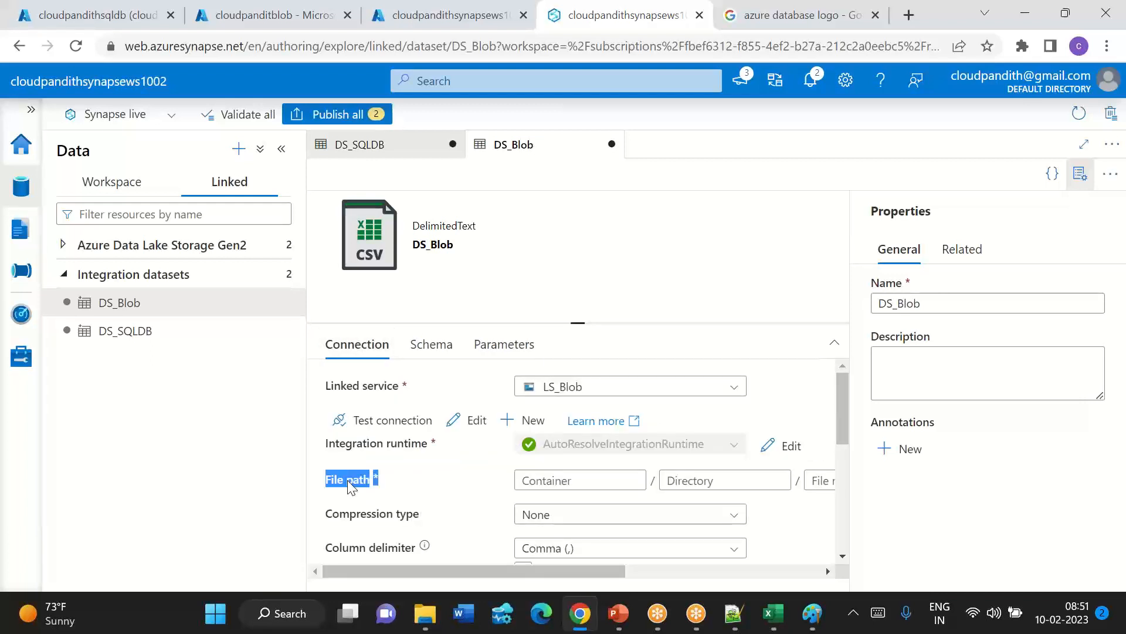
pyautogui.click(550, 480)
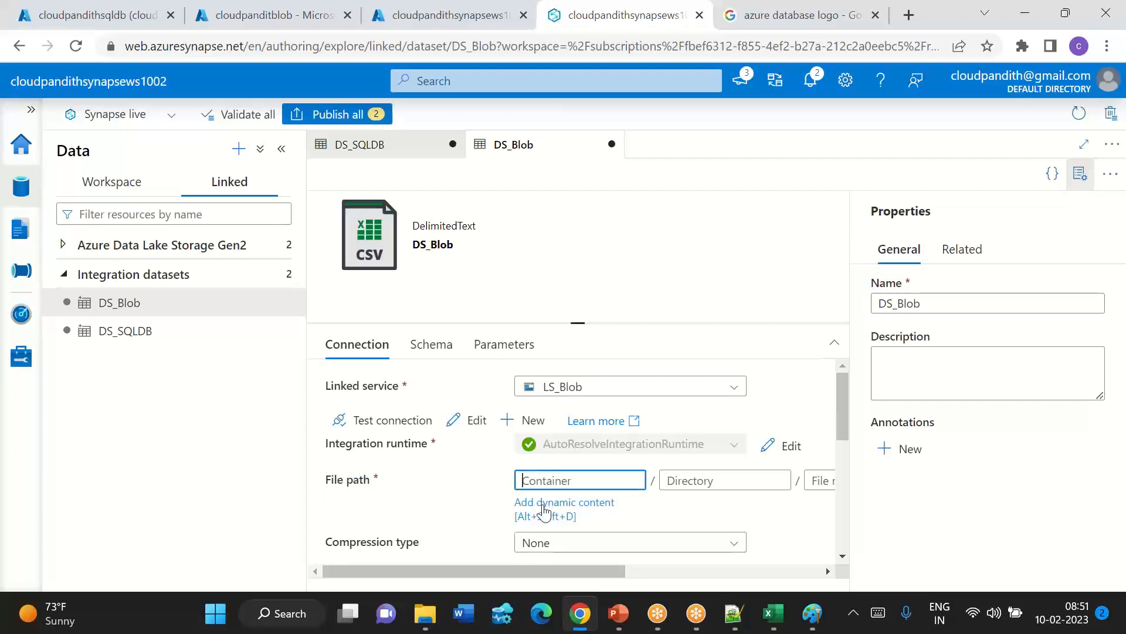
pyautogui.click(550, 505)
pyautogui.click(648, 458)
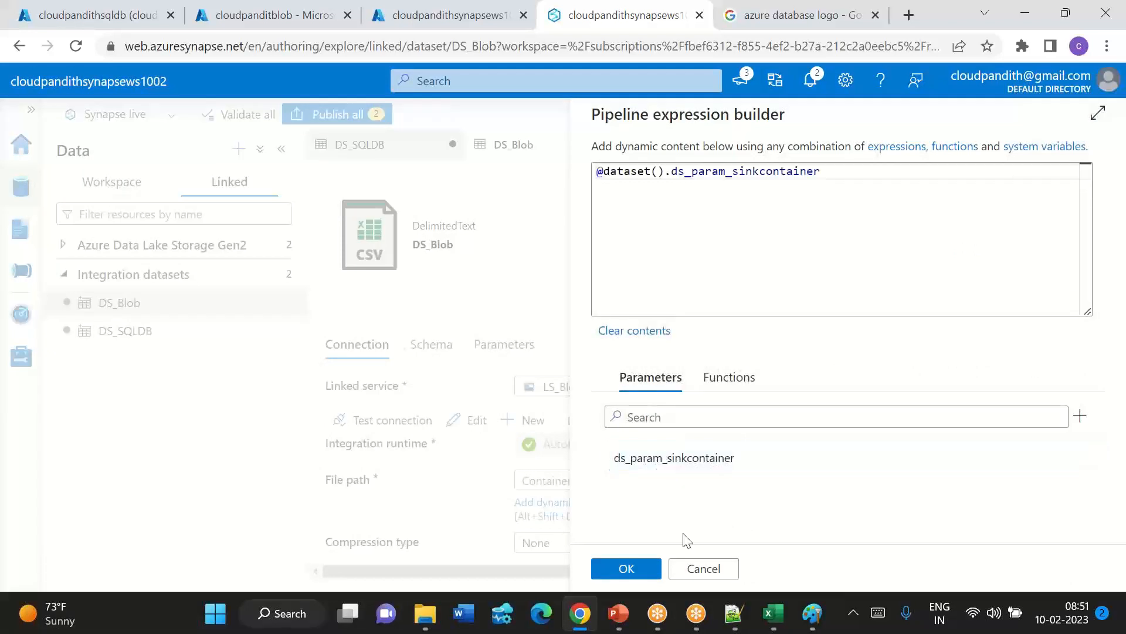
pyautogui.click(628, 568)
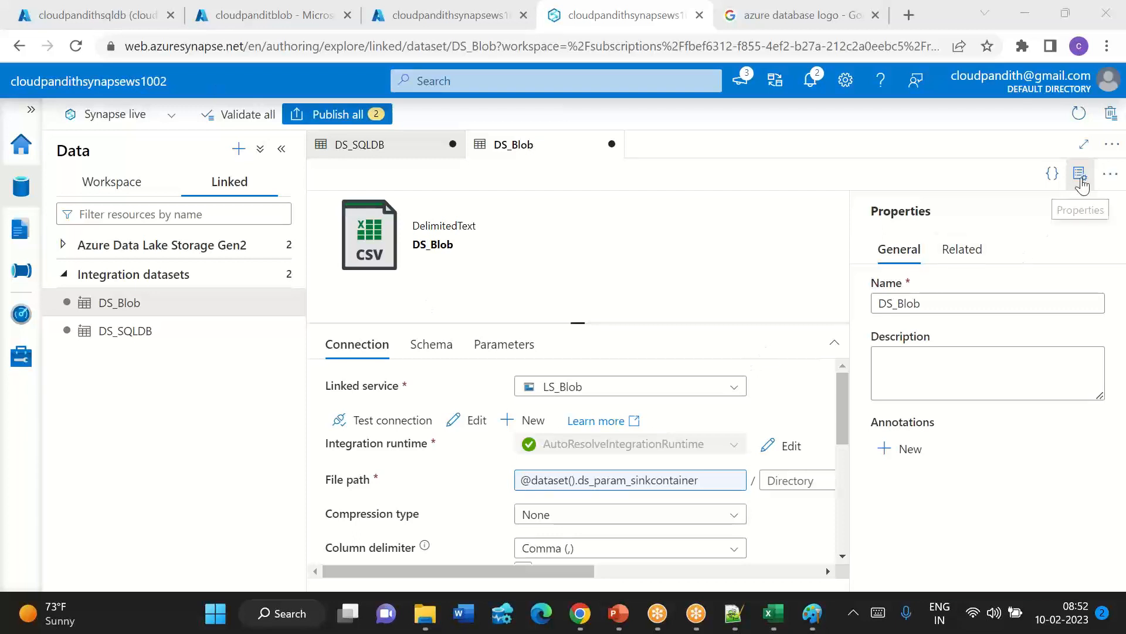
# Step: Create a new pipeline, Pipeline 1, in the Integrate hub
pyautogui.click(1079, 174)
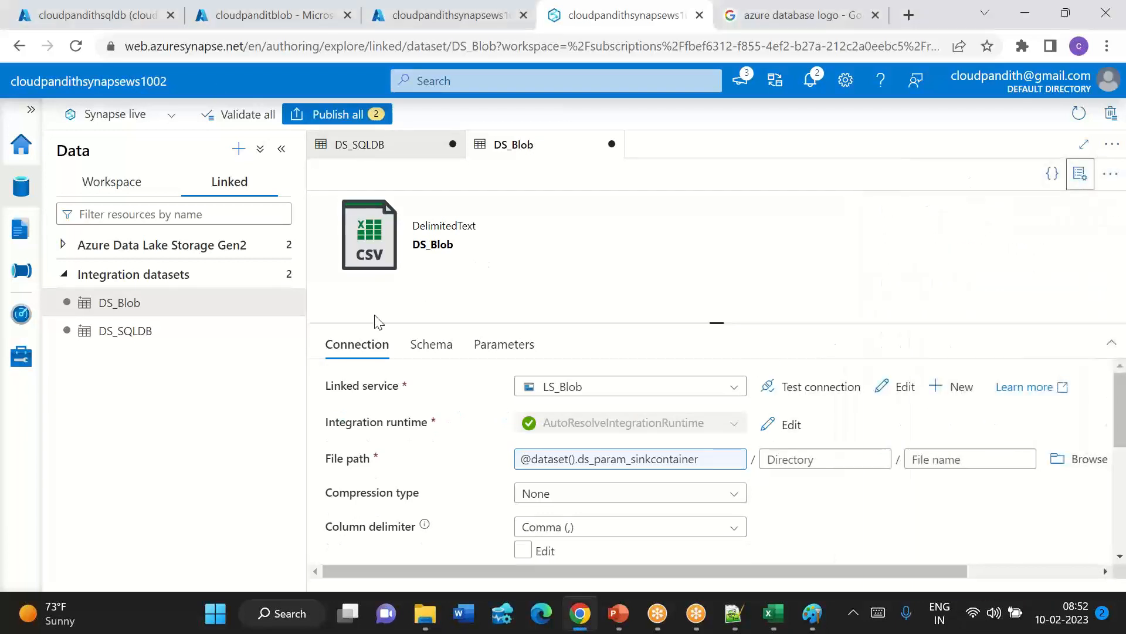
pyautogui.click(20, 271)
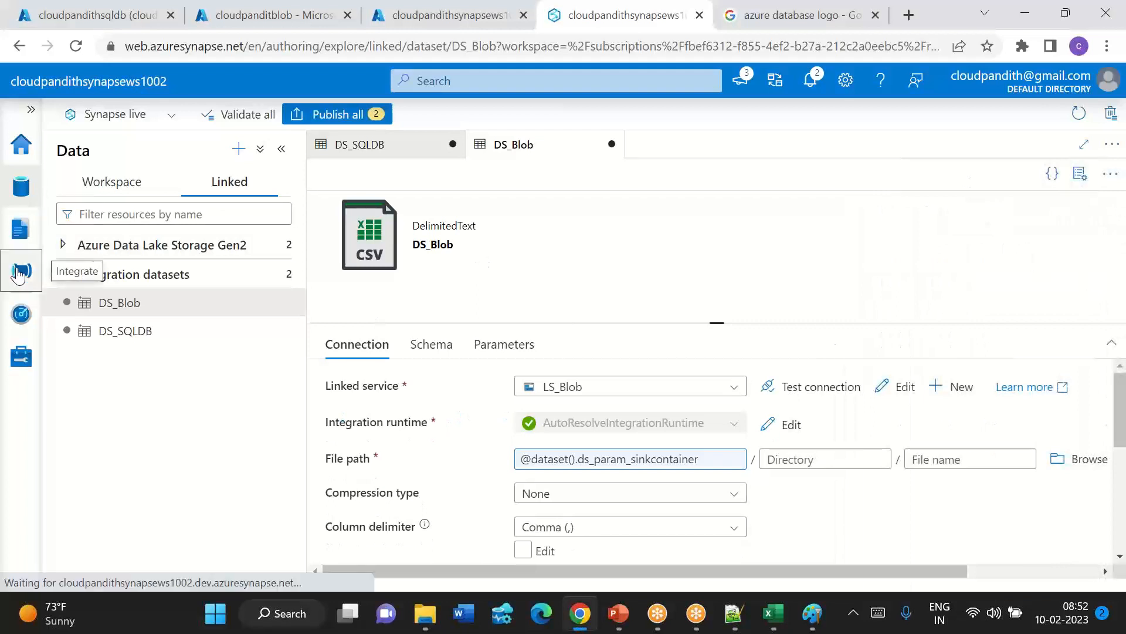
pyautogui.click(238, 149)
pyautogui.click(280, 176)
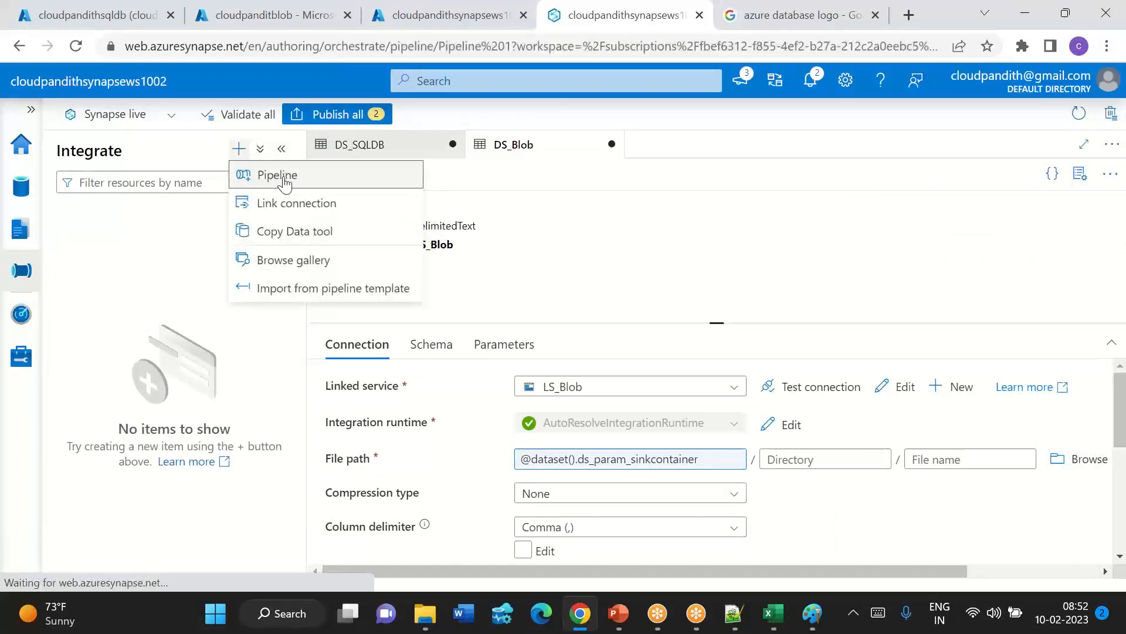
# Step: Place a Lookup activity, Lookup1, on the canvas and show its Settings
pyautogui.click(360, 207)
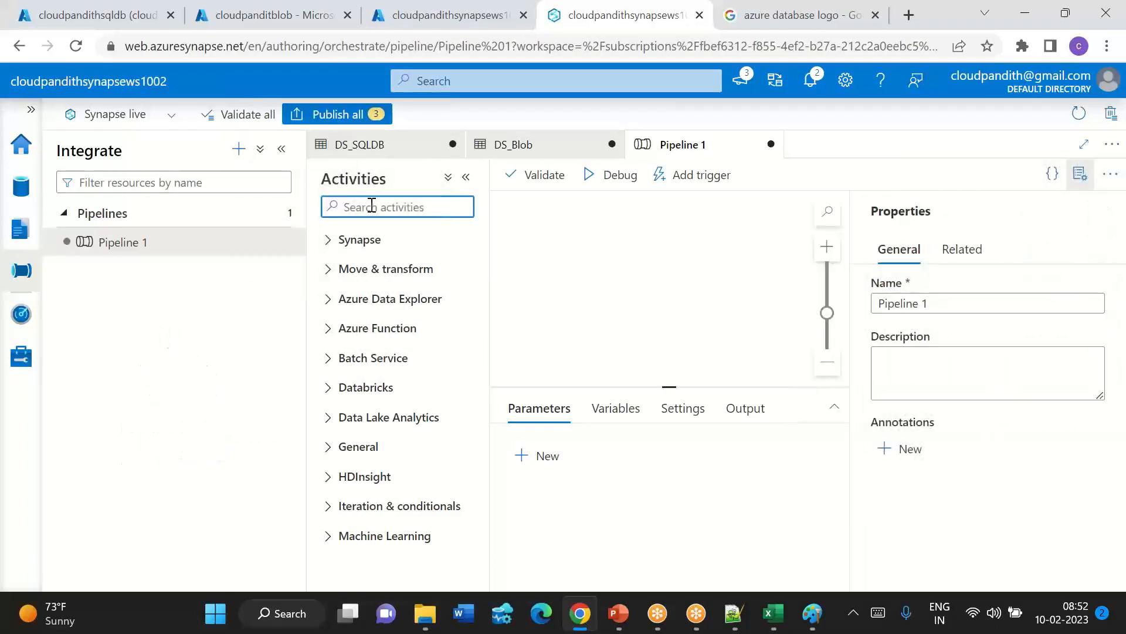
pyautogui.write('look')
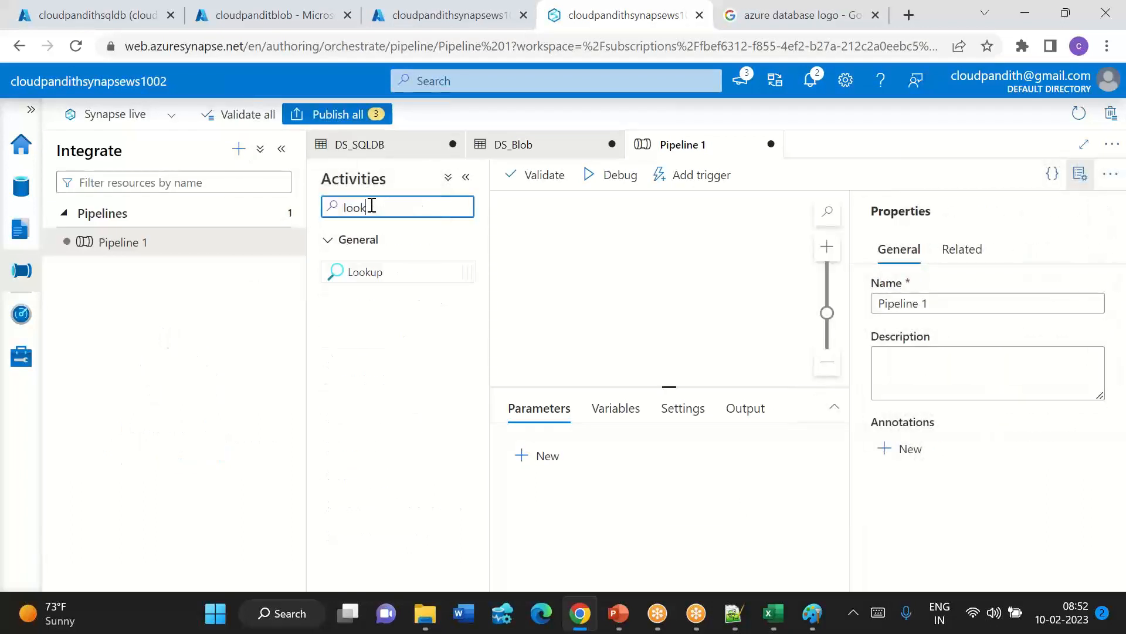
pyautogui.click(1080, 175)
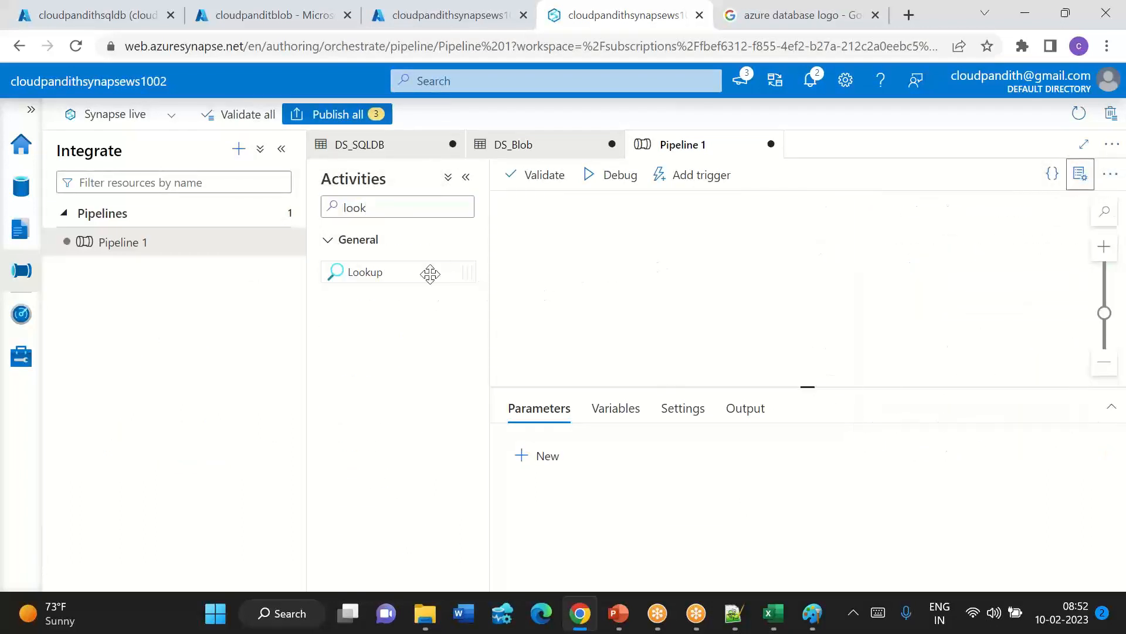
pyautogui.moveTo(427, 272); pyautogui.dragTo(628, 269)
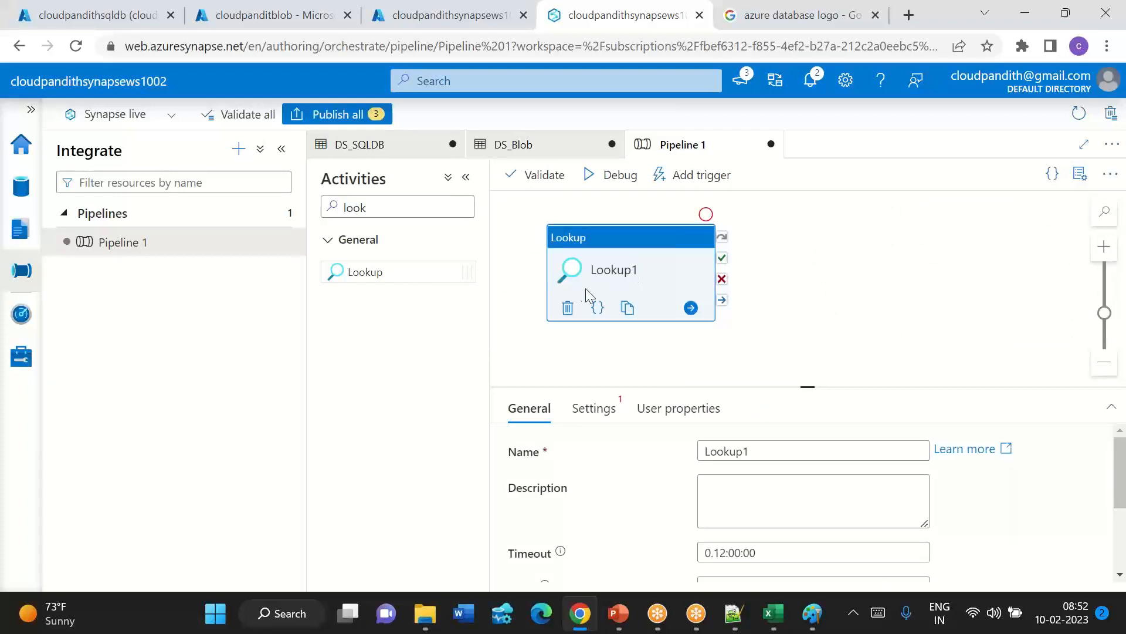
pyautogui.click(590, 411)
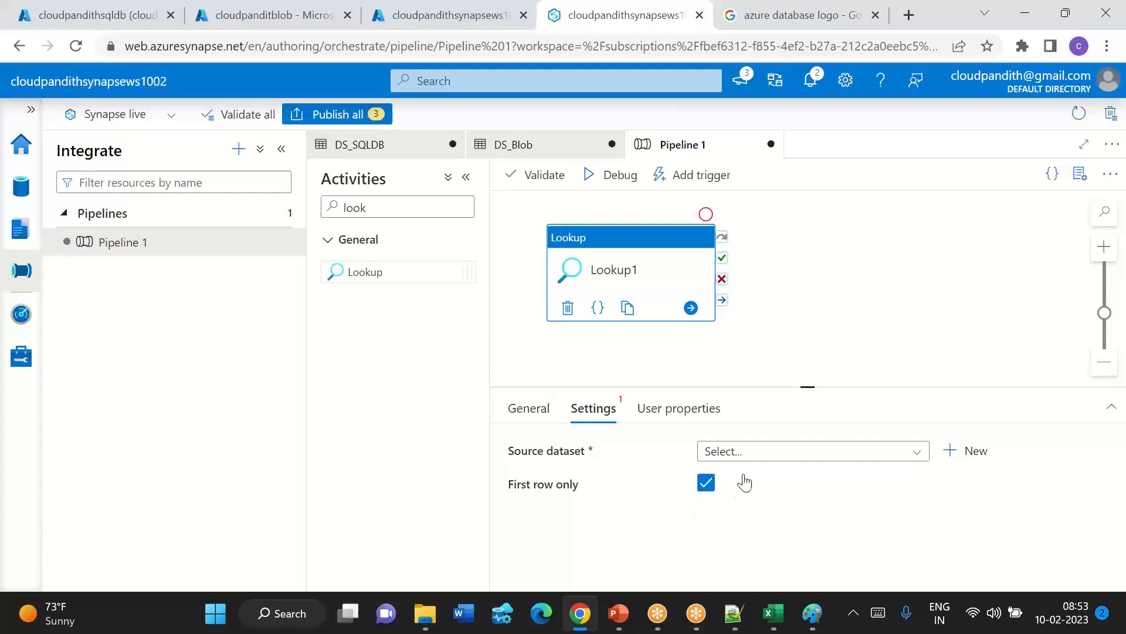
# Step: Point Lookup1 at DS_SQLDB dbo.tblconfig with First row only off, then debug-run it
pyautogui.click(707, 484)
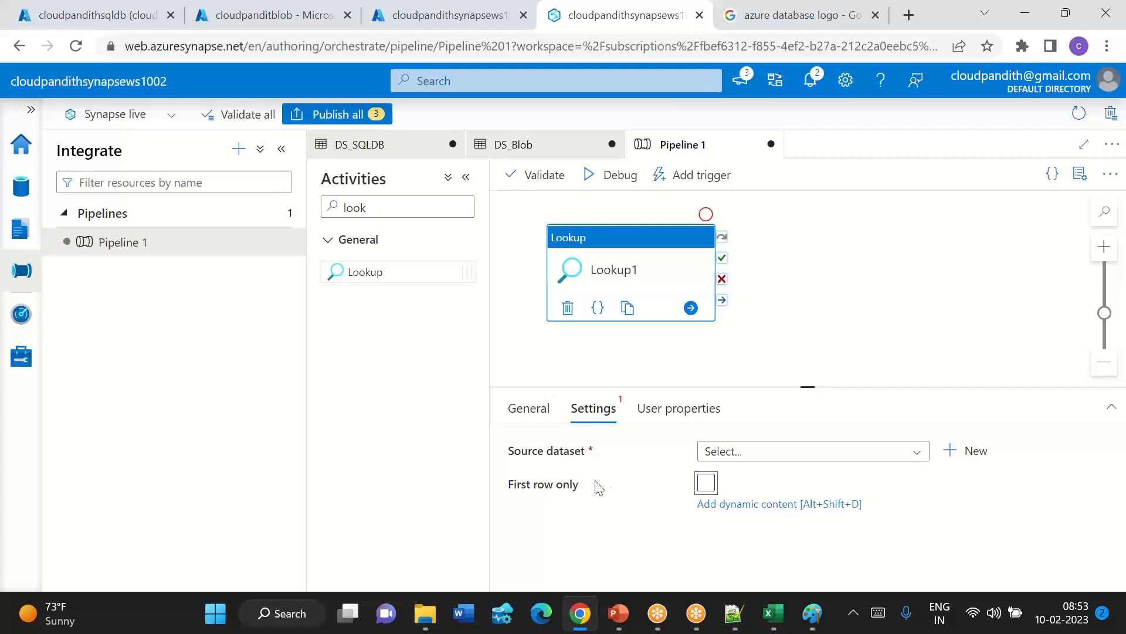
pyautogui.click(783, 451)
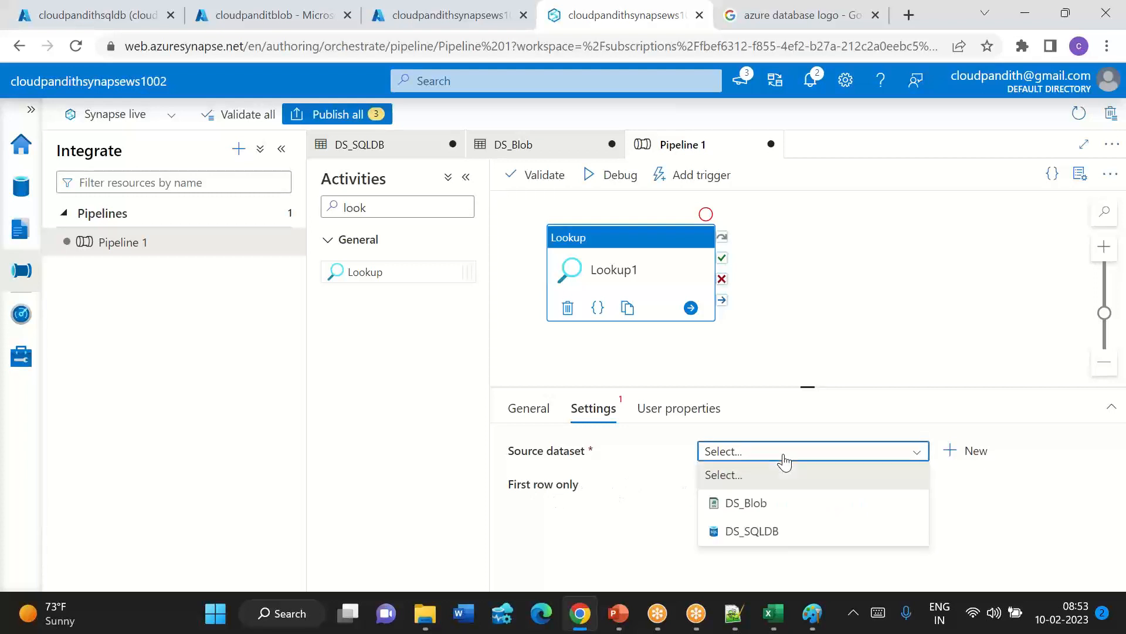
pyautogui.click(719, 536)
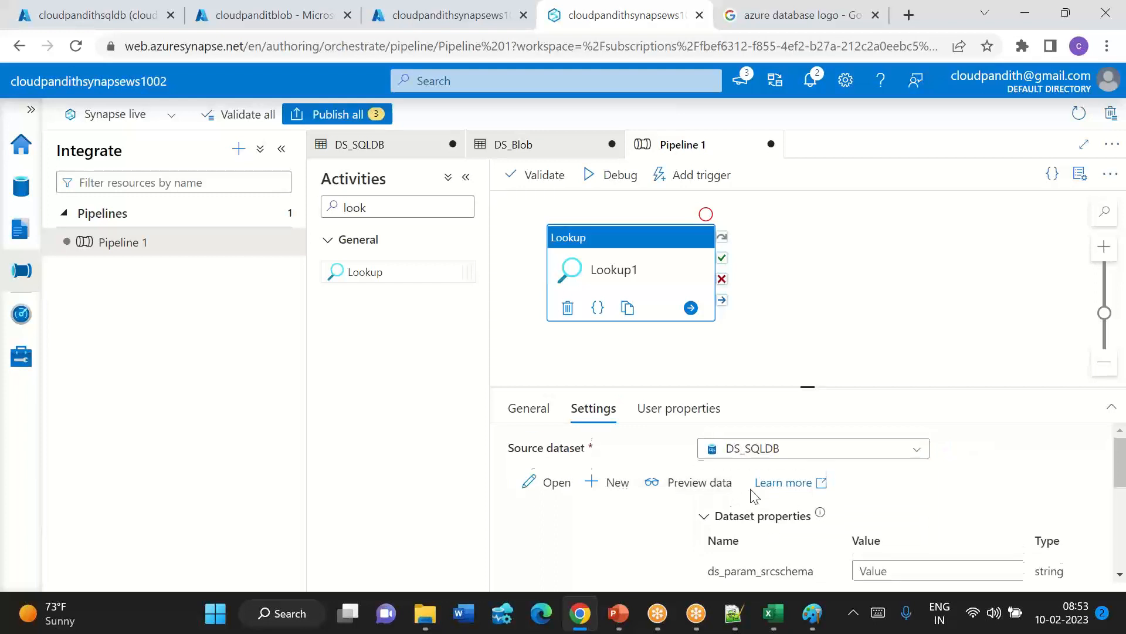
pyautogui.scroll(-1, 755, 494)
pyautogui.click(872, 493)
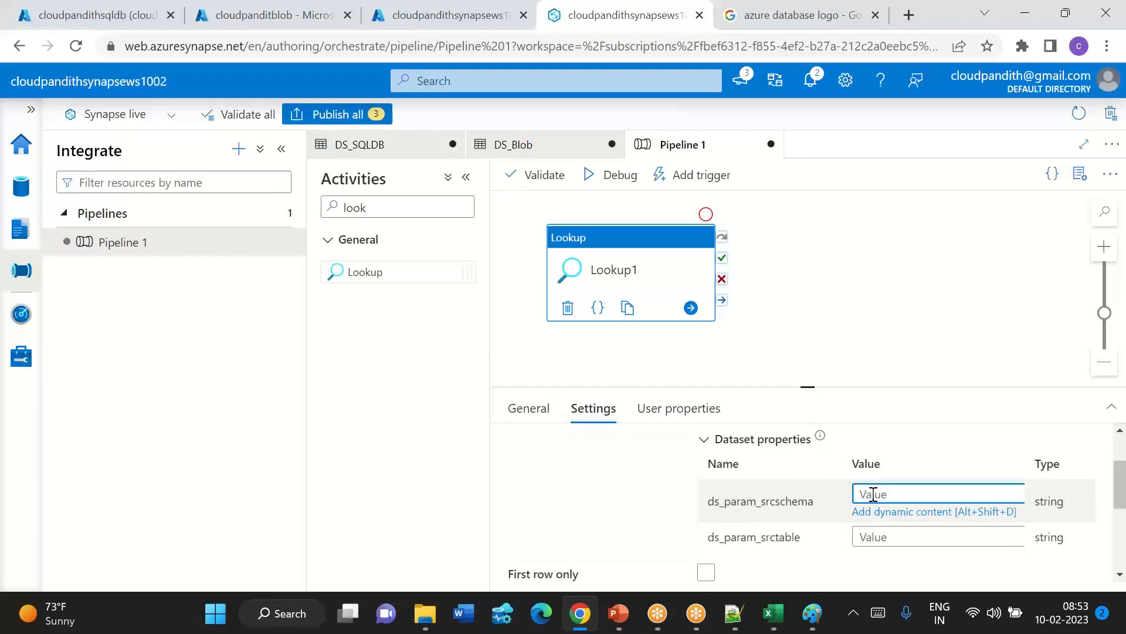
pyautogui.write('dbo')
pyautogui.press('Tab')
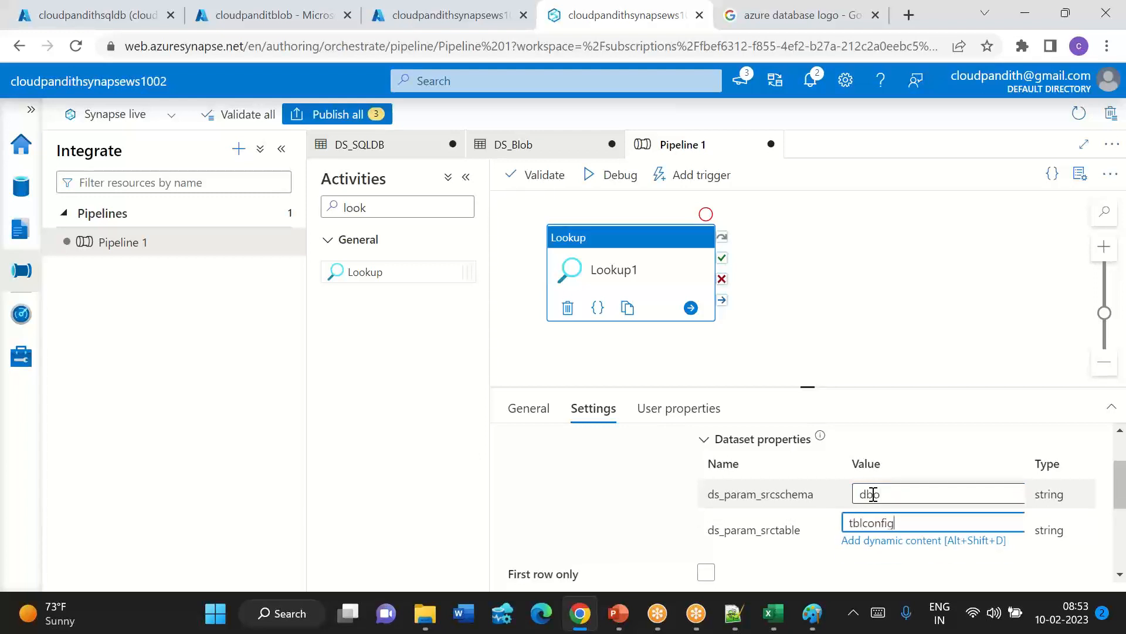
pyautogui.click(674, 512)
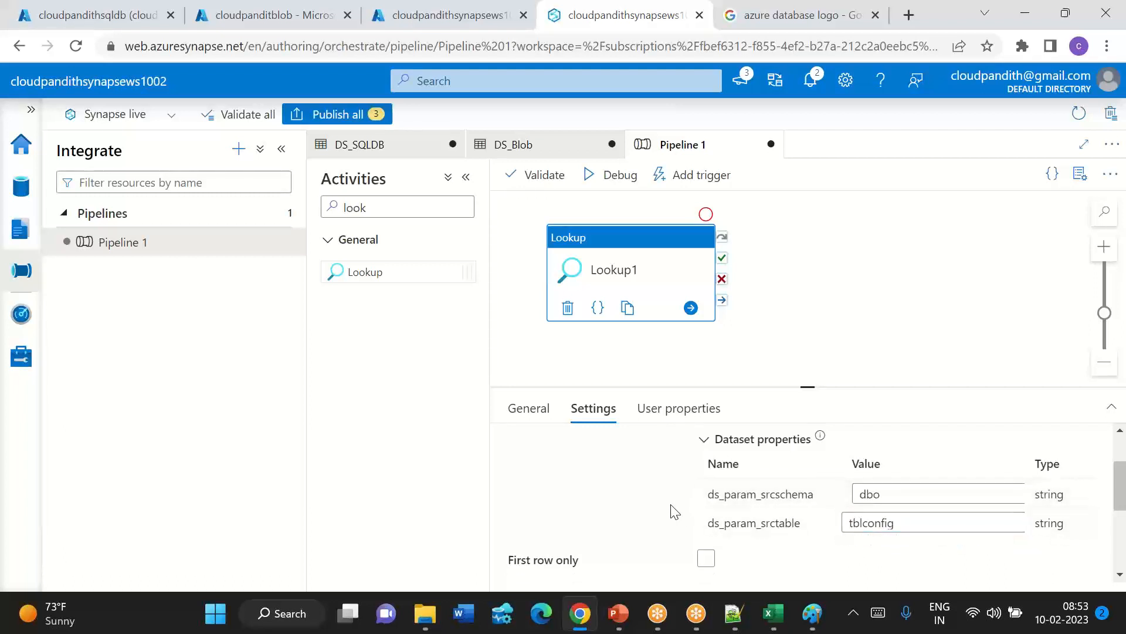
pyautogui.click(610, 175)
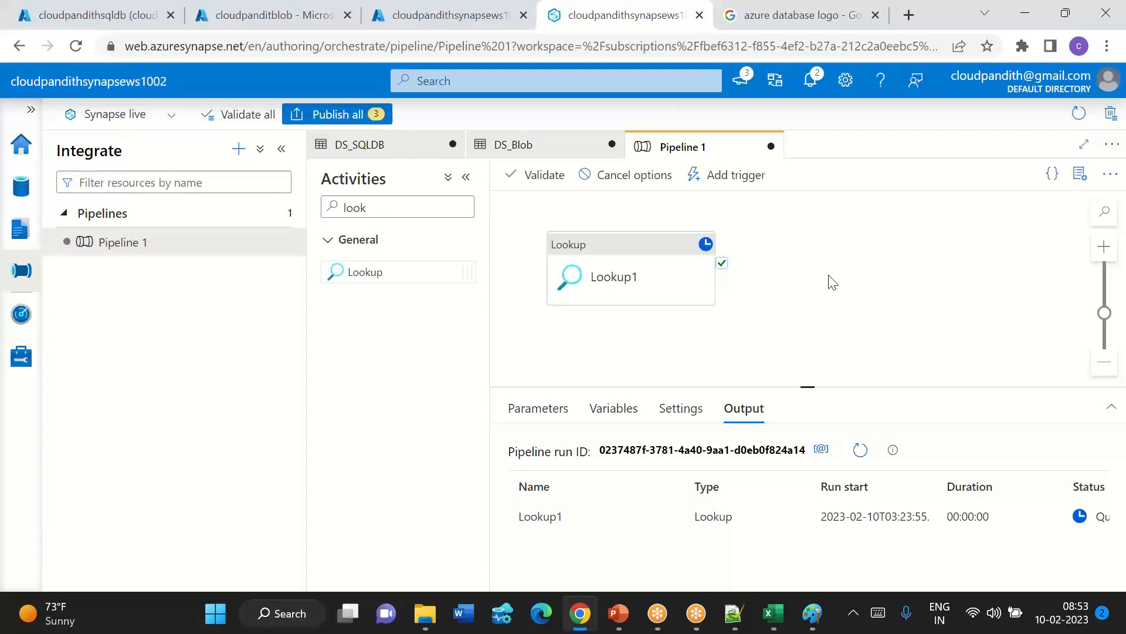
pyautogui.click(860, 451)
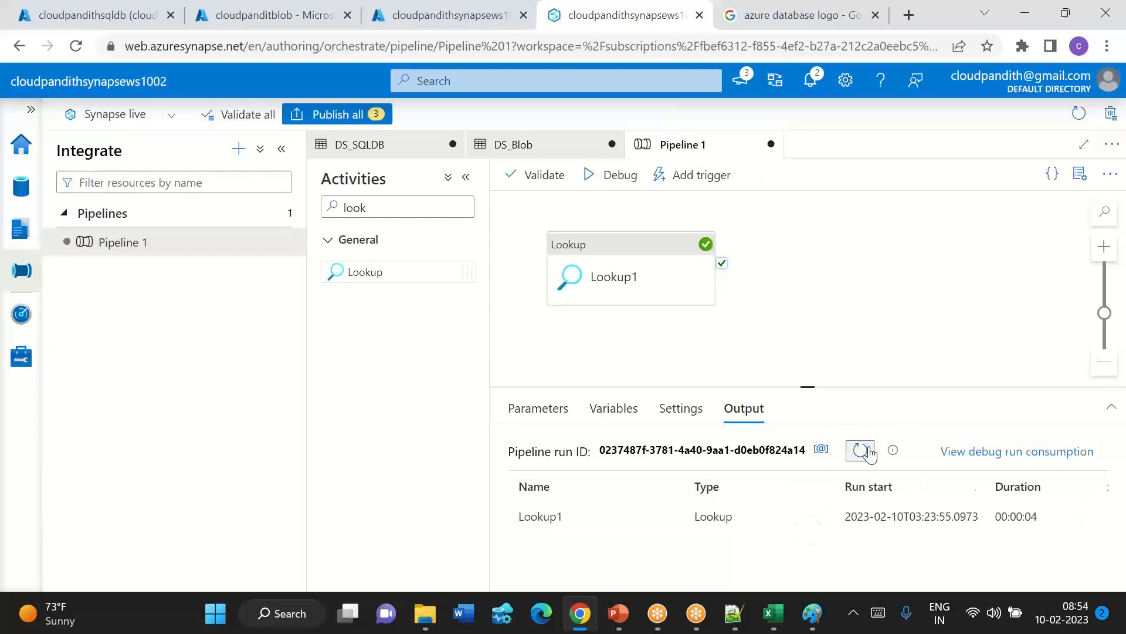
# Step: Refresh the debug run status and open Lookup1's run output
pyautogui.click(861, 451)
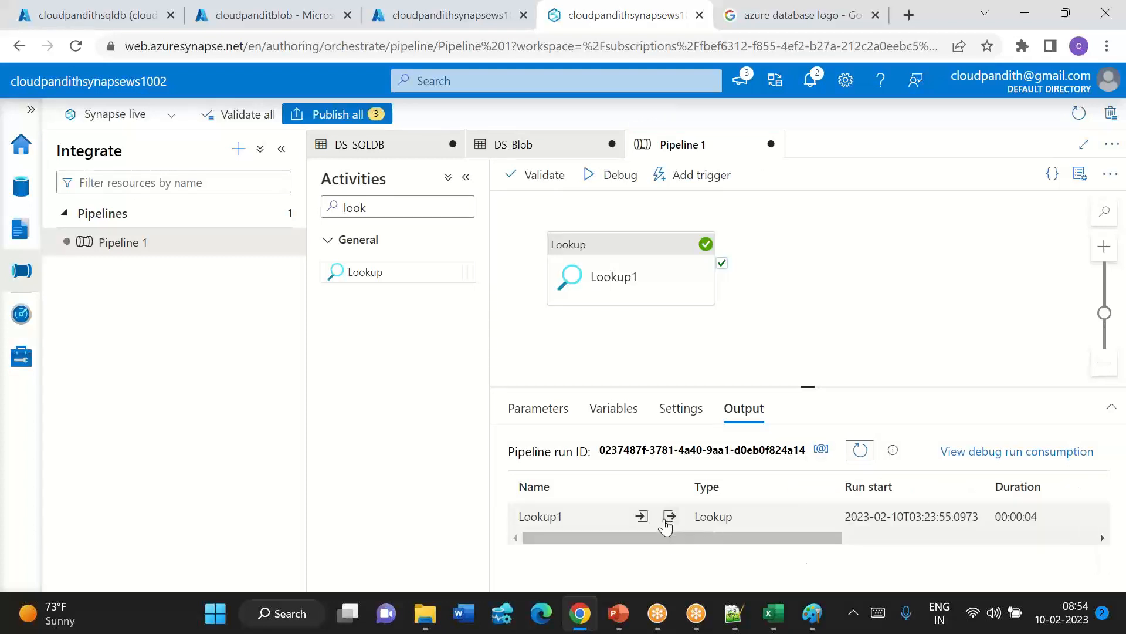
pyautogui.click(670, 516)
pyautogui.scroll(-1, 595, 422)
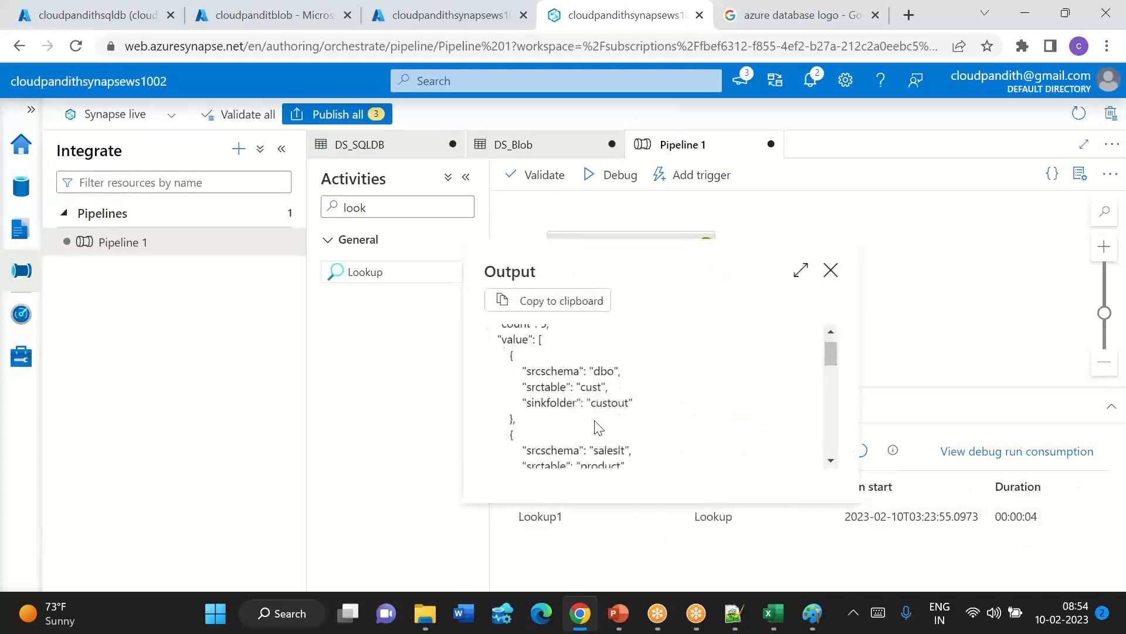
pyautogui.scroll(1, 595, 421)
# Step: Review the five srcschema, srctable and sinkfolder entries and copy the output JSON
pyautogui.doubleClick(514, 365)
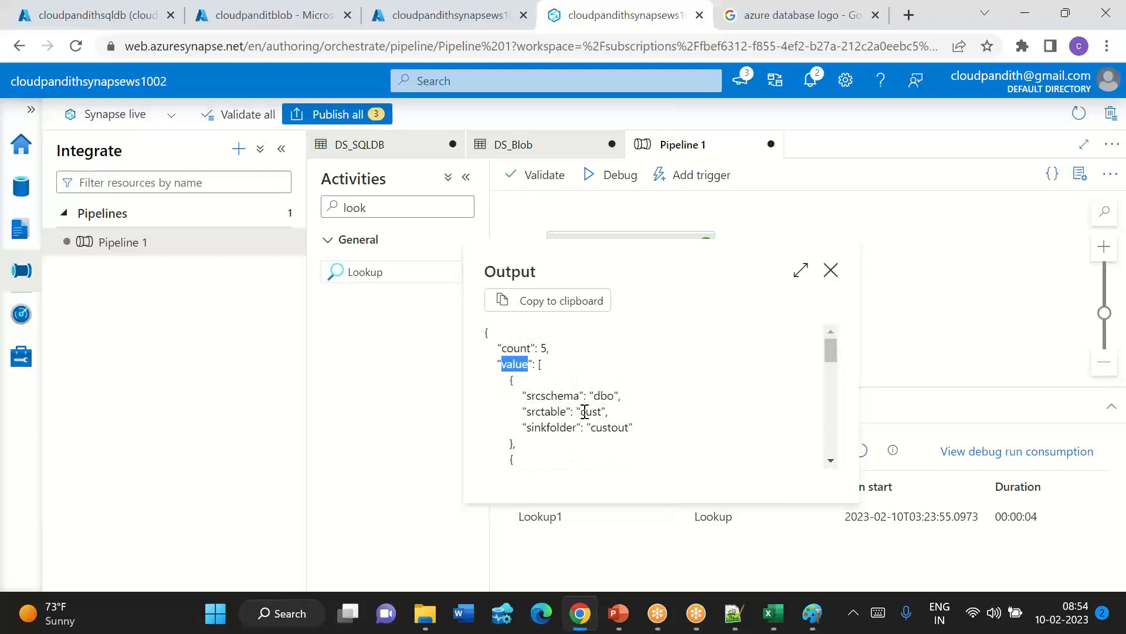
pyautogui.scroll(-5, 584, 411)
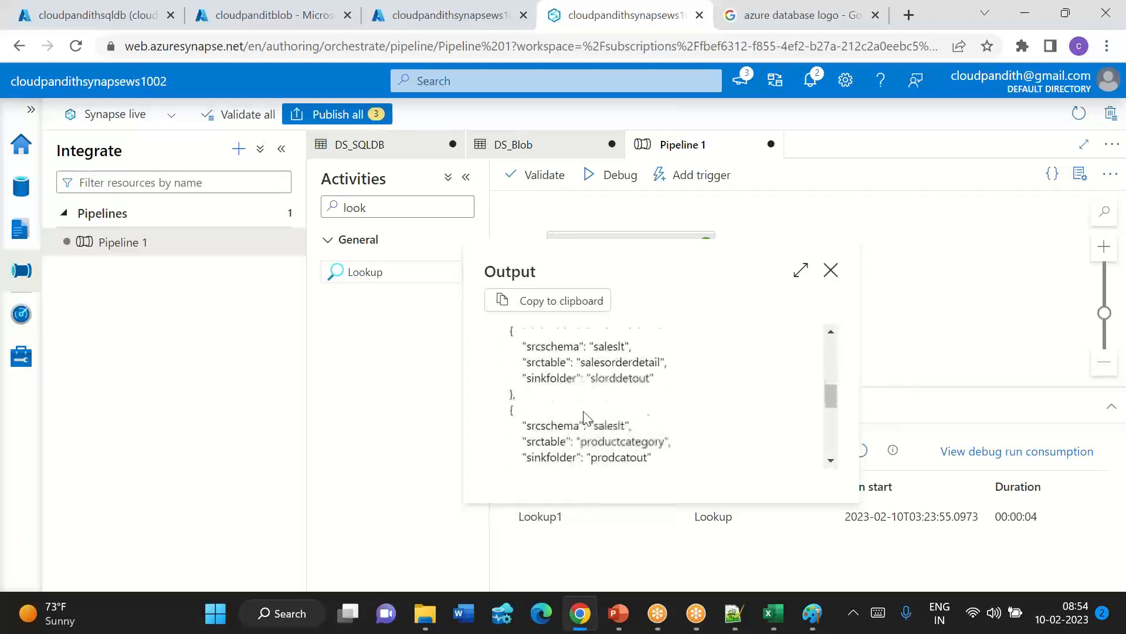
pyautogui.scroll(-2, 585, 414)
pyautogui.scroll(3, 604, 405)
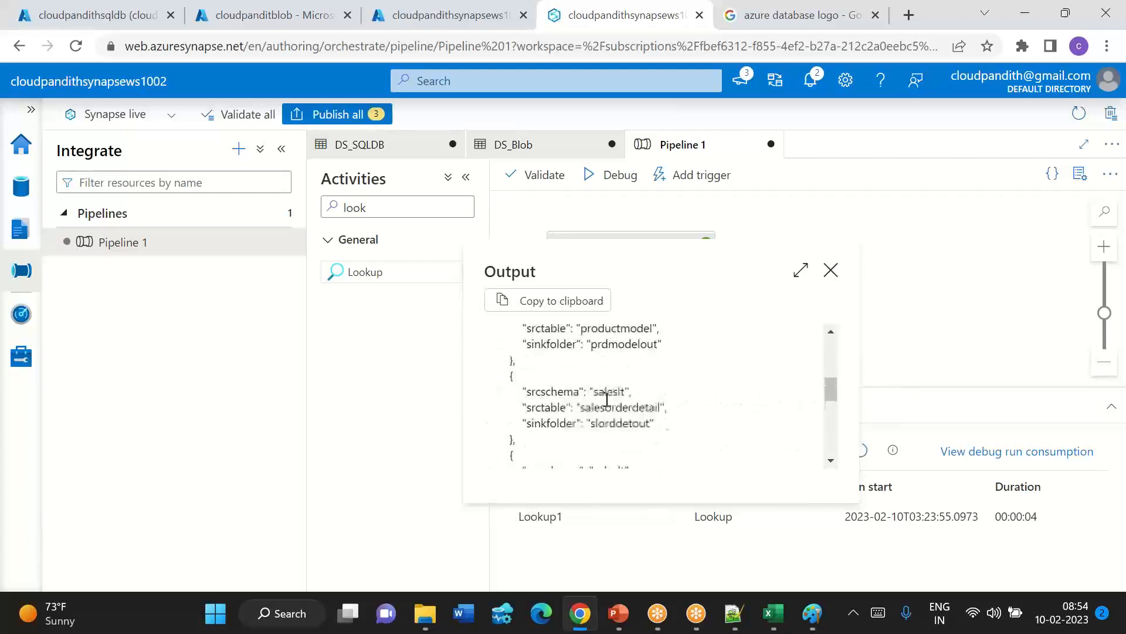
pyautogui.scroll(4, 606, 400)
pyautogui.scroll(-2, 599, 422)
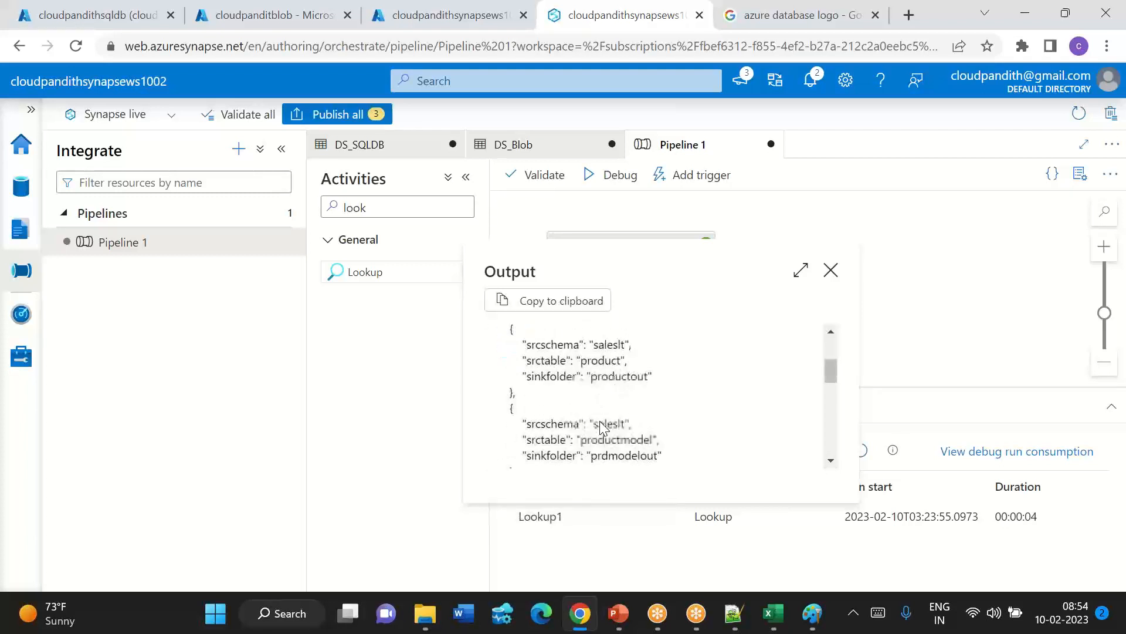
pyautogui.scroll(-3, 599, 424)
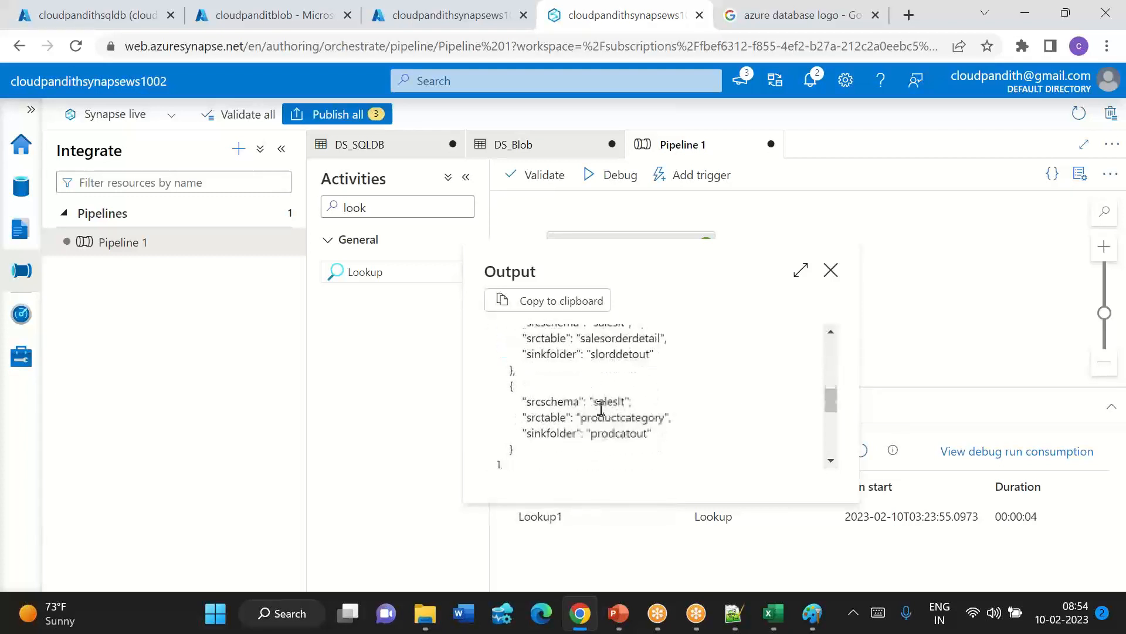
pyautogui.scroll(-1, 601, 409)
pyautogui.scroll(5, 651, 407)
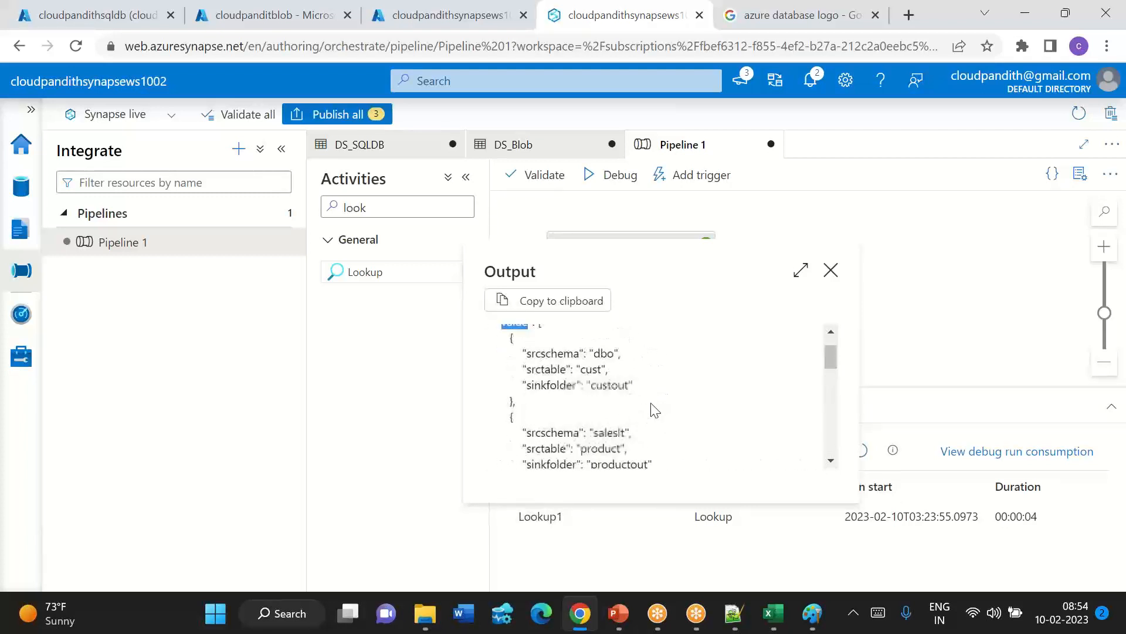
pyautogui.scroll(1, 655, 410)
pyautogui.scroll(-5, 654, 409)
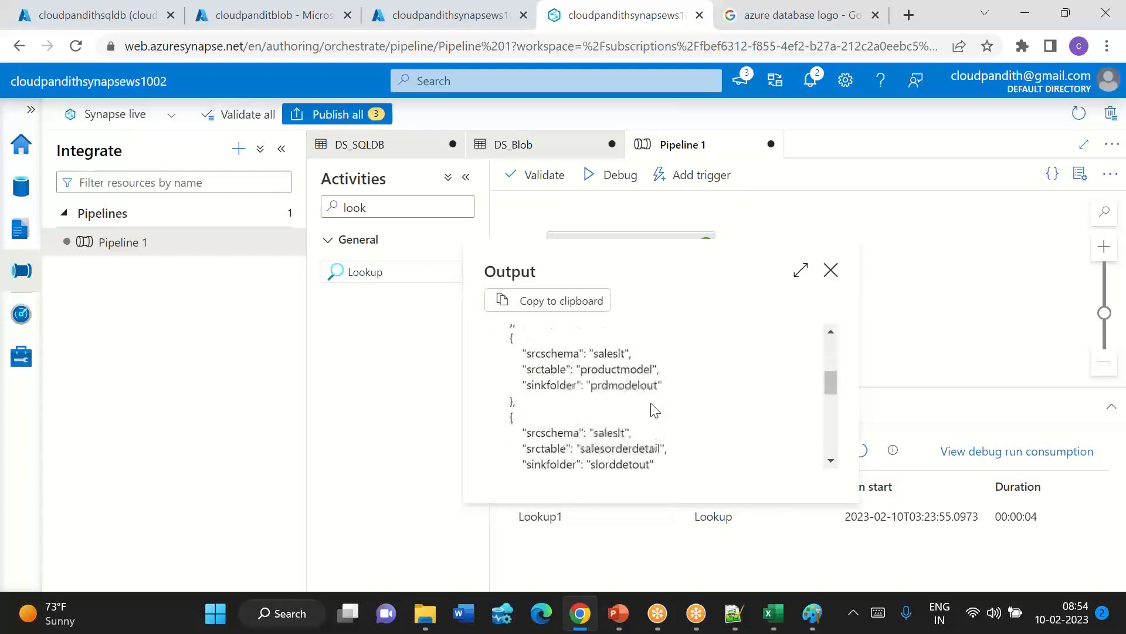
pyautogui.scroll(2, 655, 409)
pyautogui.scroll(3, 655, 409)
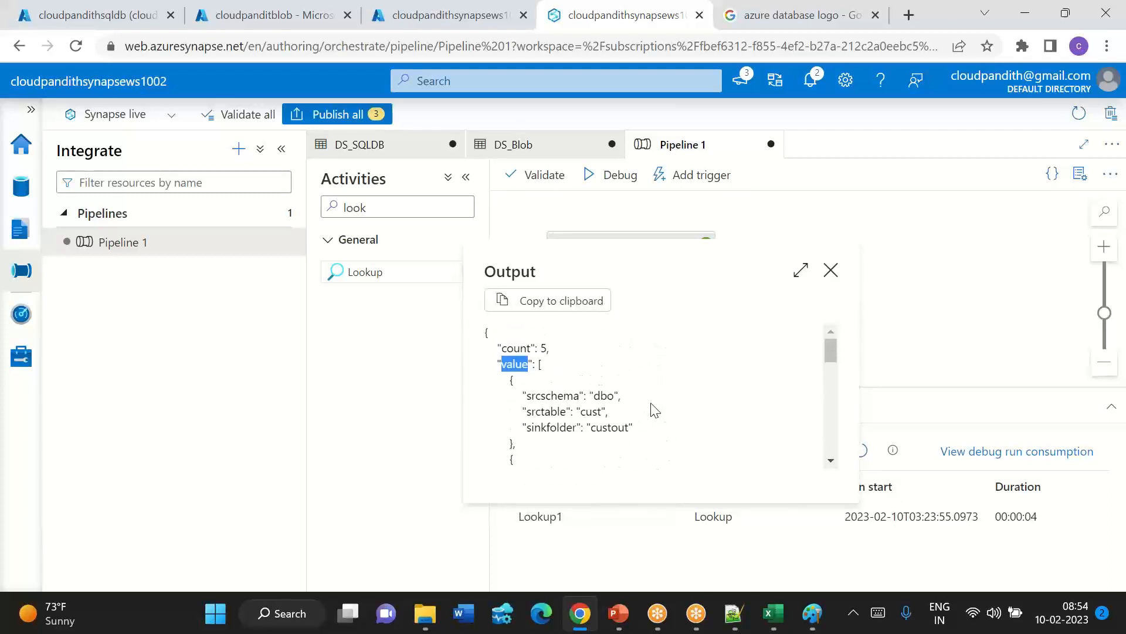
pyautogui.scroll(-5, 654, 409)
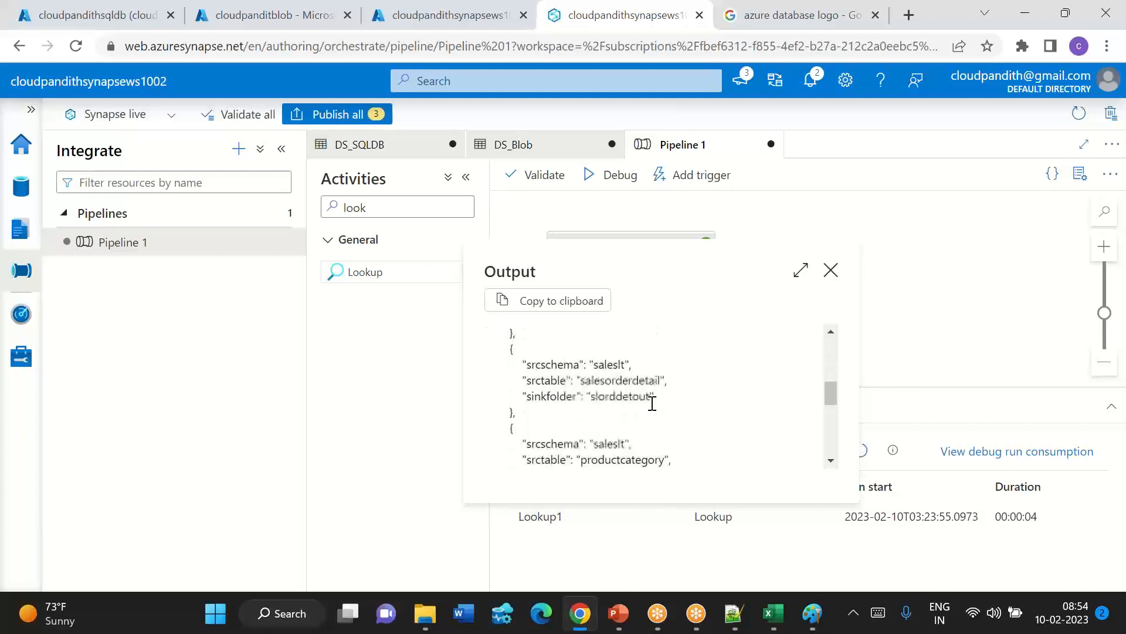
pyautogui.scroll(2, 652, 403)
pyautogui.click(566, 300)
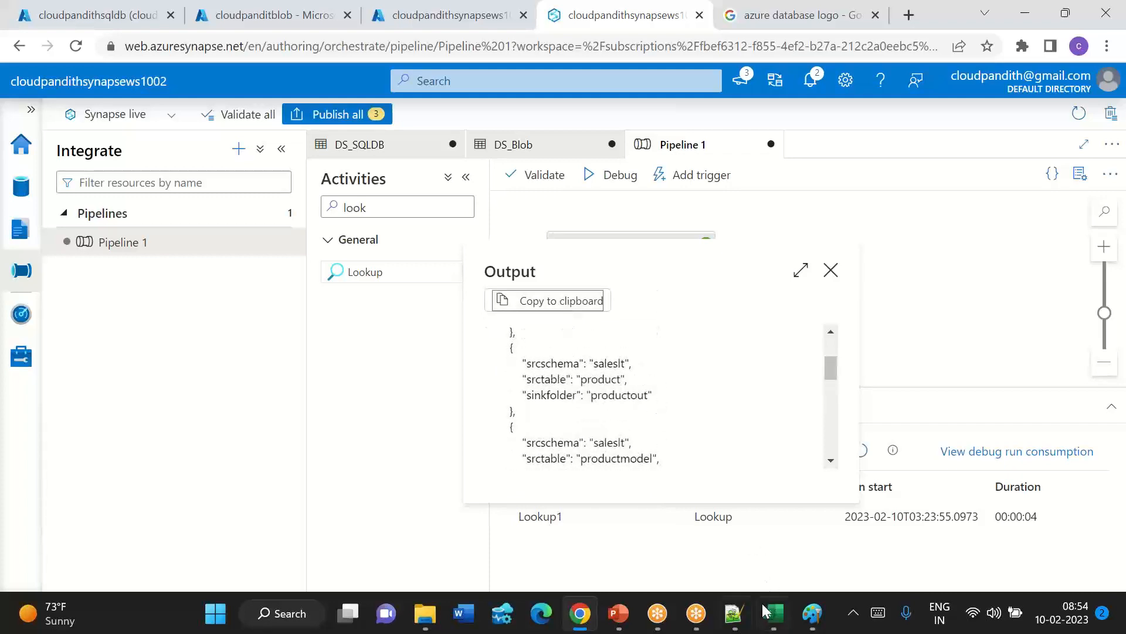
# Step: Undo a stray paste and paste the Lookup JSON into new Notepad++ document new 92
pyautogui.click(741, 626)
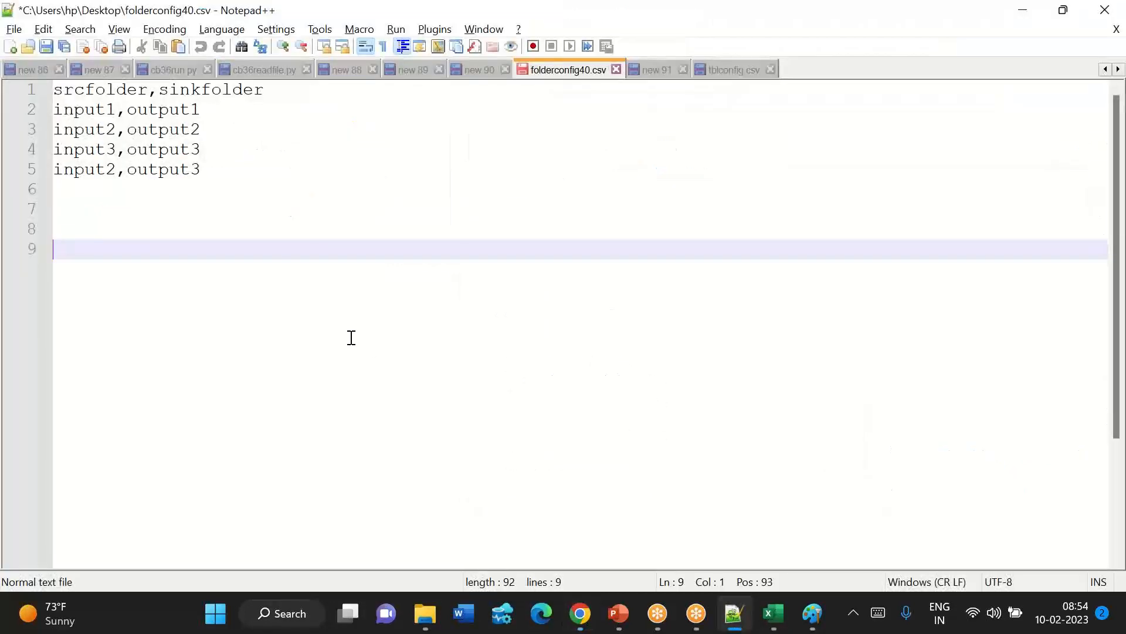
pyautogui.hotkey('ctrl', 'v')
pyautogui.hotkey('ctrl', 'z')
pyautogui.click(10, 46)
pyautogui.write('{     "count": 5,     "value": [         {             "srcschema": "dbo",             "srctable": "cust",             "sinkfolder": "custout"         },         {             "srcschema": "saleslt",             "srctable": "product",             "sinkfolder": "productout"         },         {             "srcschema": "saleslt",             "srctable": "productmodel",             "sinkfolder": "prdmodelout"         },         {             "srcschema": "saleslt",             "srctable": "salesorderdetail",             "sinkfolder": "slorddetout"         },         {             "srcschema": "saleslt",             "srctable": "productcategory",             "sinkfolder": "prodcatout"         }     ],     "effectiveIntegrationRuntime": "AutoResolveIntegrationRuntime (East US)",     "billingReference": {         "activityType": "PipelineActivity",         "billableDuration": [             {                 "meterType": "AzureIR",                 "duration": 0.016666666666666666,                 "unit": "DIUHours"             }         ]     },     "durationInQueue": {         "integrationRuntimeQueue": 1     } }')
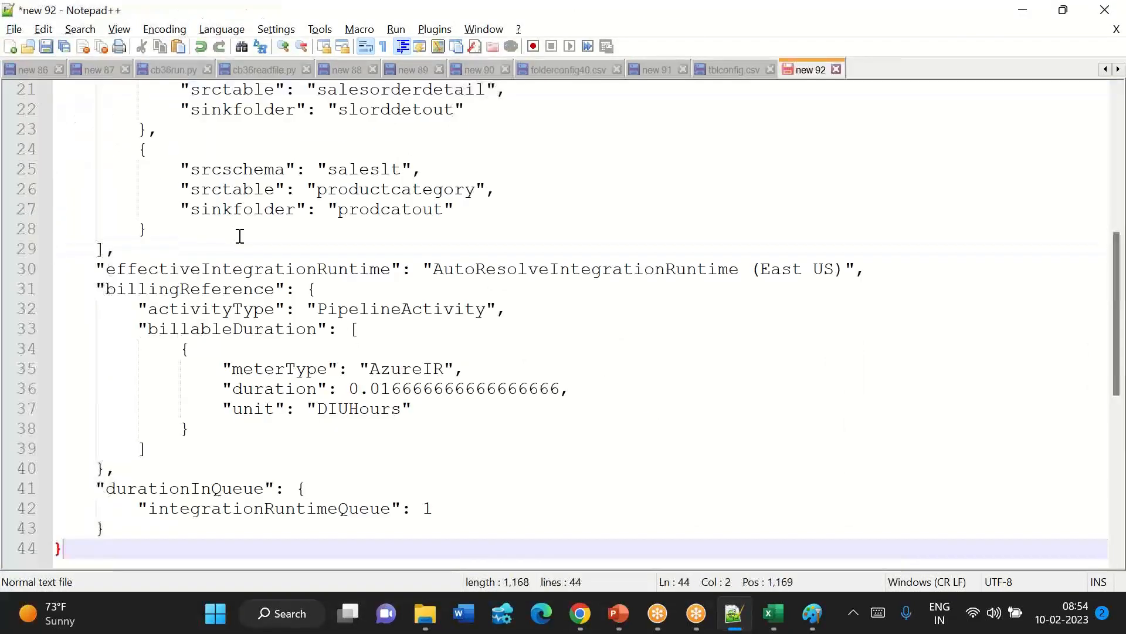
pyautogui.scroll(7, 240, 236)
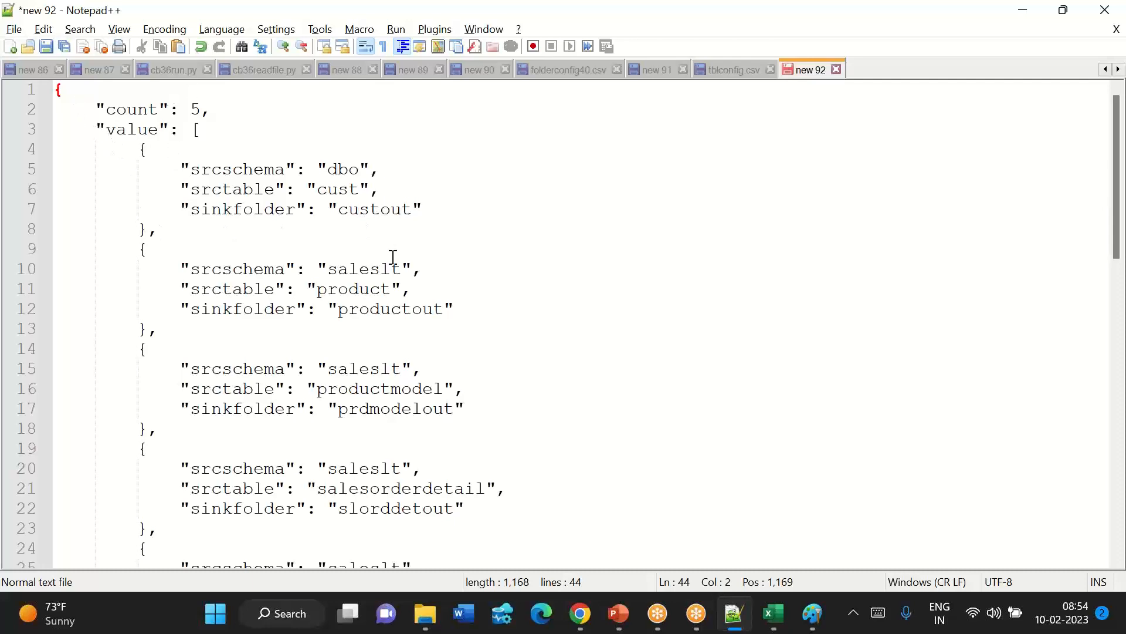
pyautogui.hotkey('alt', 'Tab')
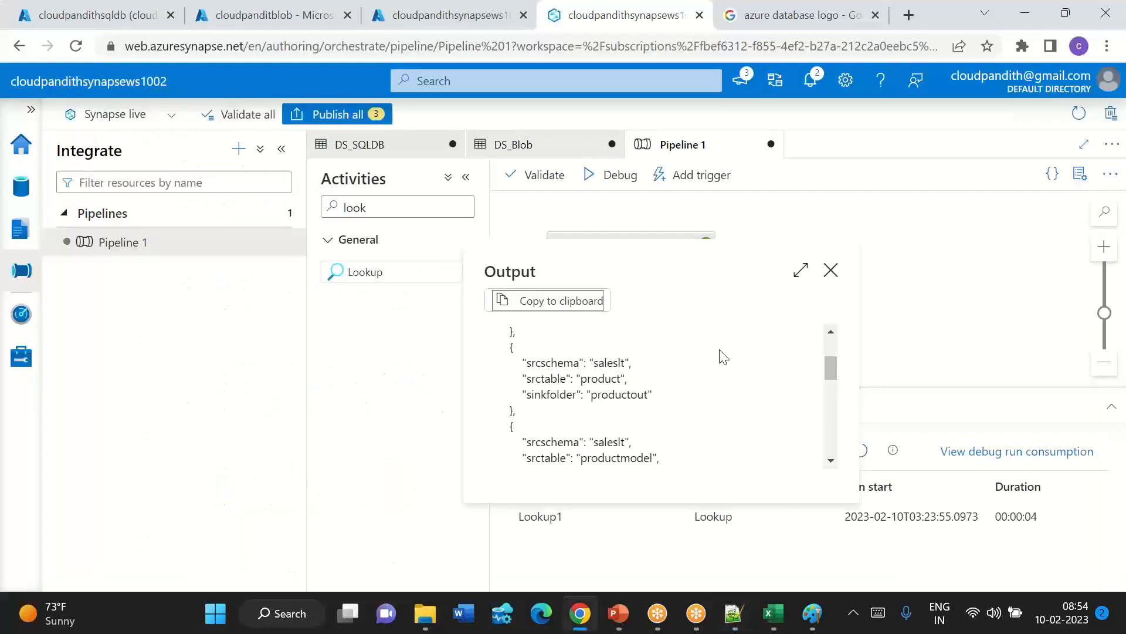
# Step: Search activities for 'for' and place a ForEach activity to the right of Lookup1
pyautogui.click(830, 270)
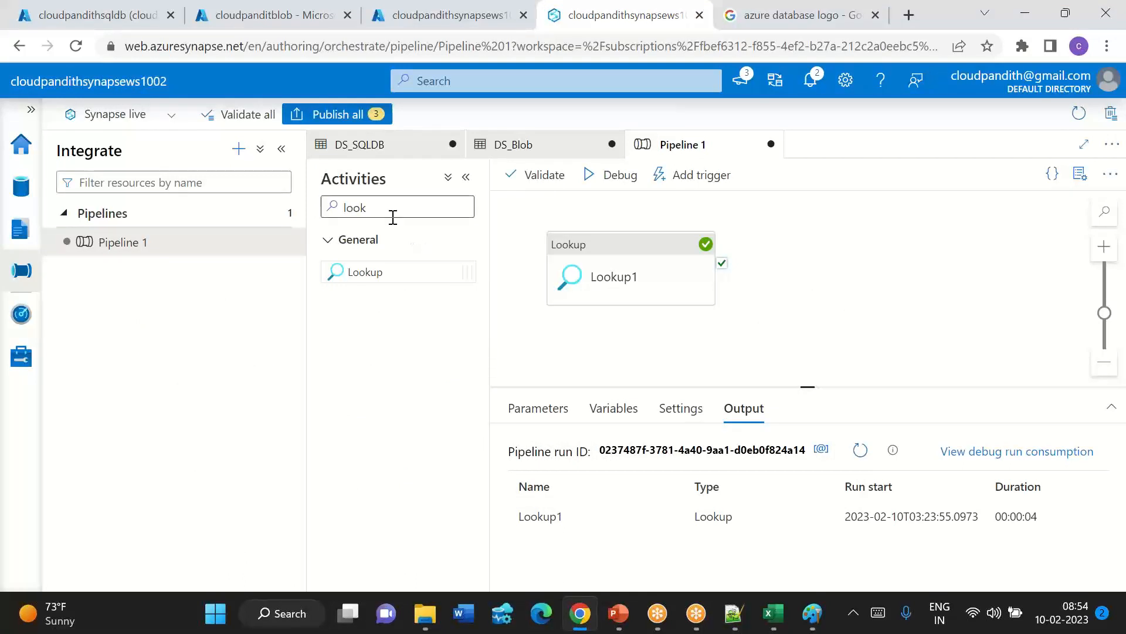
pyautogui.moveTo(389, 209); pyautogui.dragTo(326, 210)
pyautogui.press('BackSpace')
pyautogui.write('for')
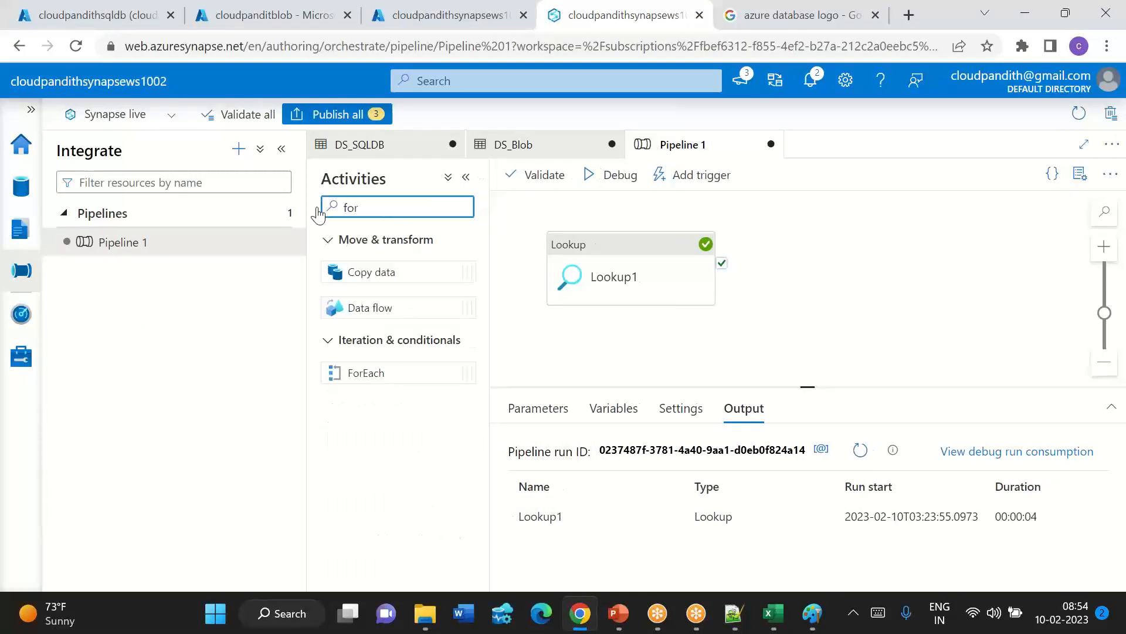
pyautogui.moveTo(373, 373); pyautogui.dragTo(869, 265)
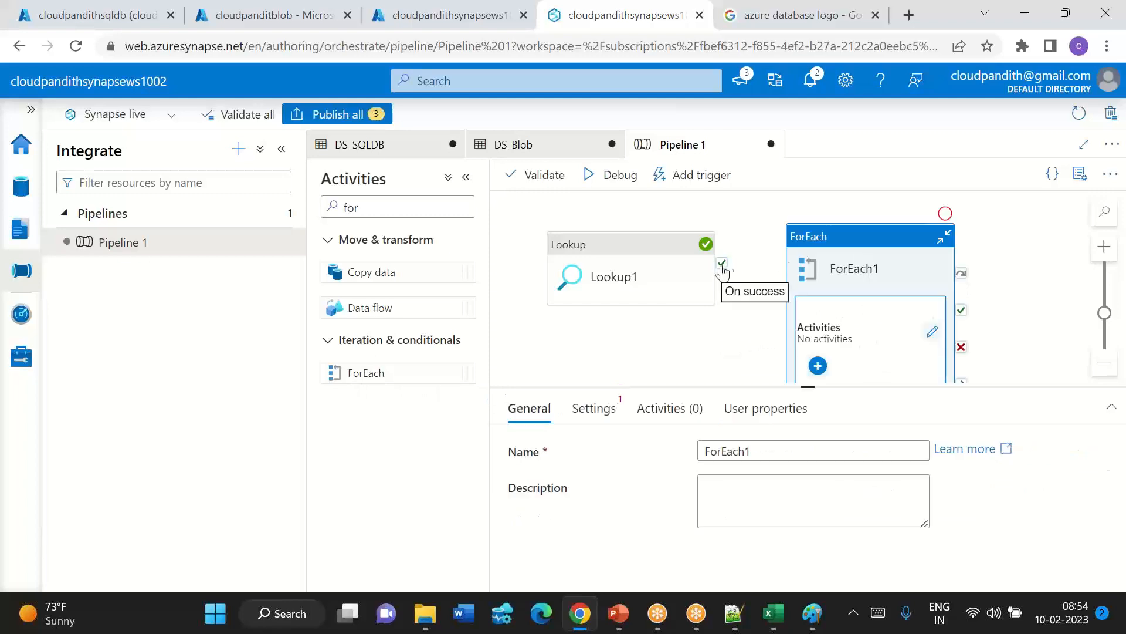
# Step: Connect Lookup1's success output to ForEach1 and show ForEach1's Settings
pyautogui.moveTo(722, 271); pyautogui.dragTo(857, 276)
pyautogui.click(857, 276)
pyautogui.hotkey('alt', 'Tab')
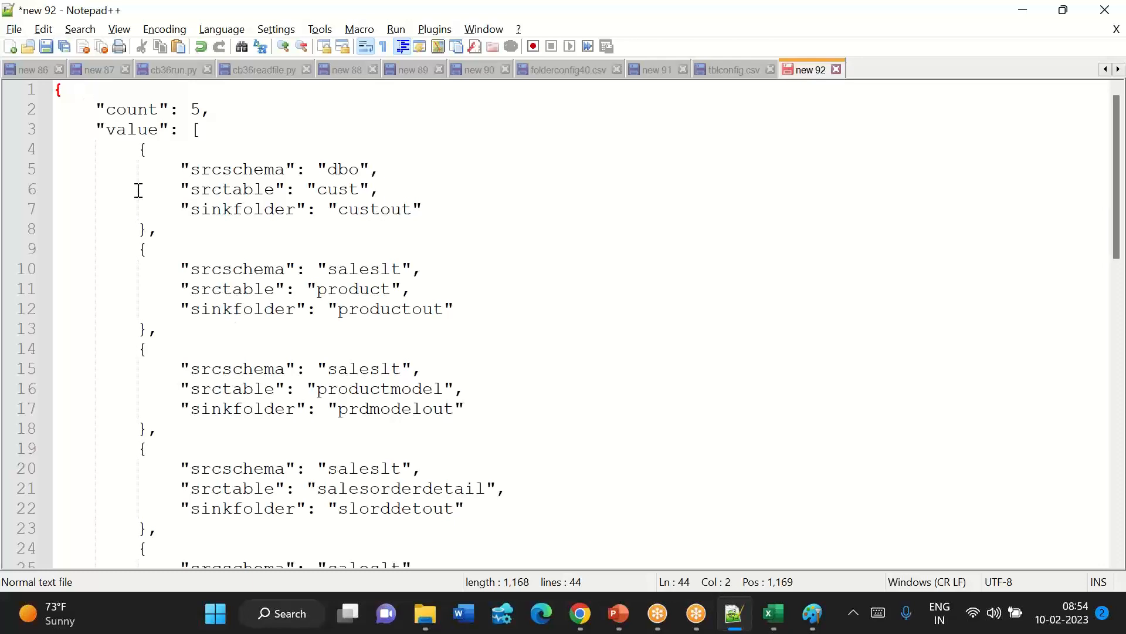
pyautogui.hotkey('alt', 'Tab')
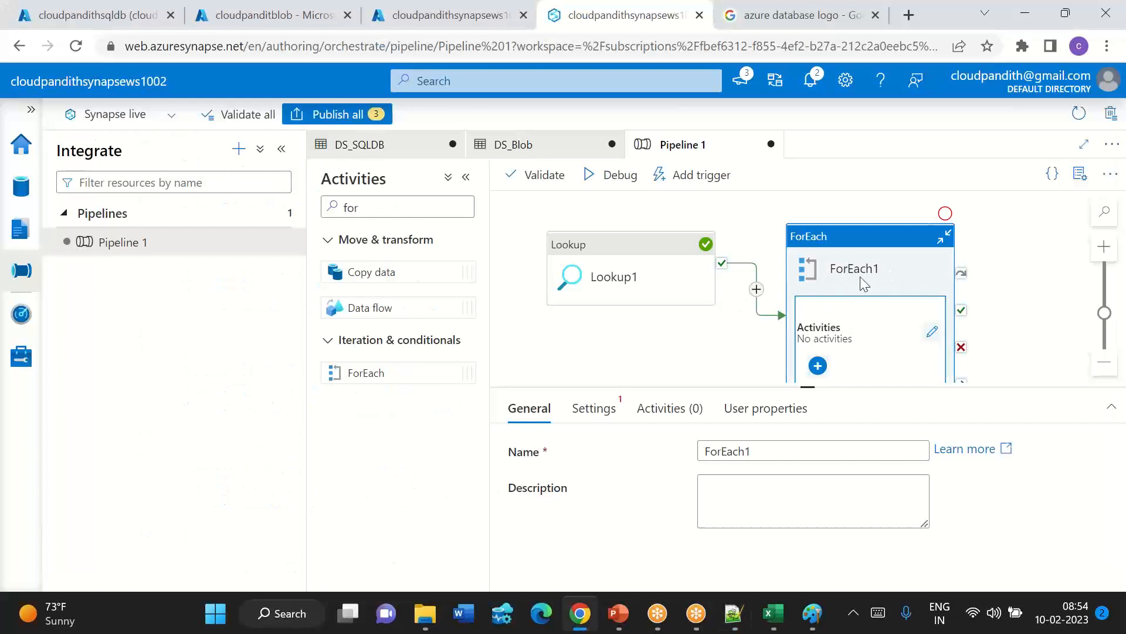
pyautogui.click(610, 411)
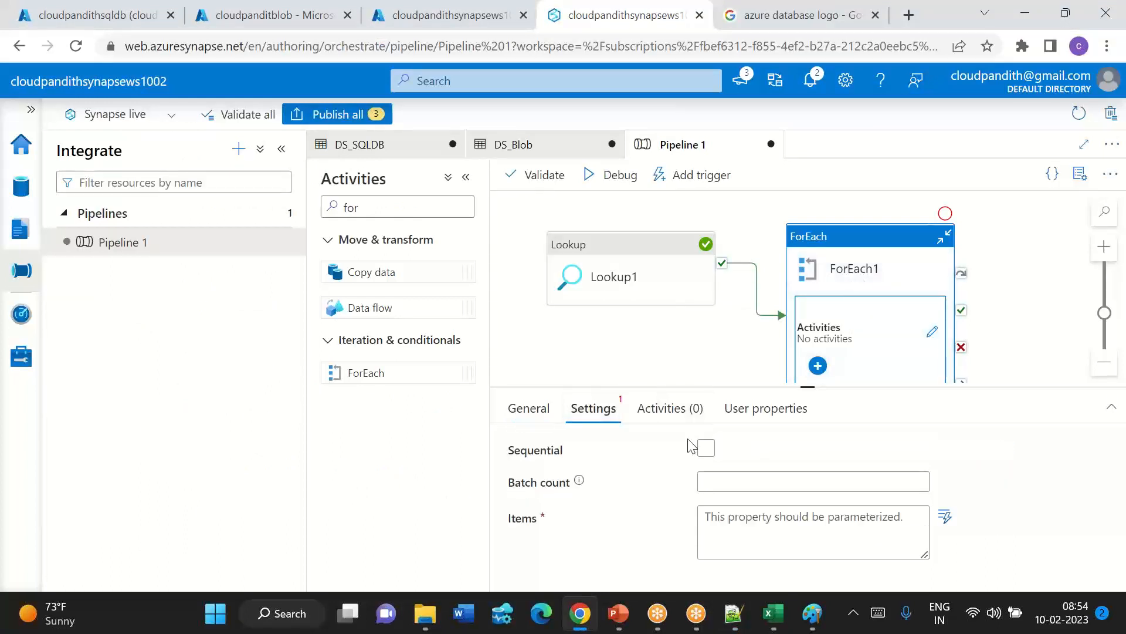
pyautogui.click(706, 450)
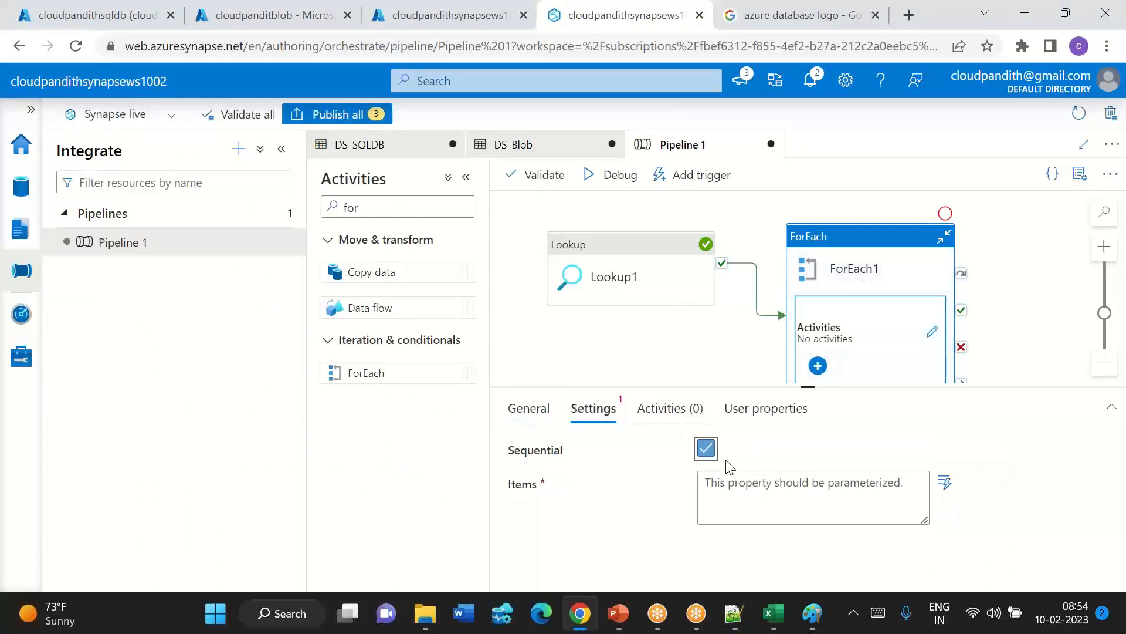
pyautogui.click(745, 505)
pyautogui.click(727, 539)
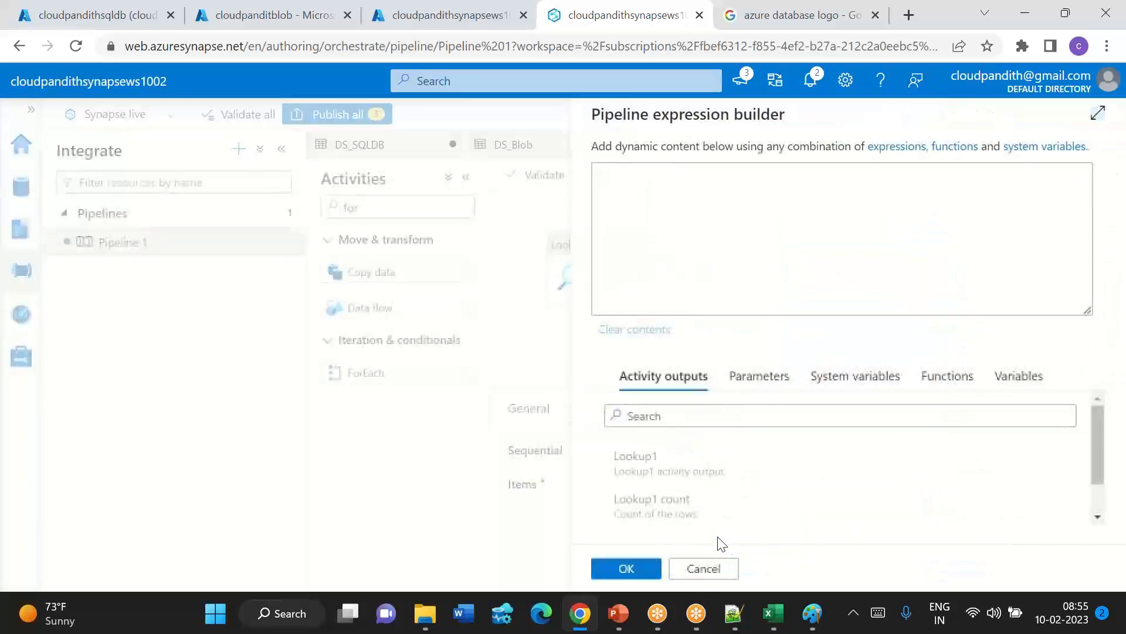
pyautogui.scroll(-1, 686, 500)
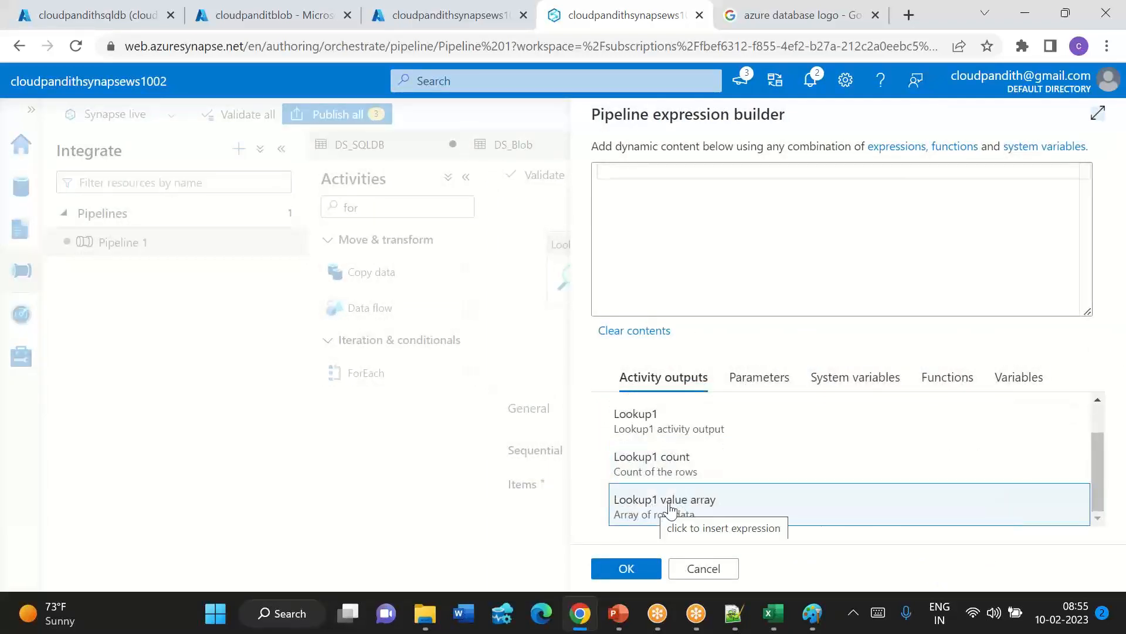
pyautogui.click(675, 506)
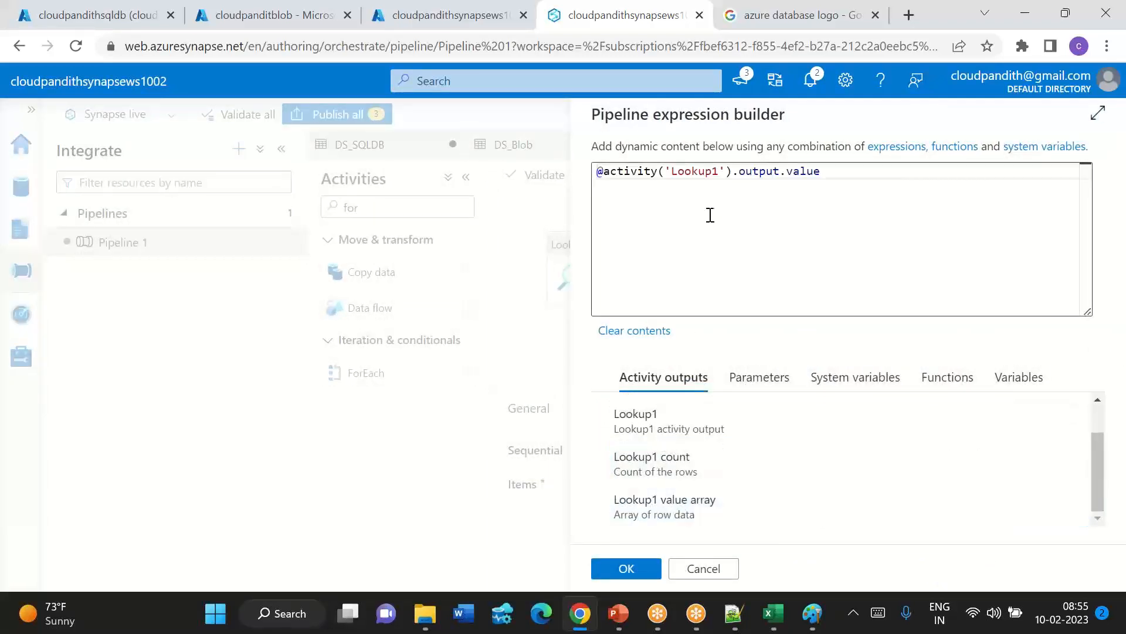
pyautogui.doubleClick(684, 172)
pyautogui.doubleClick(759, 170)
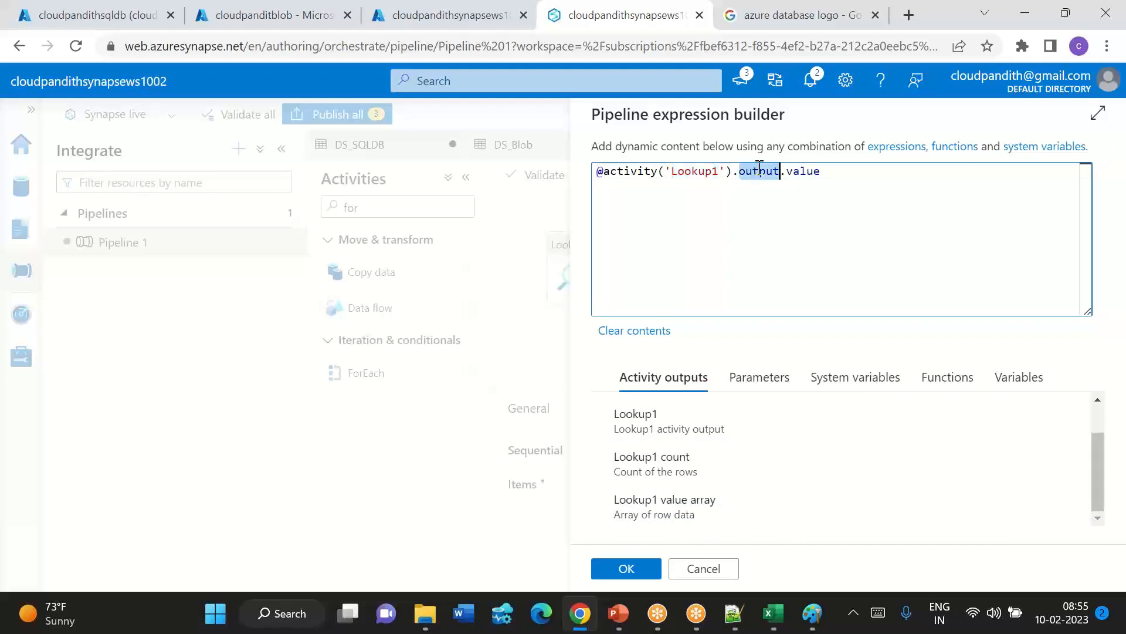
pyautogui.doubleClick(804, 172)
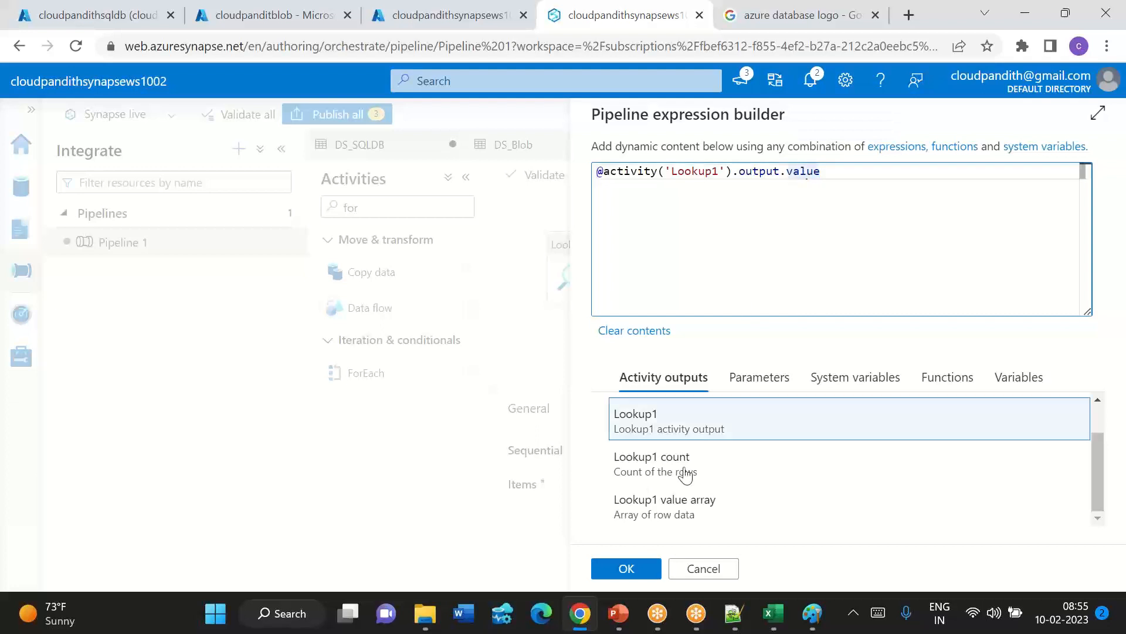
pyautogui.click(626, 570)
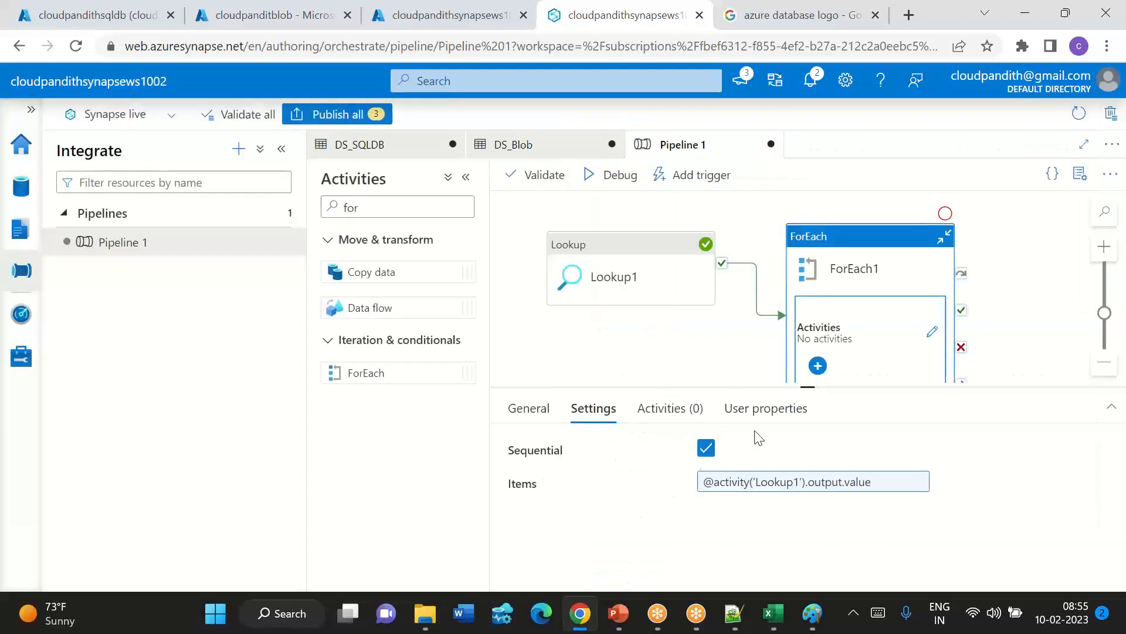
# Step: Inside ForEach1, add a Copy data activity with DS_SQLDB as its source dataset
pyautogui.click(932, 335)
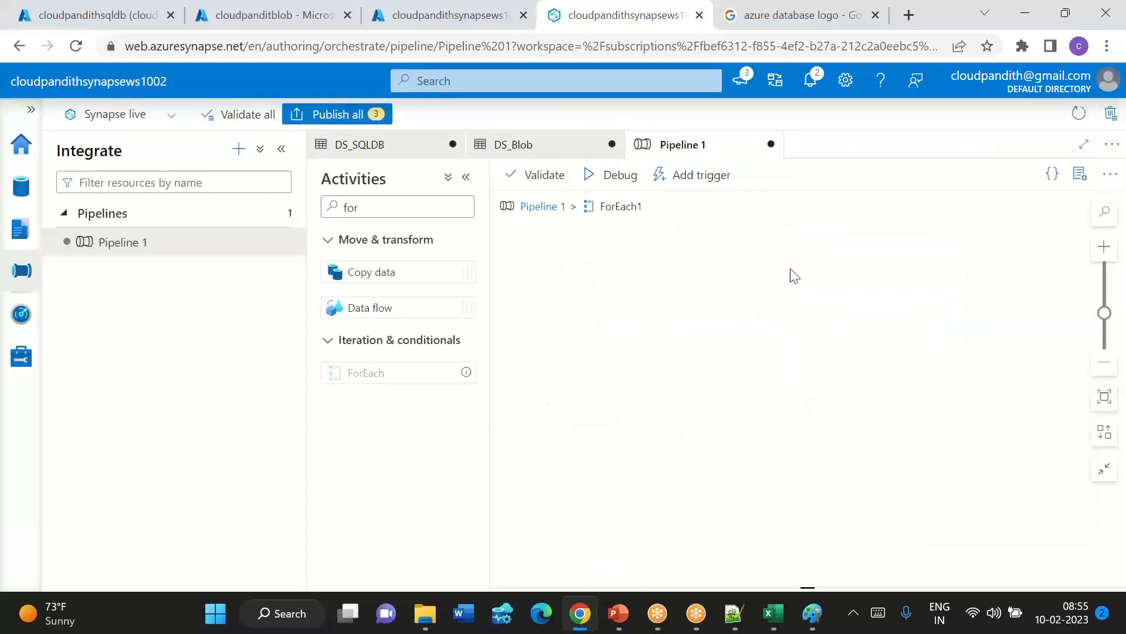
pyautogui.moveTo(377, 271); pyautogui.dragTo(734, 292)
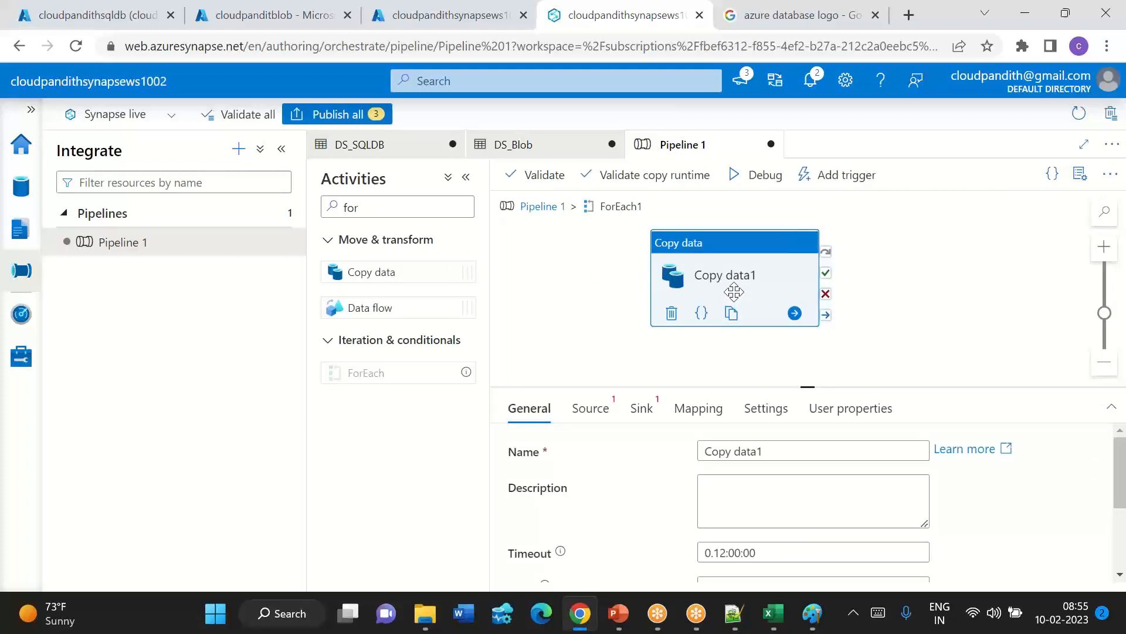
pyautogui.click(590, 409)
pyautogui.click(801, 461)
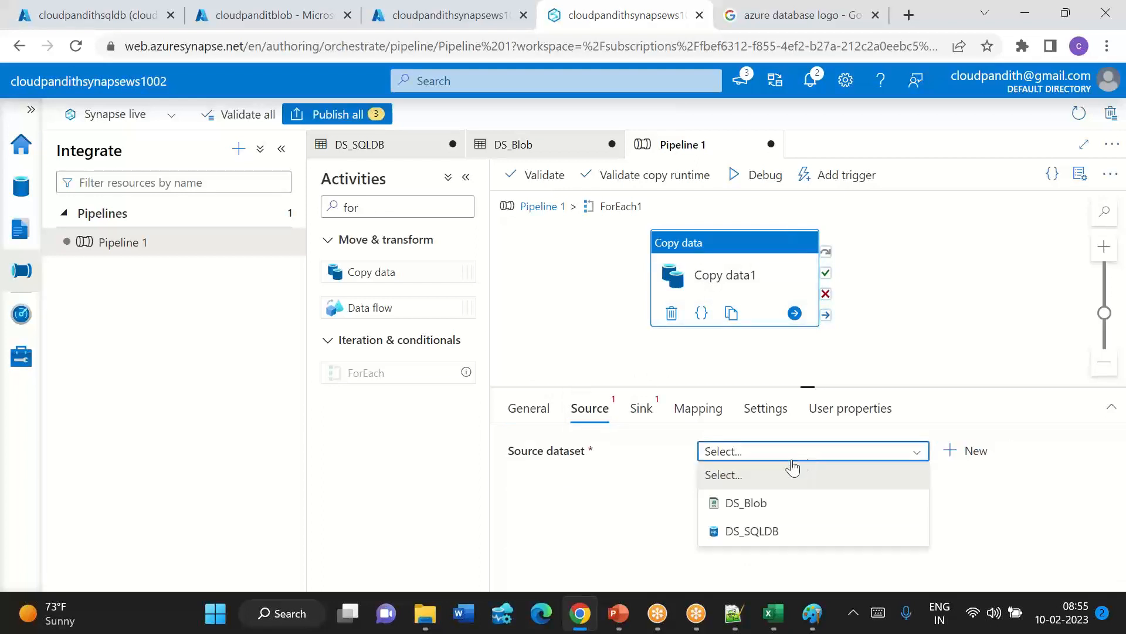
pyautogui.click(754, 532)
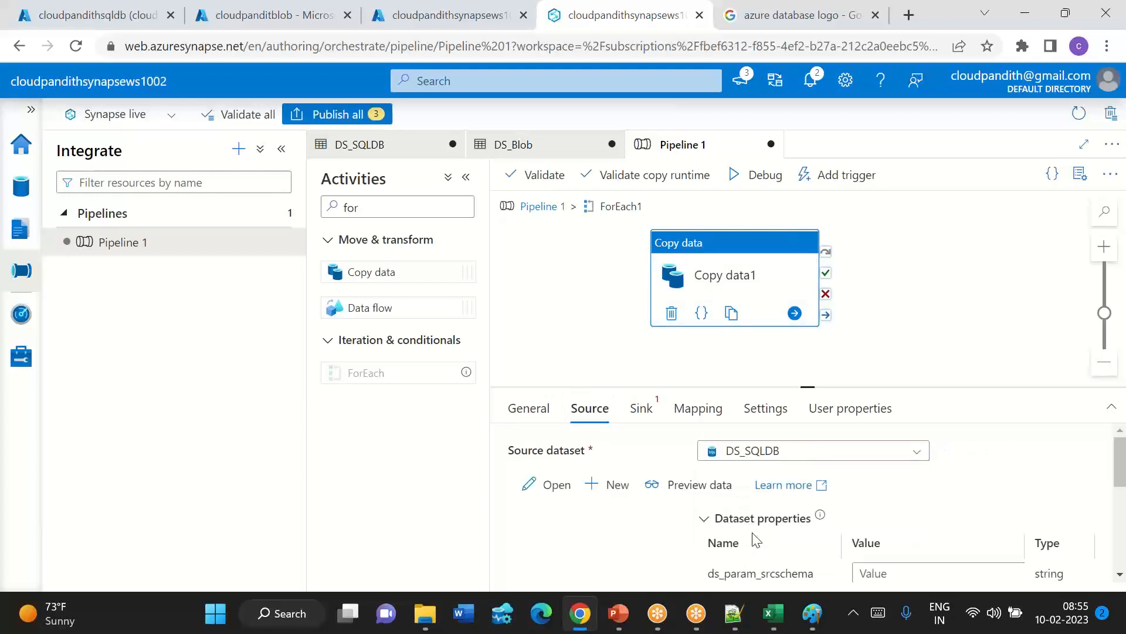
# Step: Set the Copy data sink dataset to DS_Blob, then go back to the source parameters
pyautogui.click(641, 410)
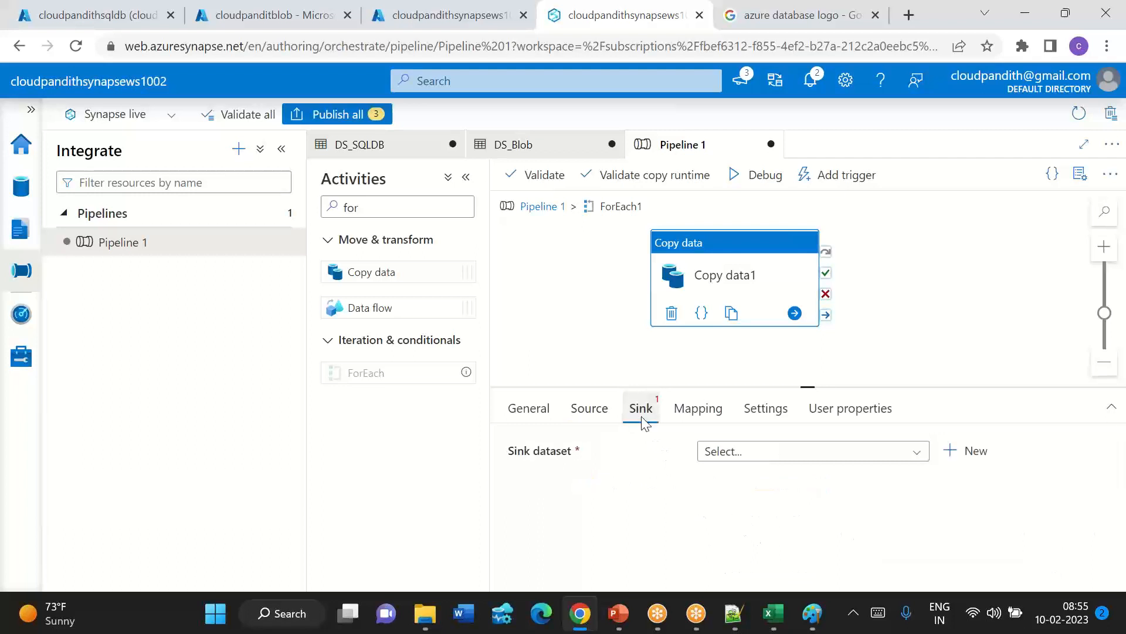
pyautogui.click(754, 453)
pyautogui.click(772, 508)
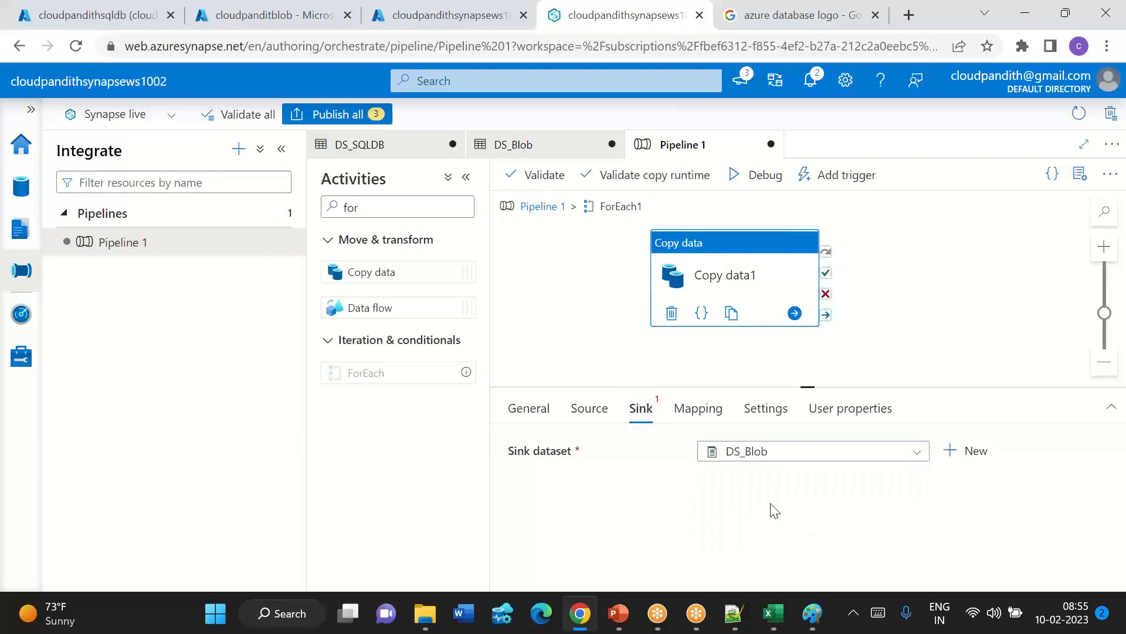
pyautogui.click(598, 417)
pyautogui.scroll(-1, 647, 534)
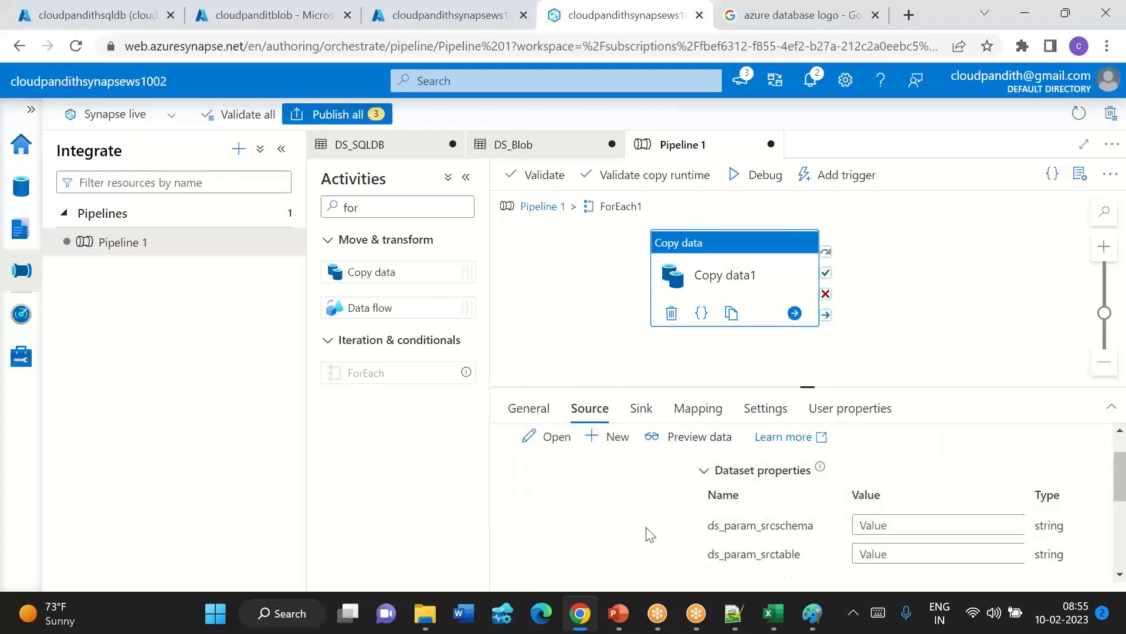
pyautogui.click(735, 616)
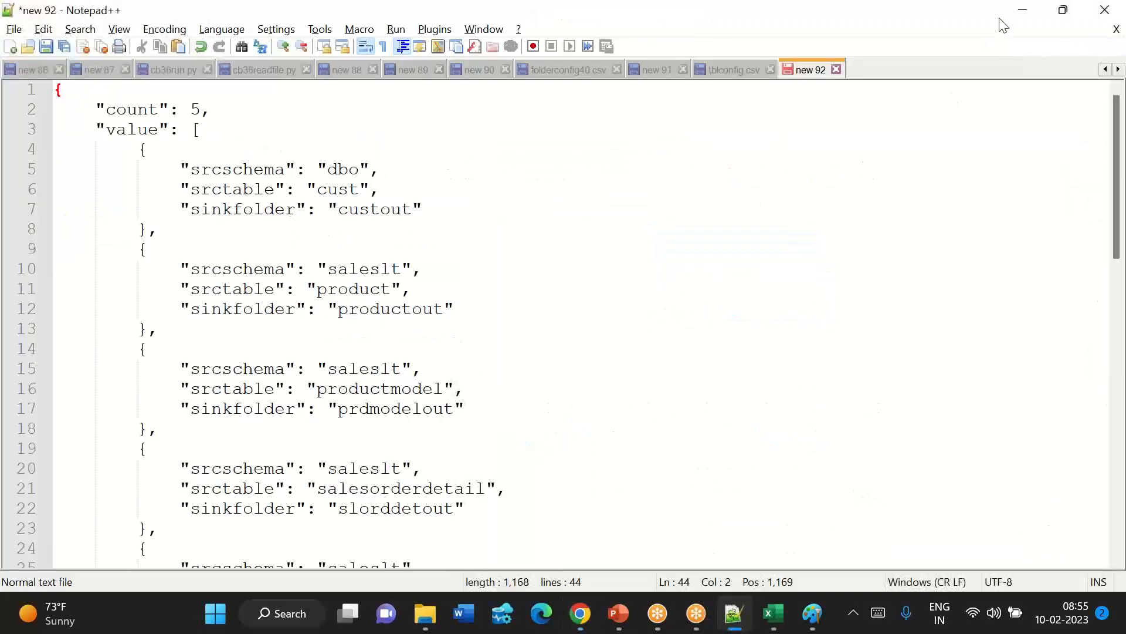
# Step: Resize the Notepad++ JSON list beside Synapse and copy the srcschema key name
pyautogui.moveTo(1002, 18); pyautogui.dragTo(557, 138)
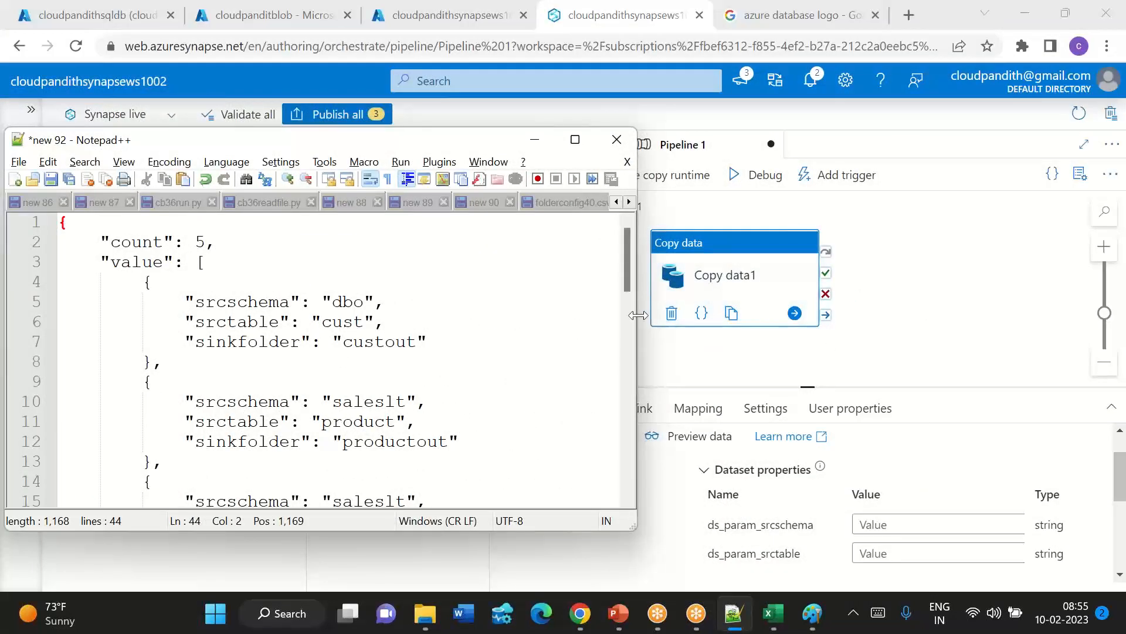
pyautogui.moveTo(638, 315); pyautogui.dragTo(508, 316)
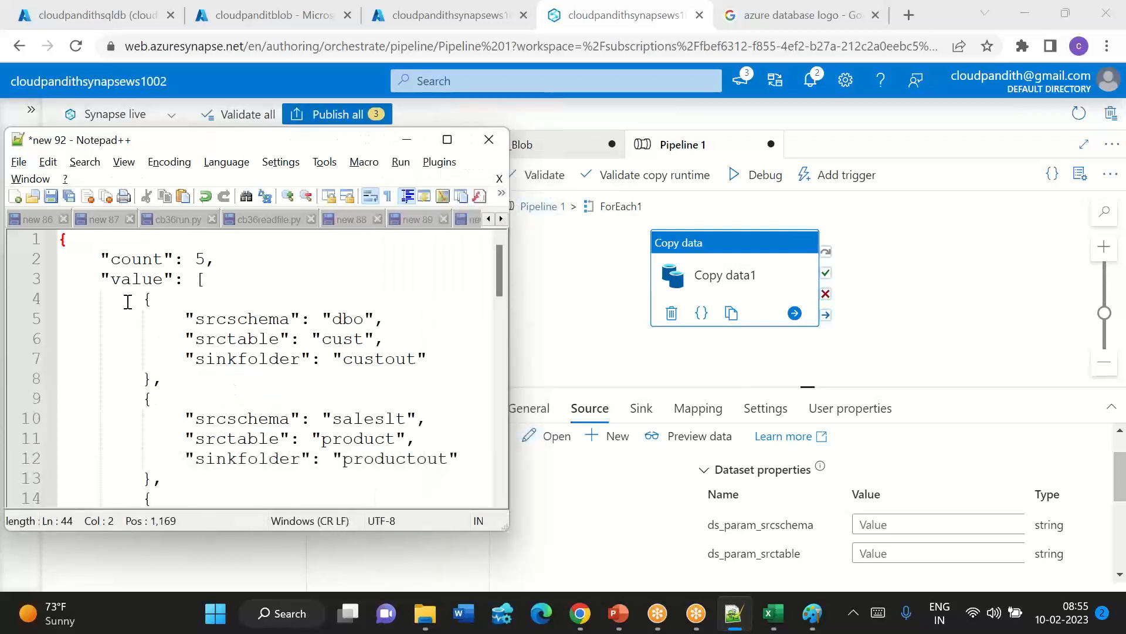
pyautogui.moveTo(127, 301); pyautogui.dragTo(159, 381)
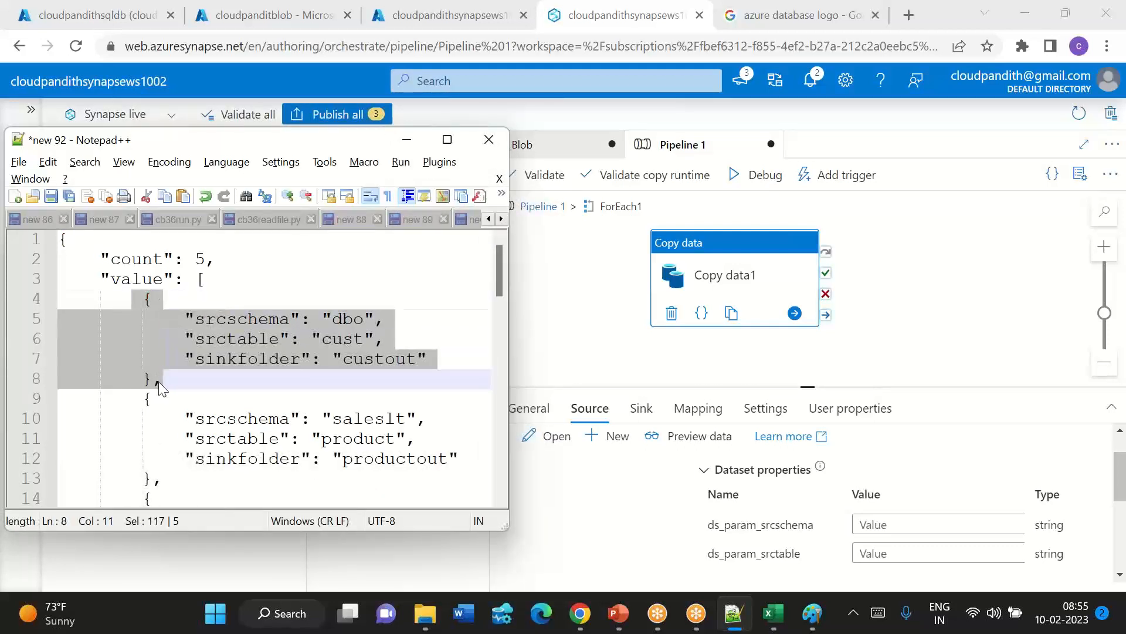
pyautogui.scroll(-1, 161, 388)
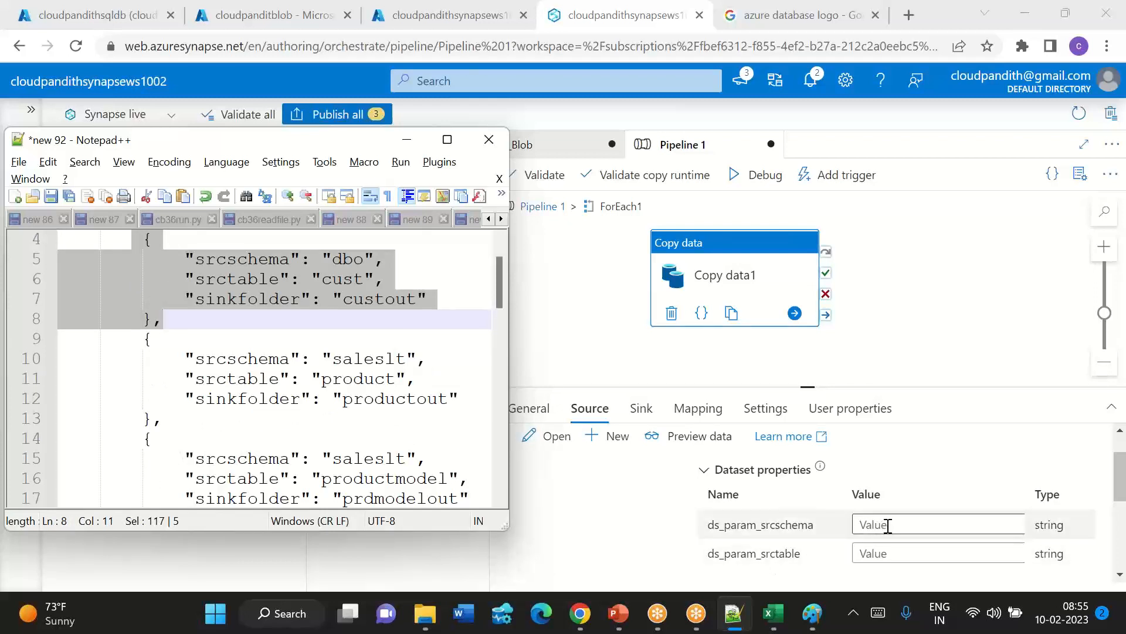
pyautogui.click(401, 312)
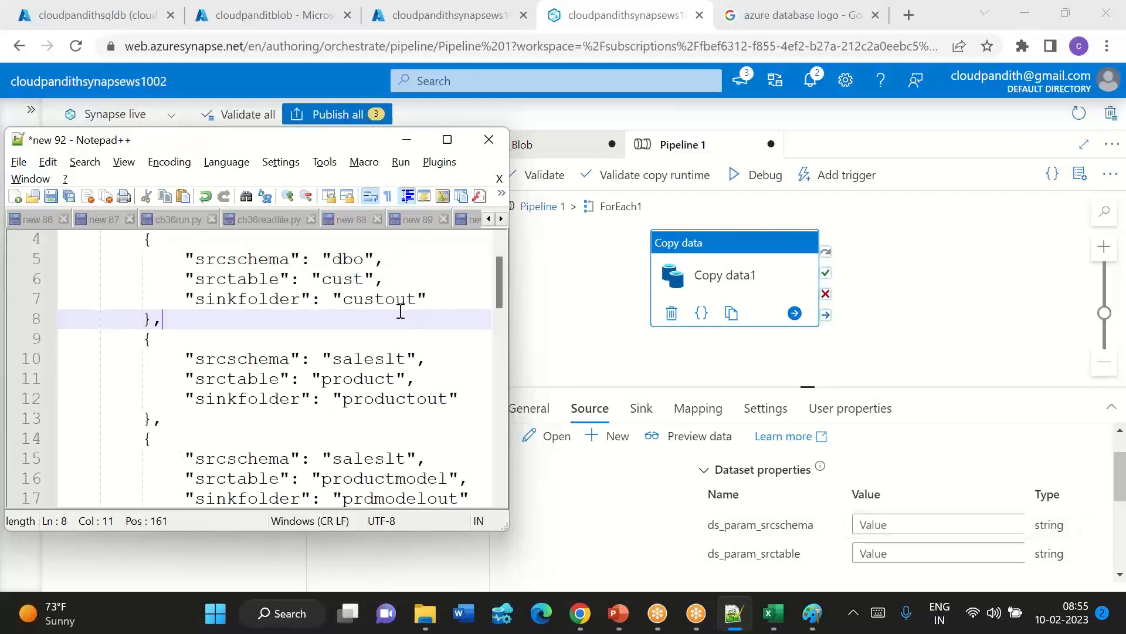
pyautogui.moveTo(136, 247); pyautogui.dragTo(160, 317)
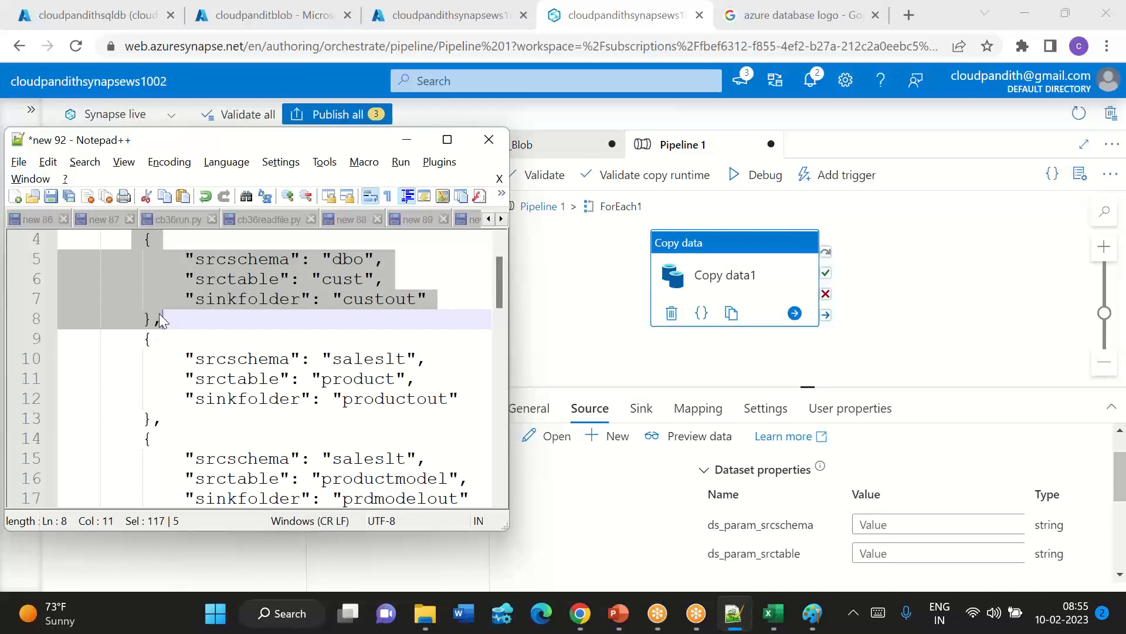
pyautogui.doubleClick(230, 261)
pyautogui.hotkey('ctrl', 'c')
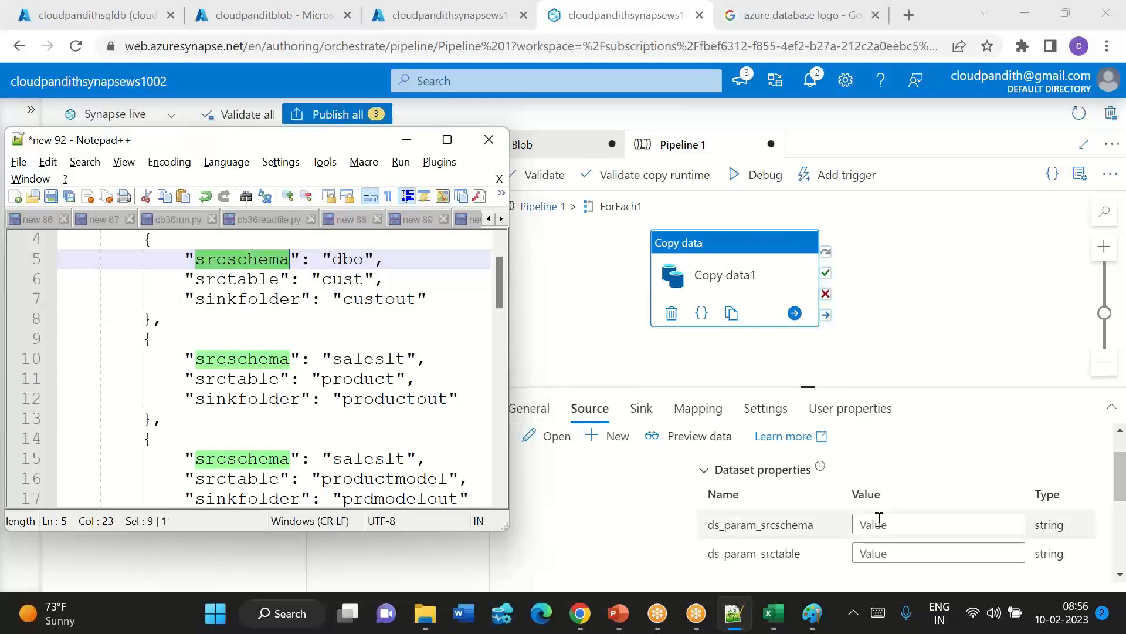
pyautogui.click(878, 522)
pyautogui.click(880, 544)
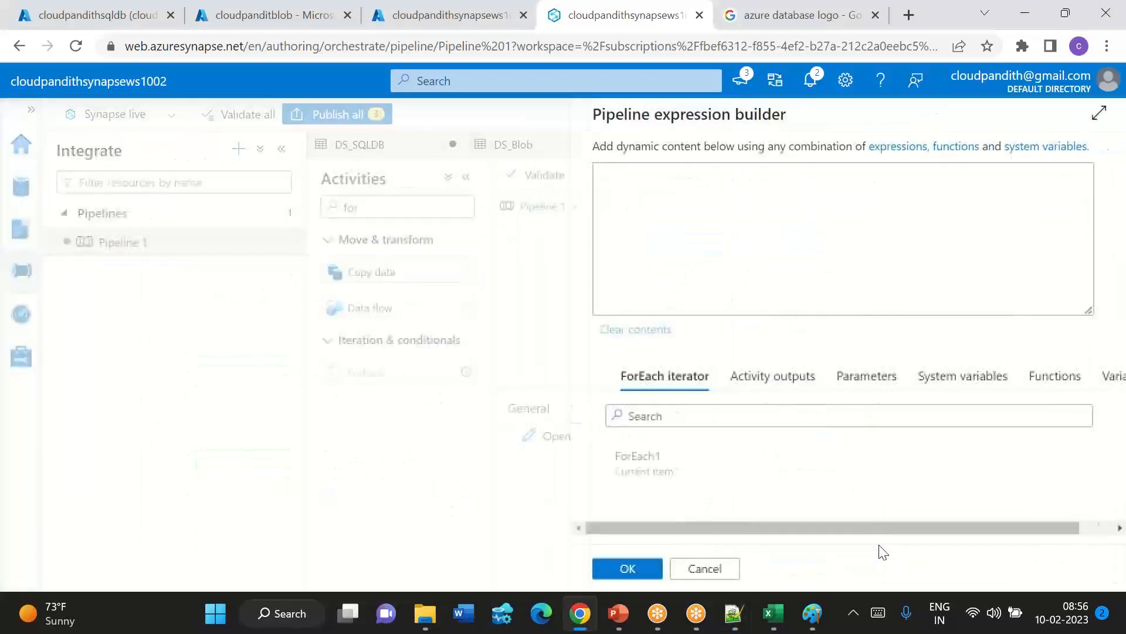
pyautogui.click(656, 472)
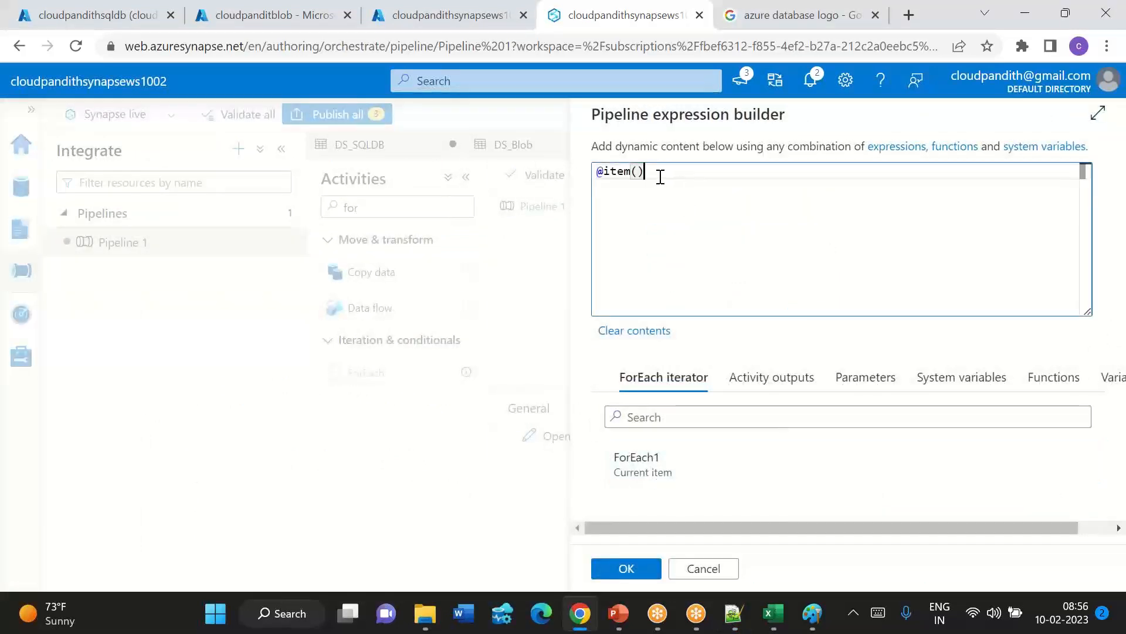
pyautogui.write('.')
pyautogui.hotkey('ctrl', 'v')
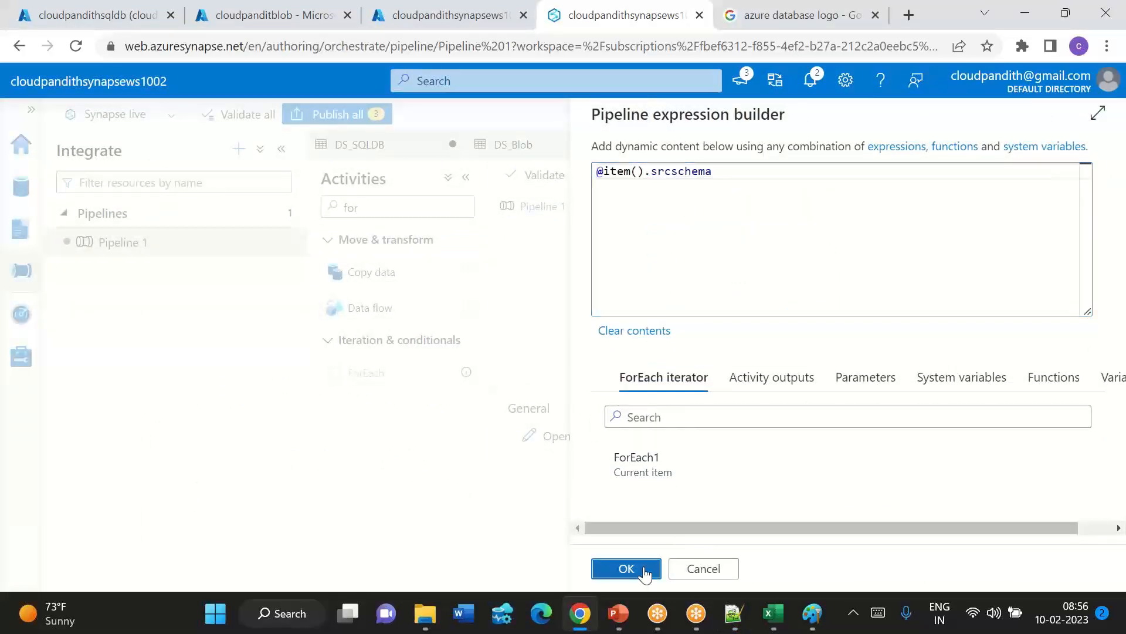
pyautogui.click(627, 568)
pyautogui.hotkey('alt', 'Tab')
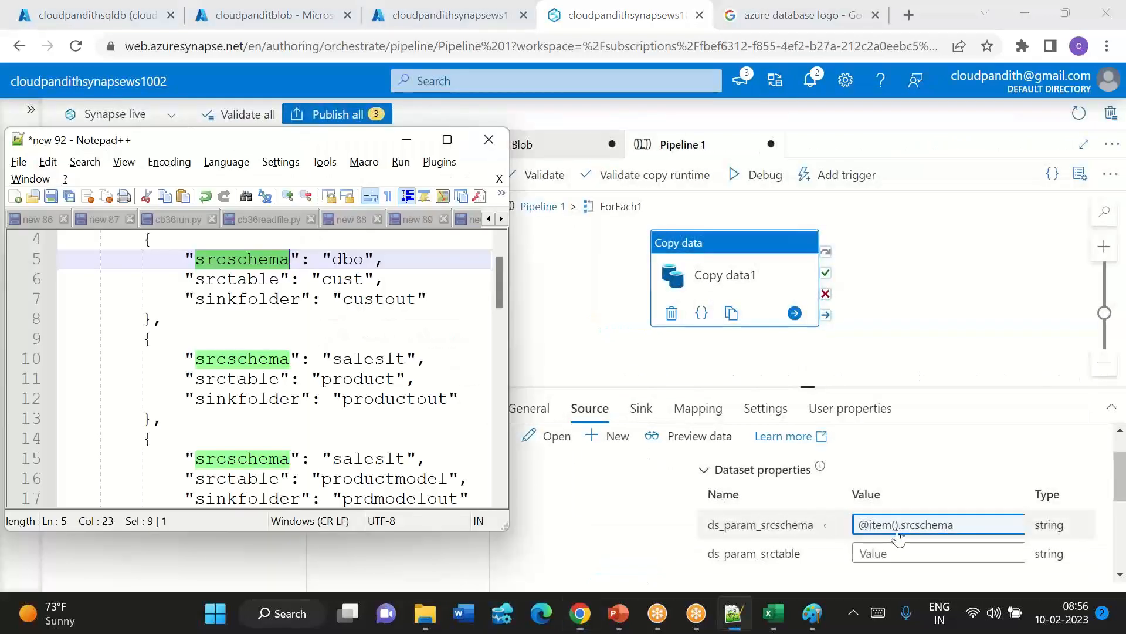
pyautogui.doubleClick(352, 261)
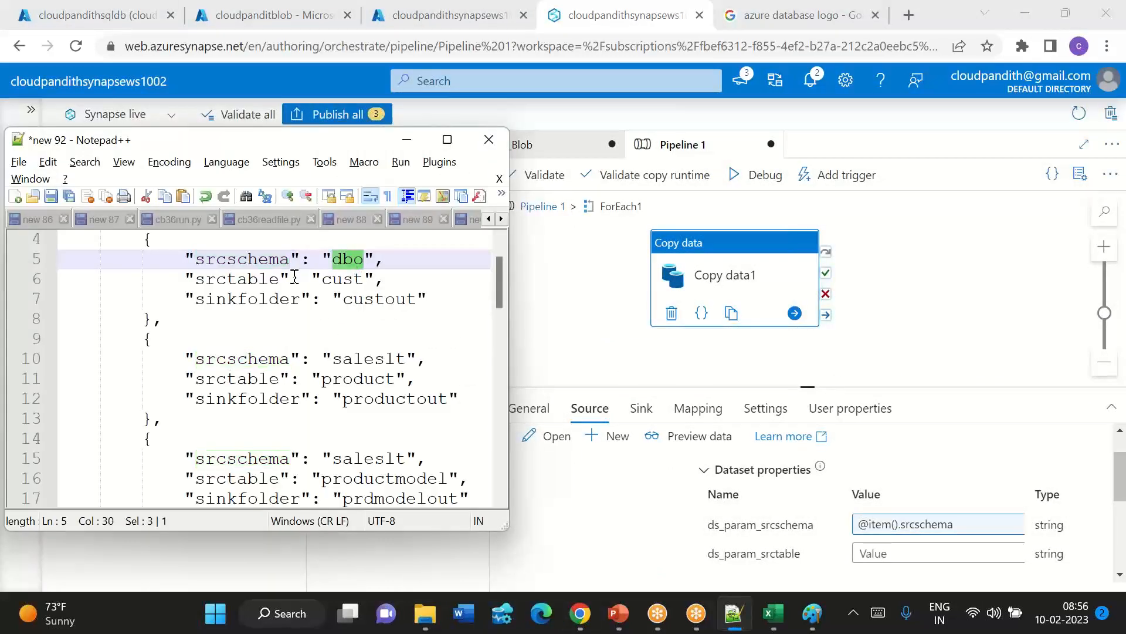
pyautogui.doubleClick(240, 282)
pyautogui.hotkey('ctrl', 'c')
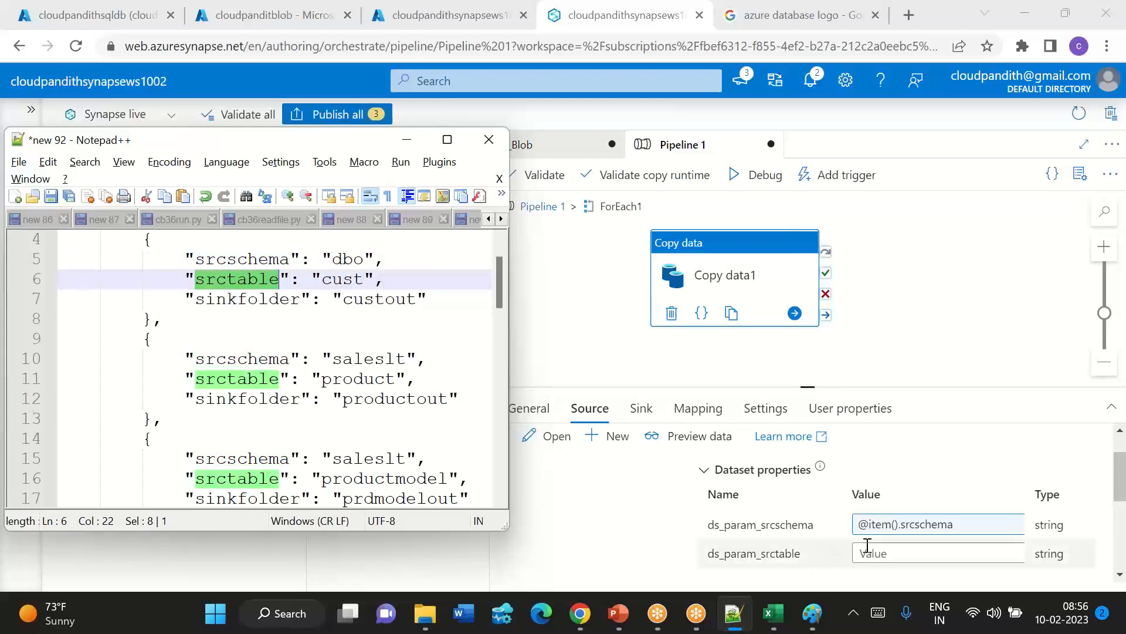
pyautogui.click(883, 554)
pyautogui.click(890, 573)
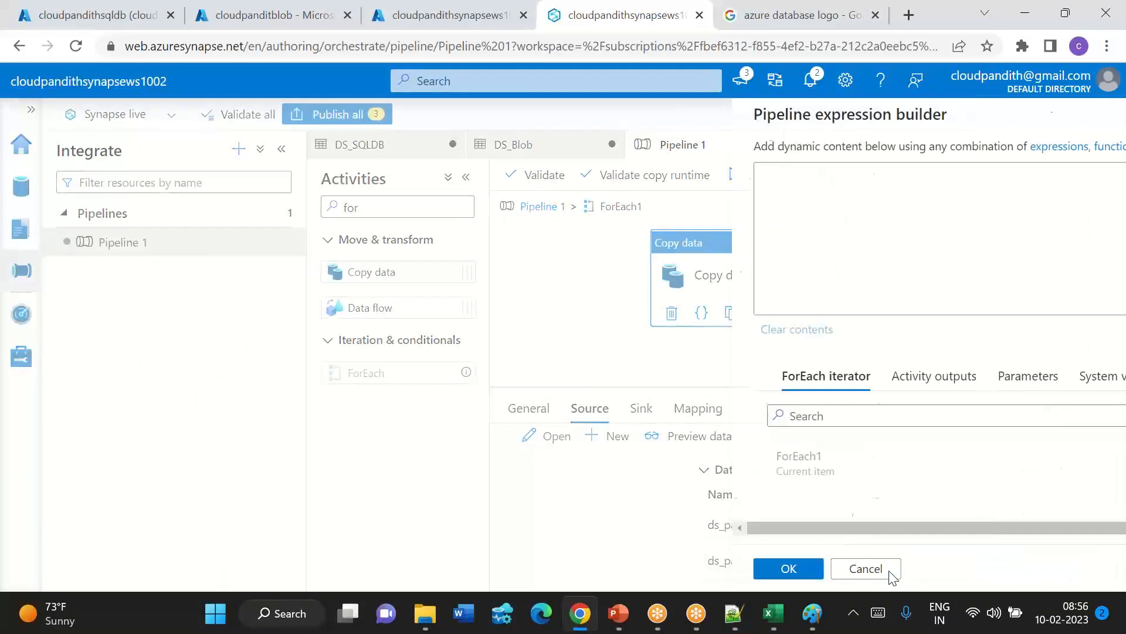
pyautogui.click(681, 458)
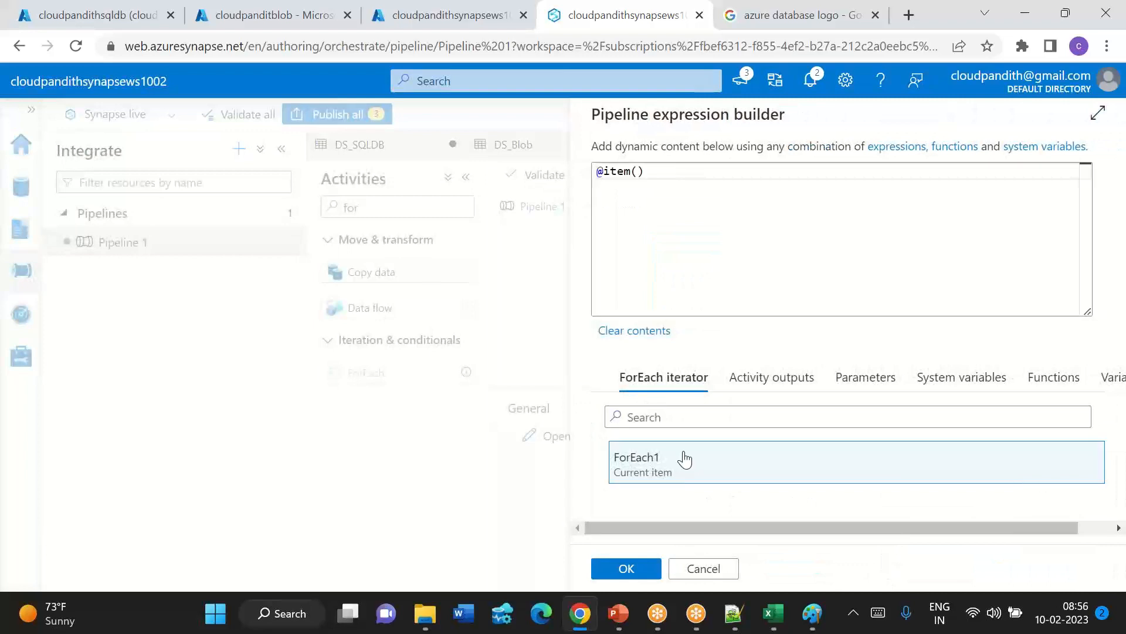
pyautogui.click(667, 183)
pyautogui.write('.')
pyautogui.hotkey('ctrl', 'v')
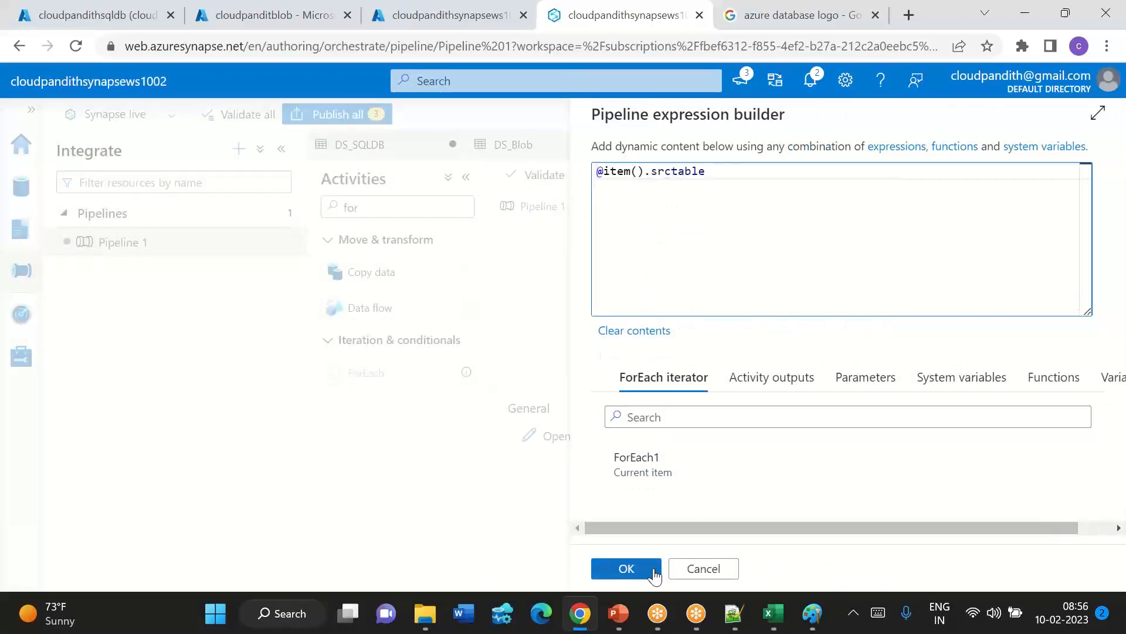
pyautogui.click(636, 573)
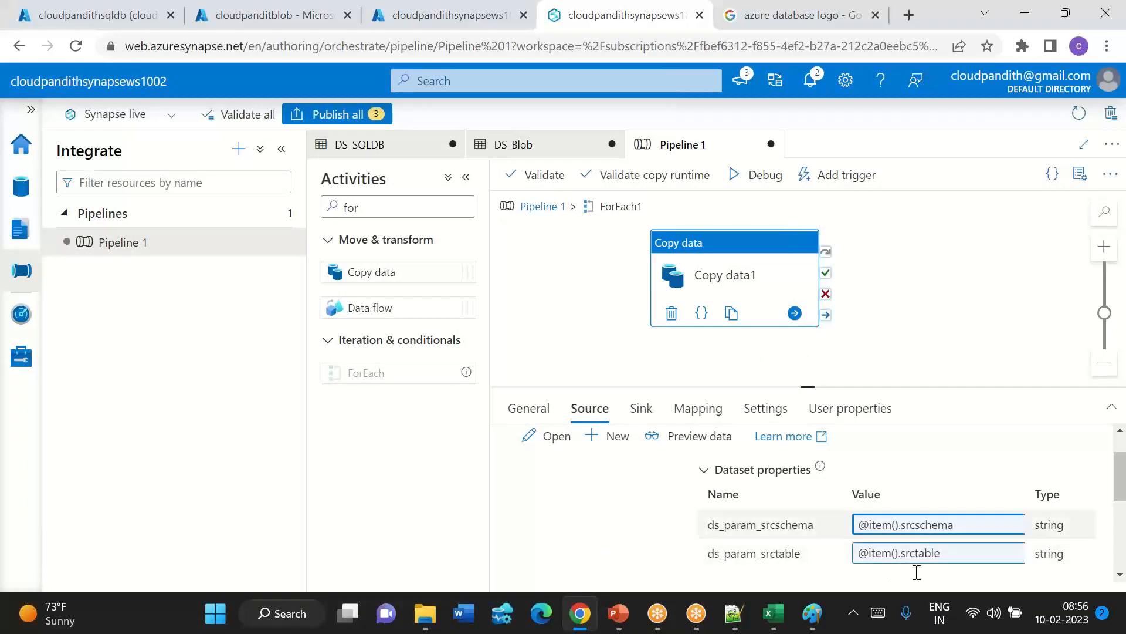
pyautogui.hotkey('alt', 'Tab')
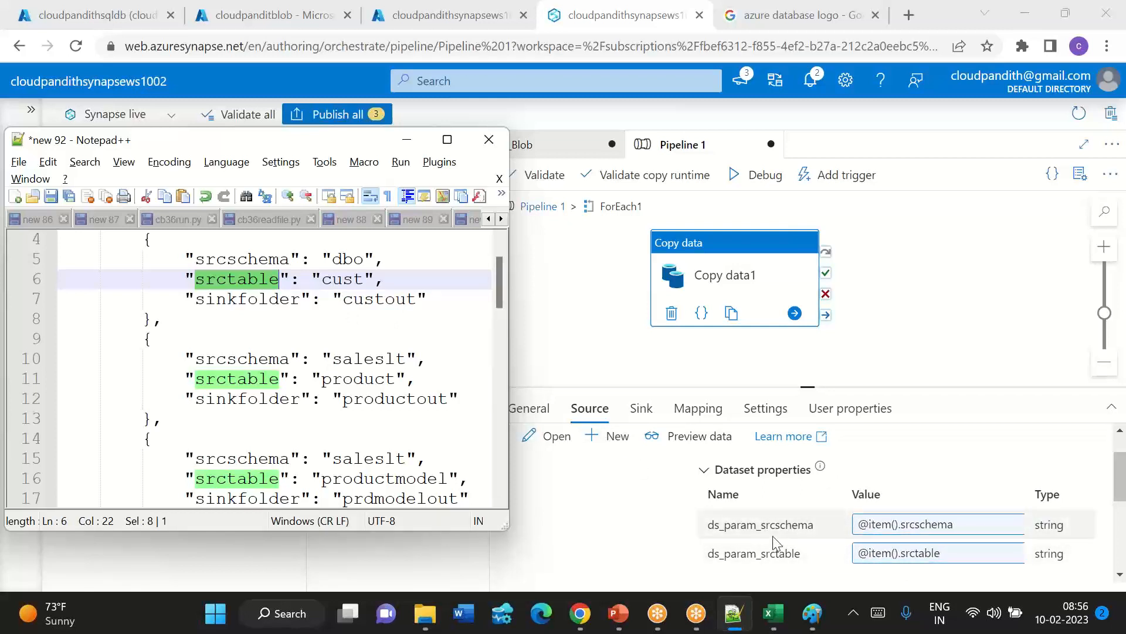
pyautogui.click(640, 415)
pyautogui.click(639, 415)
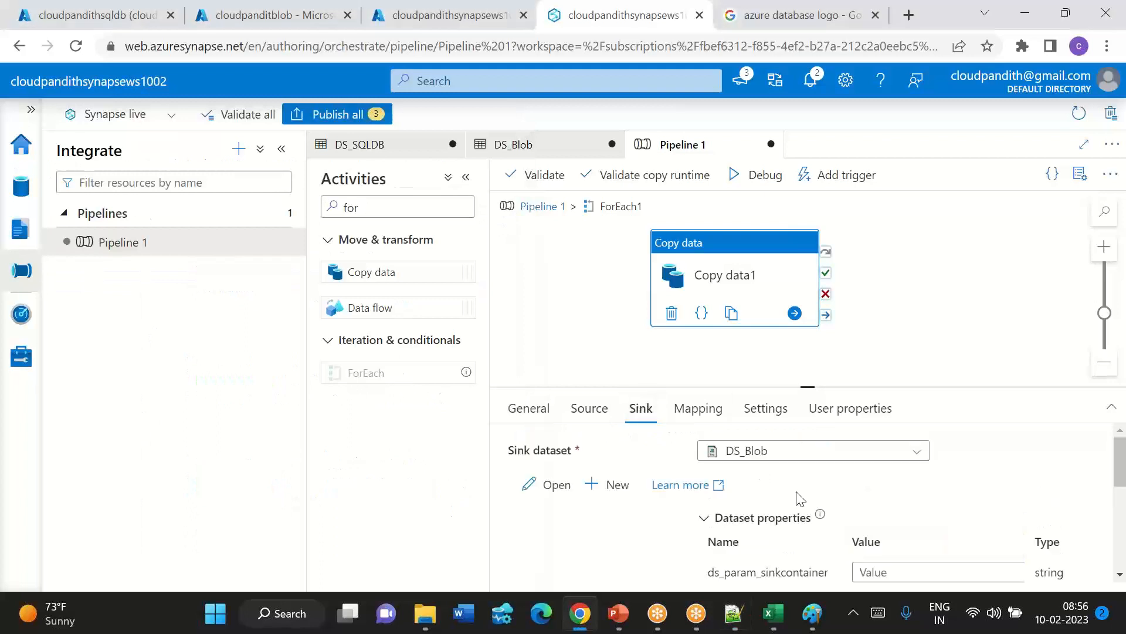
pyautogui.hotkey('alt', 'Tab')
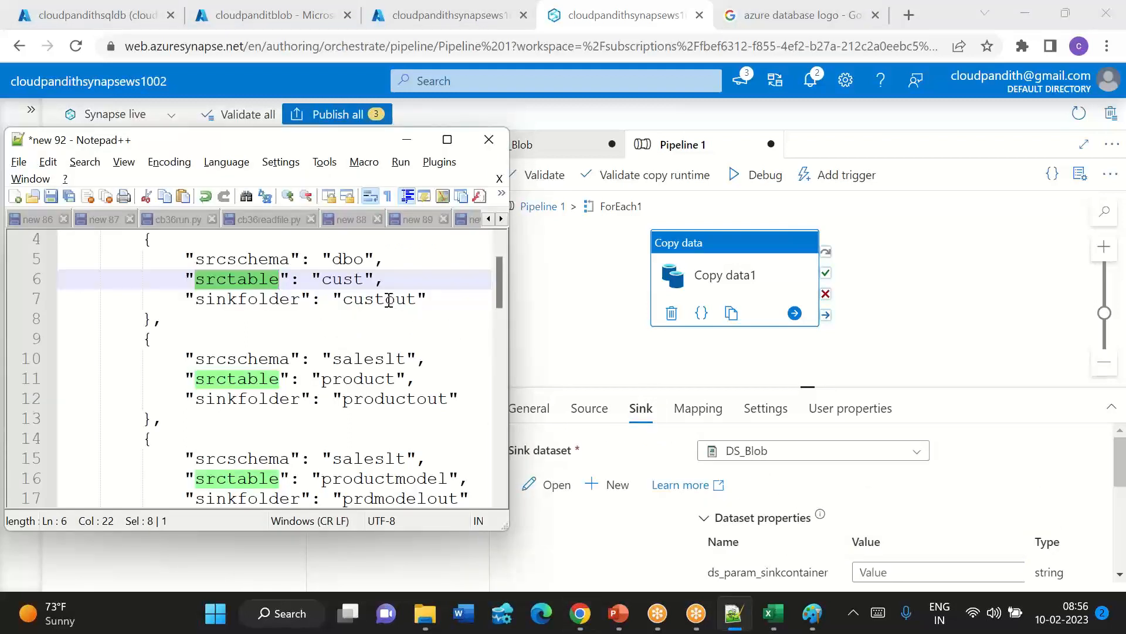
pyautogui.doubleClick(388, 300)
pyautogui.doubleClick(249, 299)
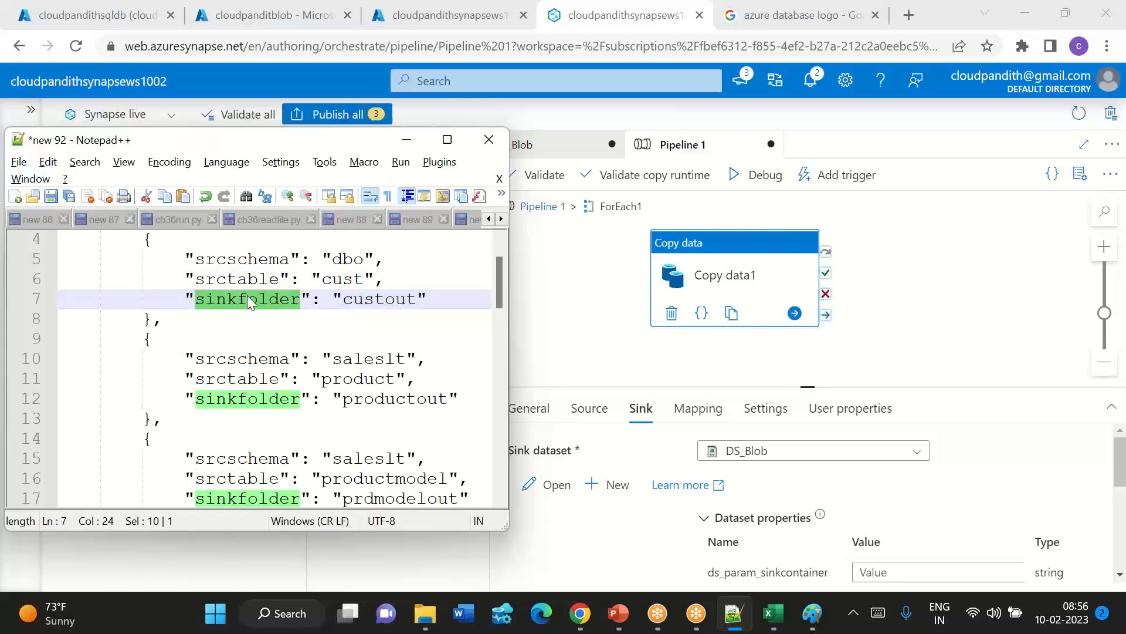
pyautogui.click(871, 571)
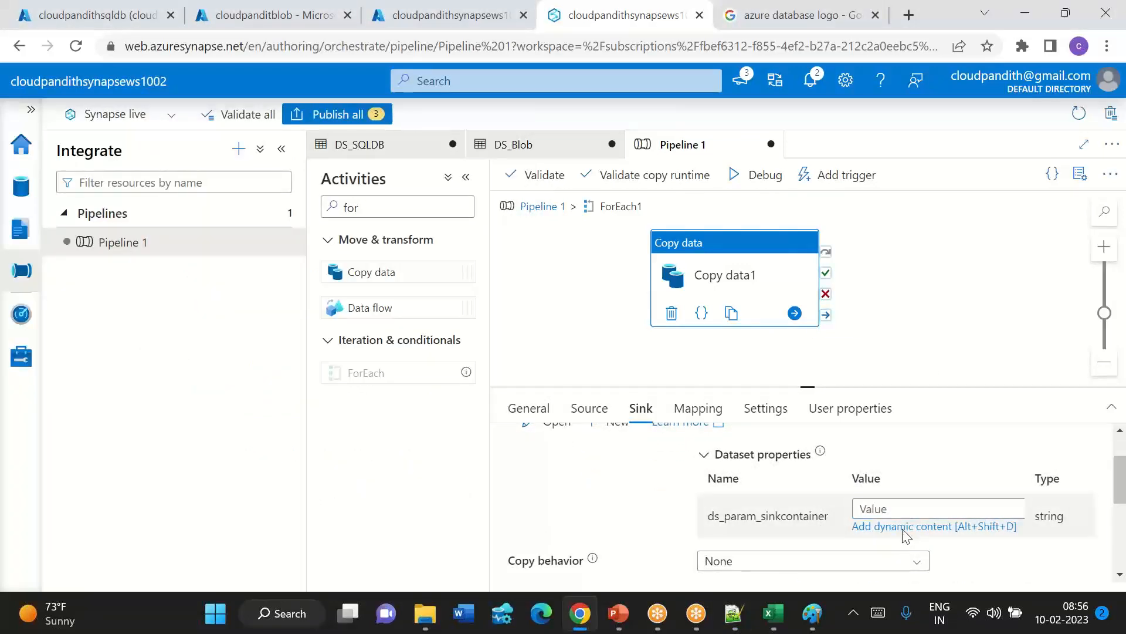
pyautogui.click(904, 530)
pyautogui.click(711, 468)
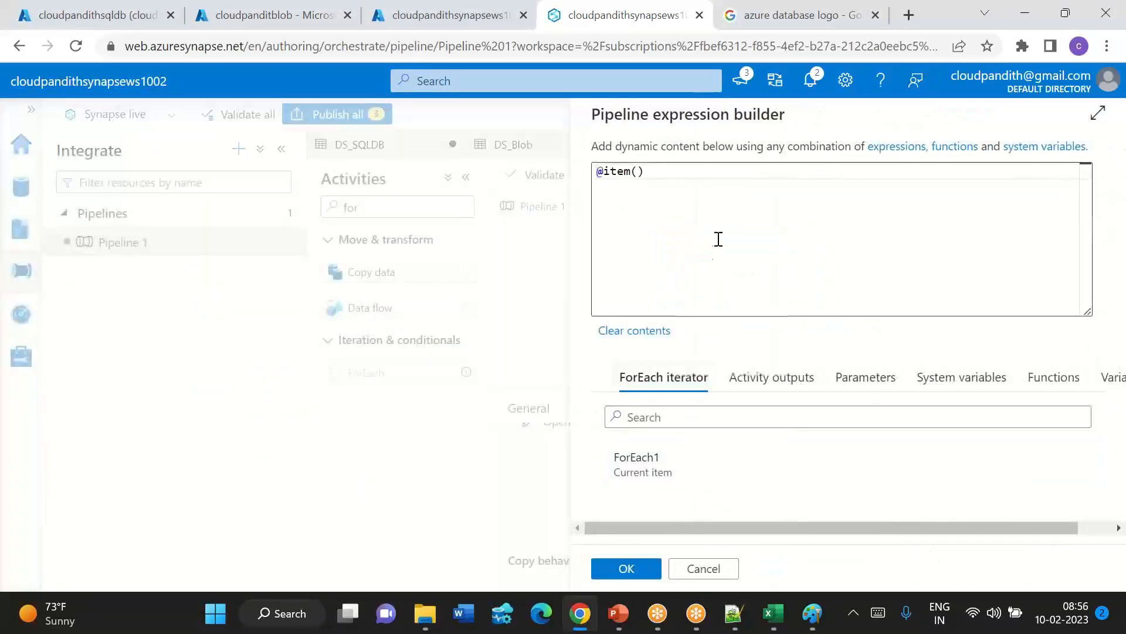
pyautogui.click(669, 180)
pyautogui.write('.sinkfolder')
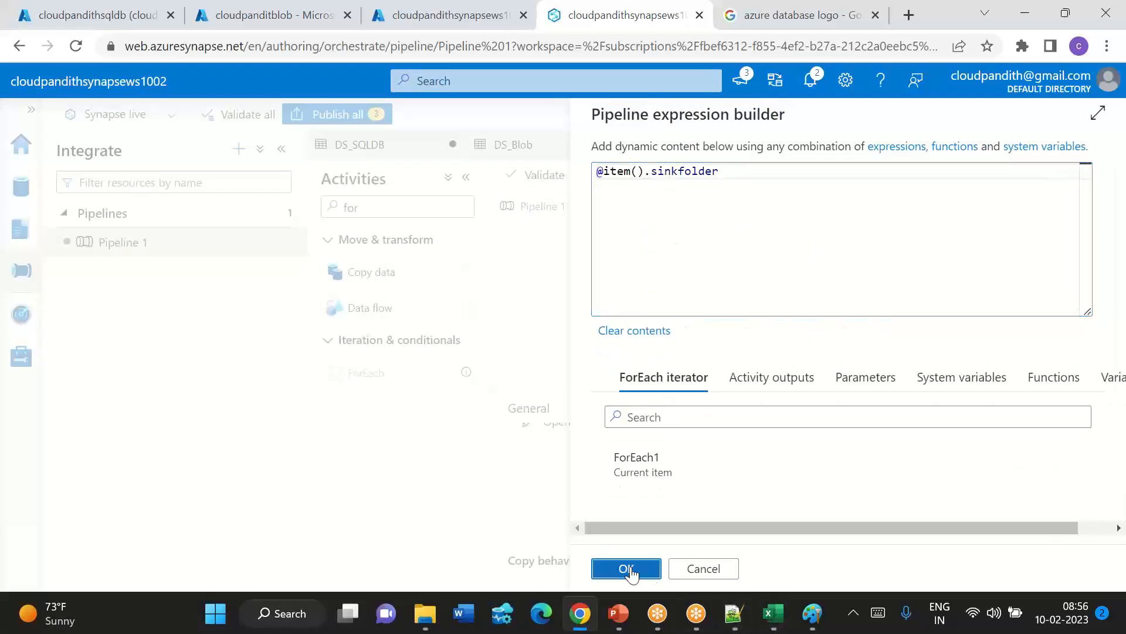
pyautogui.click(626, 569)
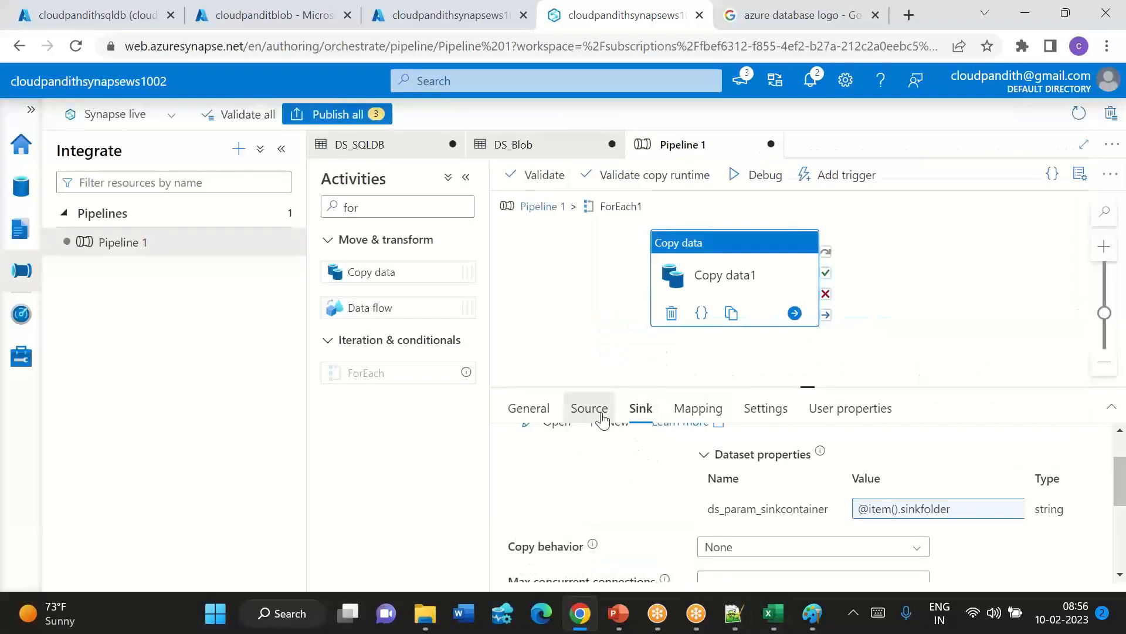
pyautogui.hotkey('alt', 'Tab')
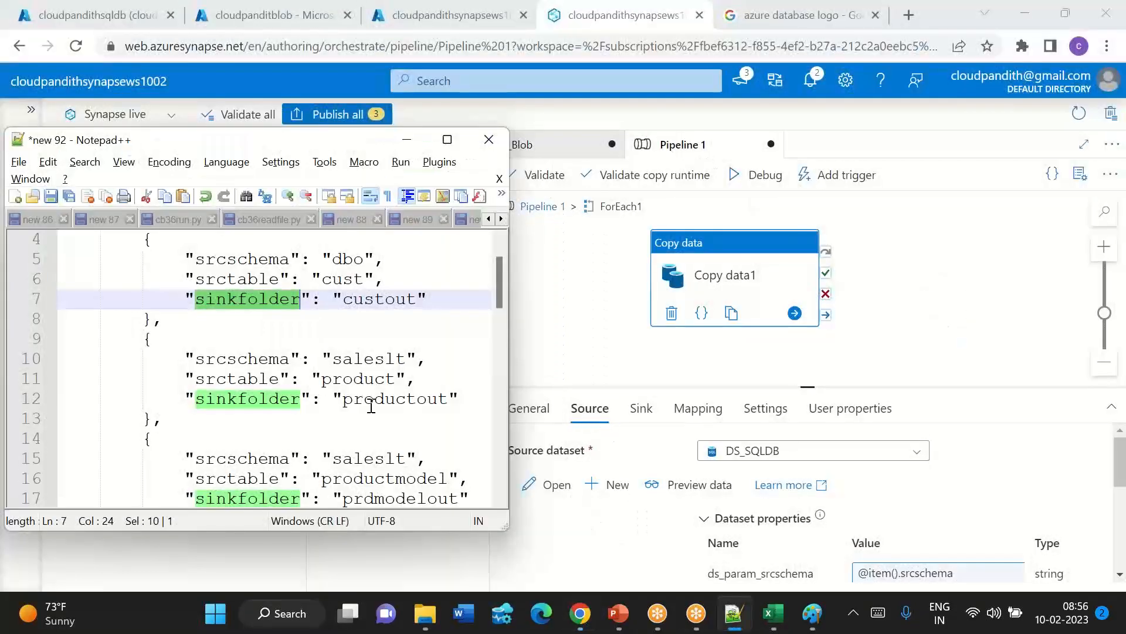
# Step: Review the second JSON entry's saleslt schema and product table values
pyautogui.scroll(-2, 371, 405)
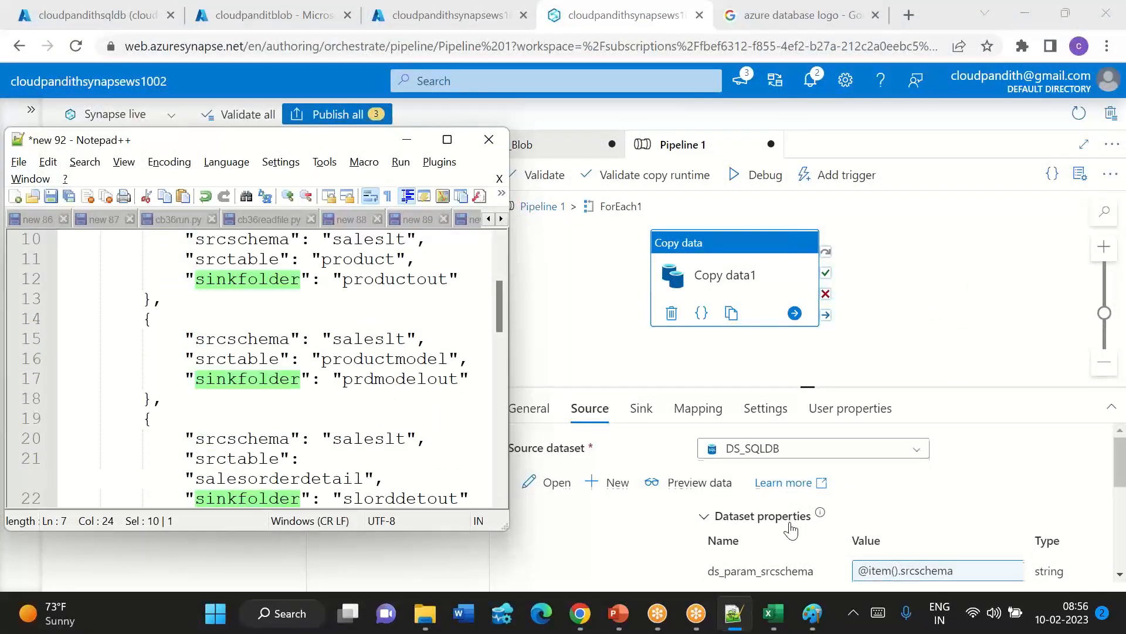
pyautogui.scroll(-1, 793, 528)
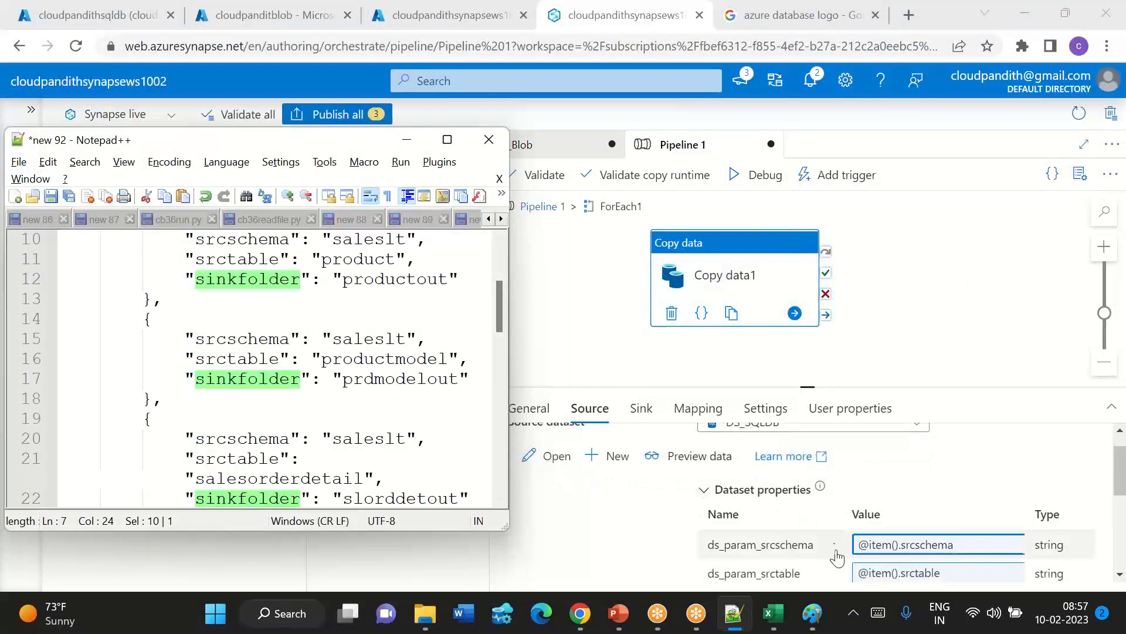
pyautogui.scroll(1, 363, 302)
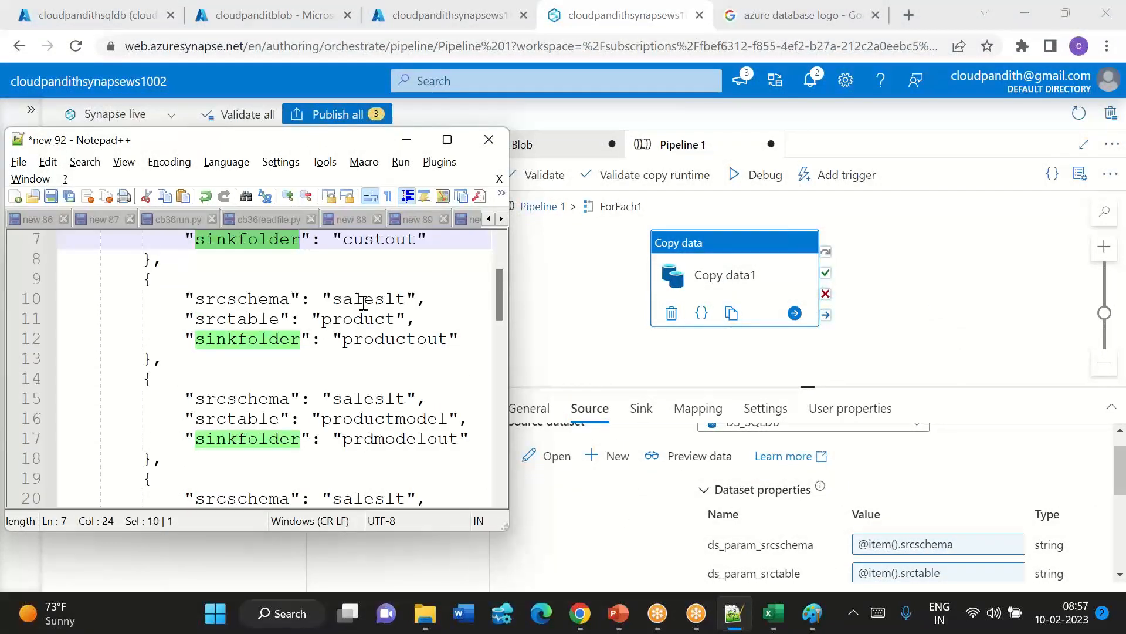
pyautogui.click(214, 302)
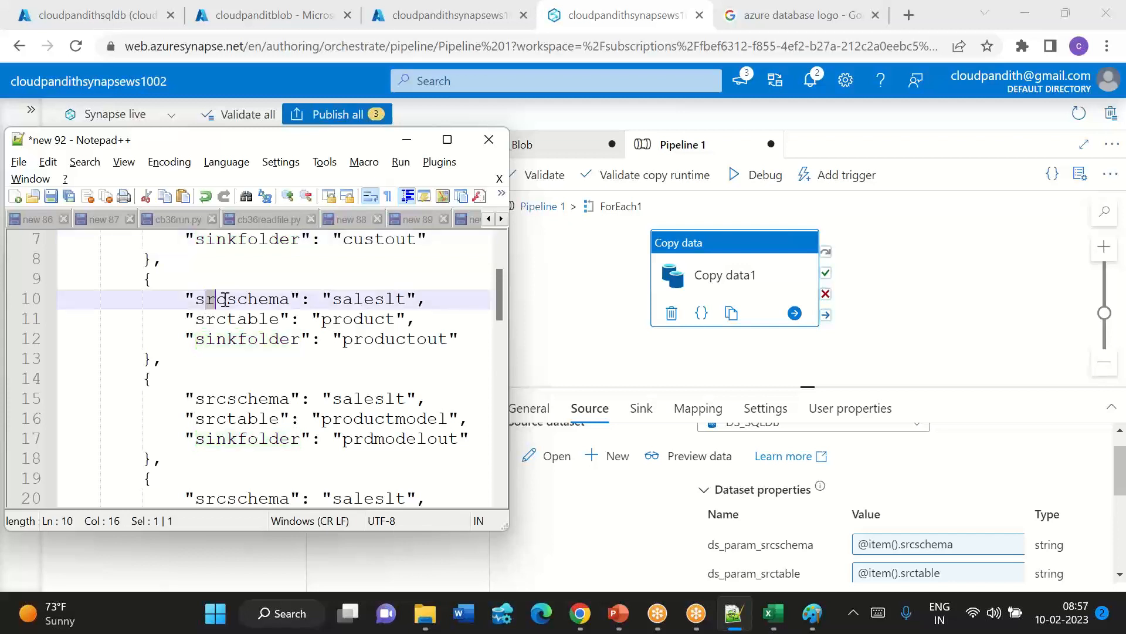
pyautogui.doubleClick(344, 298)
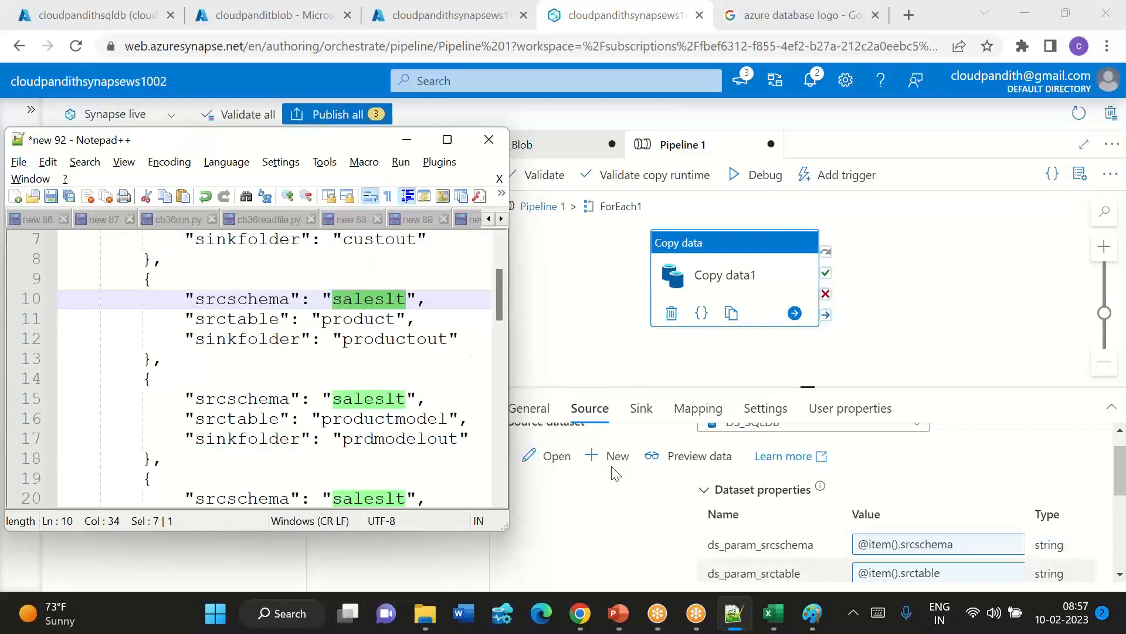
pyautogui.doubleClick(347, 324)
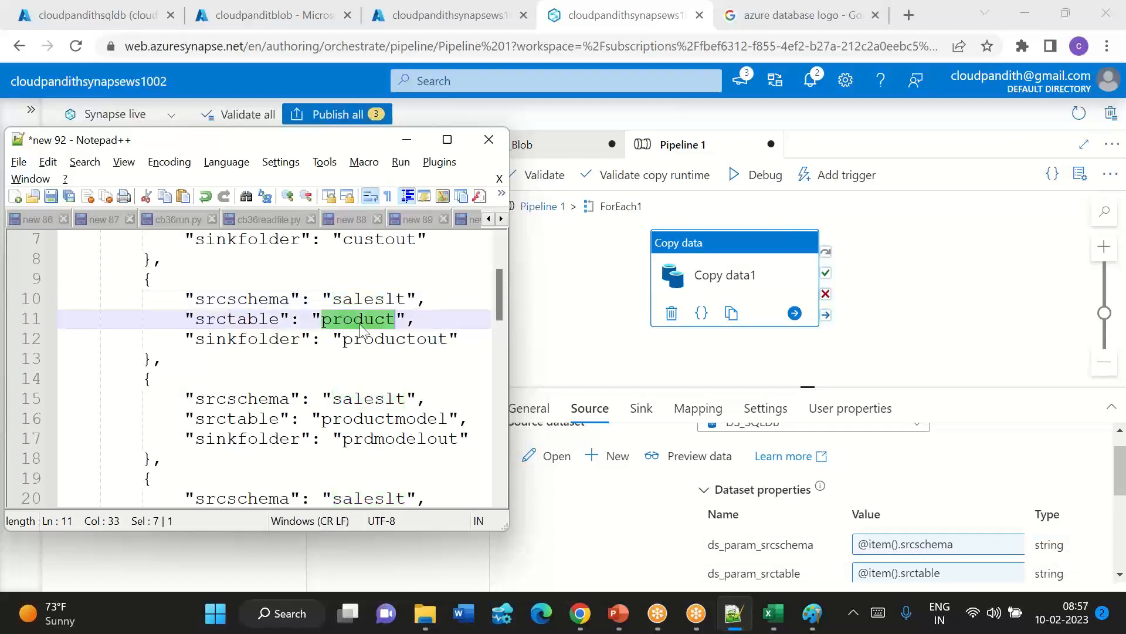
pyautogui.click(638, 409)
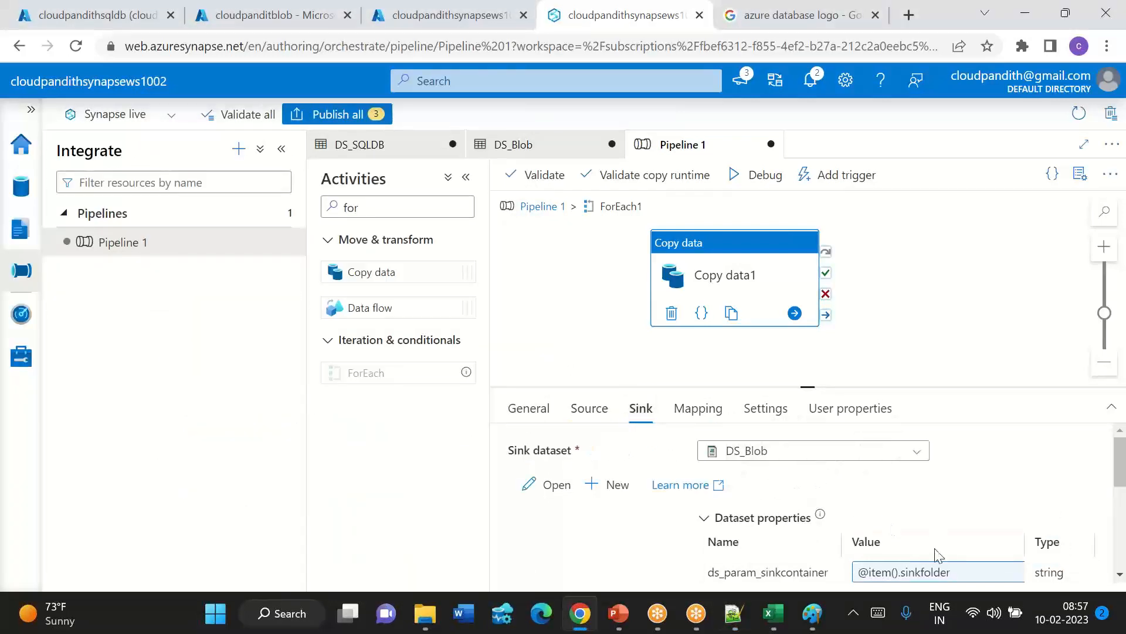
# Step: Review the productout, productmodel and prdmodelout values, then minimize Notepad++
pyautogui.hotkey('alt', 'Tab')
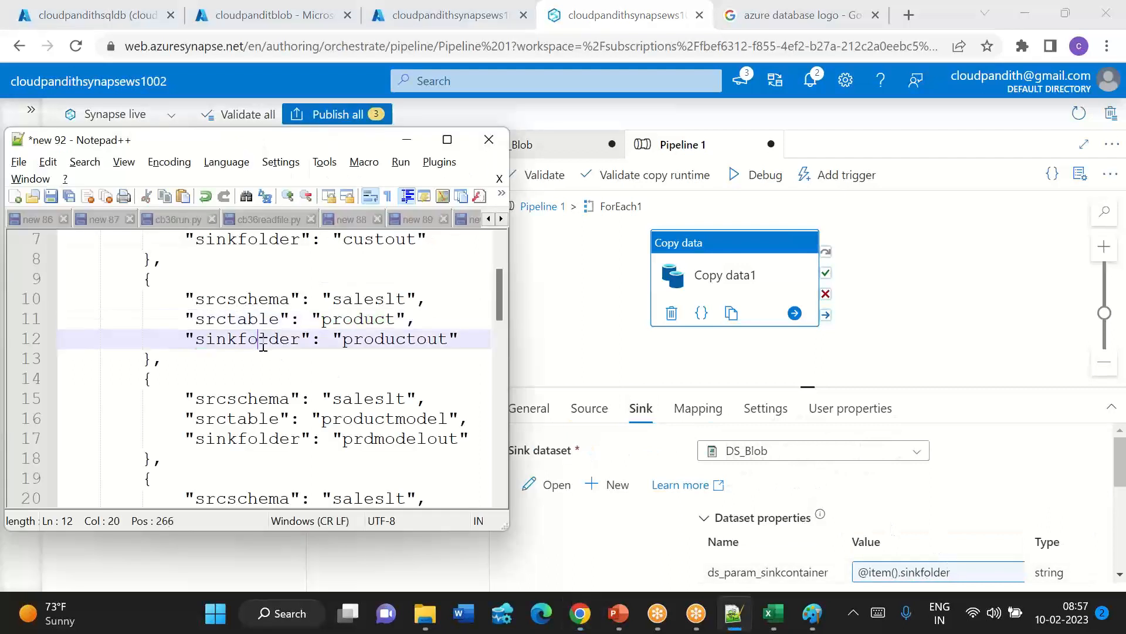
pyautogui.doubleClick(263, 341)
pyautogui.moveTo(343, 340); pyautogui.dragTo(412, 345)
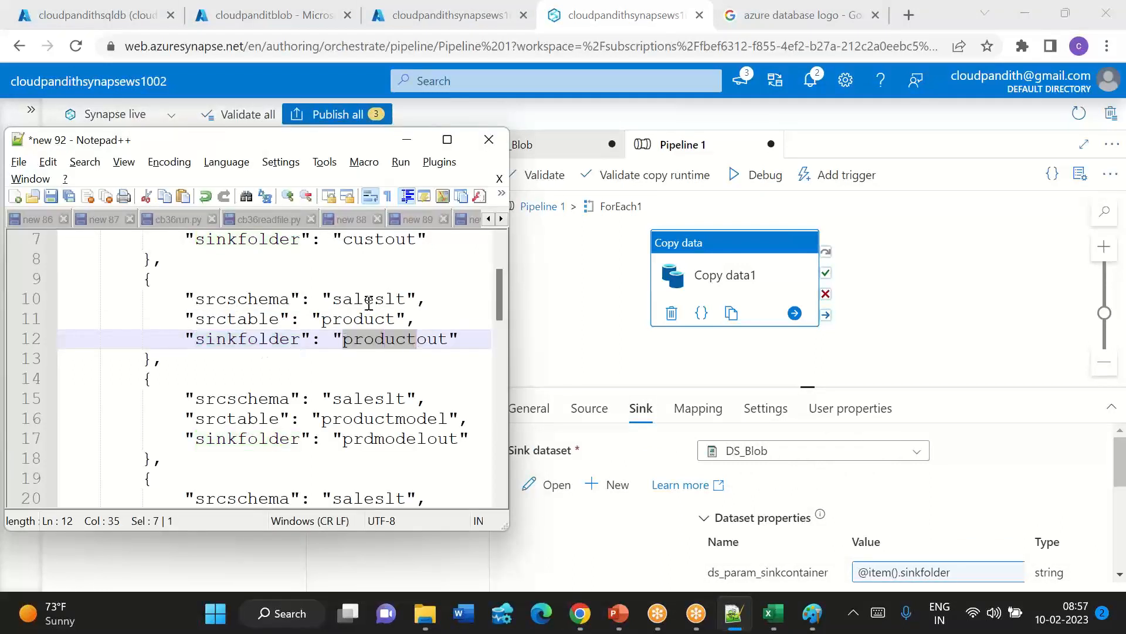
pyautogui.moveTo(344, 301); pyautogui.dragTo(432, 324)
pyautogui.scroll(-2, 395, 375)
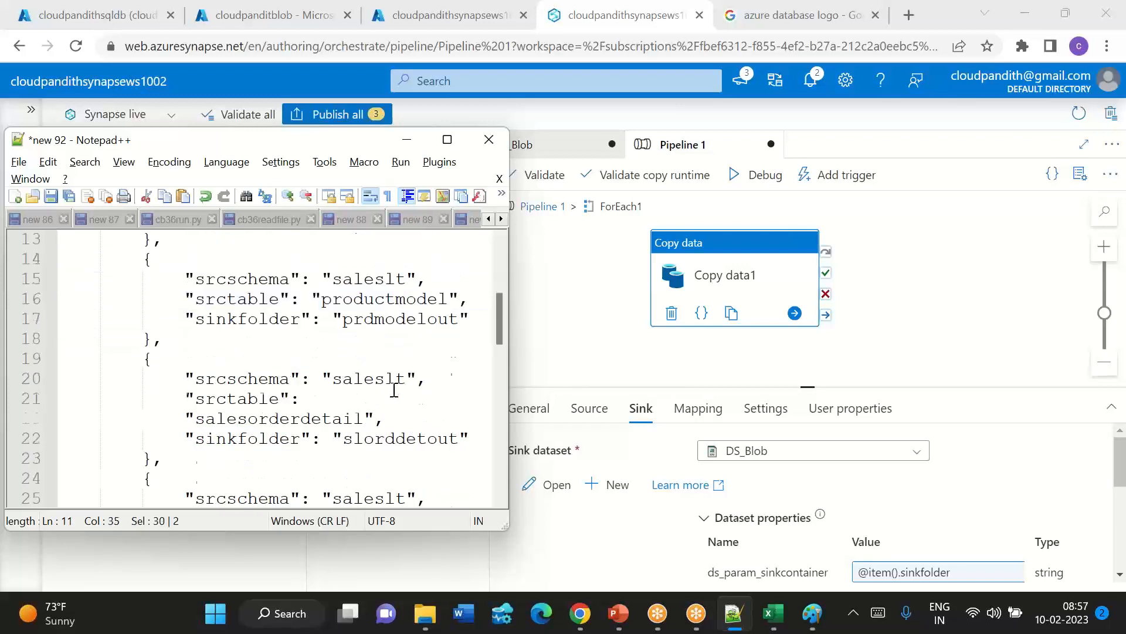
pyautogui.moveTo(344, 275); pyautogui.dragTo(404, 277)
pyautogui.moveTo(333, 298); pyautogui.dragTo(411, 296)
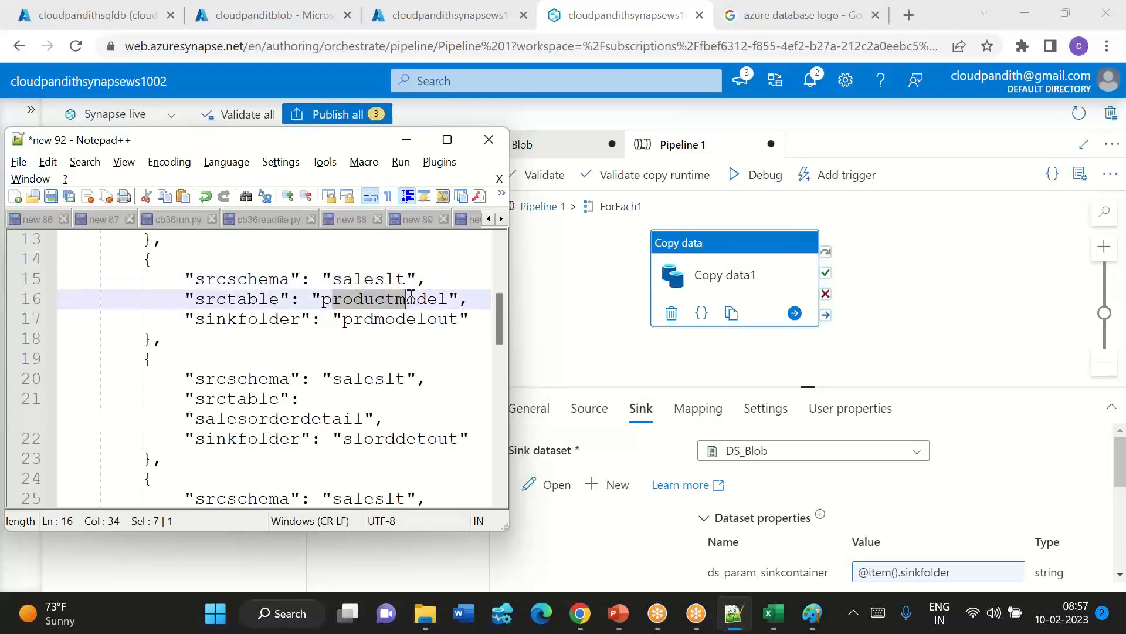
pyautogui.moveTo(368, 326); pyautogui.dragTo(416, 321)
pyautogui.click(461, 350)
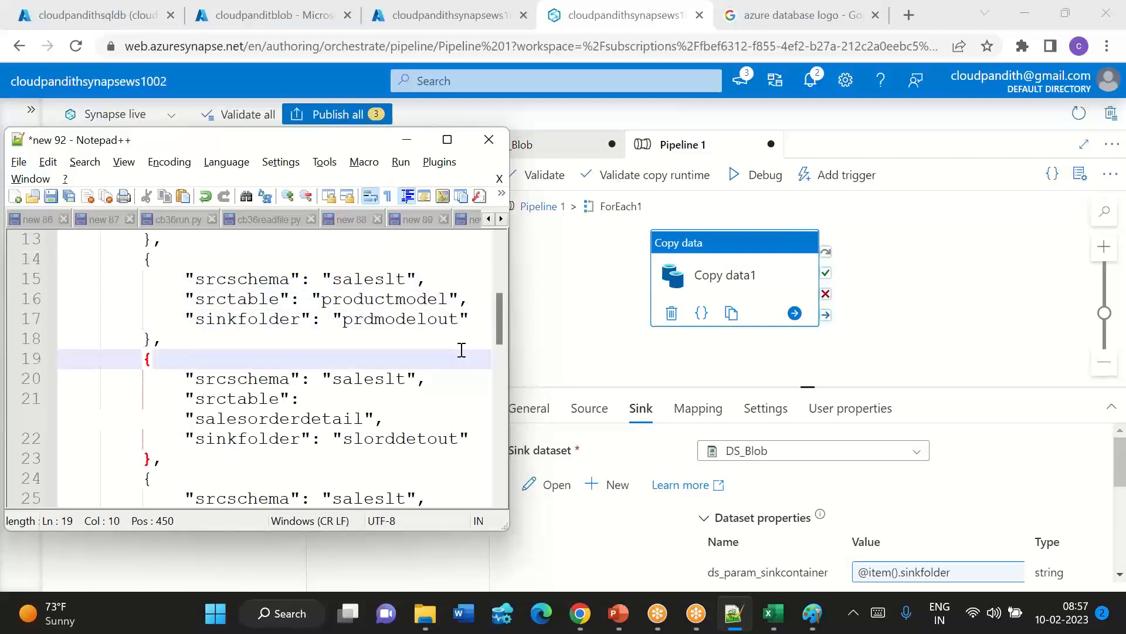
pyautogui.click(403, 144)
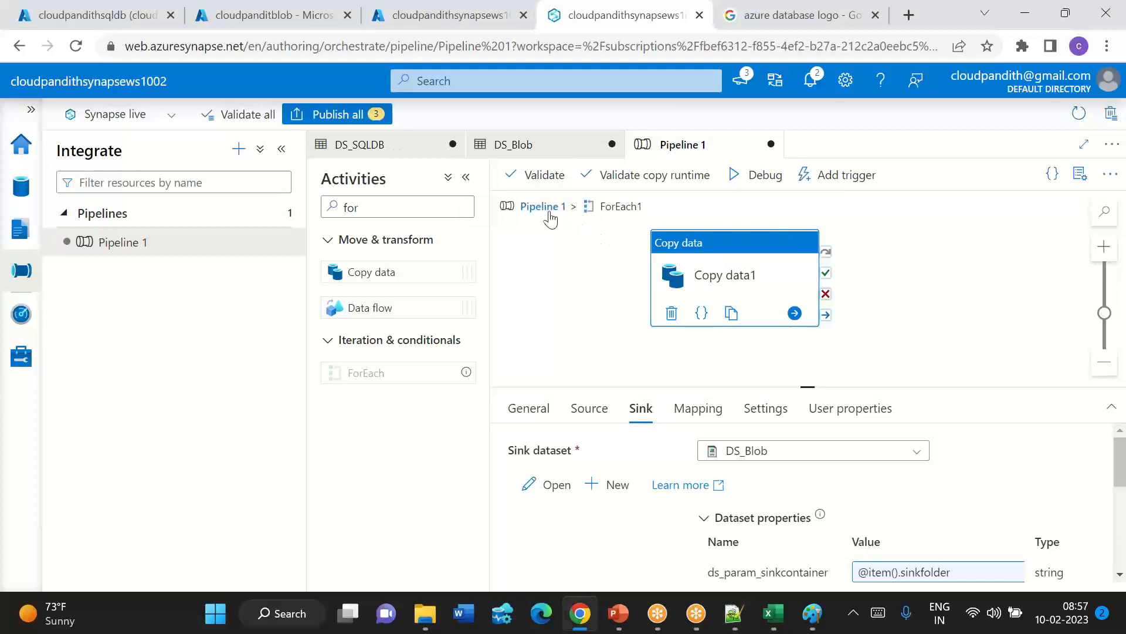
# Step: Back on Pipeline 1, check ForEach1's Sequential and Items settings and start a Debug run
pyautogui.click(543, 207)
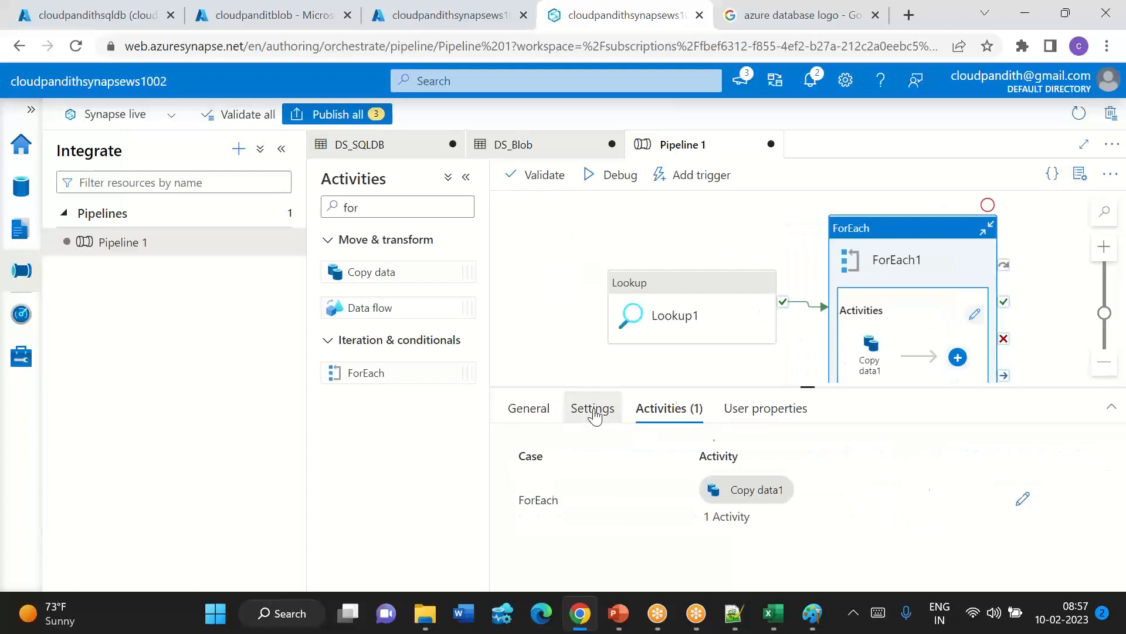
pyautogui.click(594, 411)
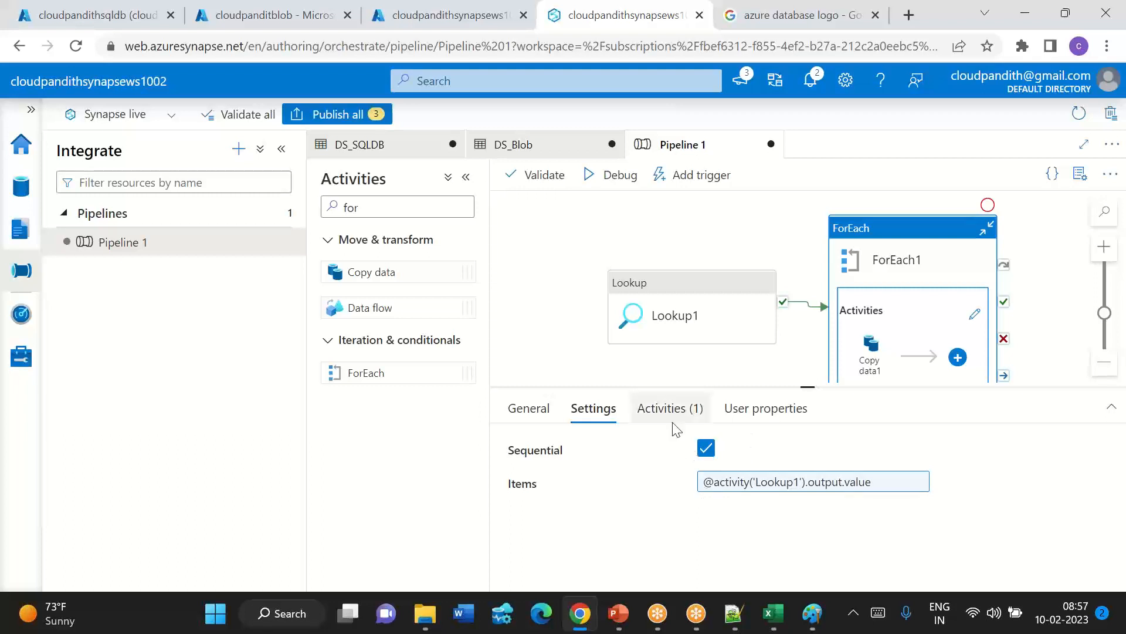
pyautogui.click(616, 176)
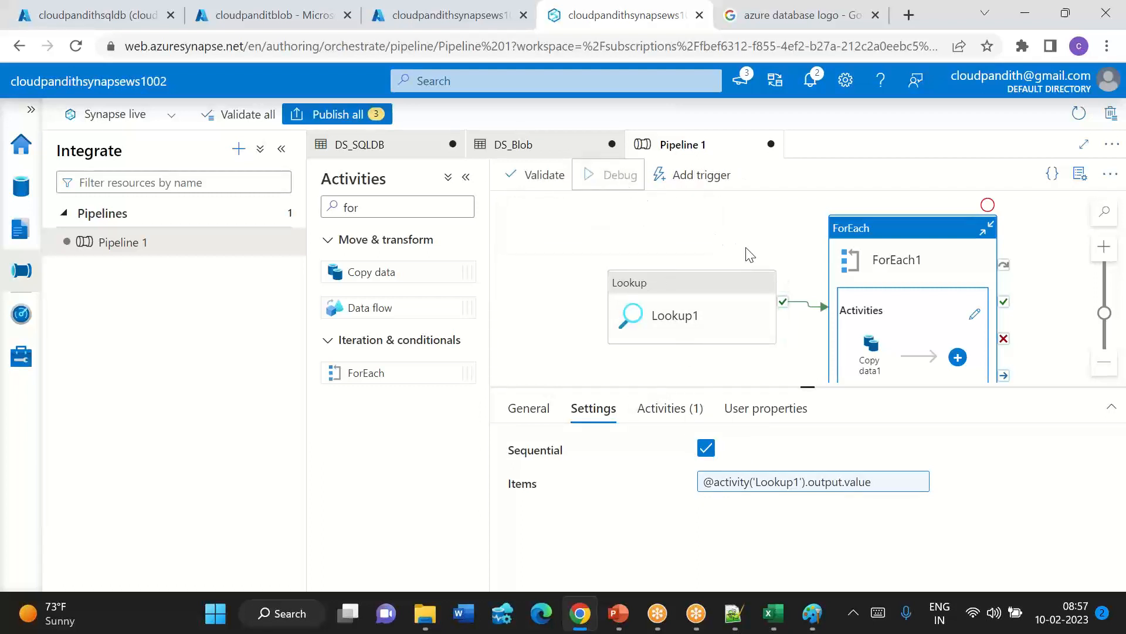
# Step: Refresh the debug output until Lookup1, ForEach1 and Copy data1 runs appear, then enlarge the Output panel
pyautogui.click(865, 450)
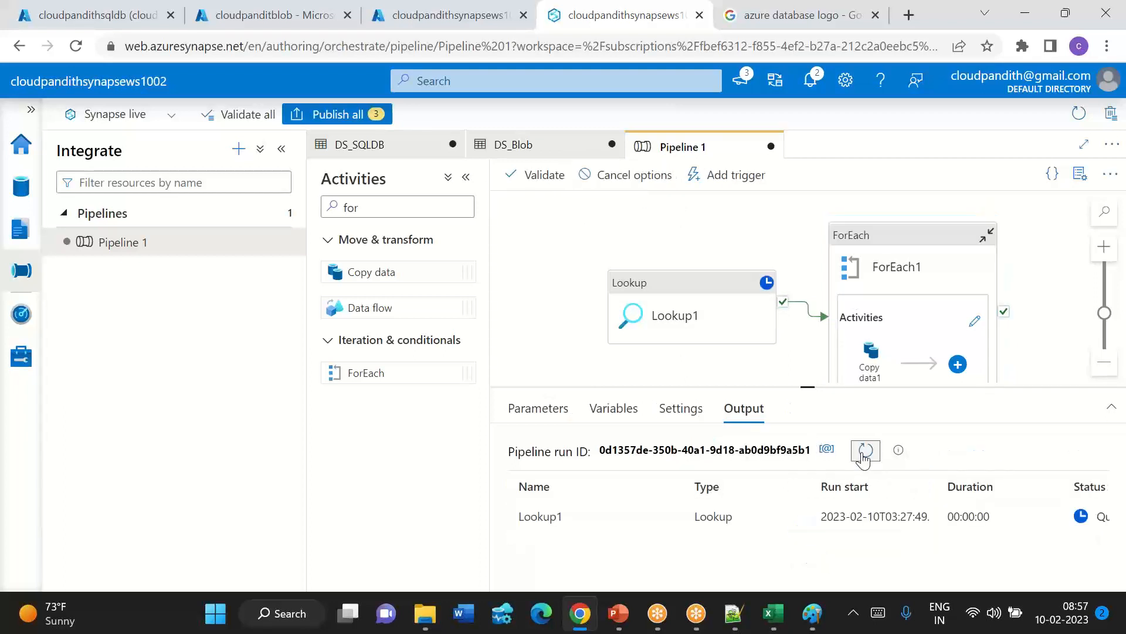
pyautogui.click(865, 451)
pyautogui.click(865, 450)
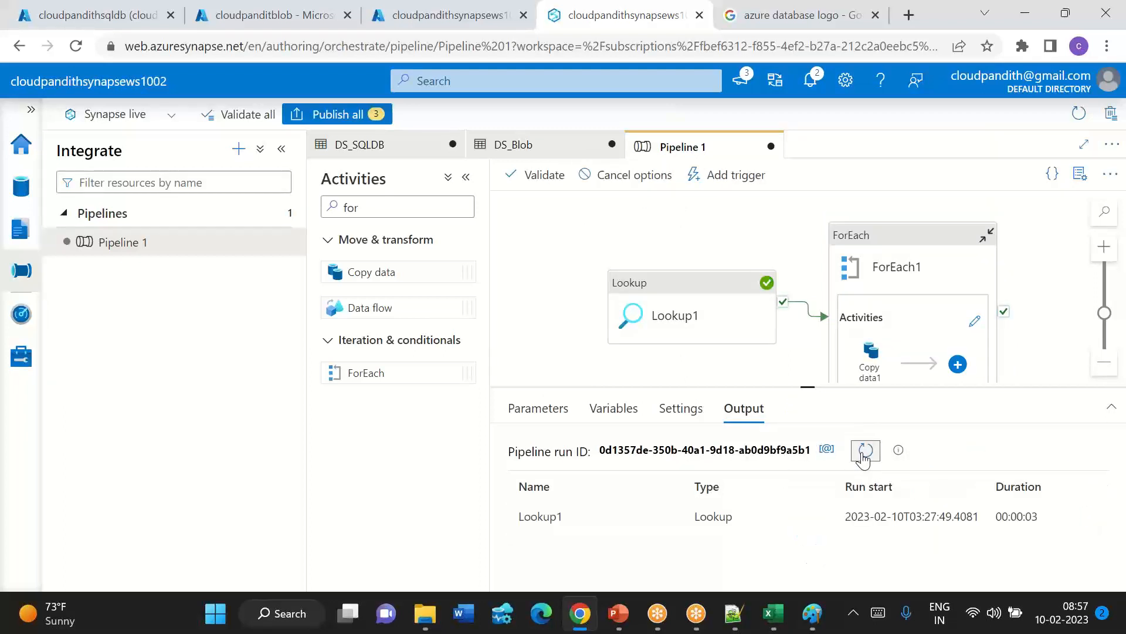
pyautogui.click(865, 451)
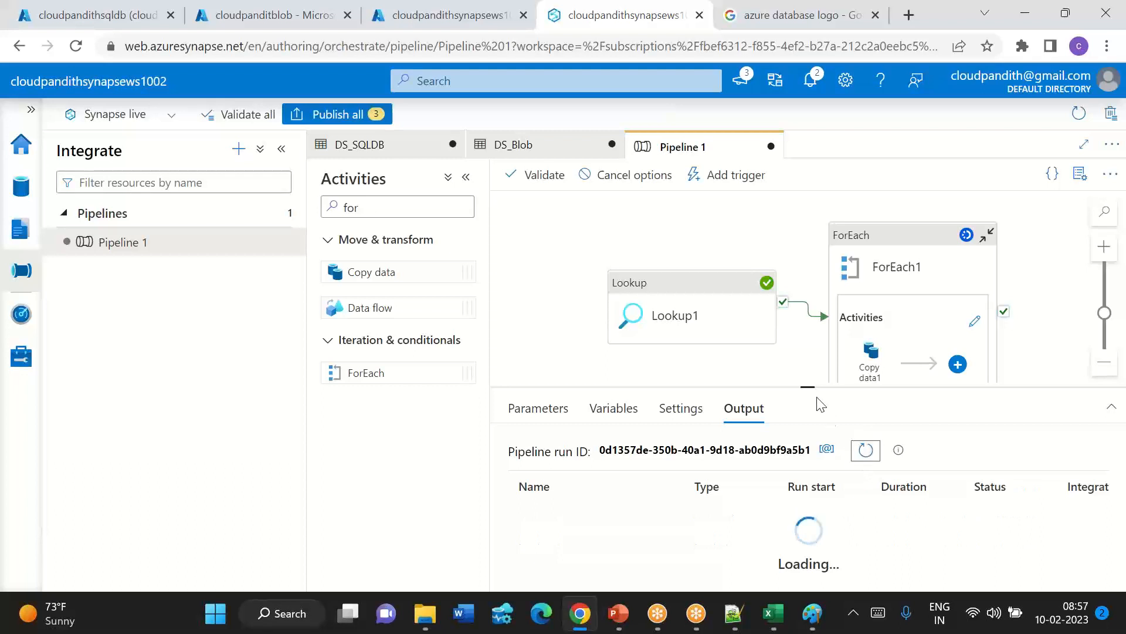
pyautogui.moveTo(808, 387); pyautogui.dragTo(774, 326)
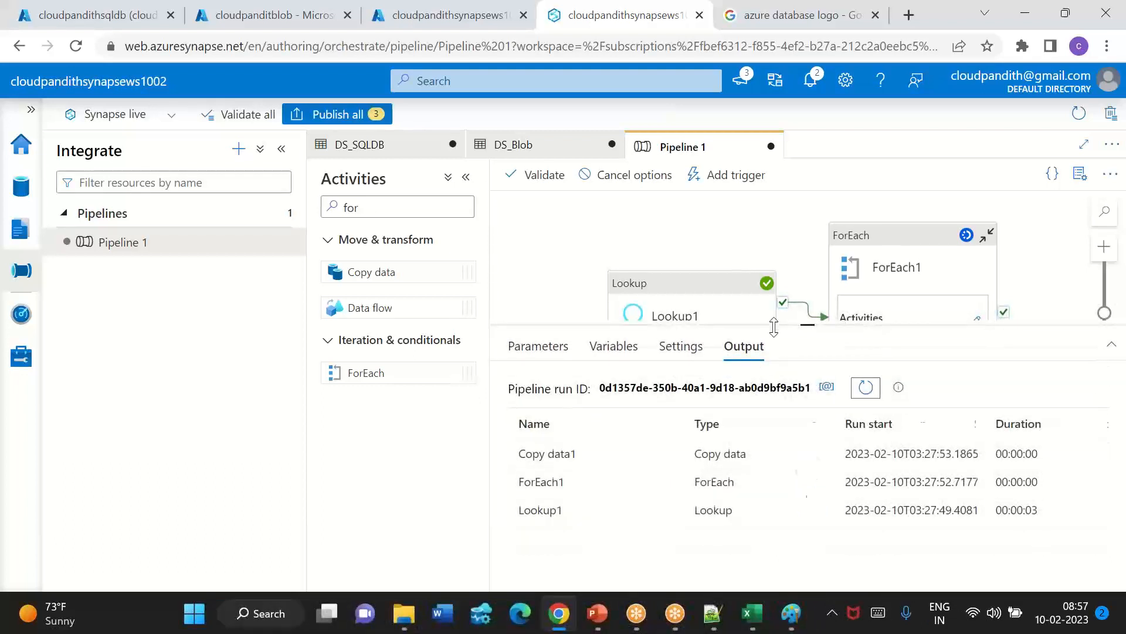
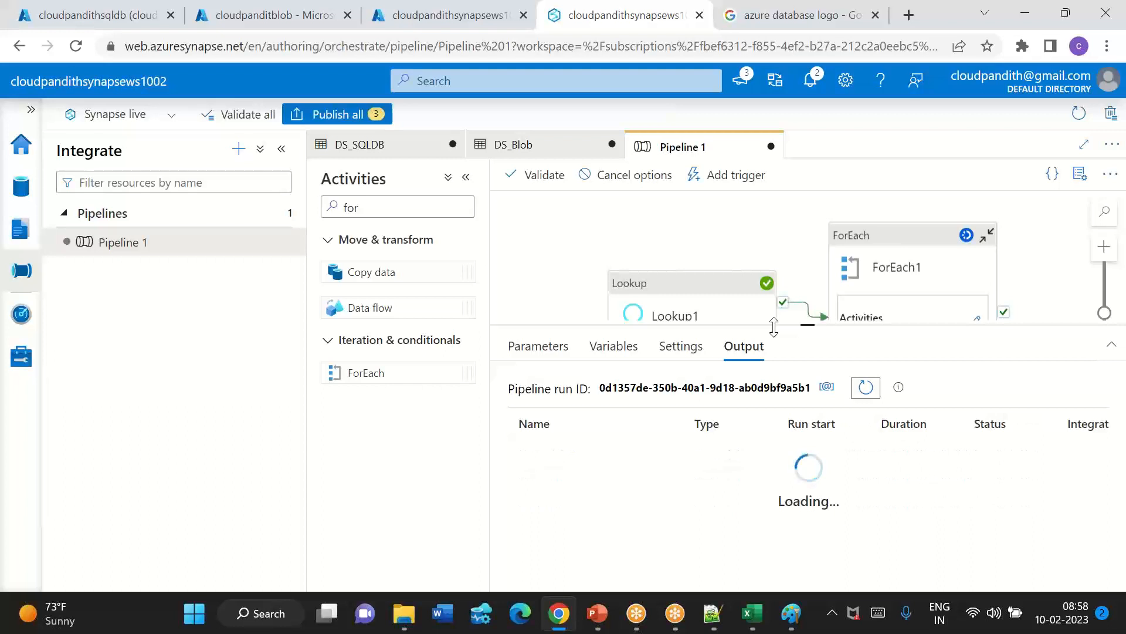
# Step: Keep refreshing Pipeline 1's debug output until ForEach1 and every Copy data1 run show Succeeded
pyautogui.click(867, 389)
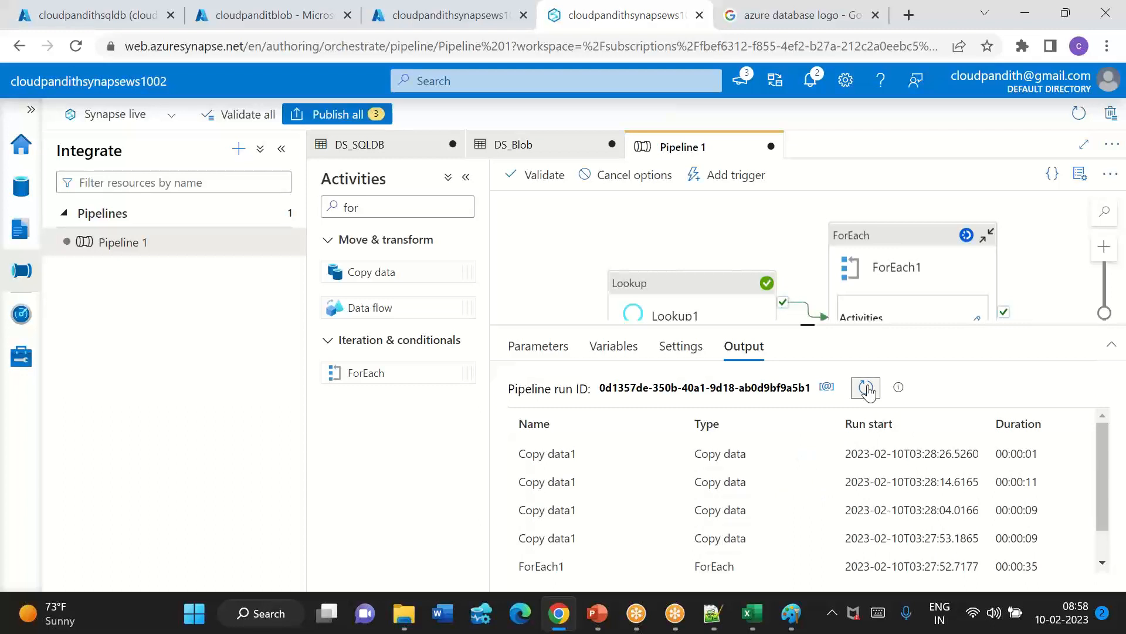
pyautogui.click(867, 388)
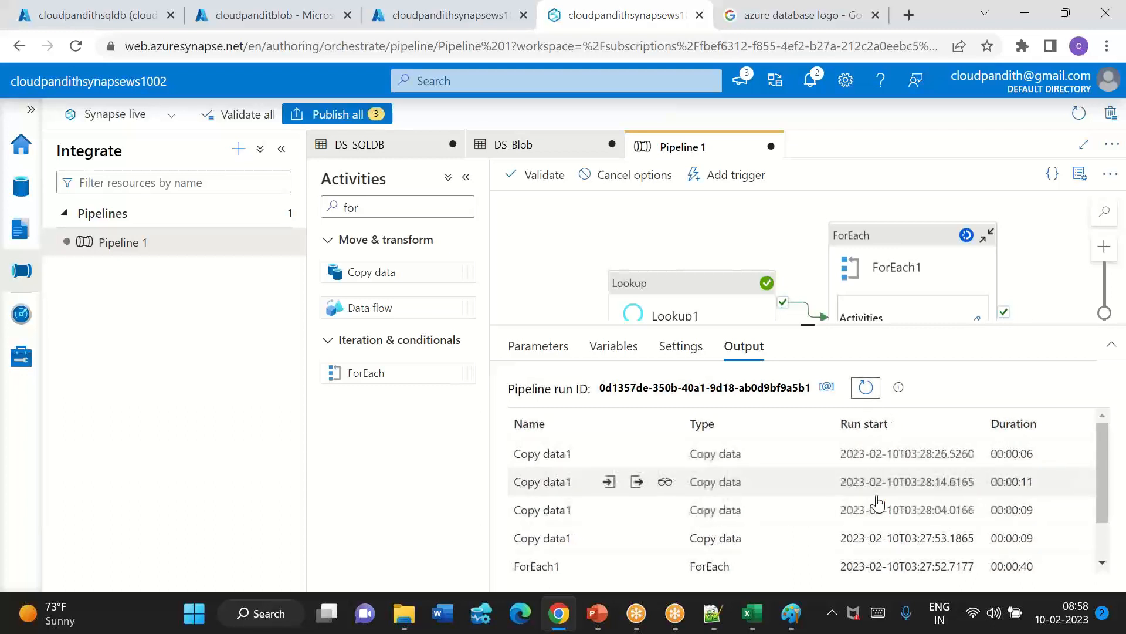
pyautogui.hscroll(4, 877, 504)
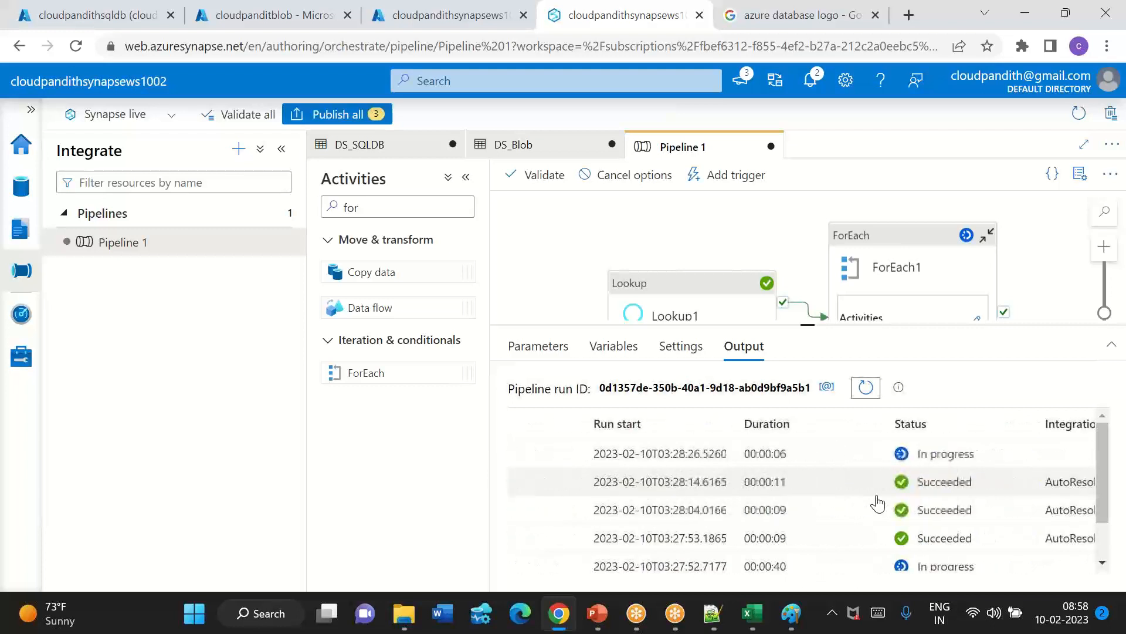
pyautogui.click(876, 385)
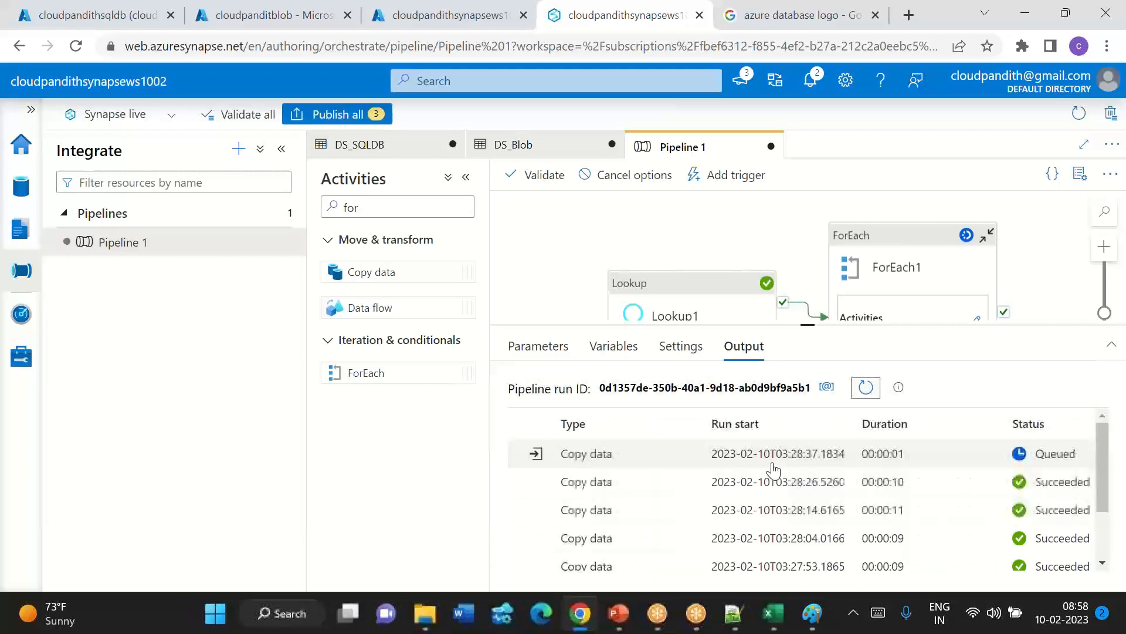
pyautogui.hscroll(3, 666, 503)
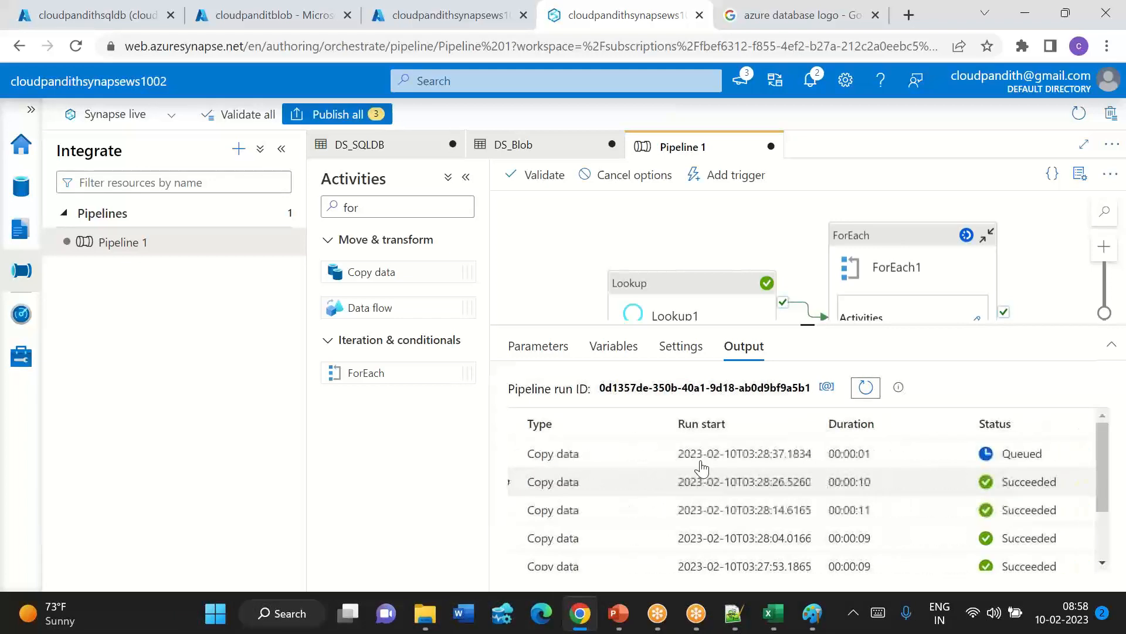
pyautogui.click(863, 389)
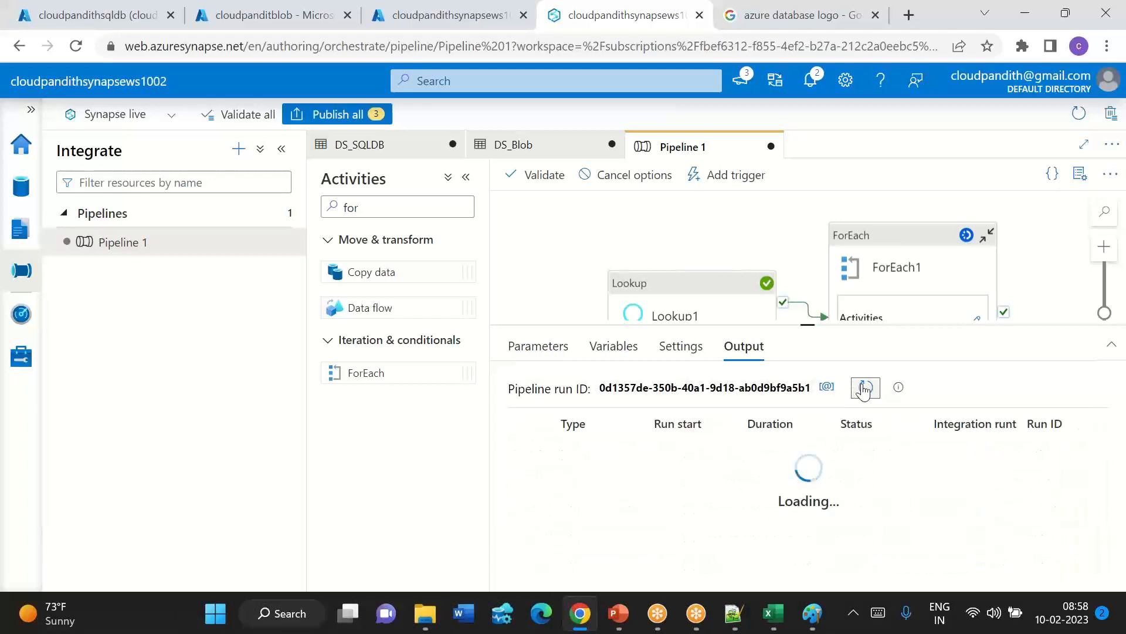
pyautogui.click(863, 389)
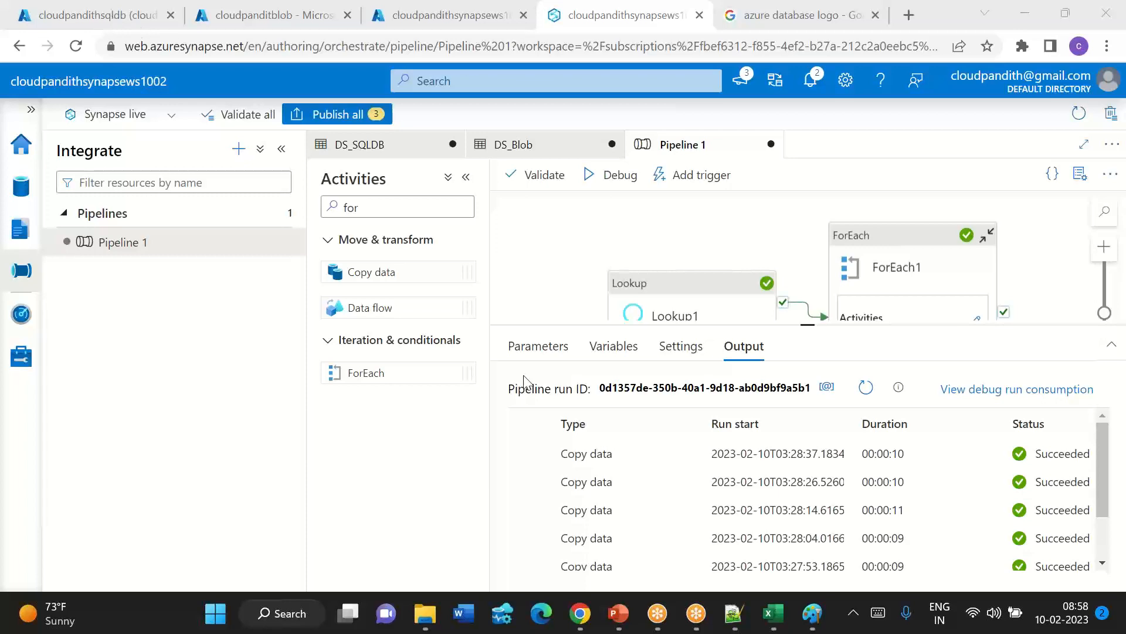
# Step: In the storage account, refresh the container list and open the new custout container
pyautogui.click(274, 16)
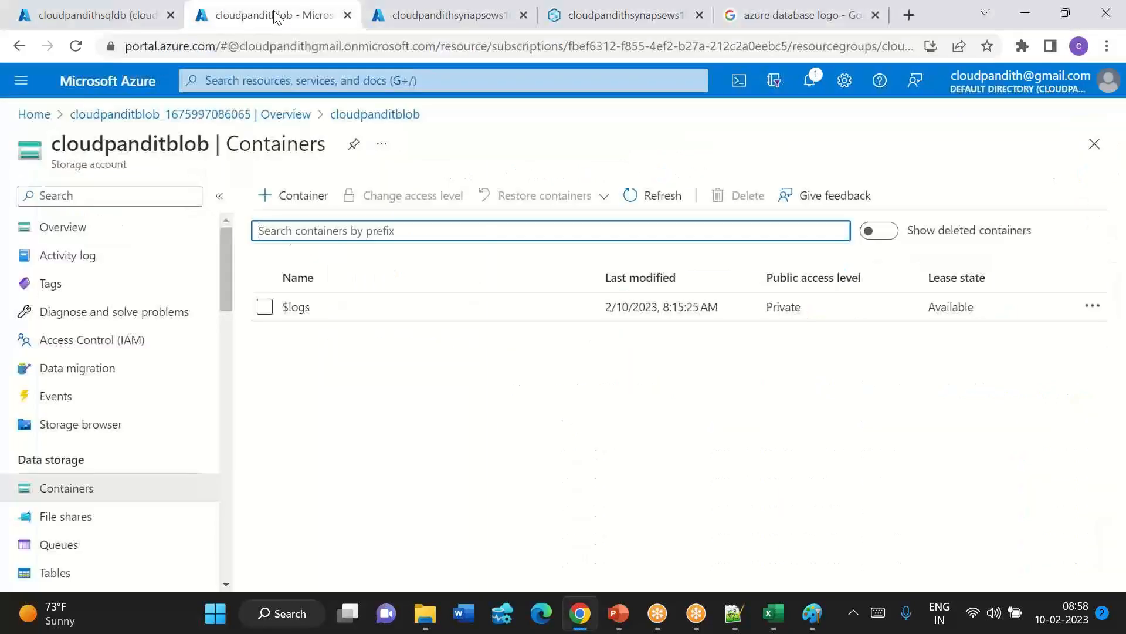
pyautogui.click(644, 194)
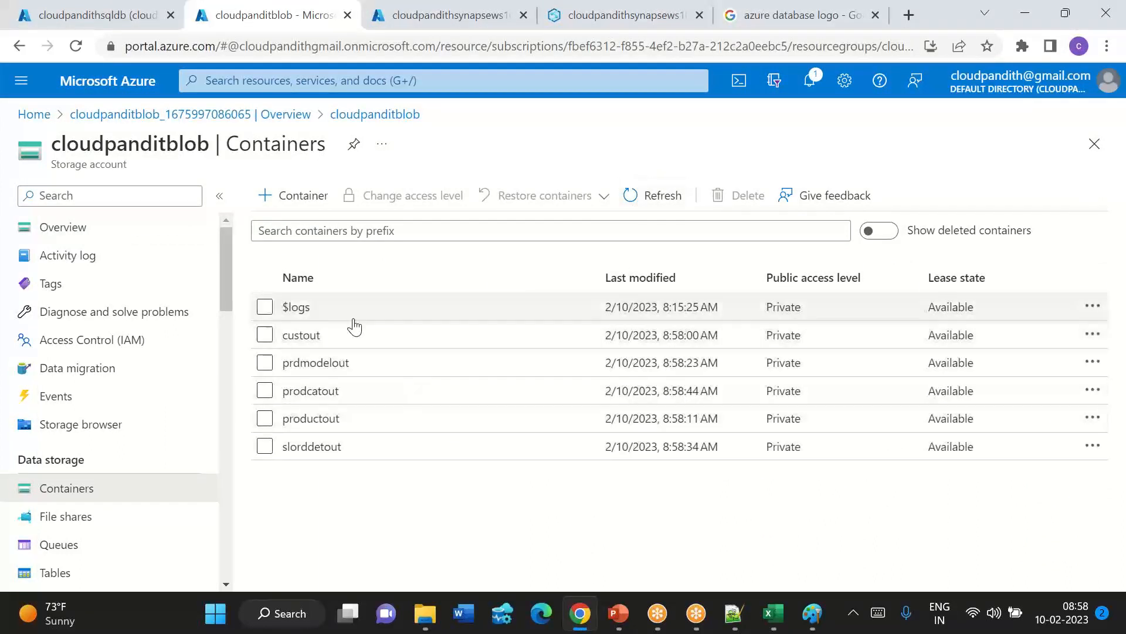
pyautogui.click(347, 333)
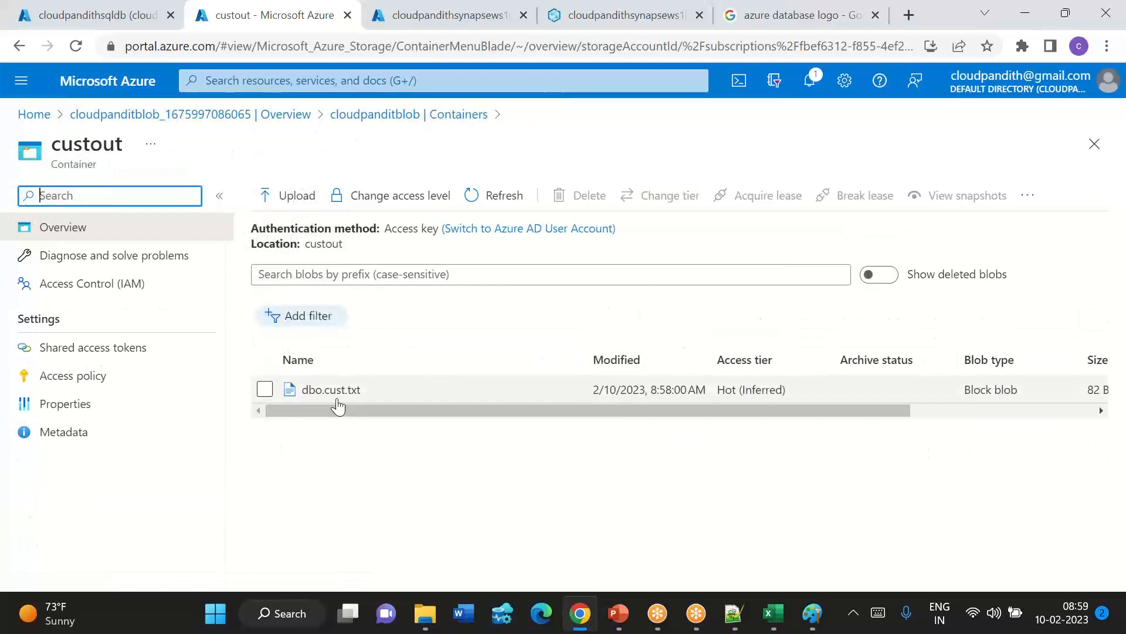
# Step: View dbo.cust.txt's contents: a cid, cname, clocation header and three customer rows
pyautogui.click(335, 394)
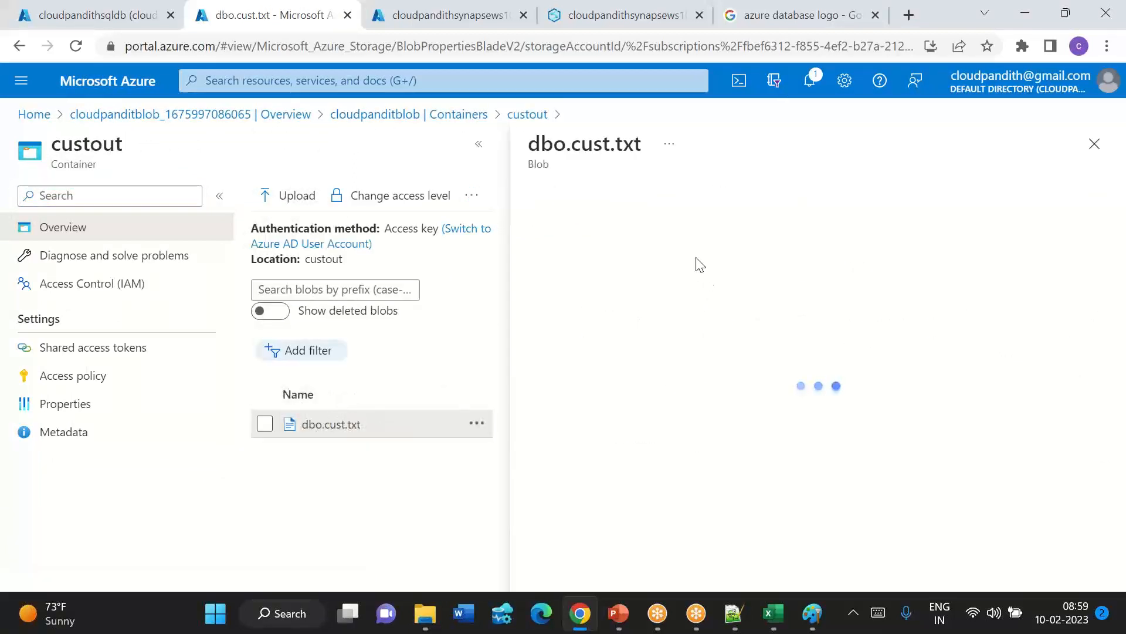
pyautogui.click(762, 236)
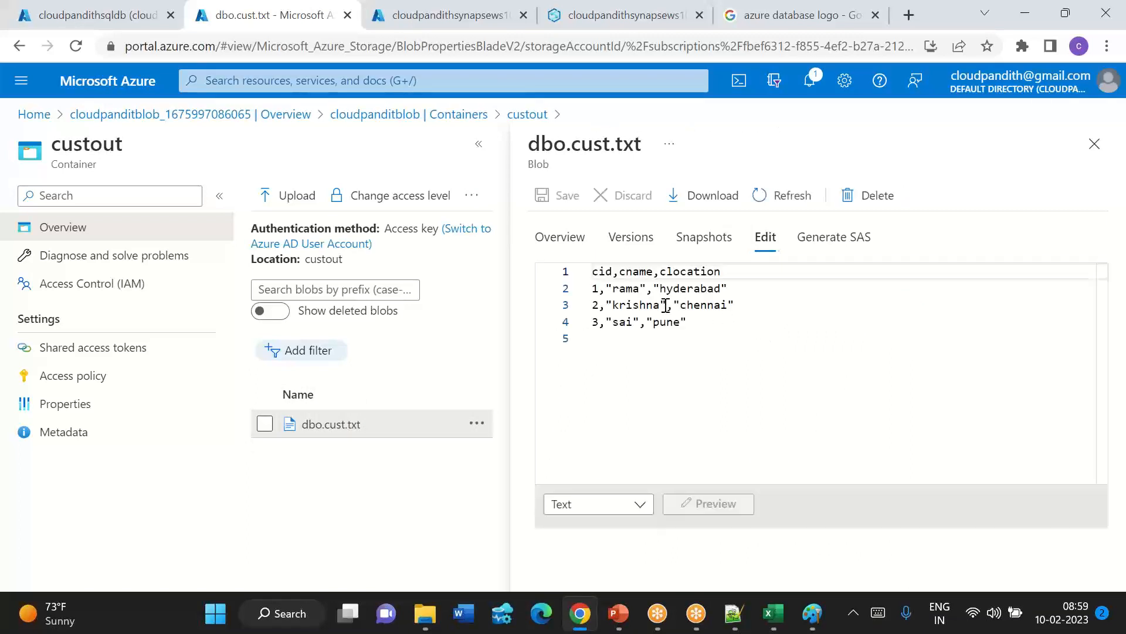
pyautogui.moveTo(606, 141); pyautogui.dragTo(655, 154)
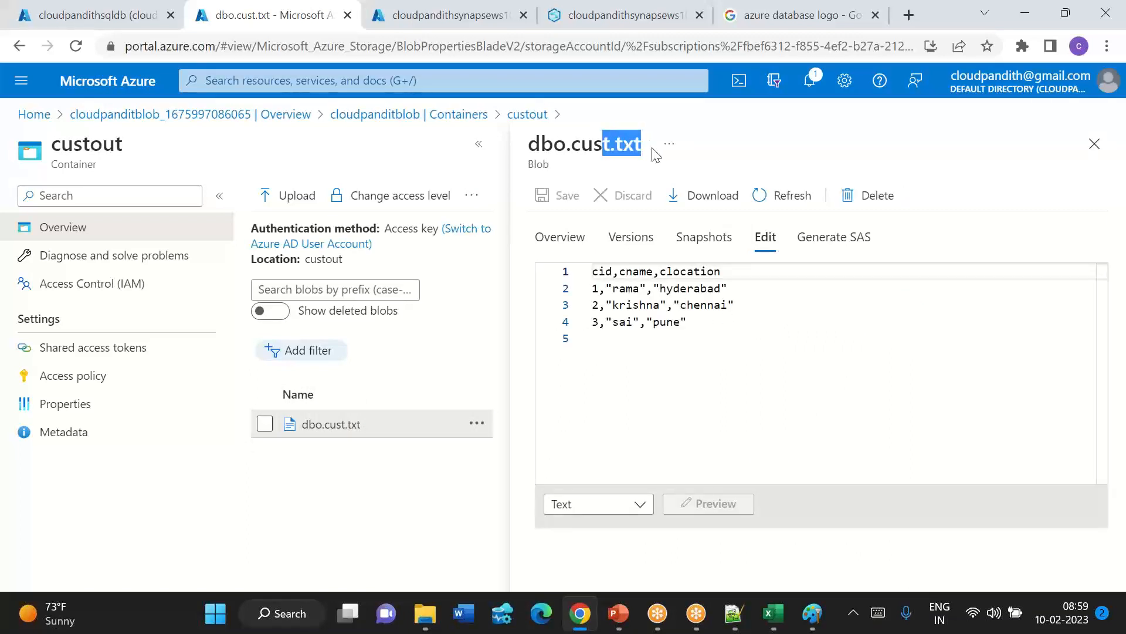
pyautogui.moveTo(699, 326); pyautogui.dragTo(567, 270)
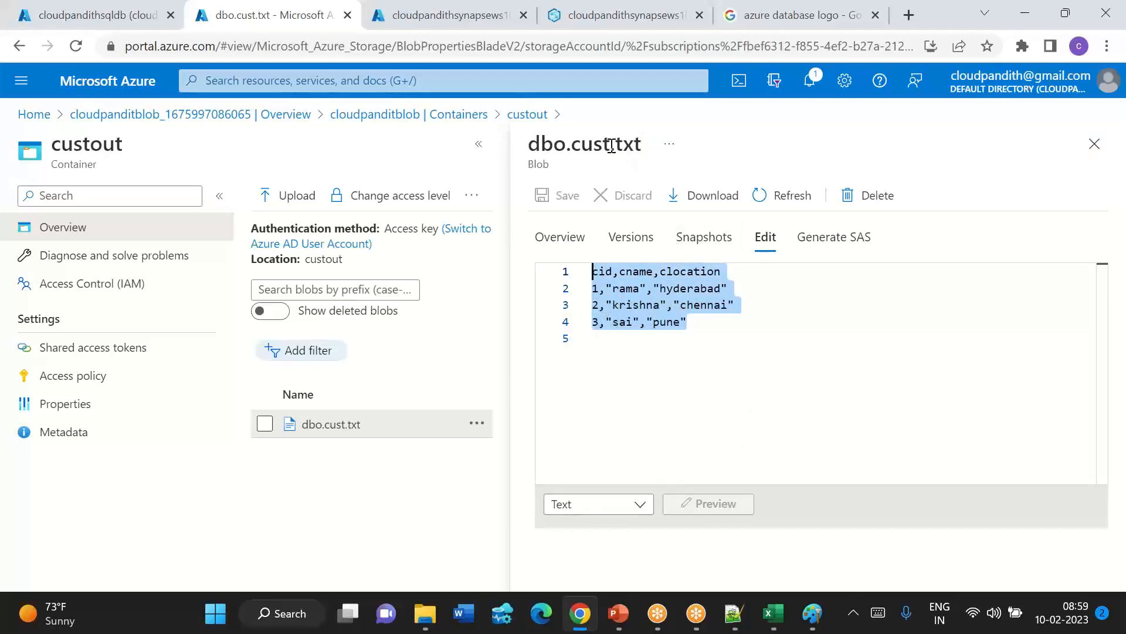
pyautogui.click(565, 27)
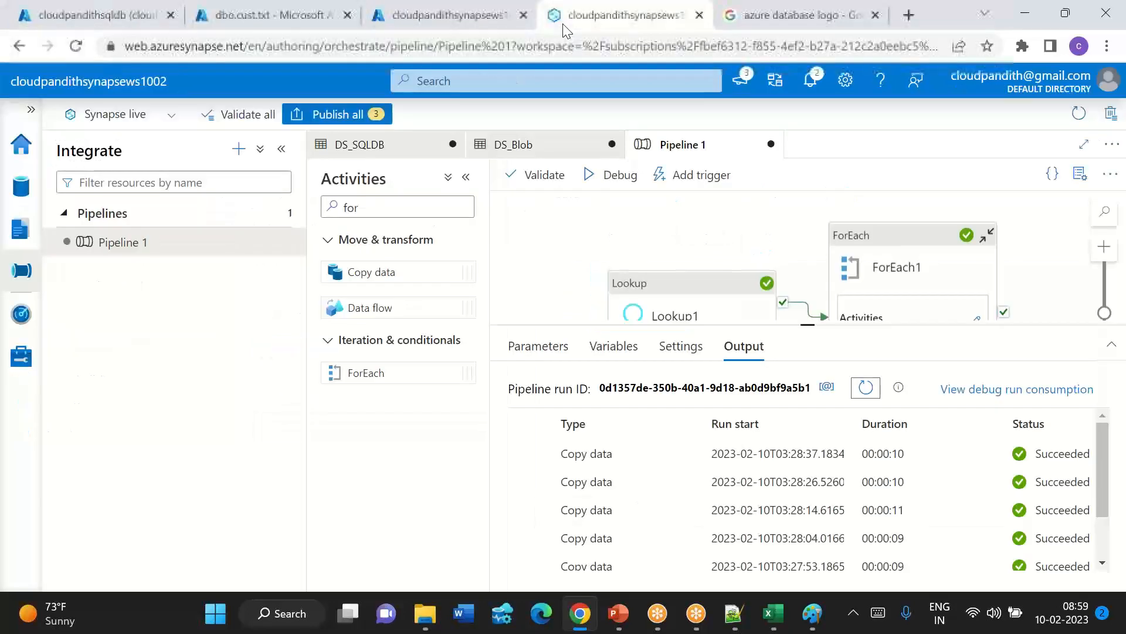
# Step: Inside ForEach1, show Copy data1's Sink settings with File extension set to .txt
pyautogui.click(979, 318)
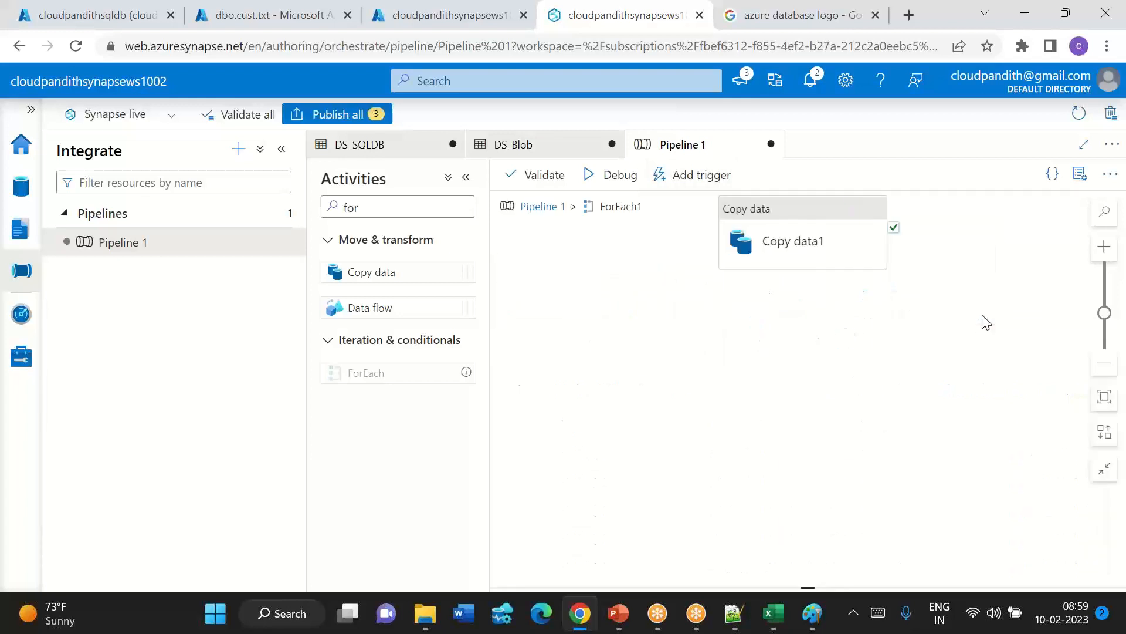
pyautogui.click(819, 248)
pyautogui.scroll(-2, 679, 508)
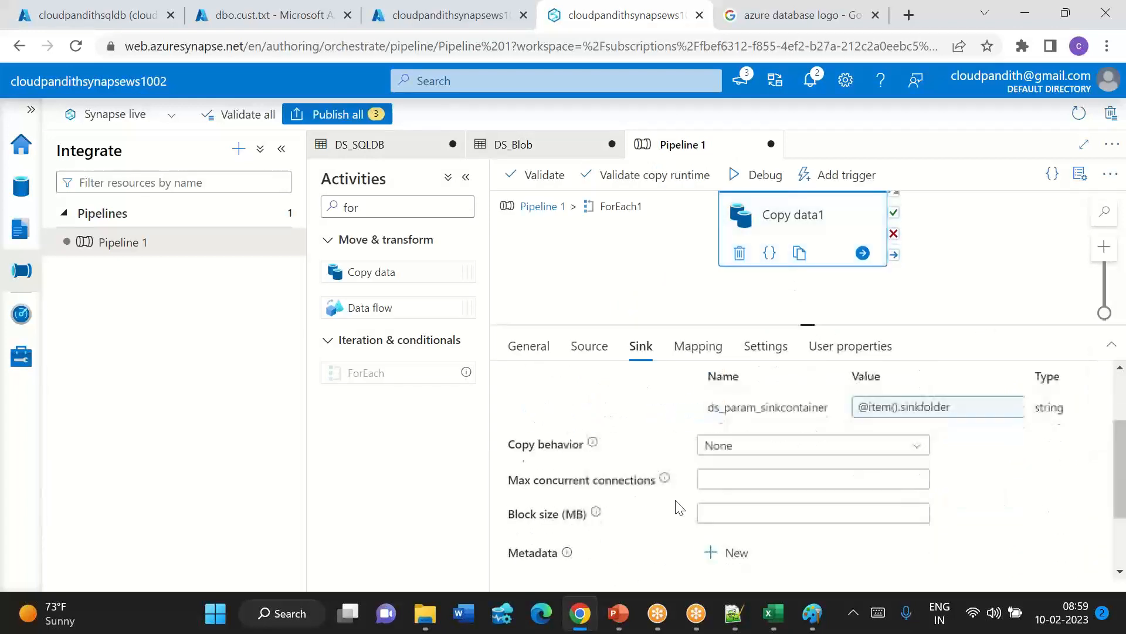
pyautogui.scroll(-2, 680, 508)
pyautogui.tripleClick(540, 526)
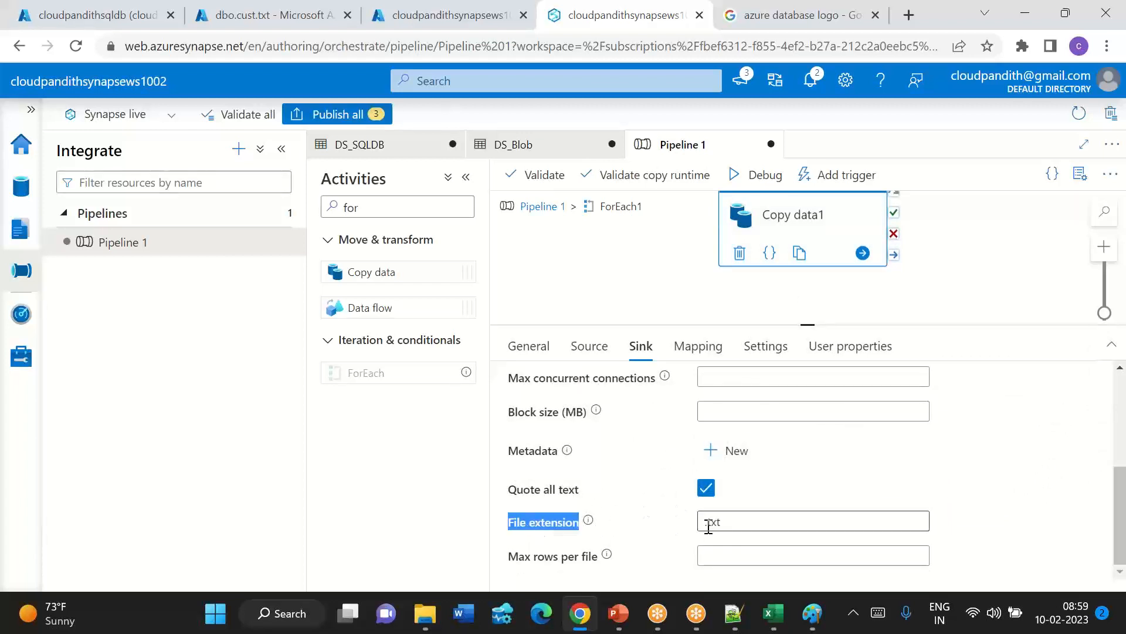
pyautogui.moveTo(708, 526); pyautogui.dragTo(604, 519)
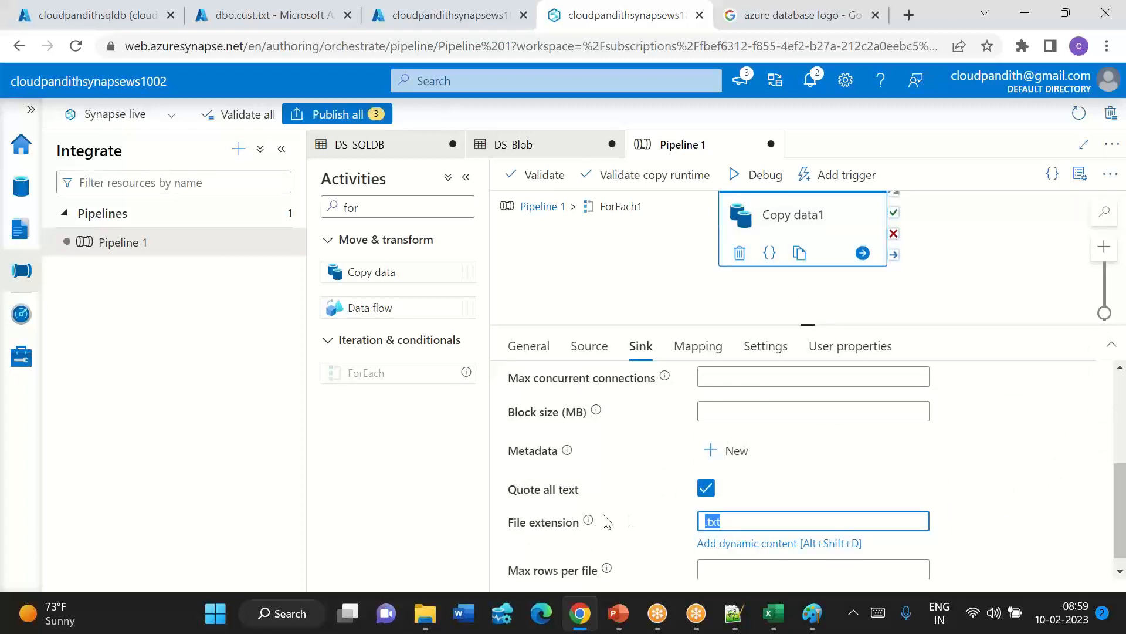
pyautogui.click(738, 526)
# Step: Review dbo.cust.txt again, highlighting its .txt extension and the four header and customer lines
pyautogui.click(258, 16)
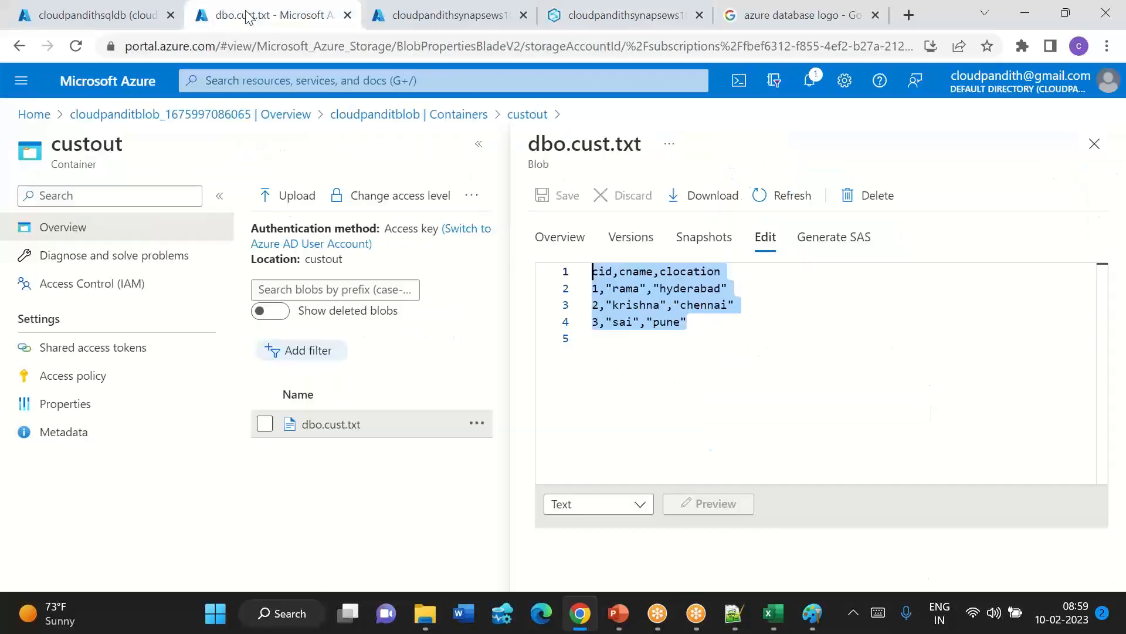
pyautogui.doubleClick(625, 142)
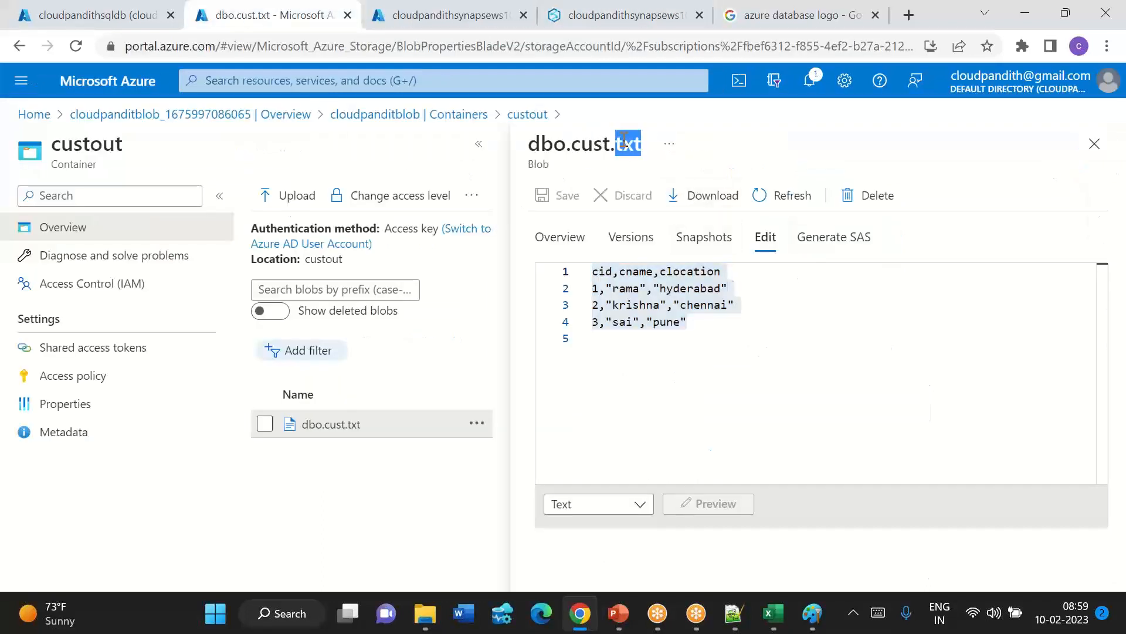
pyautogui.click(692, 323)
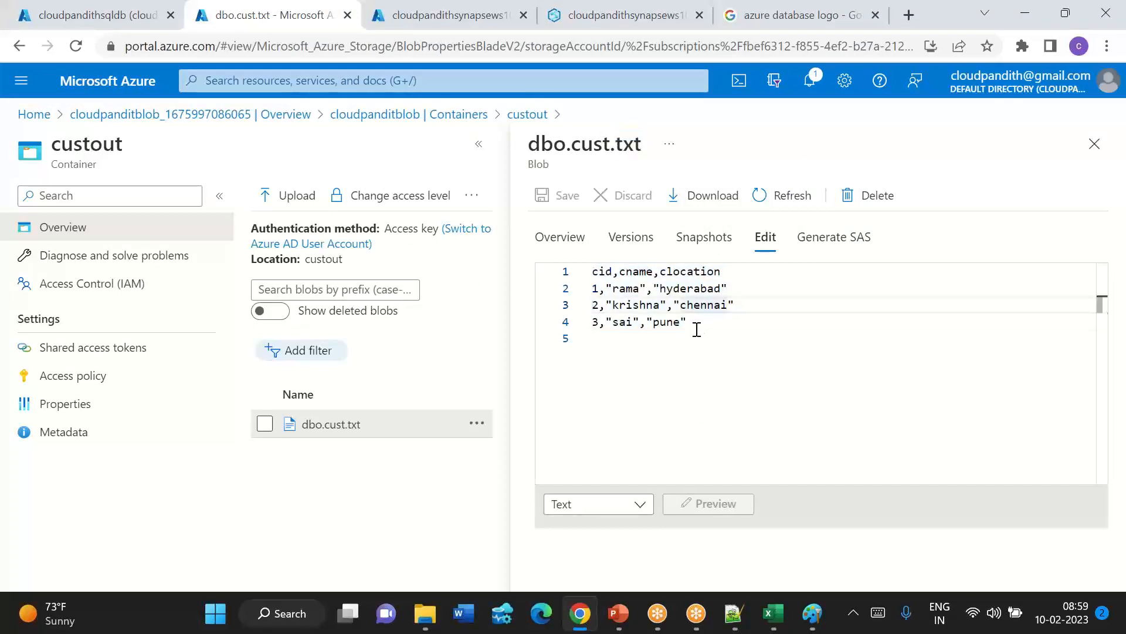
pyautogui.moveTo(687, 321); pyautogui.dragTo(583, 276)
pyautogui.click(742, 345)
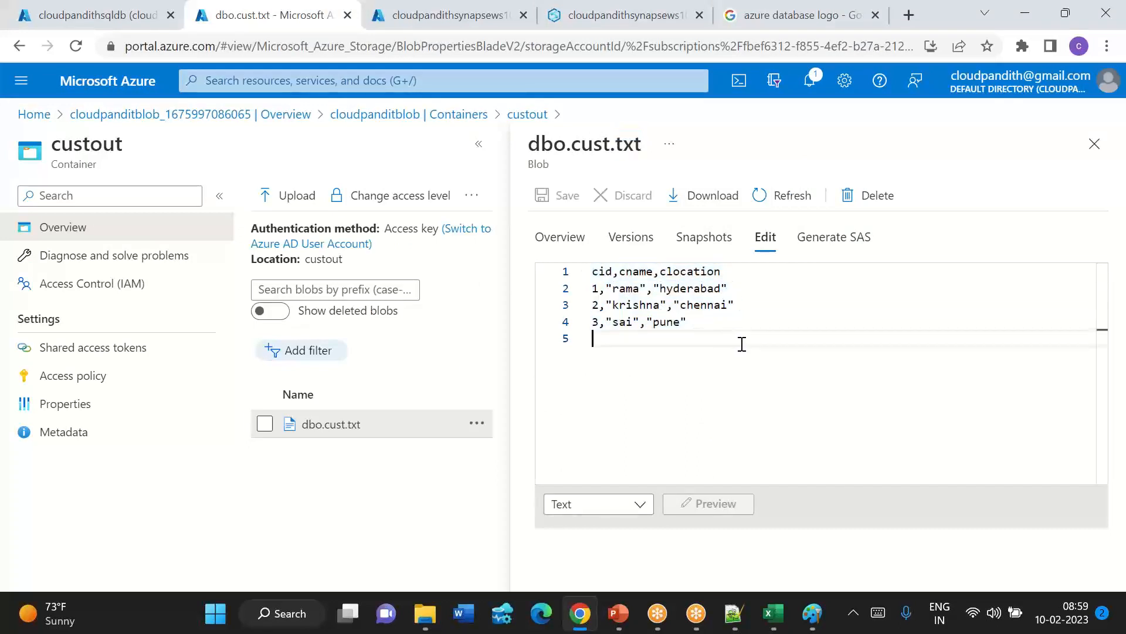
pyautogui.moveTo(690, 332); pyautogui.dragTo(583, 275)
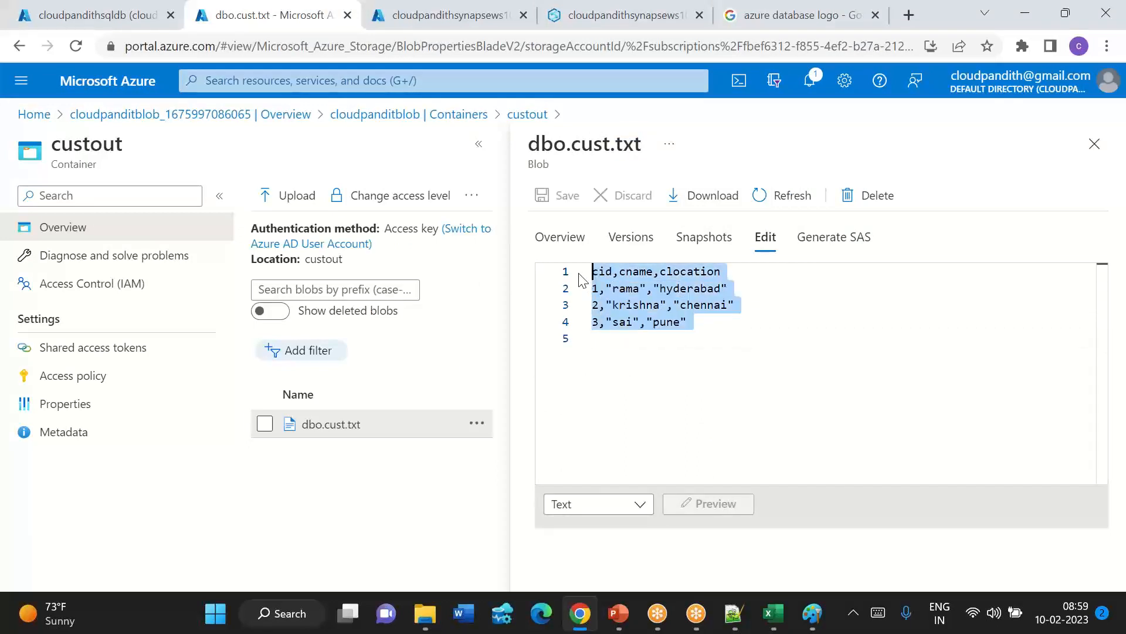
pyautogui.click(742, 323)
pyautogui.moveTo(742, 323); pyautogui.dragTo(592, 273)
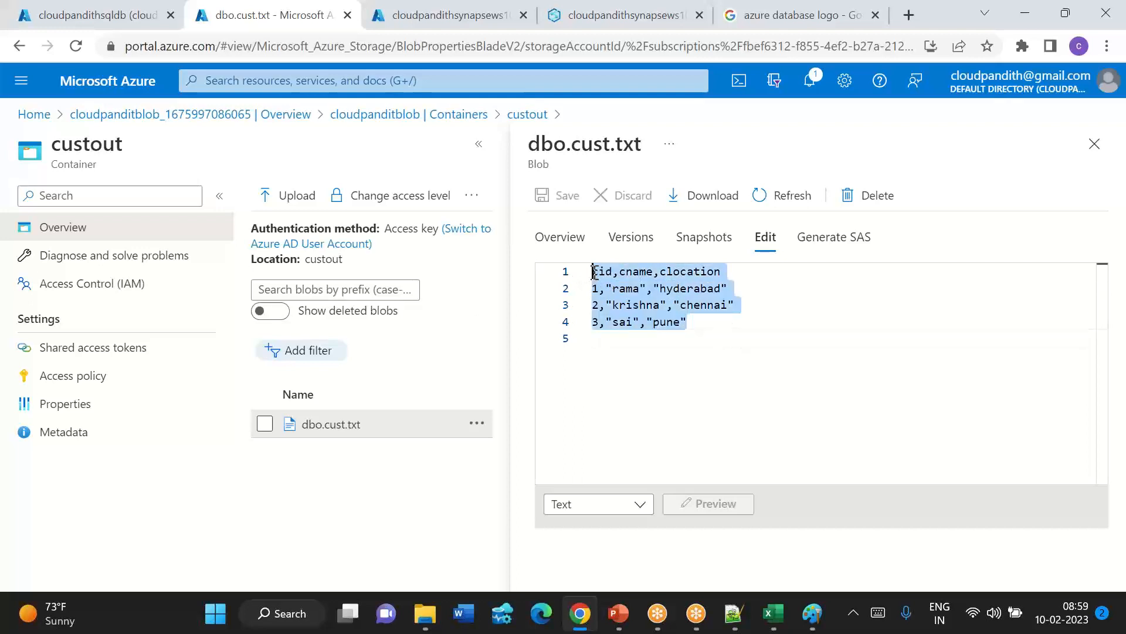
pyautogui.click(786, 347)
pyautogui.click(603, 303)
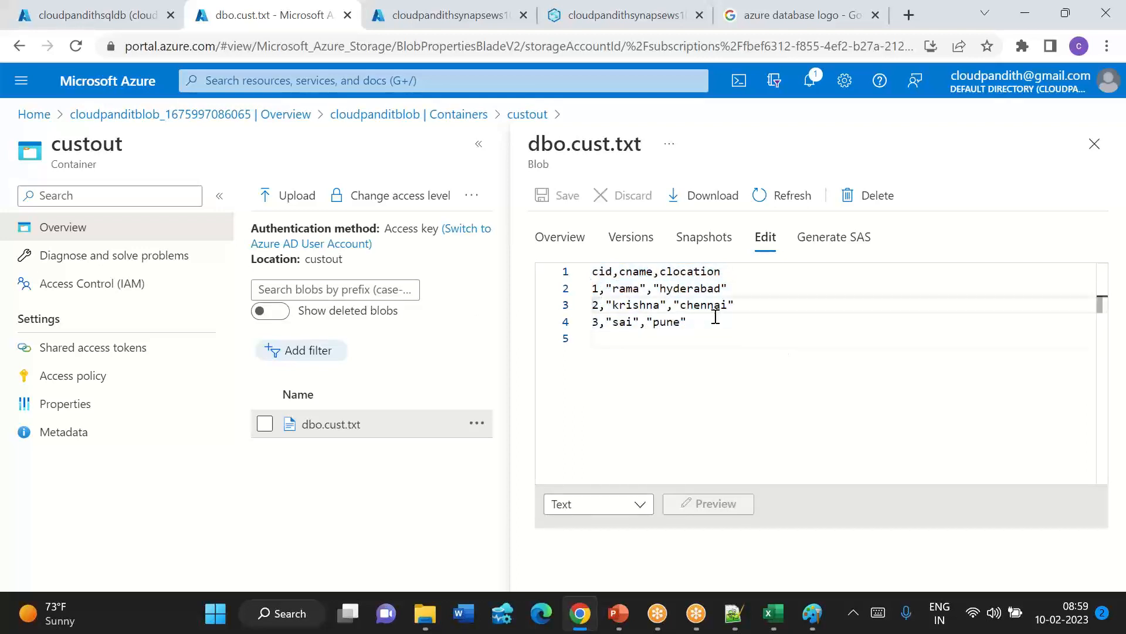
pyautogui.click(775, 336)
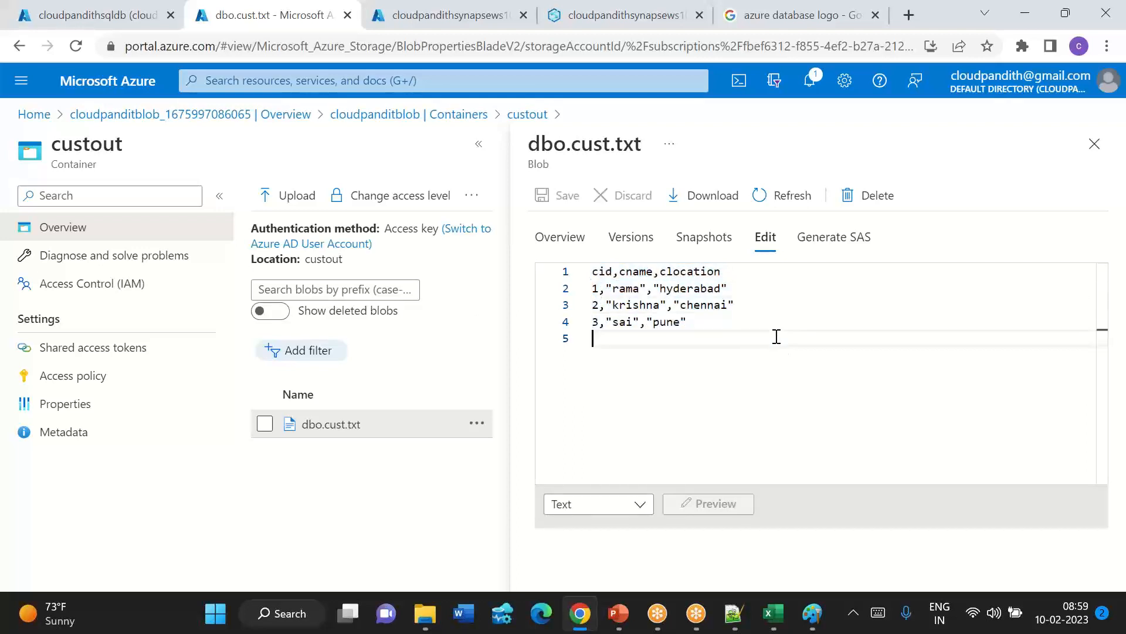
pyautogui.click(514, 117)
# Step: Open saleslt.product.txt in the productout container and view its text contents
pyautogui.click(402, 114)
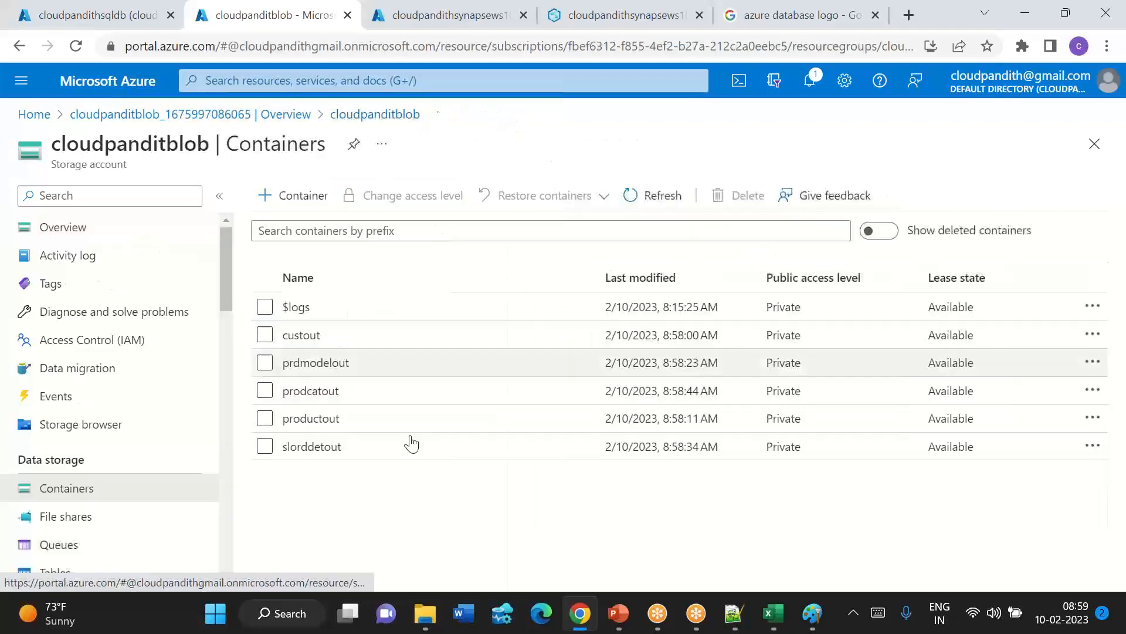
pyautogui.click(336, 420)
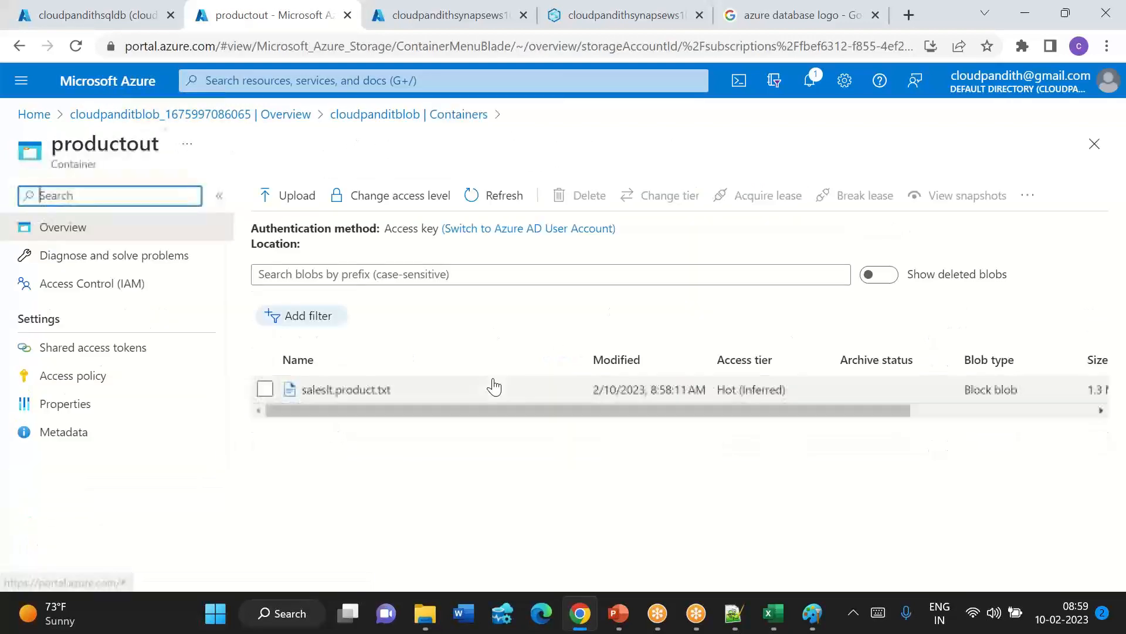
pyautogui.click(388, 389)
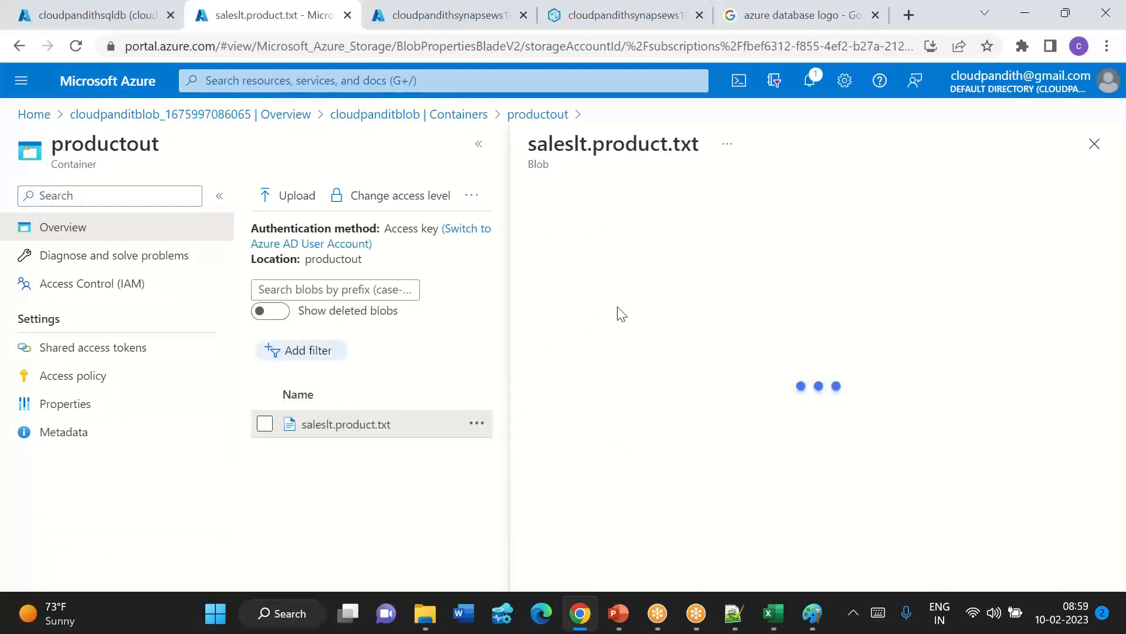
pyautogui.click(766, 238)
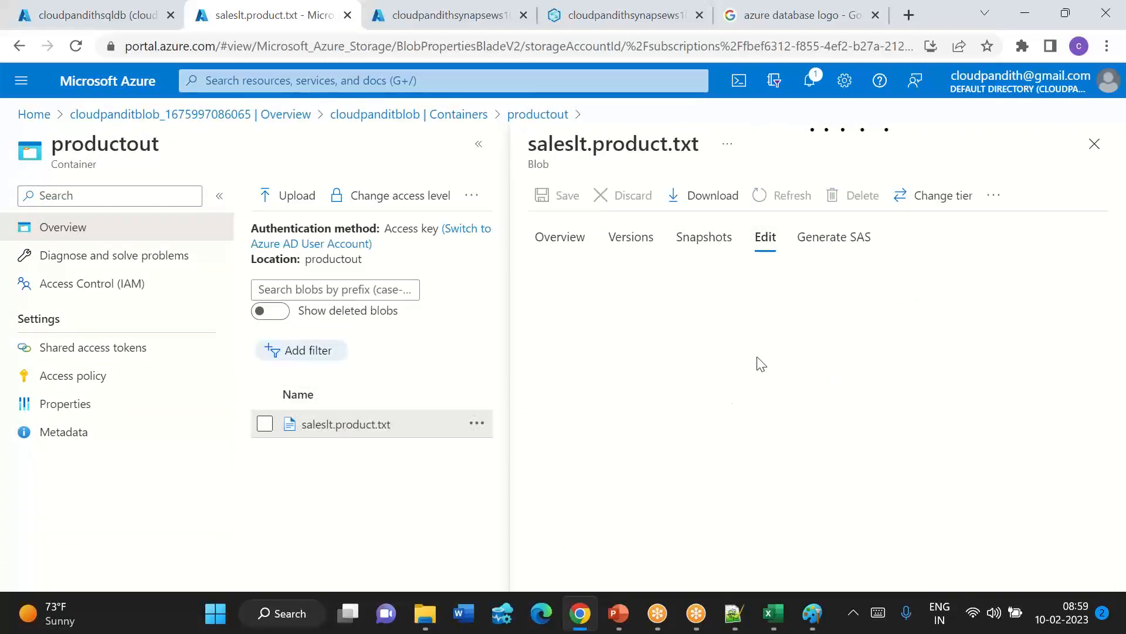
# Step: Scroll through the product rows and check the ProductID, Name, ProductNumber header
pyautogui.scroll(-2, 728, 356)
pyautogui.scroll(-10, 727, 357)
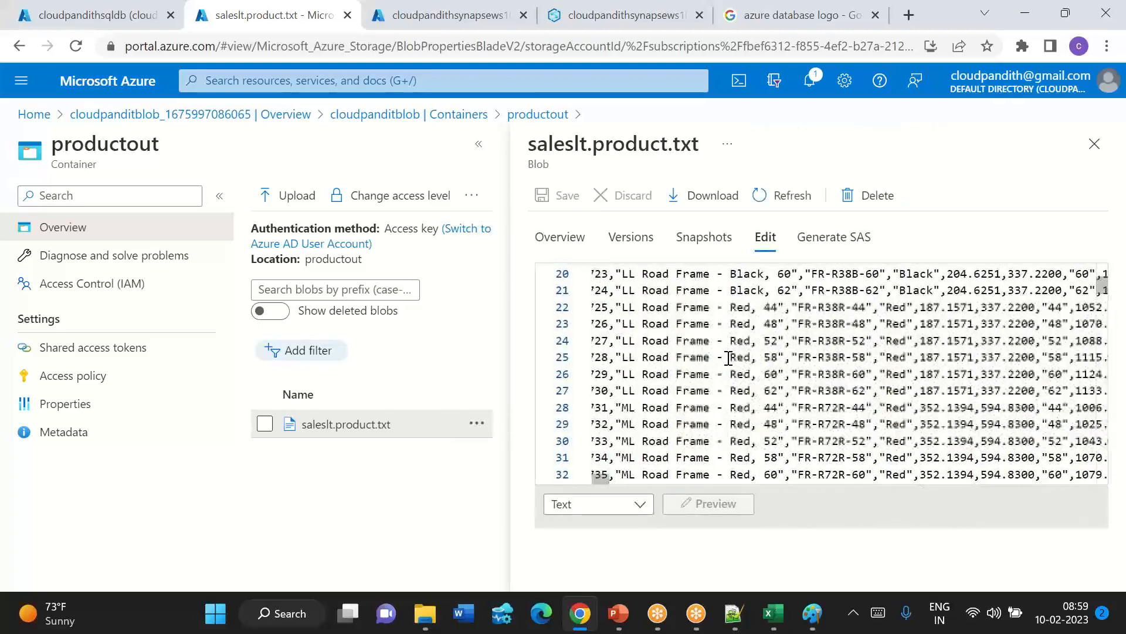
pyautogui.scroll(-20, 728, 358)
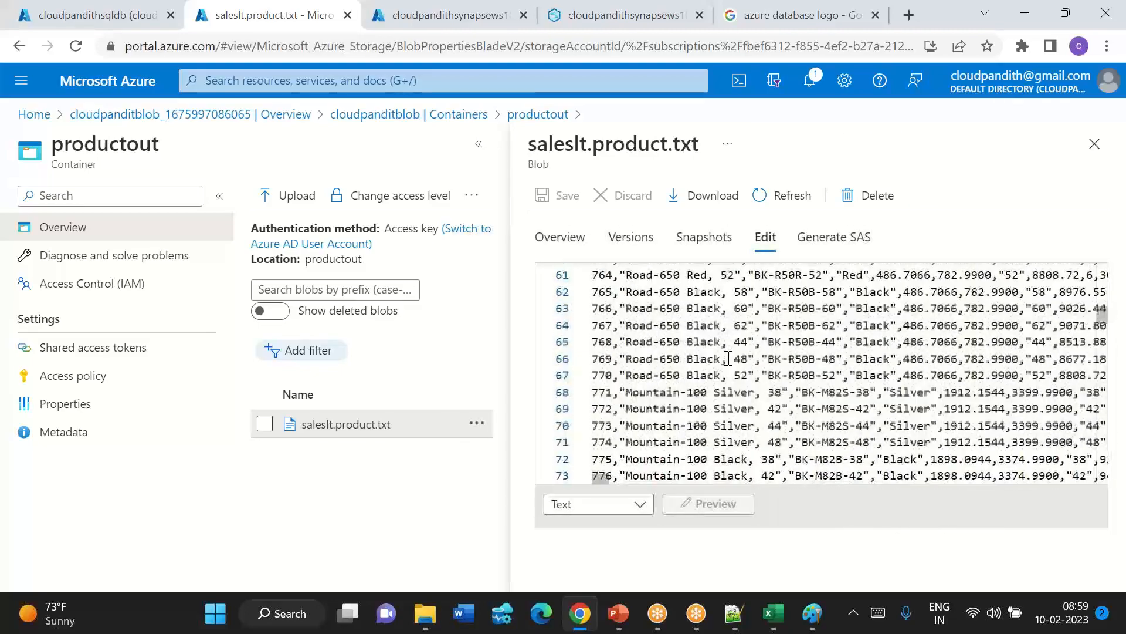
pyautogui.scroll(-20, 728, 358)
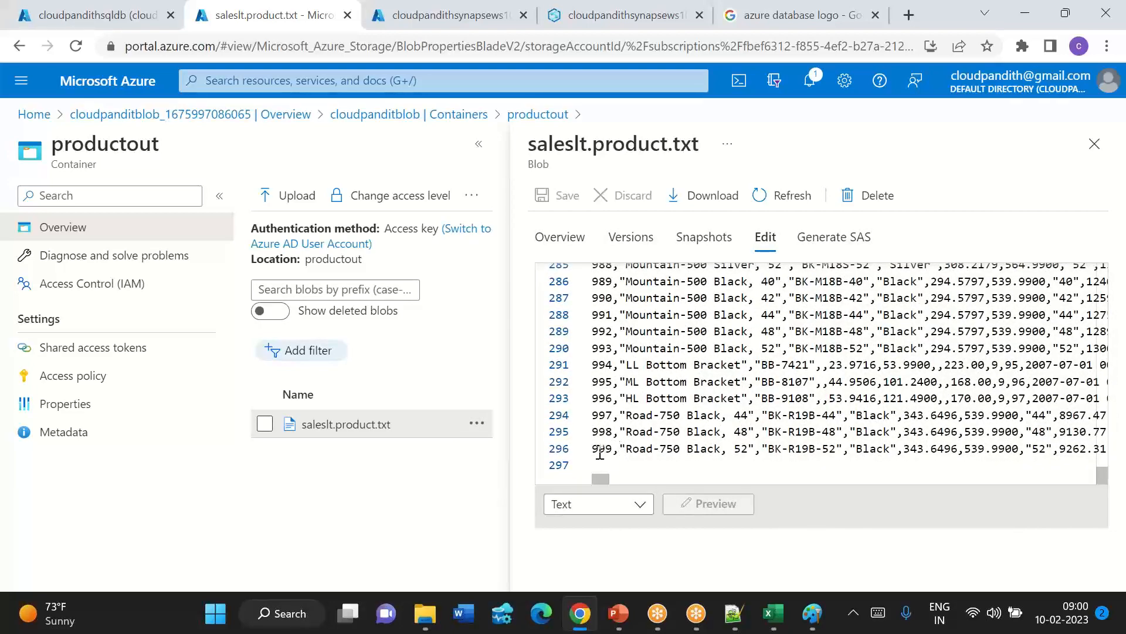
pyautogui.scroll(20, 604, 451)
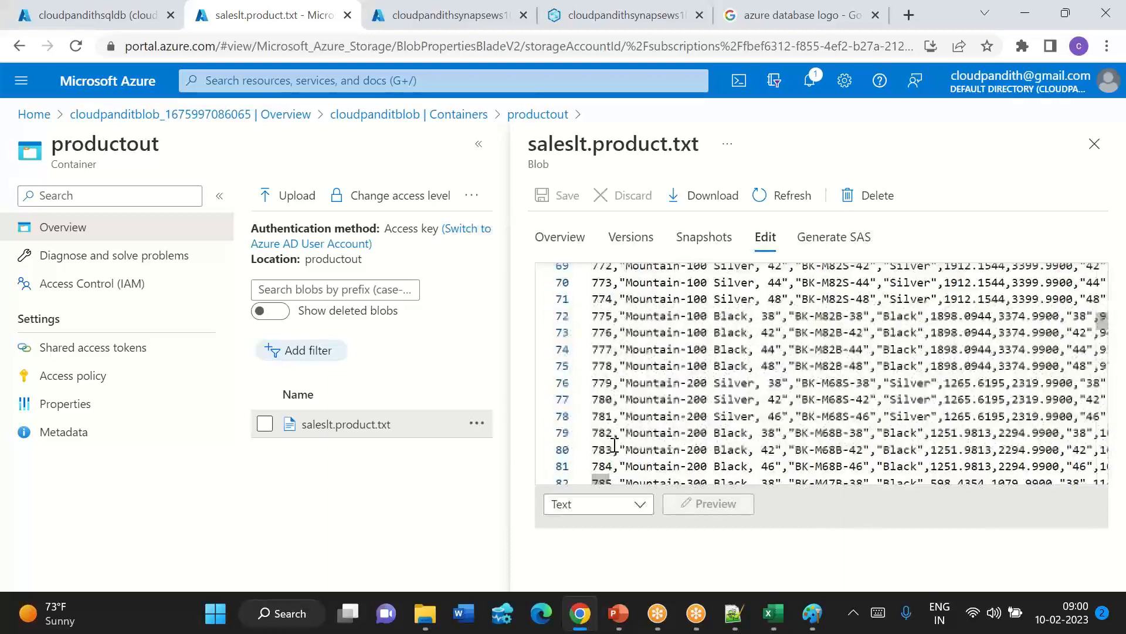
pyautogui.scroll(20, 614, 446)
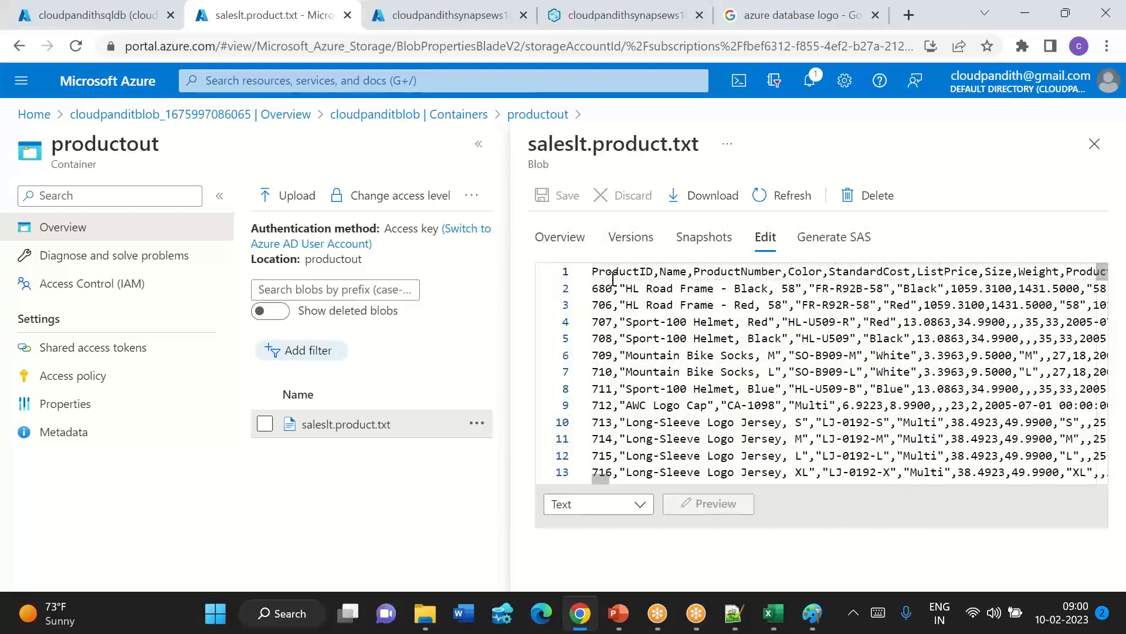
pyautogui.doubleClick(613, 273)
pyautogui.scroll(-2, 700, 300)
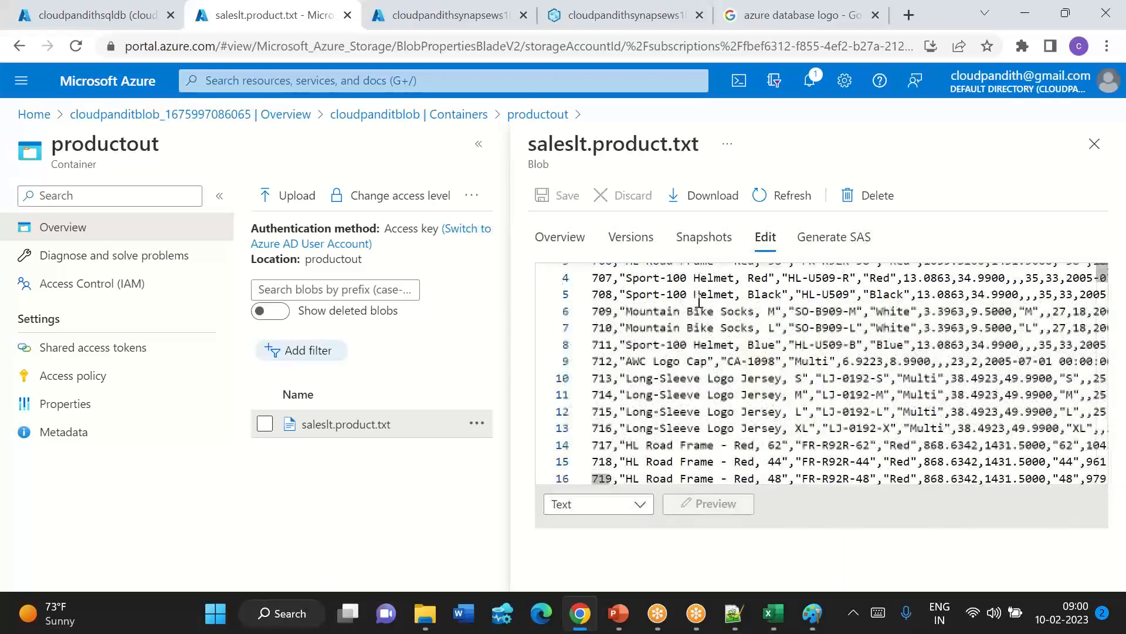
pyautogui.scroll(2, 699, 300)
pyautogui.hscroll(4, 699, 299)
pyautogui.hscroll(-4, 699, 300)
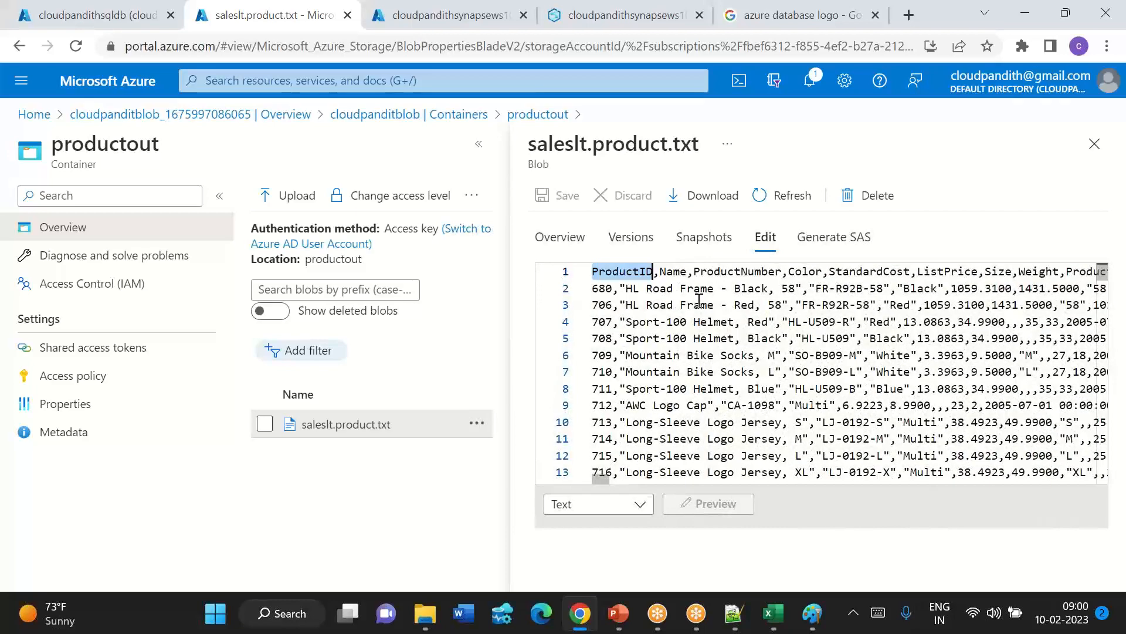